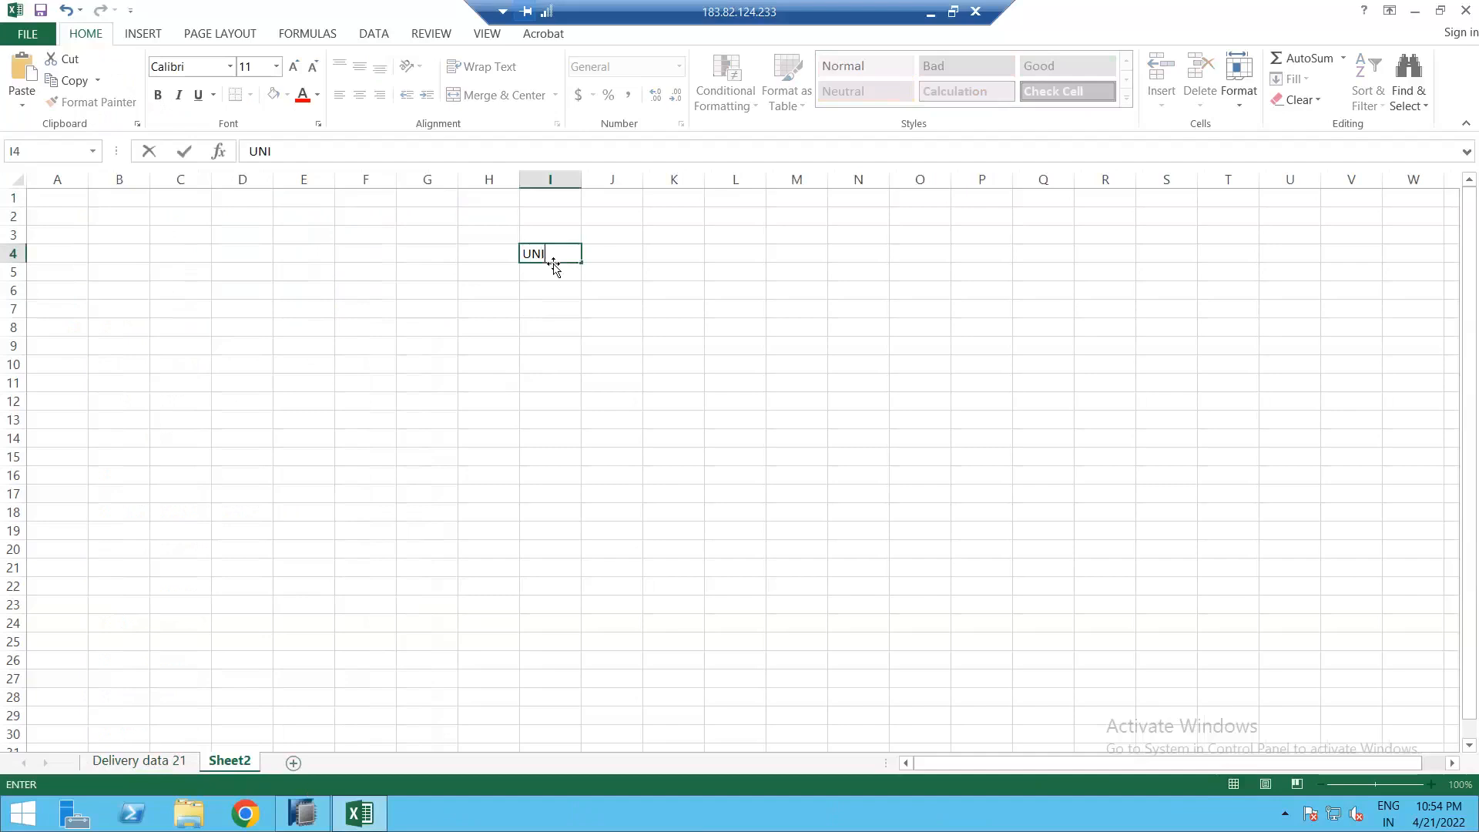
Step: Enter UNION in cell I4 and a first, misspelled Aggregation label in I5 on Sheet2
type("ON")
key("Return")
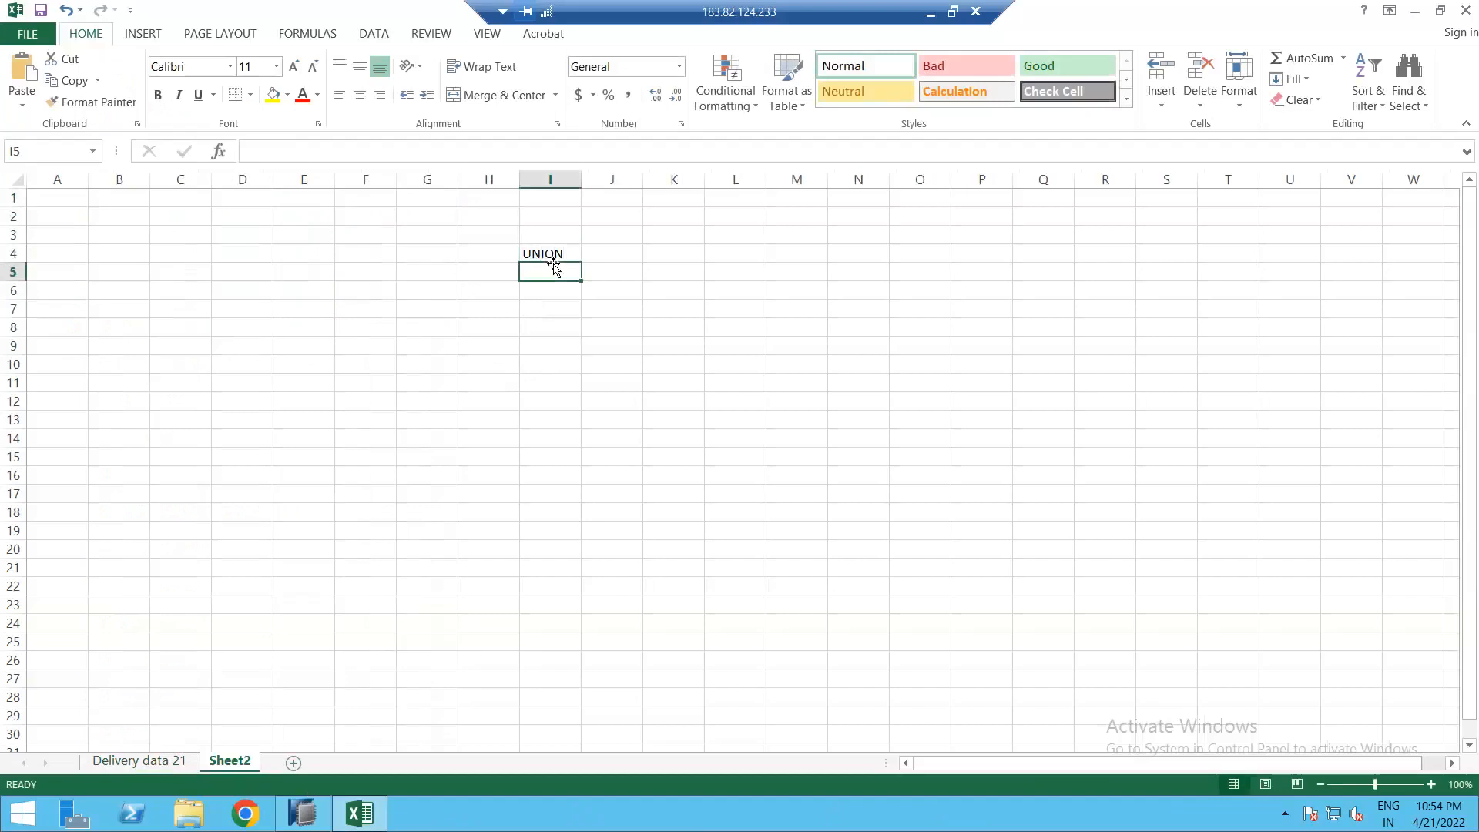
type("aGG")
key("BackSpace")
key("BackSpace")
type("Agg")
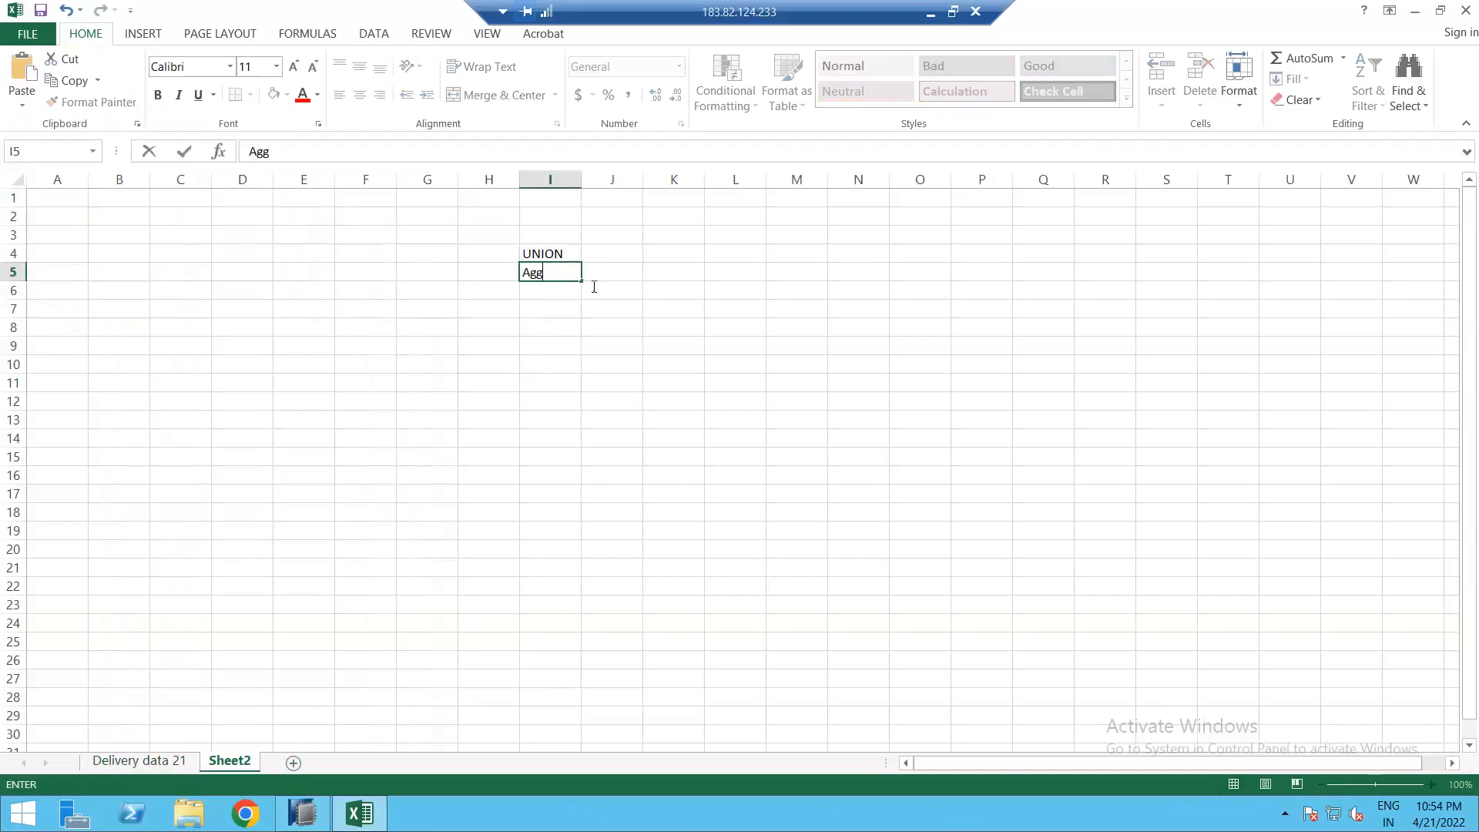
type("egratoin")
key("Return")
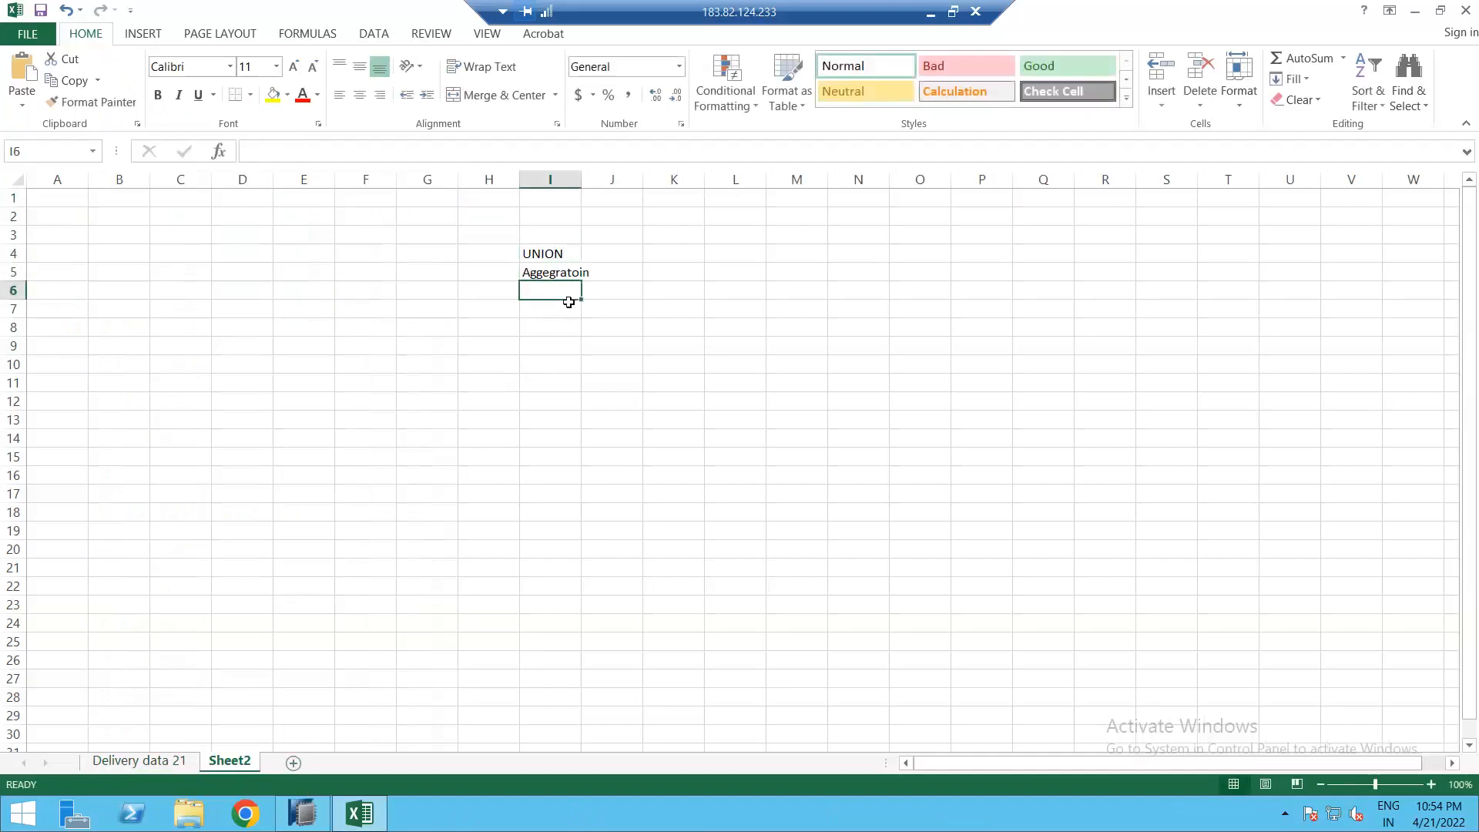
Step: Correct the I5 label so it reads 'Aggegration'
left_click(561, 271)
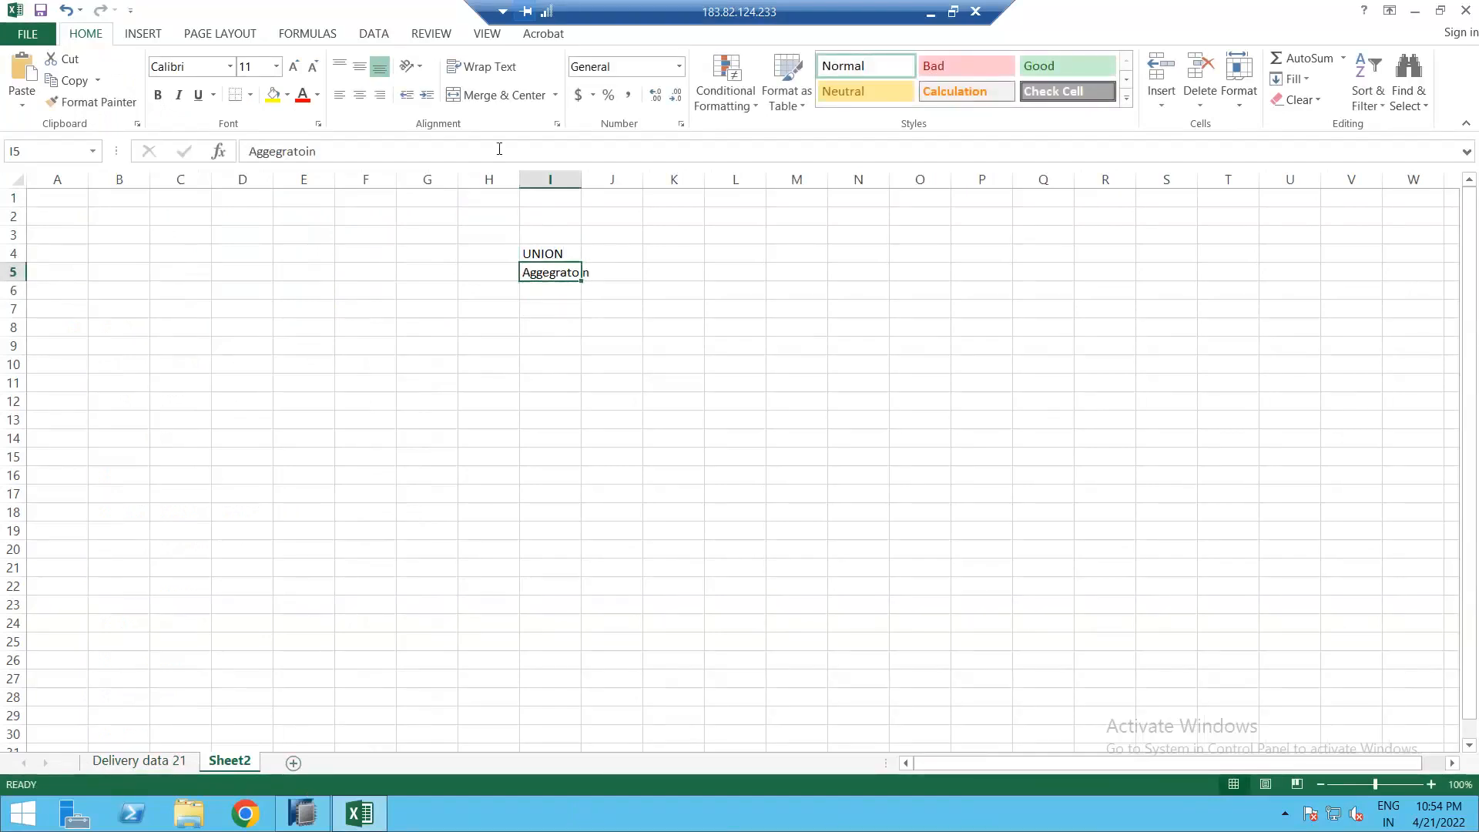
left_click(499, 149)
key("BackSpace")
type("ion")
key("Return")
left_click(296, 814)
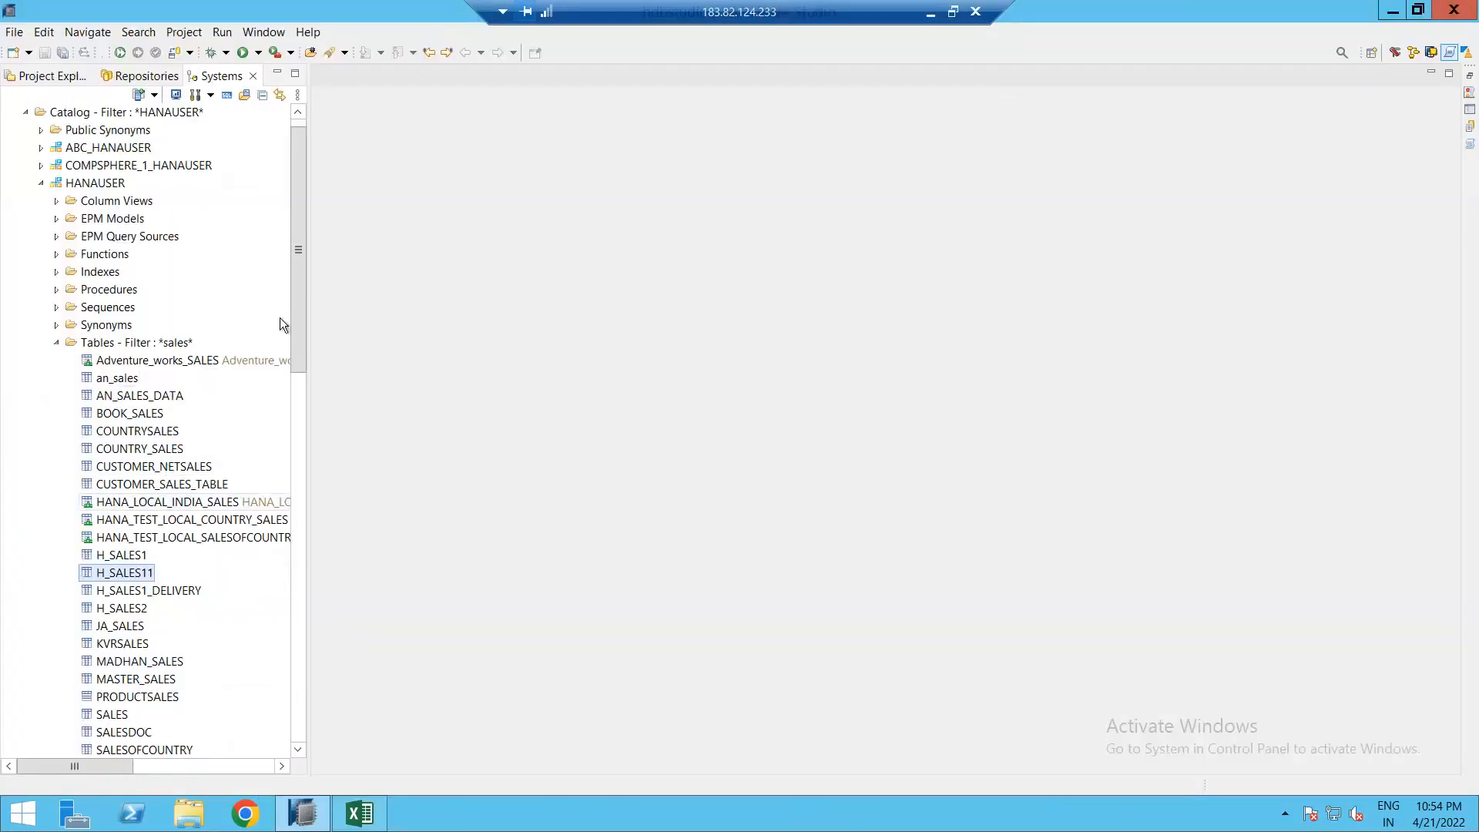
Step: Open the CV_SALES calculation view and widen its node palette and scenario canvas
left_click_drag(297, 329, 298, 702)
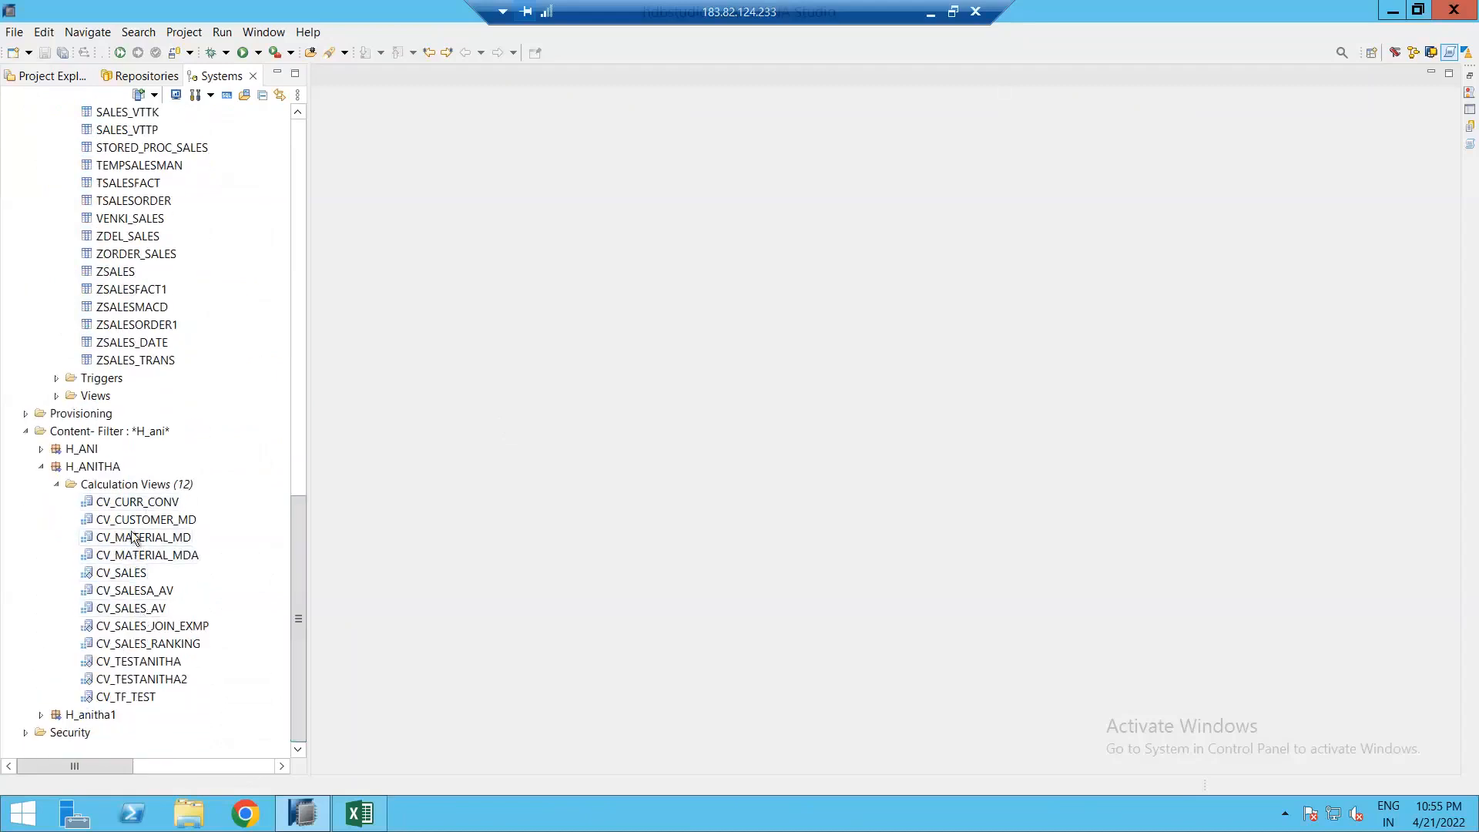
double_click(122, 573)
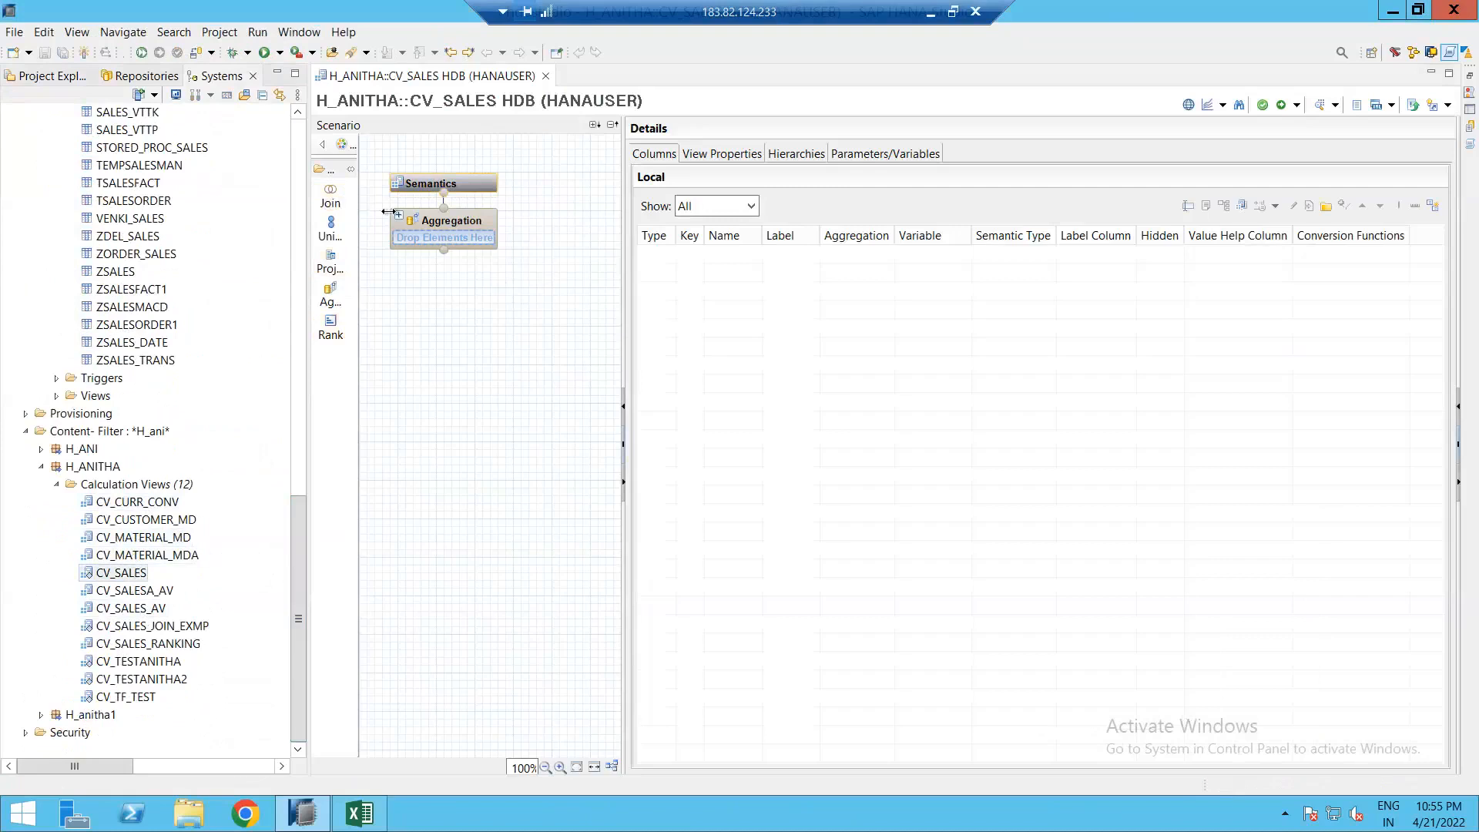
left_click_drag(359, 214, 390, 215)
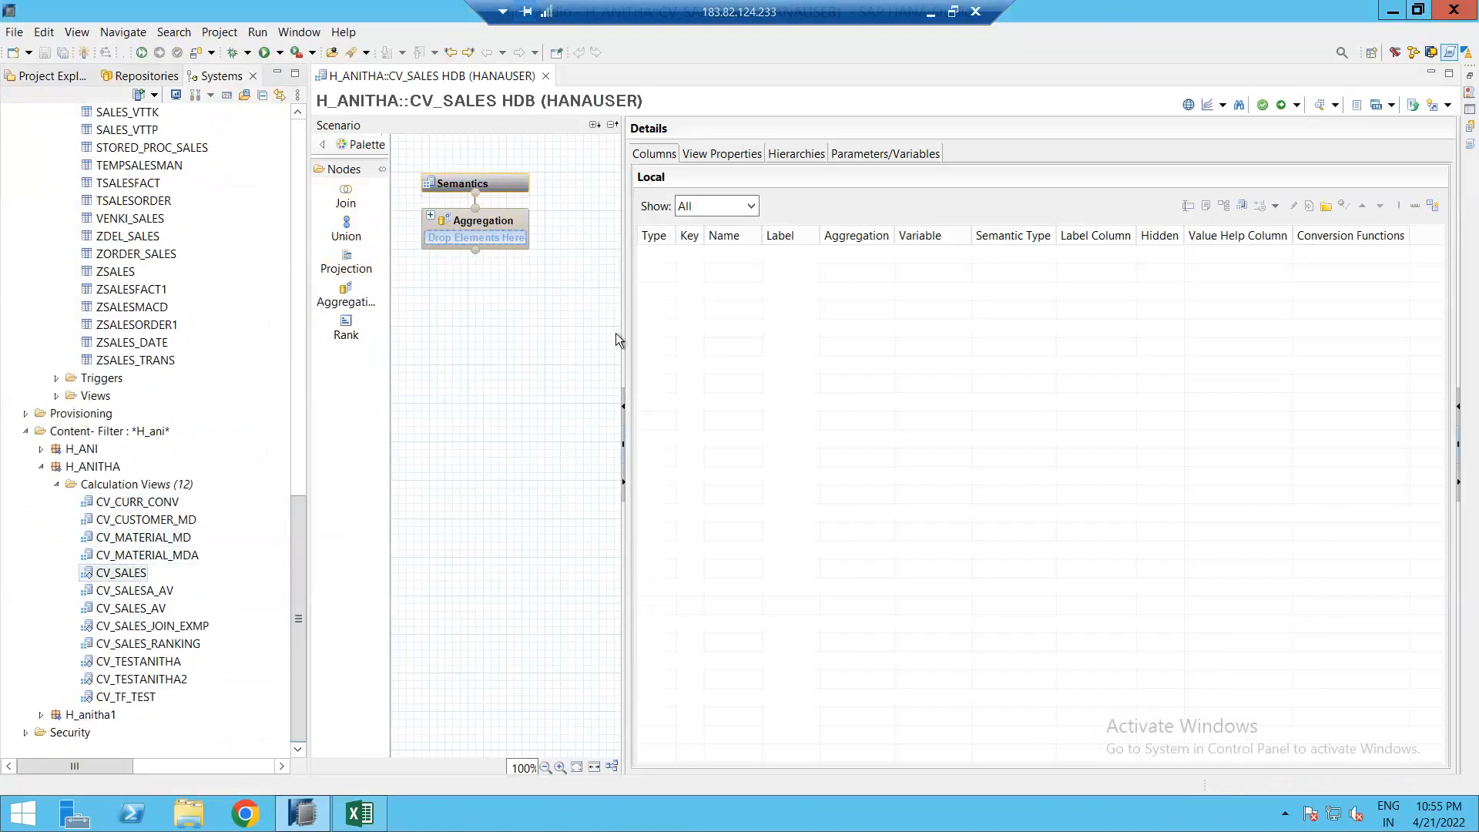
left_click_drag(621, 331, 671, 333)
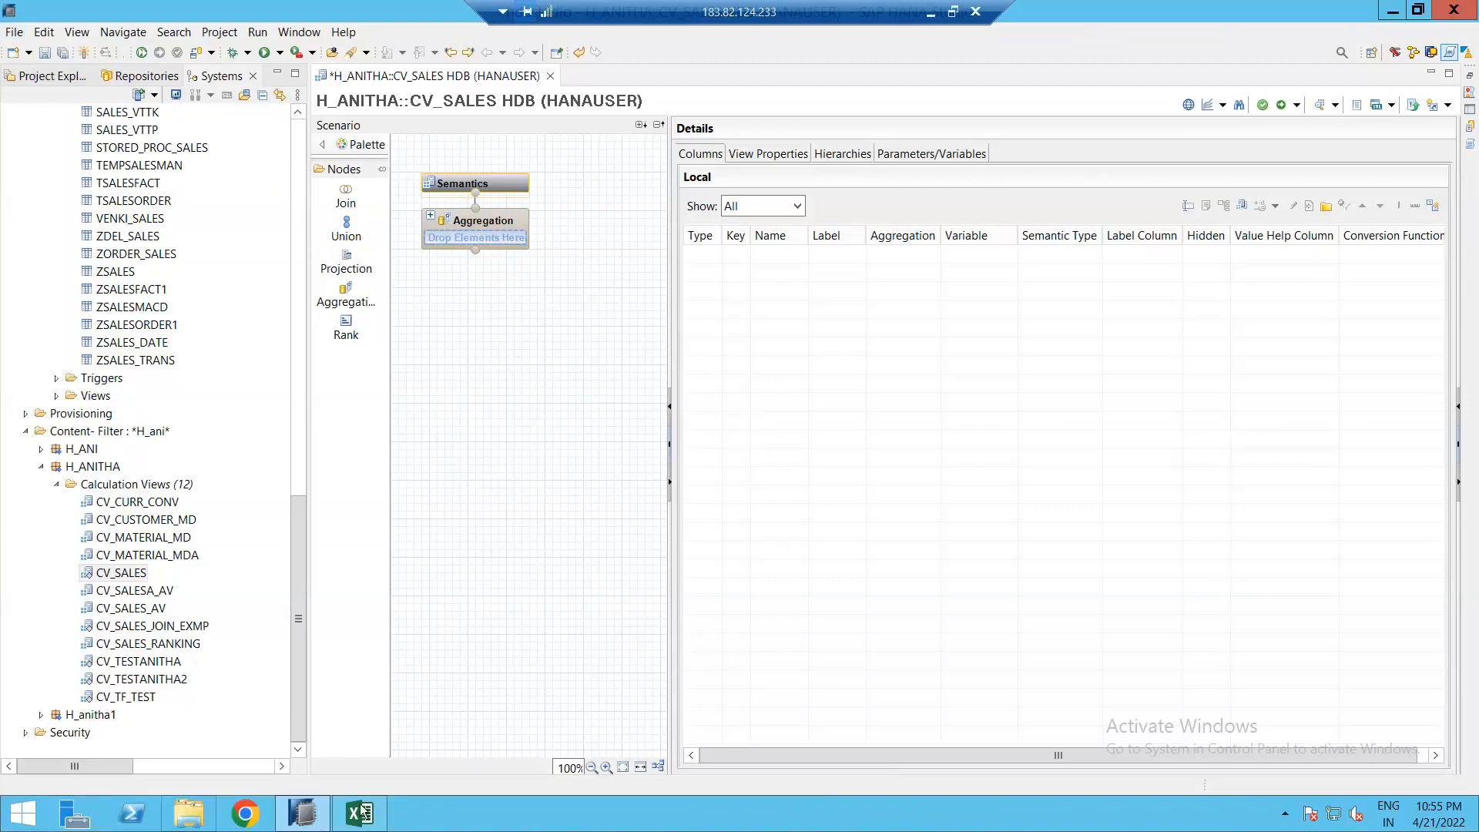
Step: Browse HANAUSER's catalog table list and select H_SALES1
left_click(114, 168)
scroll(123, 231, "up", 4)
scroll(143, 307, "up", 7)
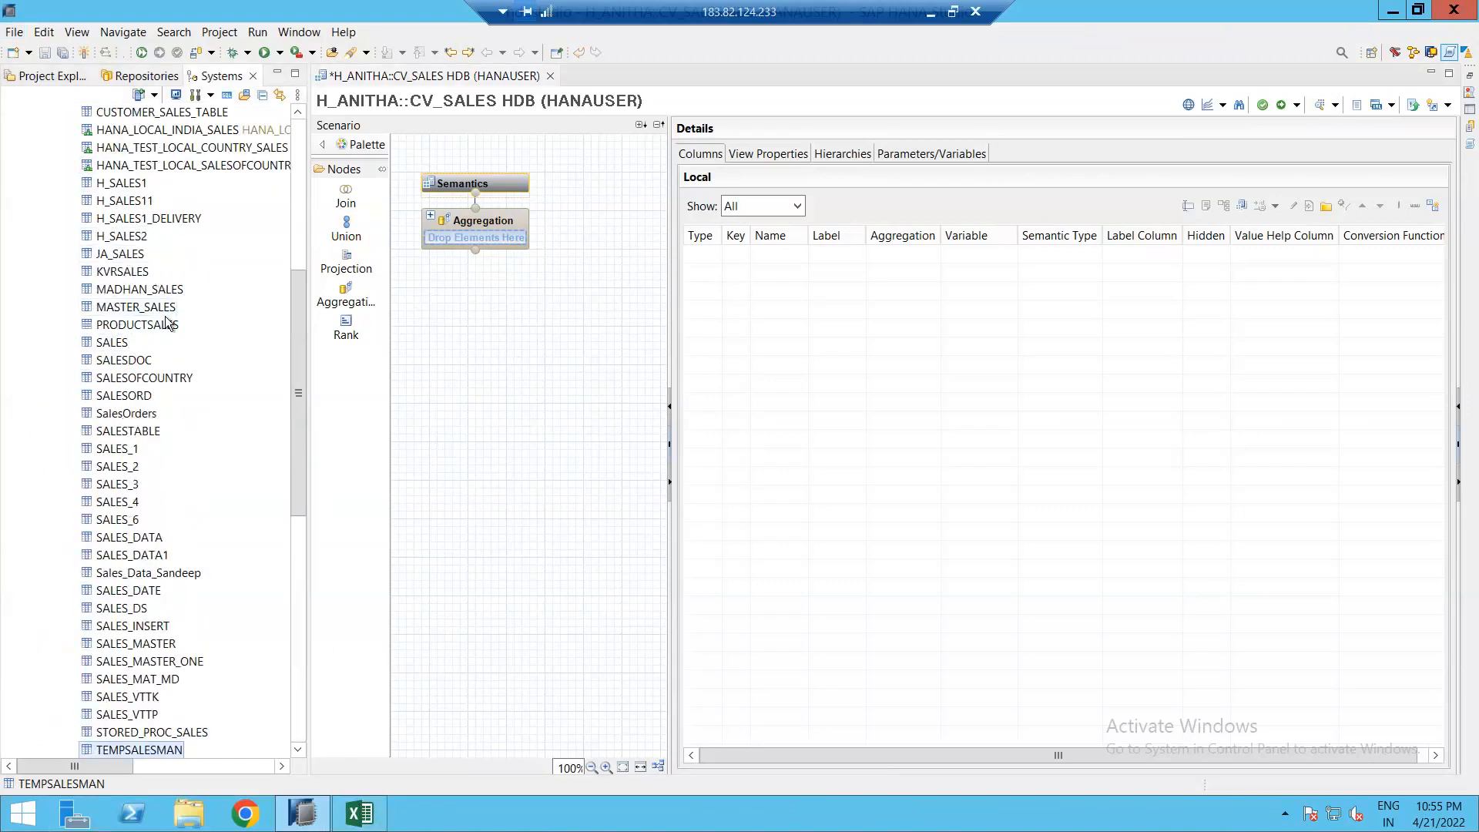
scroll(149, 524, "down", 2)
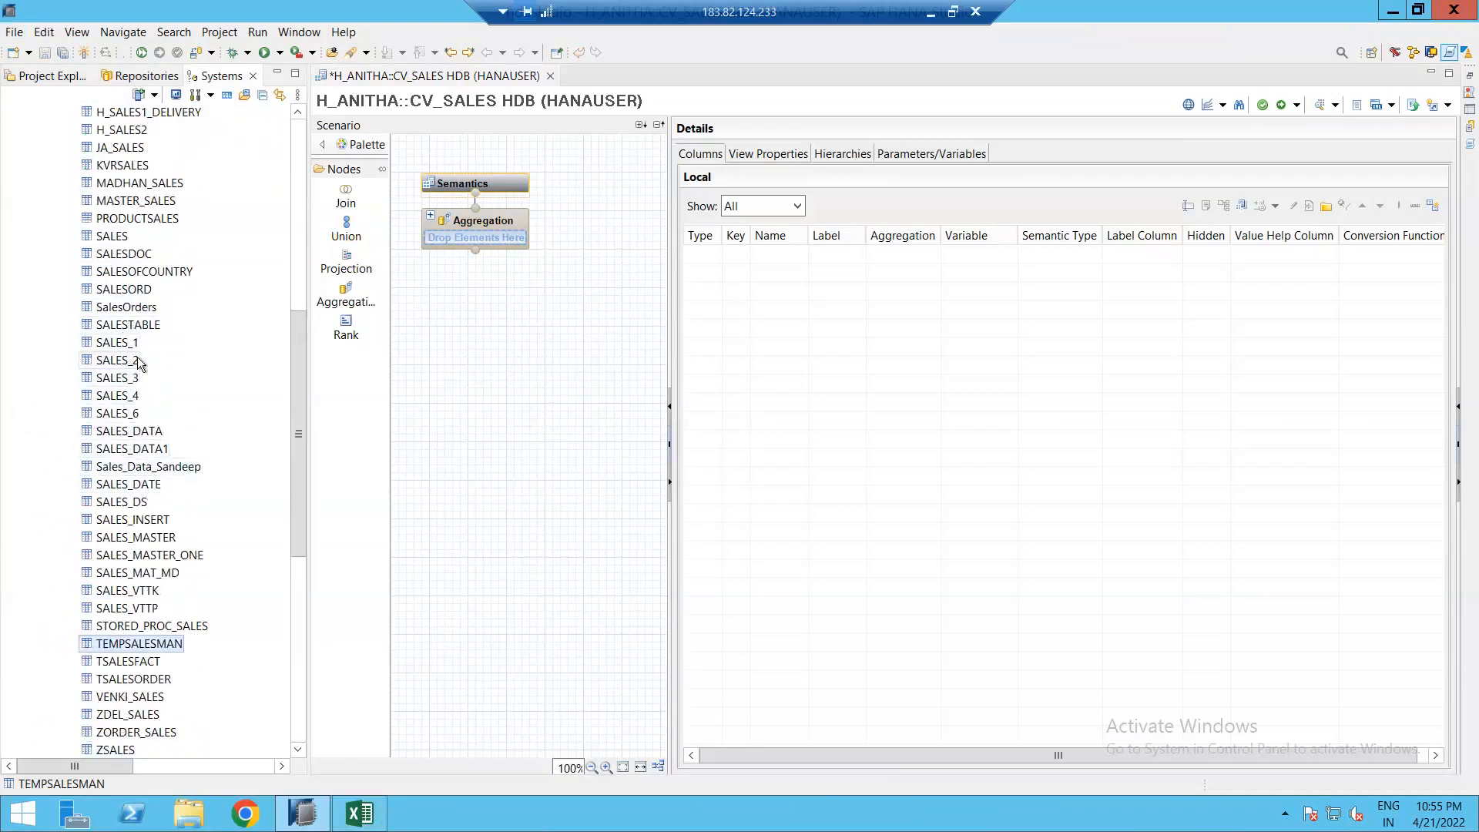
scroll(128, 363, "up", 3)
left_click(120, 237)
Step: Open H_SALES1's content and review its five EUR records for D001
right_click(118, 239)
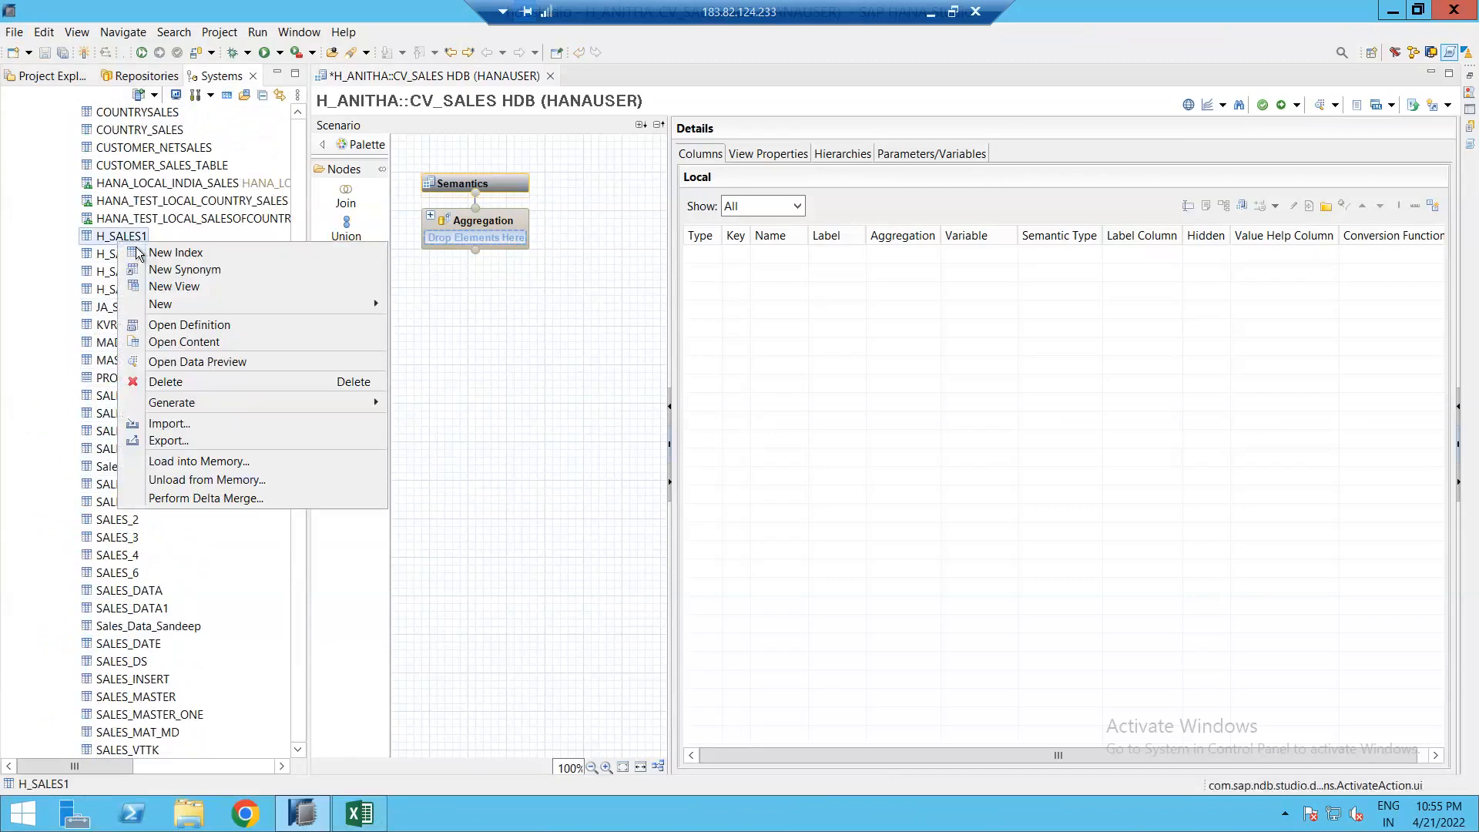
left_click(194, 344)
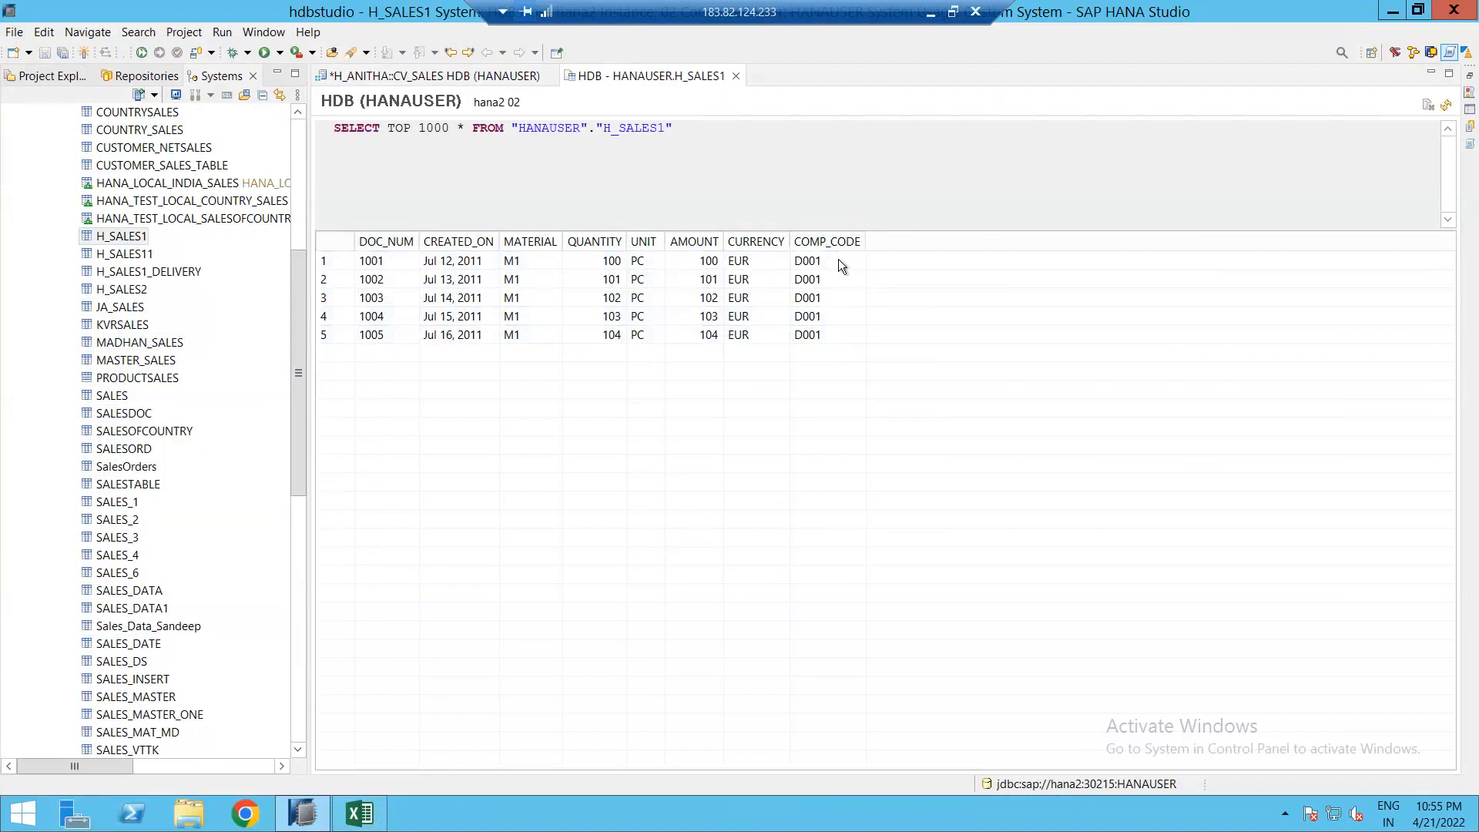
left_click(474, 264)
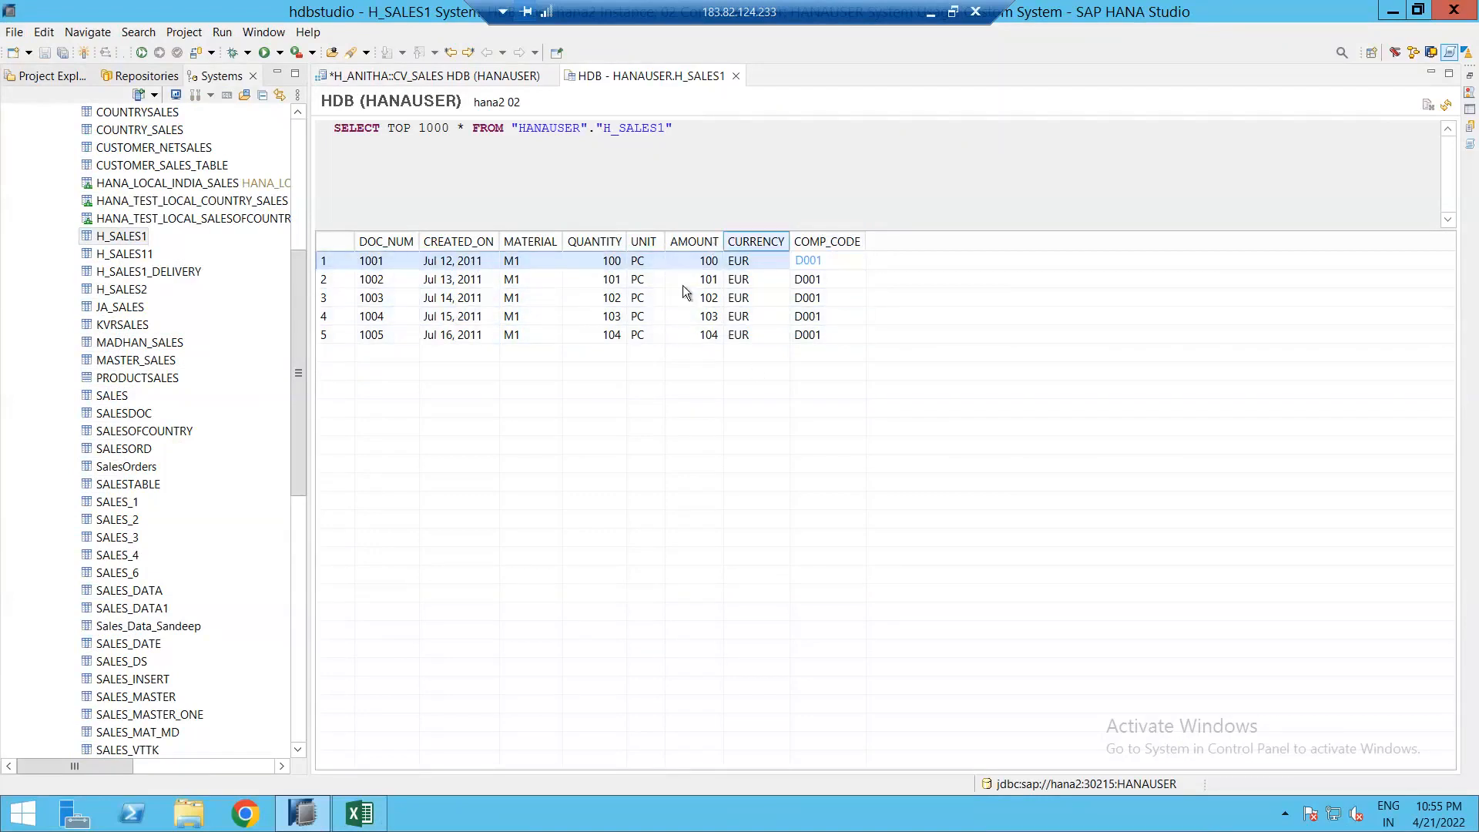
left_click(818, 333)
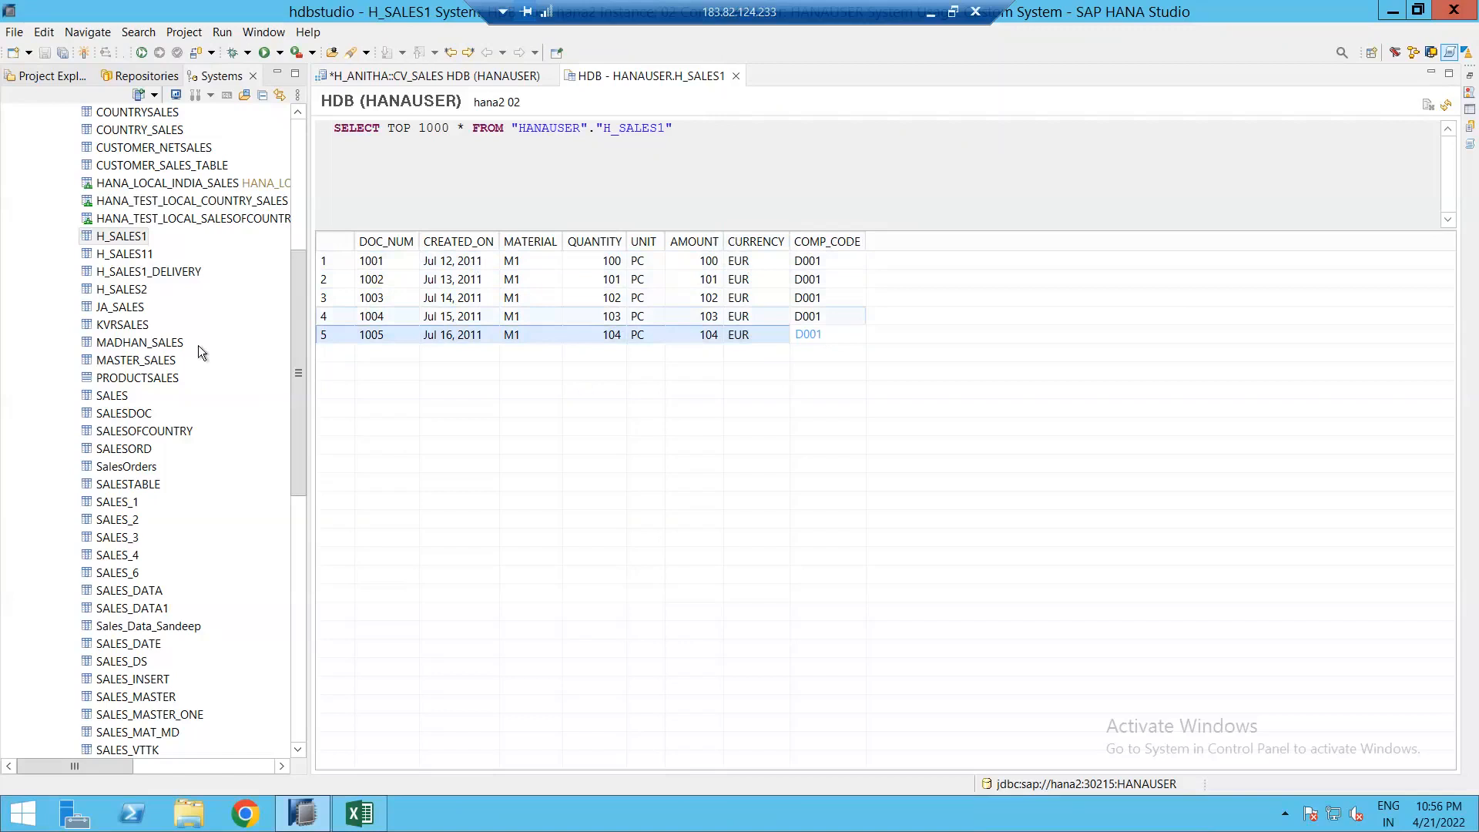
Step: Open the content of the H_SALES11 table
left_click(132, 258)
right_click(132, 261)
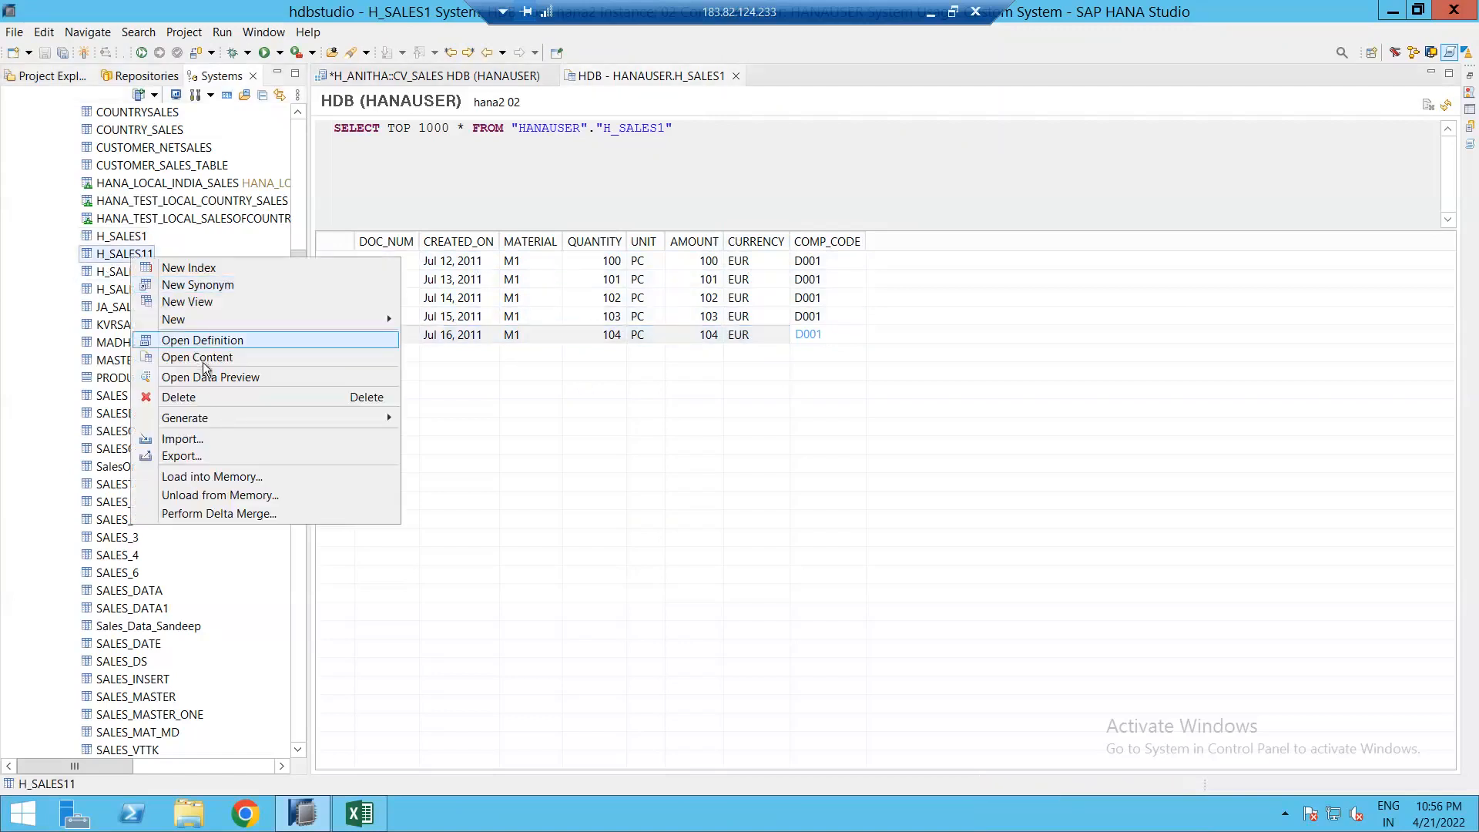
left_click(208, 356)
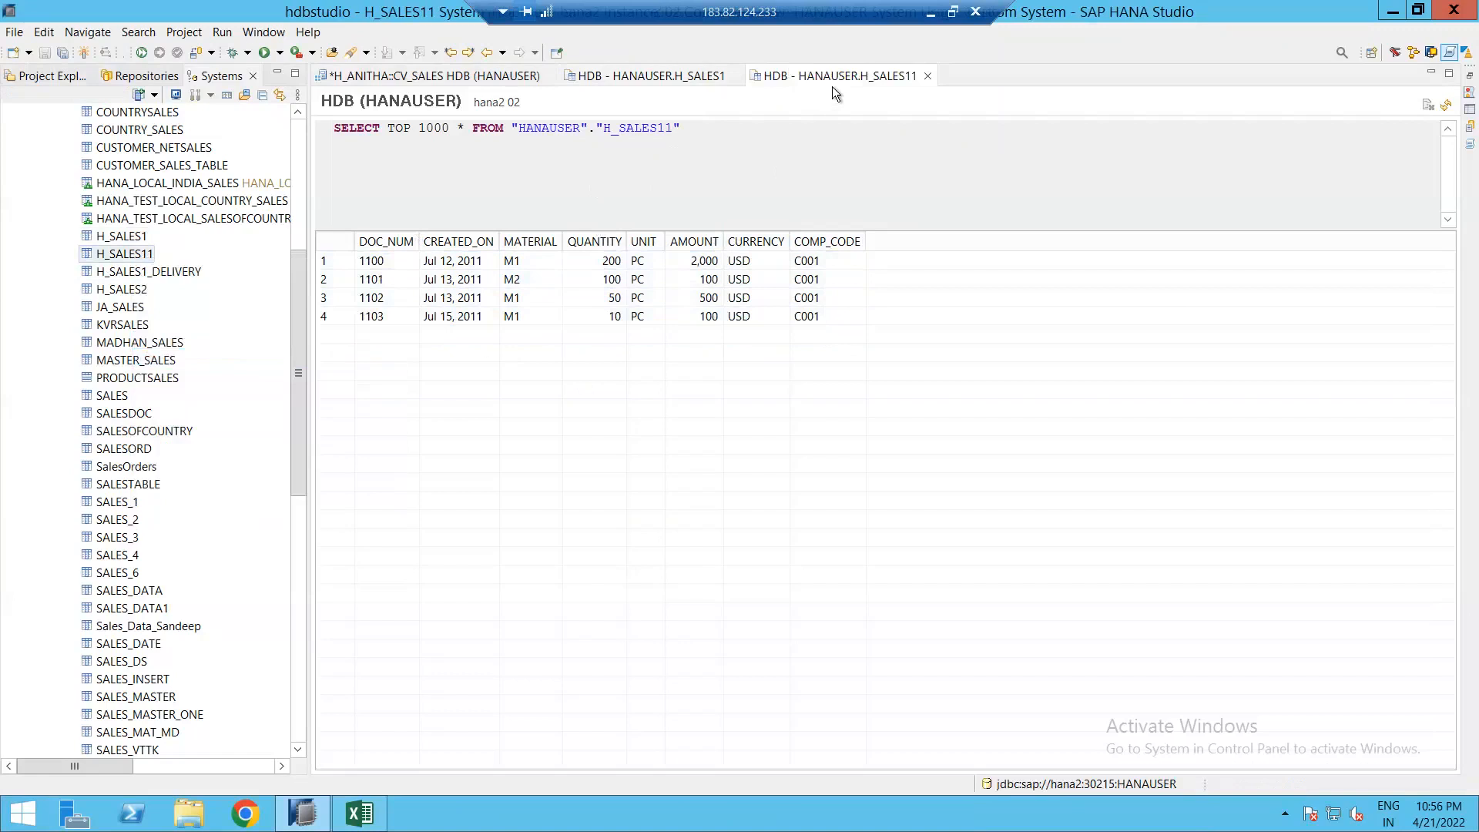
Step: Compare H_SALES11's four USD C001 records against the H_SALES1 results
left_click(807, 262)
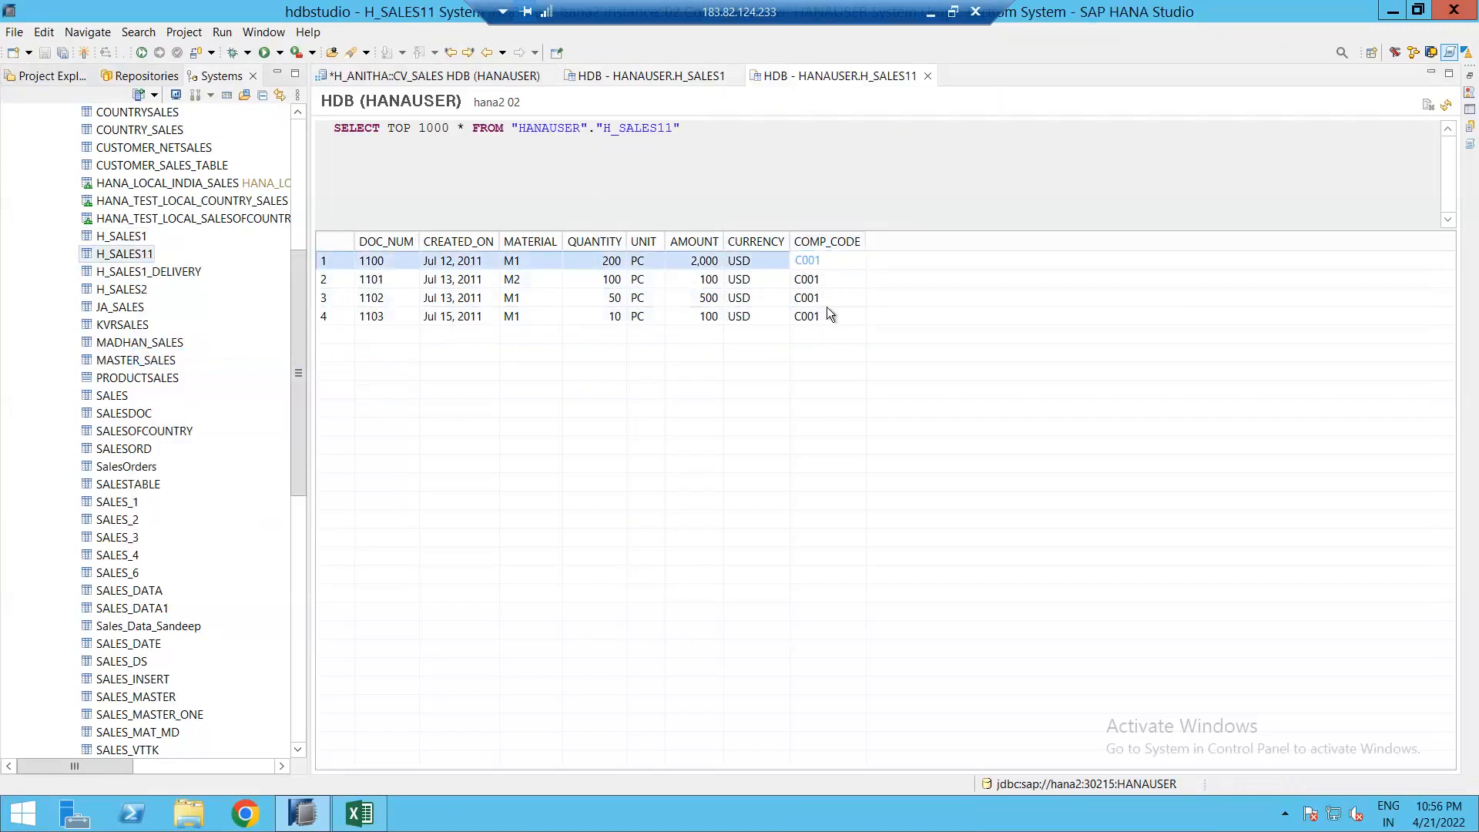
left_click(823, 315)
left_click(655, 76)
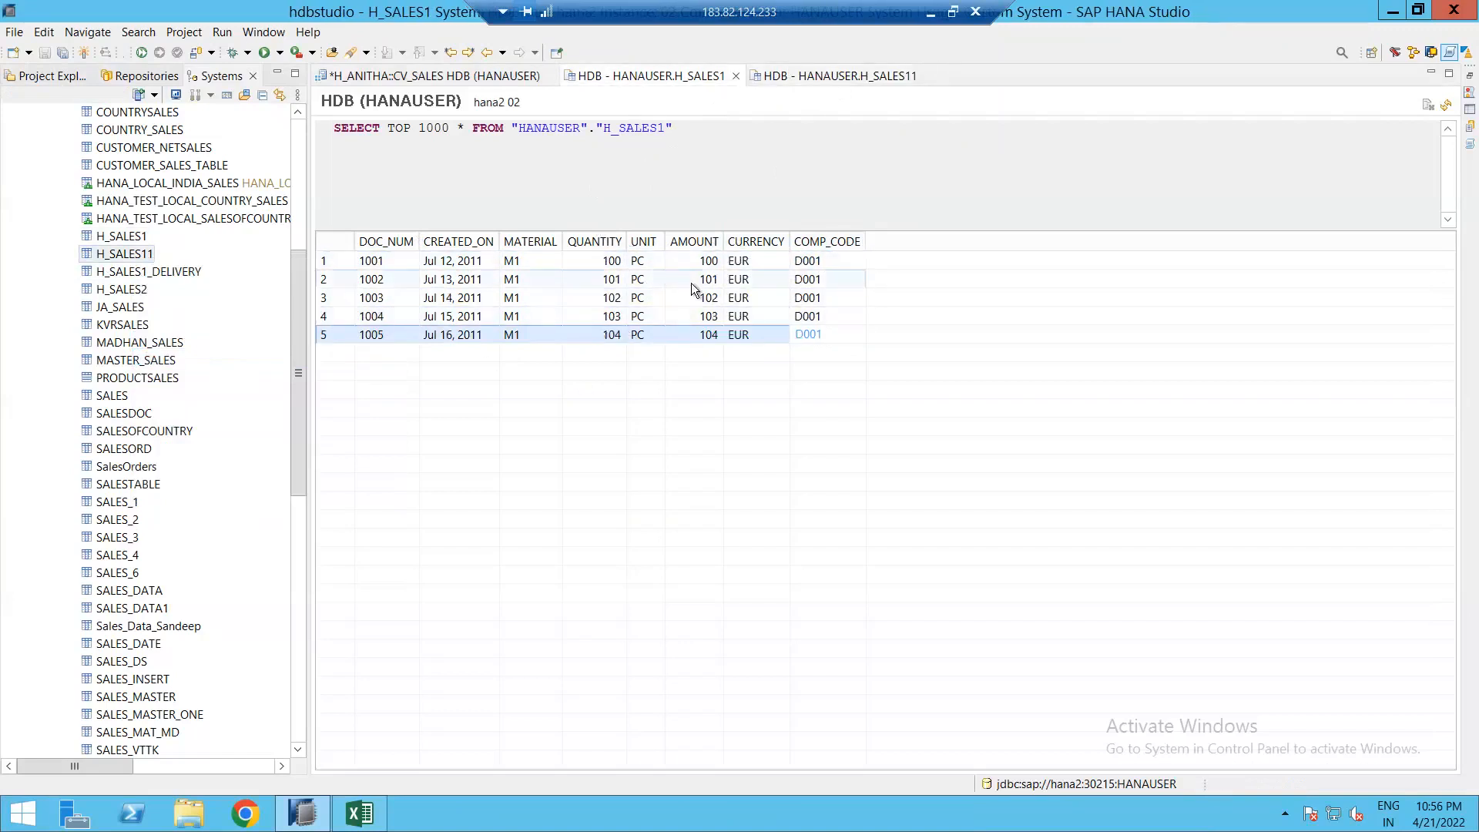
left_click(835, 76)
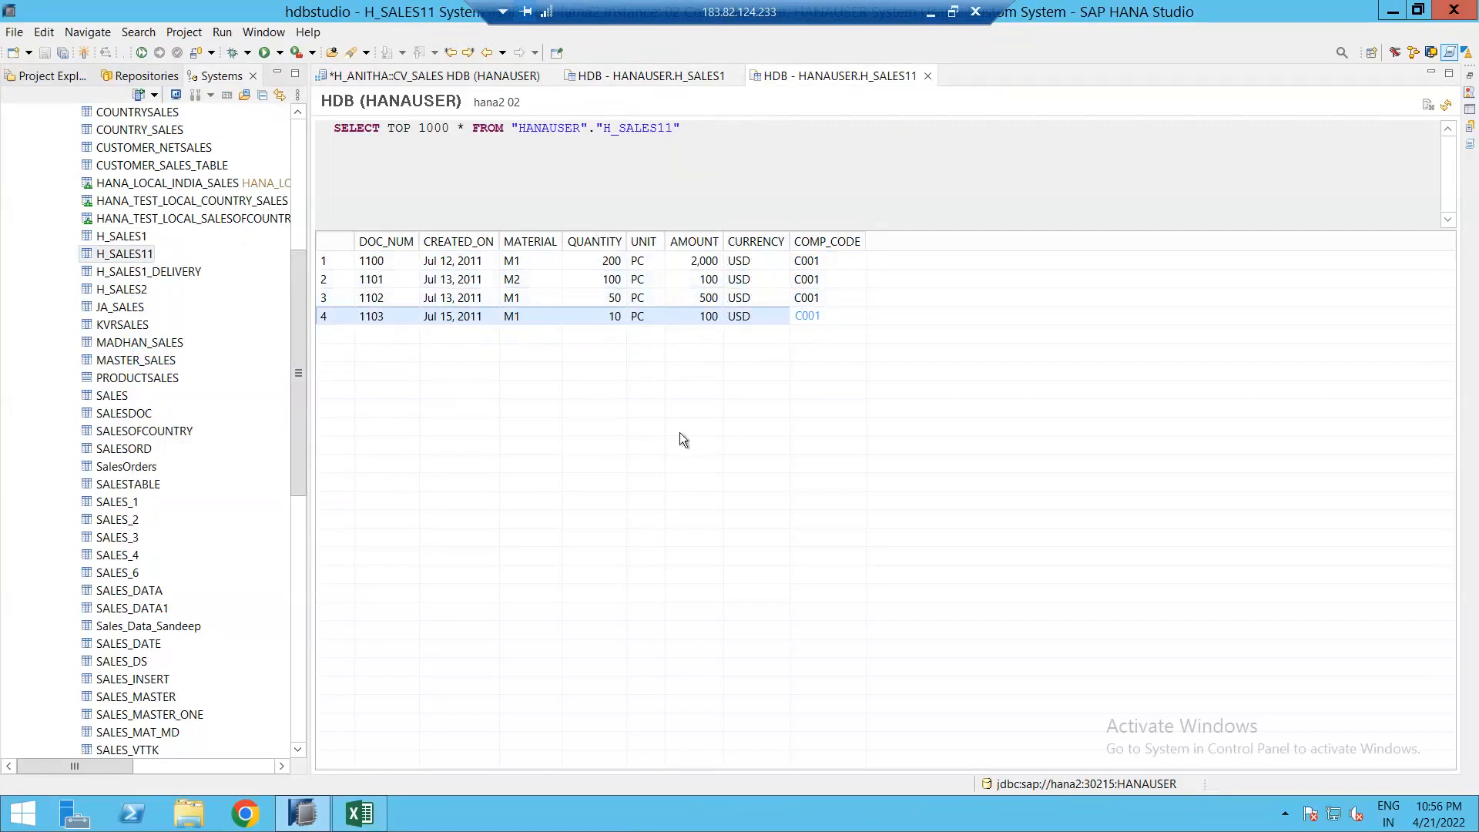
left_click(760, 259)
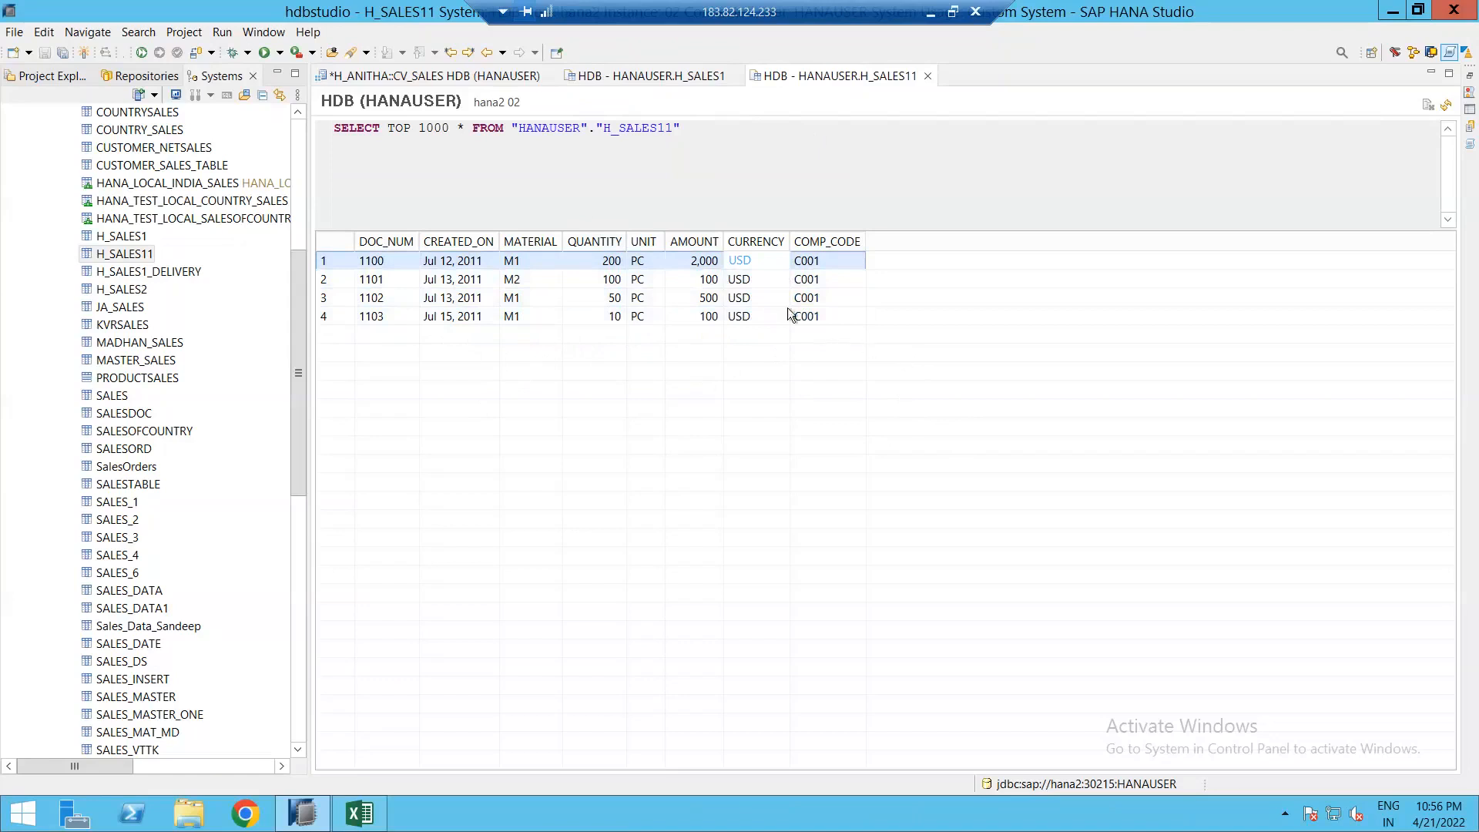
left_click(647, 77)
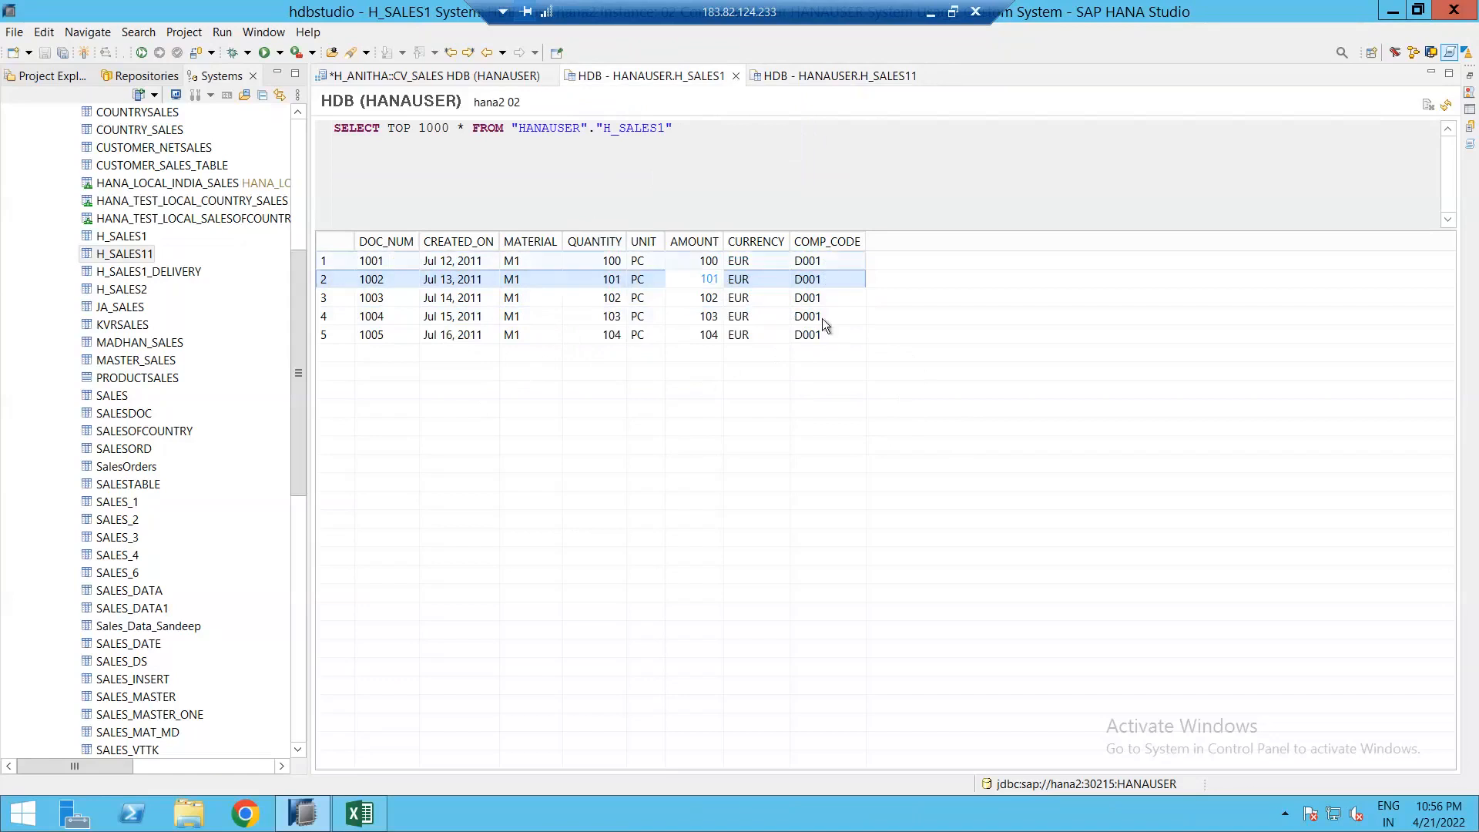
left_click(841, 77)
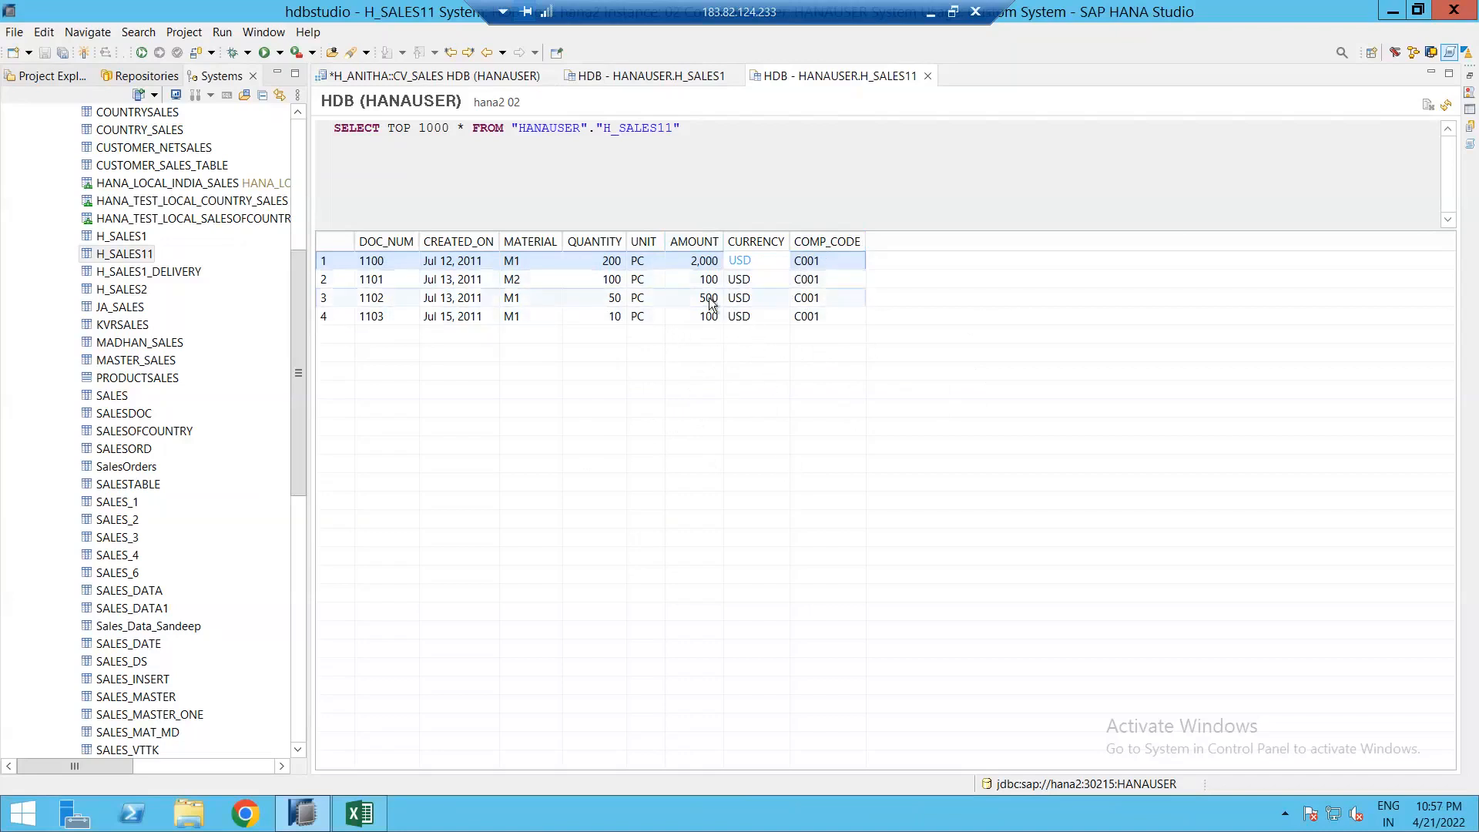
Step: Add a projection node to CV_SALES and feed it the H_SALES1 table
left_click(443, 81)
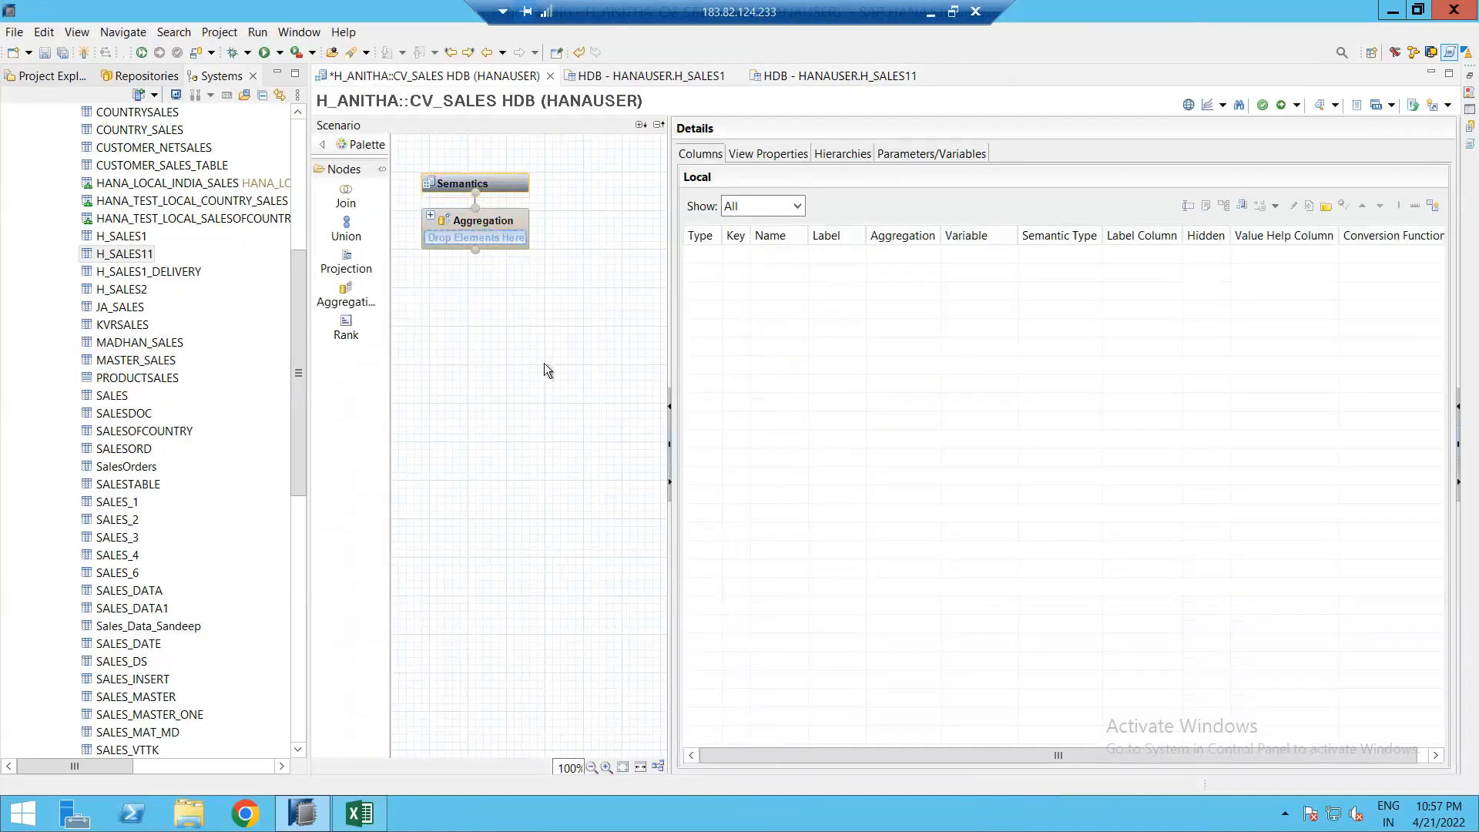
left_click_drag(667, 323, 818, 359)
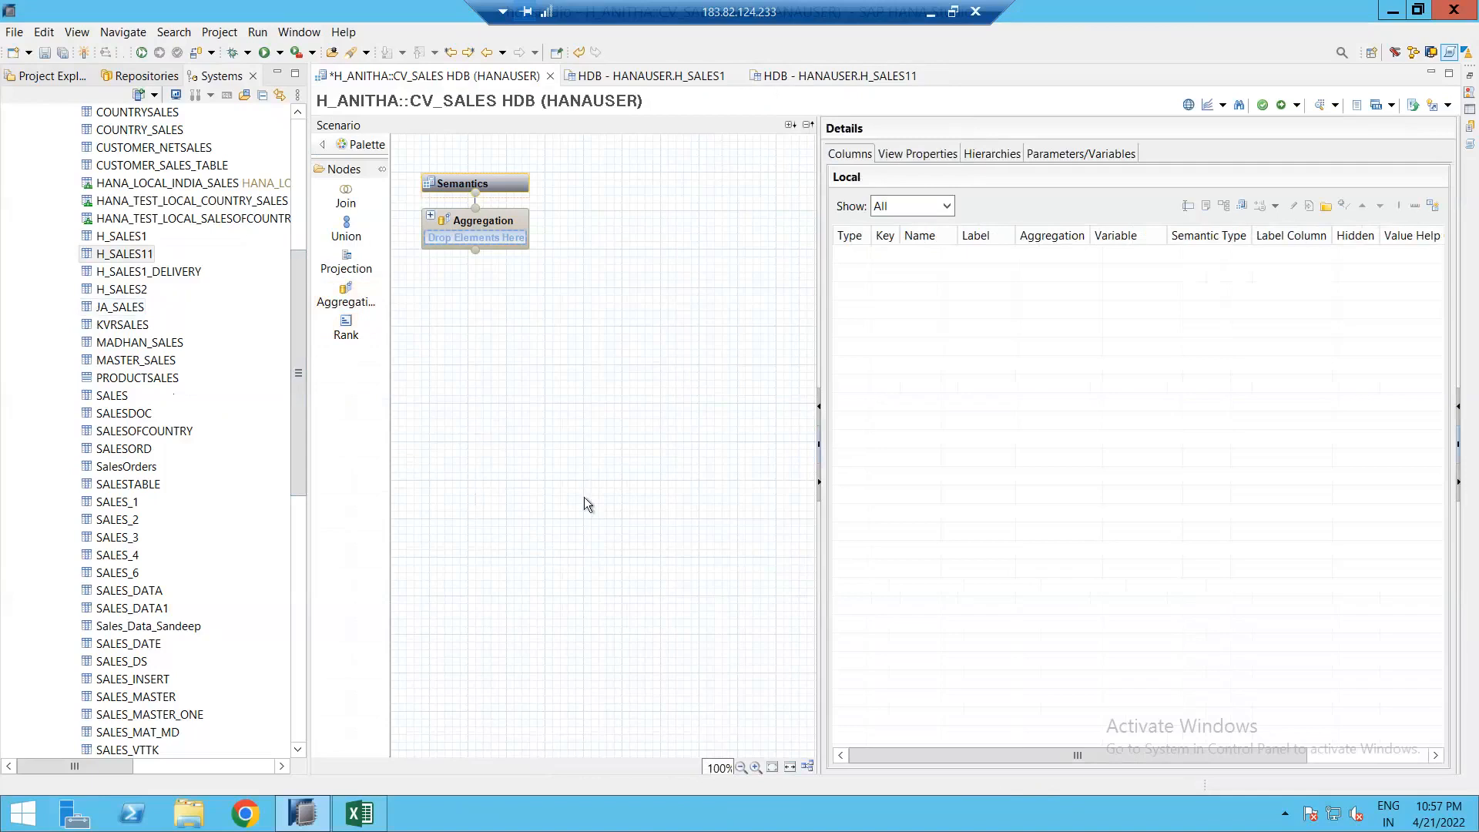
left_click(346, 262)
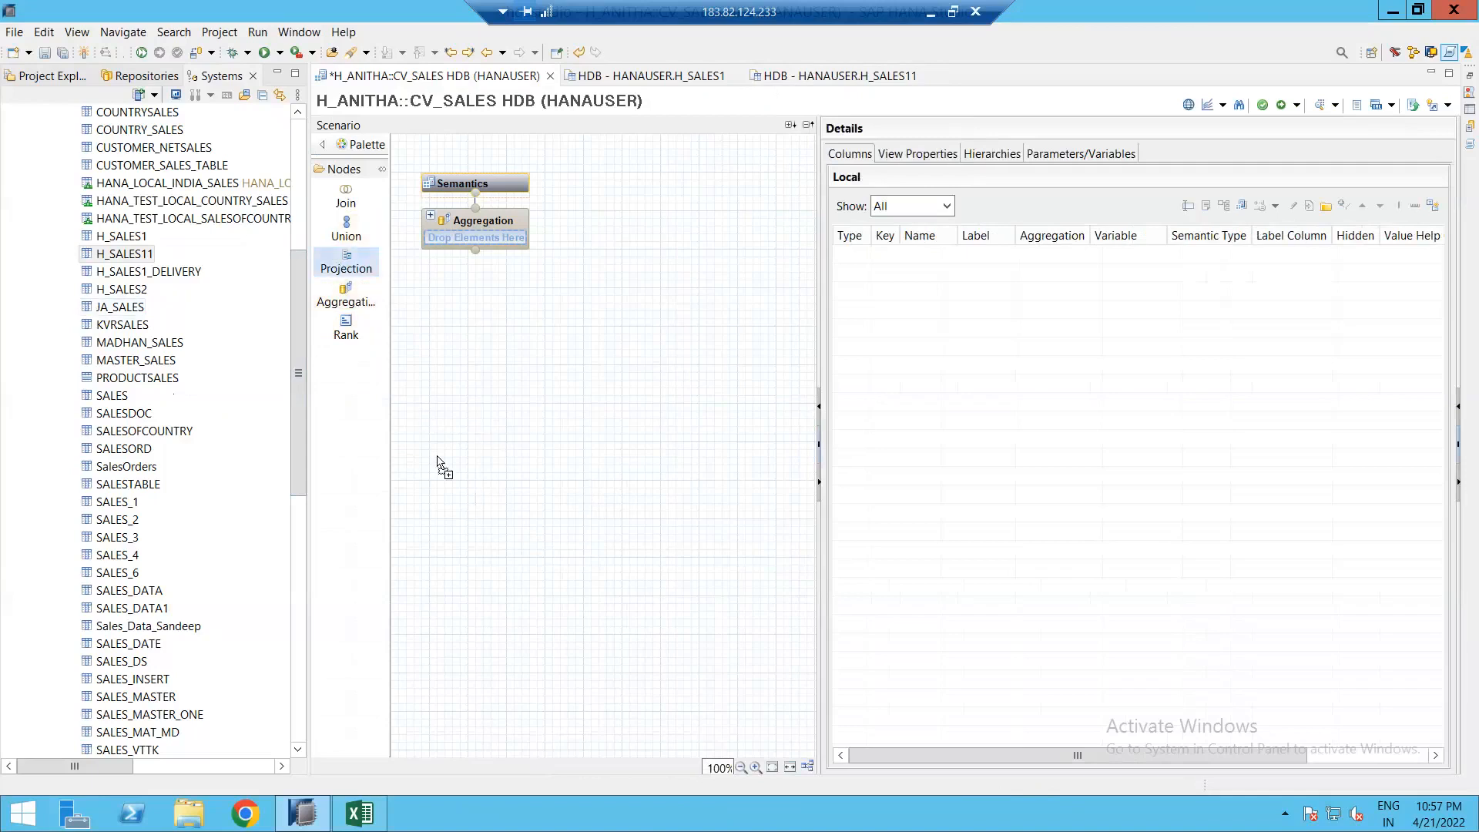
left_click(445, 491)
left_click_drag(496, 507, 417, 433)
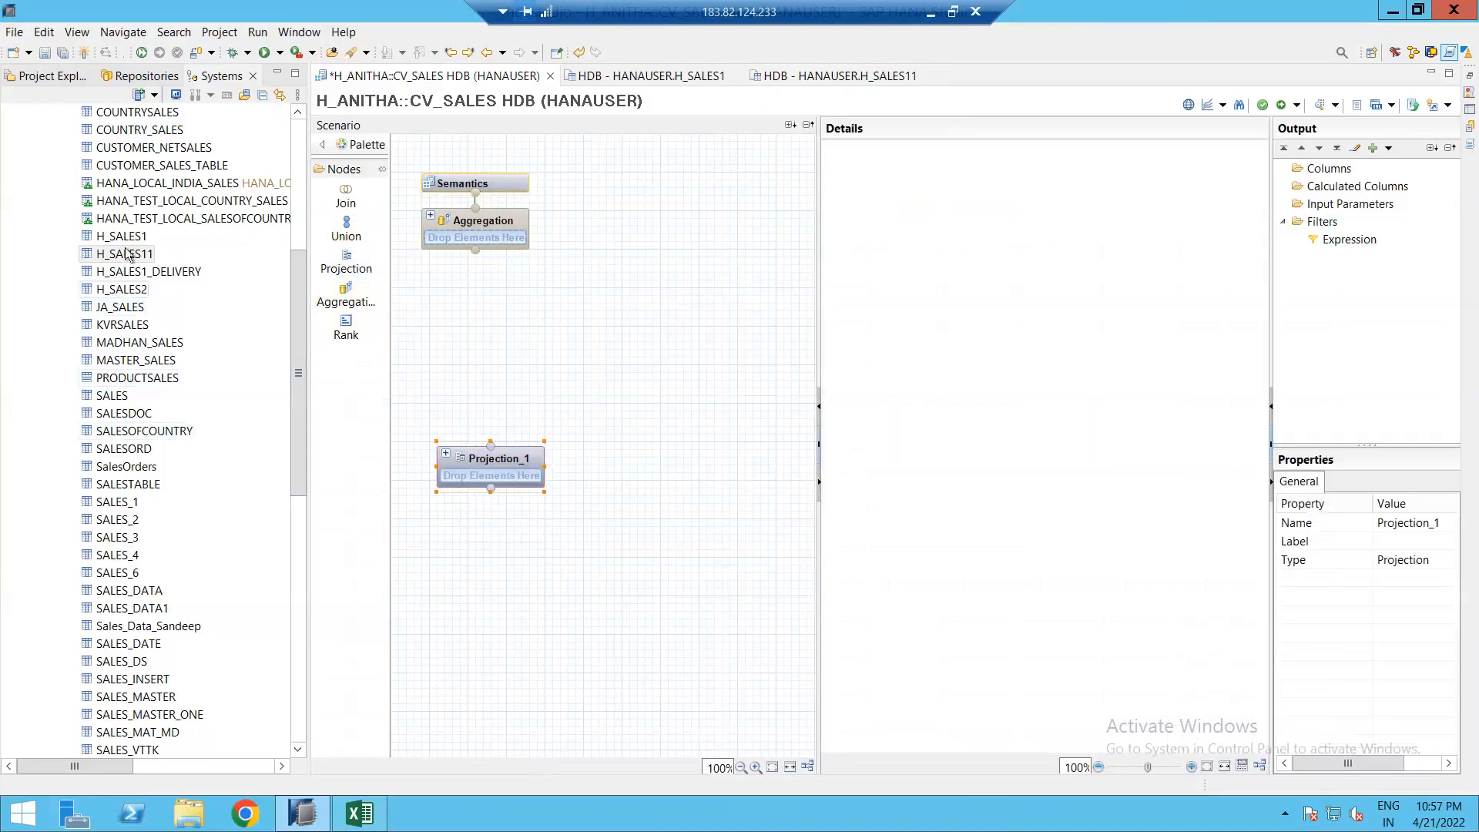
left_click_drag(120, 238, 483, 485)
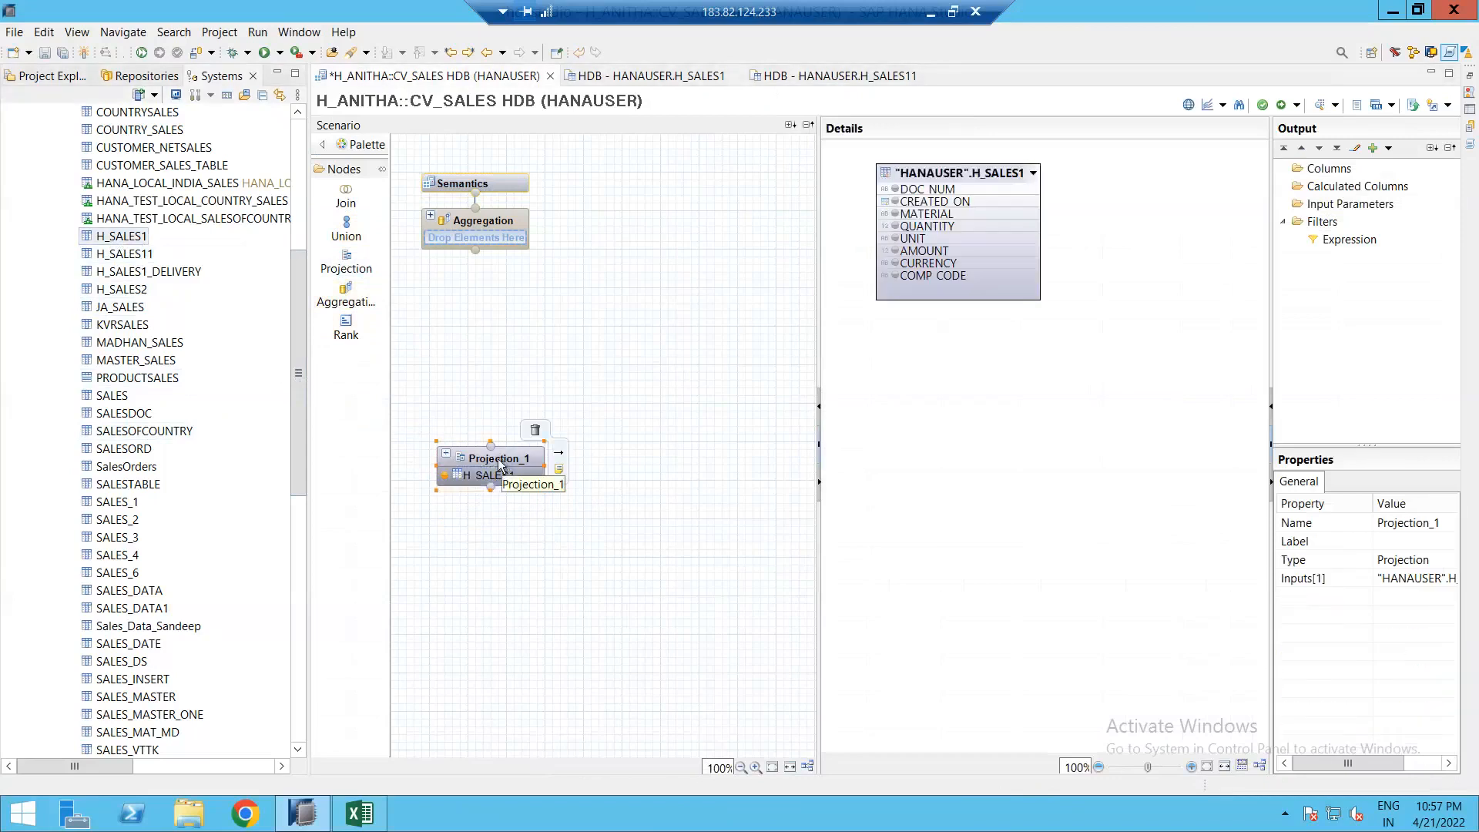
left_click(505, 464)
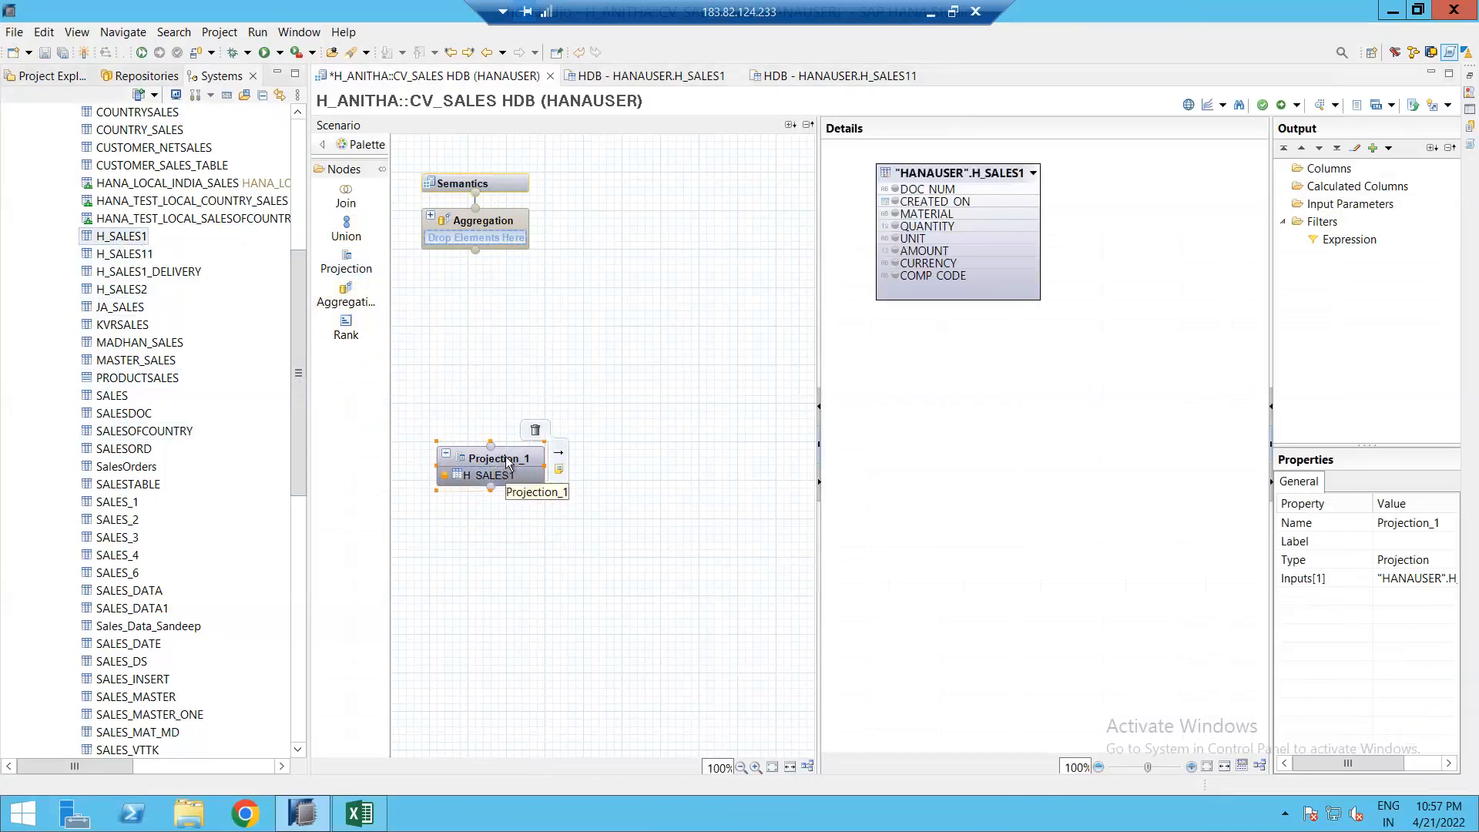
Step: Rename the H_SALES1 projection to SALES_D001
left_click(1408, 521)
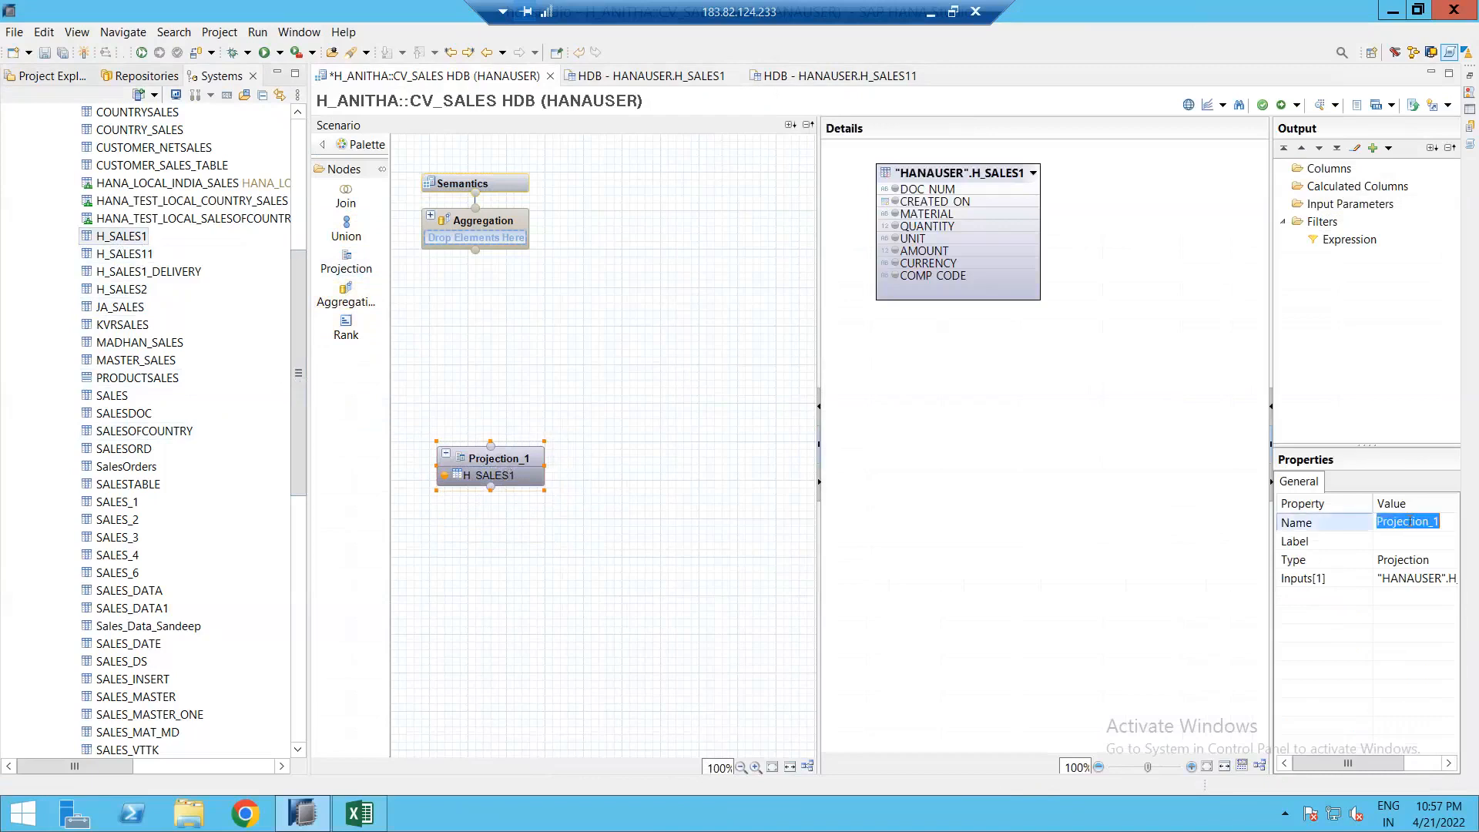
type("D001")
key("Return")
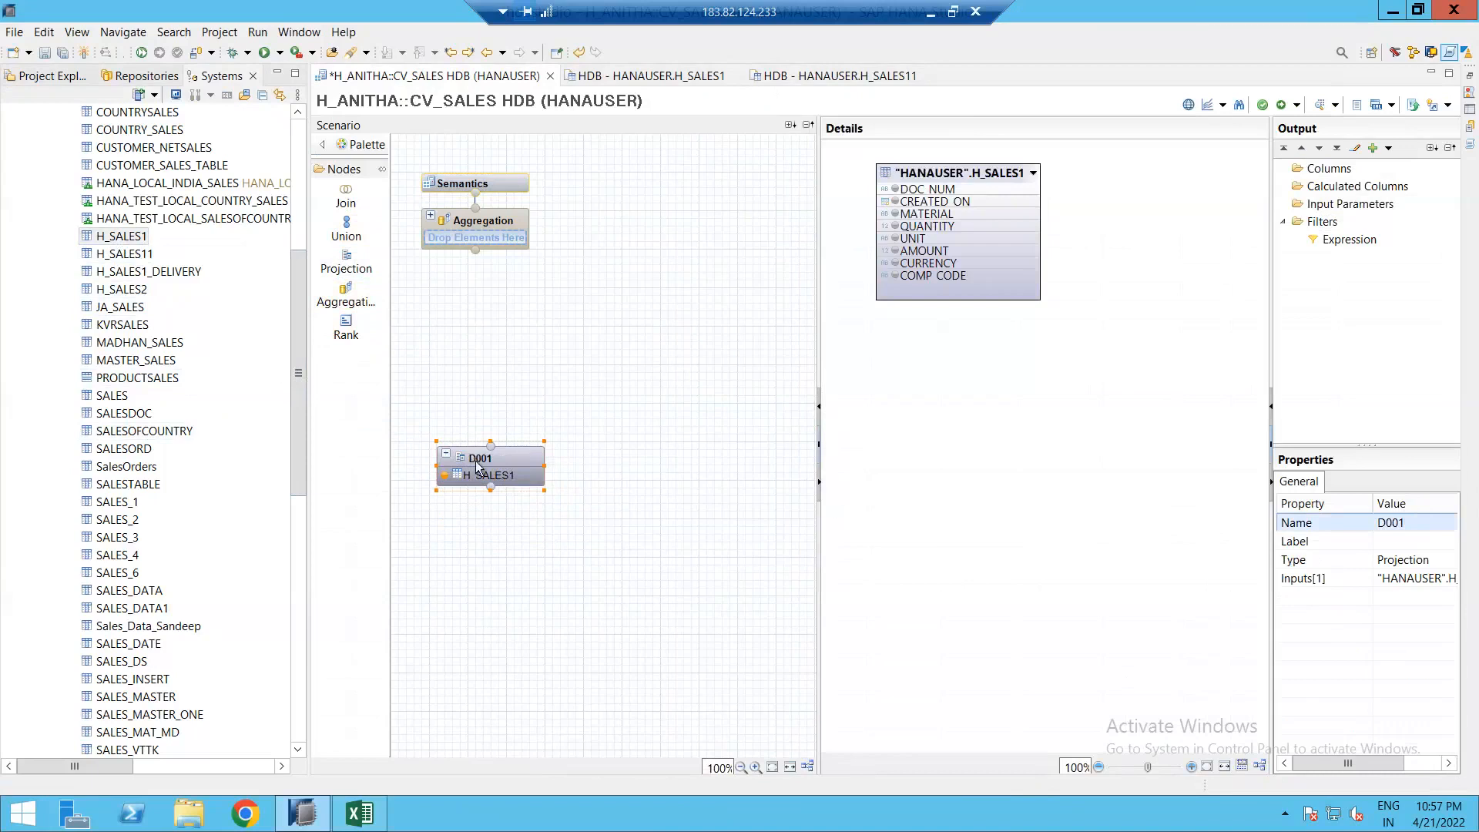
left_click(1391, 525)
left_click(1415, 523)
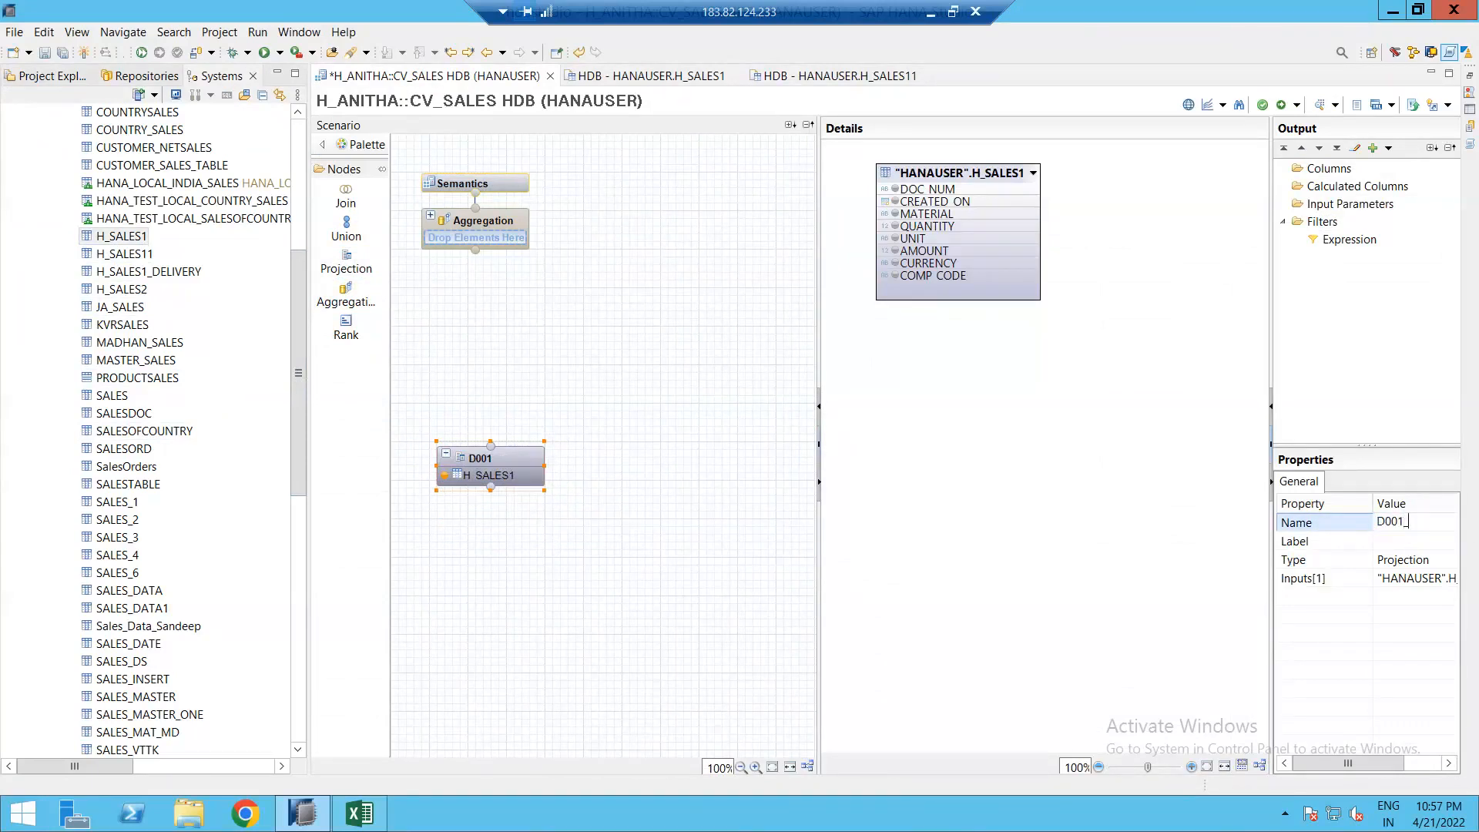
type("SALES_")
key("Return")
mouse_move(497, 468)
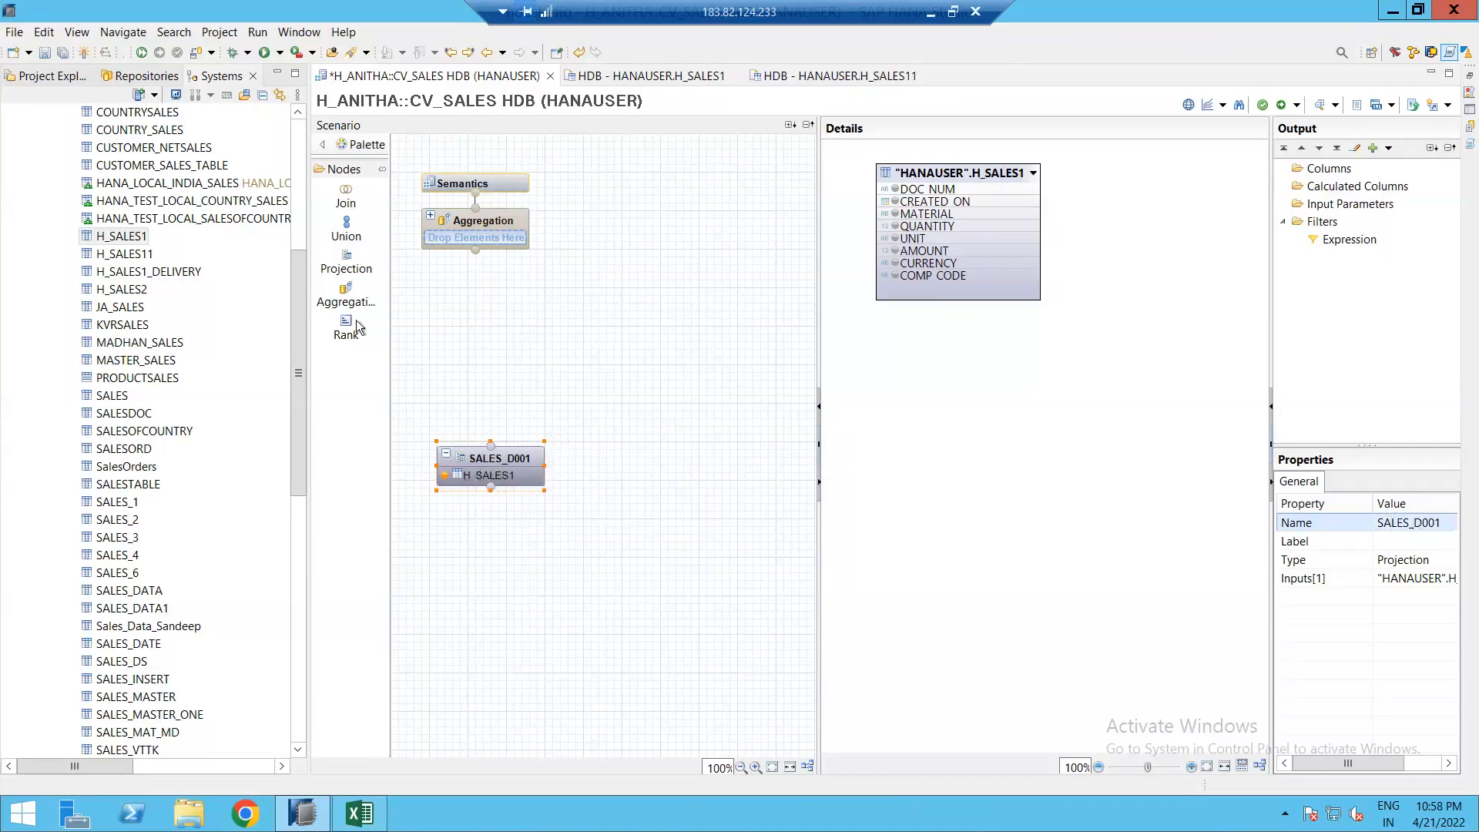
Step: Add a second projection fed by H_SALES11 and name it SALES_C001
left_click(346, 229)
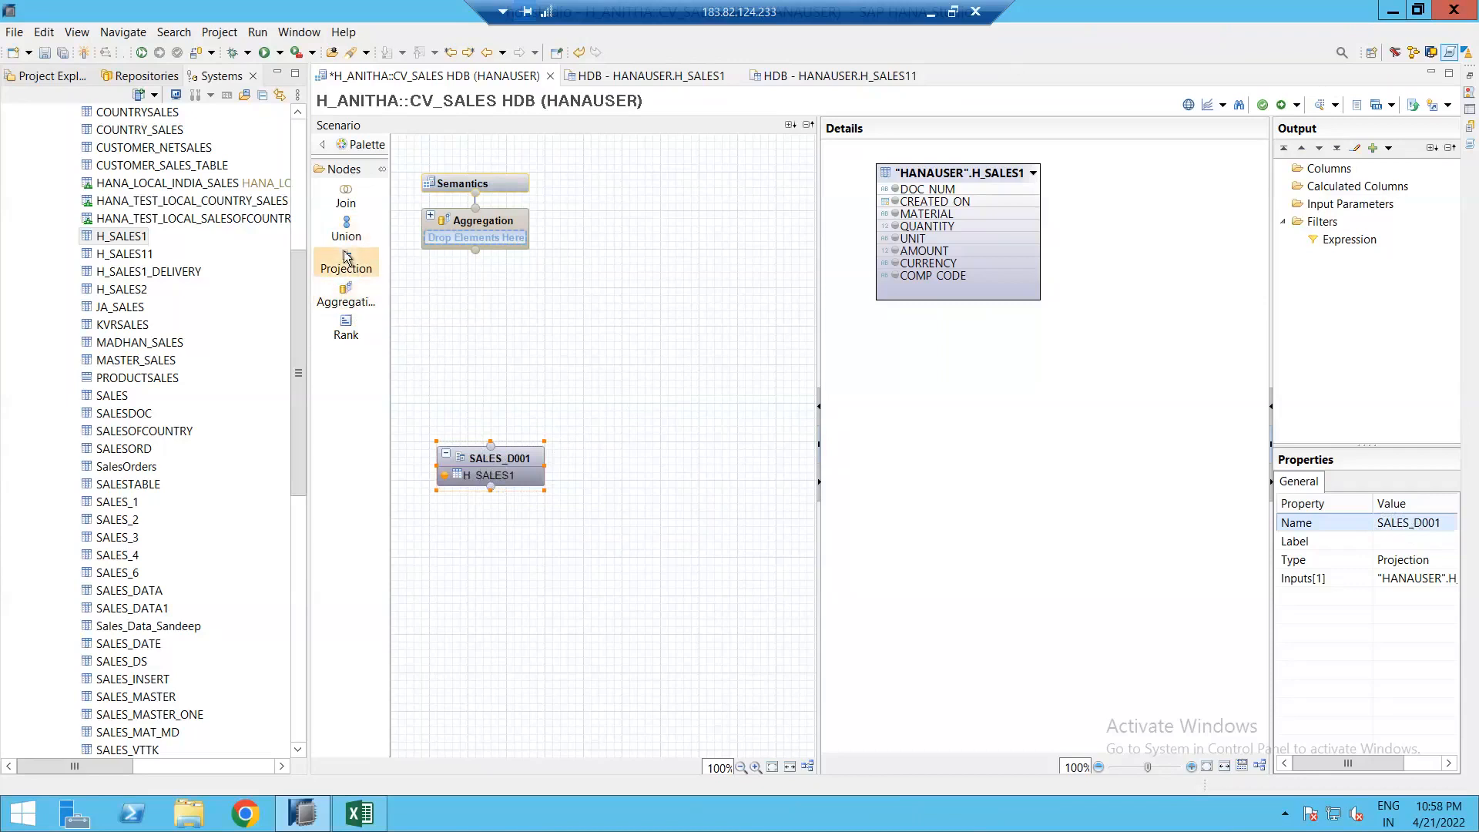
left_click(651, 473)
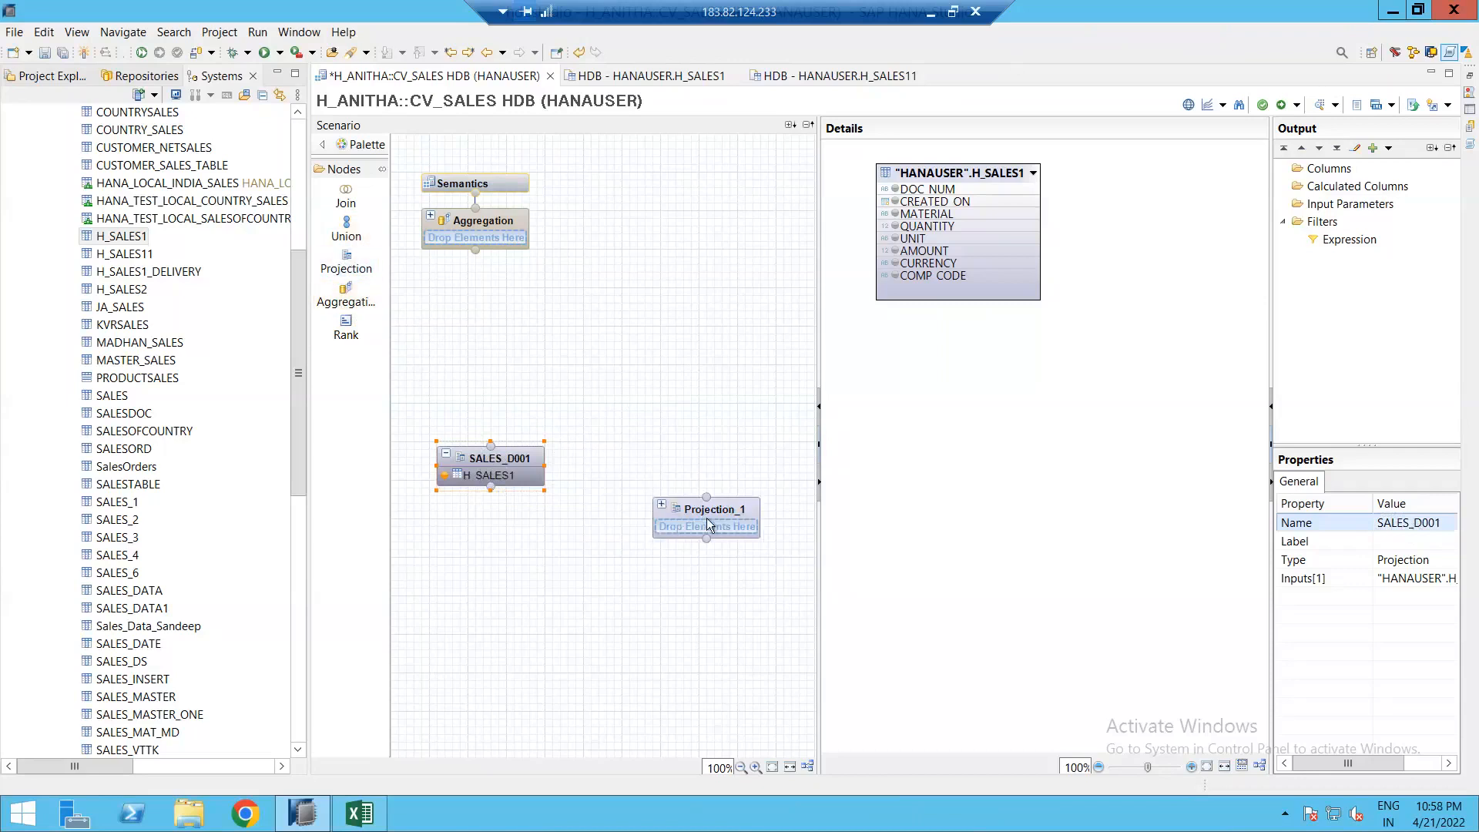
left_click_drag(710, 514, 687, 455)
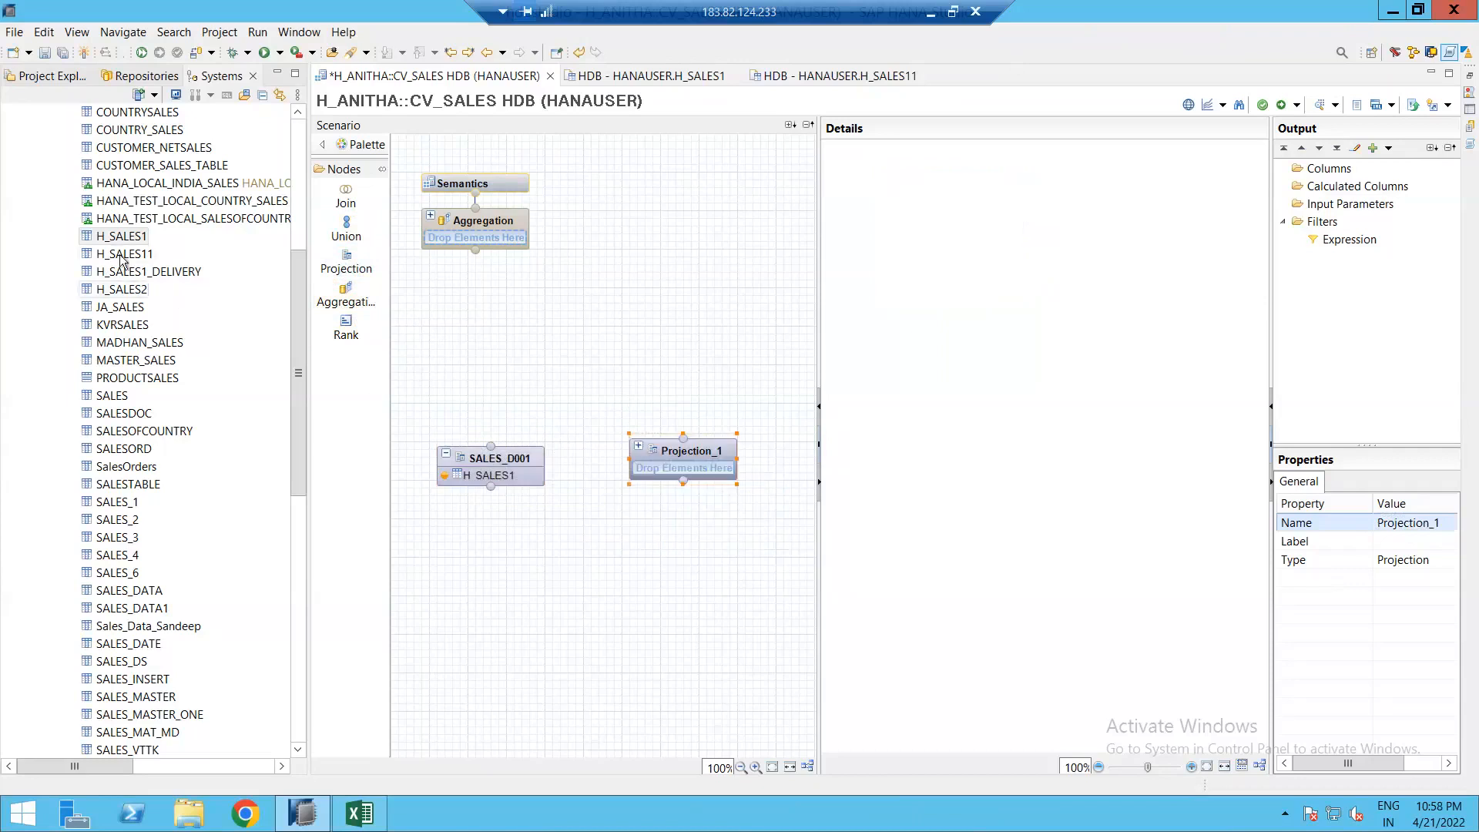
left_click_drag(123, 255, 685, 474)
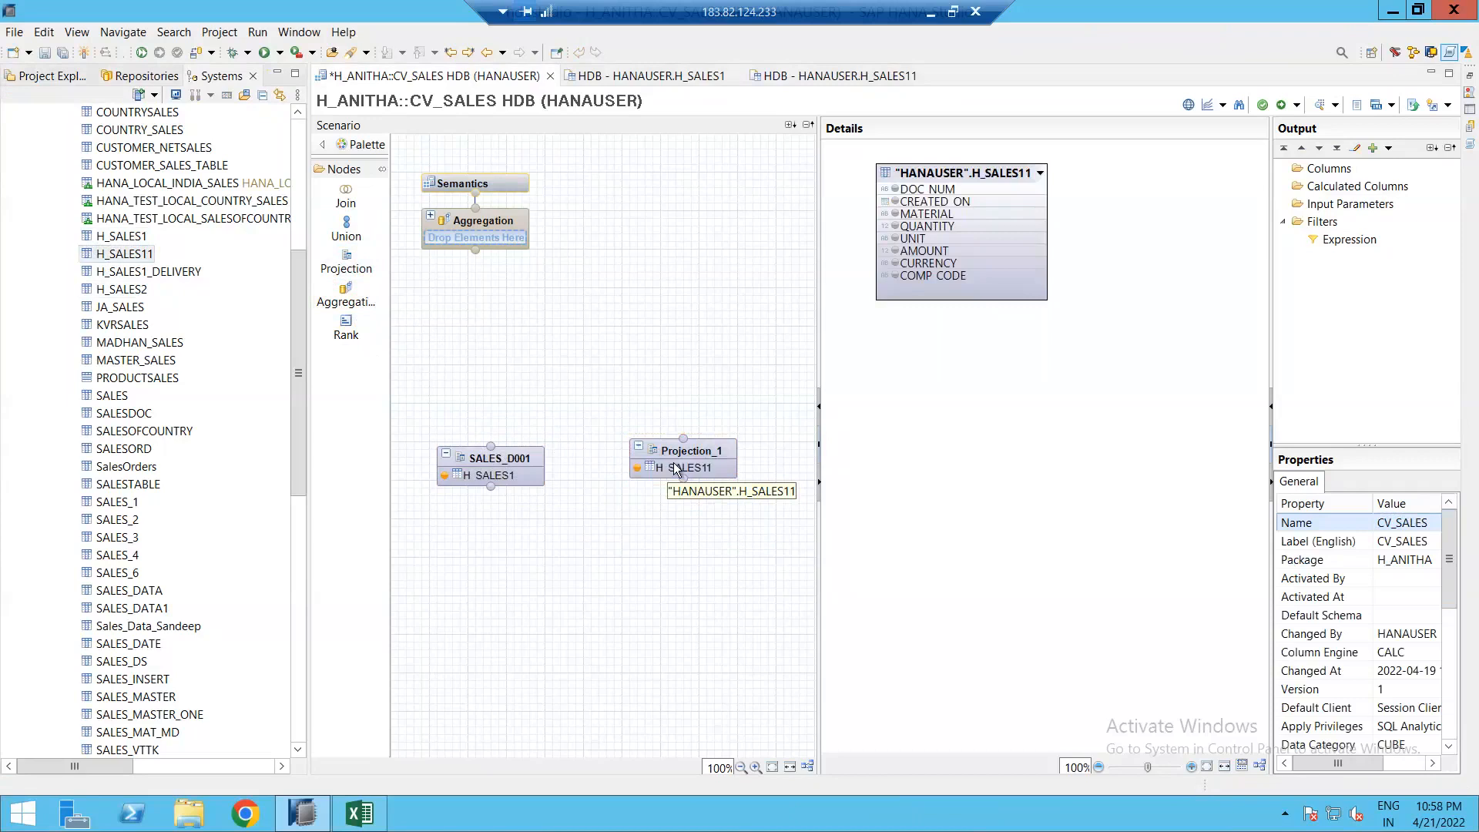
left_click(676, 455)
left_click(673, 456)
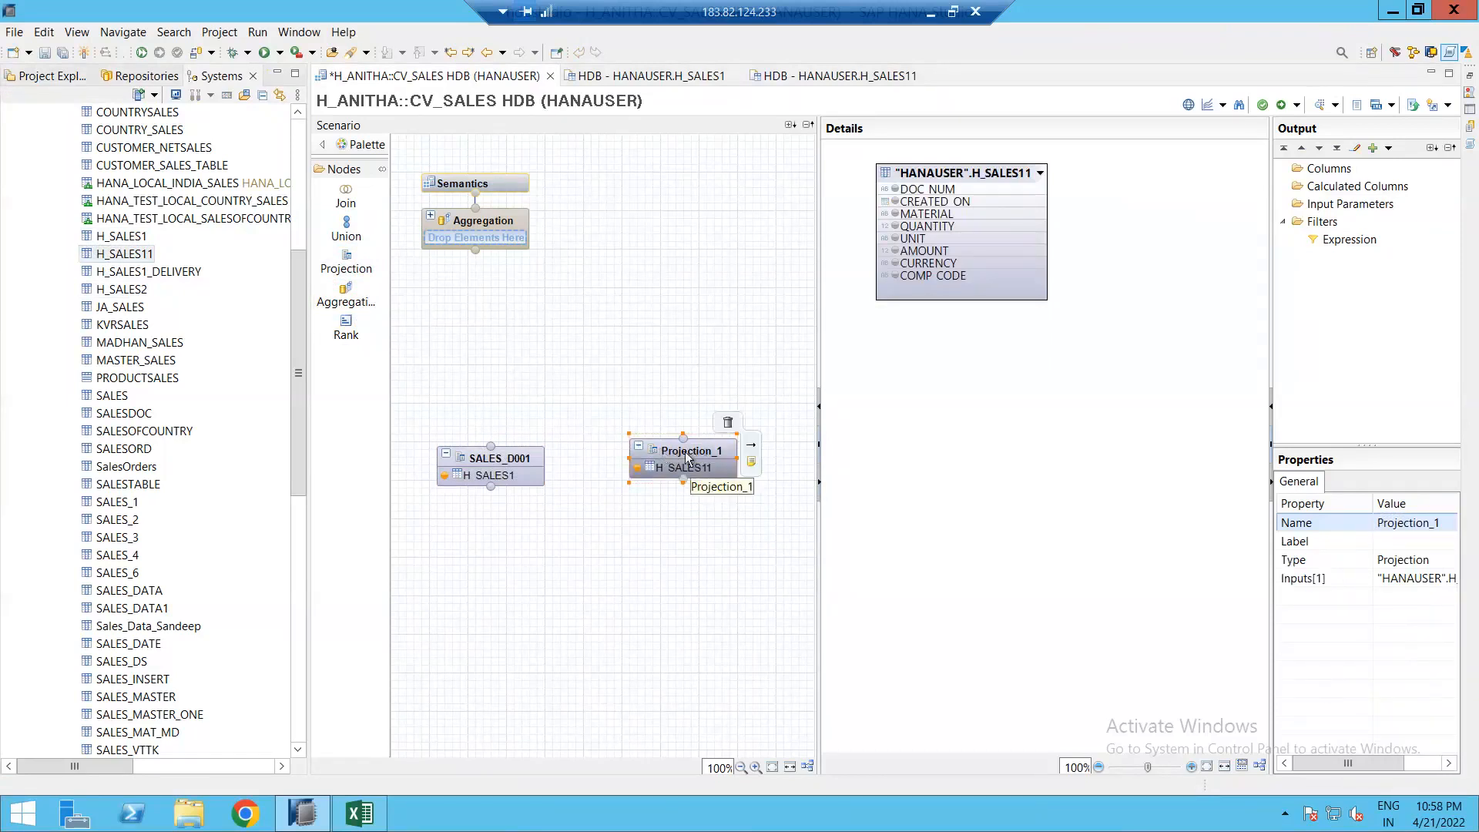
left_click(1398, 523)
type("SALES_C")
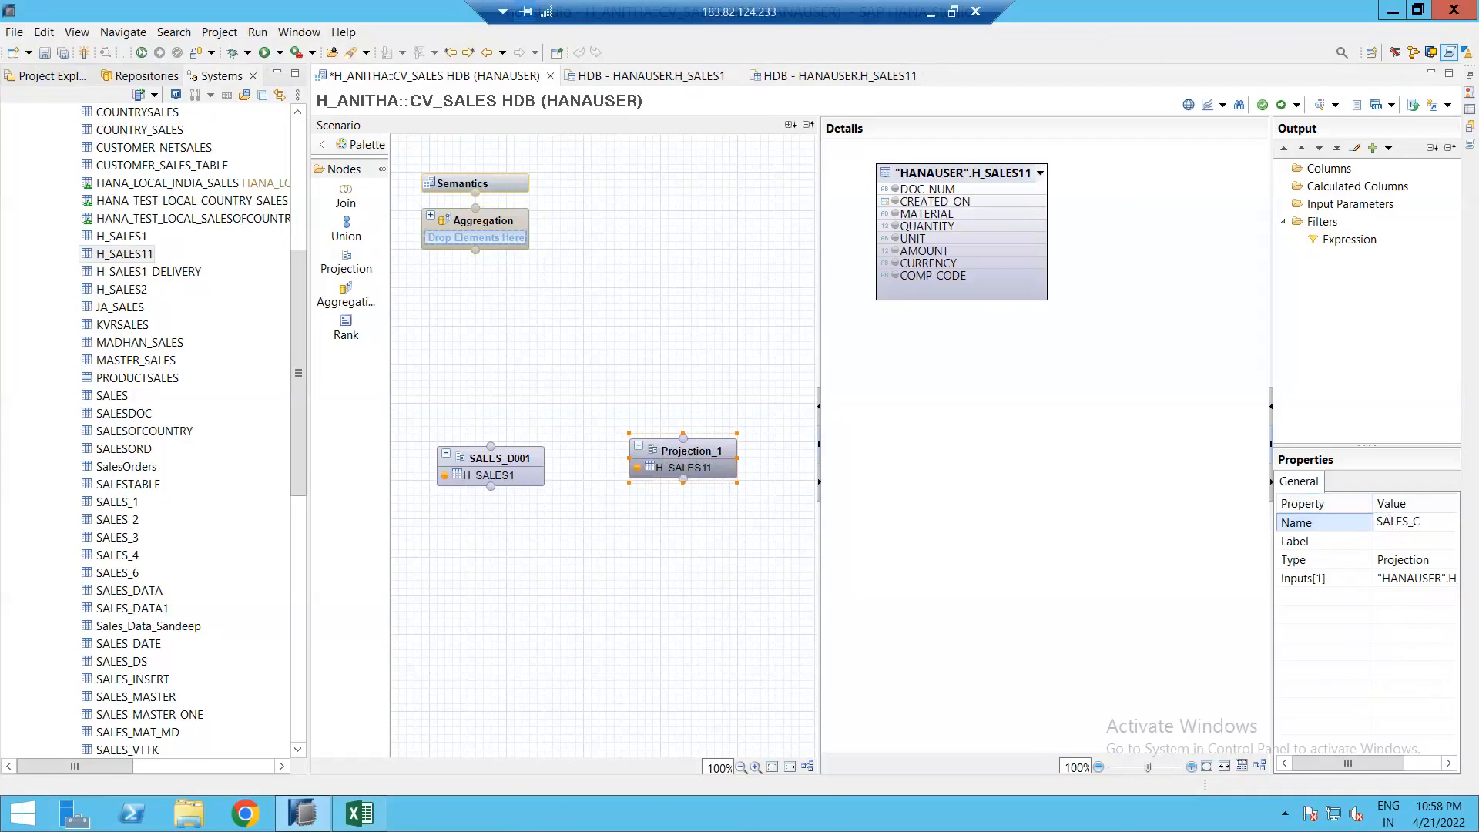
type("001")
key("Return")
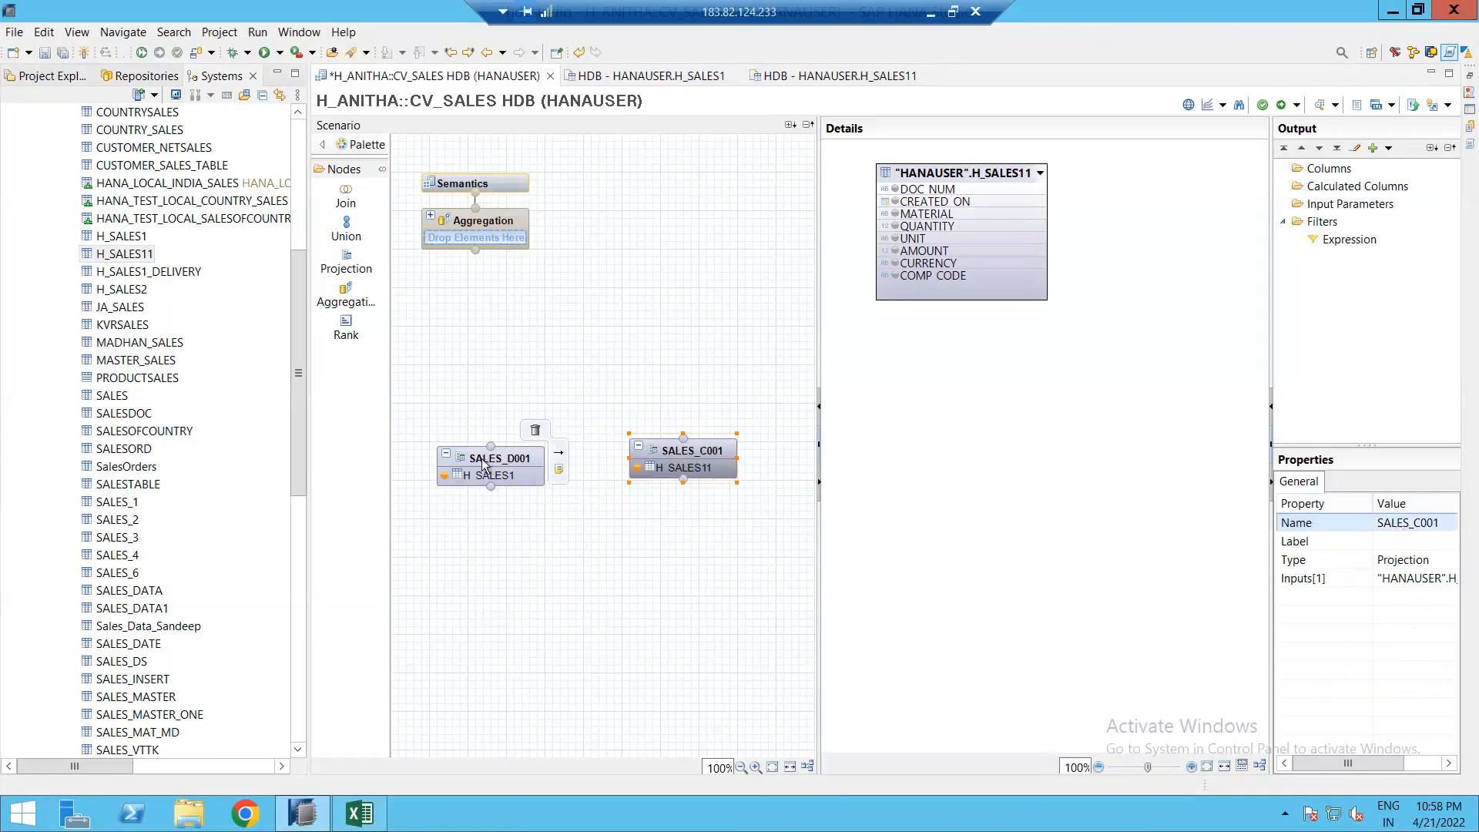
Step: Add all H_SALES1 and H_SALES11 columns to their projections' output and align both nodes
left_click(482, 459)
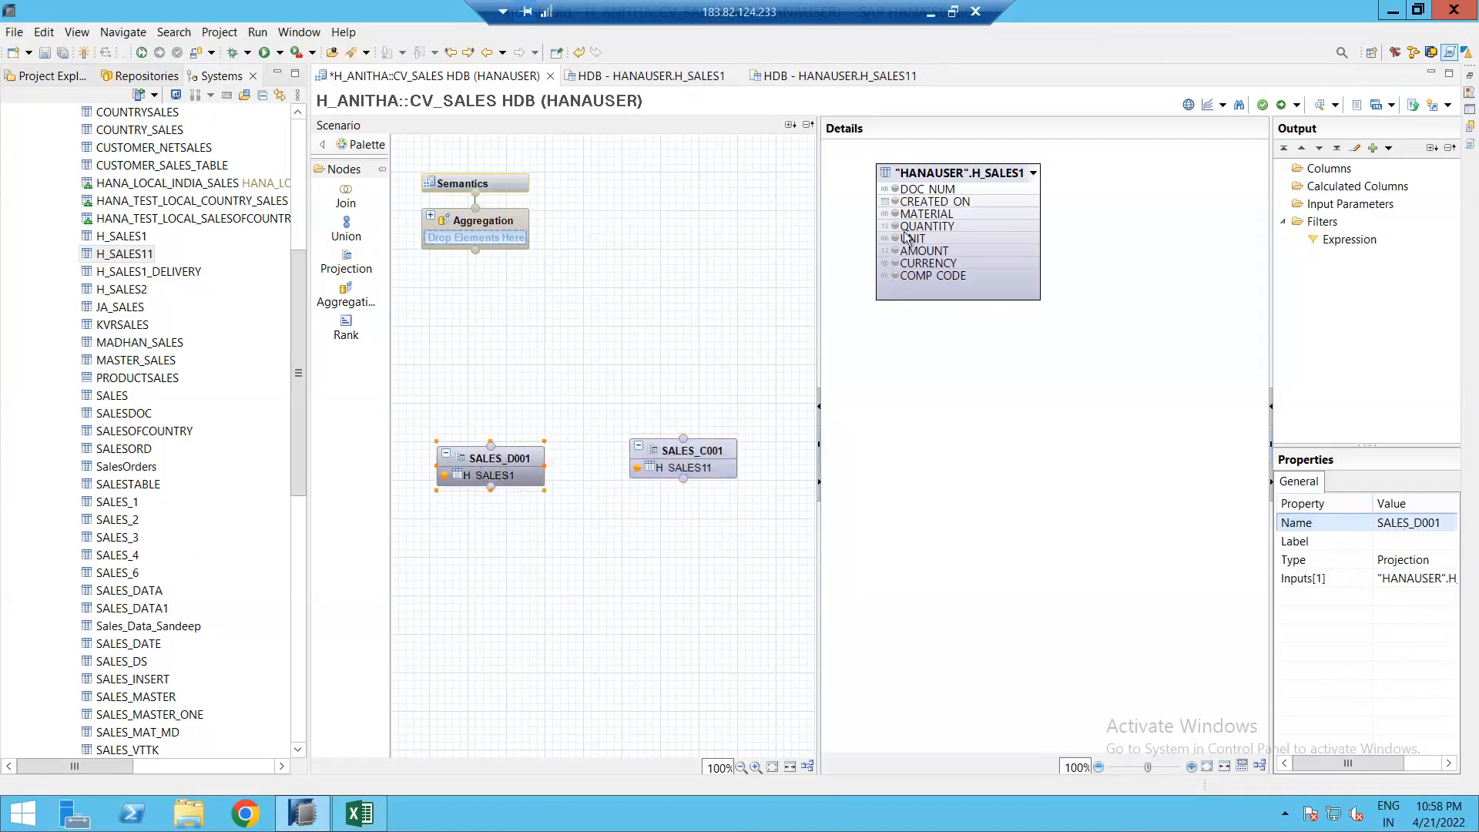
right_click(972, 172)
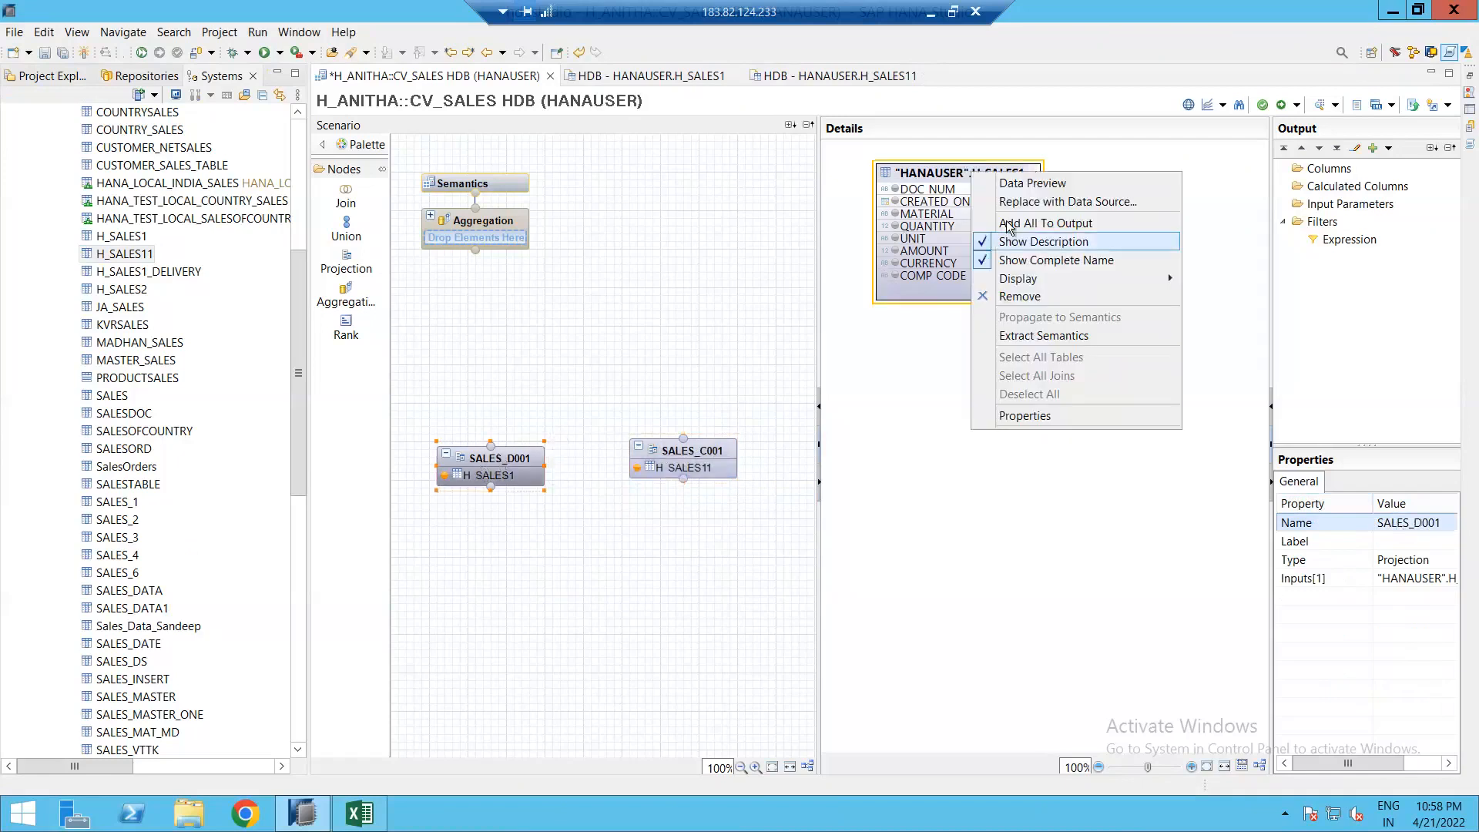
left_click(1032, 232)
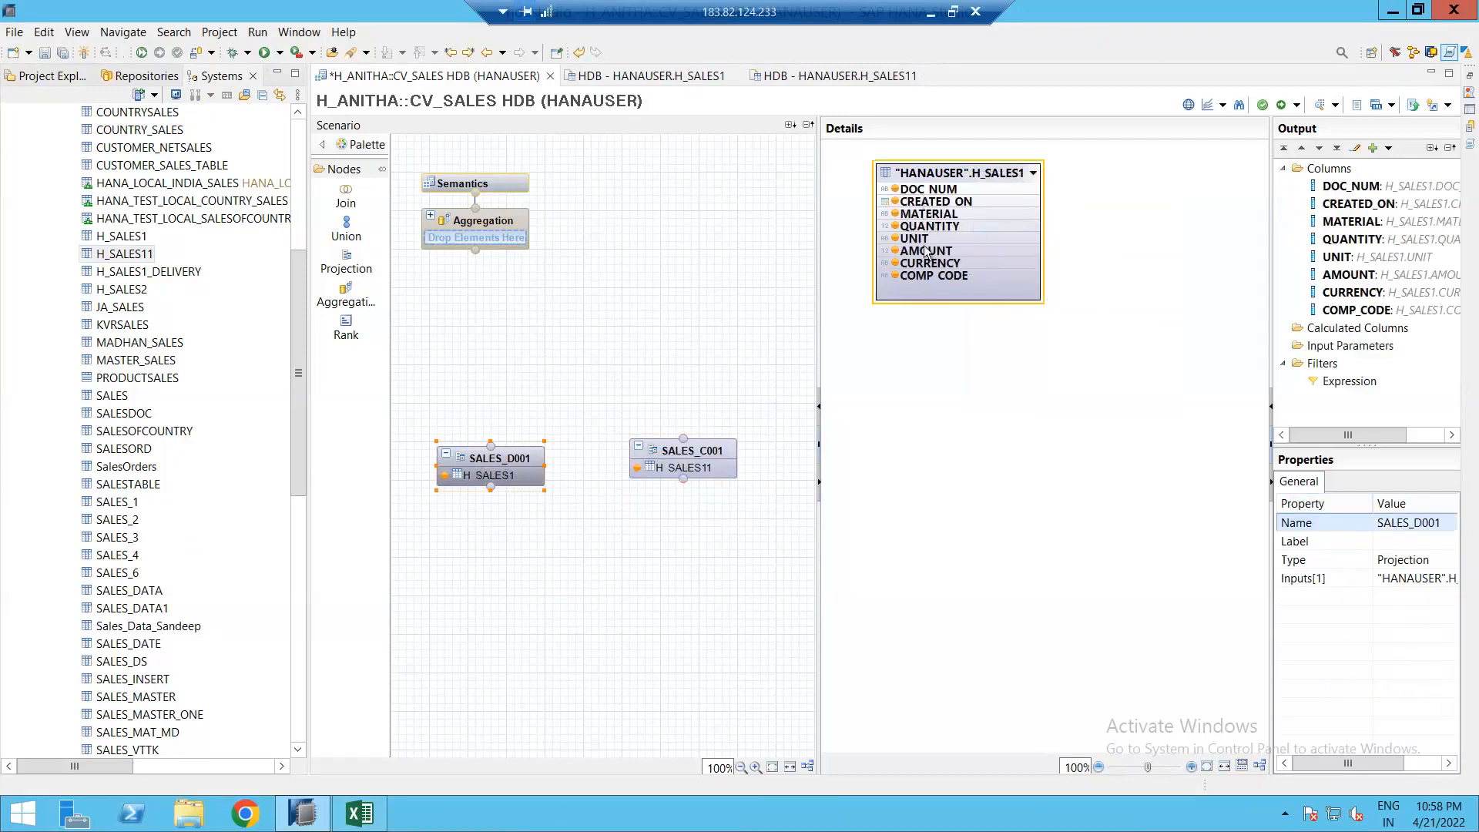
left_click(705, 455)
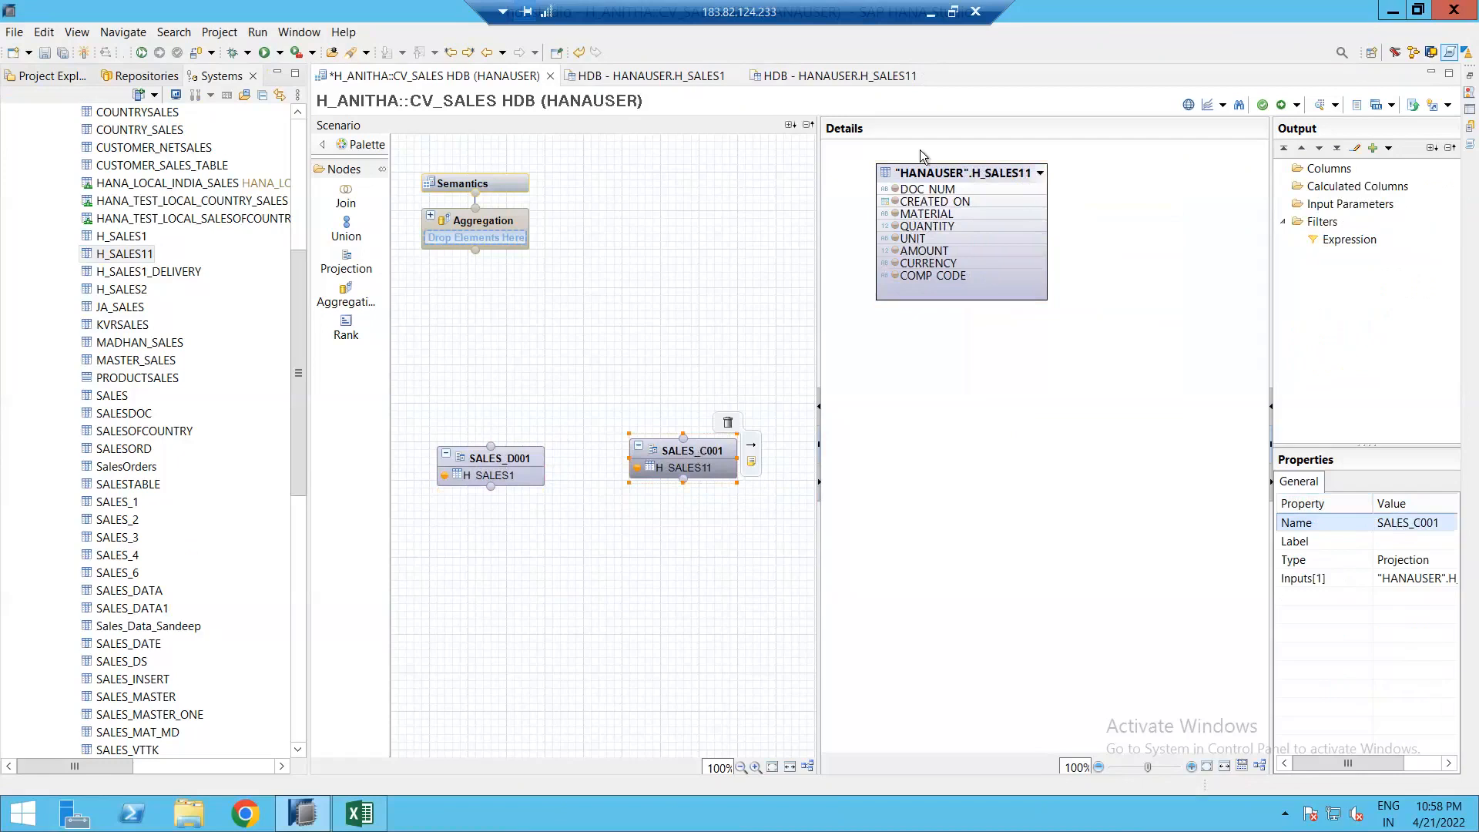
right_click(929, 178)
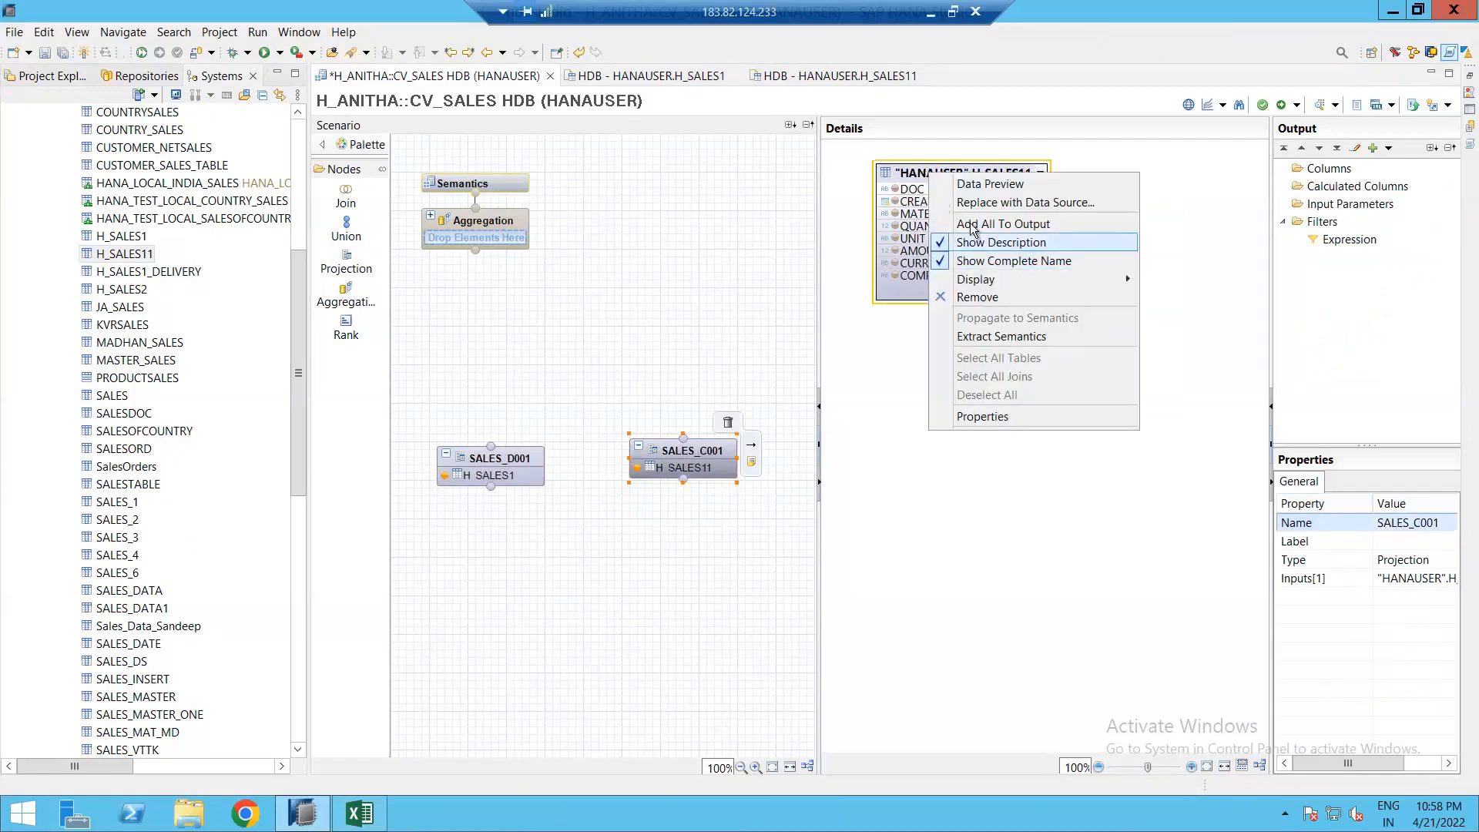
left_click(970, 225)
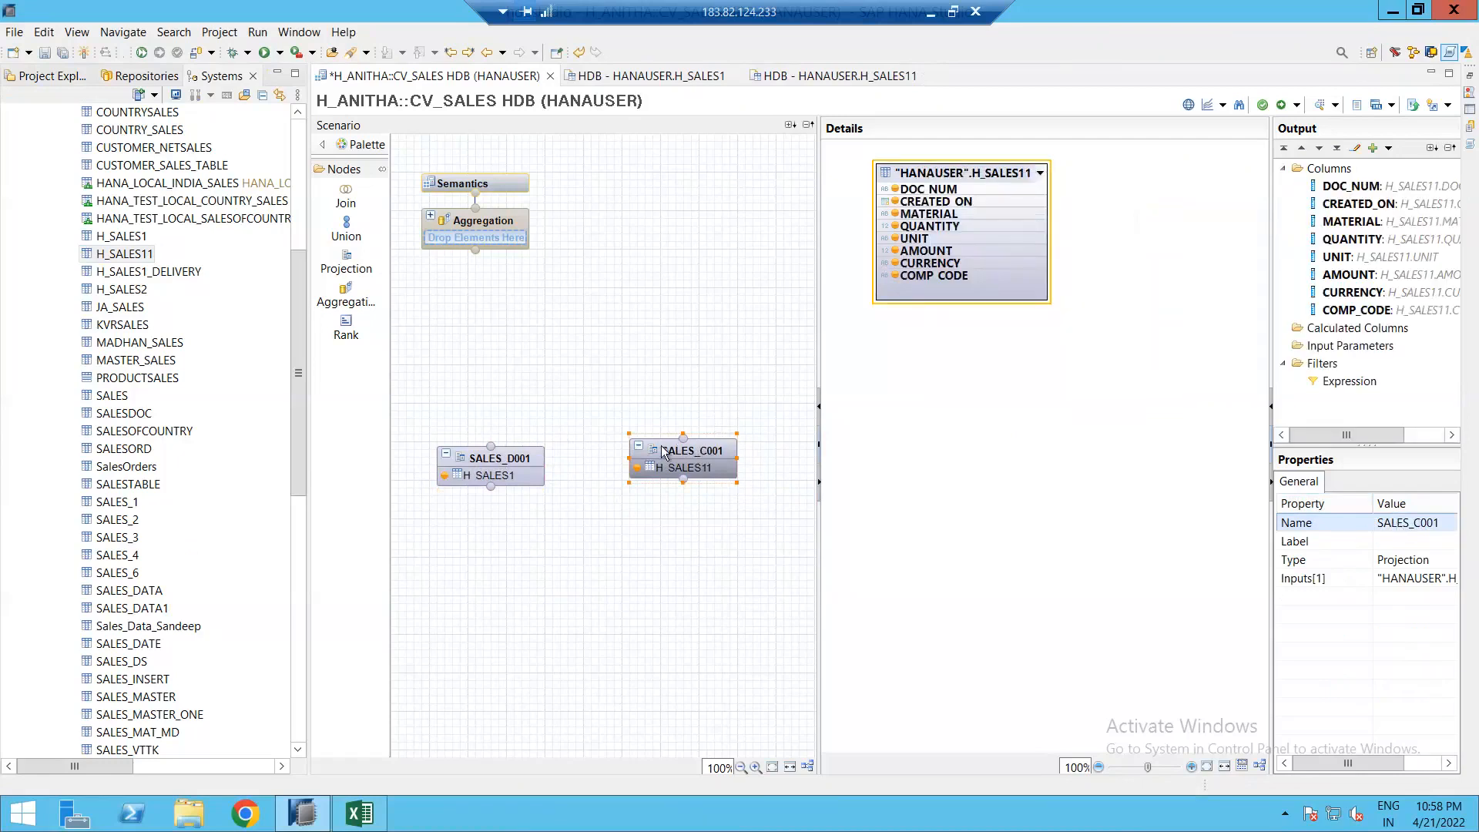
left_click_drag(663, 459, 663, 466)
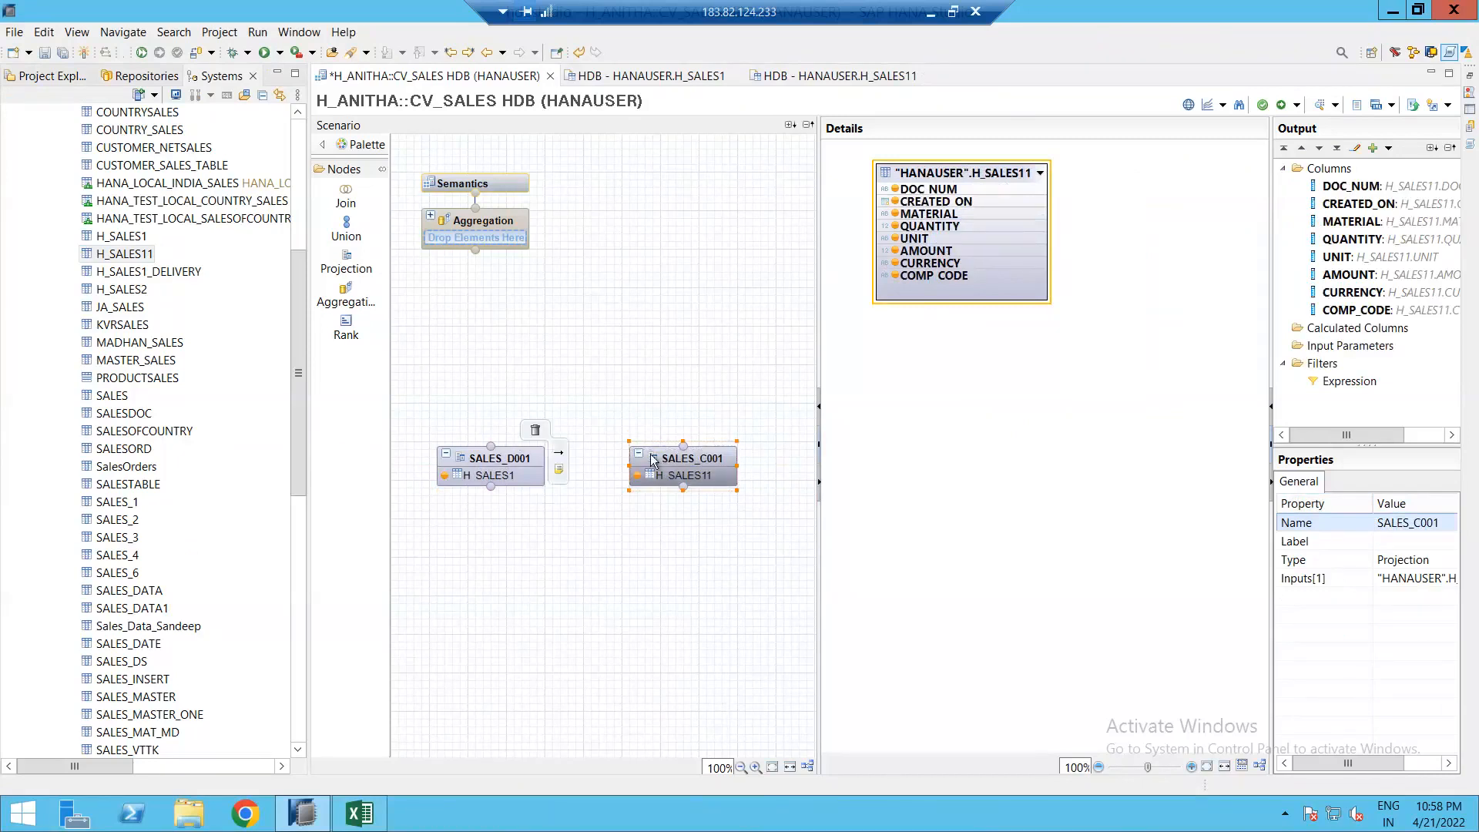
left_click_drag(515, 501, 757, 538)
left_click(568, 488)
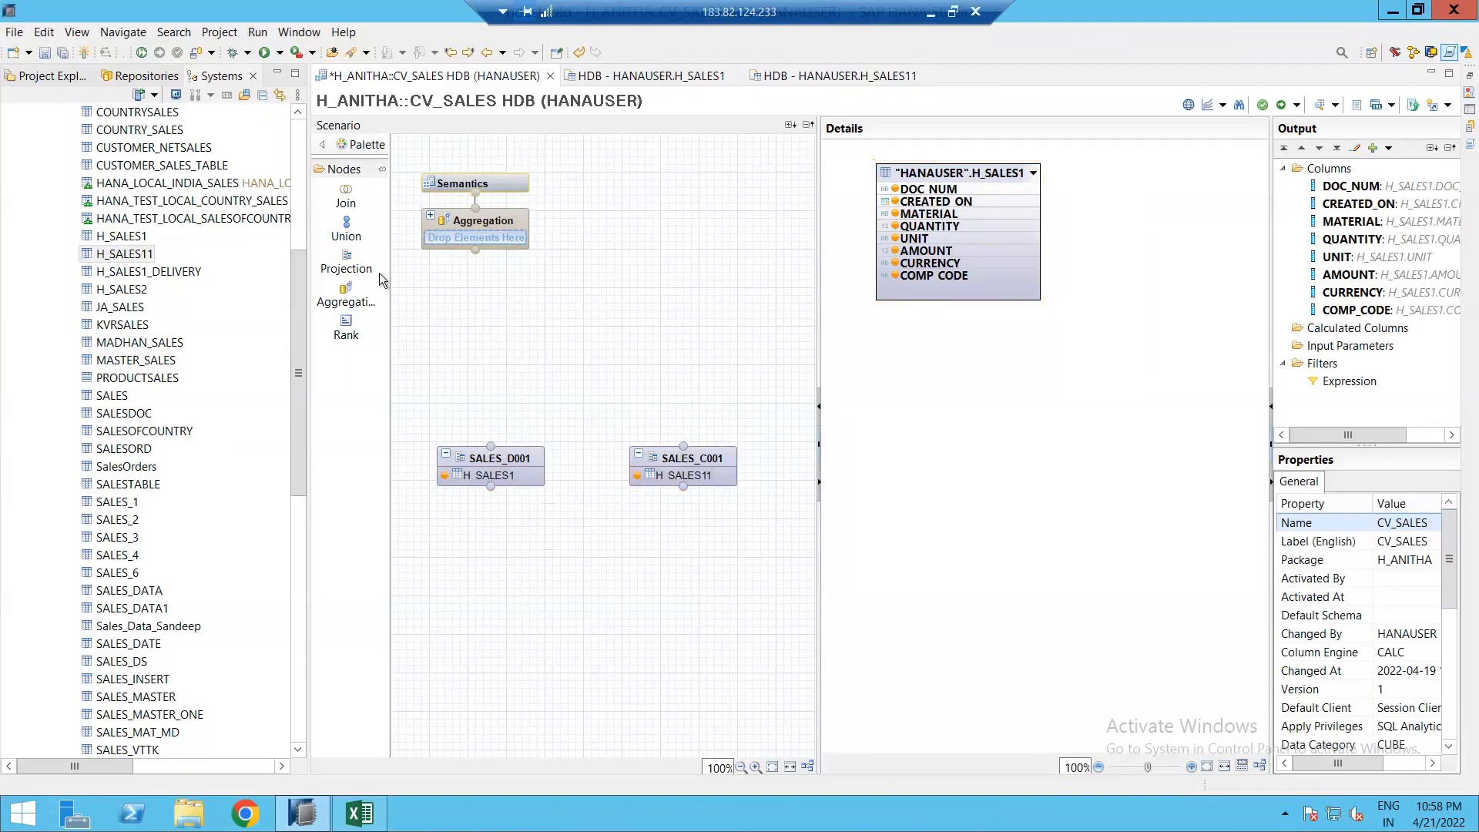
Step: Place a Union_1 node above the two projections
left_click(345, 224)
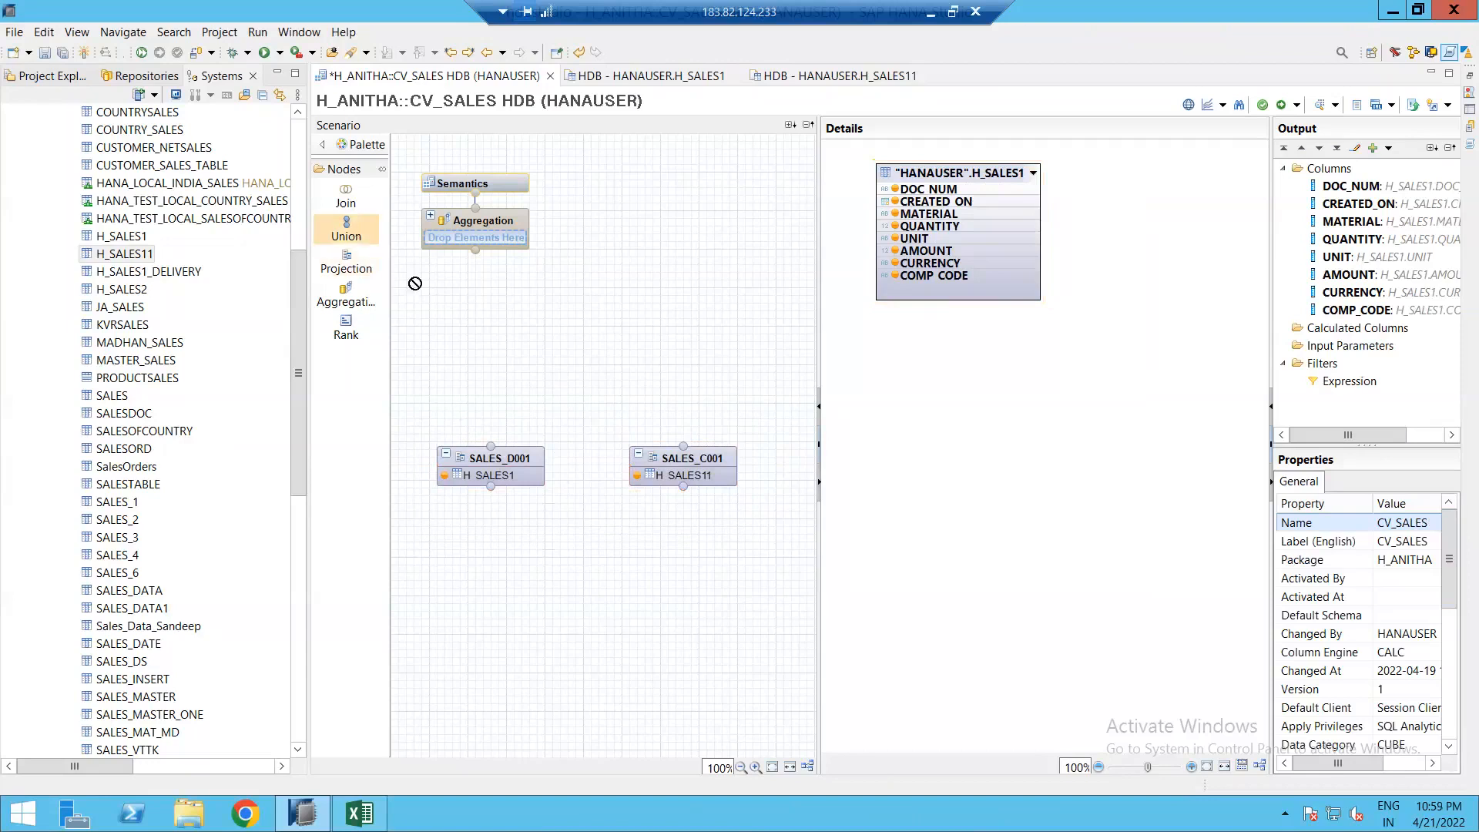
left_click(555, 379)
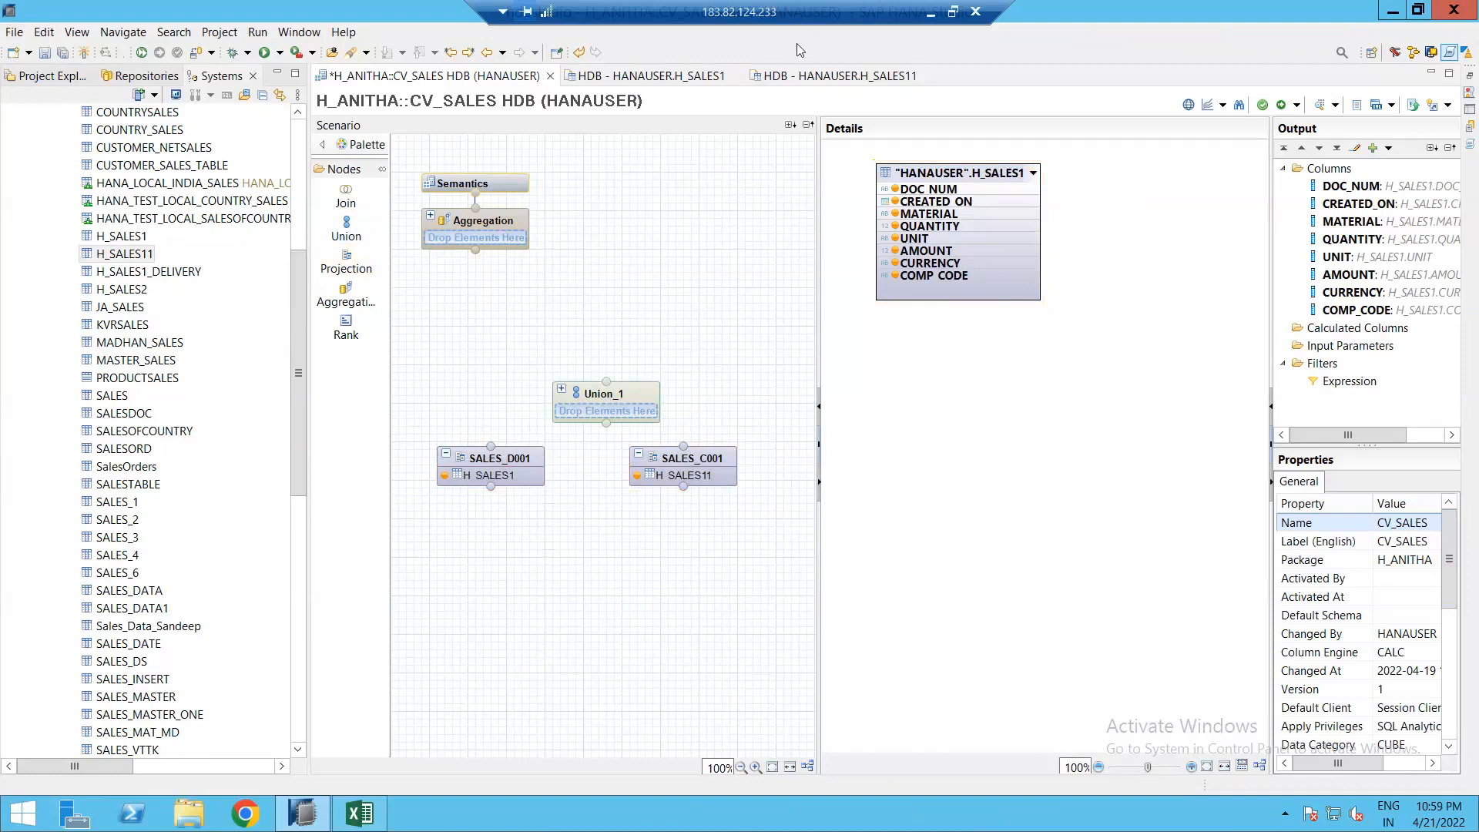
left_click(605, 399)
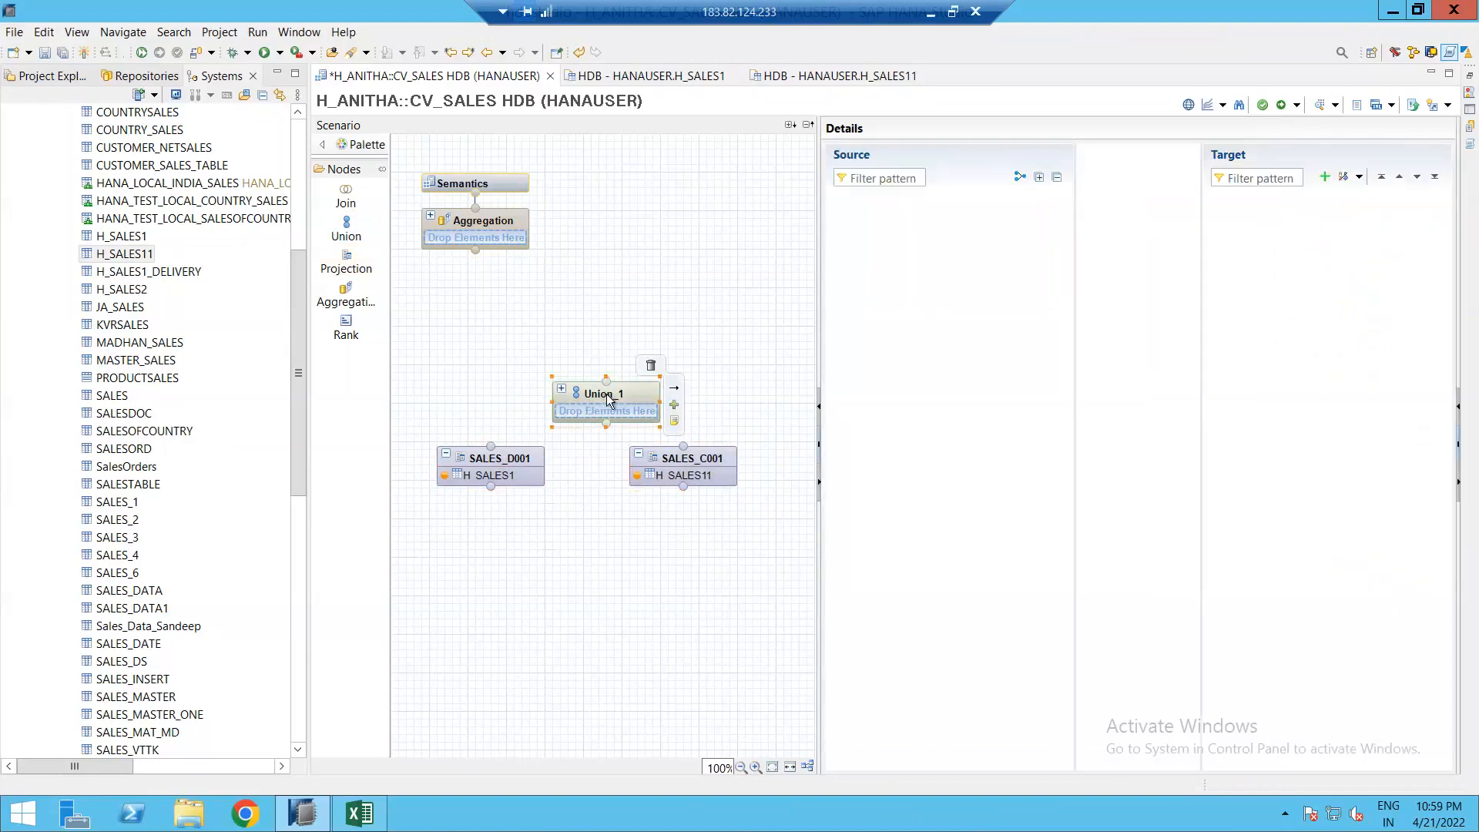
left_click_drag(579, 335, 579, 335)
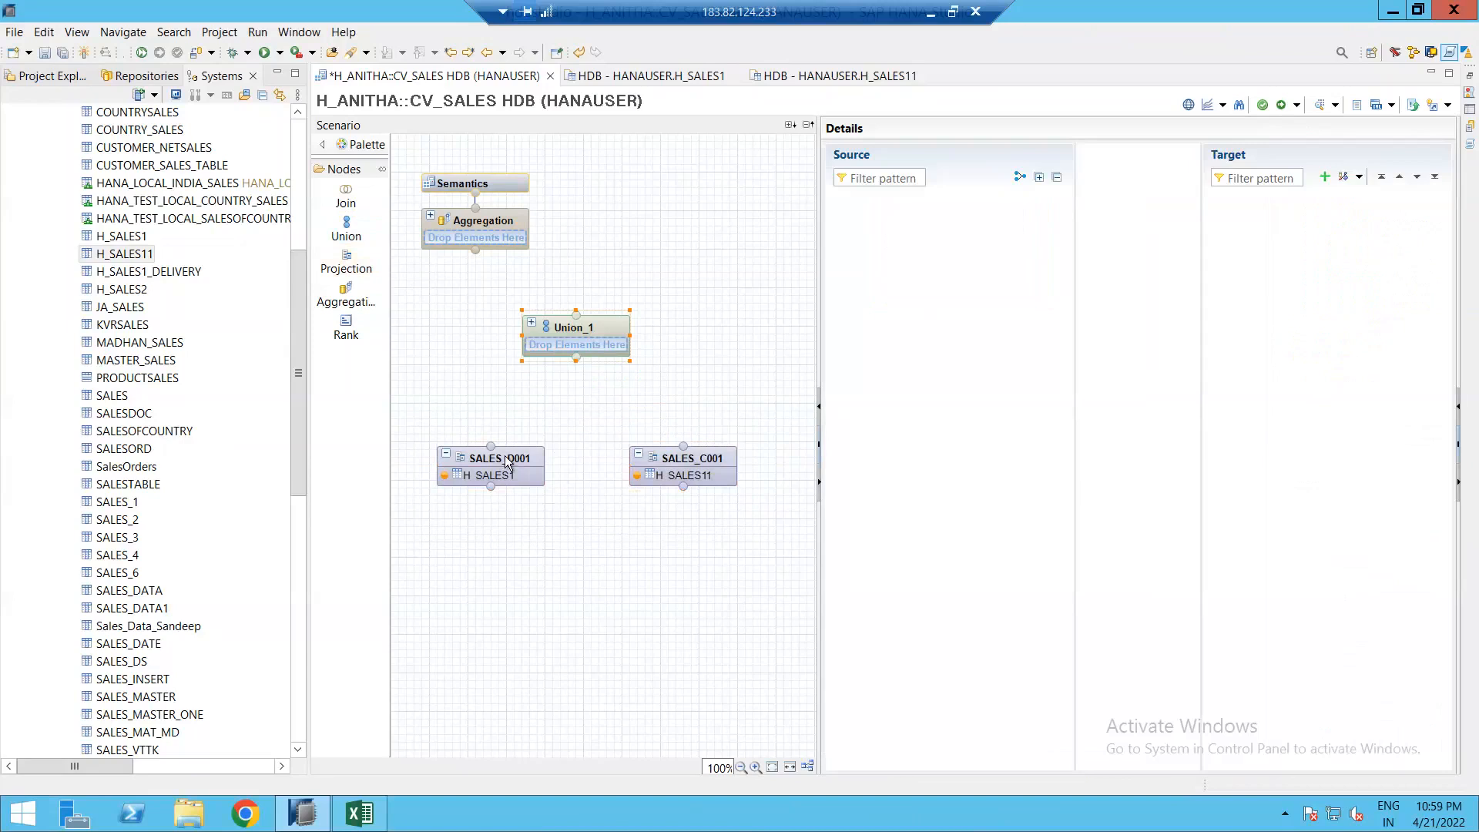
Step: Connect SALES_D001 and SALES_C001 as inputs of Union_1
left_click(544, 461)
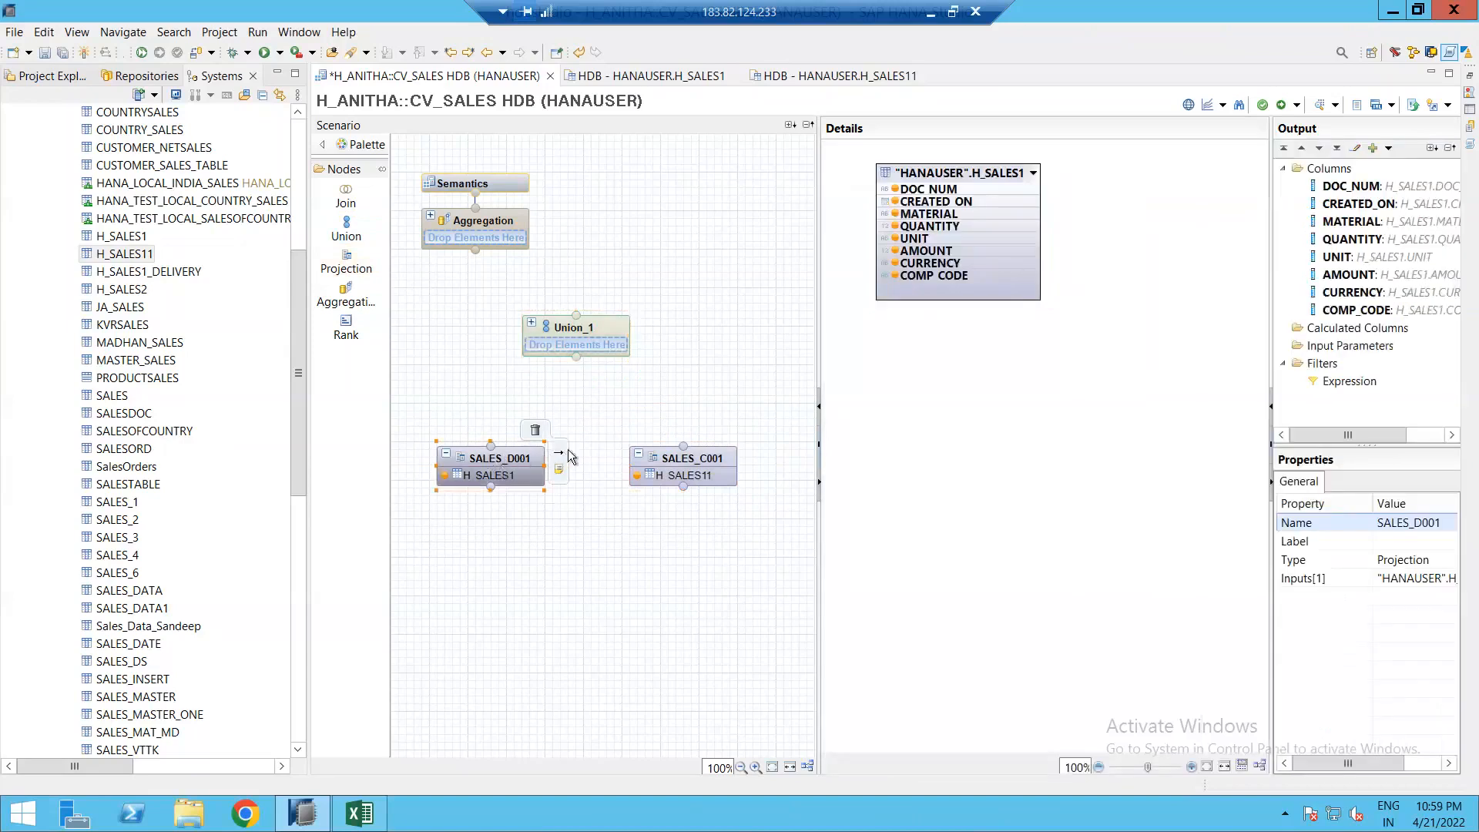
left_click_drag(561, 458, 592, 353)
left_click(593, 356)
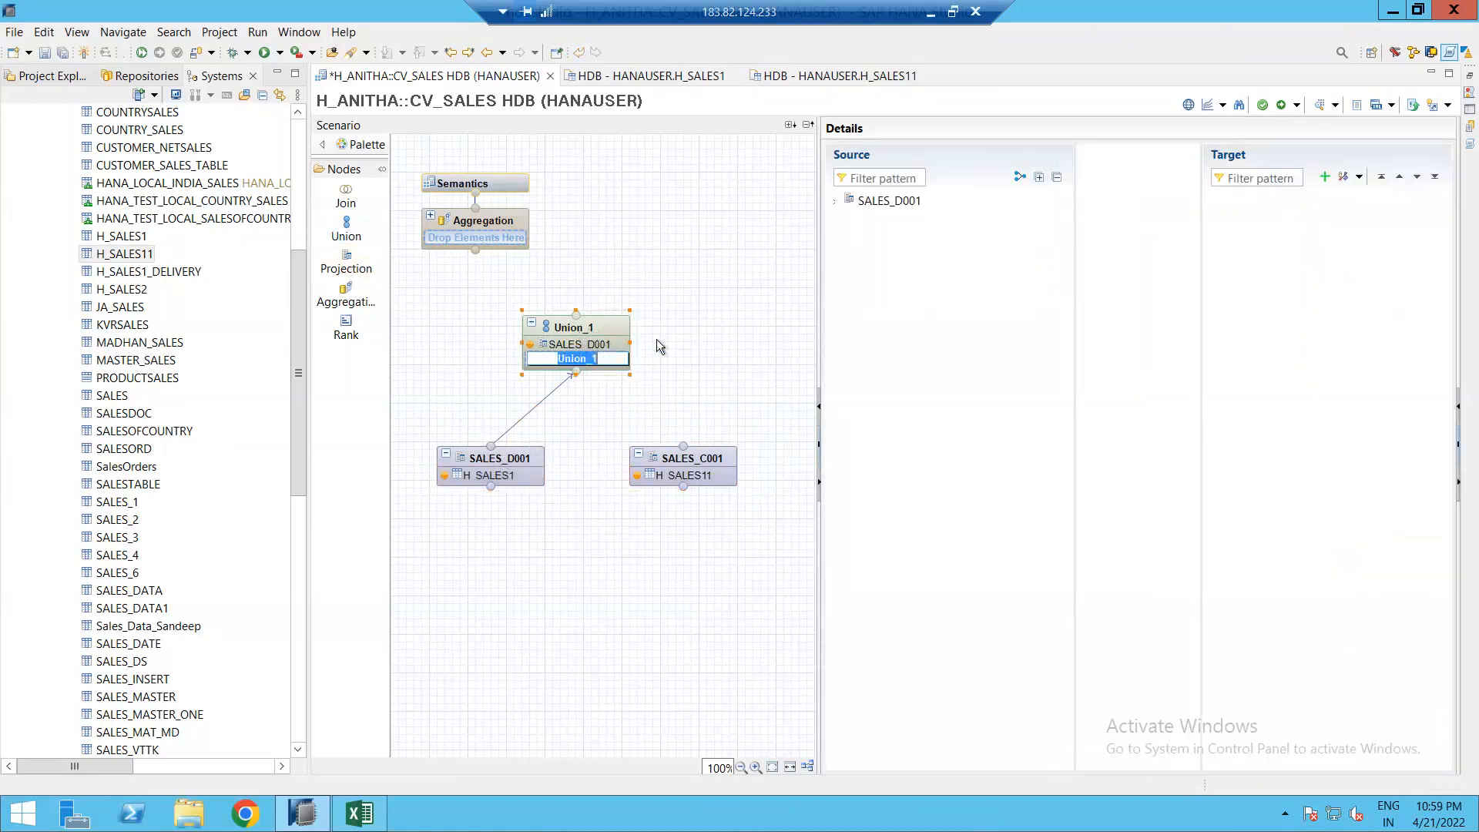
left_click(871, 188)
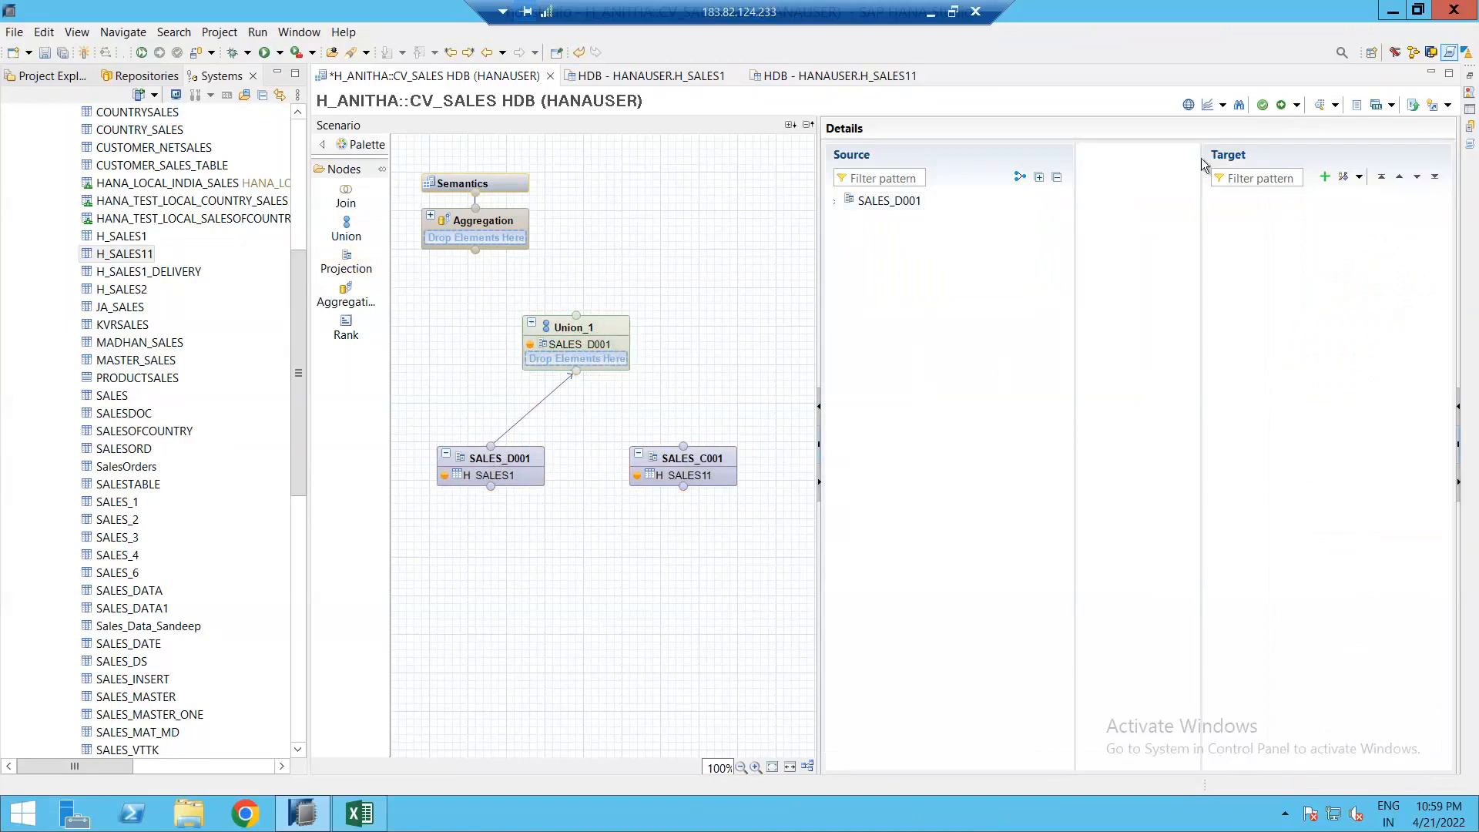
left_click(630, 324)
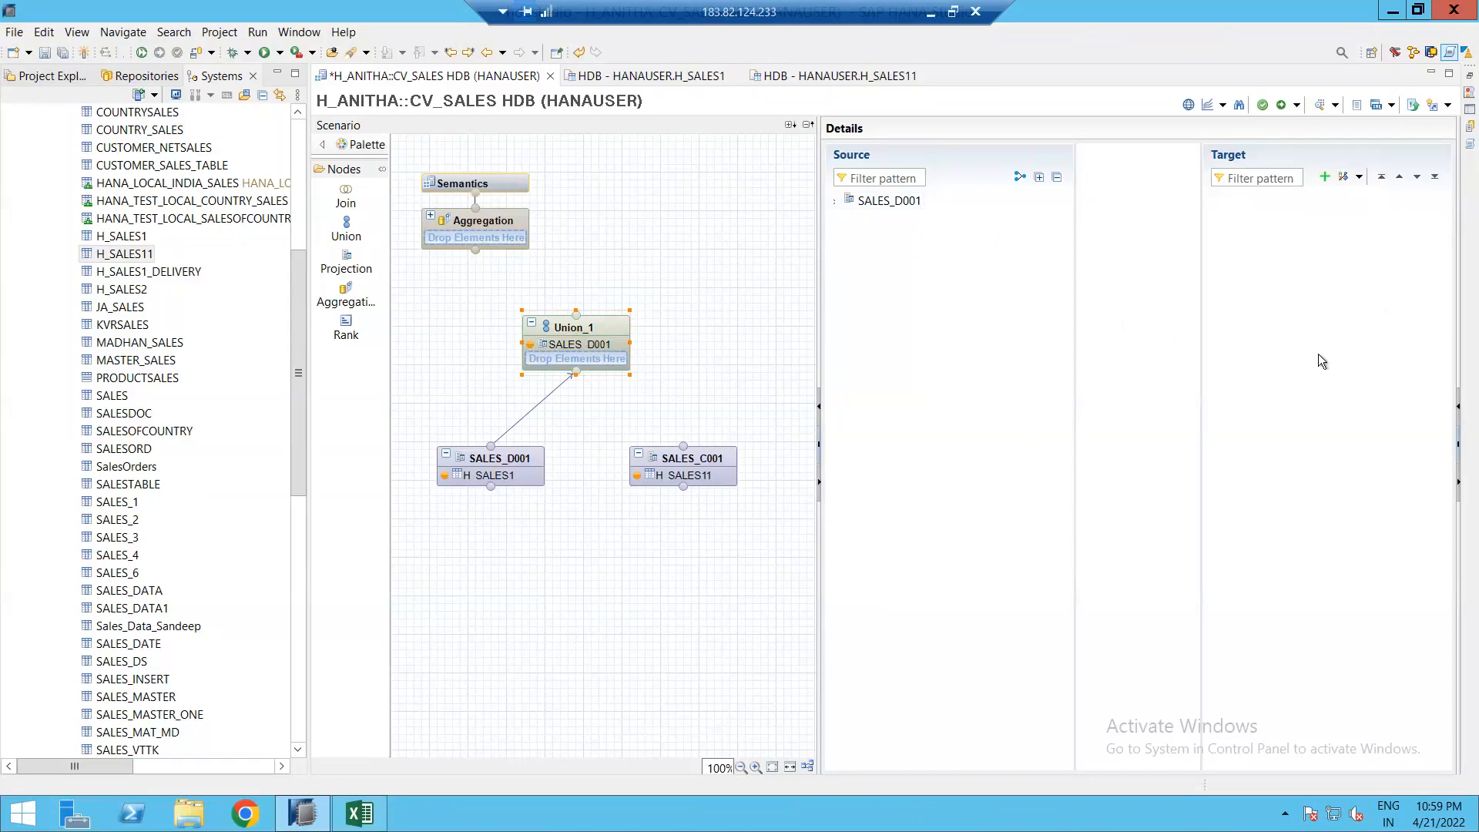
mouse_move(715, 466)
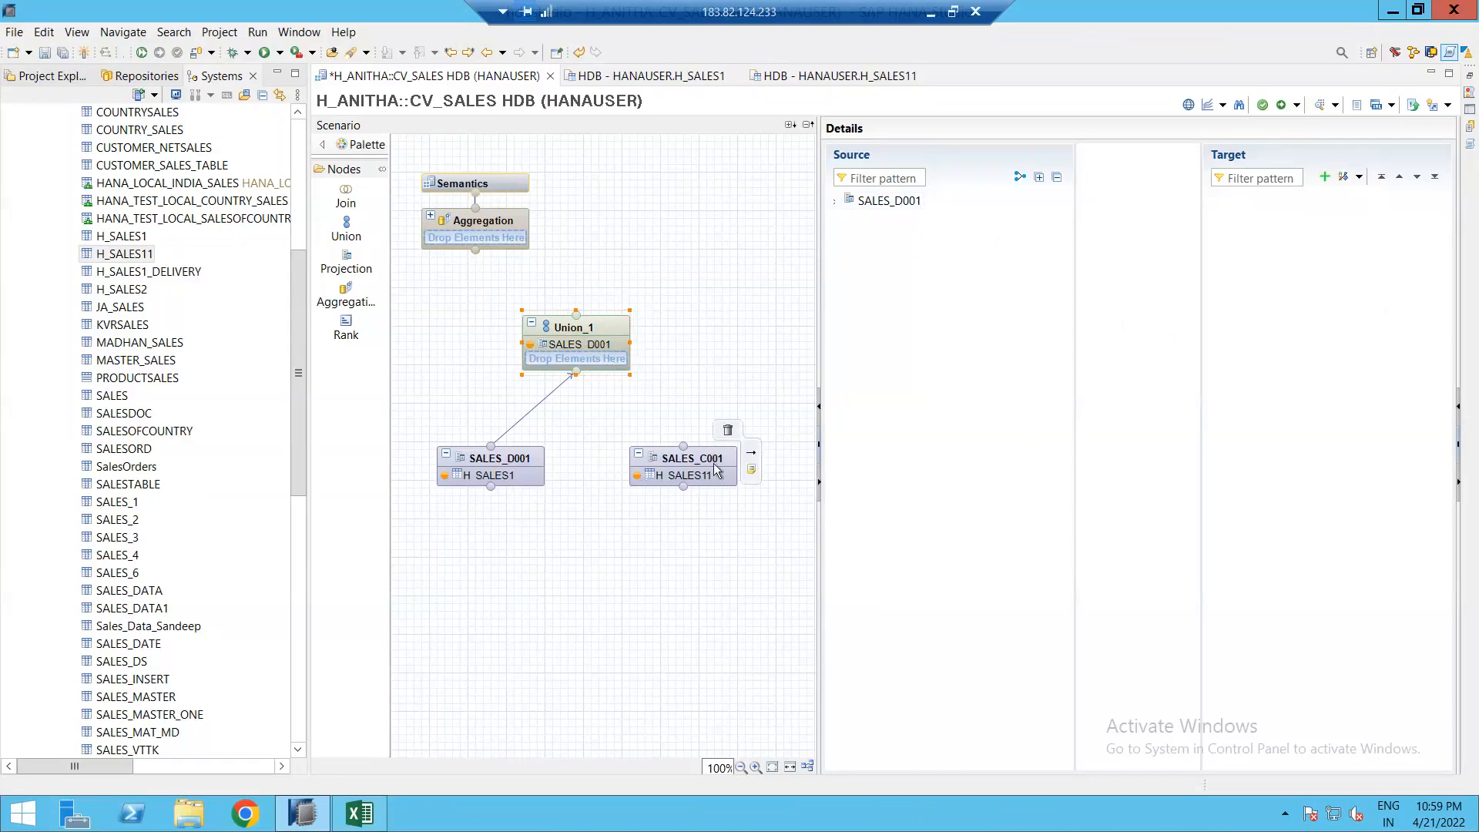
left_click_drag(754, 459, 599, 362)
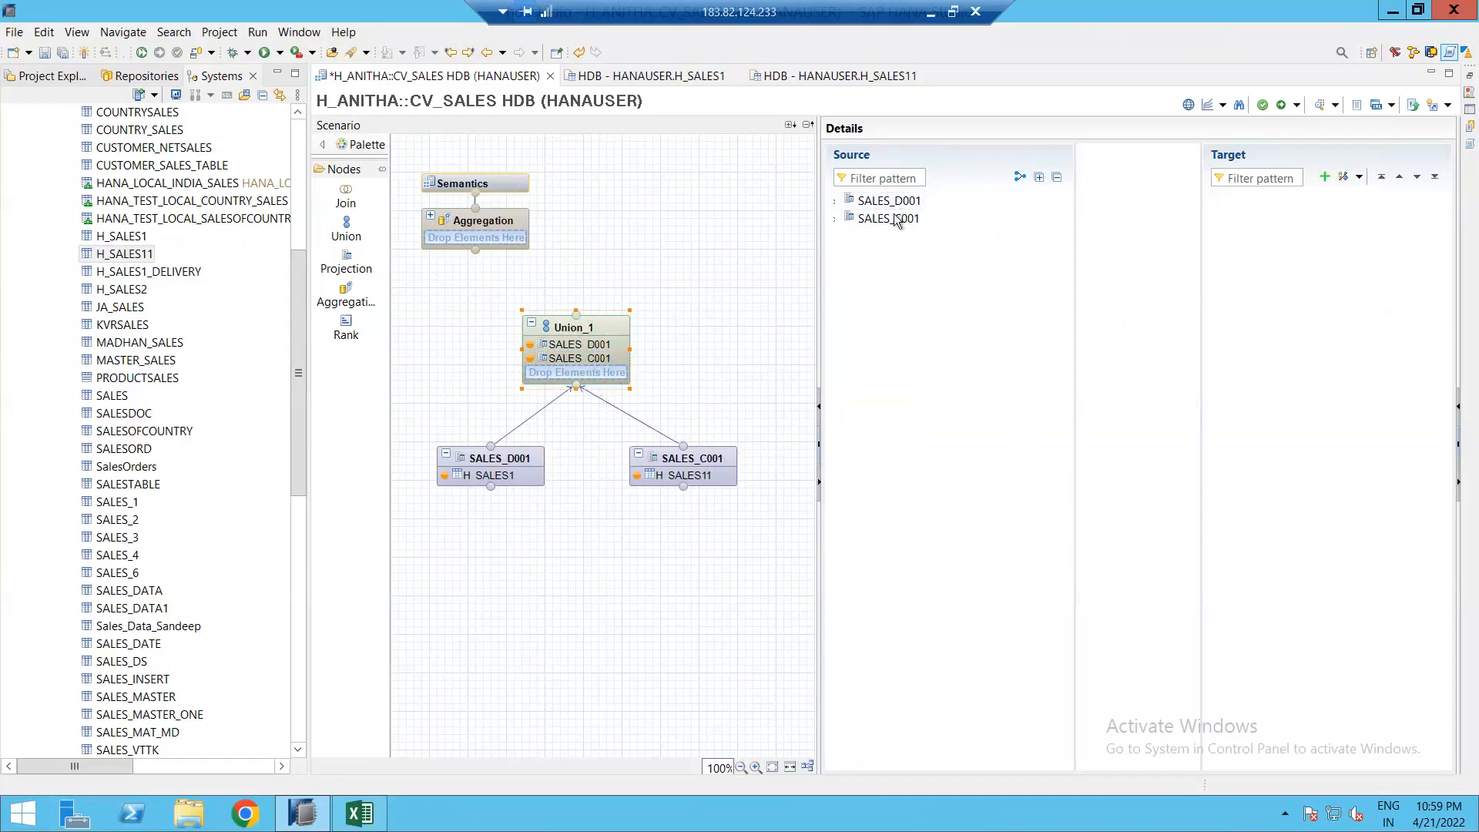
Step: Map both sources' columns into Union_1 by name and verify the DOC_NUM mapping
left_click(847, 204)
left_click(835, 201)
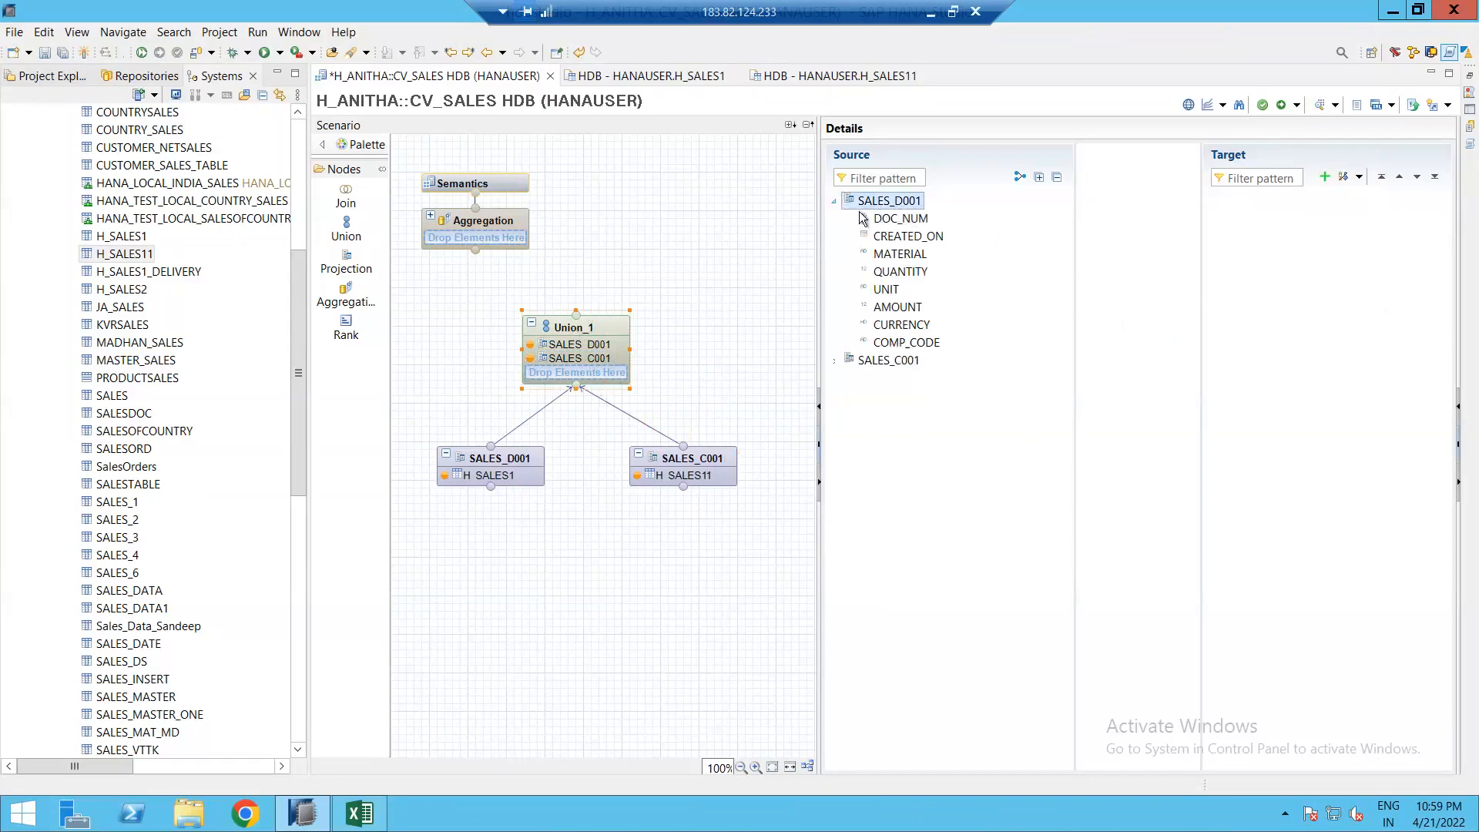
left_click(835, 360)
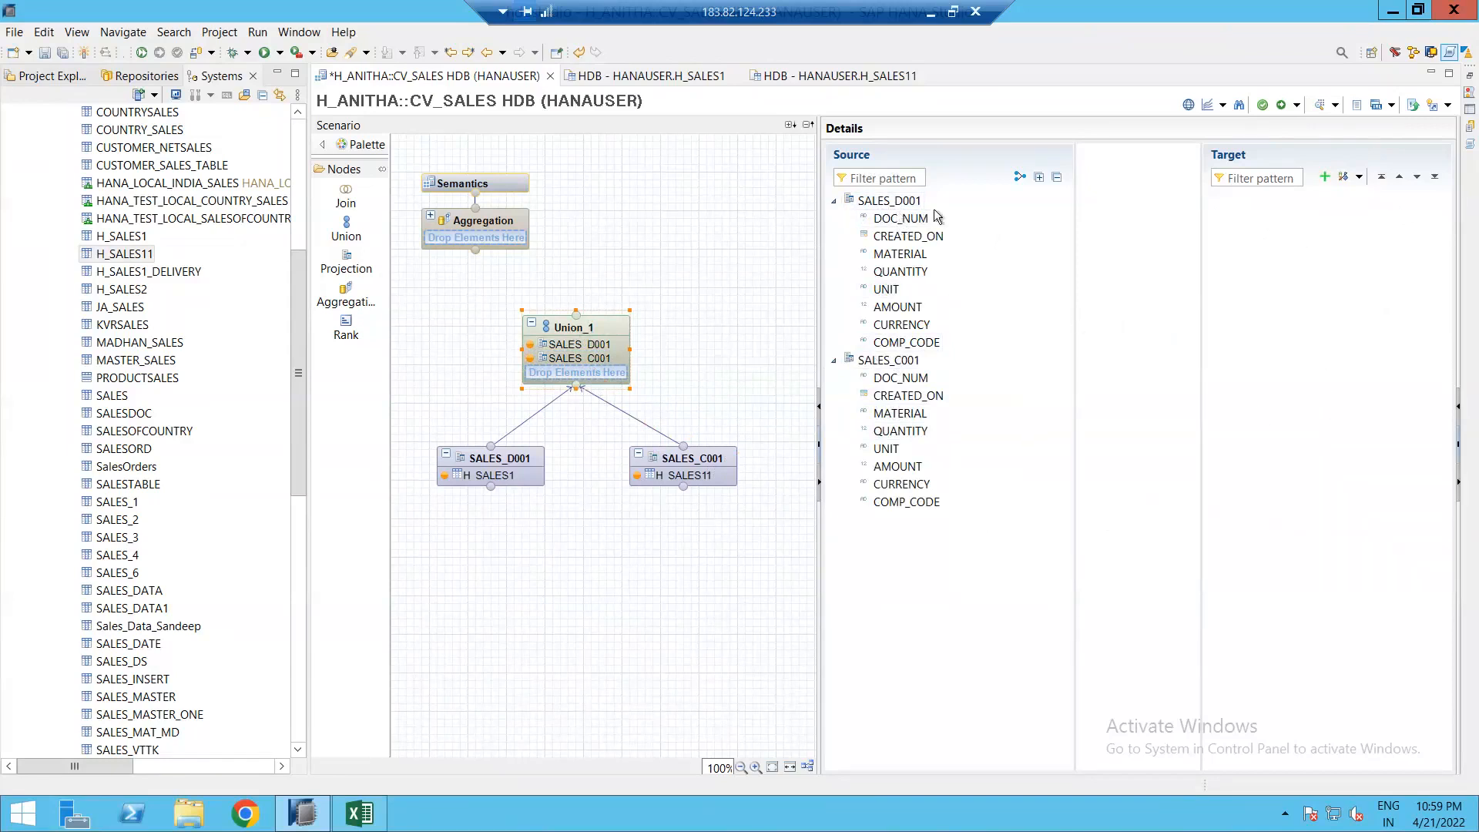
left_click(1022, 180)
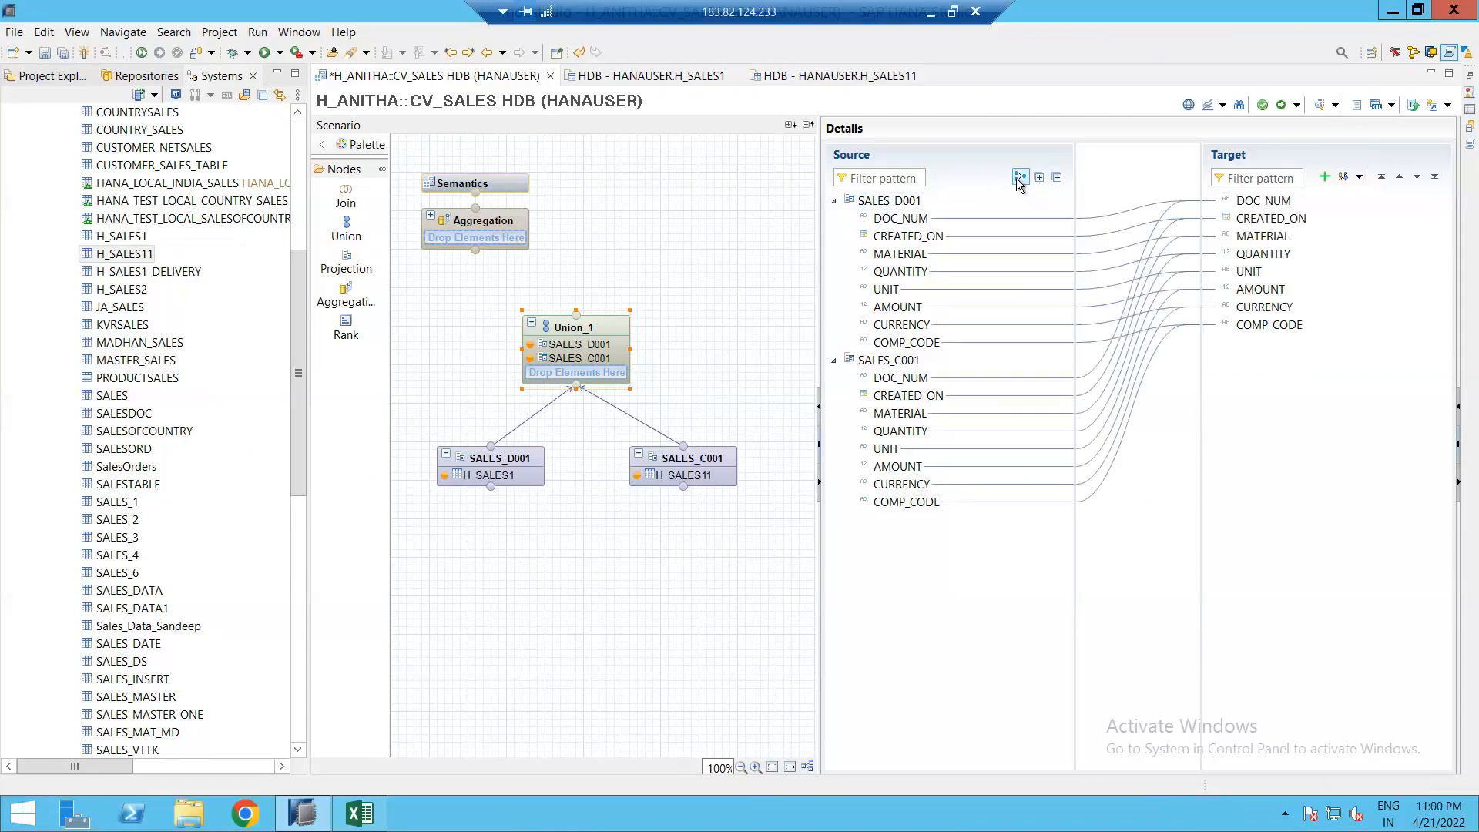
left_click(894, 216)
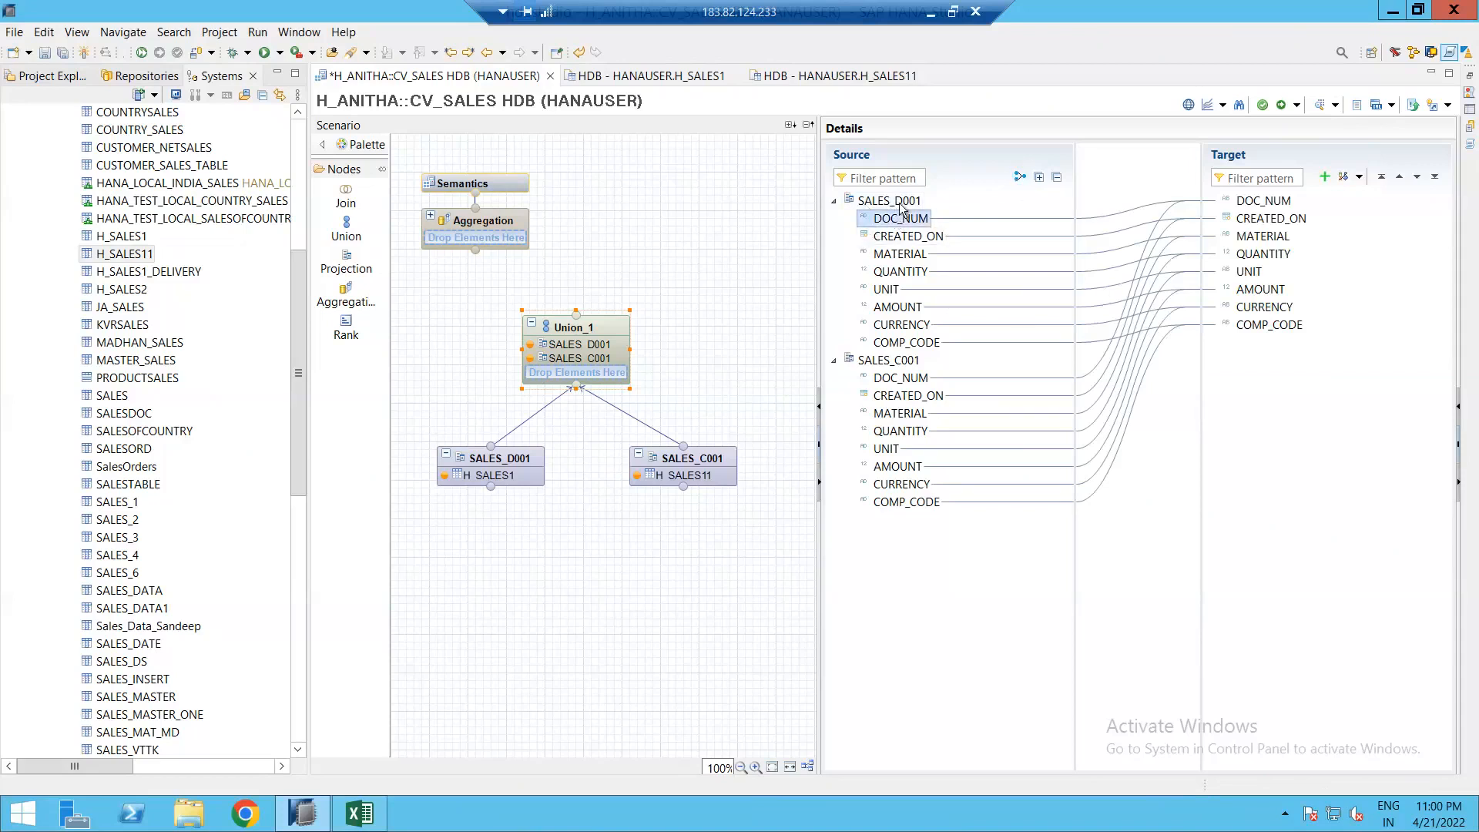
left_click(902, 378)
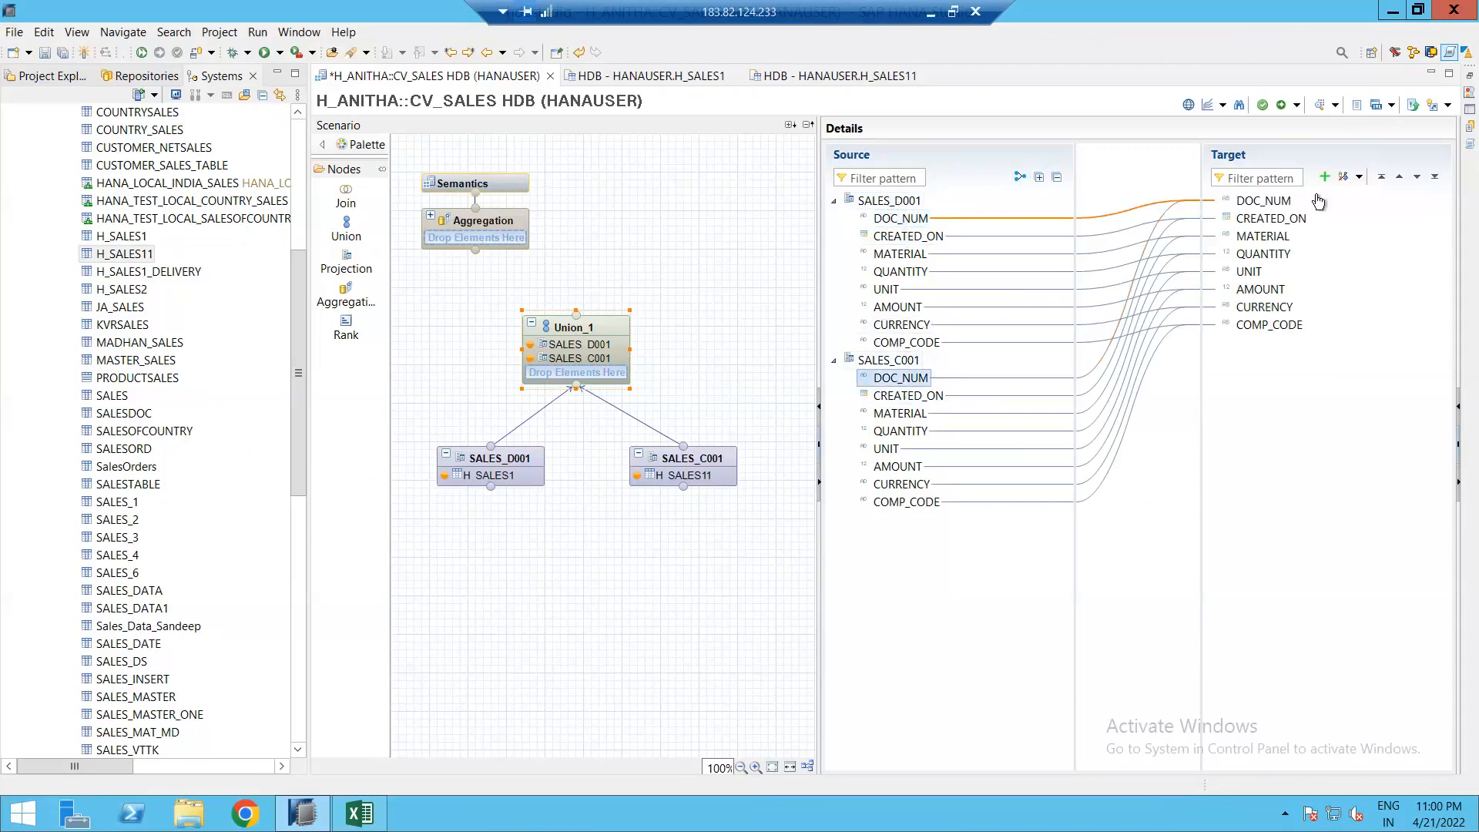
left_click(1264, 203)
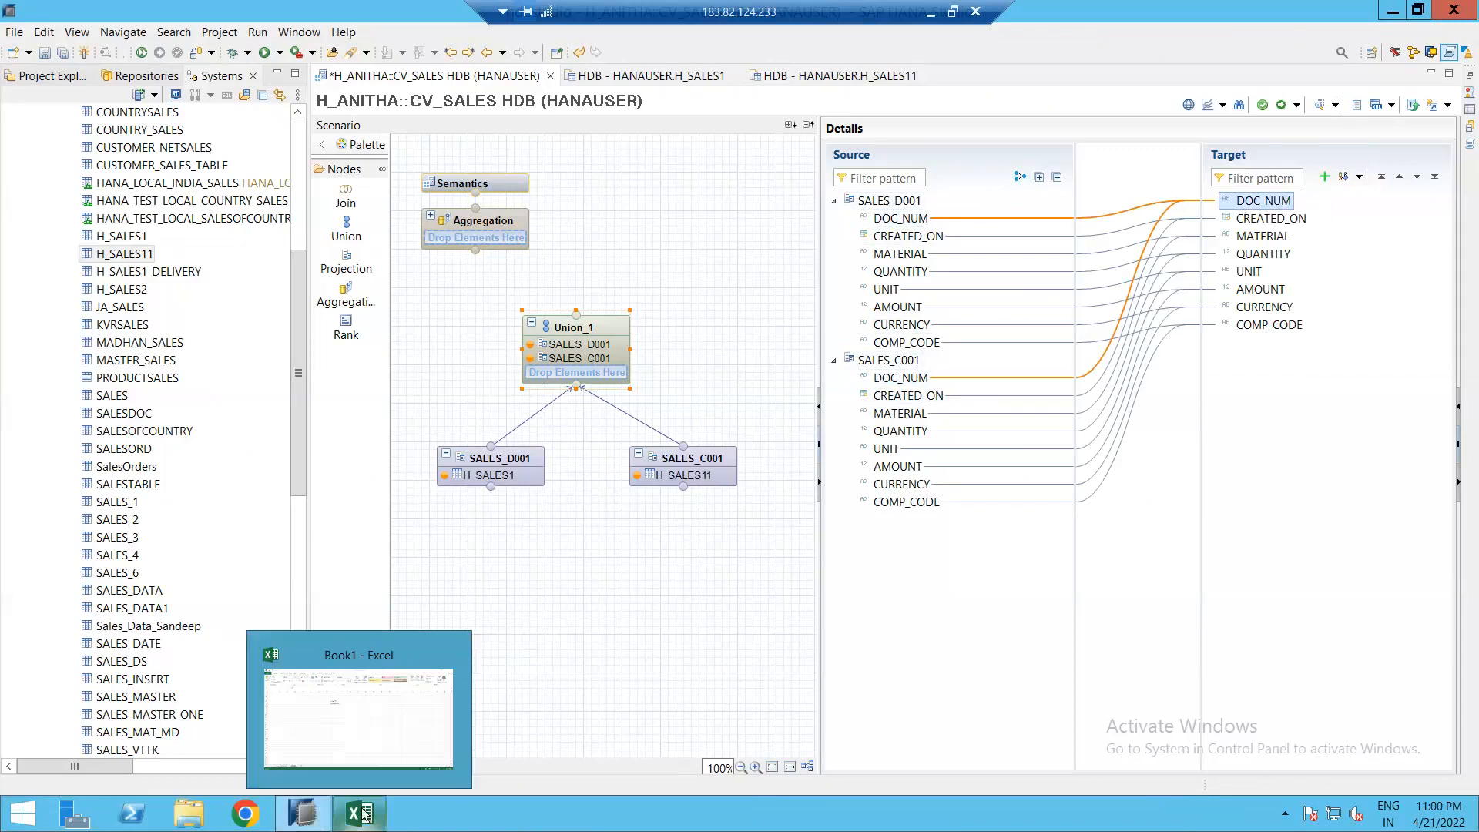
Step: Review the Delivery data 21 sheet and the notes block on Sheet2 in Excel
left_click(364, 814)
left_click(147, 760)
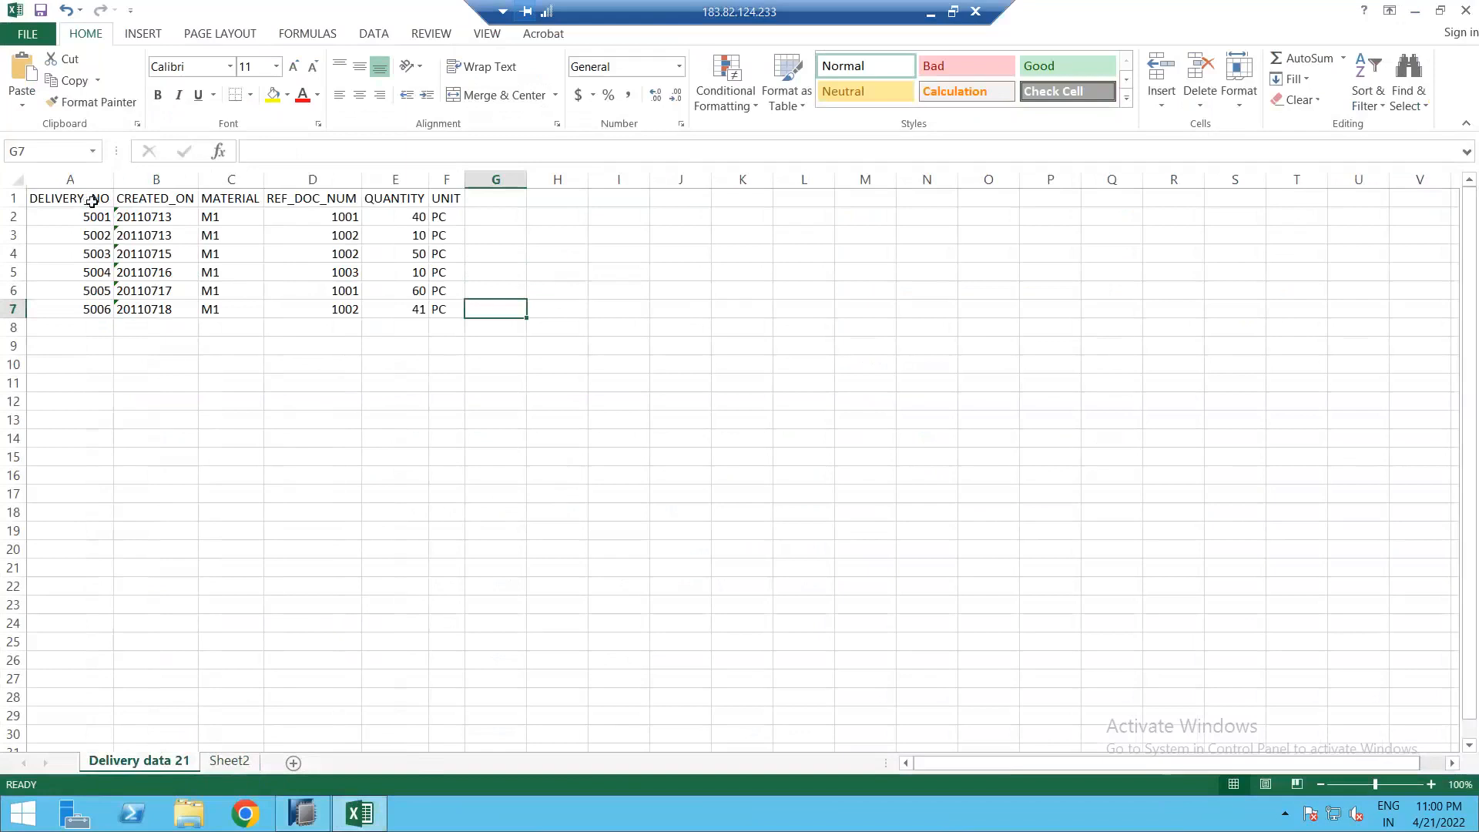
left_click(91, 201)
left_click(231, 761)
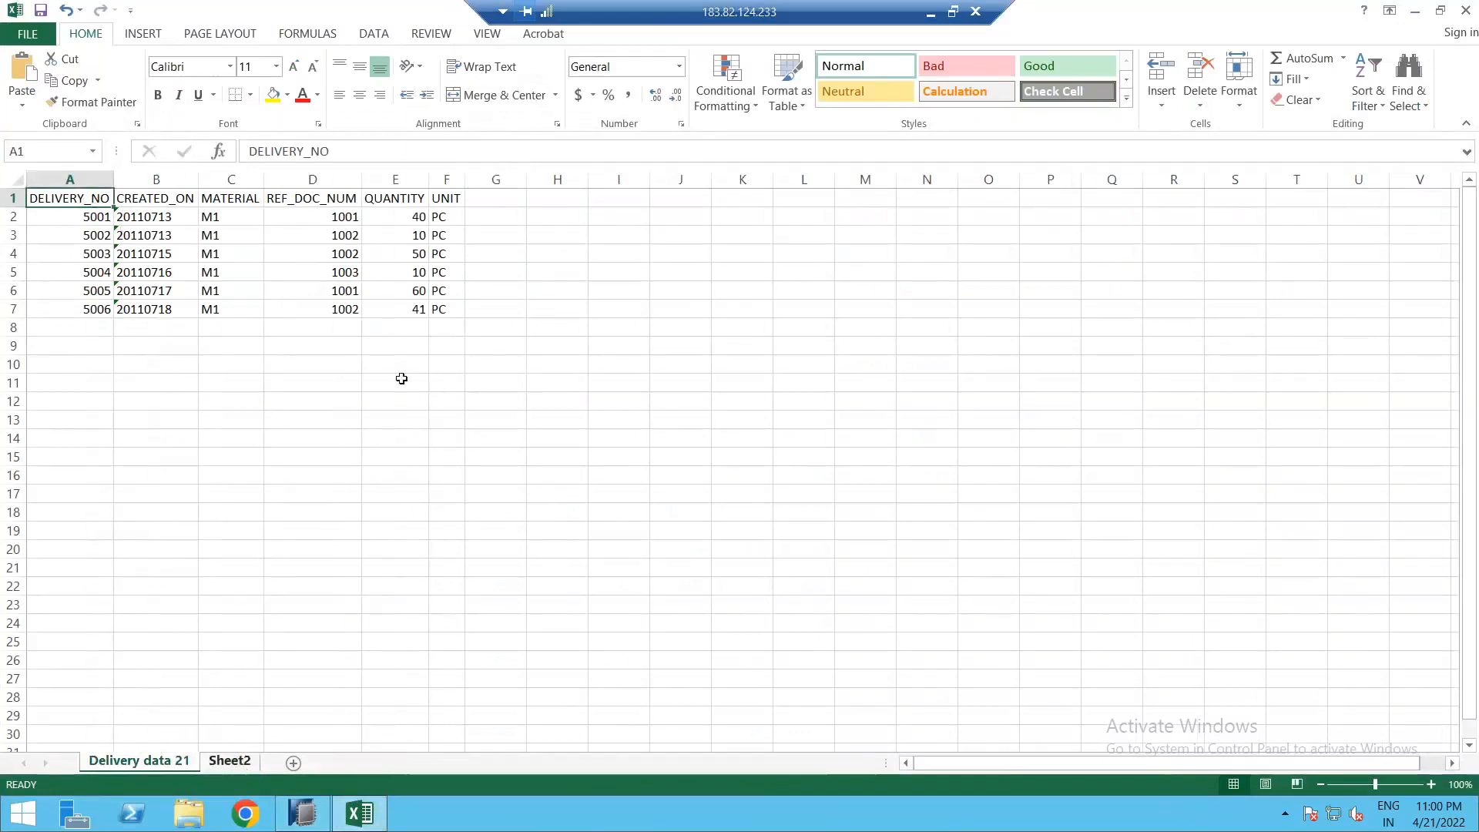
left_click_drag(536, 244, 604, 343)
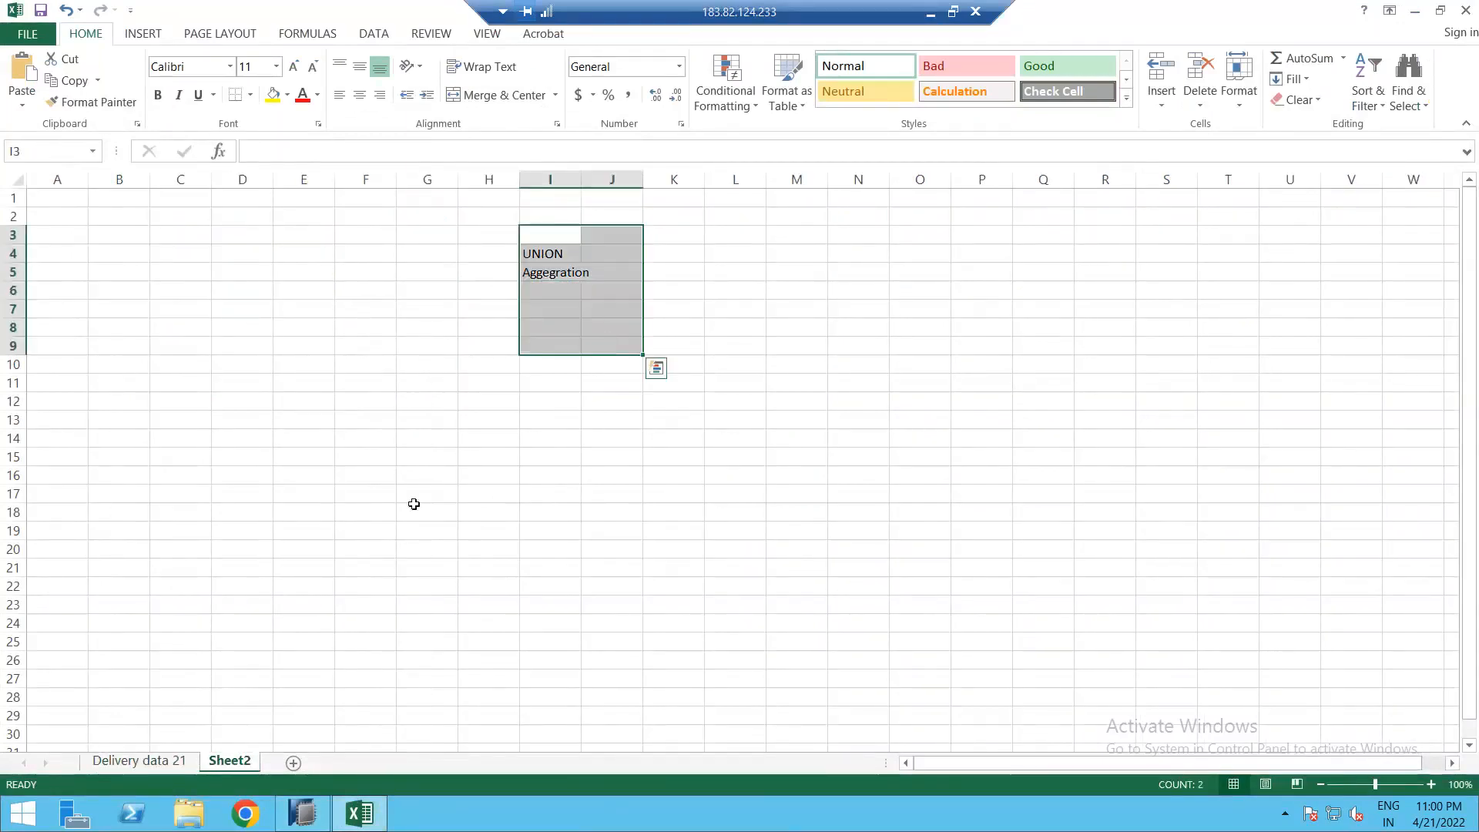
Step: On a new Sheet3, enter headers DOC_NUM, MAT, QUANTITY, COMP_CODE from F6 and auto-fit columns
left_click(293, 762)
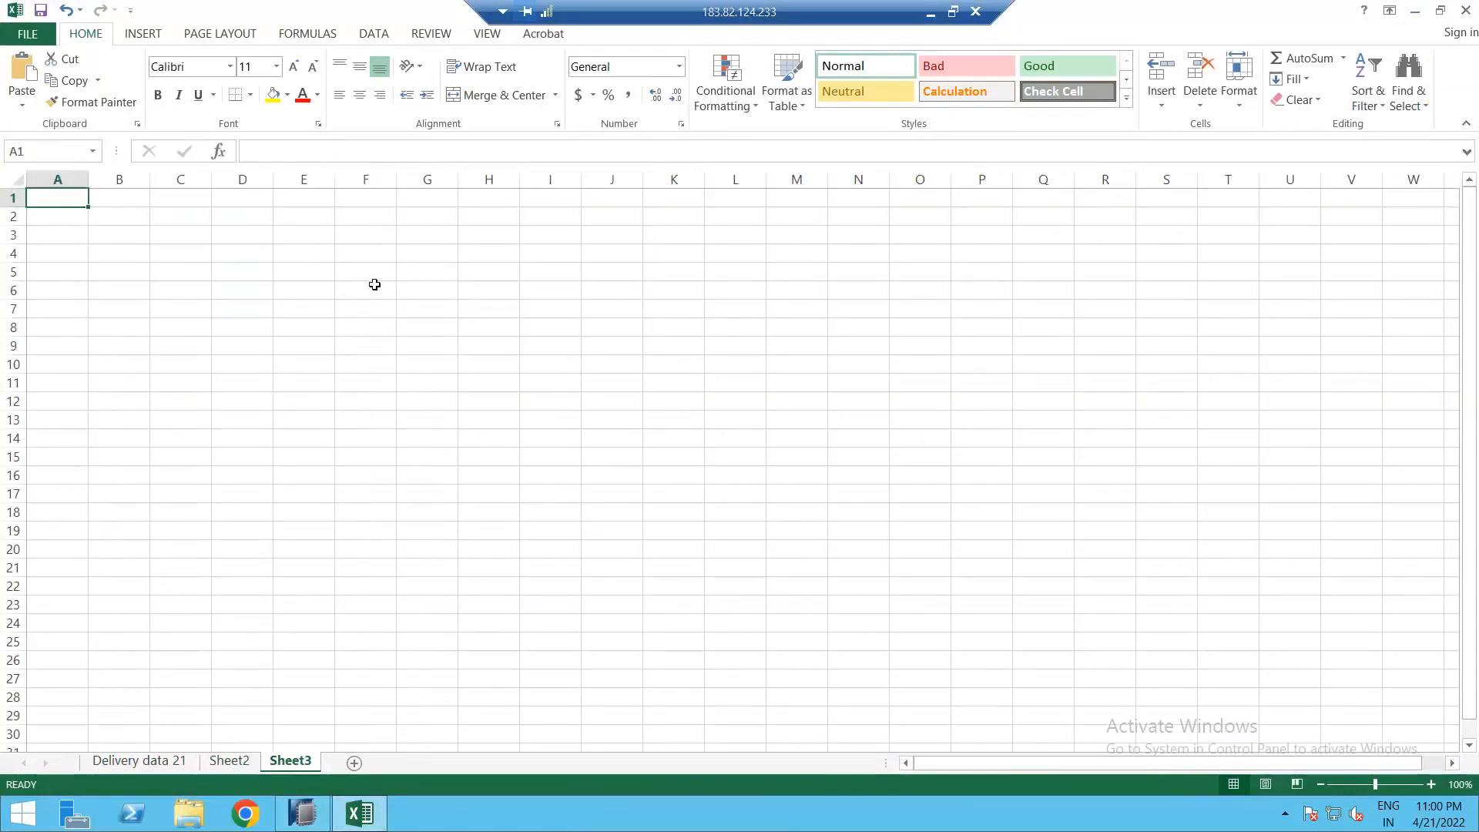
left_click(375, 285)
type("DOC_")
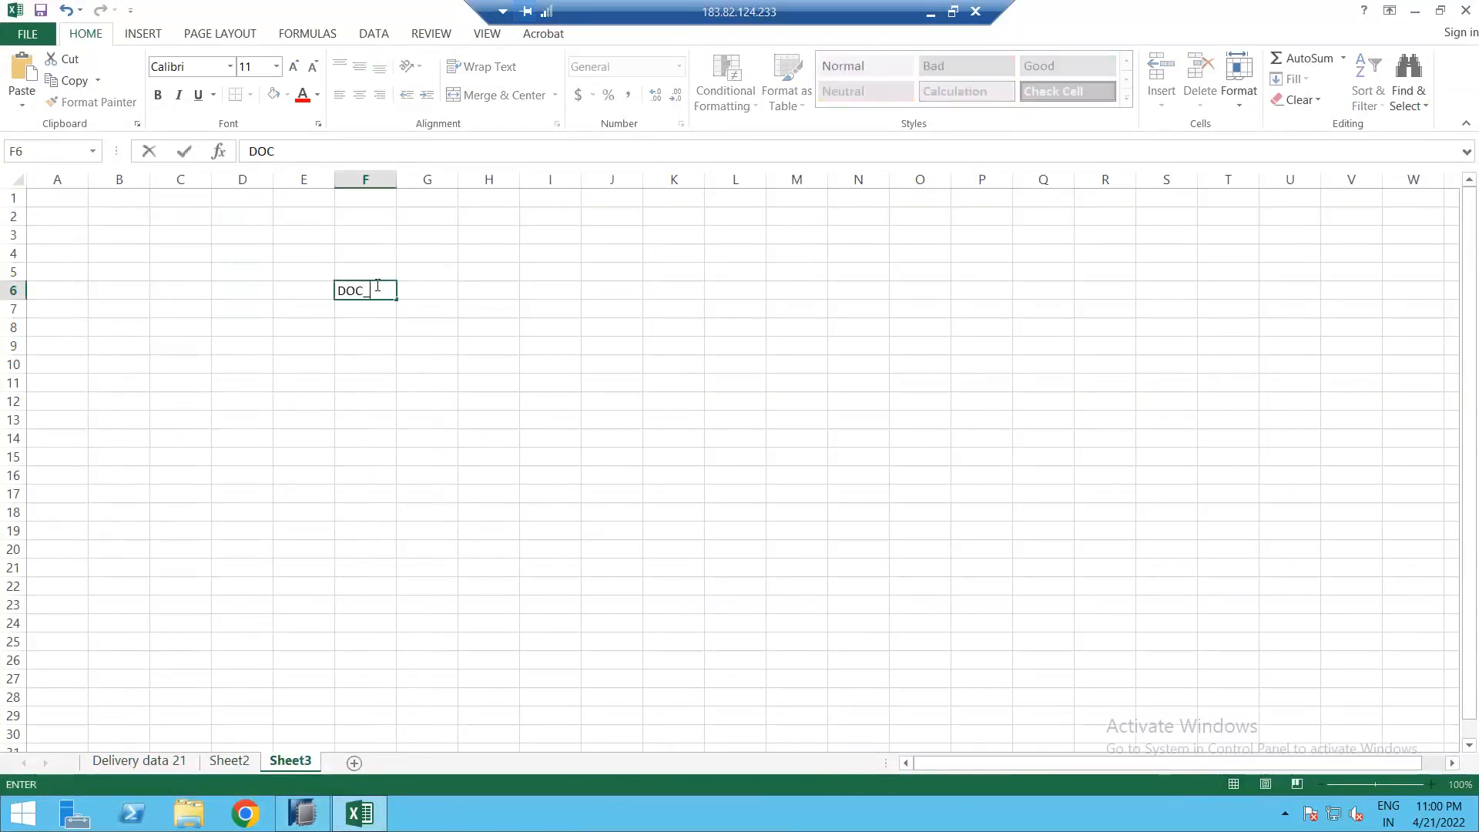
type("NUM")
key("Tab")
type("MAT")
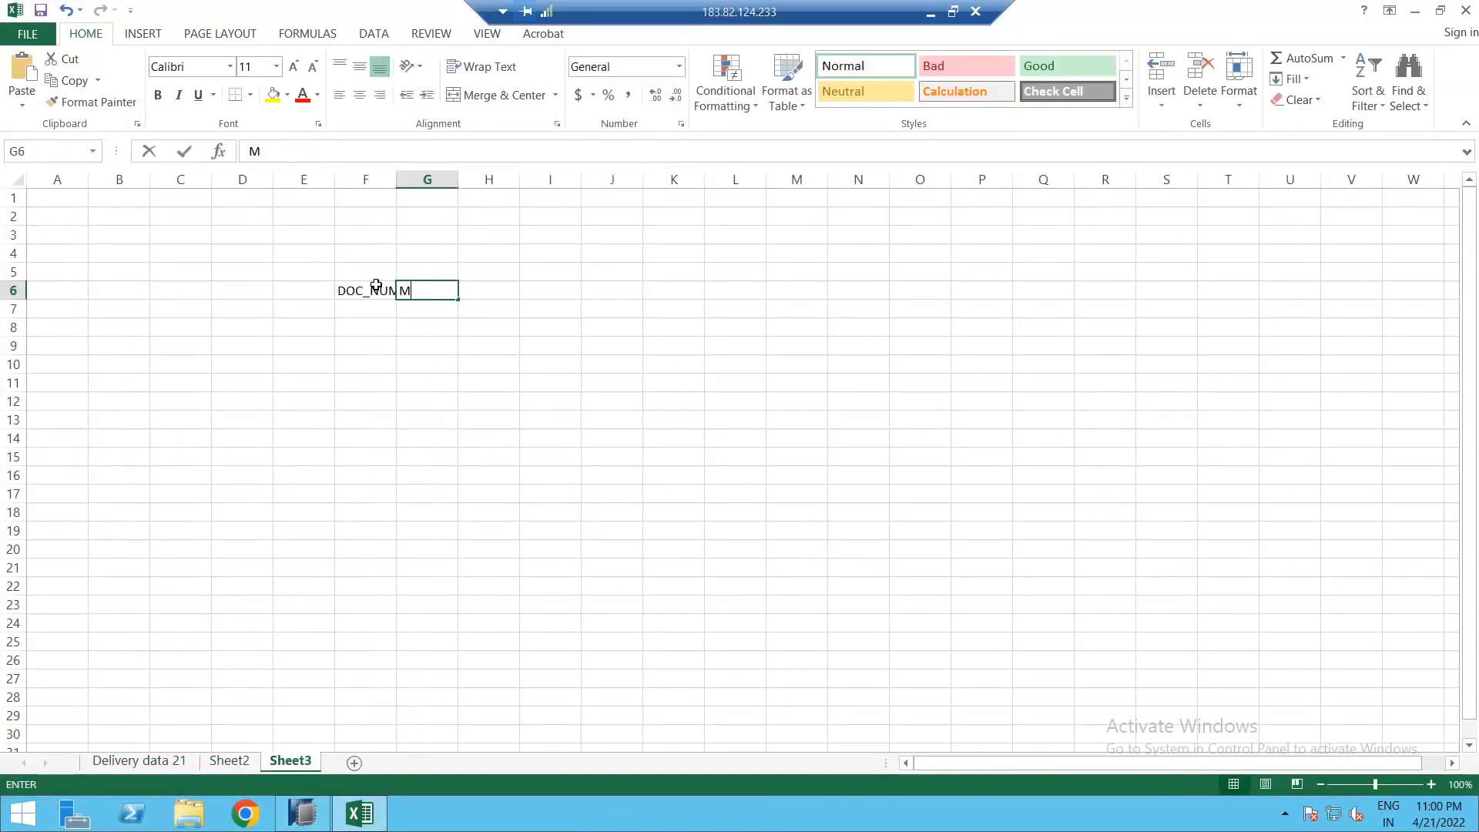
key("Tab")
type("QU")
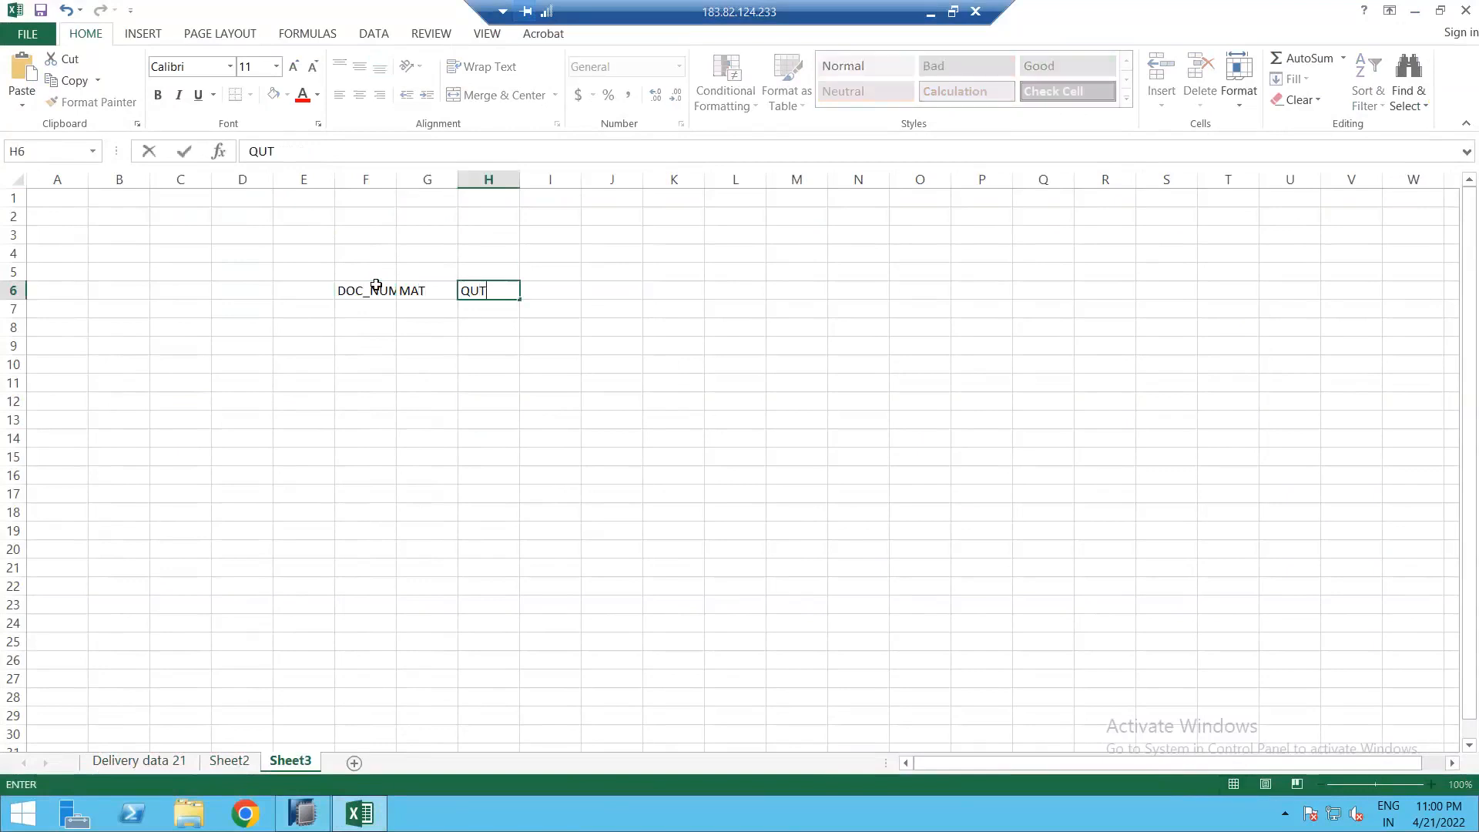
type("ANTITYU")
key("BackSpace")
key("Tab")
type("COM")
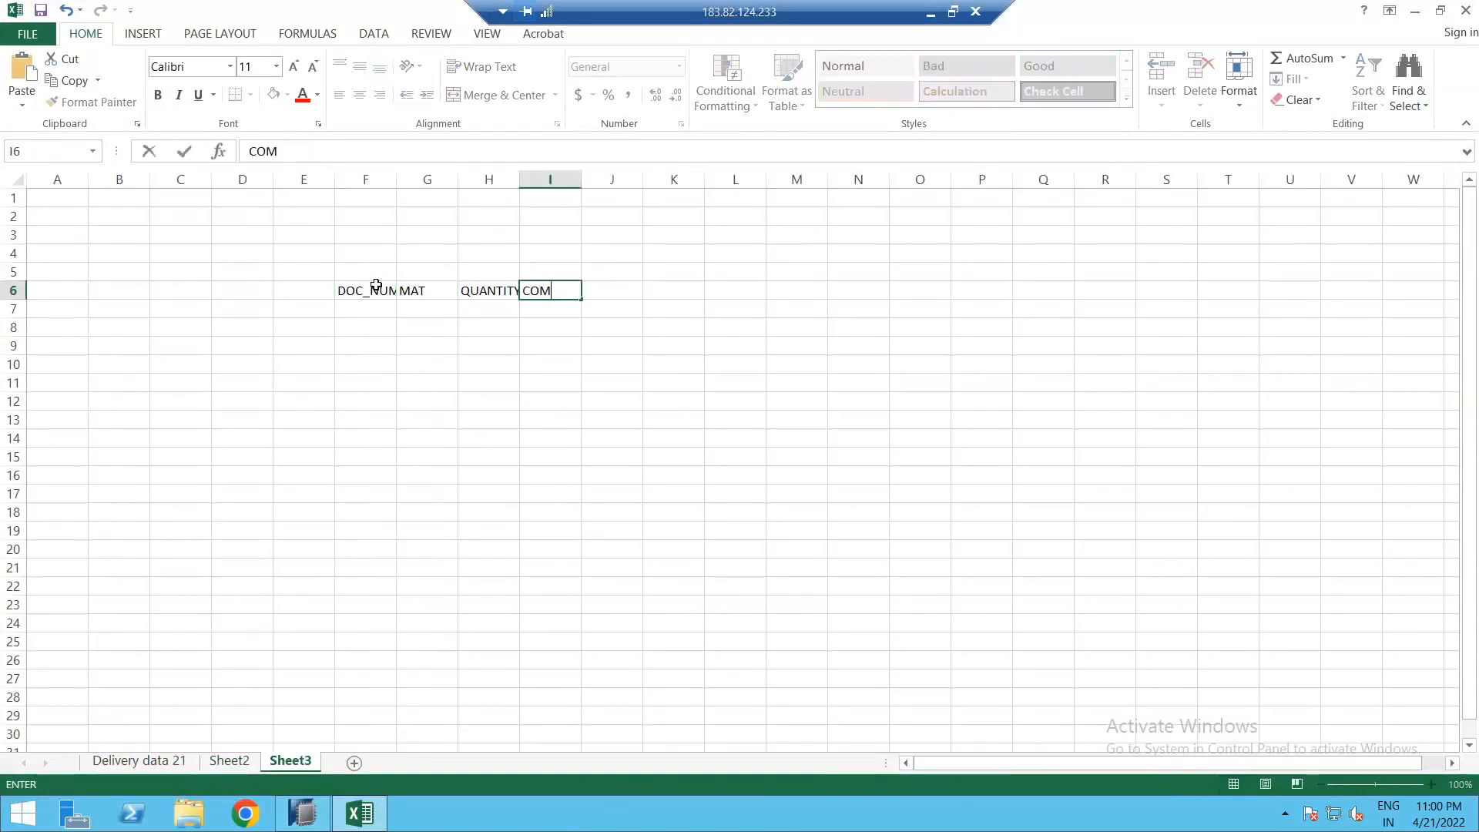
type("N_CODE")
key("Return")
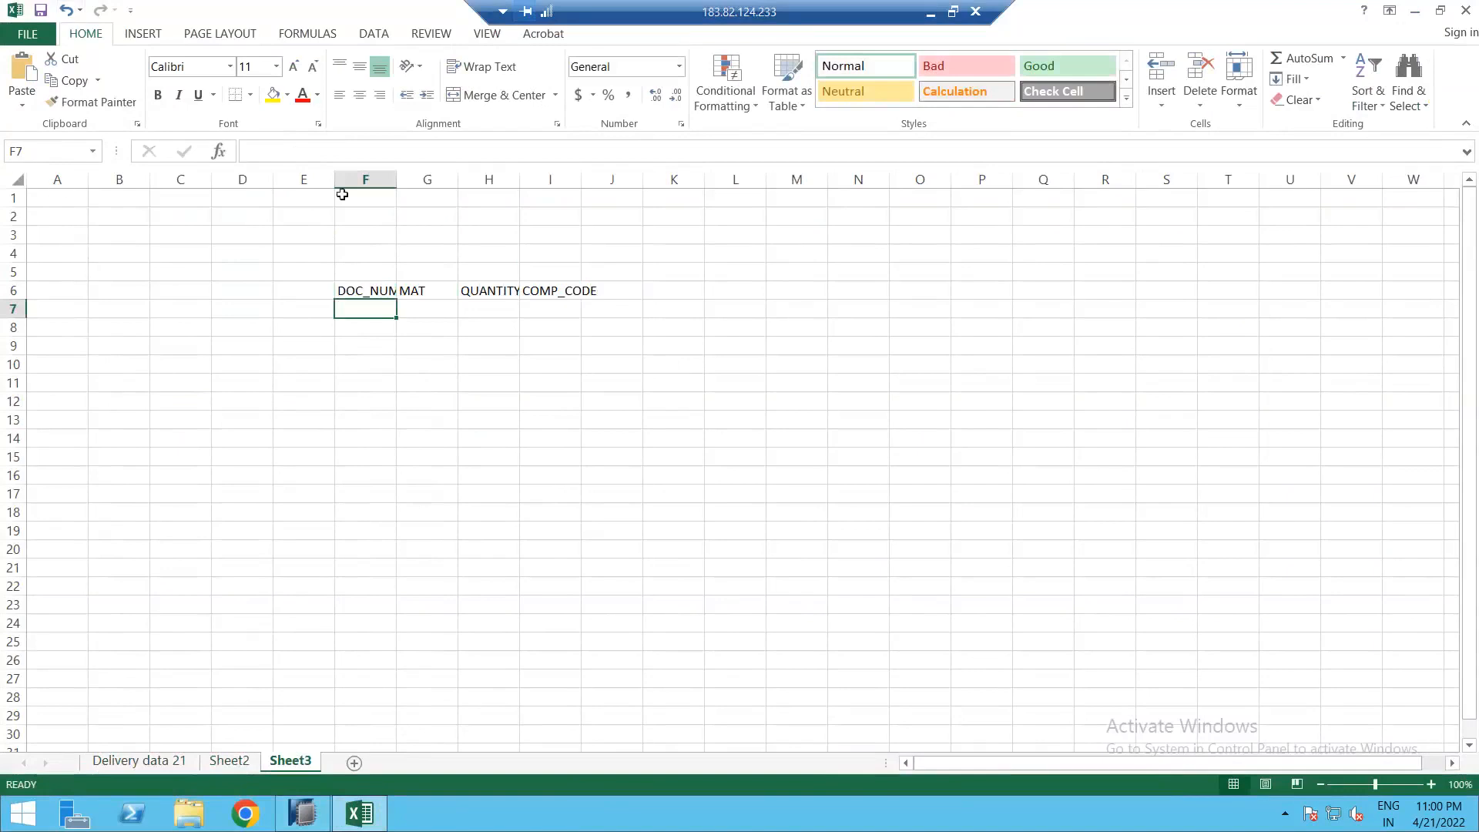
key("ctrl+a")
double_click(396, 179)
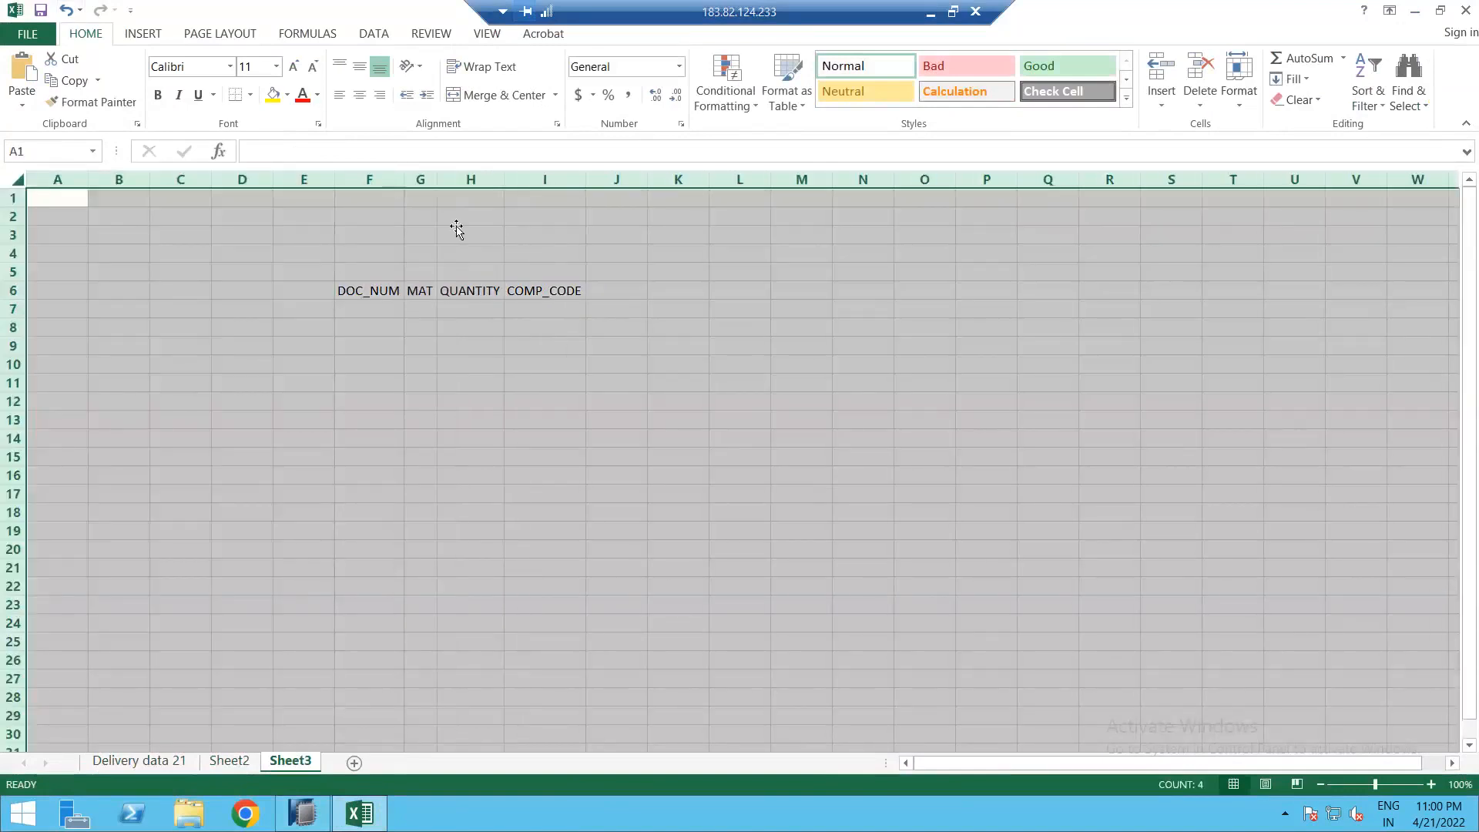
left_click(465, 327)
left_click_drag(436, 180, 479, 187)
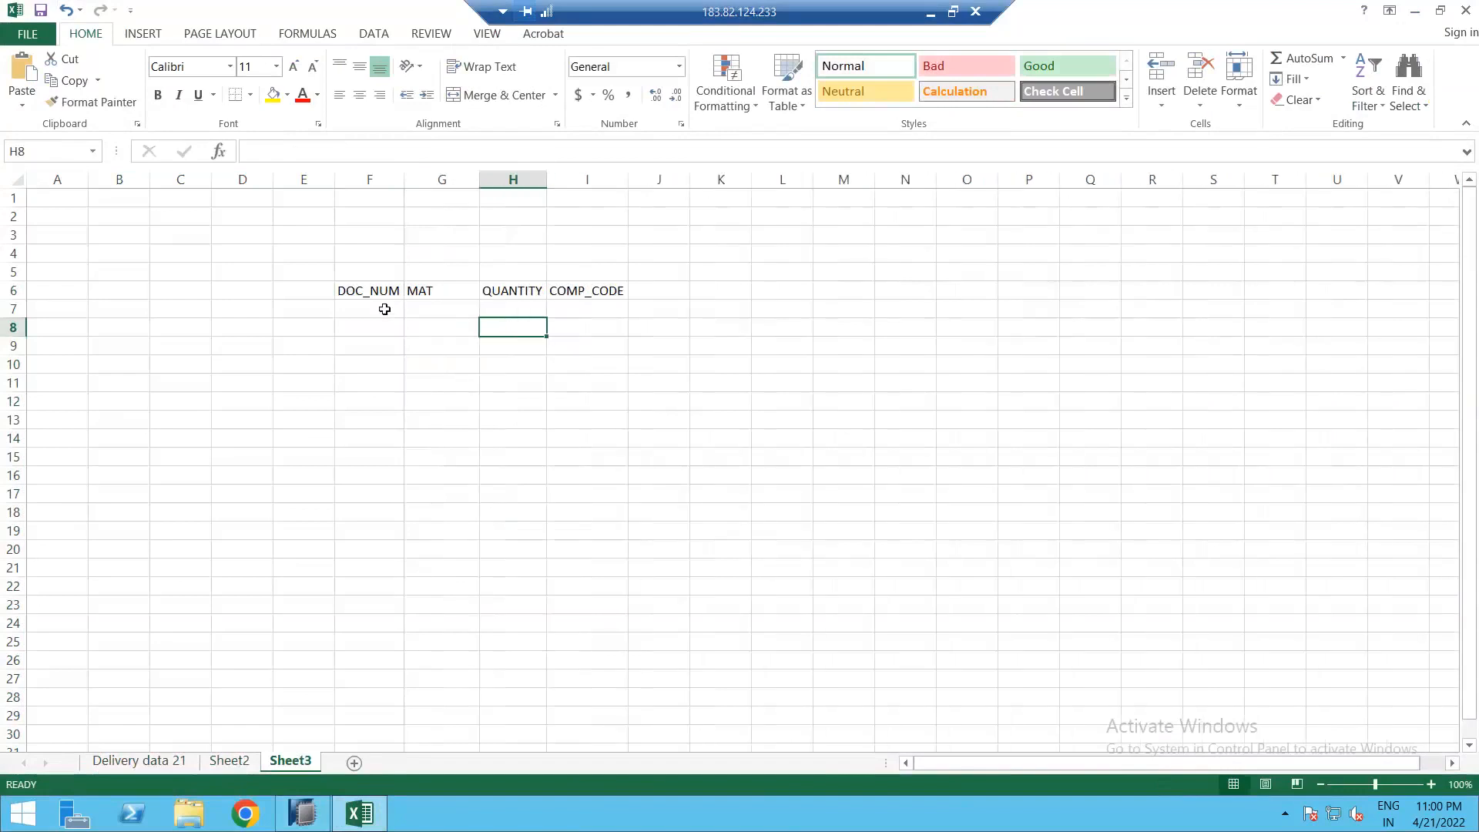
Step: Fill rows 1001/M1/100/D001 and 1002/M1/200/D001 beneath the headers
left_click(384, 309)
type("1001")
key("Tab")
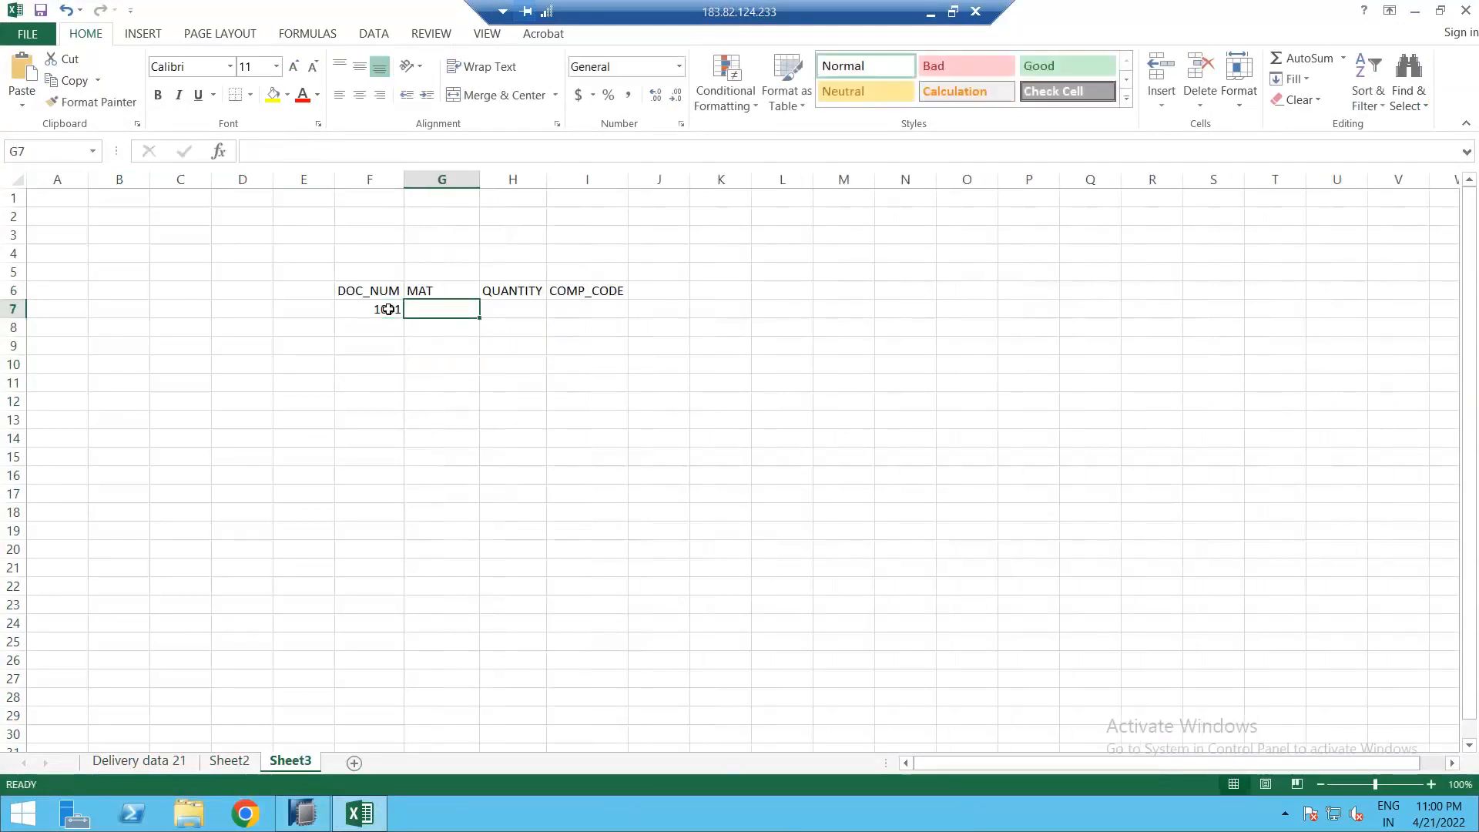
type("M1")
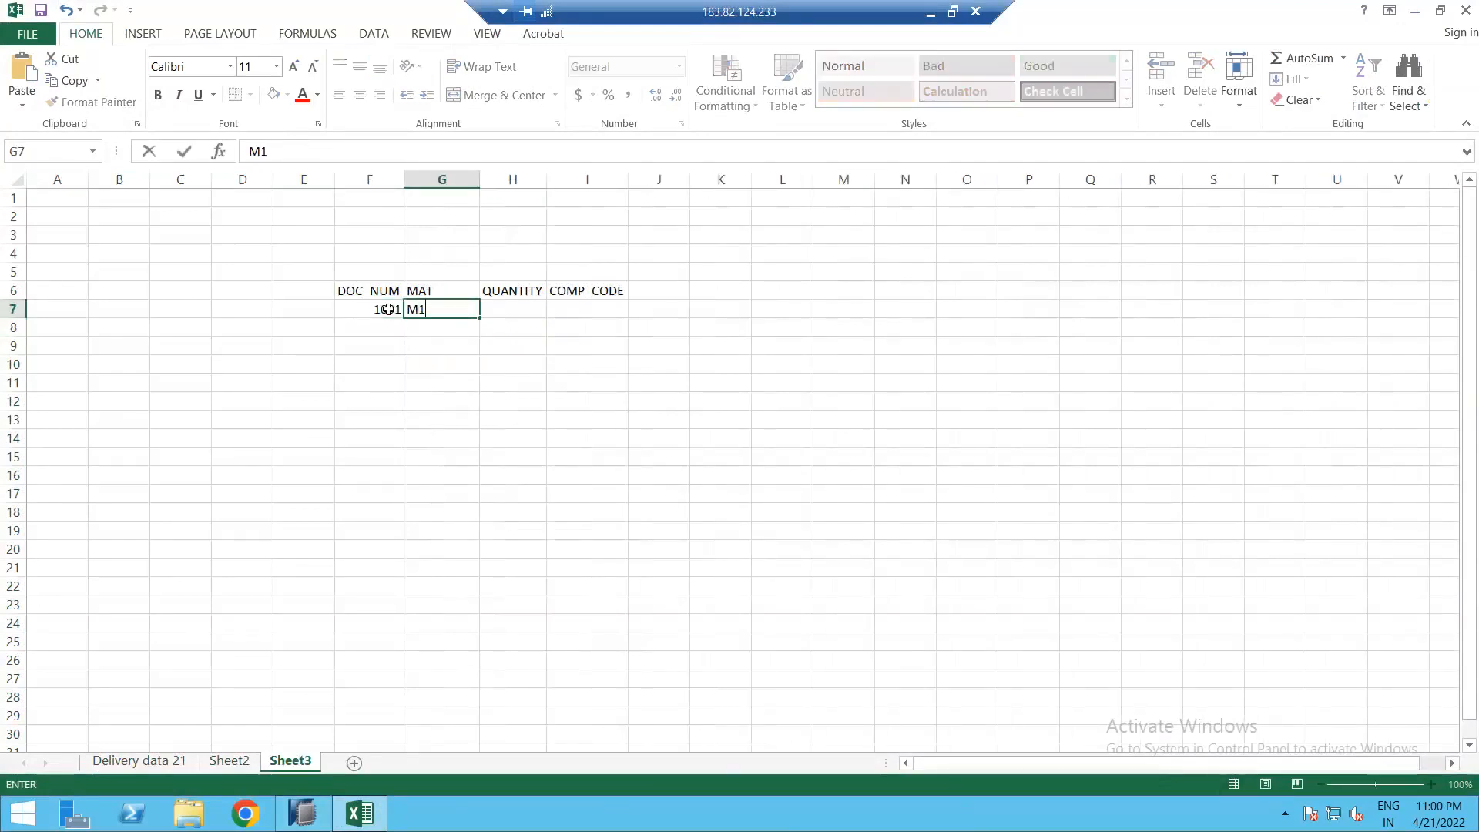
key("Tab")
type("100")
key("Tab")
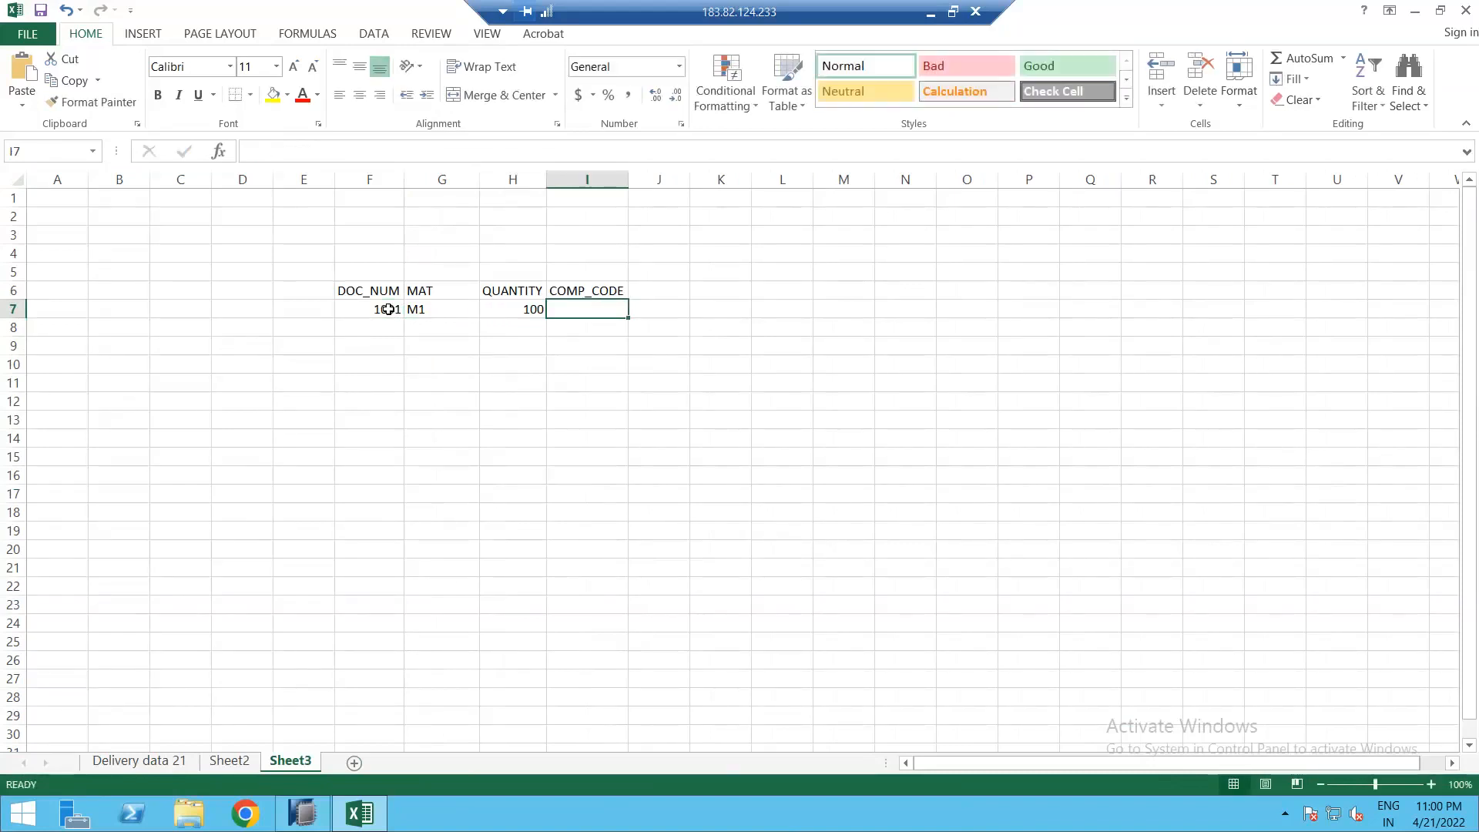
type("D00")
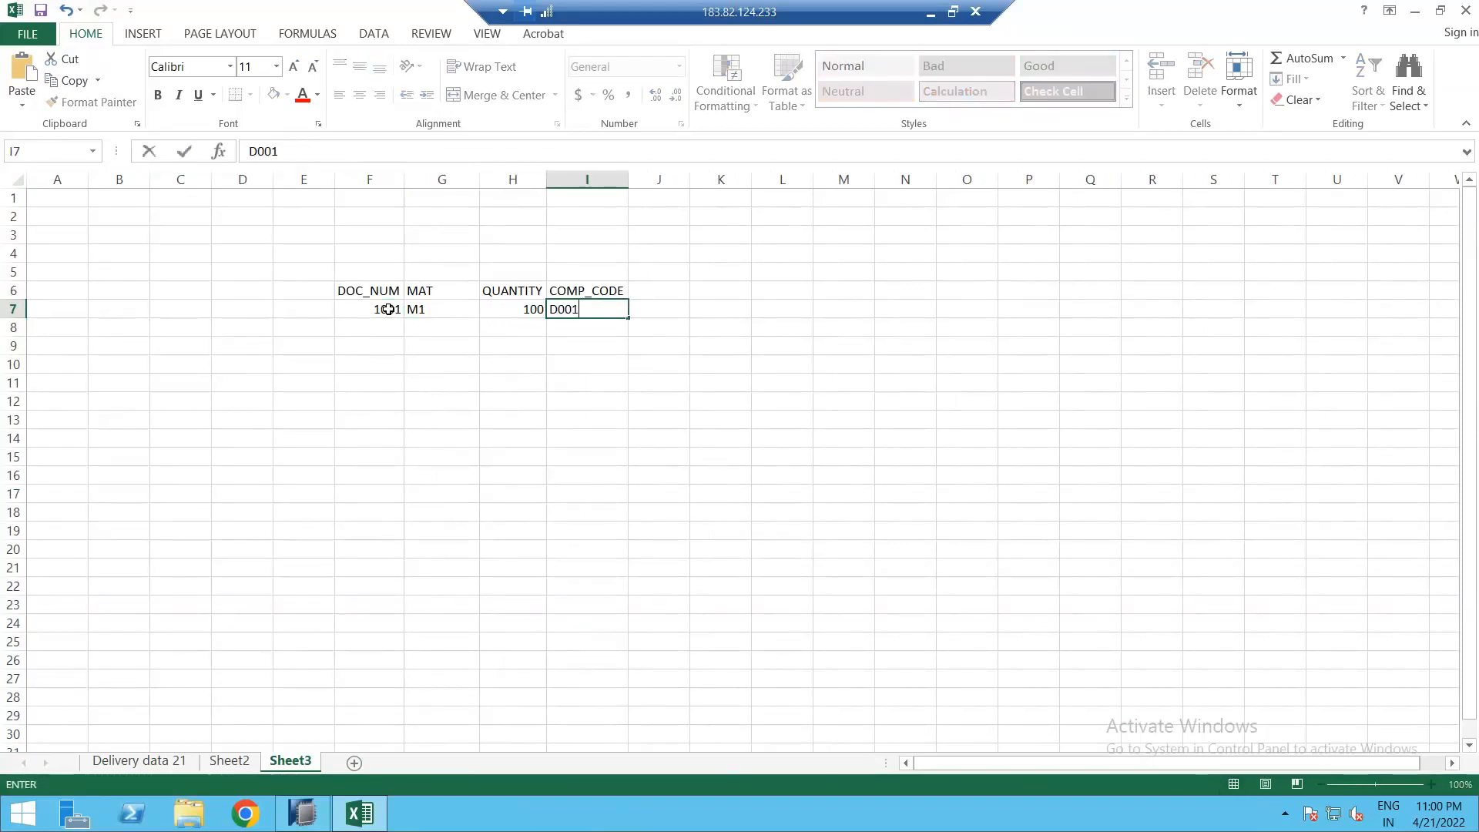
type("1")
key("Return")
type("1002")
key("Tab")
type("M1")
key("Tab")
type("200")
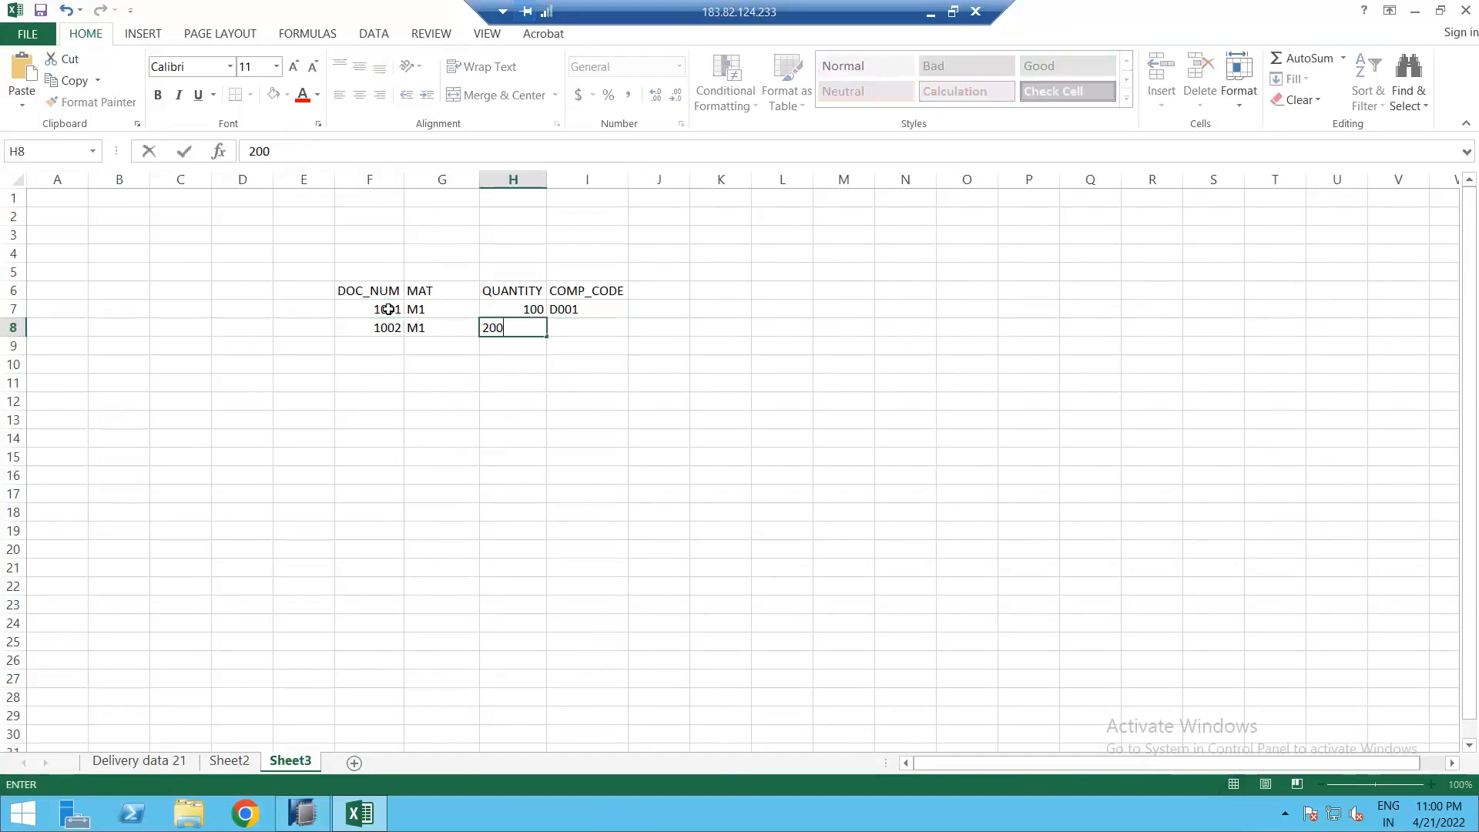
key("Tab")
type("D001")
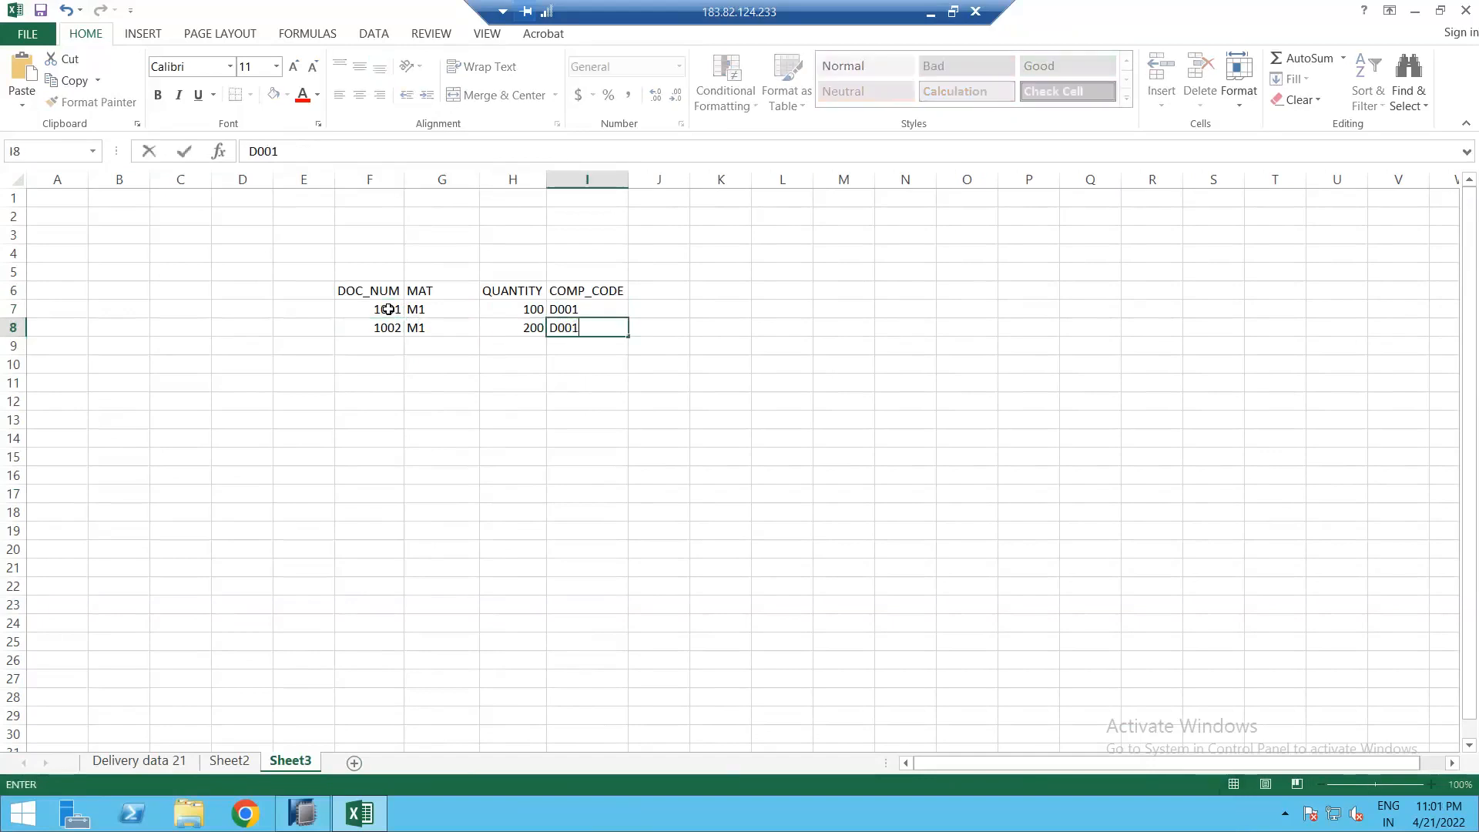
key("Return")
Step: Copy the F6:I8 table to L6
left_click_drag(368, 291, 583, 327)
key("ctrl+c")
left_click(778, 289)
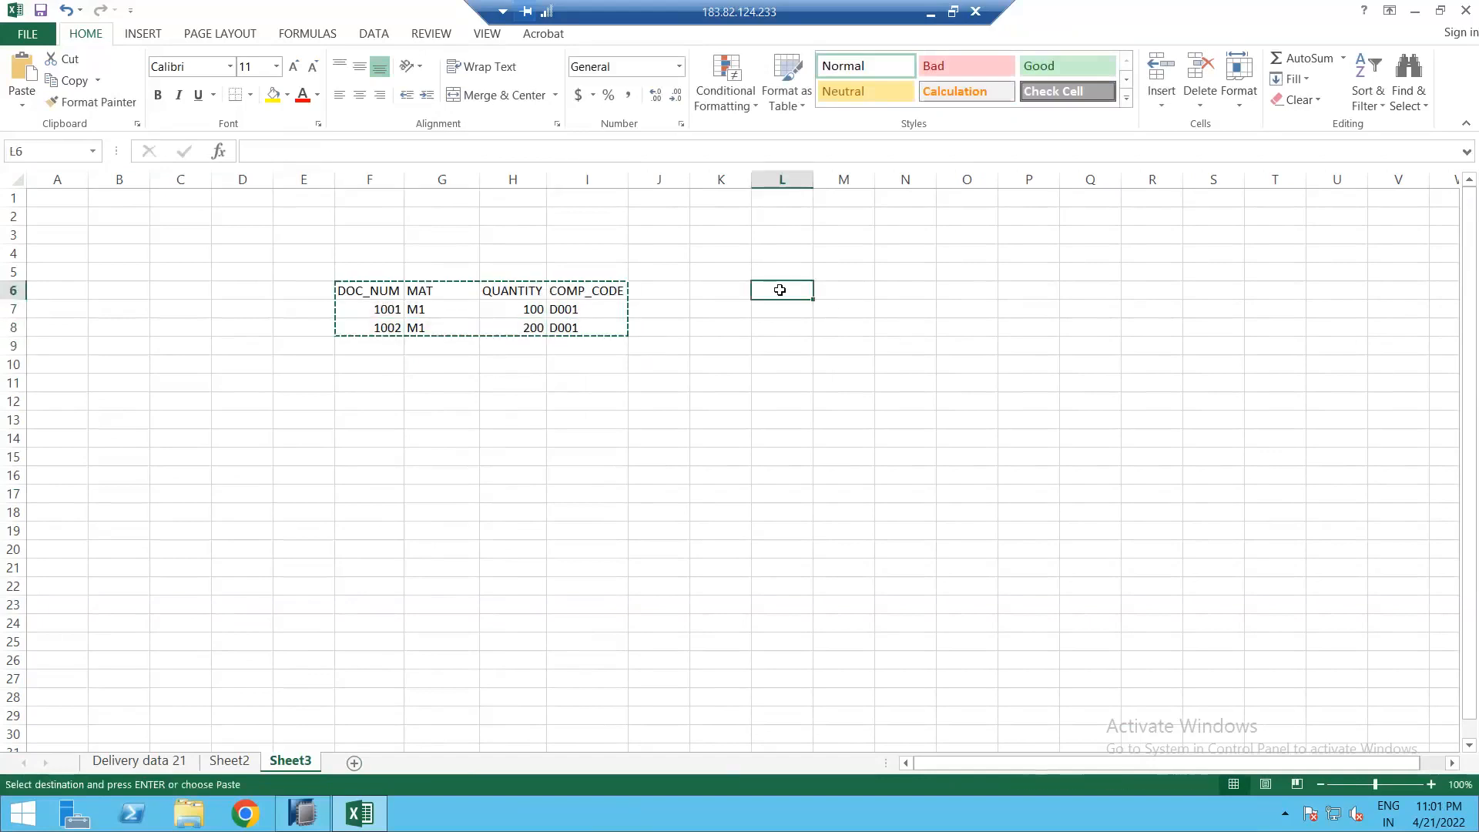
key("ctrl+v")
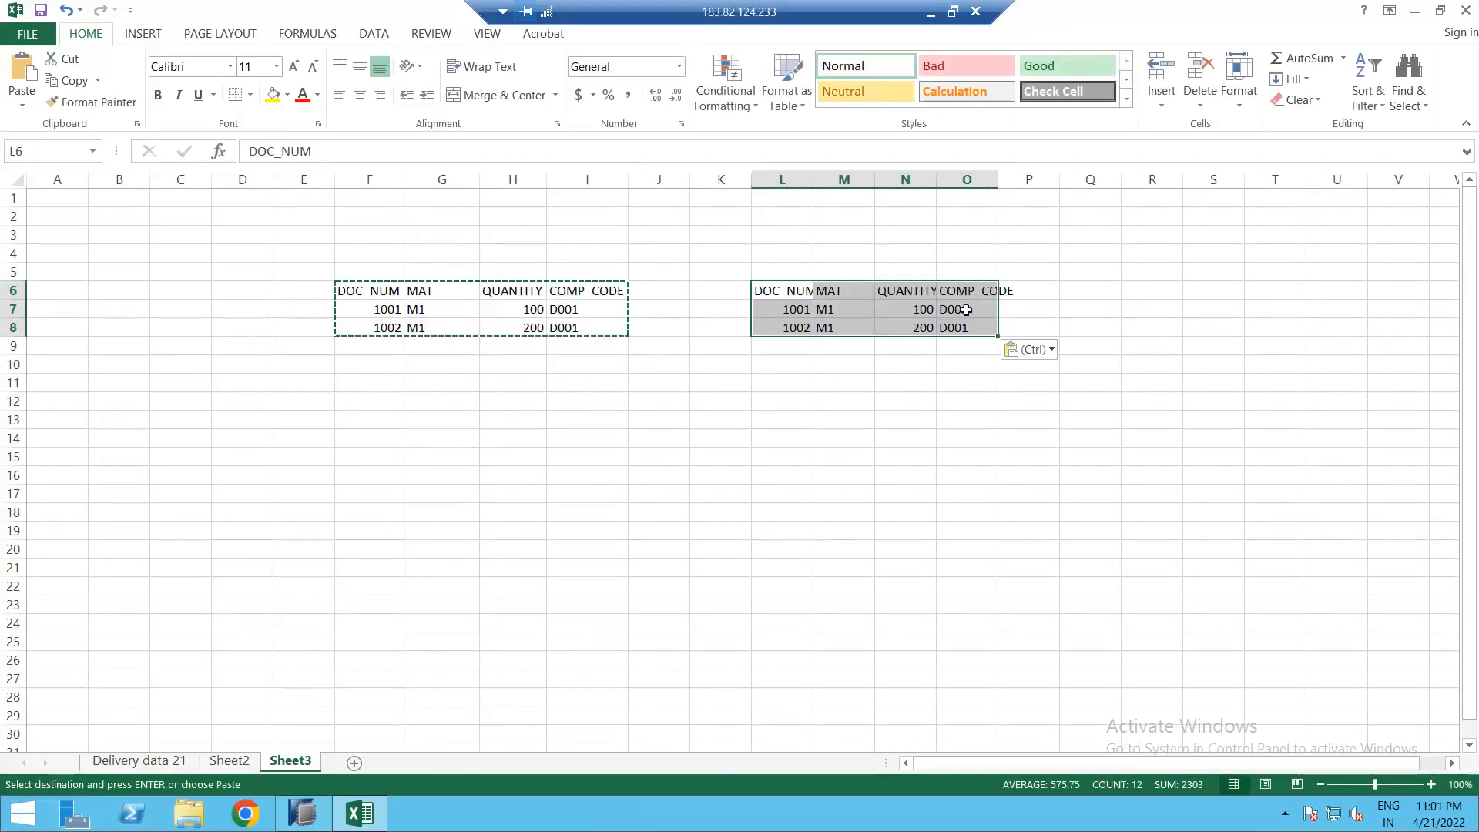
left_click(818, 309)
Step: Change the copy's document numbers to 1101, 1102 and company codes to C001, C002
left_click(798, 309)
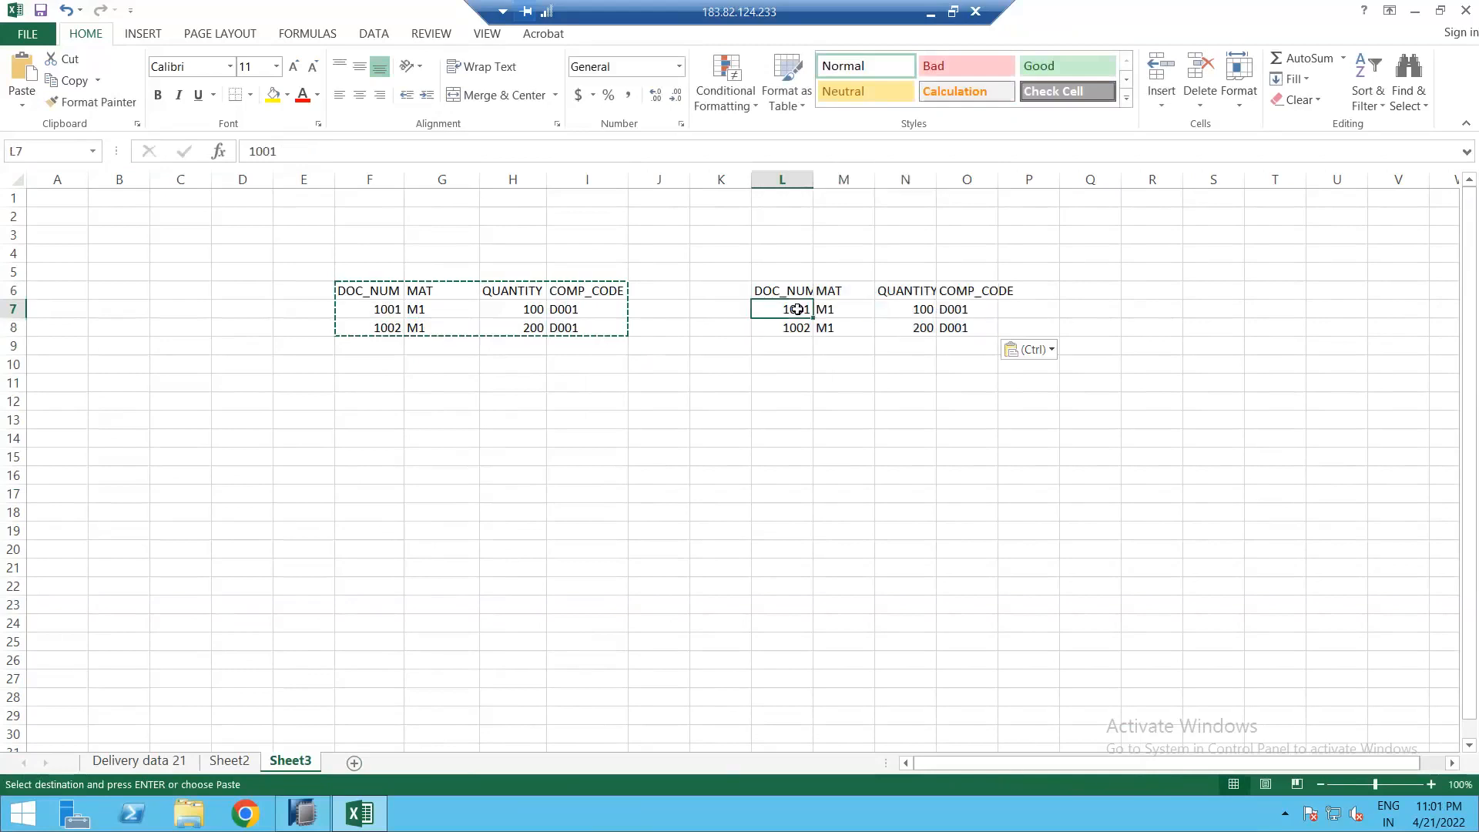
type("11001")
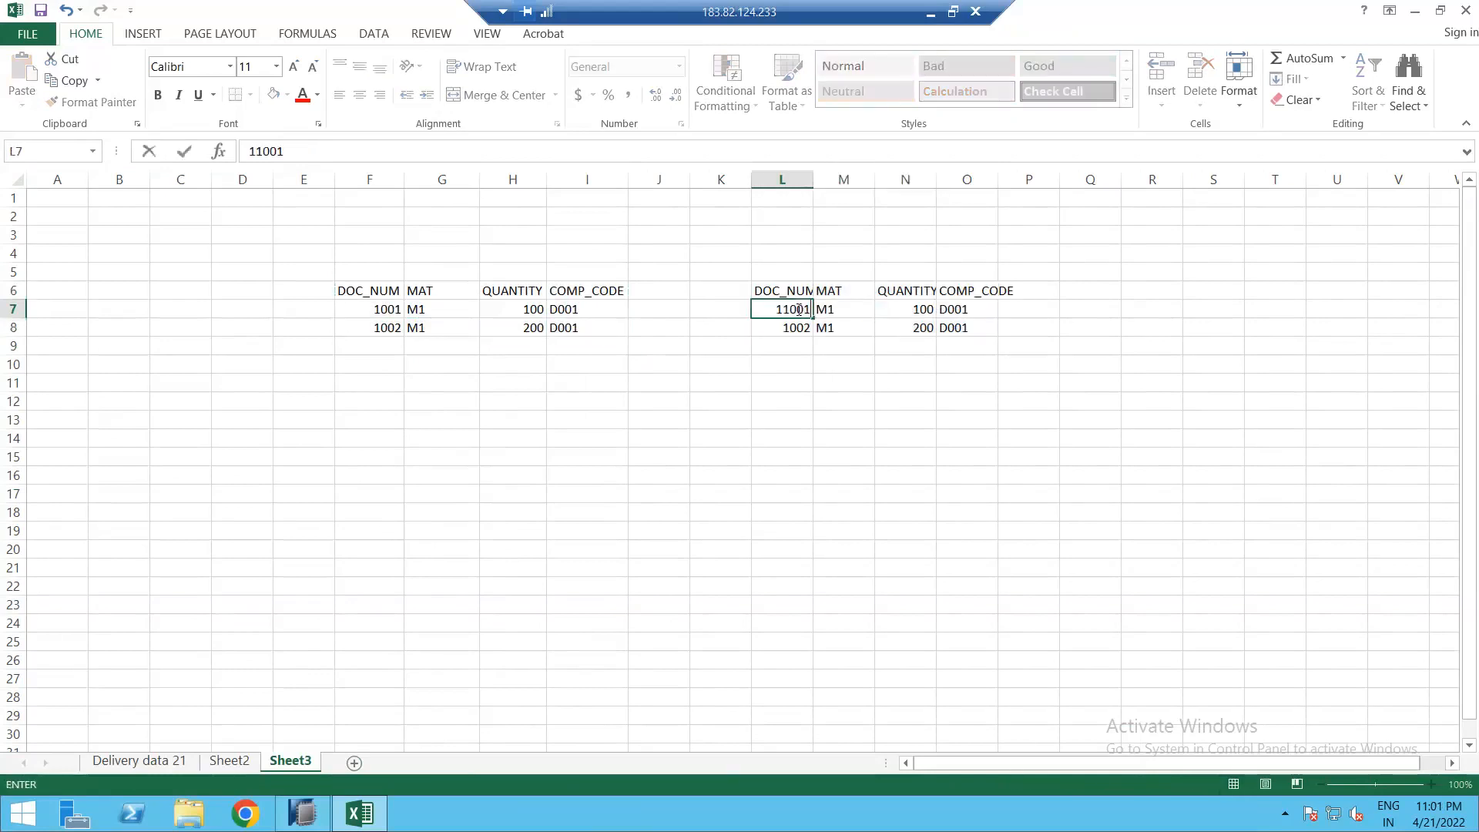
key("Down")
type("11")
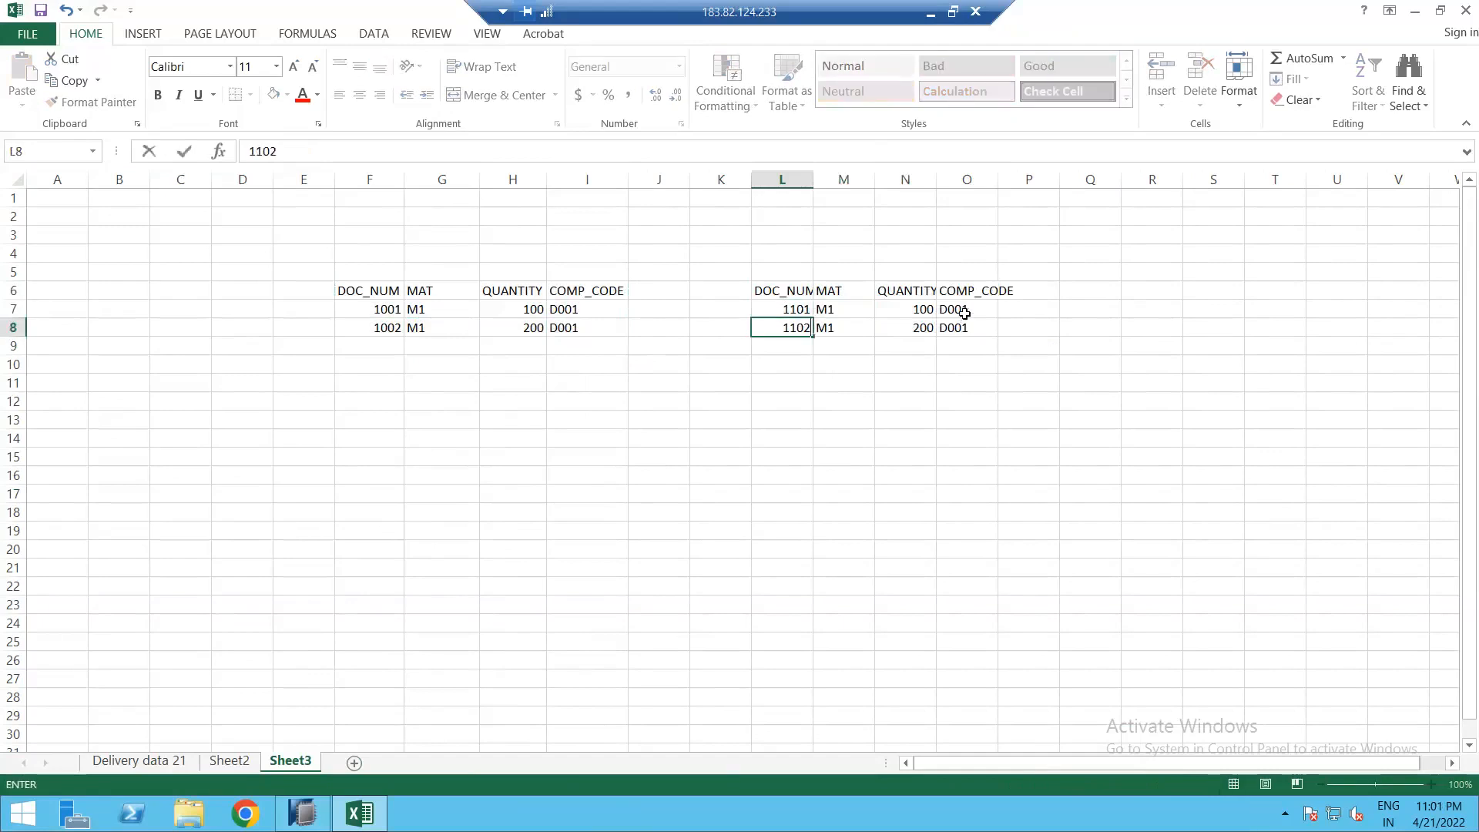
type("02")
left_click(964, 313)
type("C001")
key("Return")
type("C002")
key("Return")
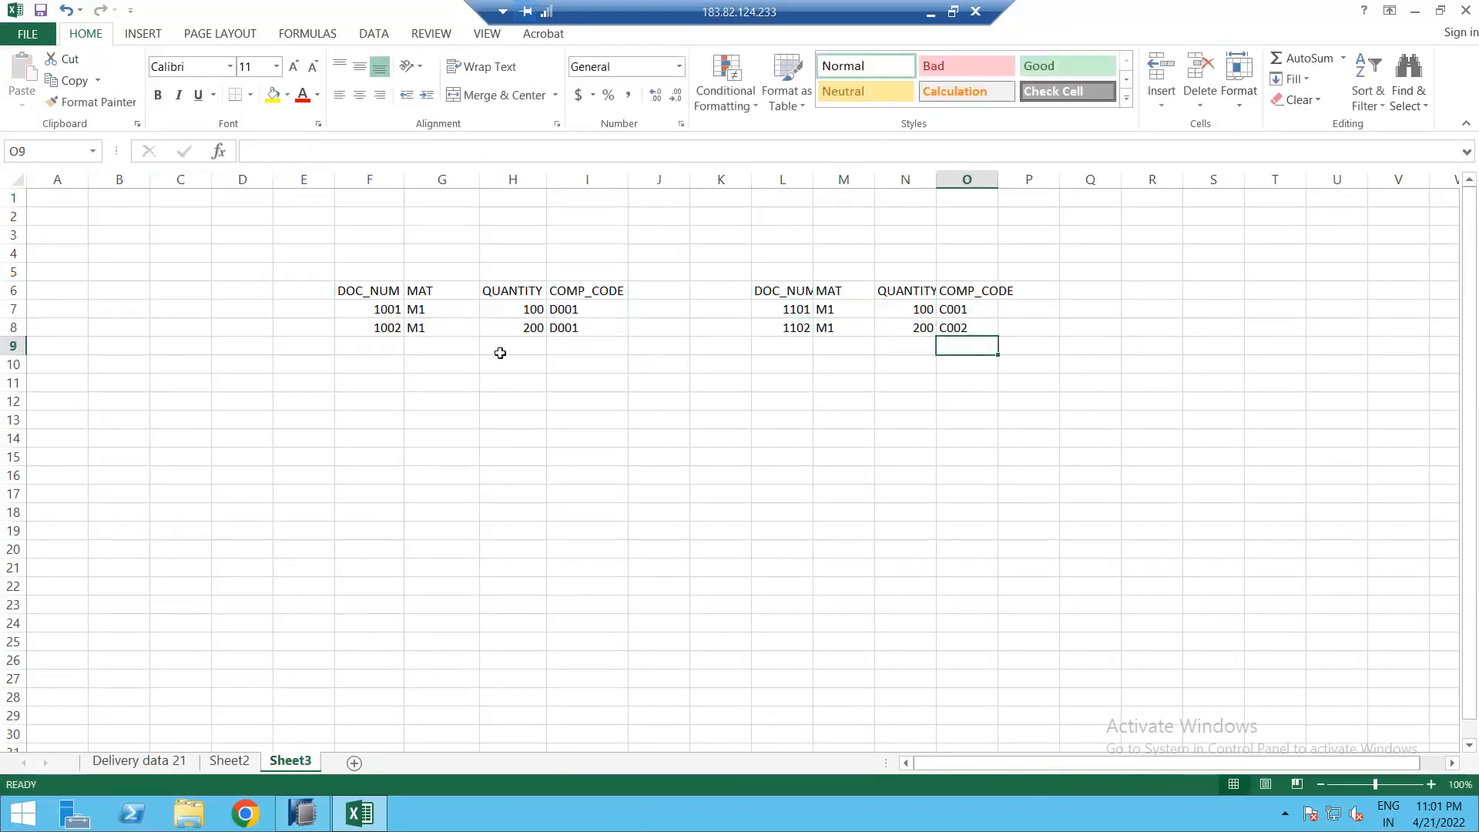
left_click_drag(370, 290, 583, 291)
Step: Paste the copied header row at H14 to start a combined table and widen column L
key("ctrl+c")
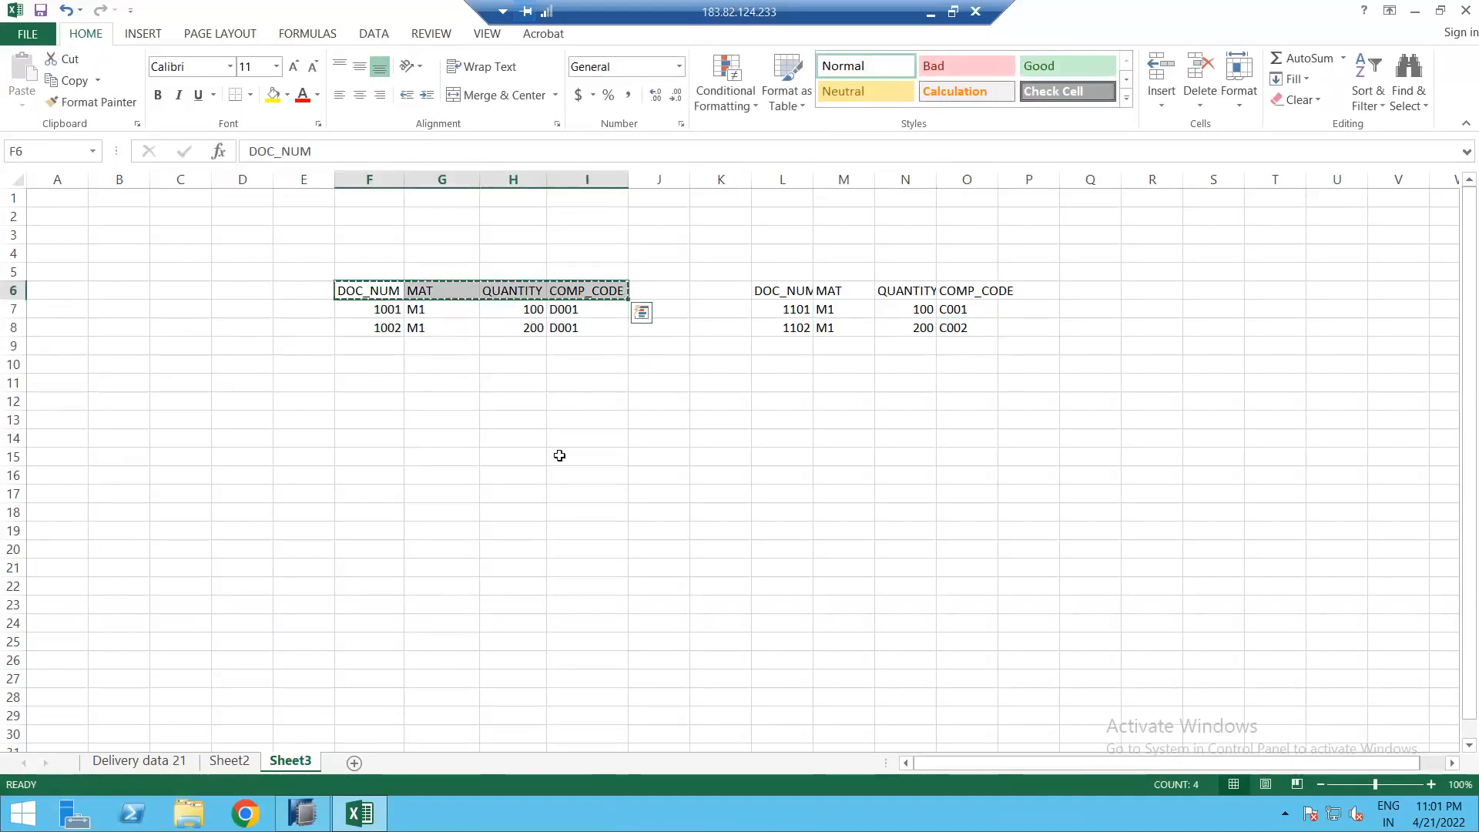
left_click(534, 433)
key("ctrl+v")
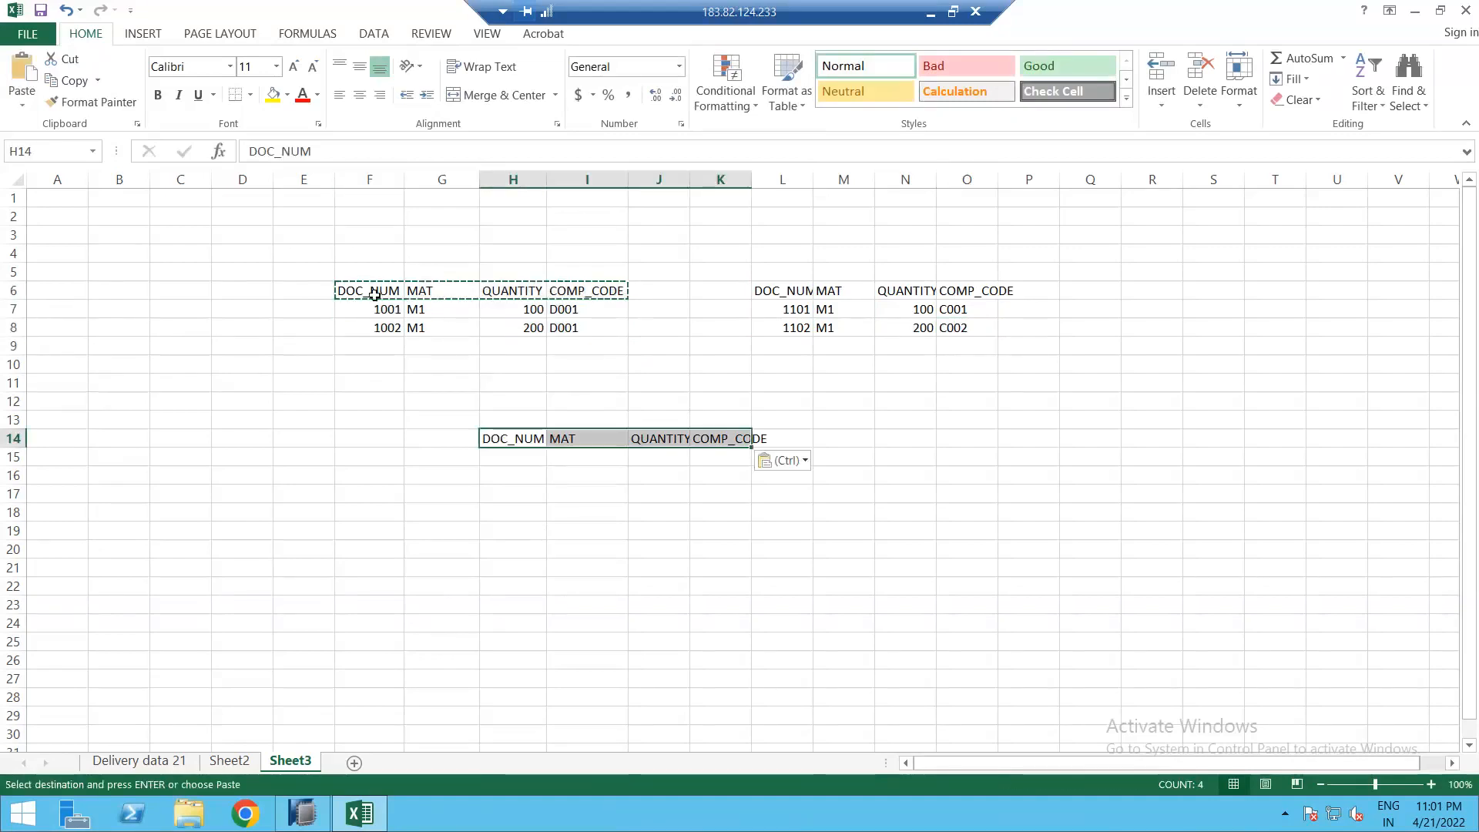
left_click(370, 273)
left_click_drag(760, 254, 781, 346)
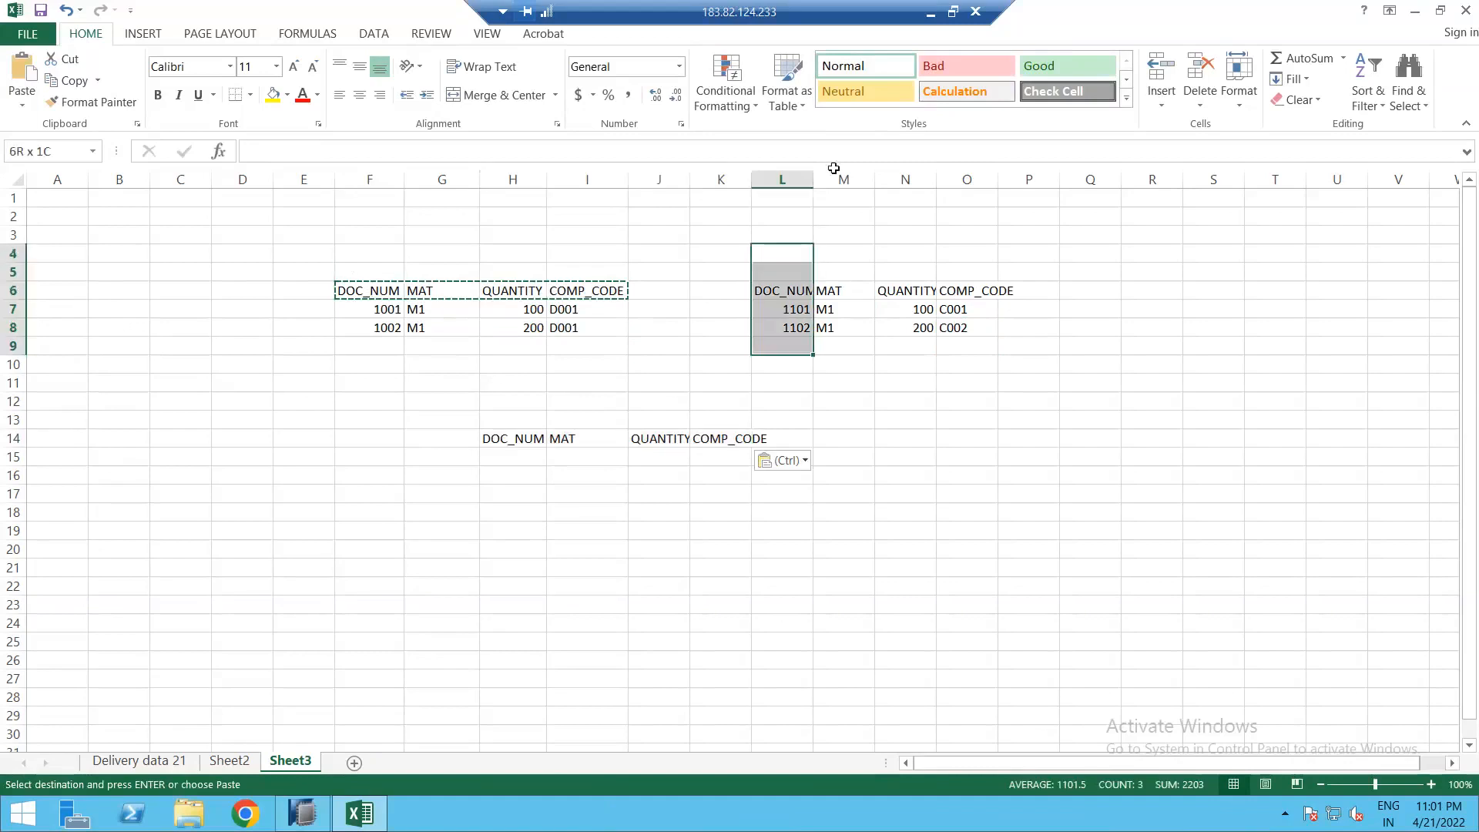
left_click_drag(513, 437, 759, 437)
Step: Stack the D001 data rows at H15 and the C001/C002 rows at H17 under the header
left_click_drag(395, 308, 560, 333)
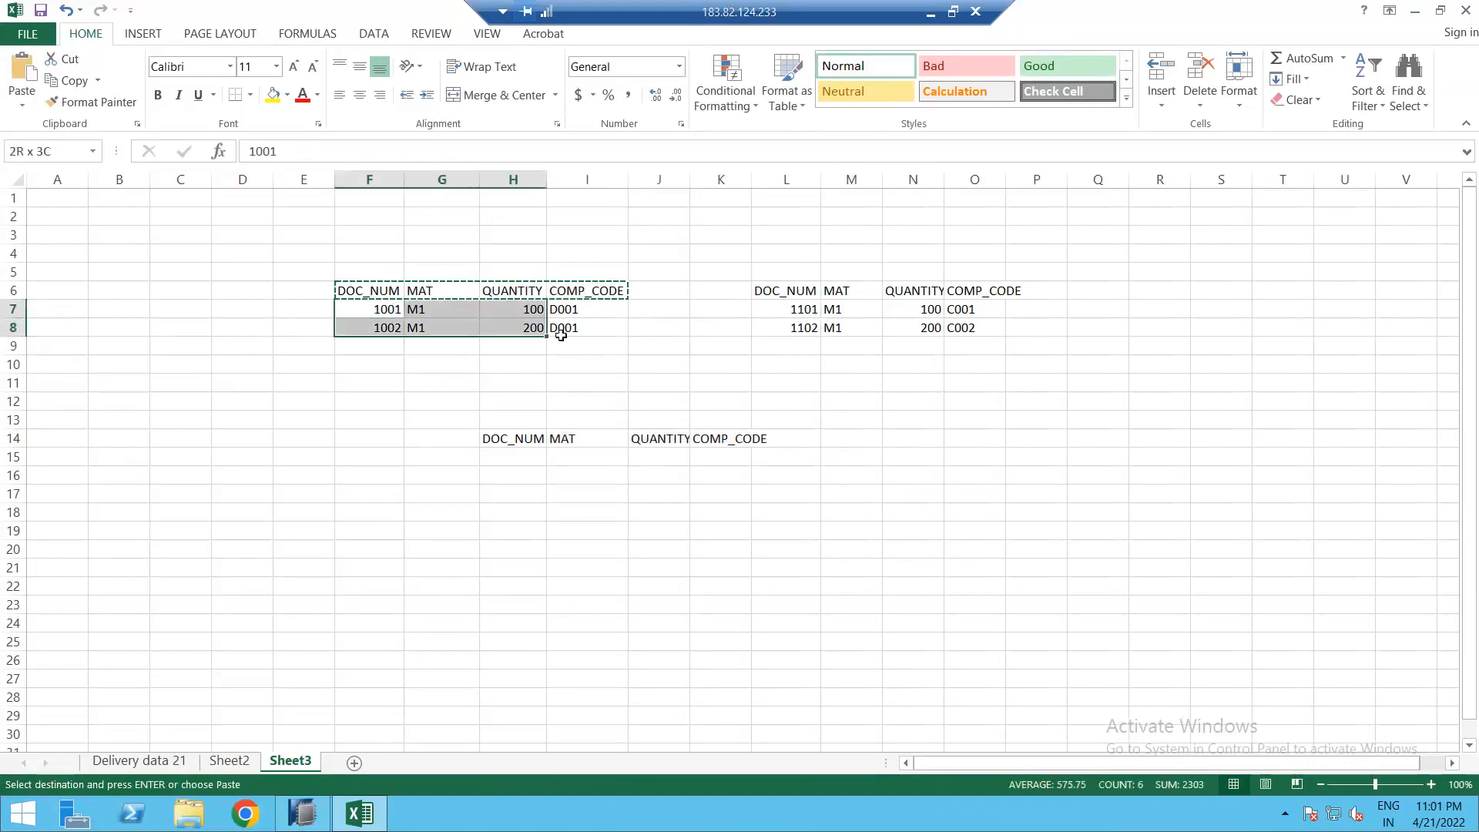
key("ctrl+c")
left_click(532, 459)
key("ctrl+v")
left_click(797, 309)
left_click_drag(956, 333, 959, 337)
key("ctrl+c")
left_click(543, 492)
key("ctrl+v")
Step: Auto-fit the combined table's columns so column K fully shows COMP_CODE
left_click_drag(497, 422, 720, 550)
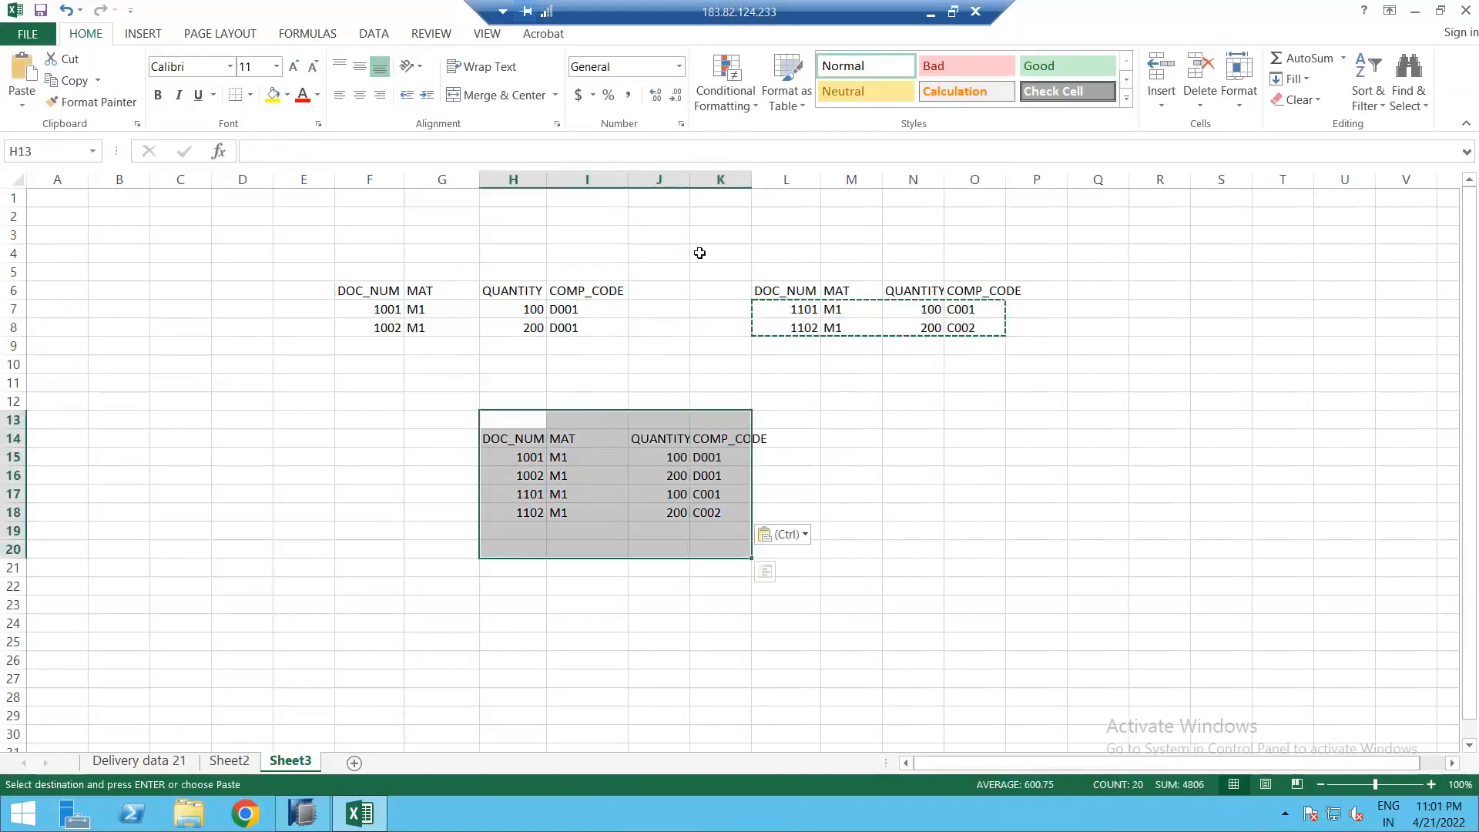
double_click(690, 186)
double_click(758, 178)
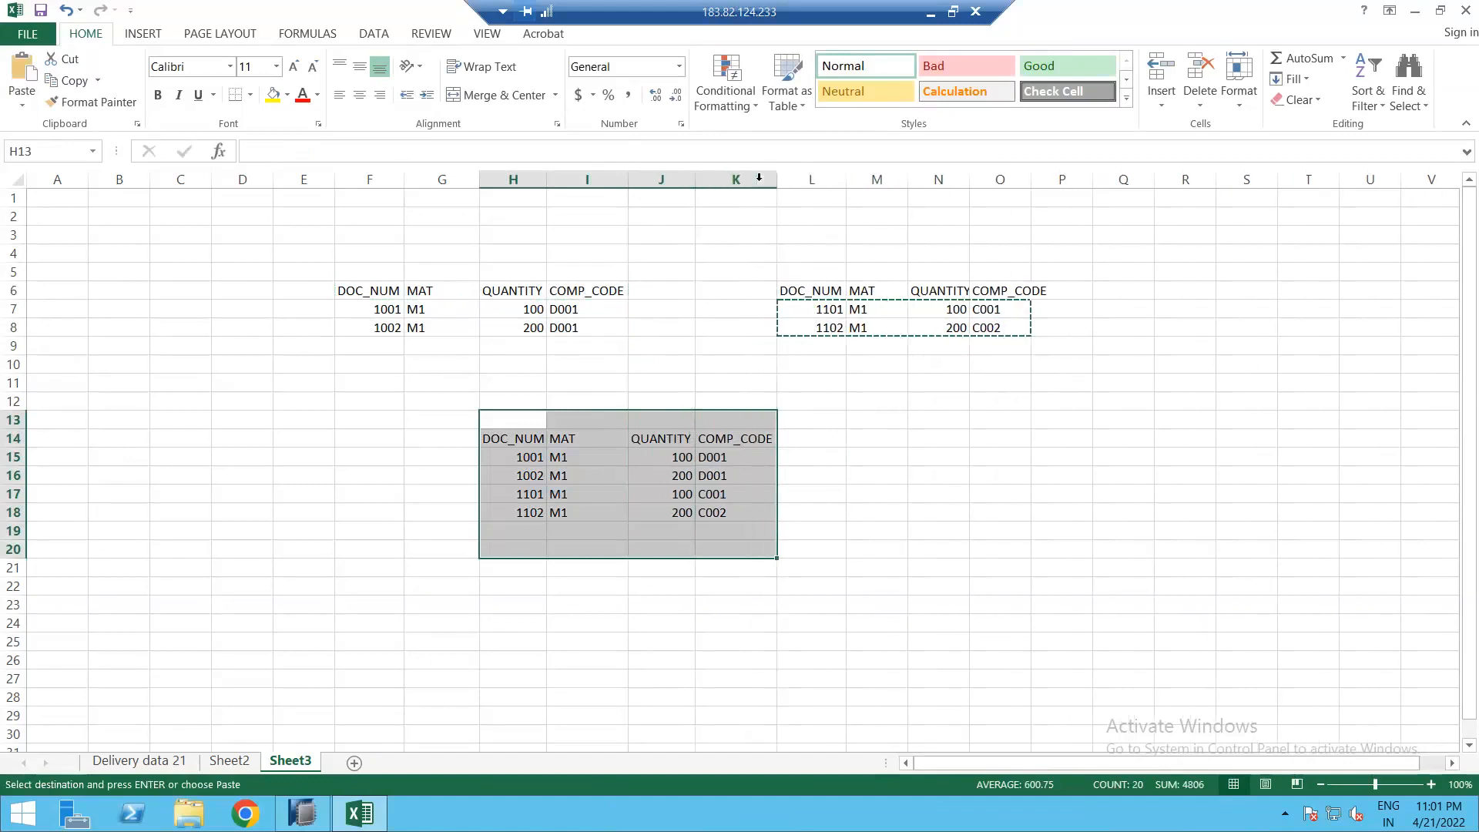
left_click(759, 178)
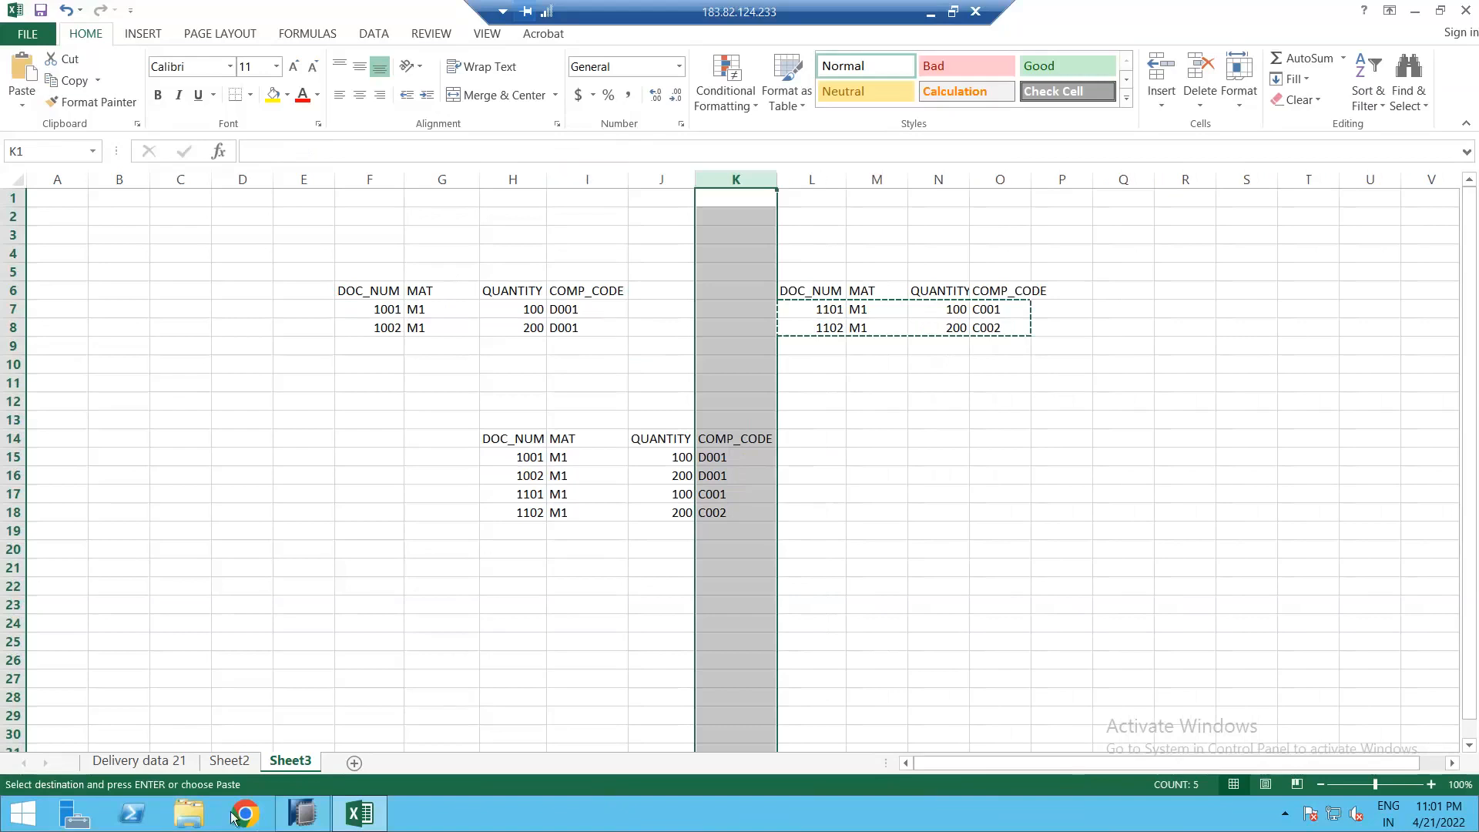
mouse_move(306, 815)
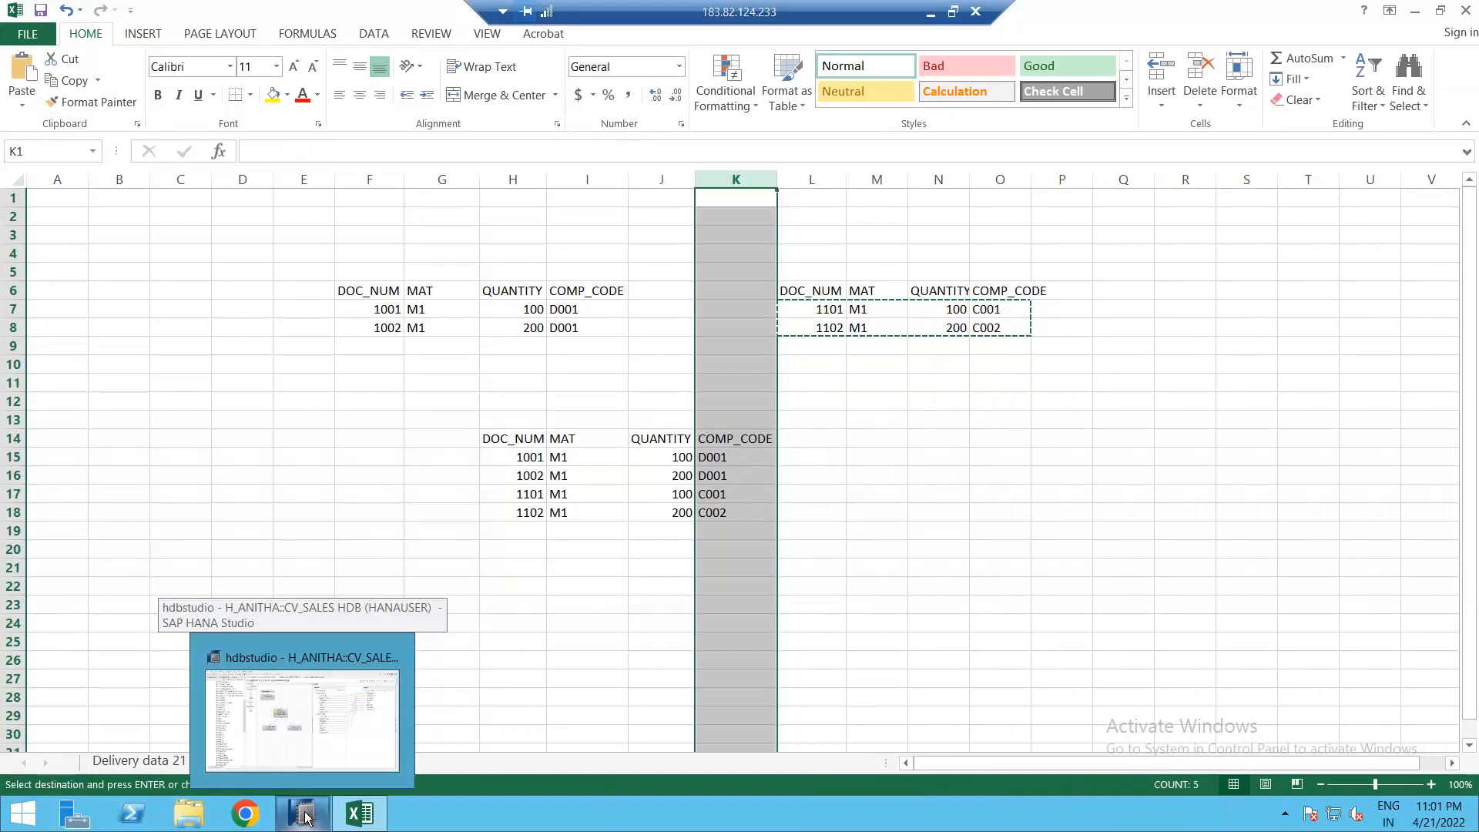
Step: Connect Union_1 into the Aggregation node and add all Union_1 columns to the output
left_click(306, 814)
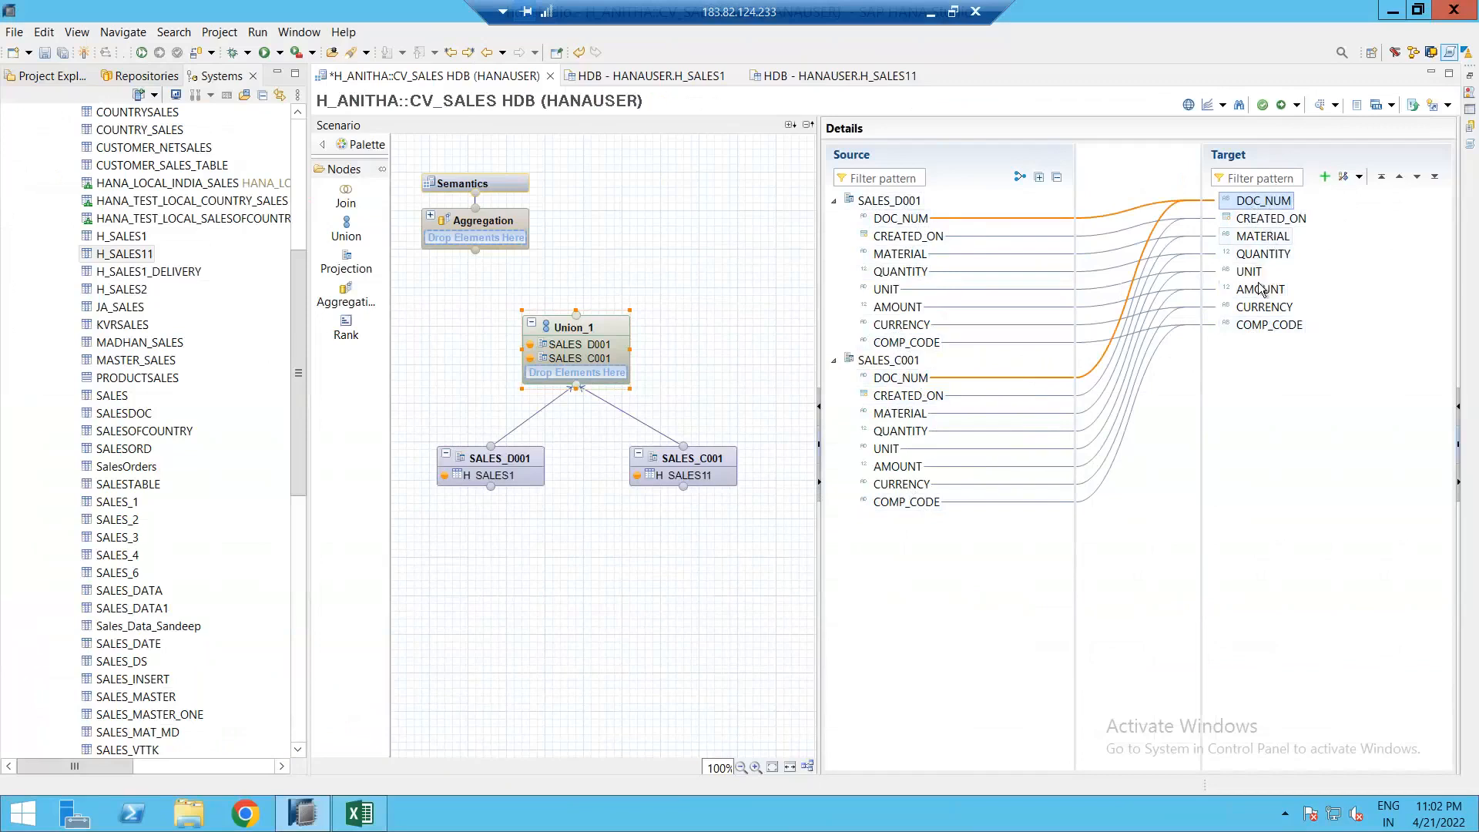
mouse_move(619, 334)
left_click_drag(644, 322, 502, 231)
left_click(502, 231)
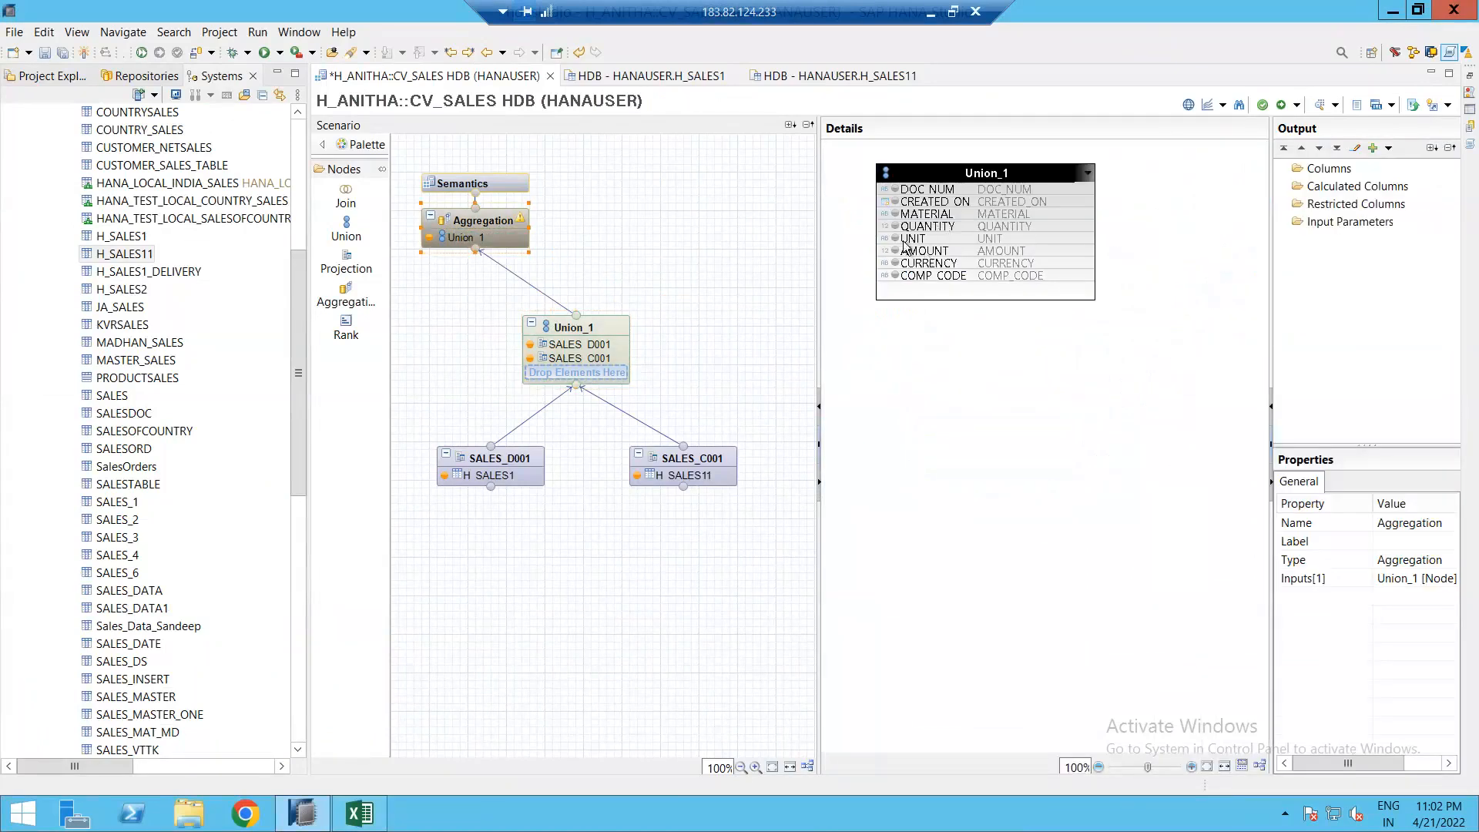
right_click(930, 176)
left_click(971, 226)
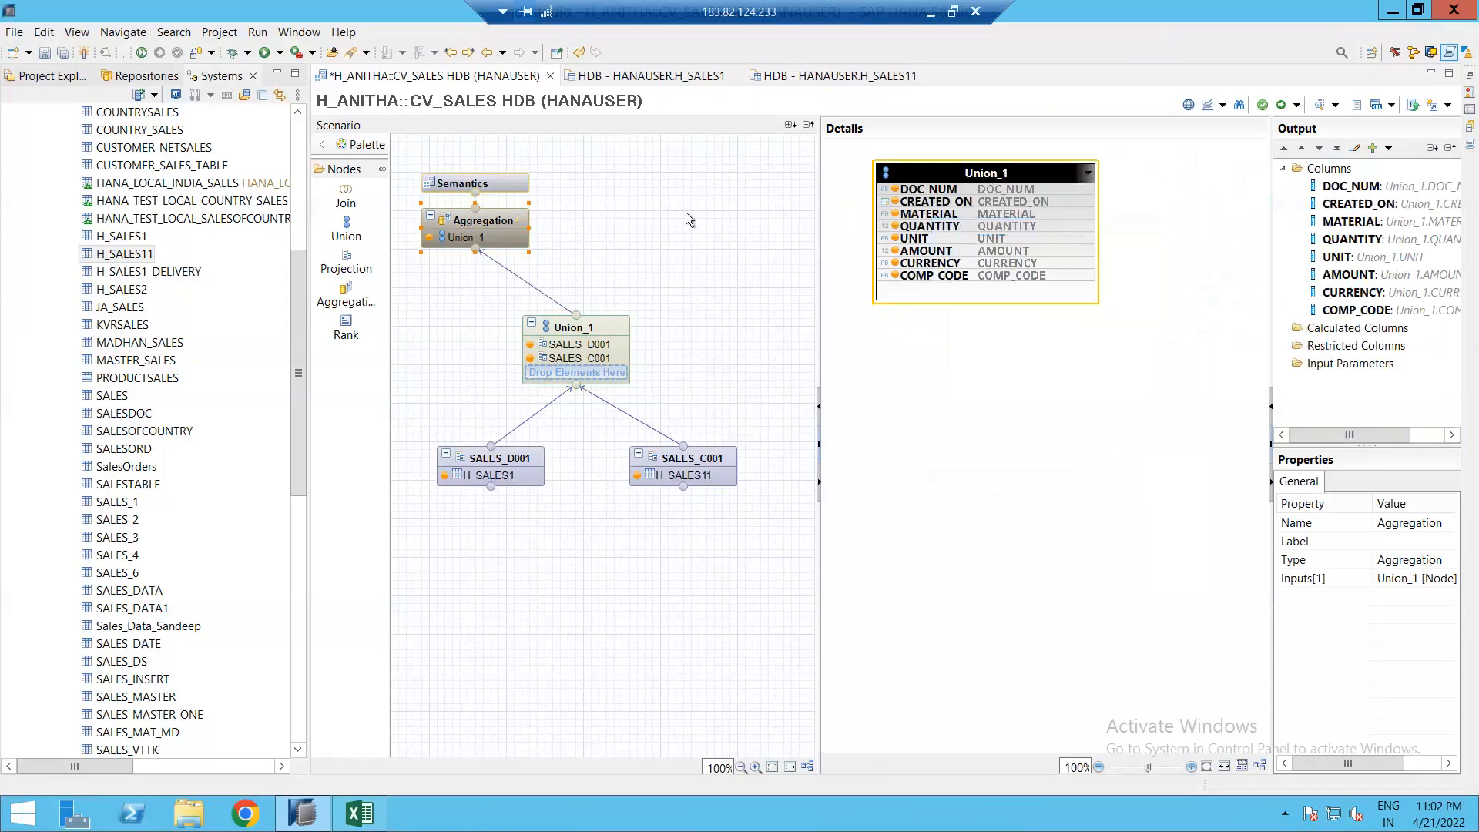
Step: Set the view's Apply Privileges to blank, then save, activate and check the job log
left_click(508, 185)
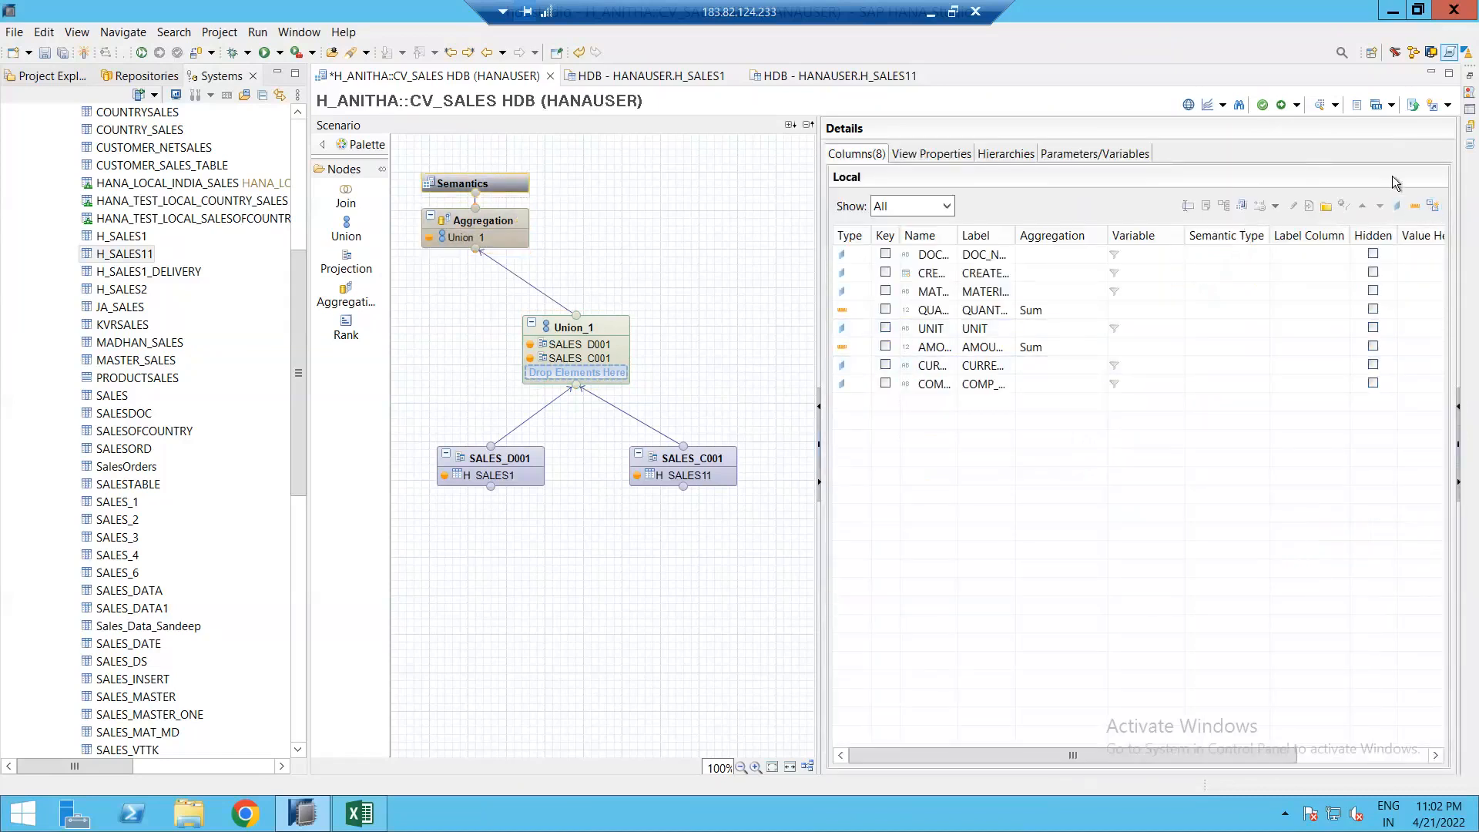
left_click(953, 157)
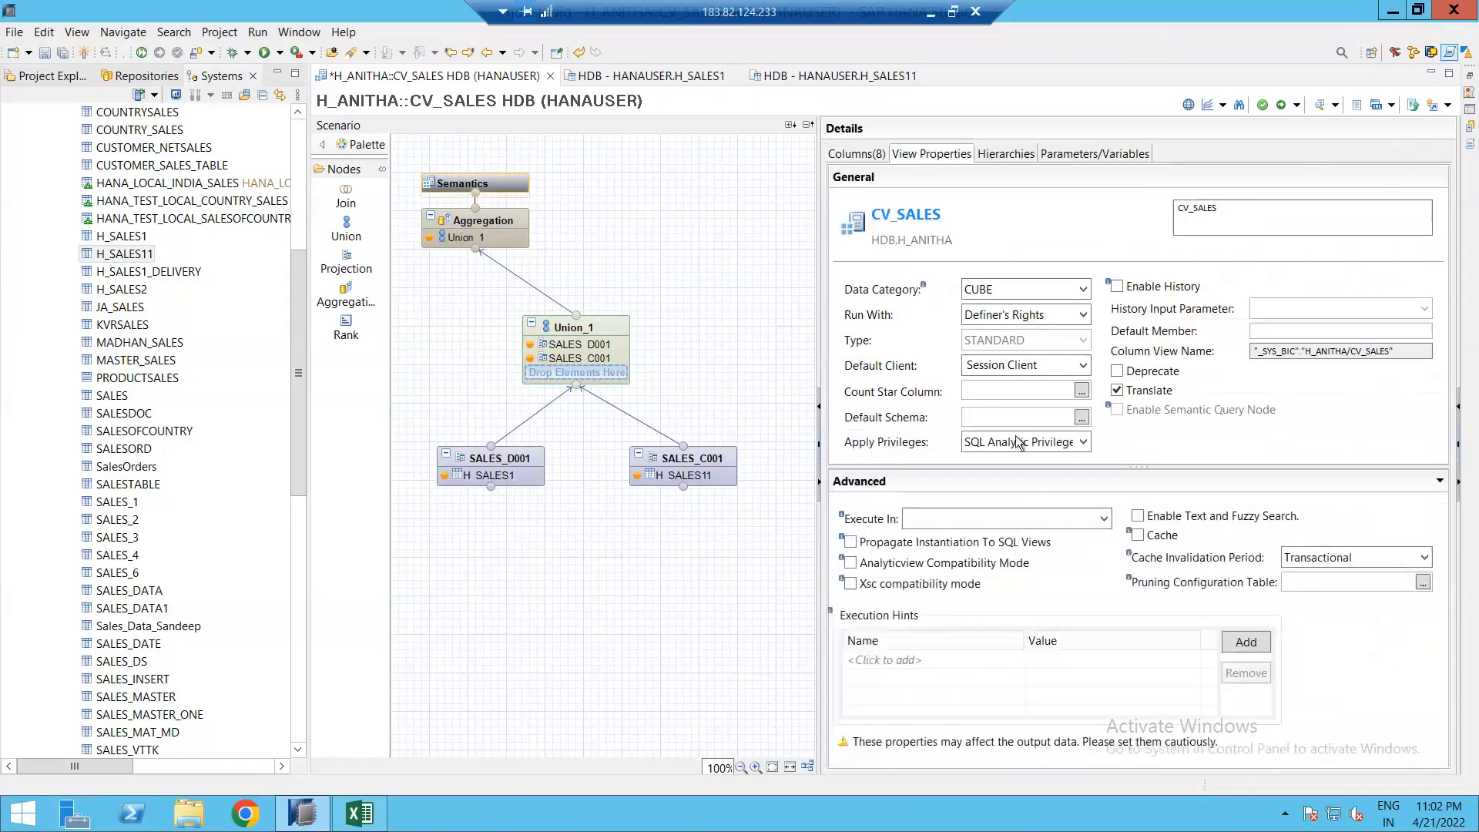
left_click(1014, 443)
left_click(967, 454)
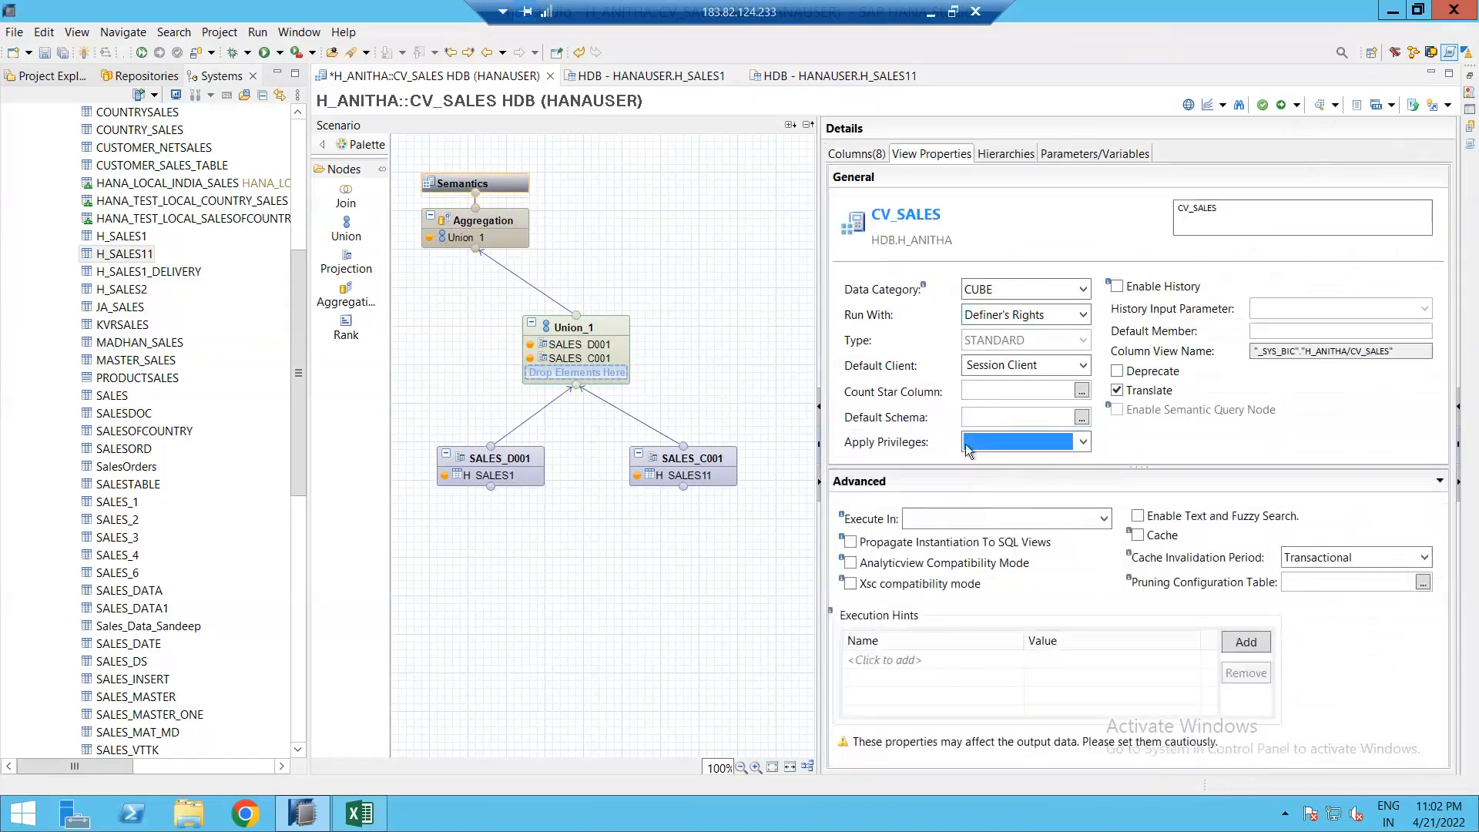
left_click(1282, 106)
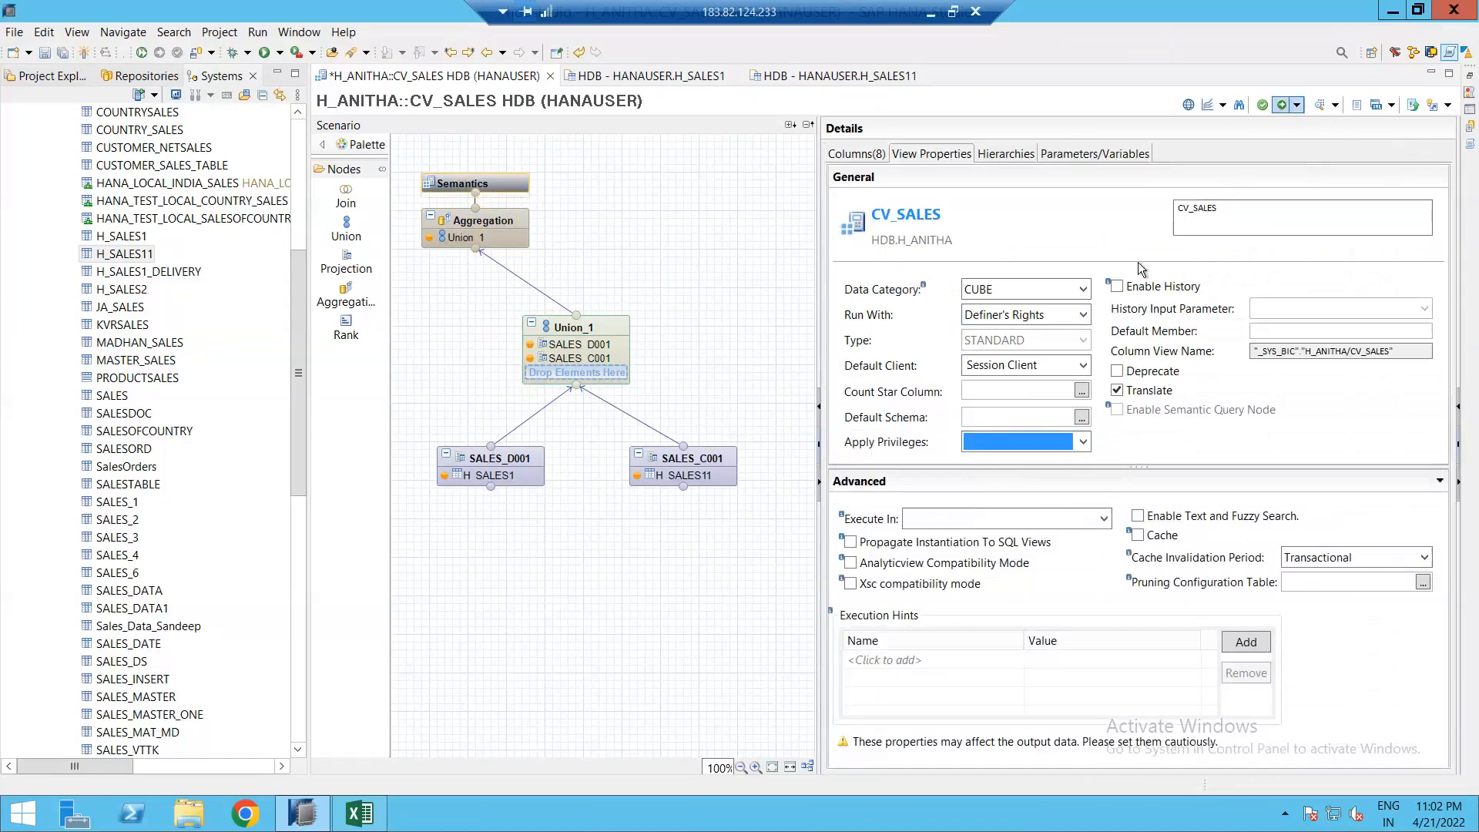
left_click(1468, 96)
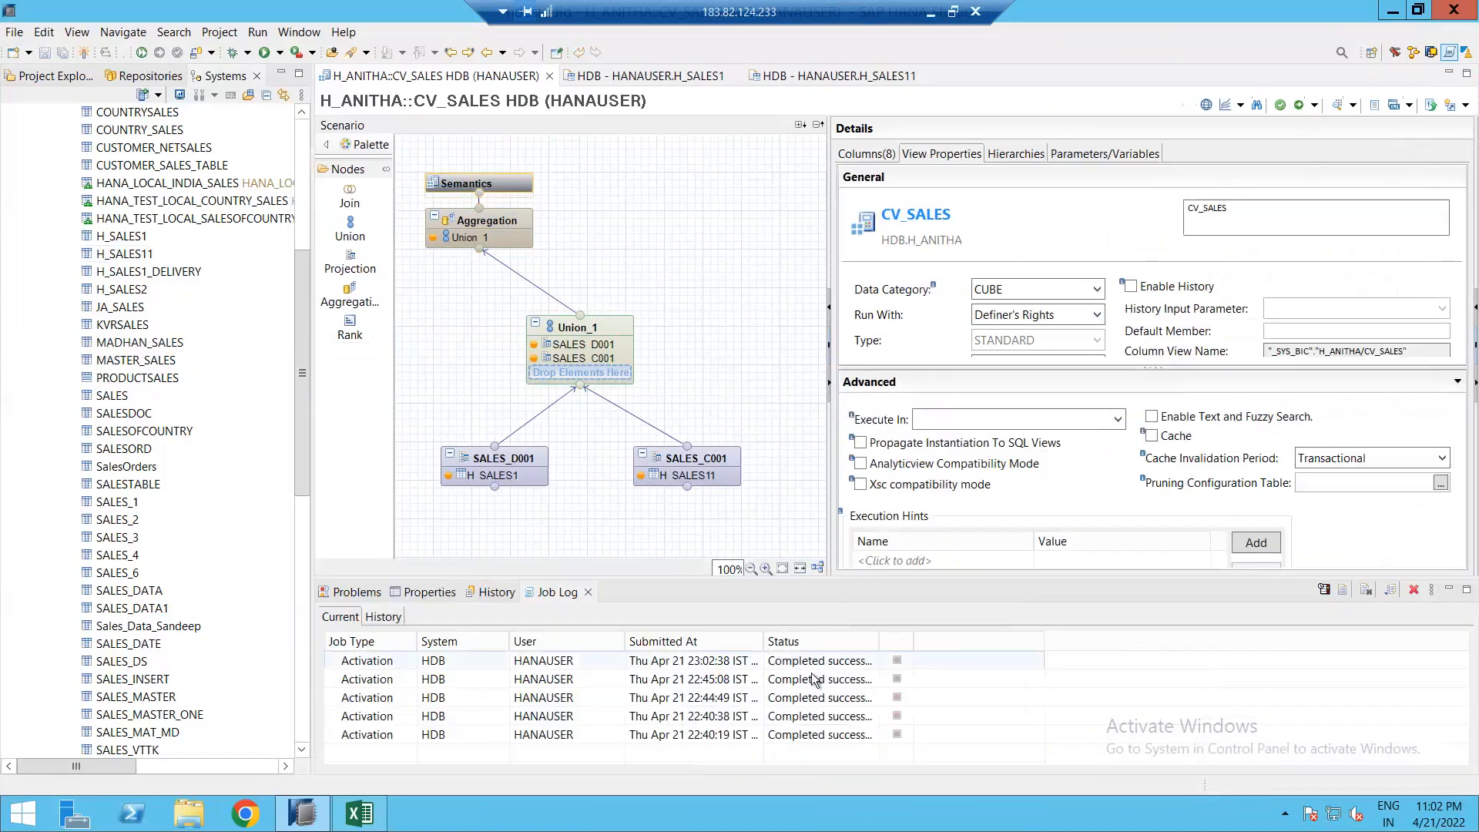
Step: Preview CV_SALES raw data and review its C001 and D001 sales rows
left_click(1334, 110)
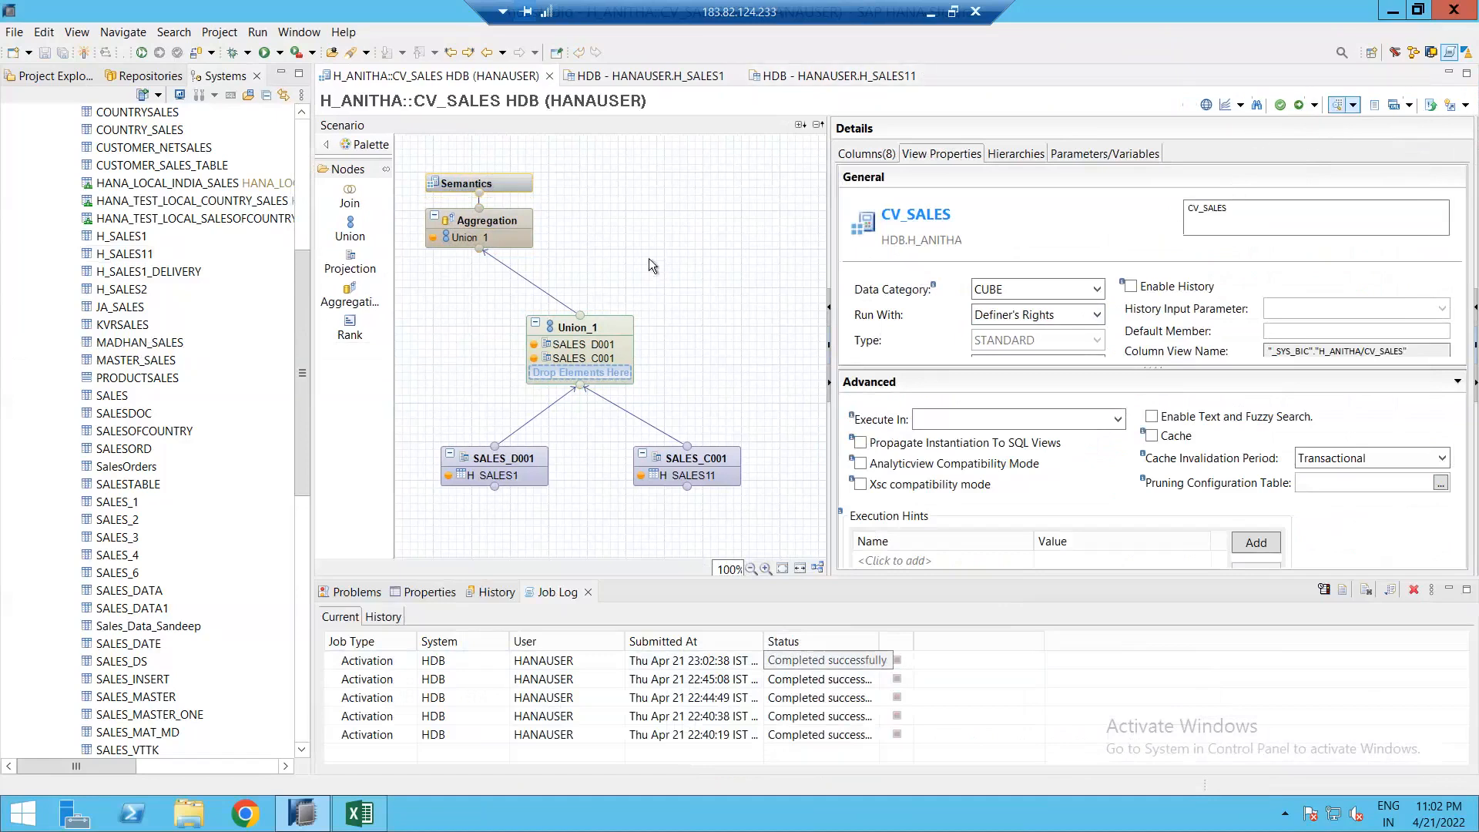
left_click(526, 103)
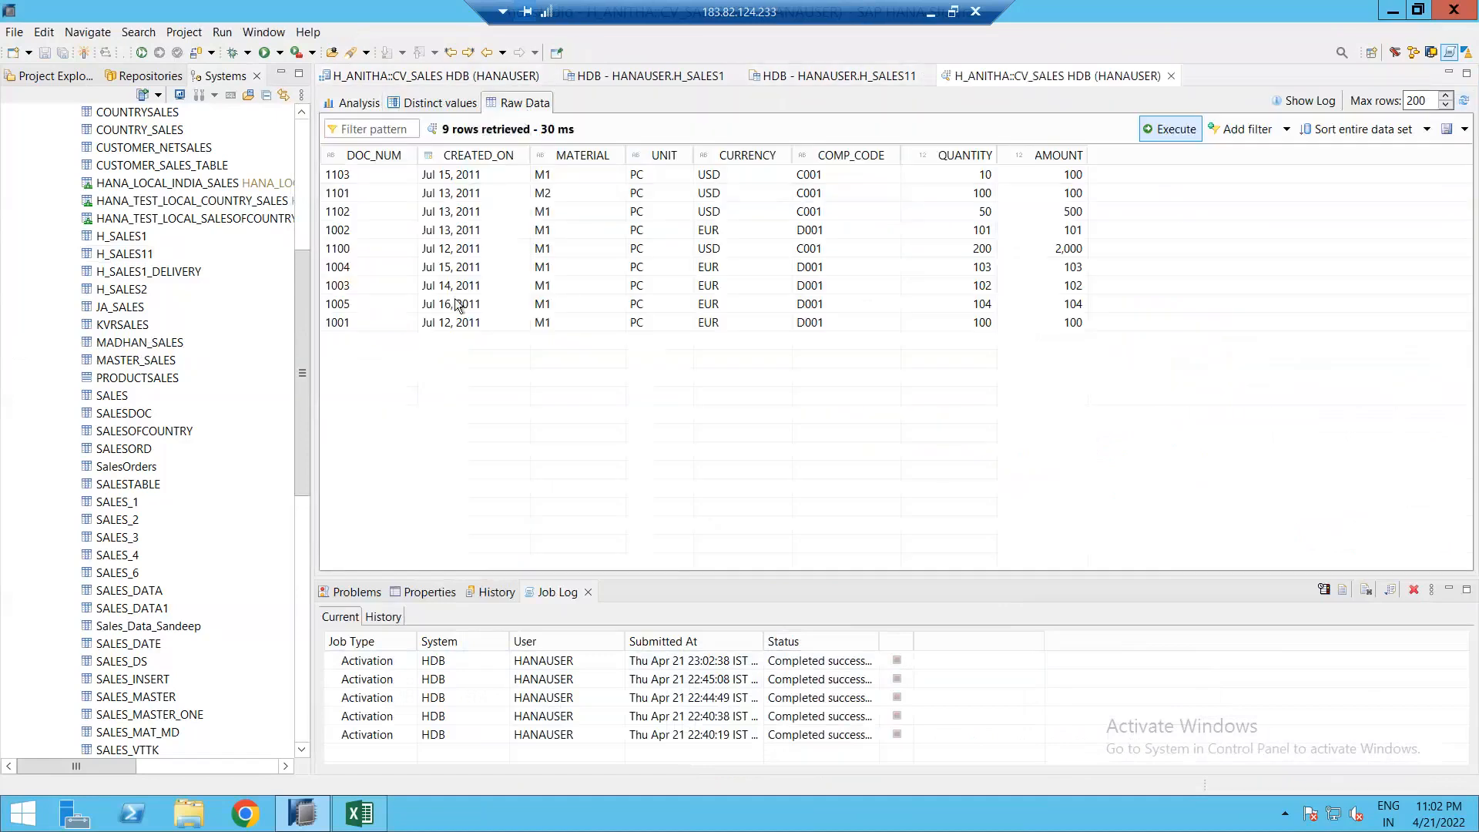
left_click(841, 179)
left_click(839, 213)
left_click(816, 232)
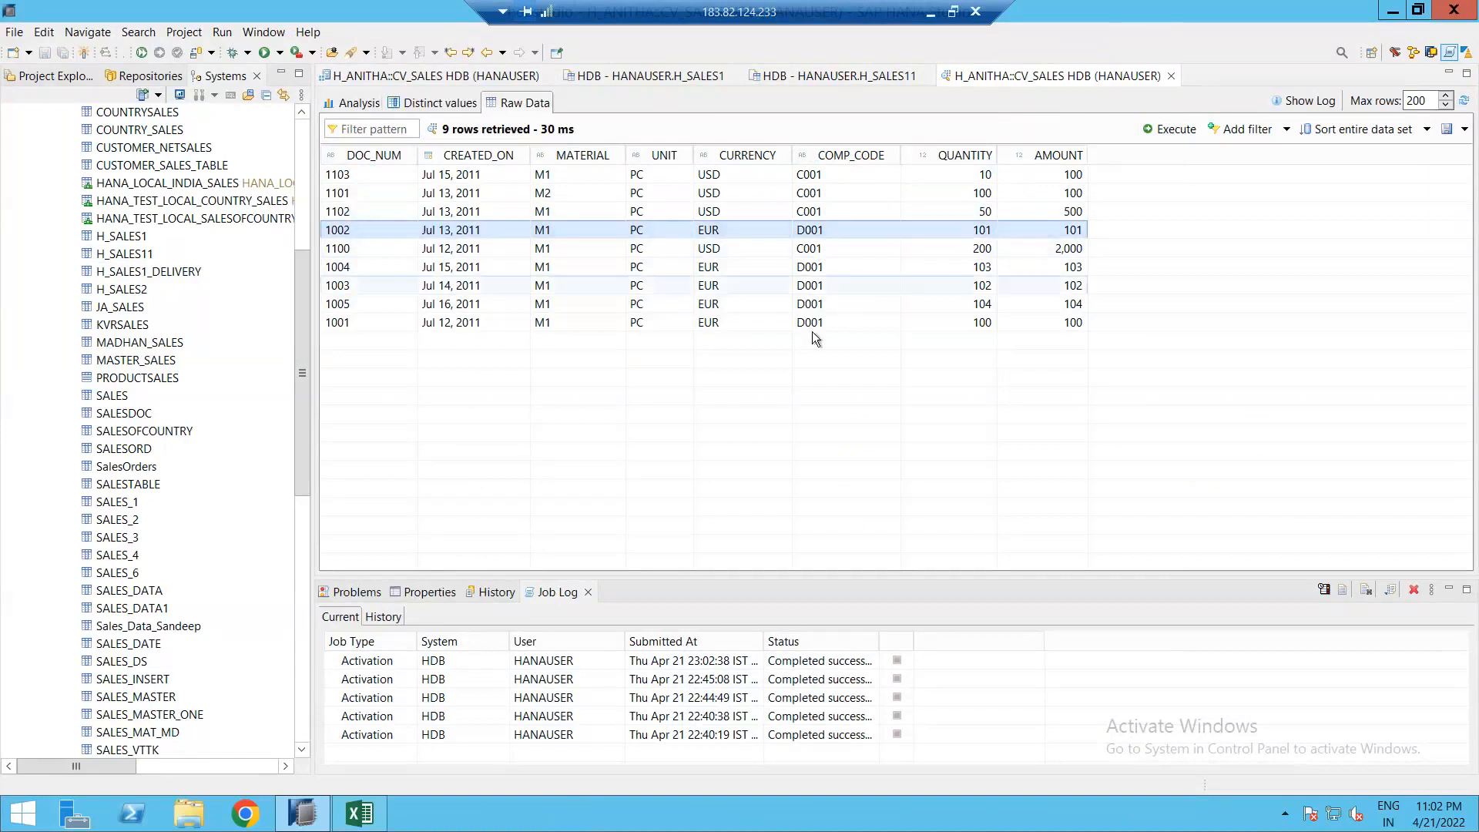
left_click(808, 287)
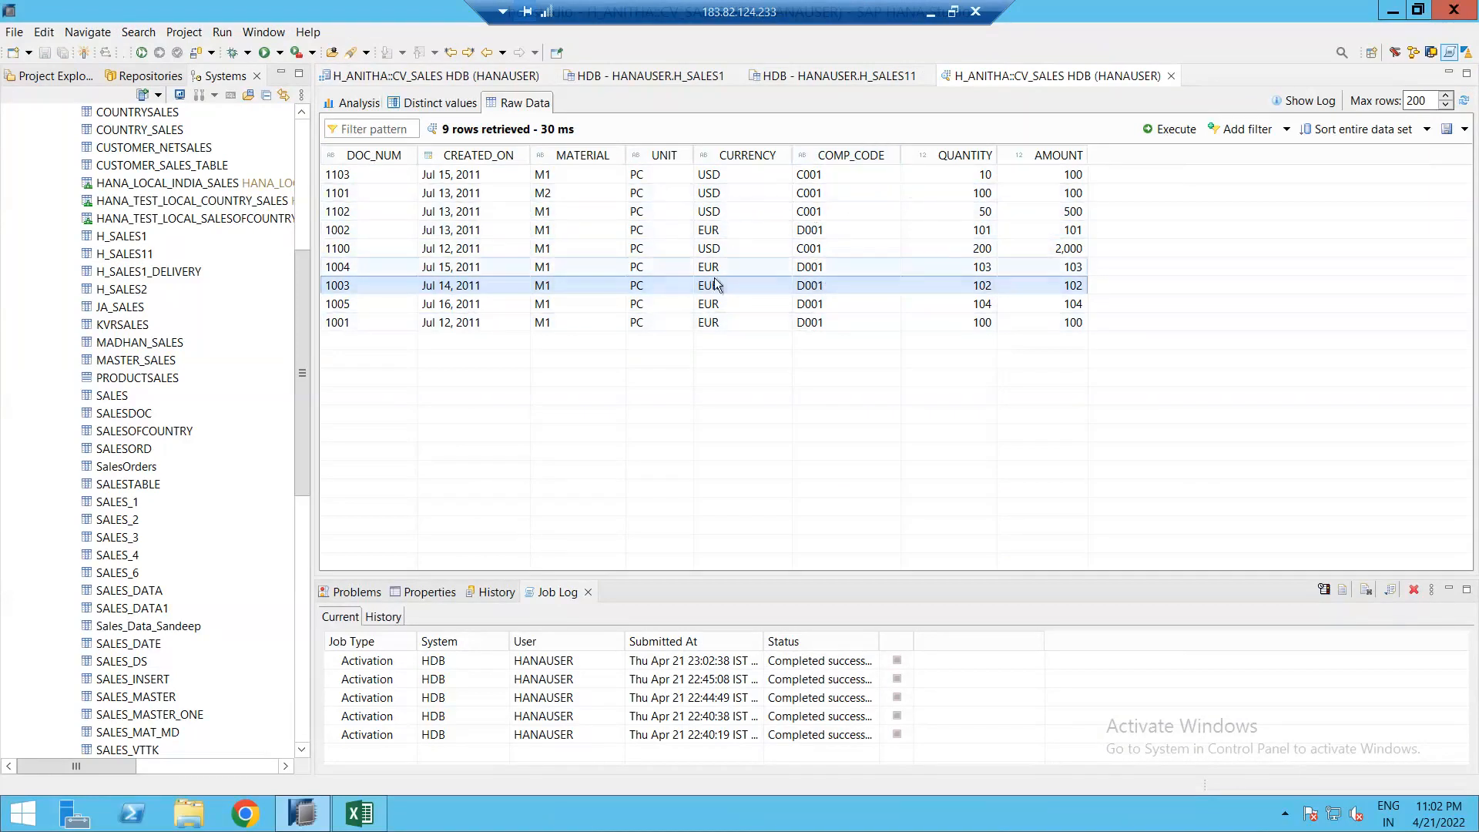
Step: Filter the preview on COMP_CODE, first for D001, then for C001
left_click(1246, 131)
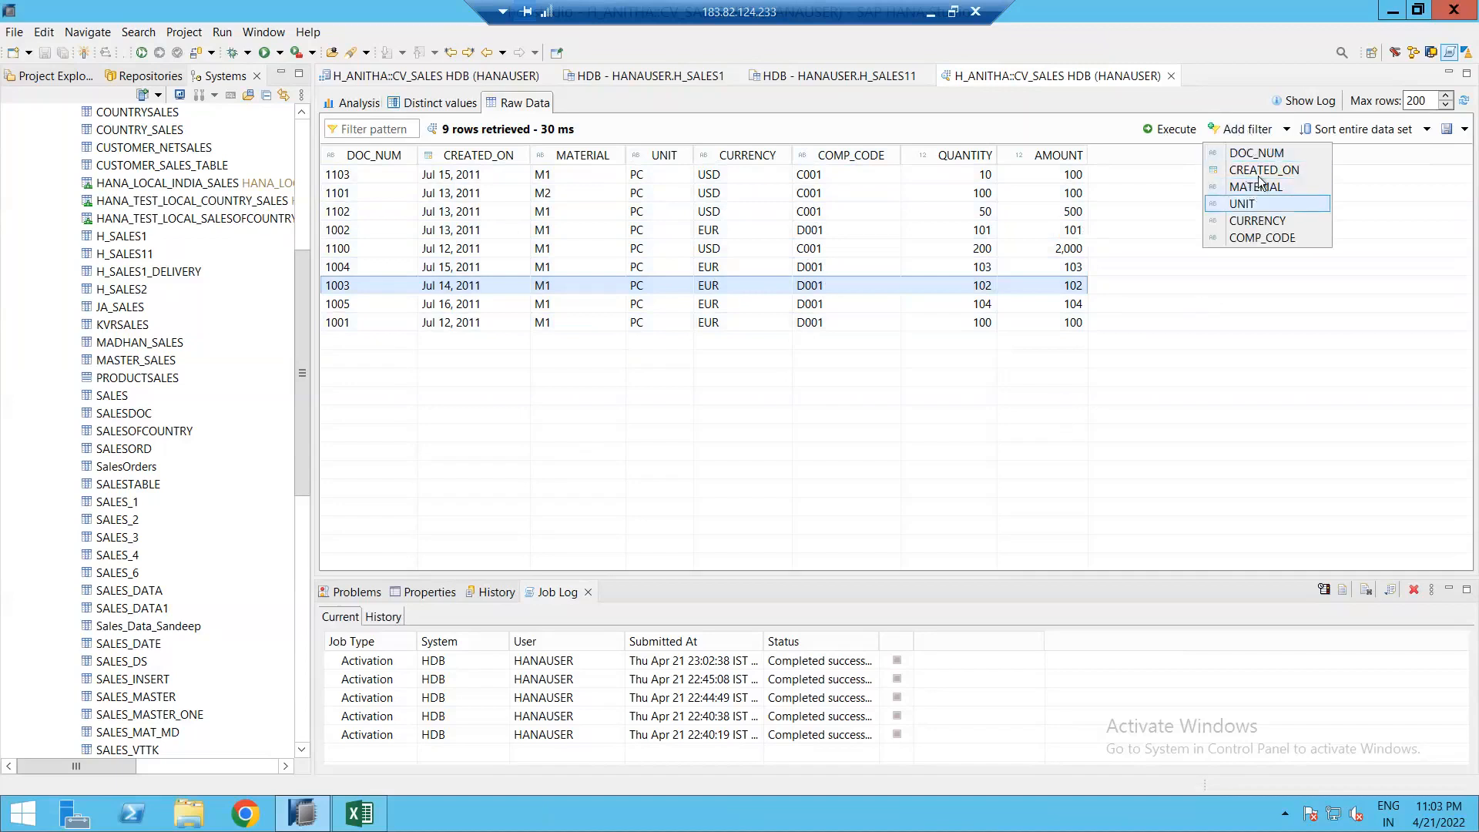
left_click(1262, 237)
left_click(1340, 176)
type("D001")
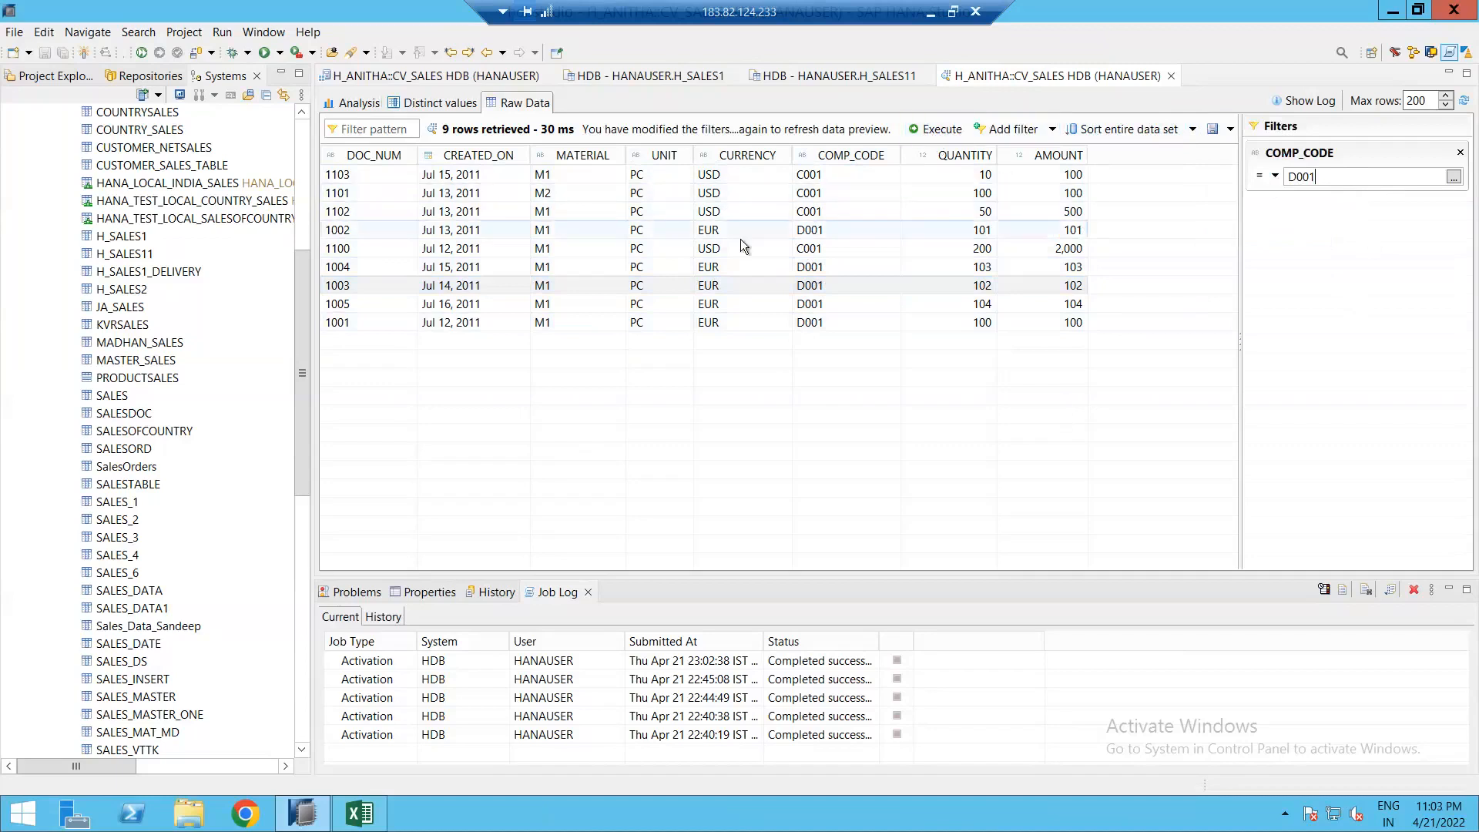
left_click(938, 138)
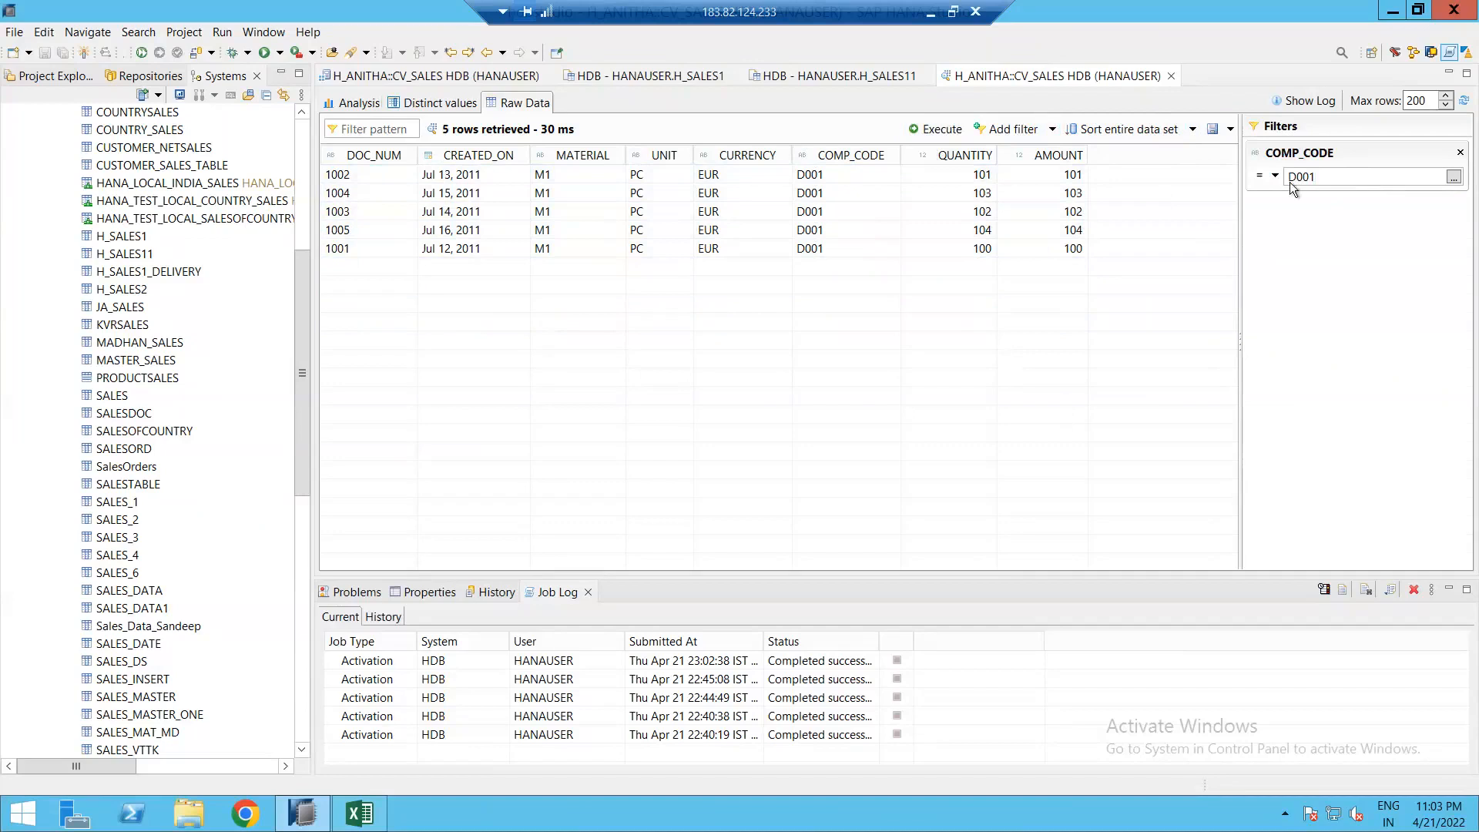
type("C")
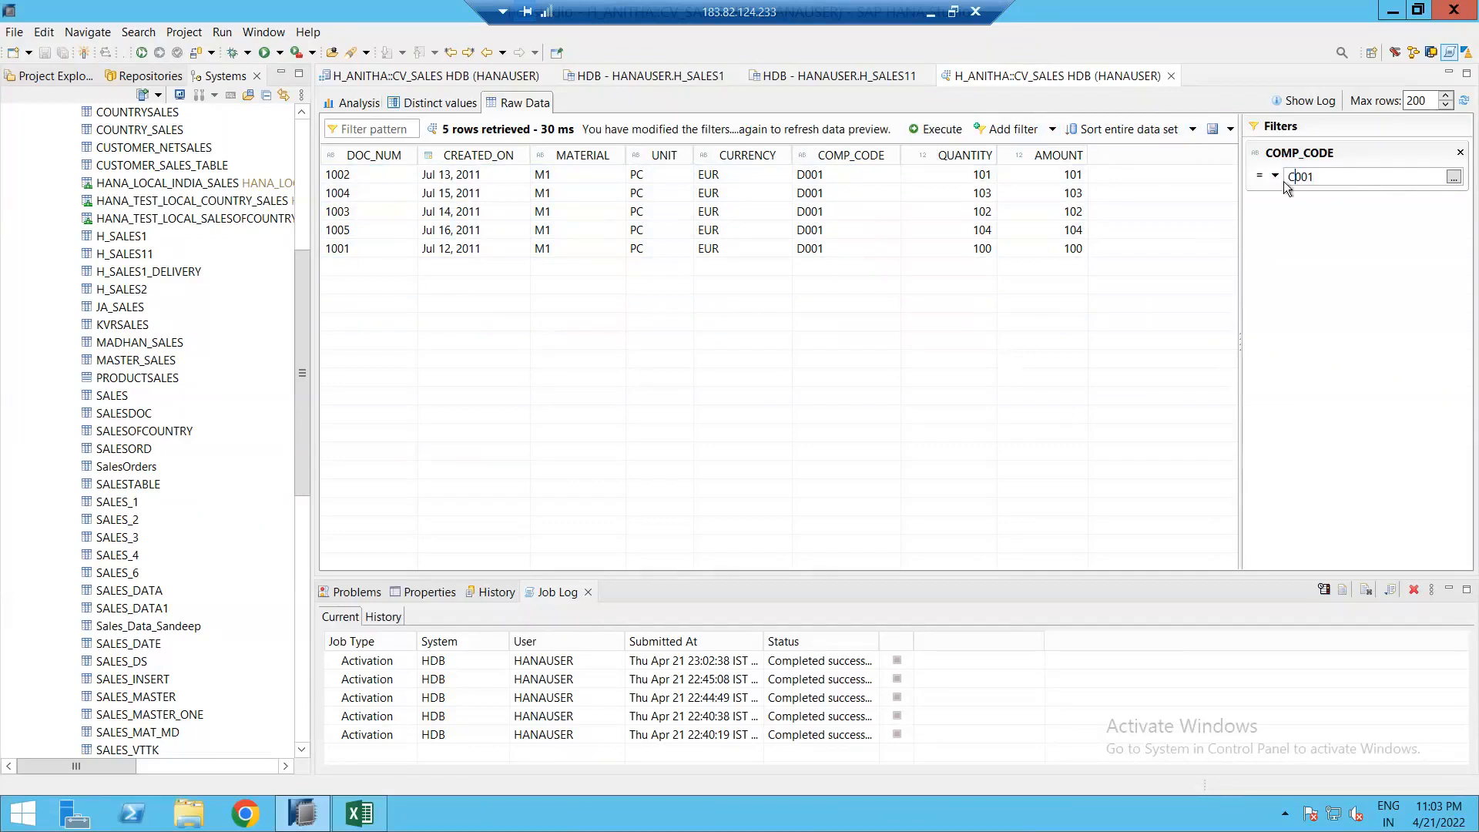
left_click(927, 134)
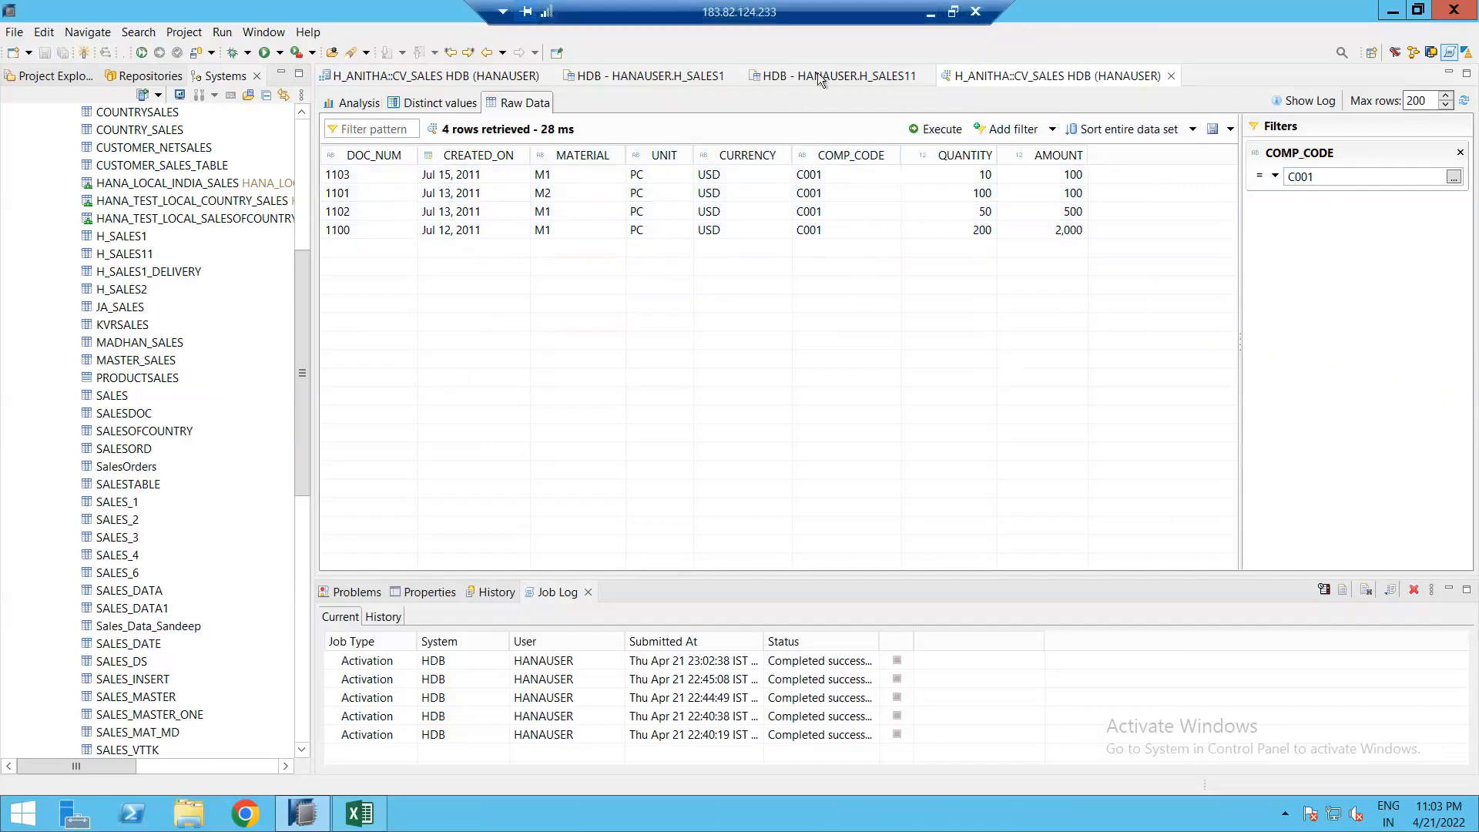
Step: Auto-layout the CV_SALES diagram and inspect Union_1's SALES_D001 and SALES_C001 DOC_NUM mappings
left_click(431, 76)
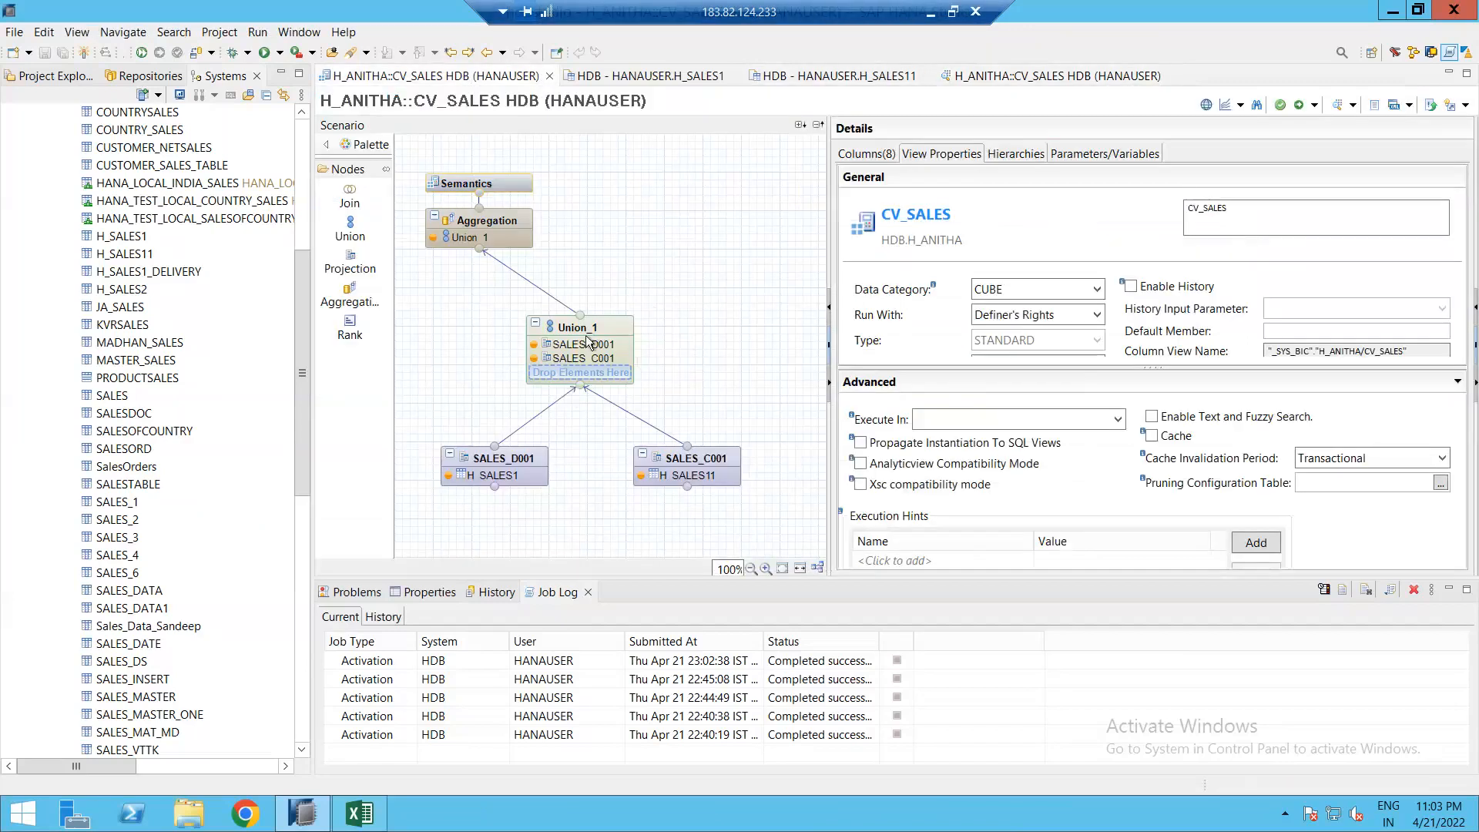
left_click(817, 567)
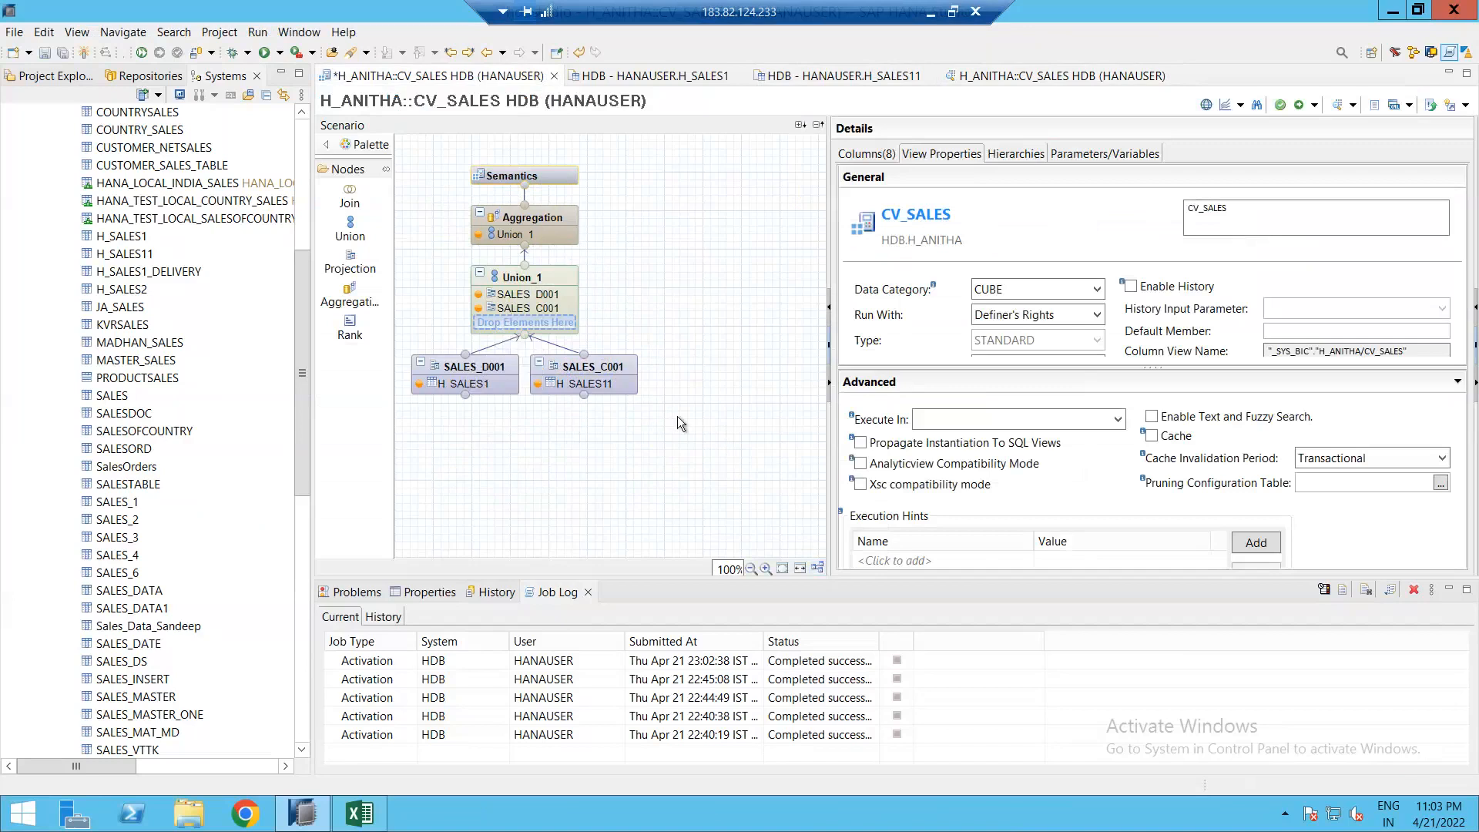
mouse_move(543, 279)
left_click(531, 302)
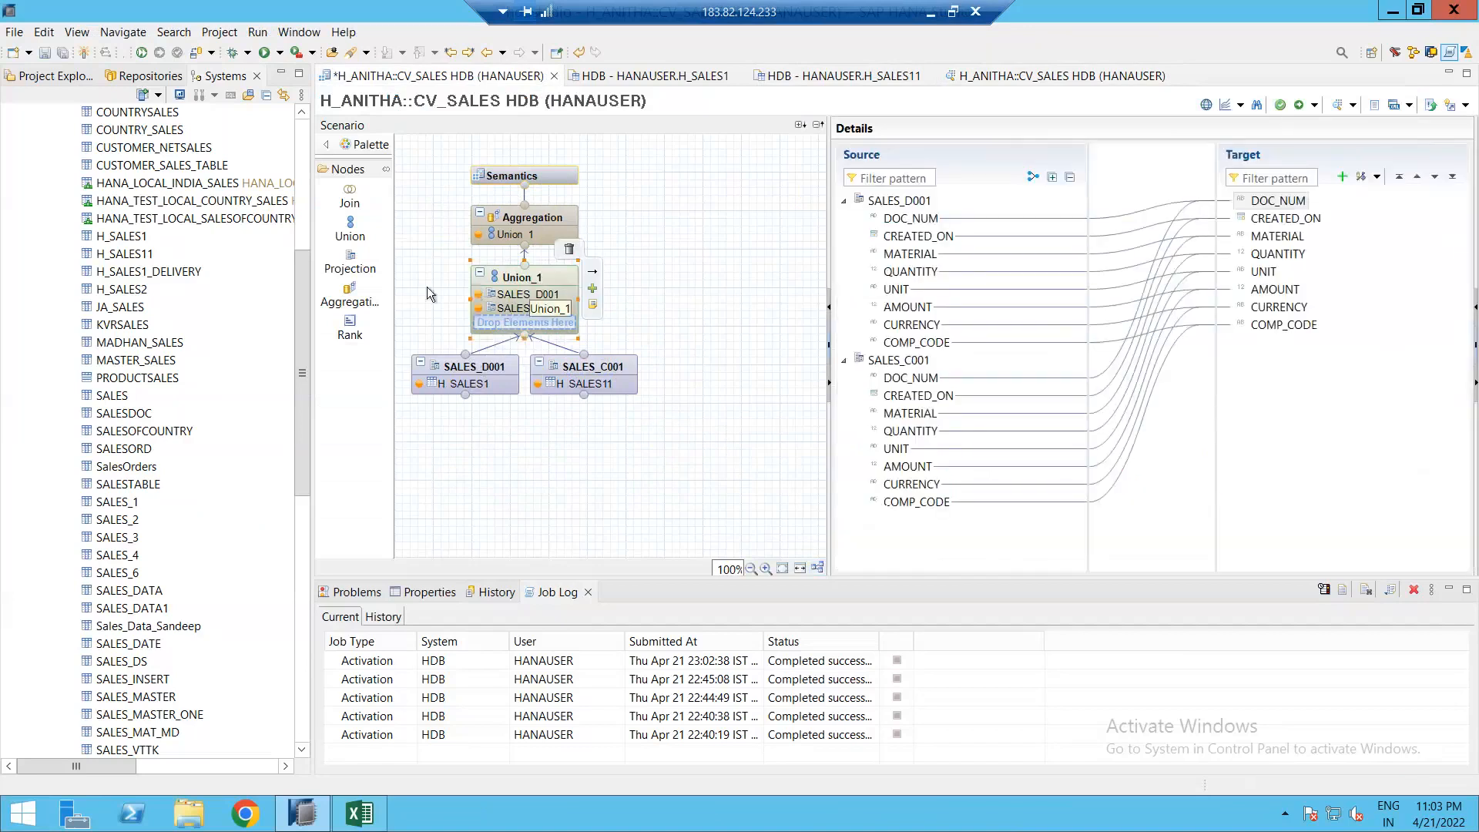
left_click(354, 256)
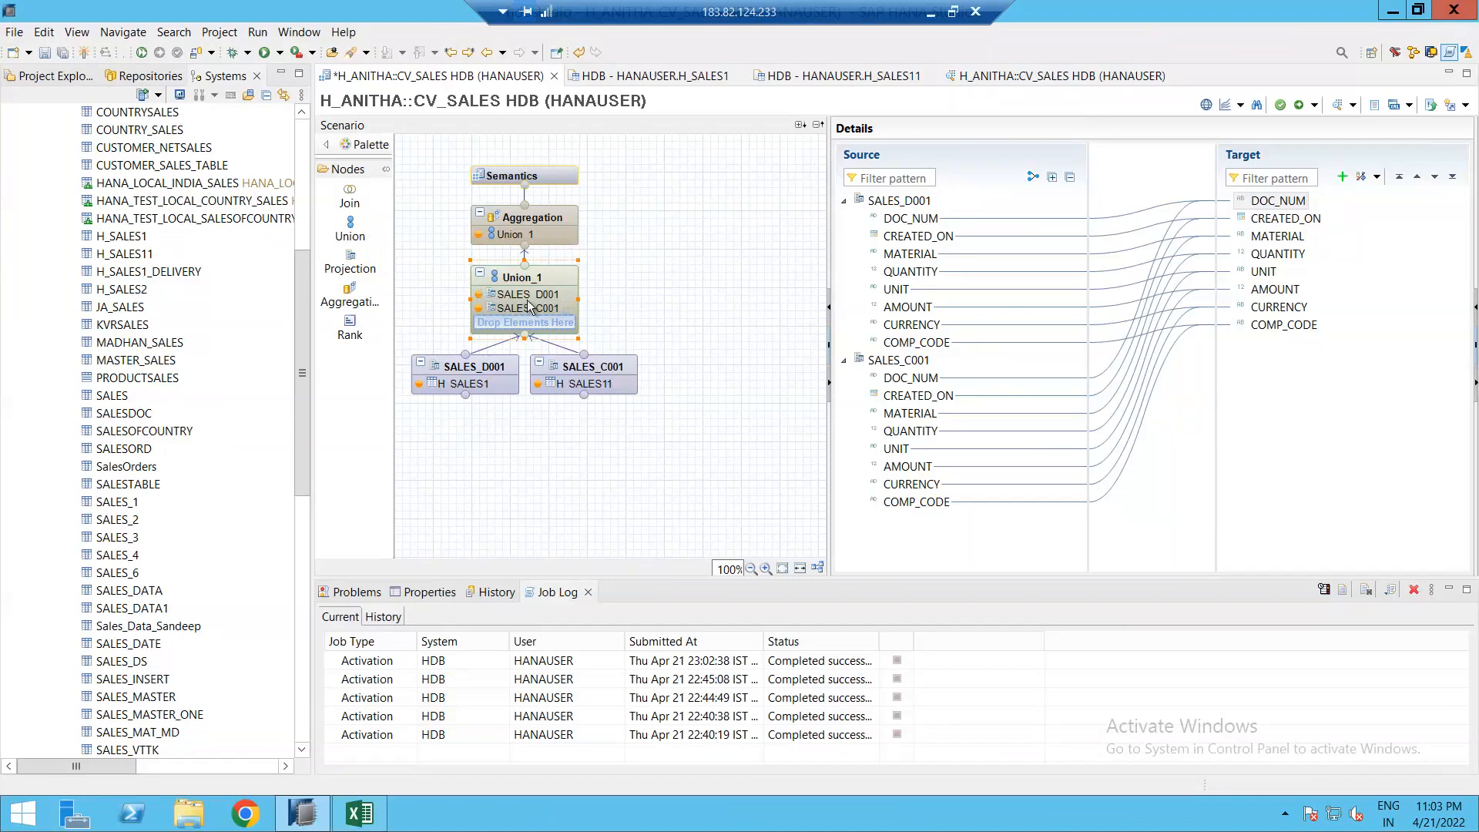
left_click(930, 219)
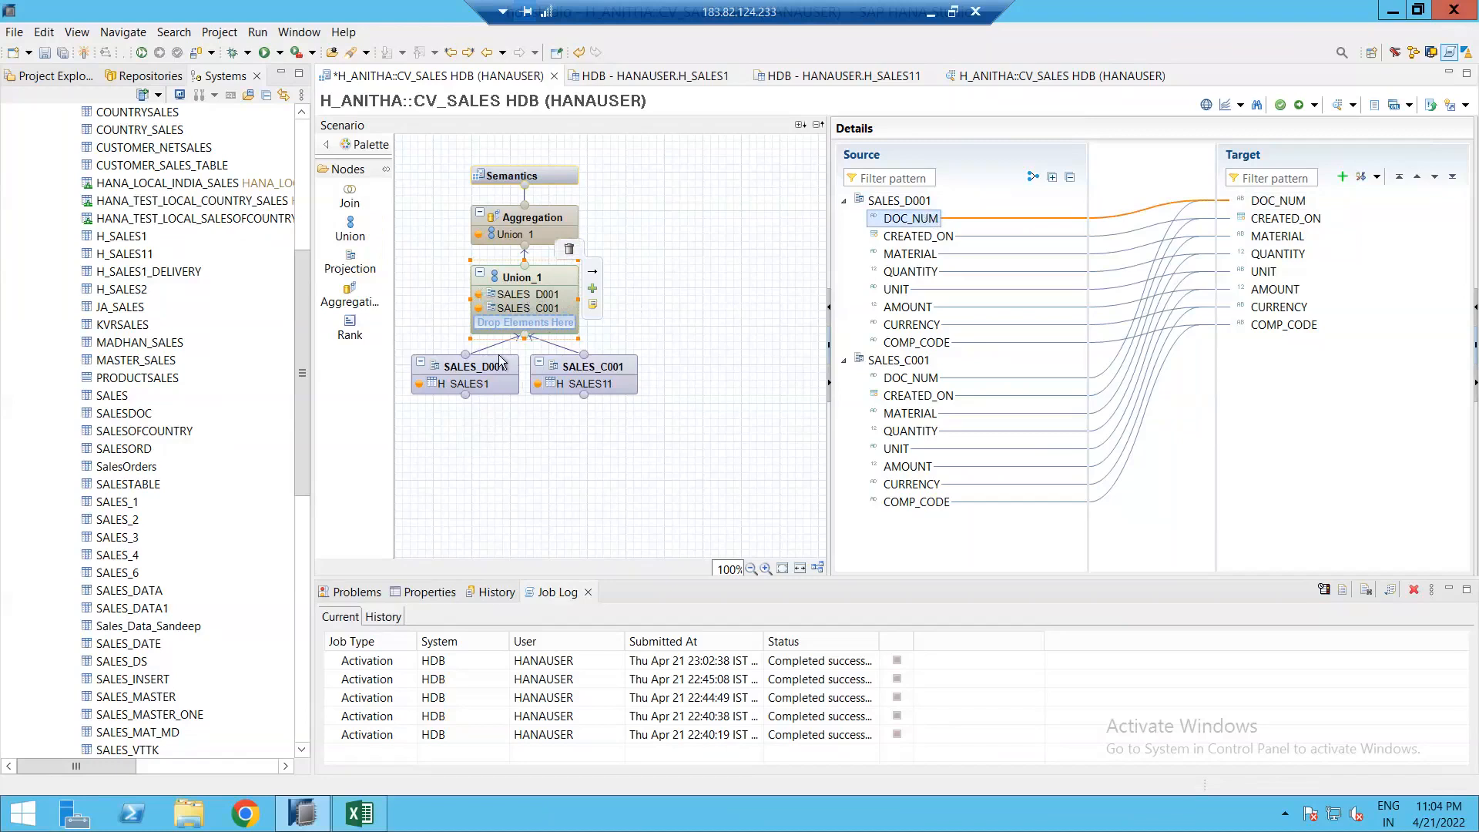
left_click(912, 377)
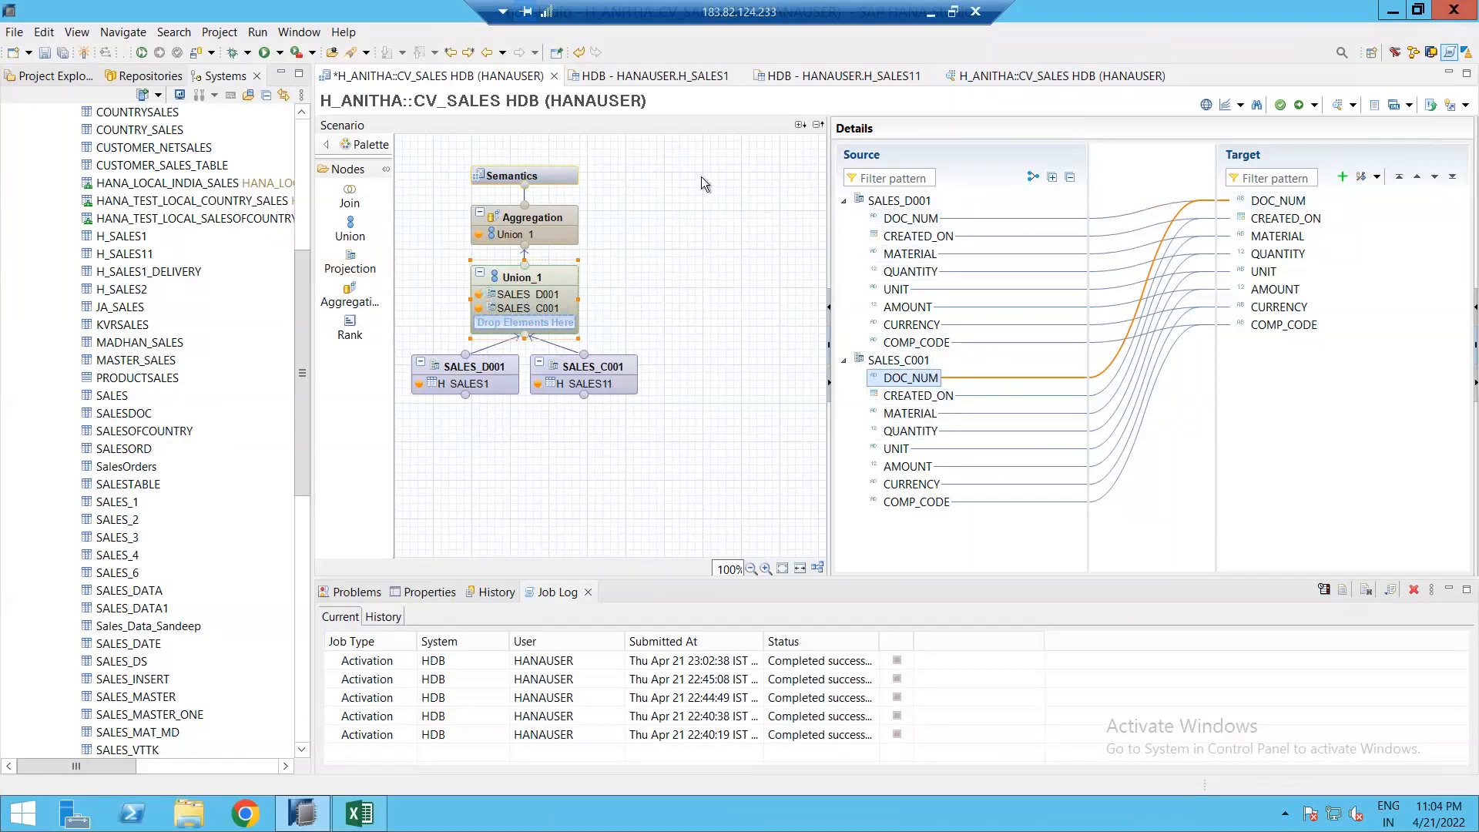
left_click(373, 815)
left_click(240, 761)
left_click(555, 269)
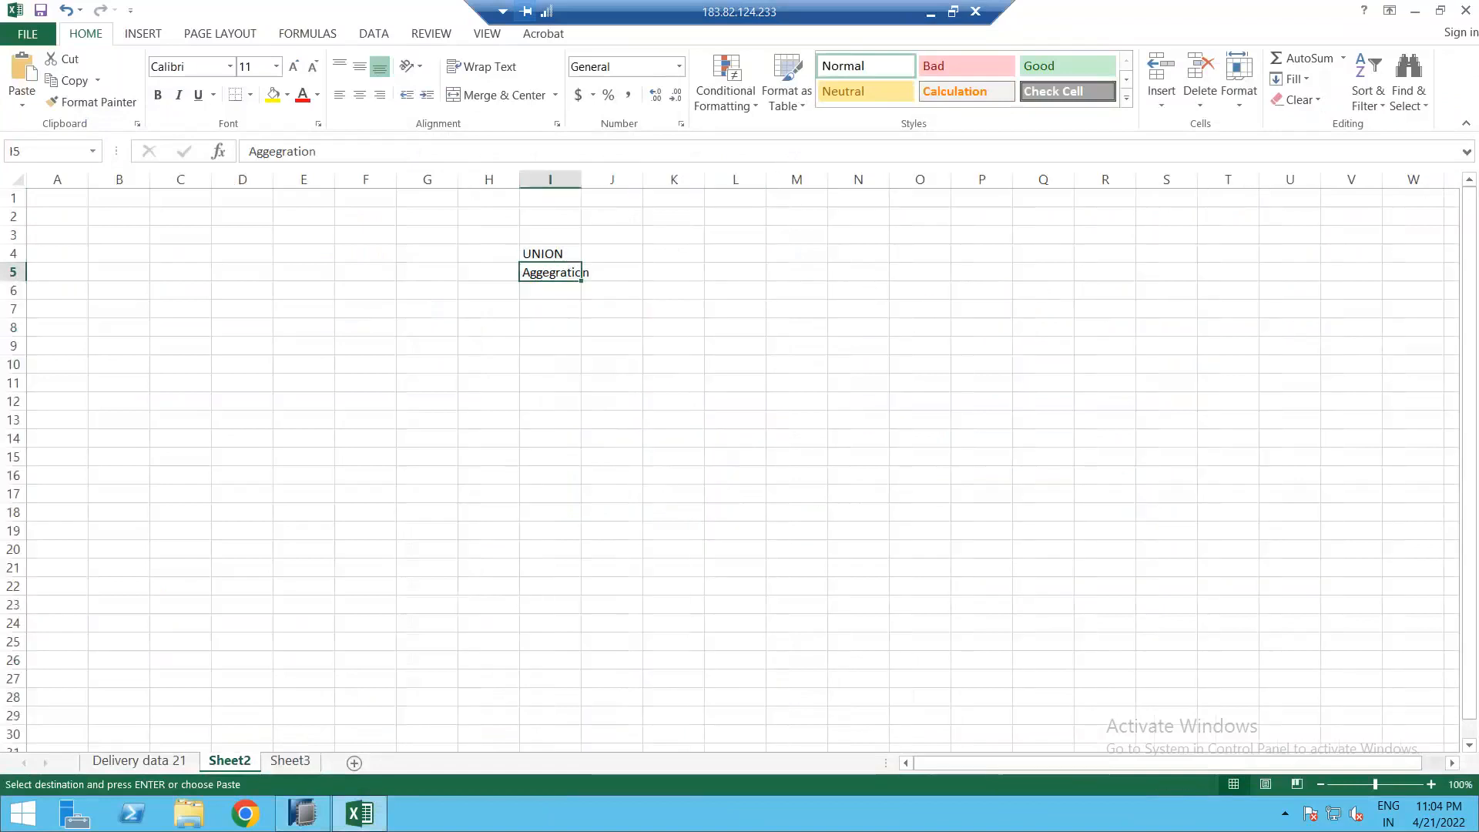
key("alt+Tab")
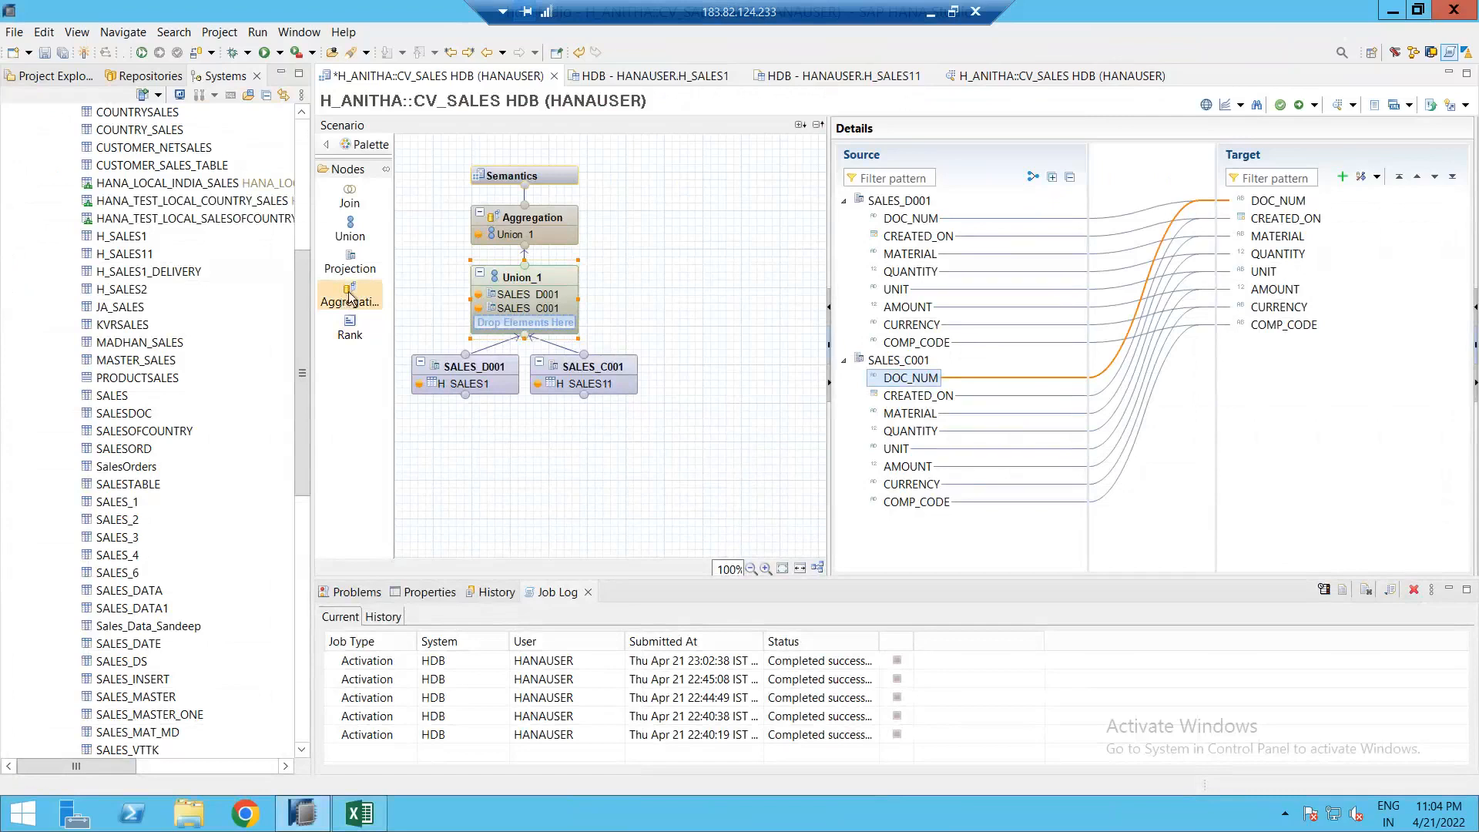
Step: Move CREATED_ON within the Aggregation output columns, then save and activate CV_SALES
left_click(531, 224)
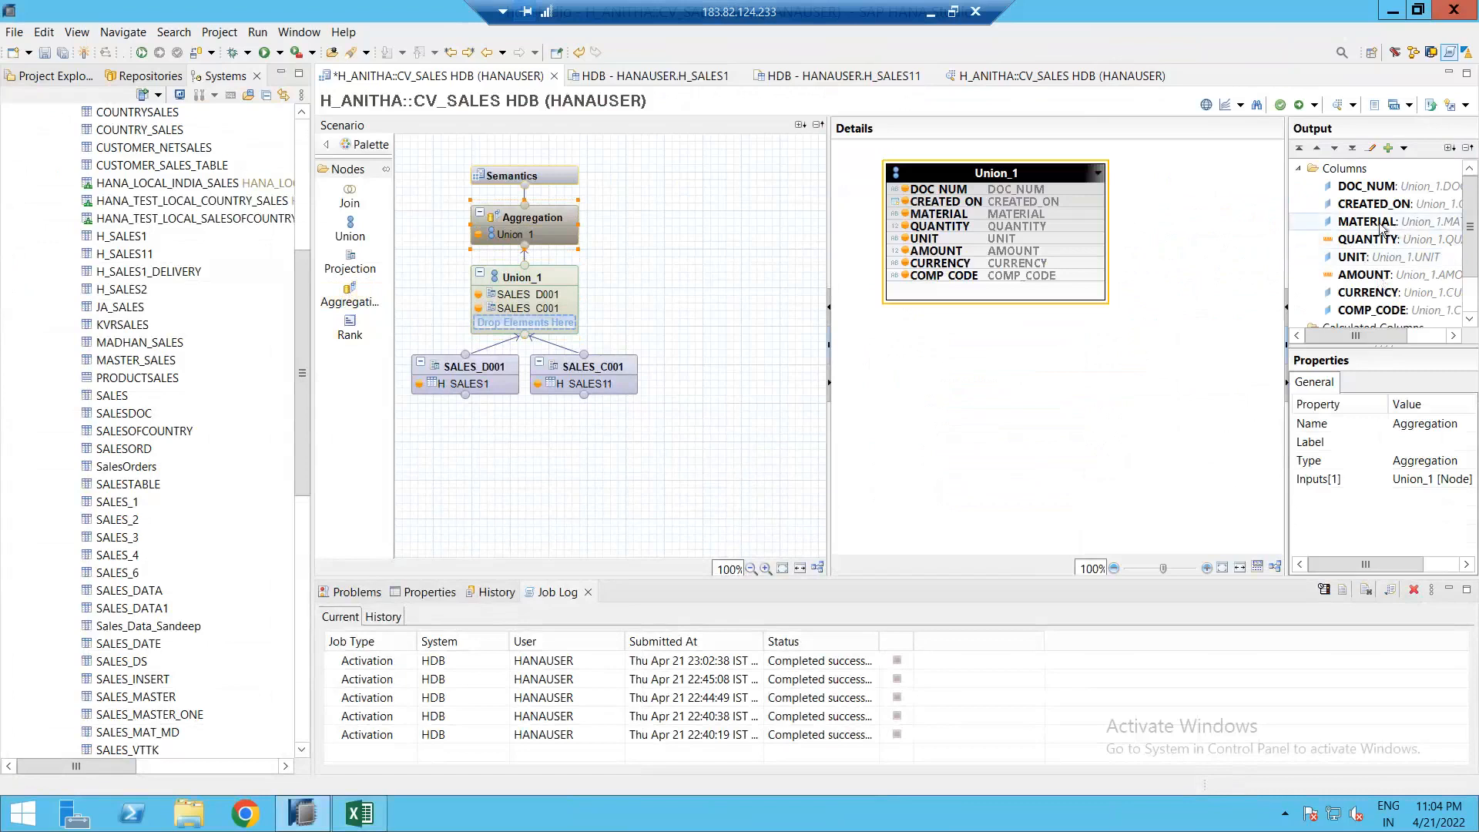
left_click_drag(1353, 209, 1354, 245)
left_click(552, 76)
key("Escape")
left_click(1300, 105)
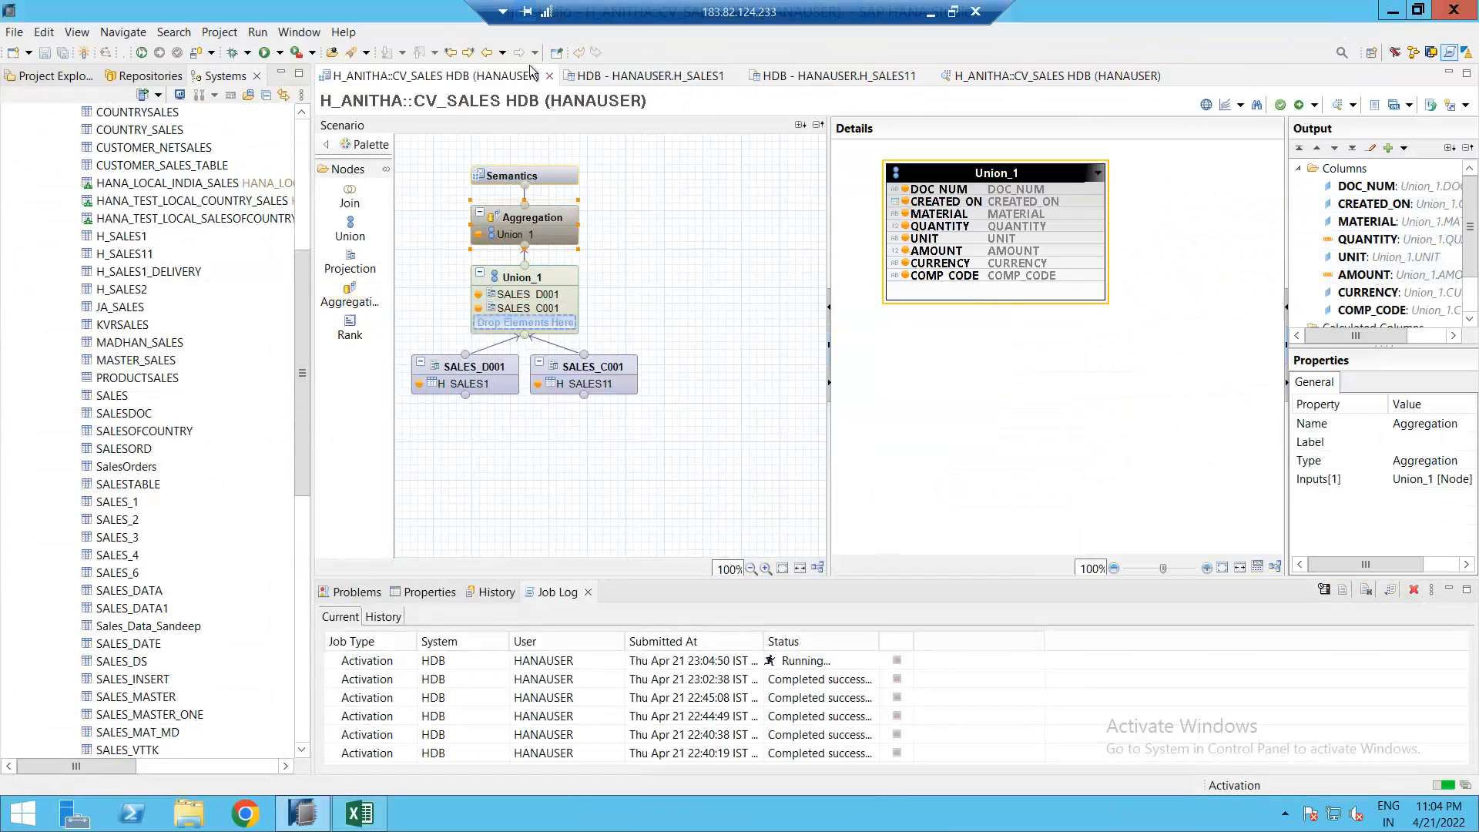
Step: Close the CV_SALES editor and the H_SALES1, H_SALES11 and CV_SALES data previews
left_click(549, 76)
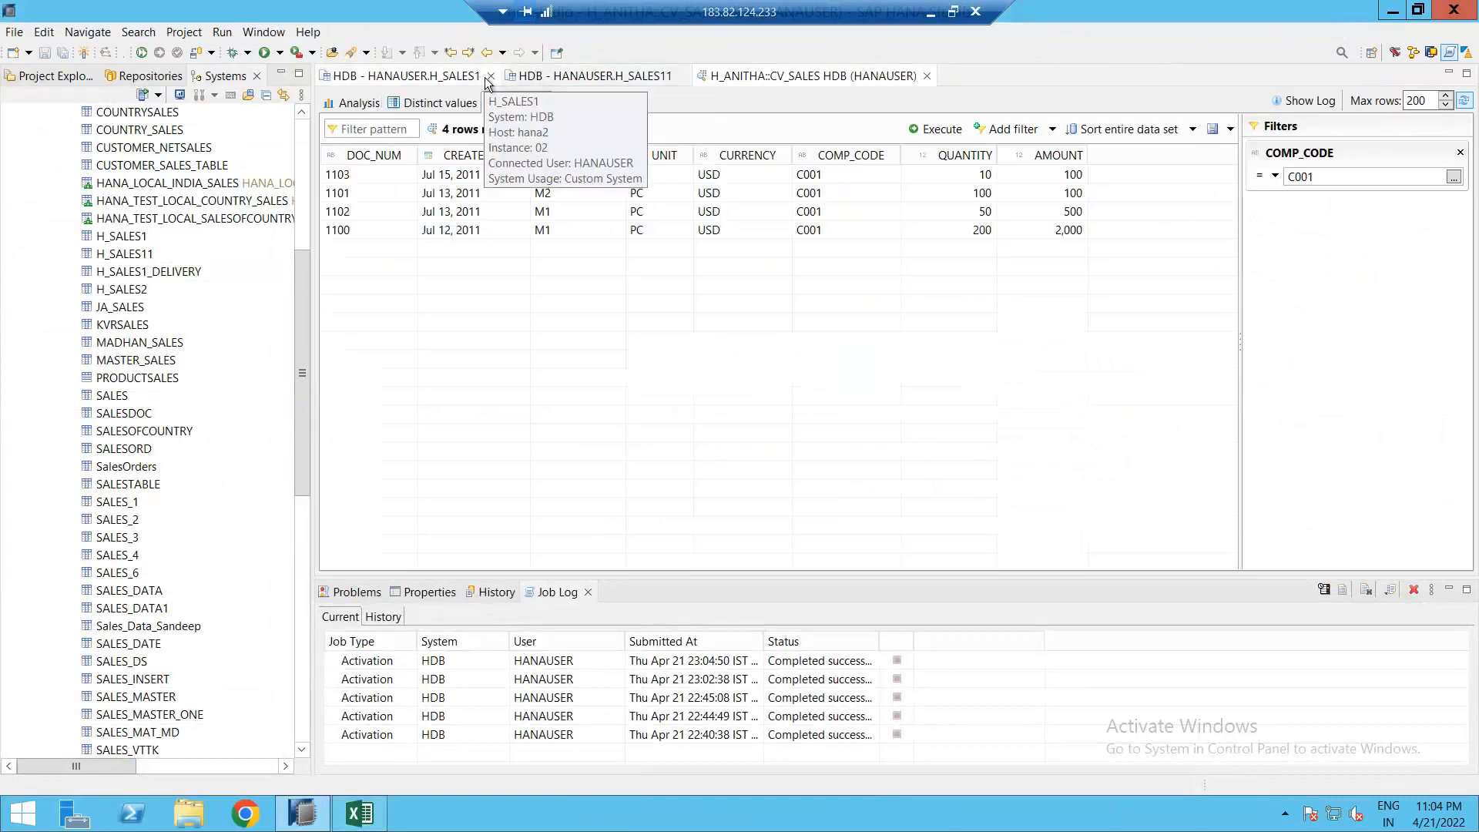
left_click(490, 76)
left_click(496, 75)
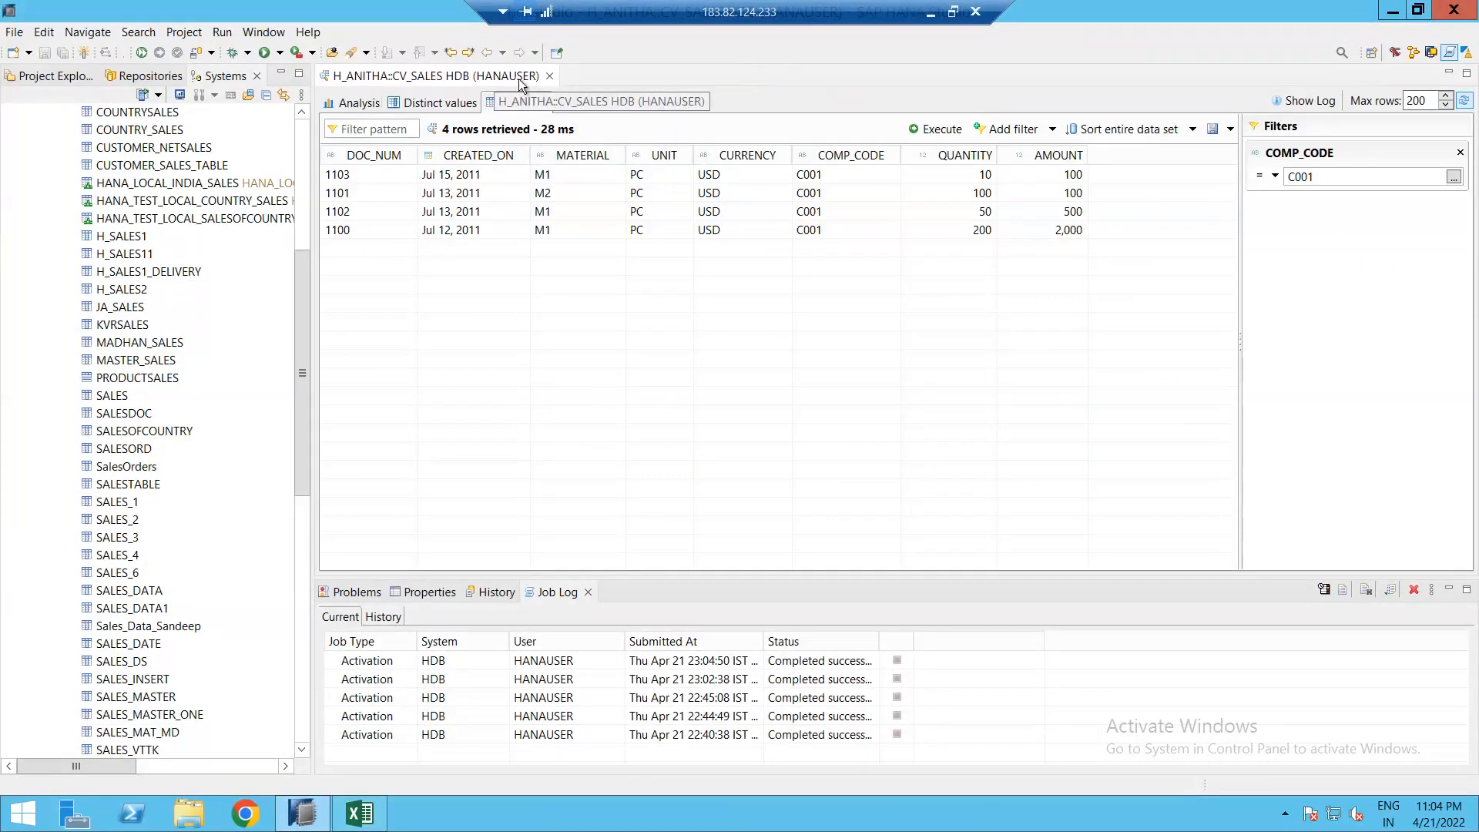
left_click(549, 75)
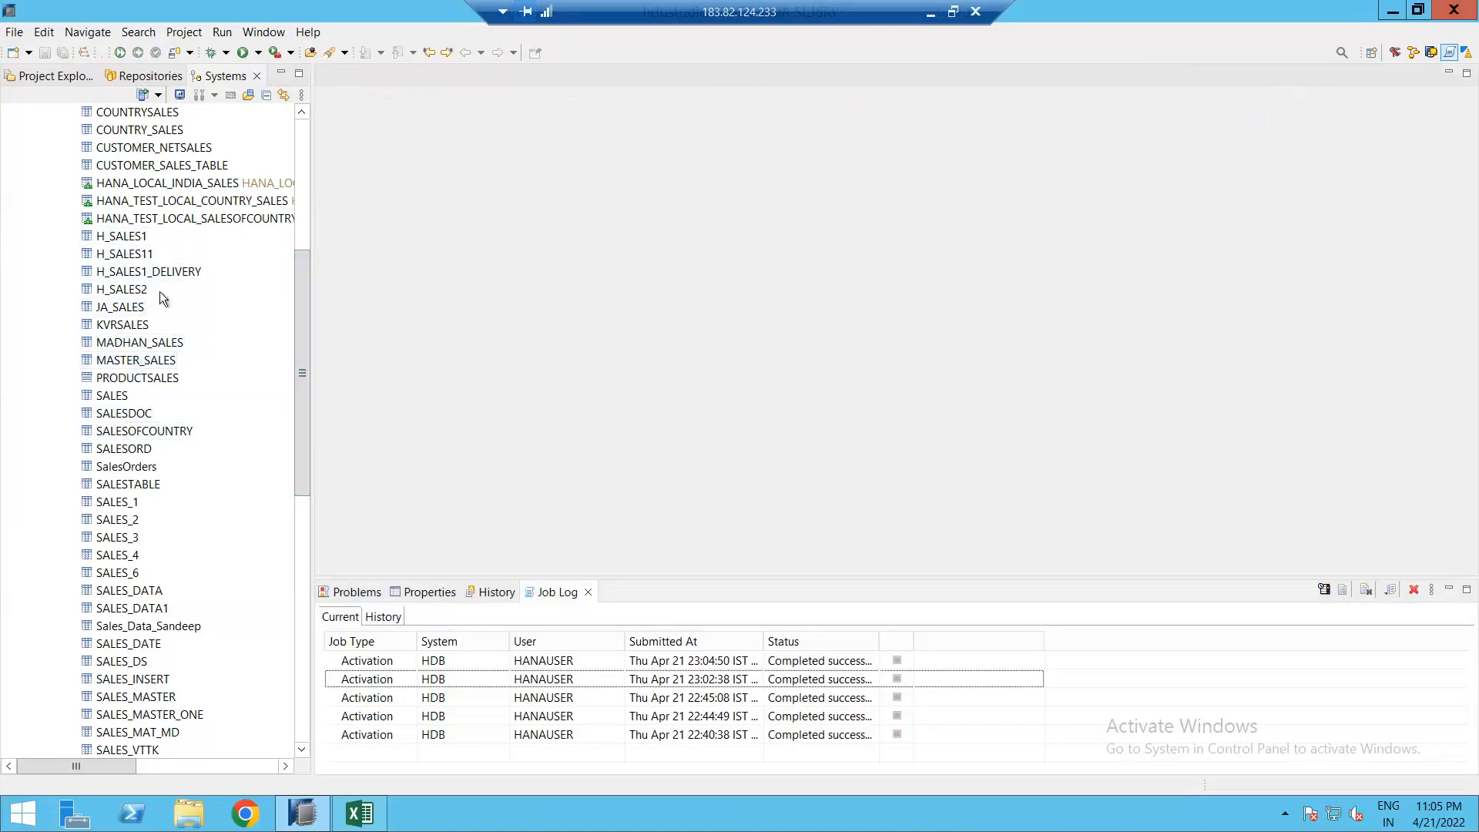
Step: Open the H_SALES1 table's content from the Systems tree
left_click_drag(303, 305, 301, 289)
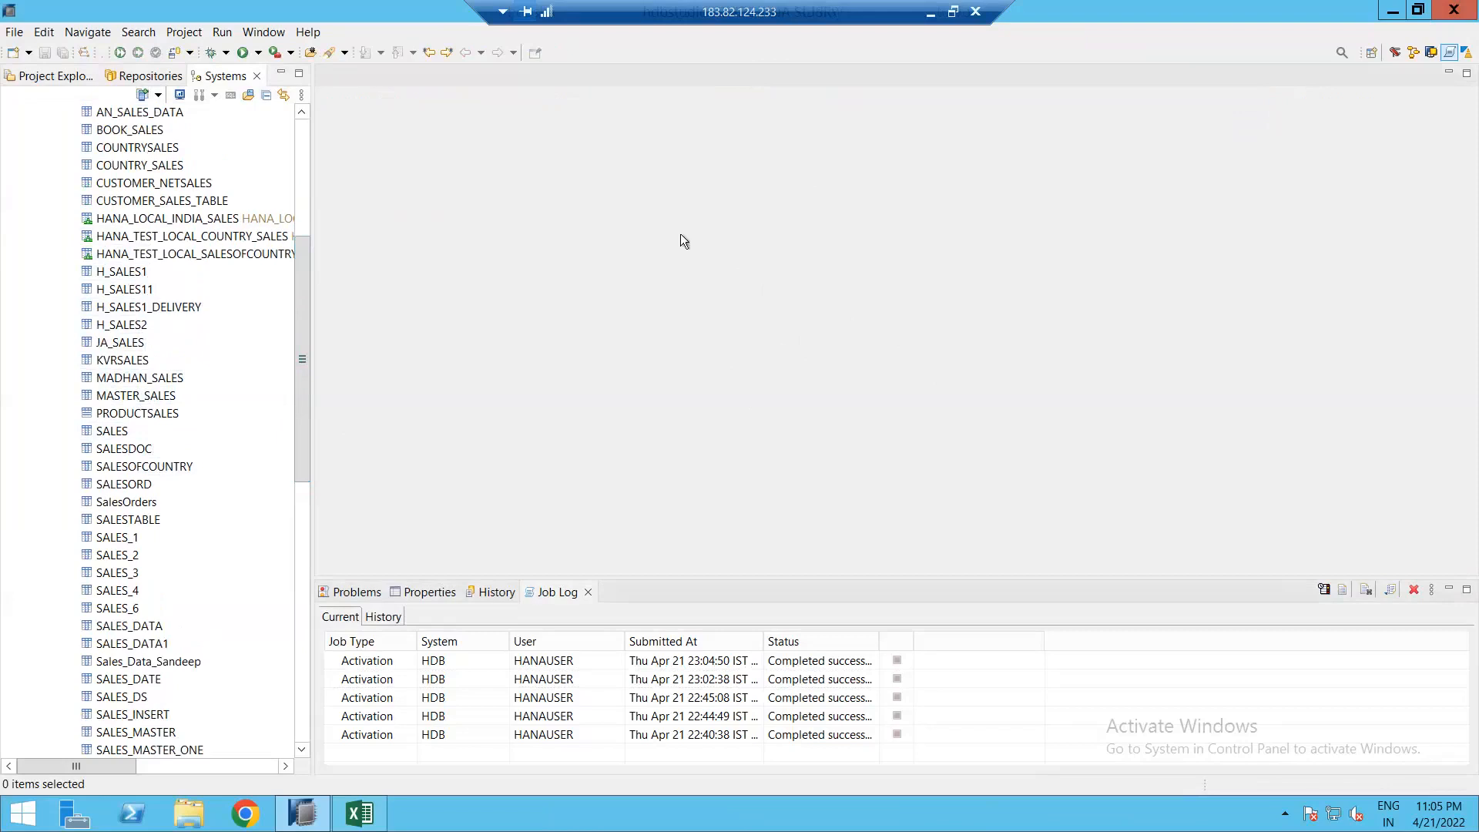
mouse_move(302, 355)
left_mouse_down()
mouse_move(299, 340)
mouse_move(302, 353)
left_mouse_up()
left_click(123, 276)
right_click(124, 275)
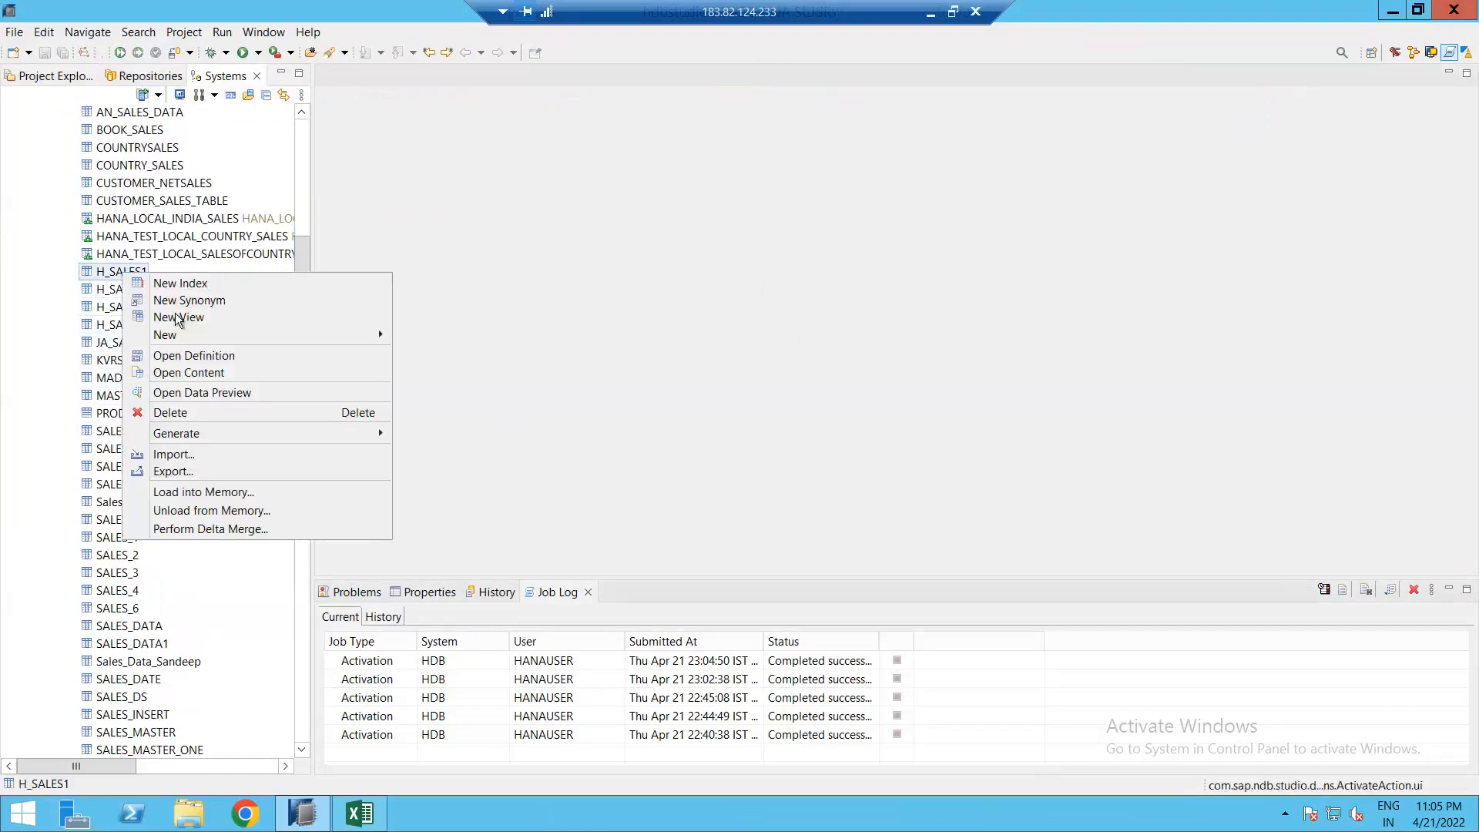
left_click(202, 375)
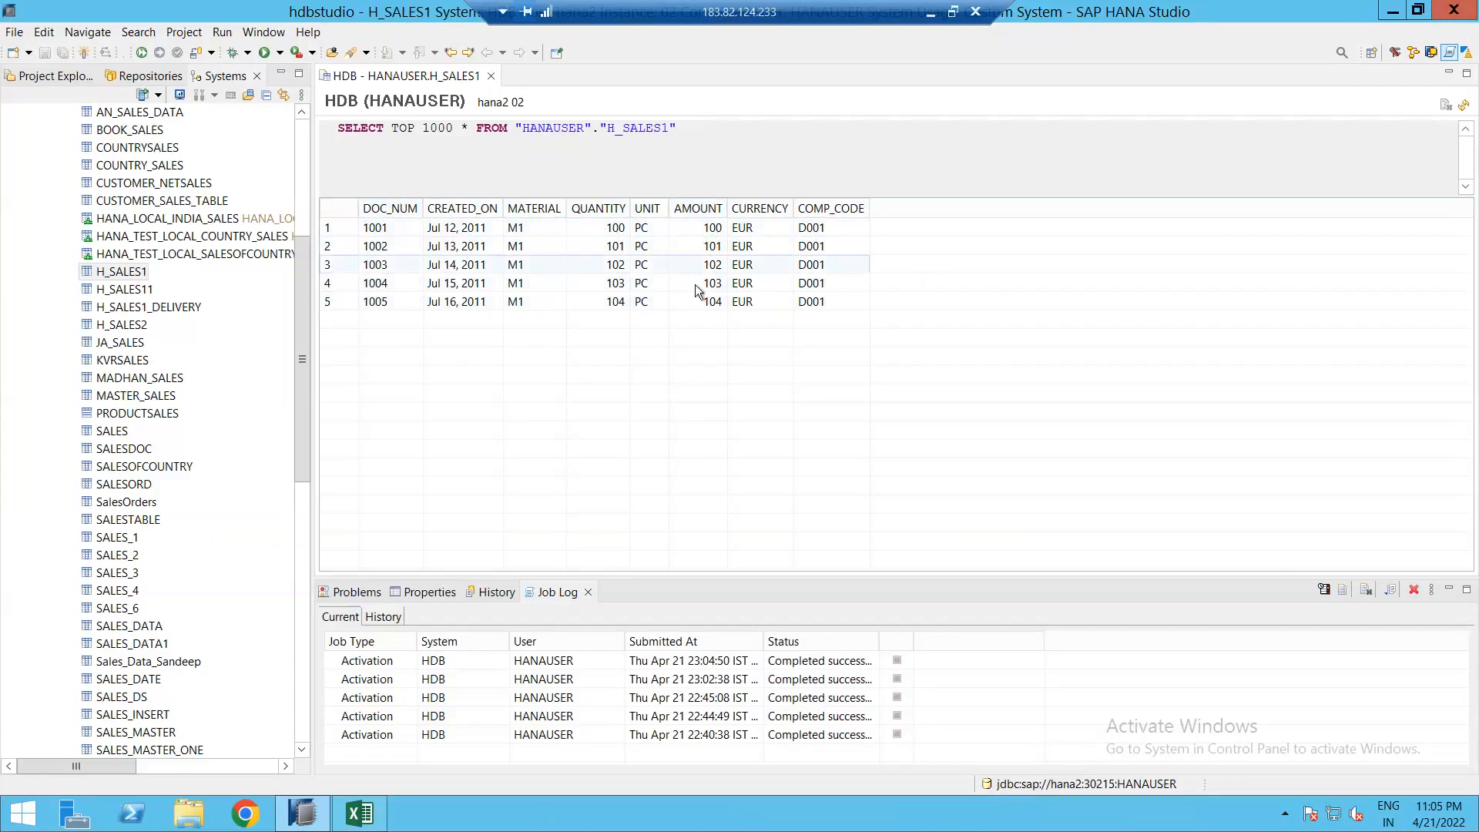
Step: Examine row 1: document 1001, created Jul 12, 2011, material M1, quantity 100
left_click(394, 231)
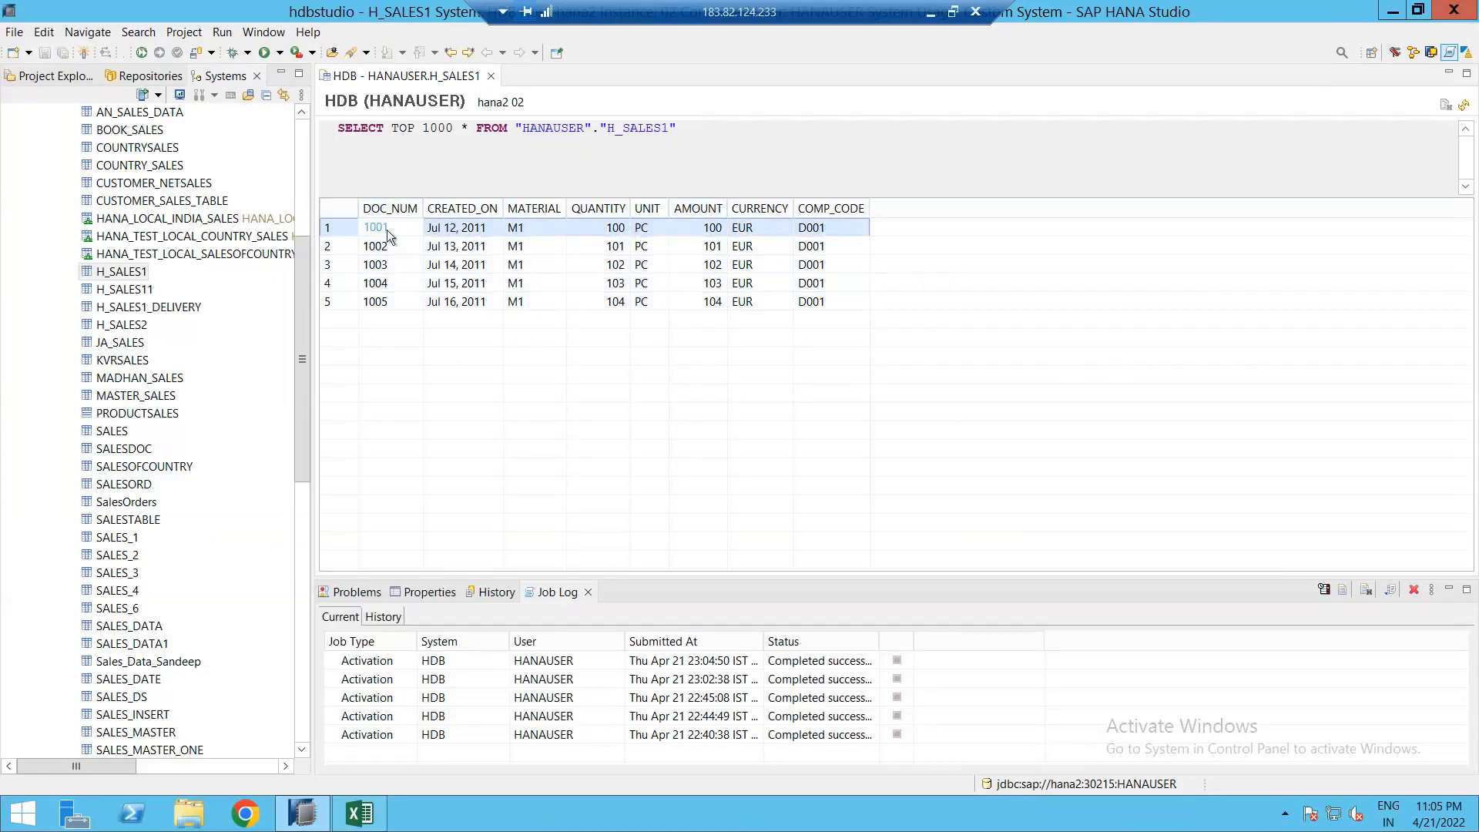
left_click(569, 231)
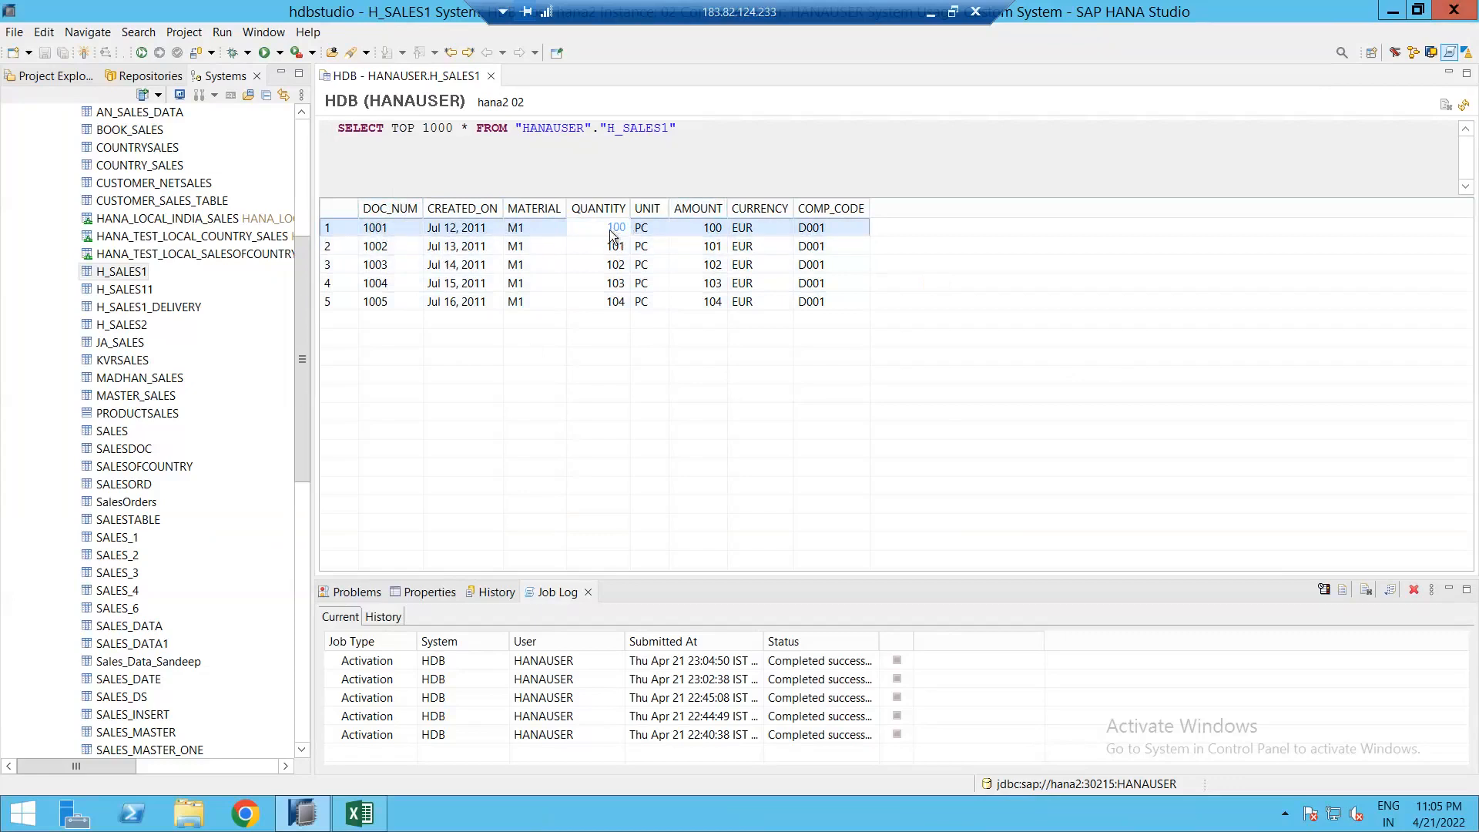
left_click(516, 230)
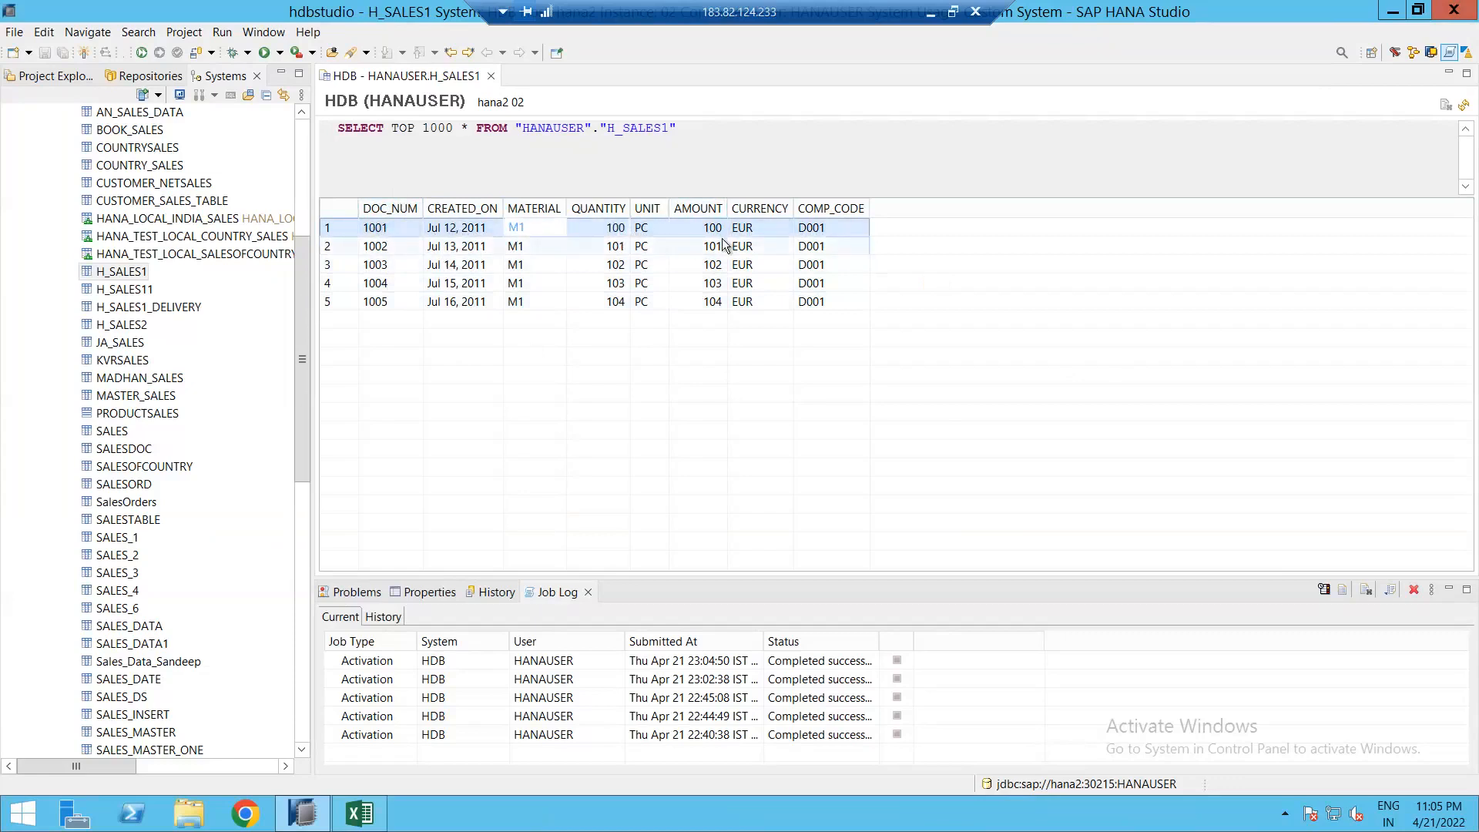
left_click(453, 230)
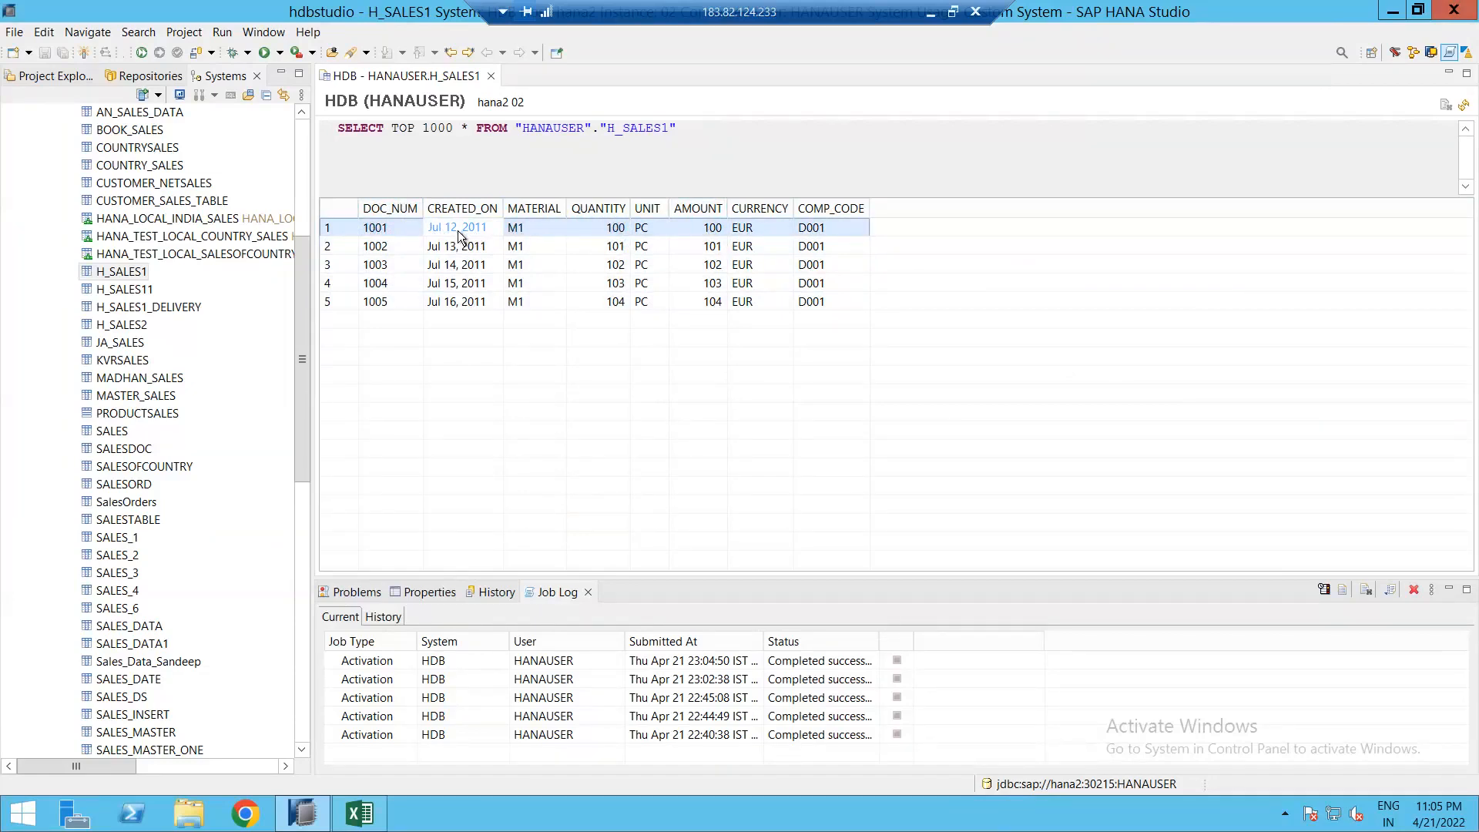
left_click(534, 240, "shift")
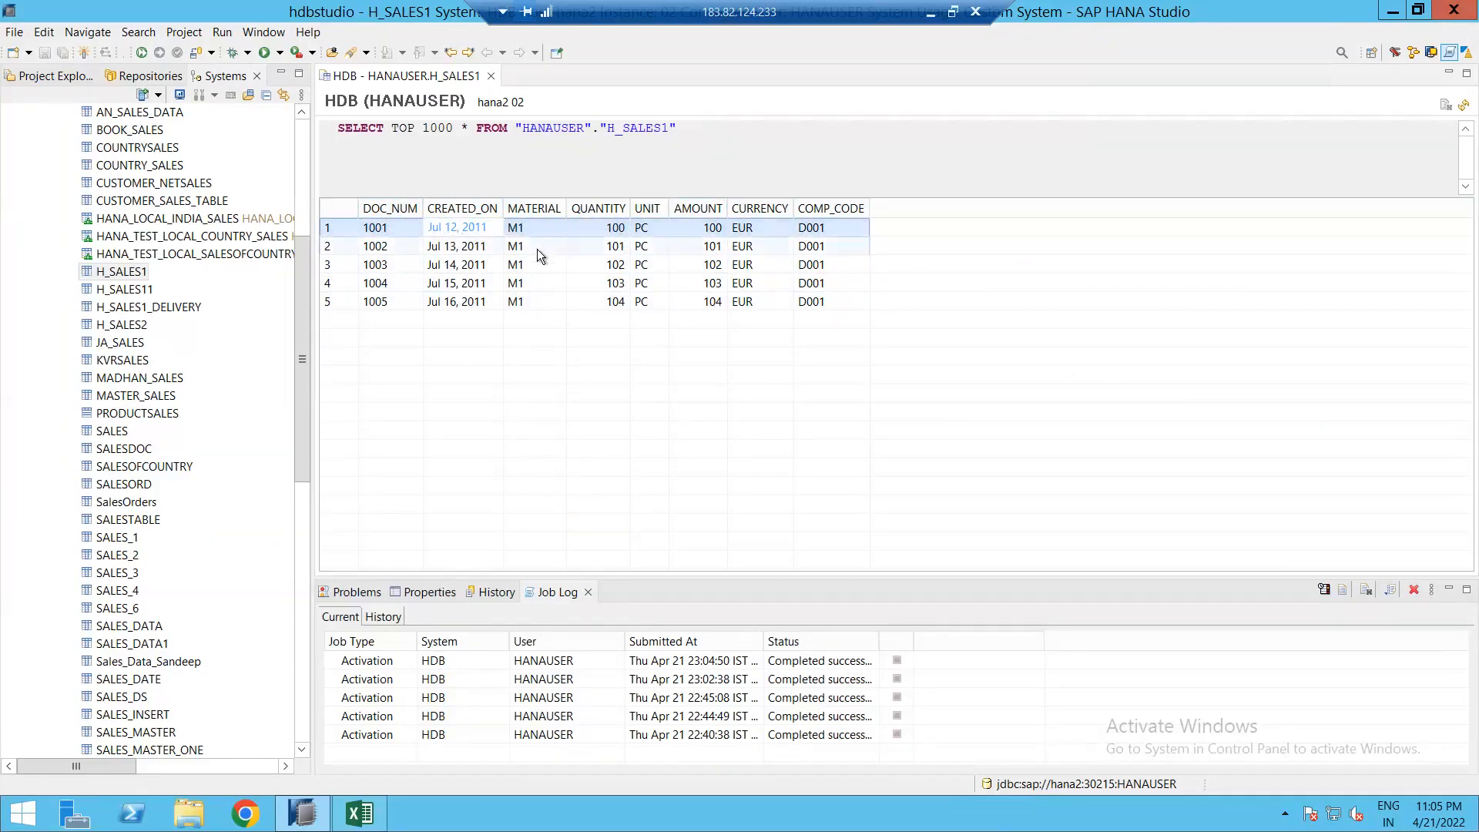
left_click(443, 234)
left_click(401, 229)
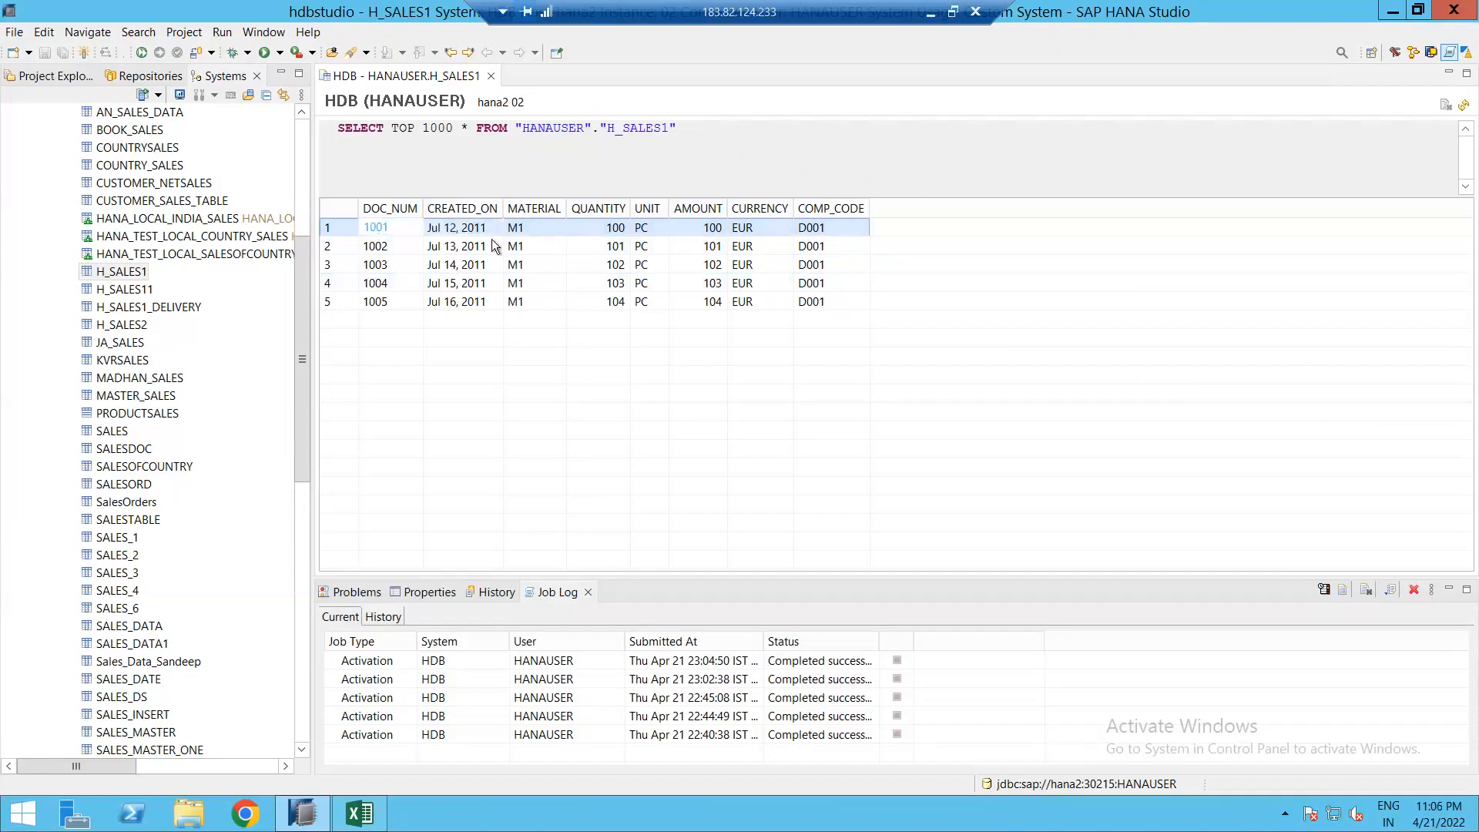
left_click(523, 245, "shift")
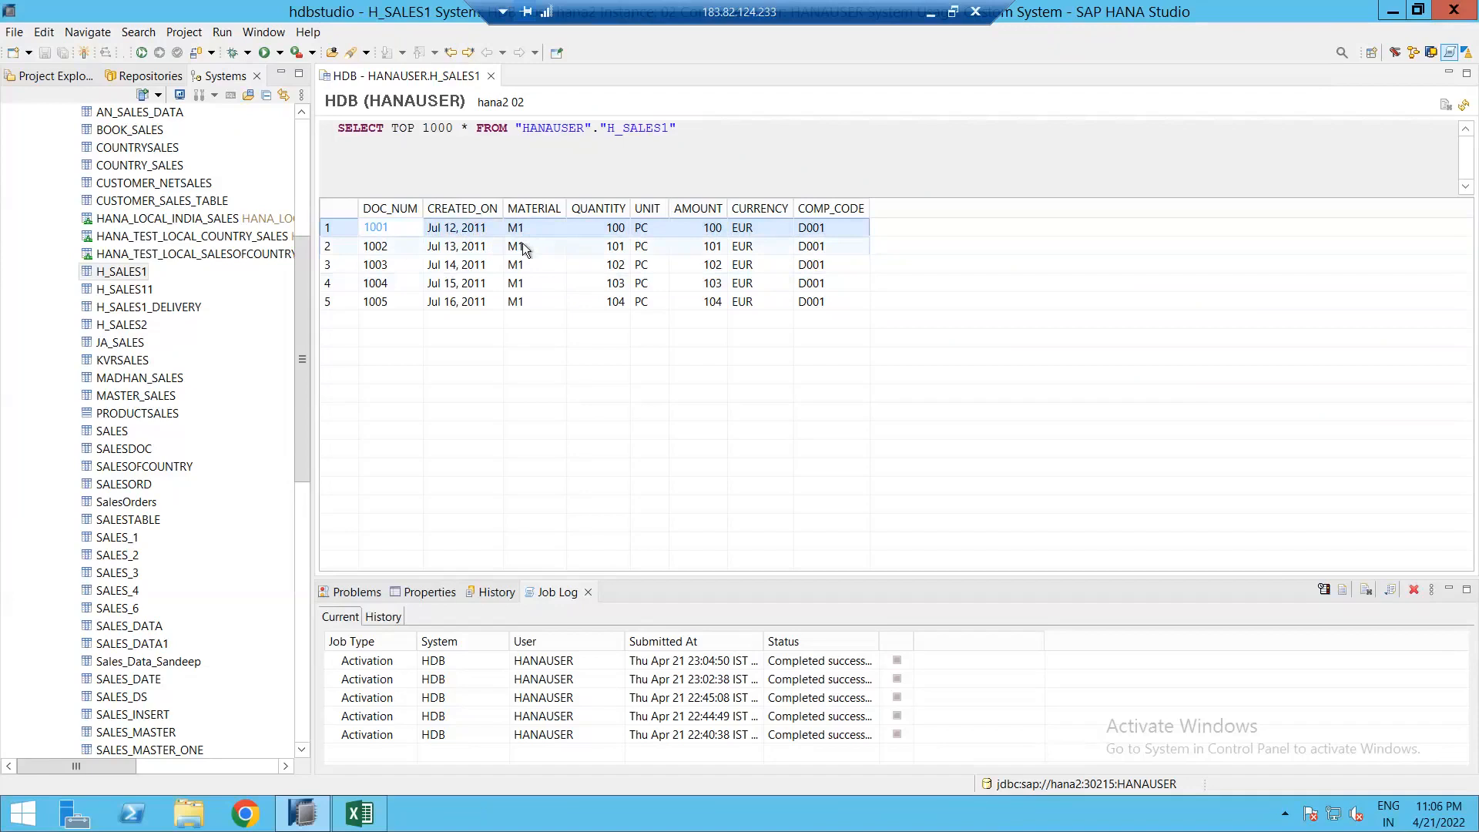
key("Right")
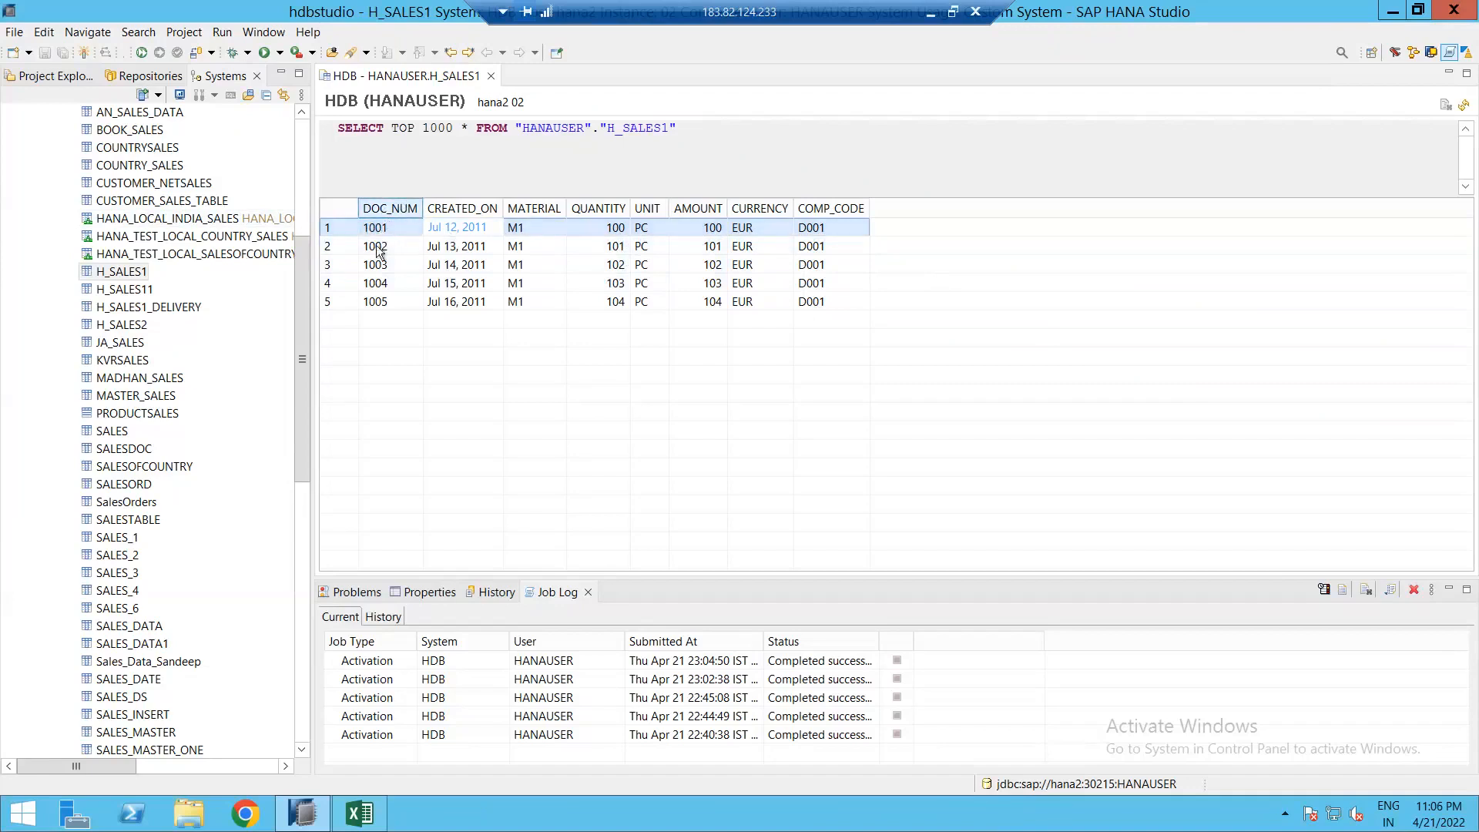
Step: Open the H_SALES1_DELIVERY table's content
right_click(152, 308)
key("Escape")
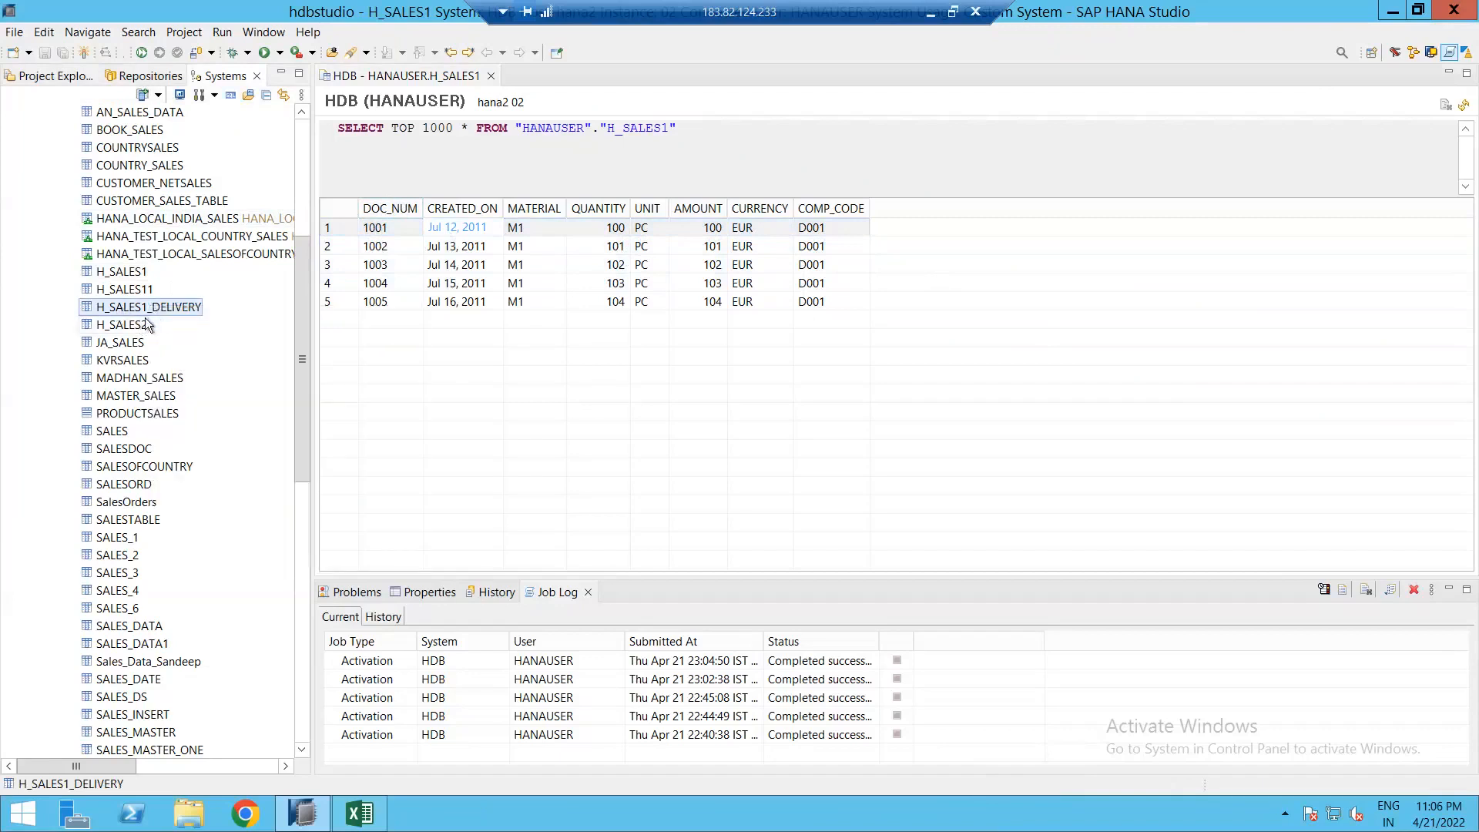
right_click(156, 310)
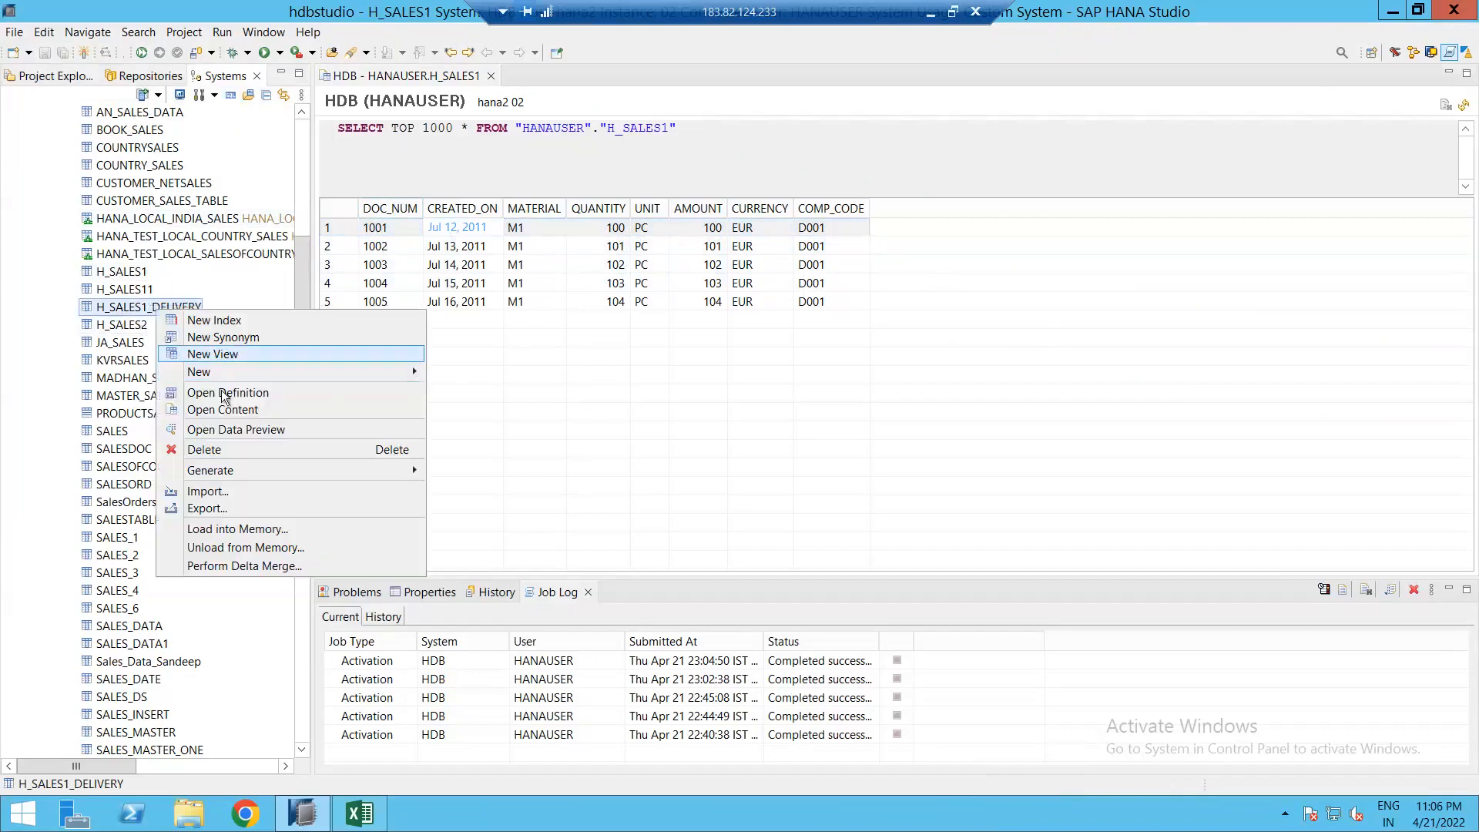
left_click(222, 409)
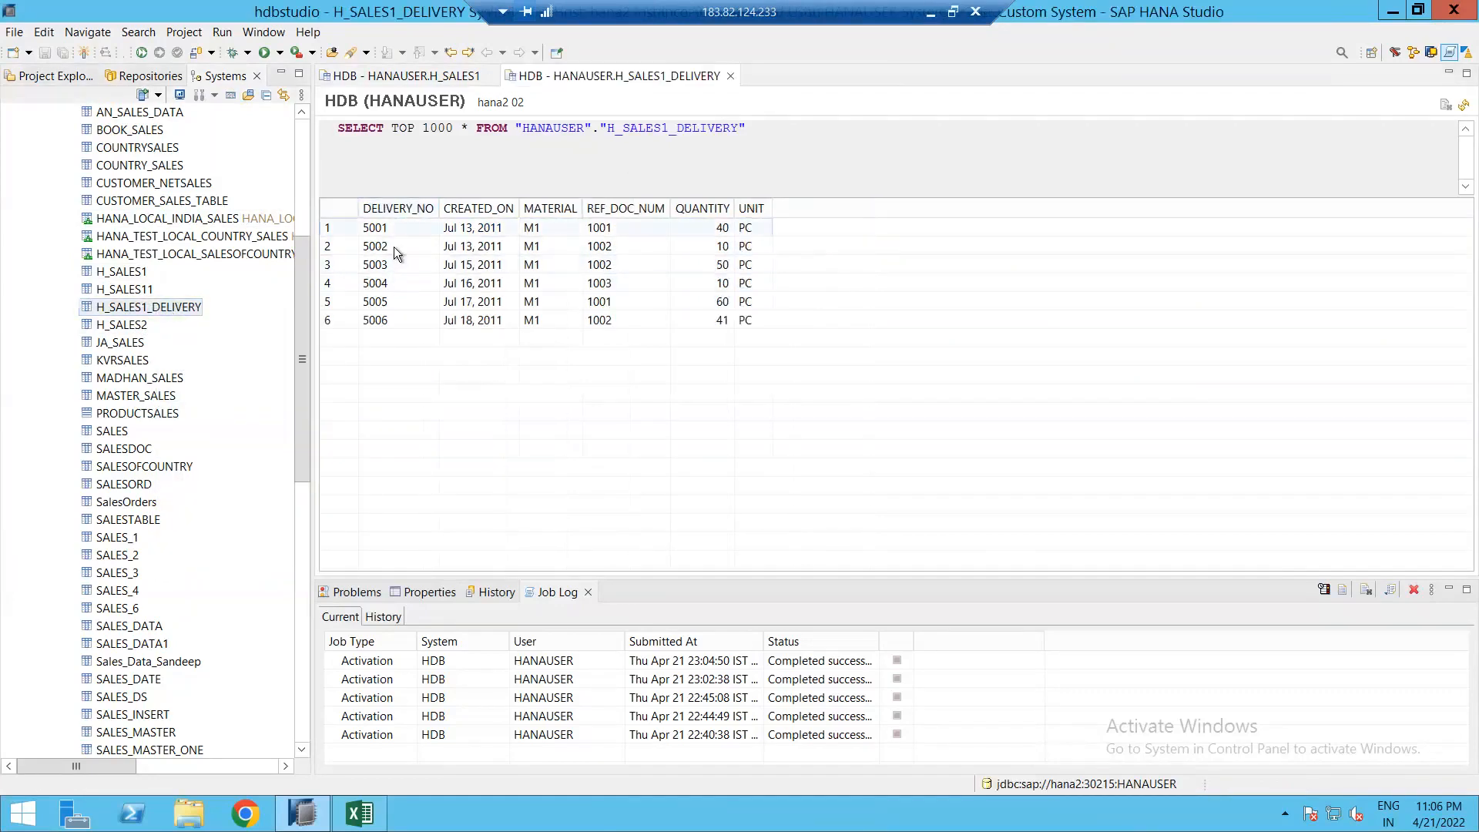
Step: Compare with H_SALES1, noting delivery 5001 for material M1 with quantity 40
left_click(428, 78)
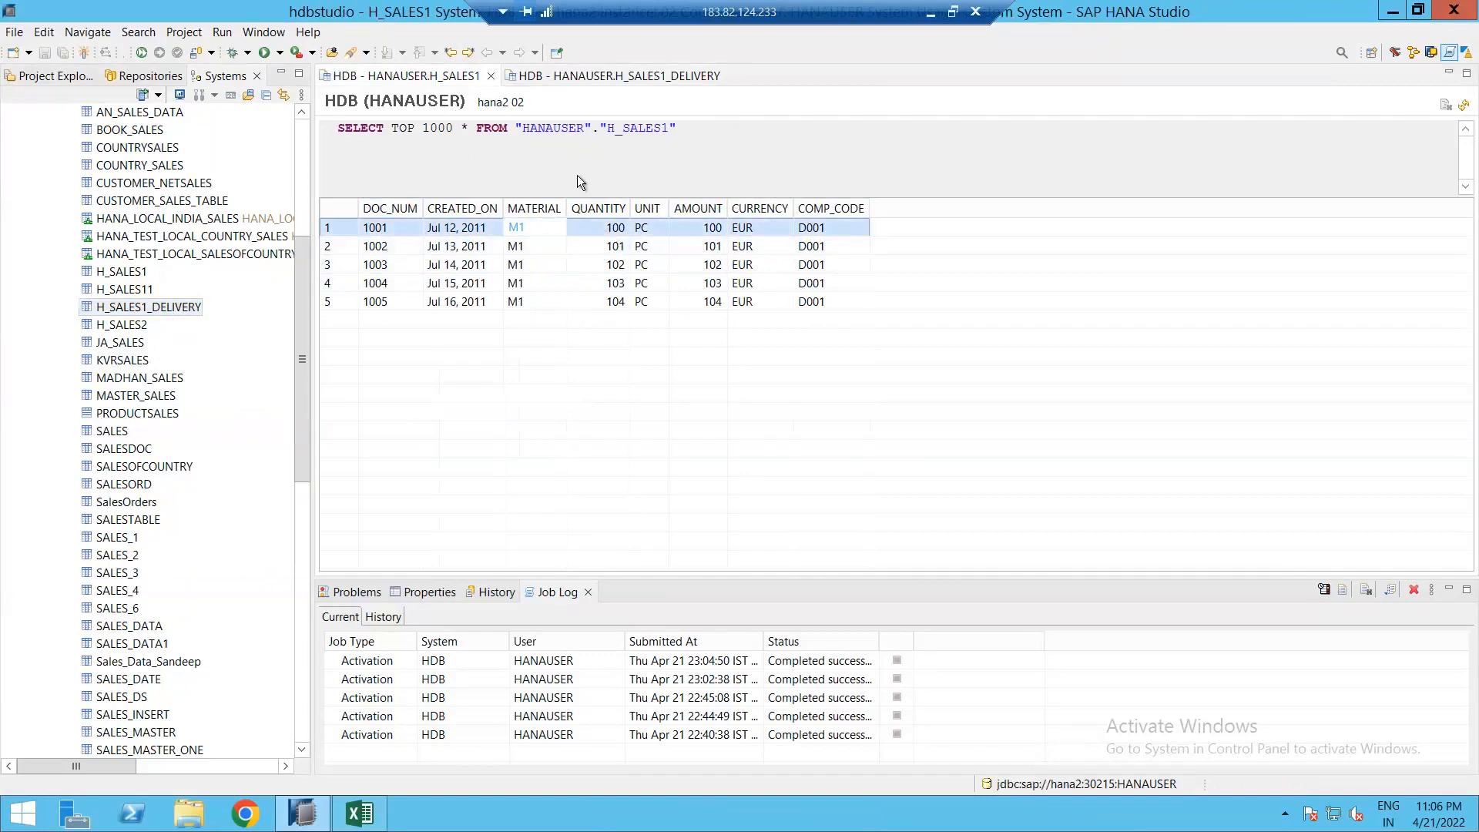
left_click(618, 75)
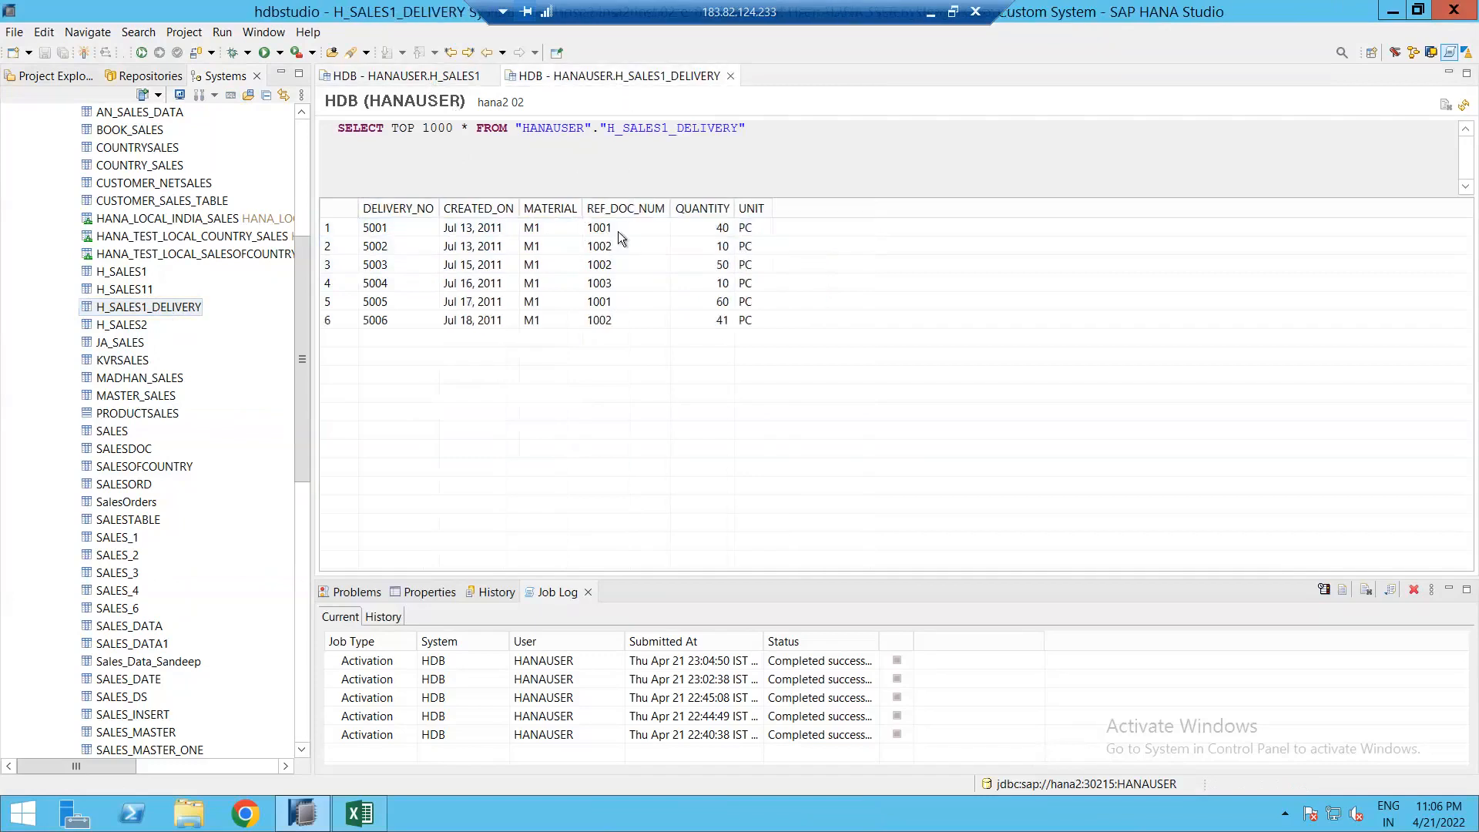
left_click(404, 229)
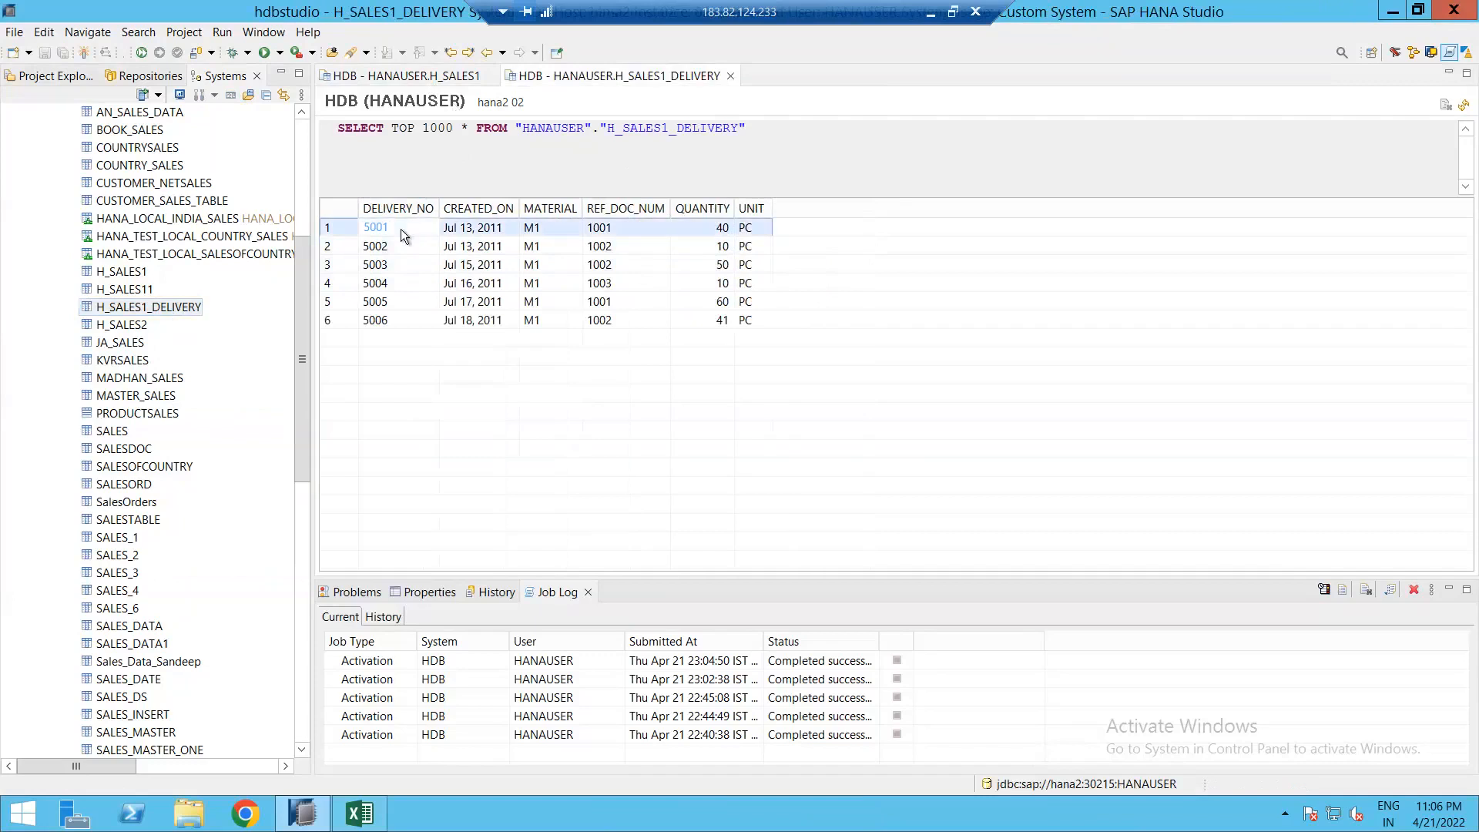
left_click(708, 230)
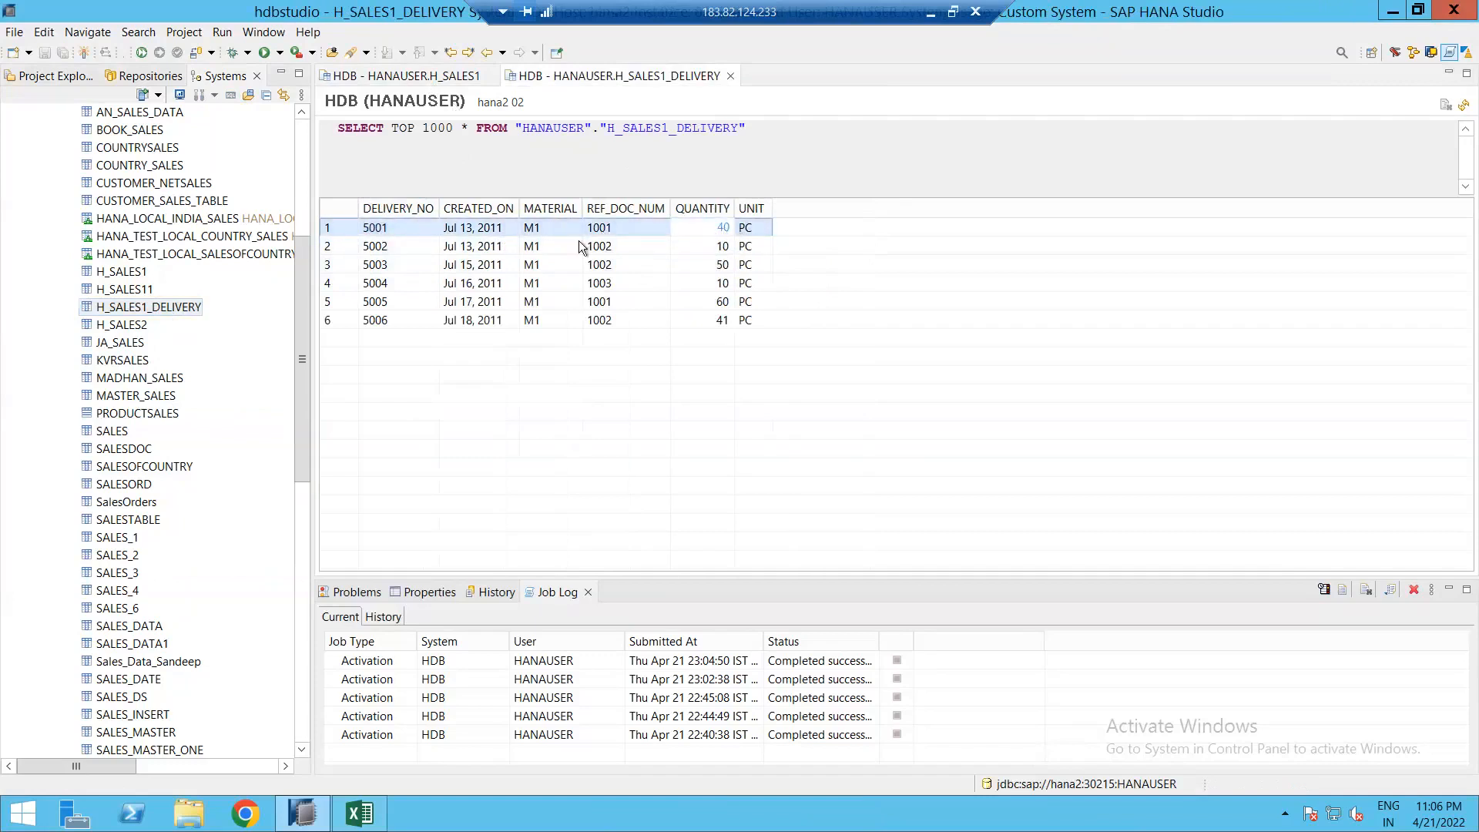
left_click(389, 230)
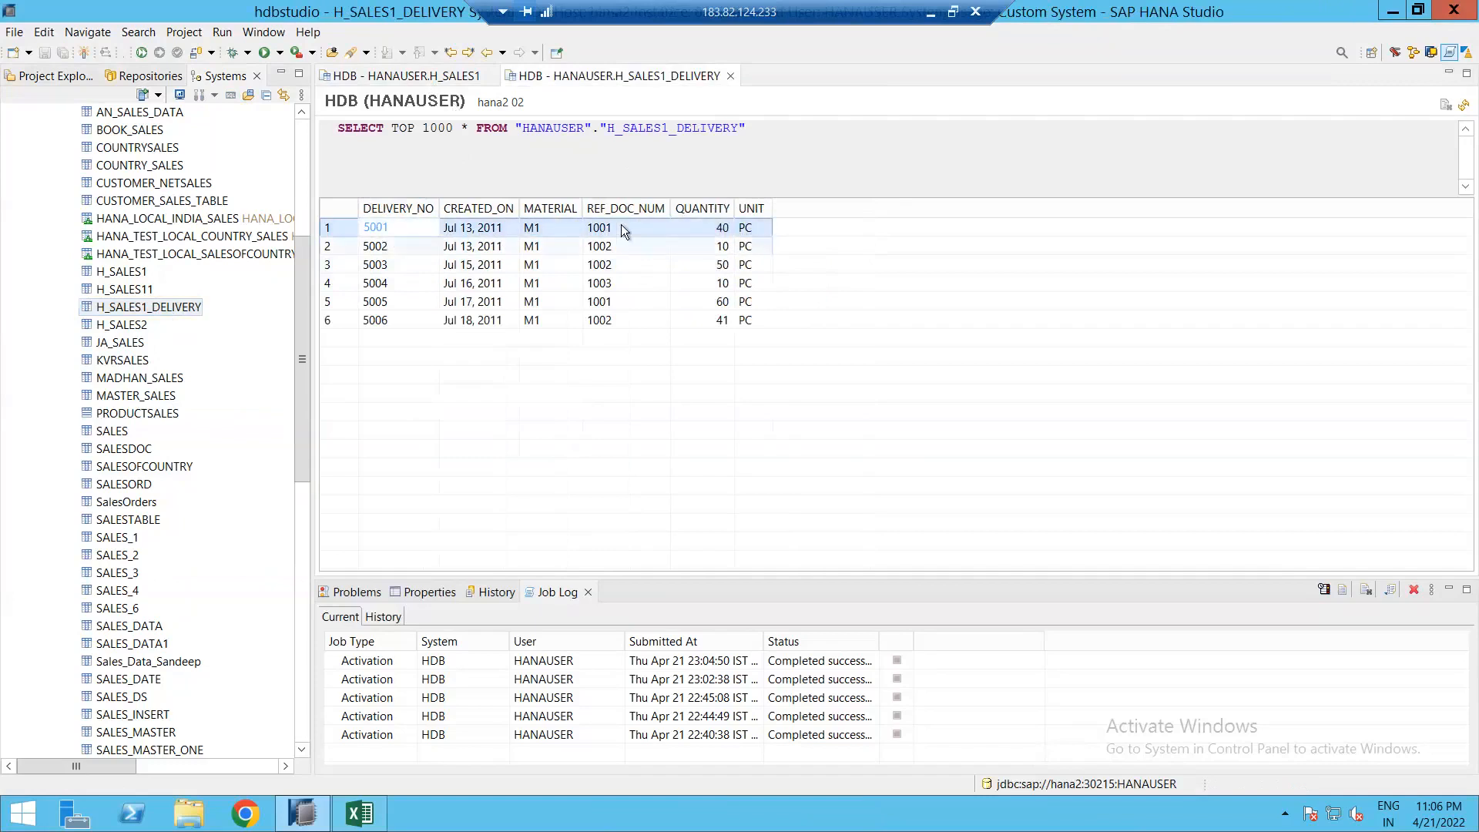
left_click(547, 231)
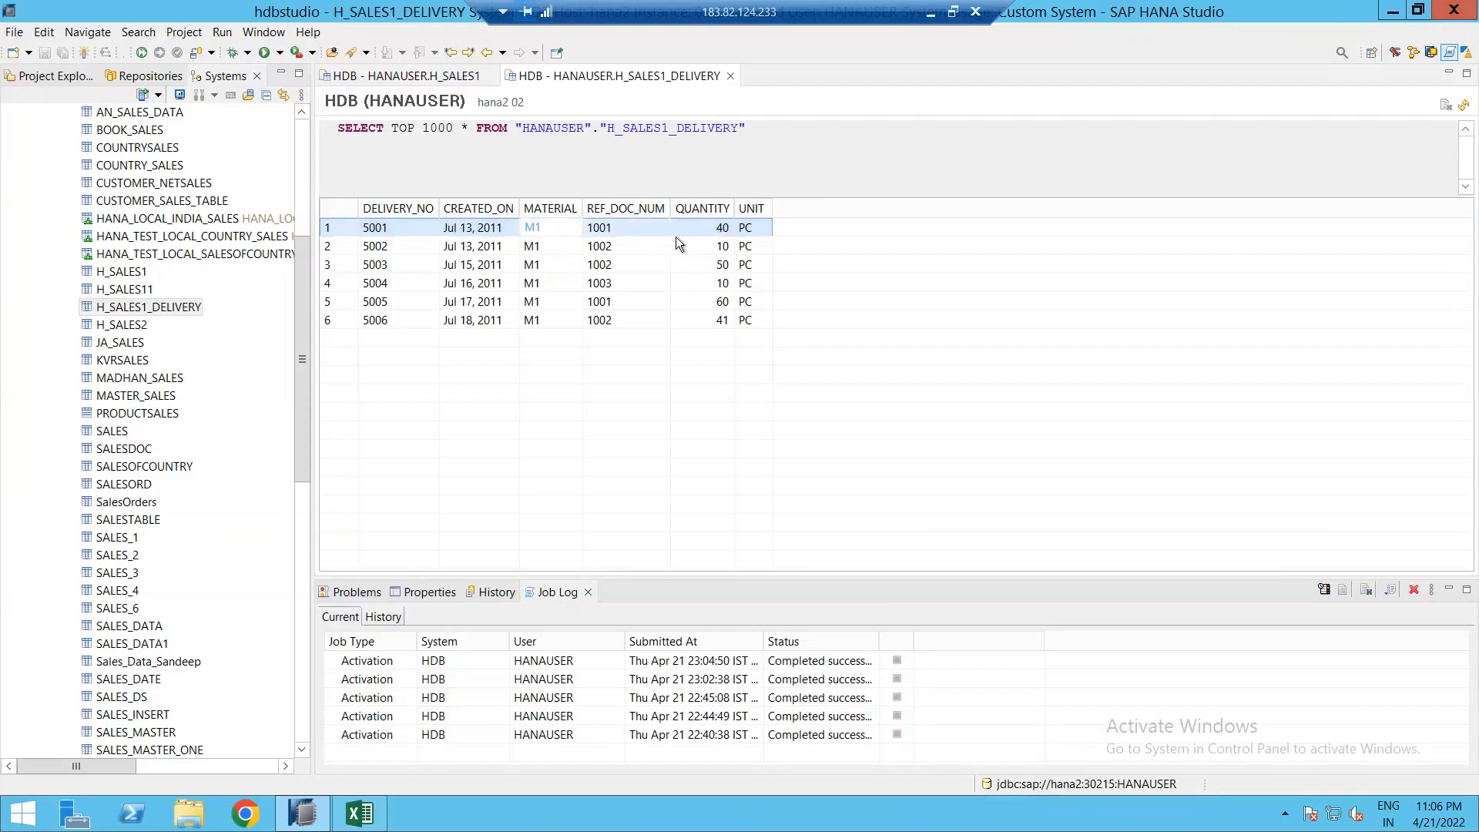
left_click(711, 229)
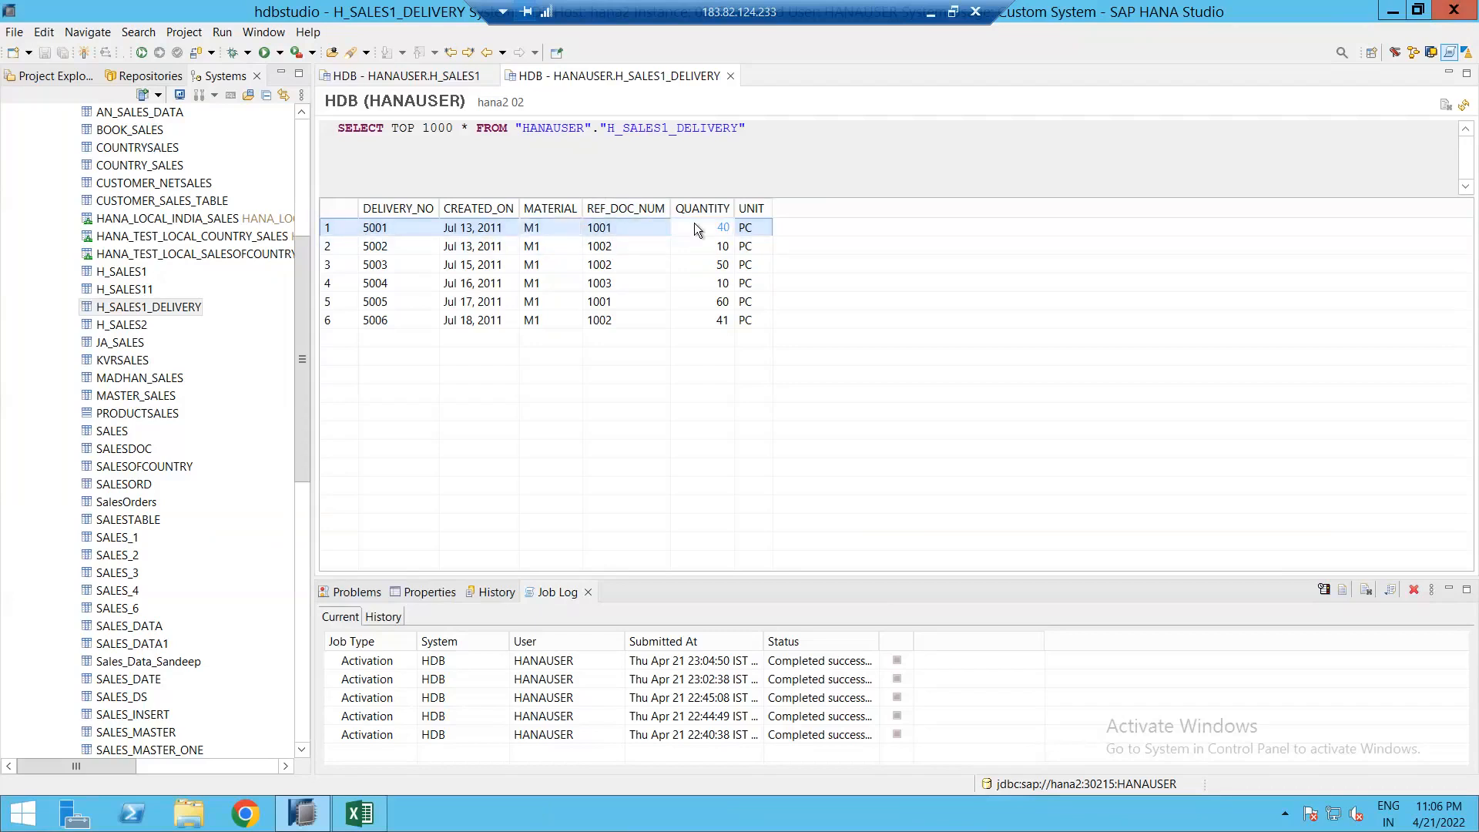
left_click(436, 75)
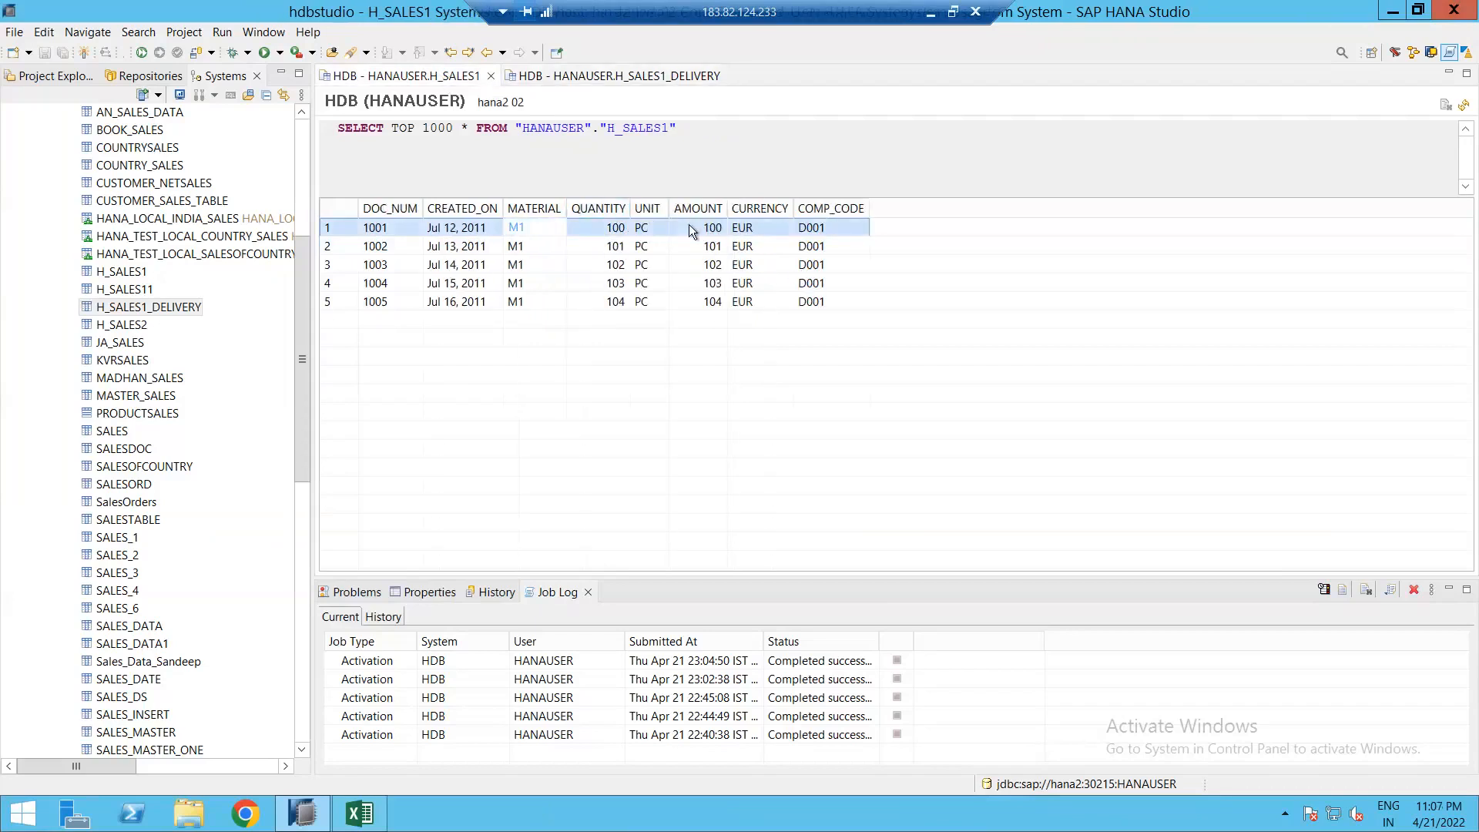
Step: Note sales quantity 100, then find delivery 5005 (Jul 17, 2011) for document 1001 with quantity 60
left_click(690, 228)
left_click(594, 77)
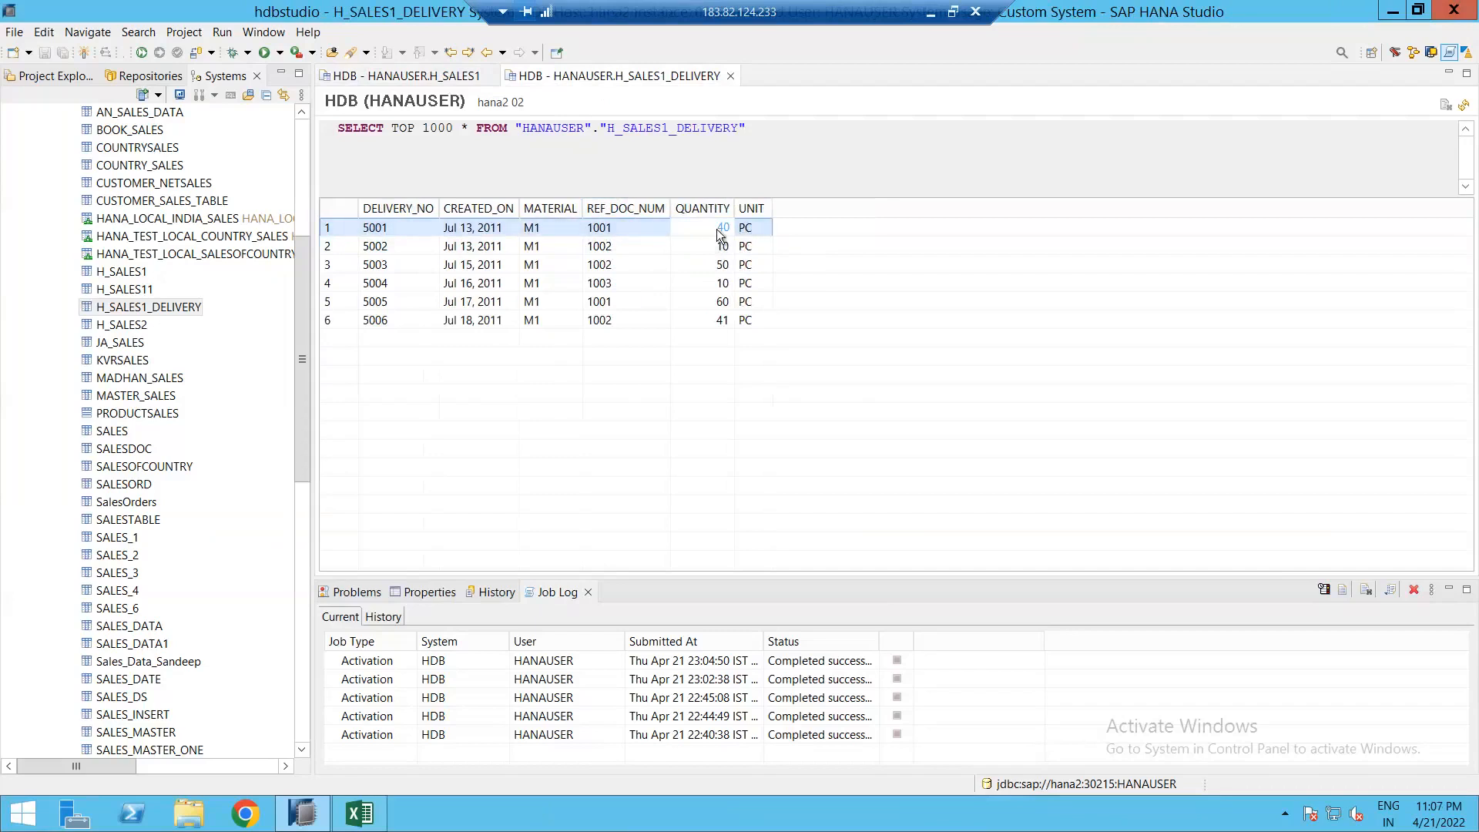
left_click(493, 303)
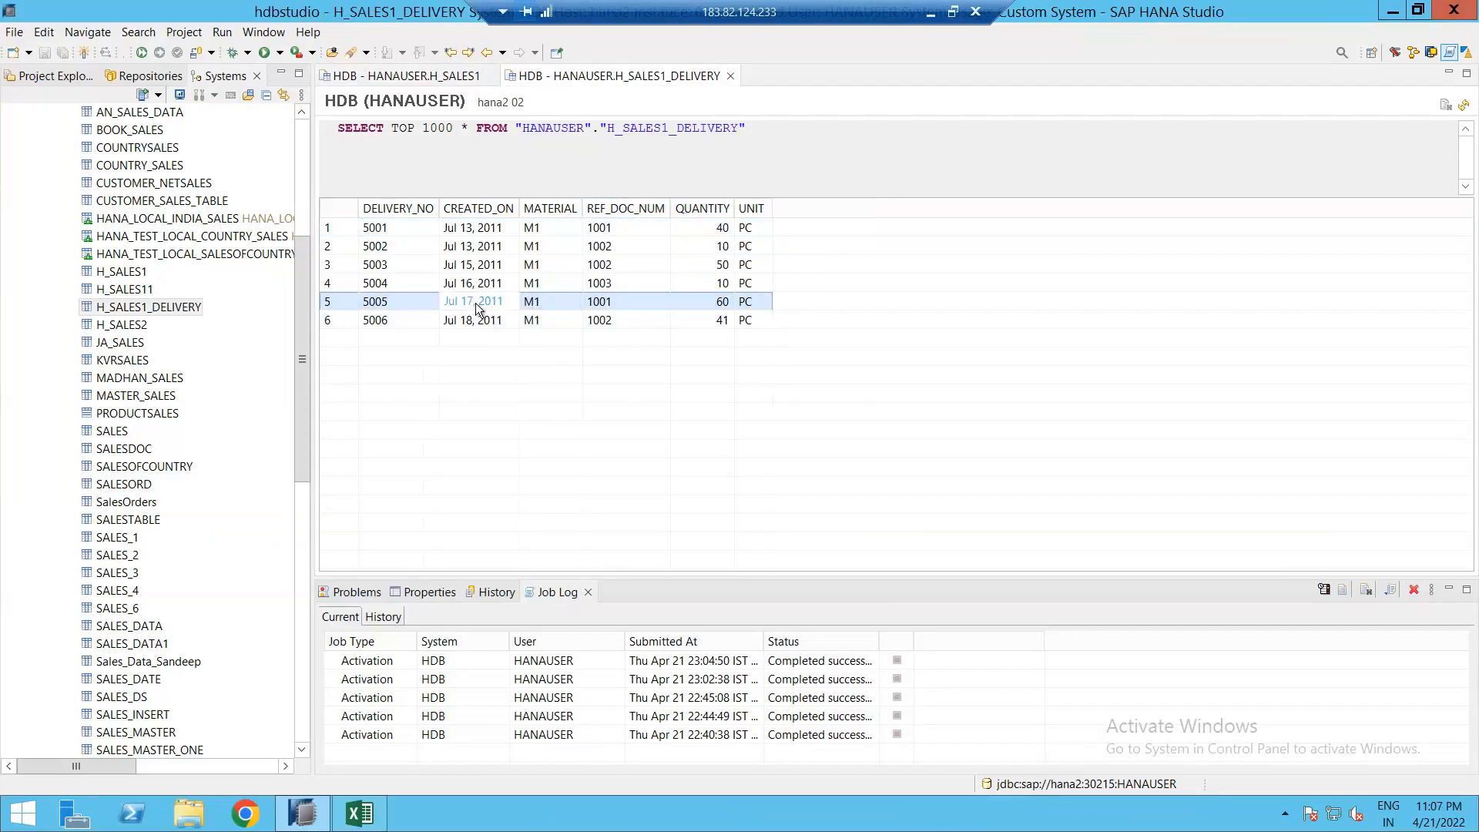
left_click(598, 303)
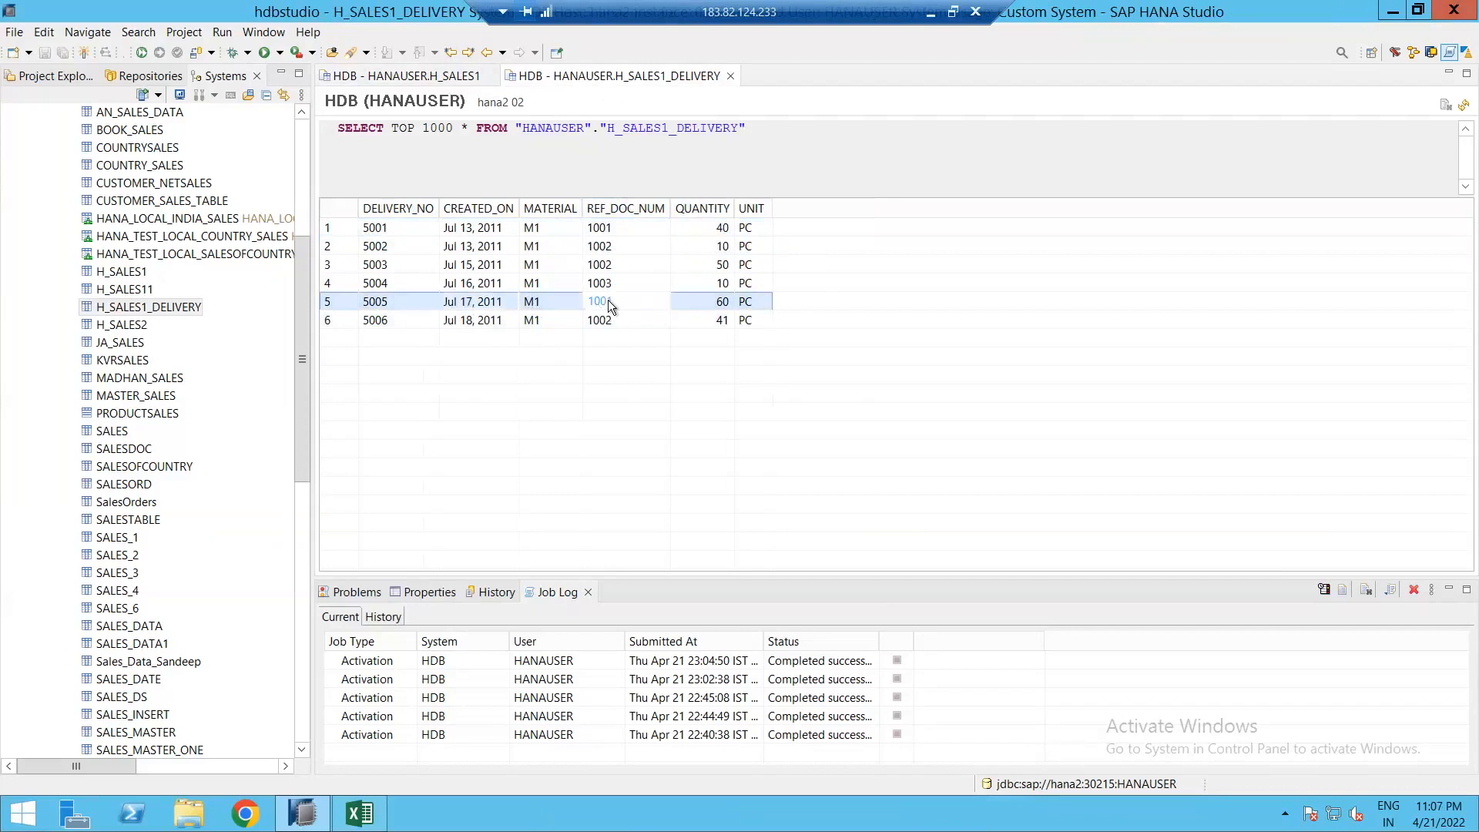
left_click(726, 303)
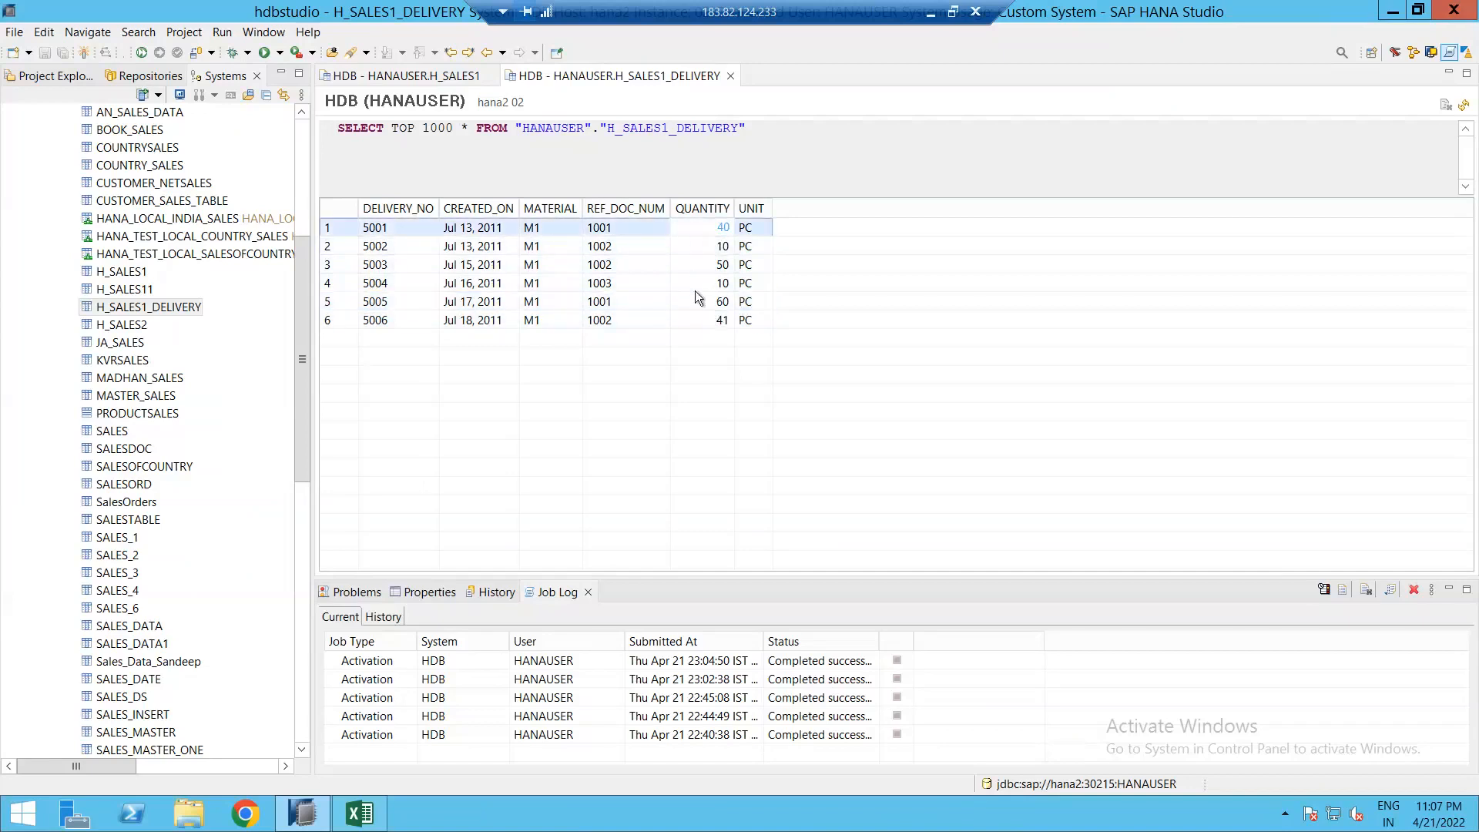
Step: Compare delivery 5001's quantity 40 against delivery 5005's quantity 60
left_click(687, 228)
left_click(723, 302)
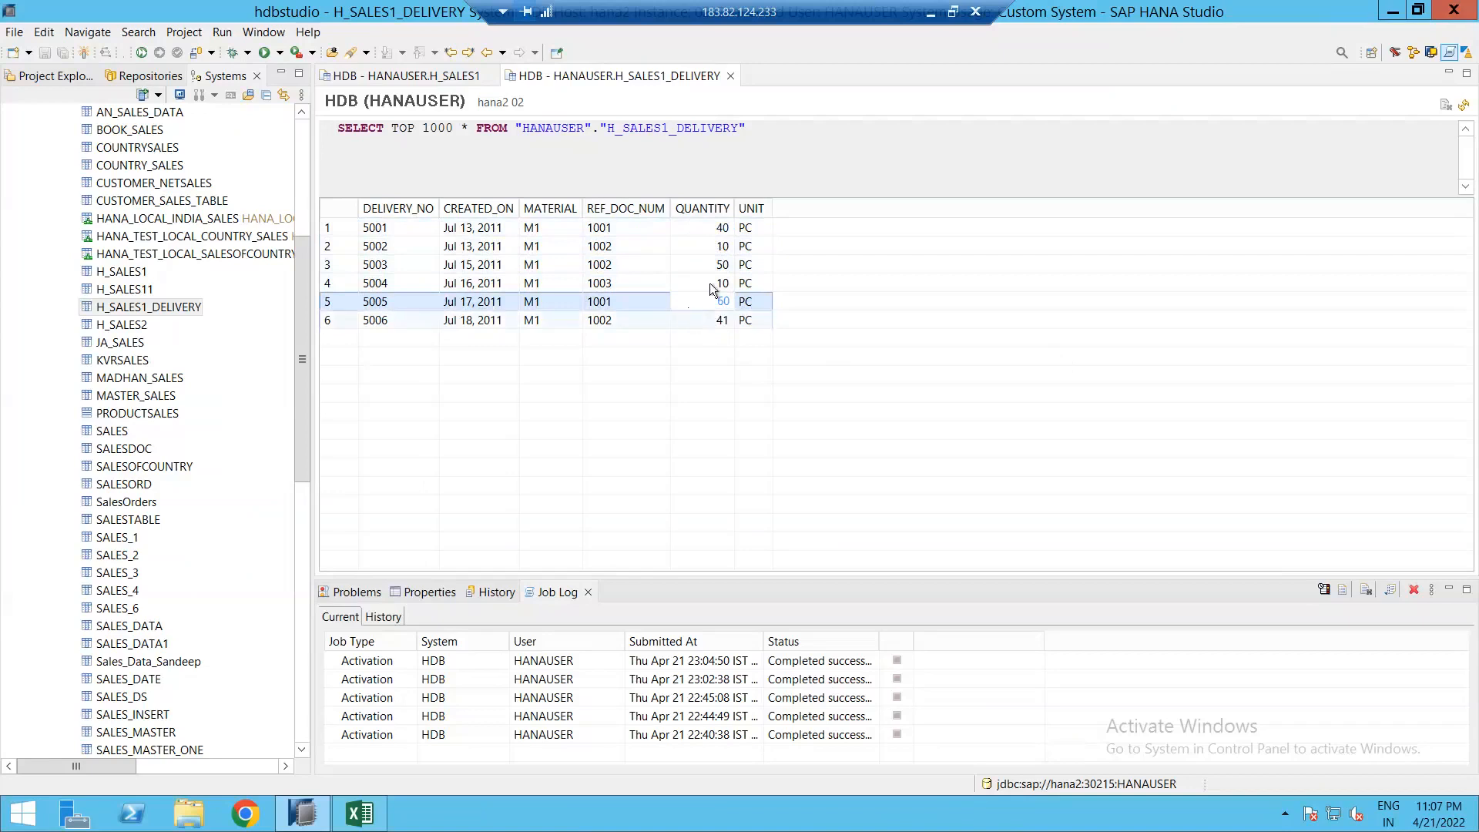
left_click(711, 231)
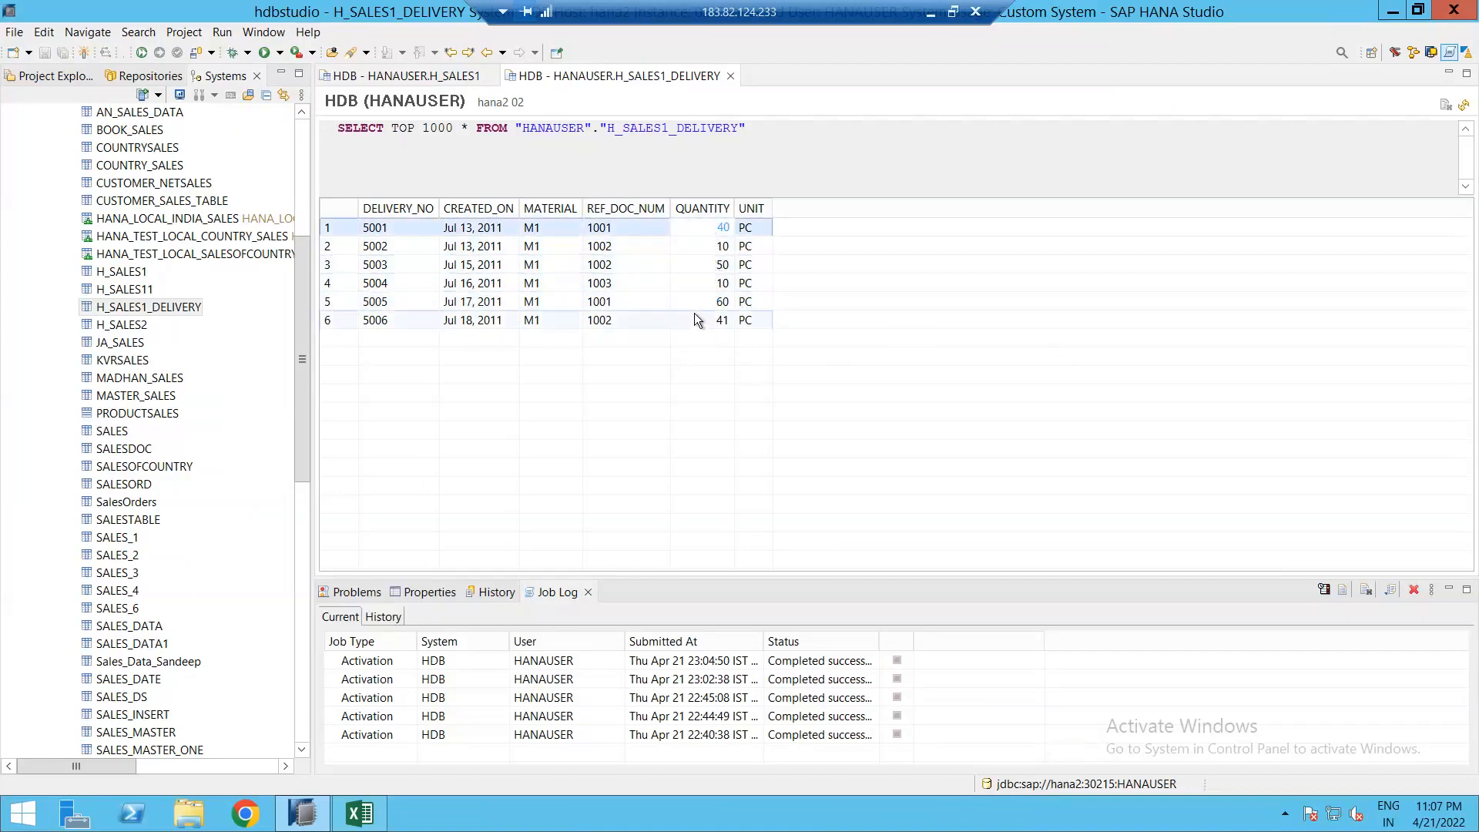
left_click(698, 301)
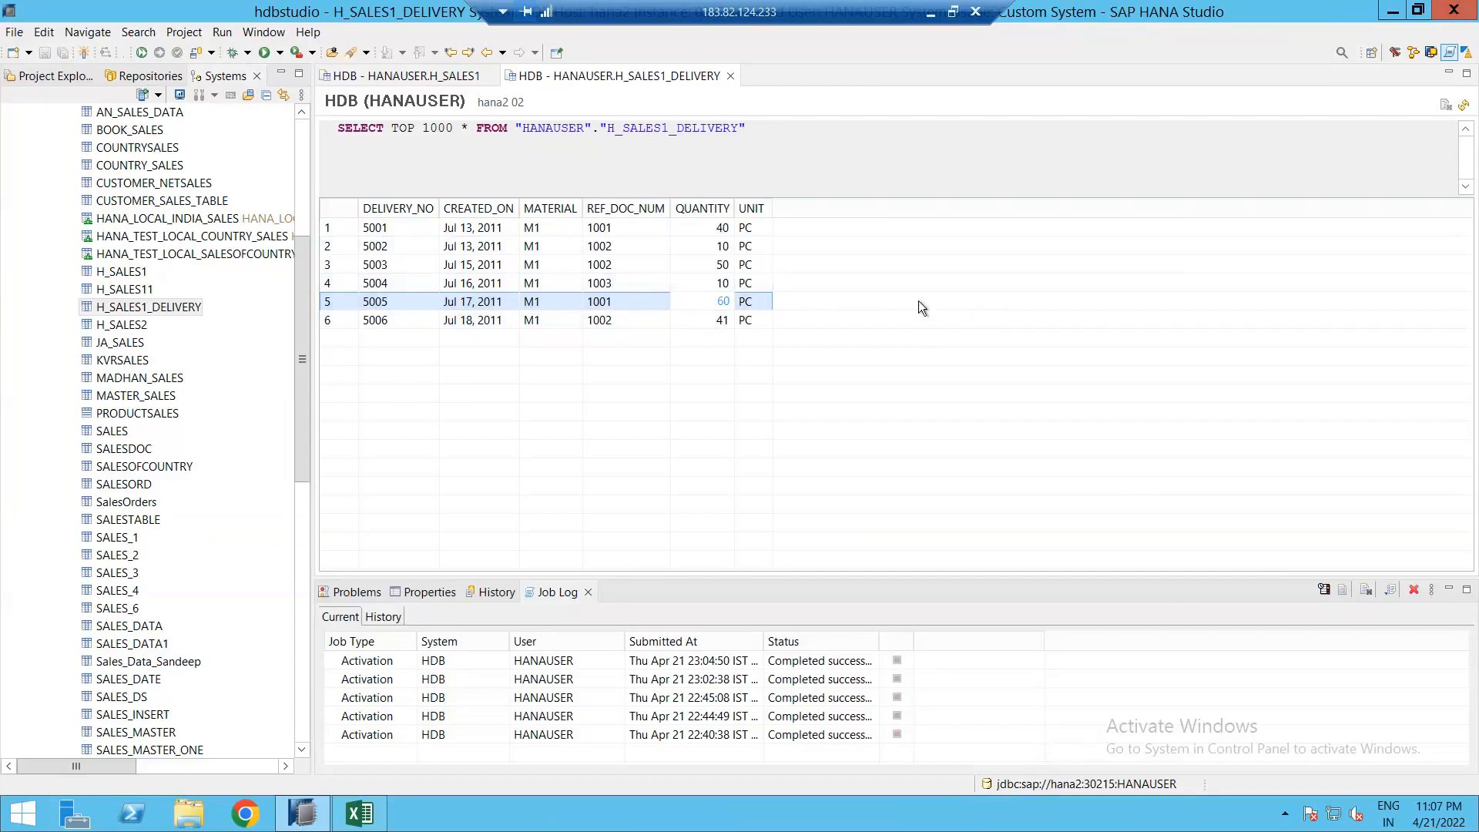
left_click(691, 233)
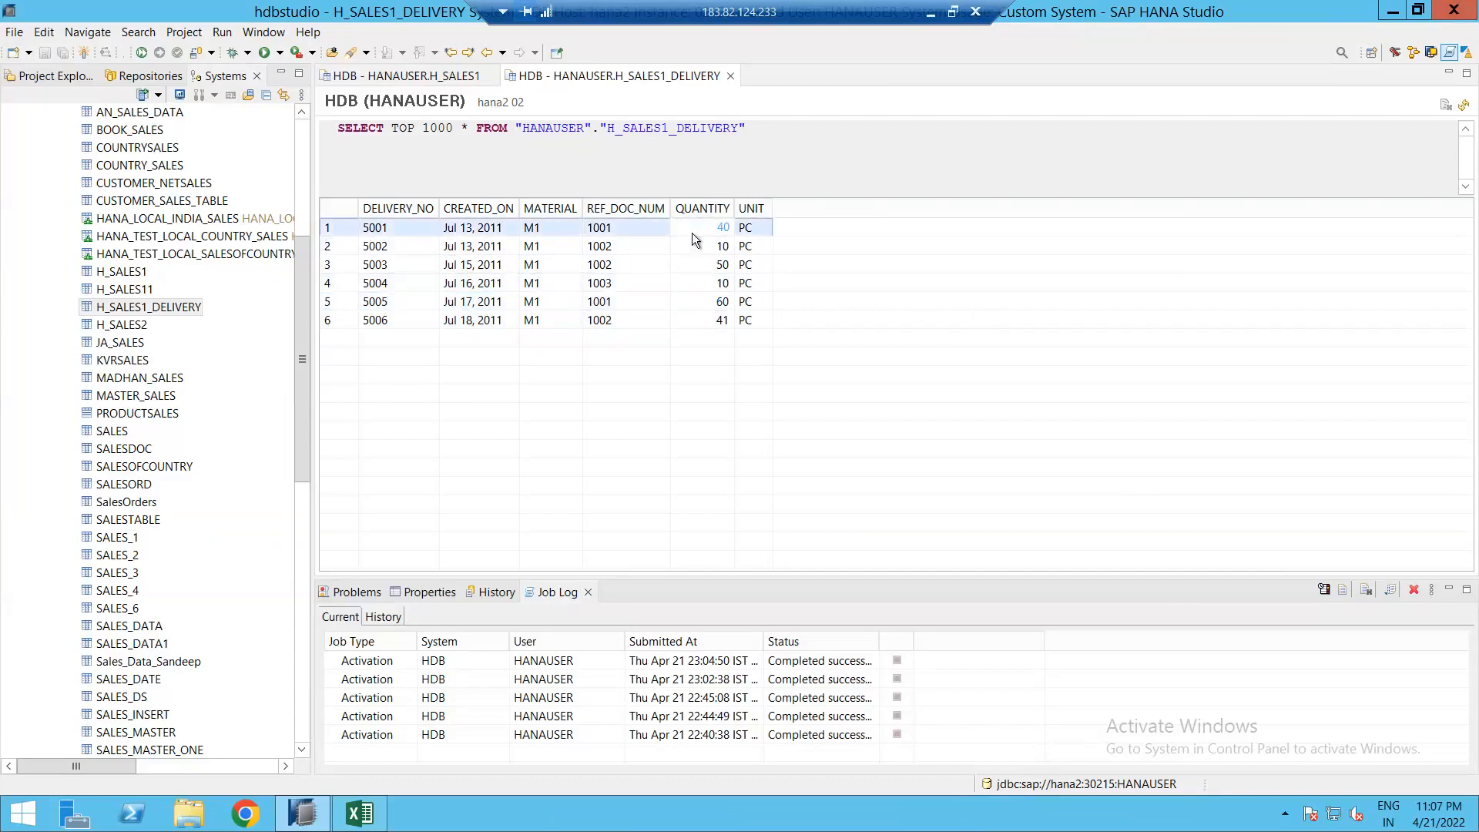
left_click(681, 300)
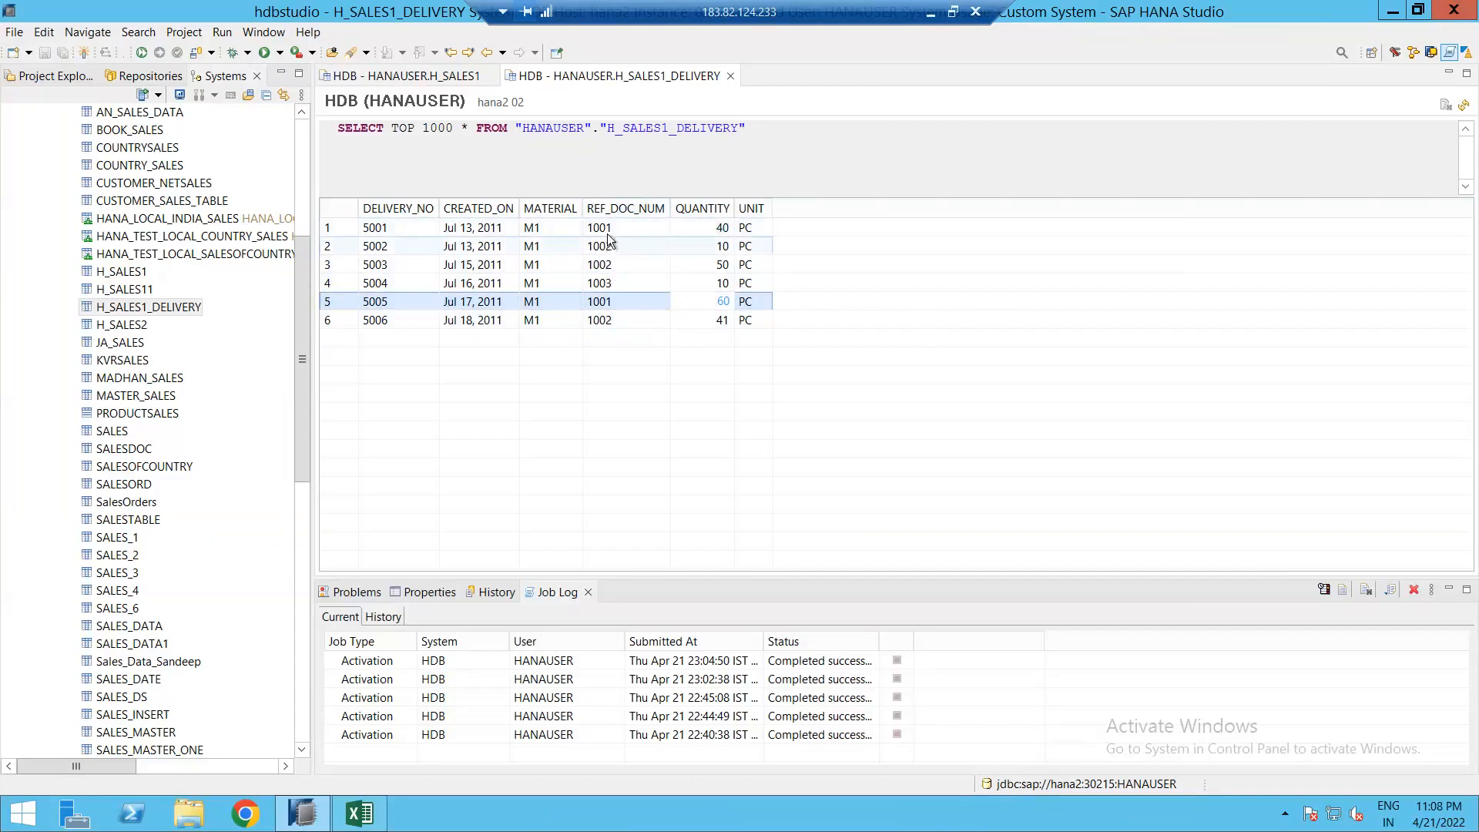
Step: Show deliveries 5001 and 5005 both reference document 1001, then return to H_SALES1
left_click(476, 307)
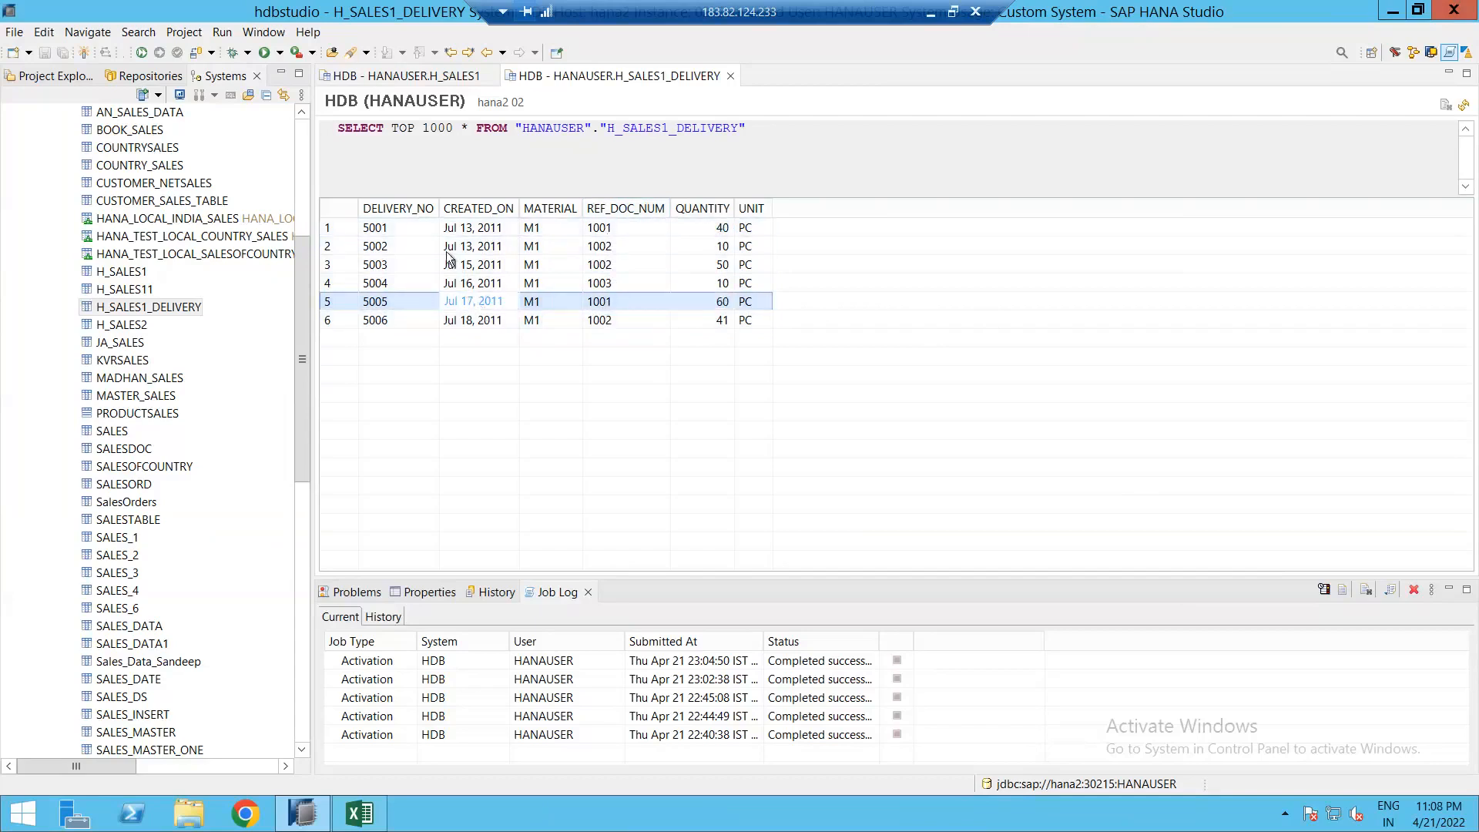
left_click(391, 227)
left_click(615, 226)
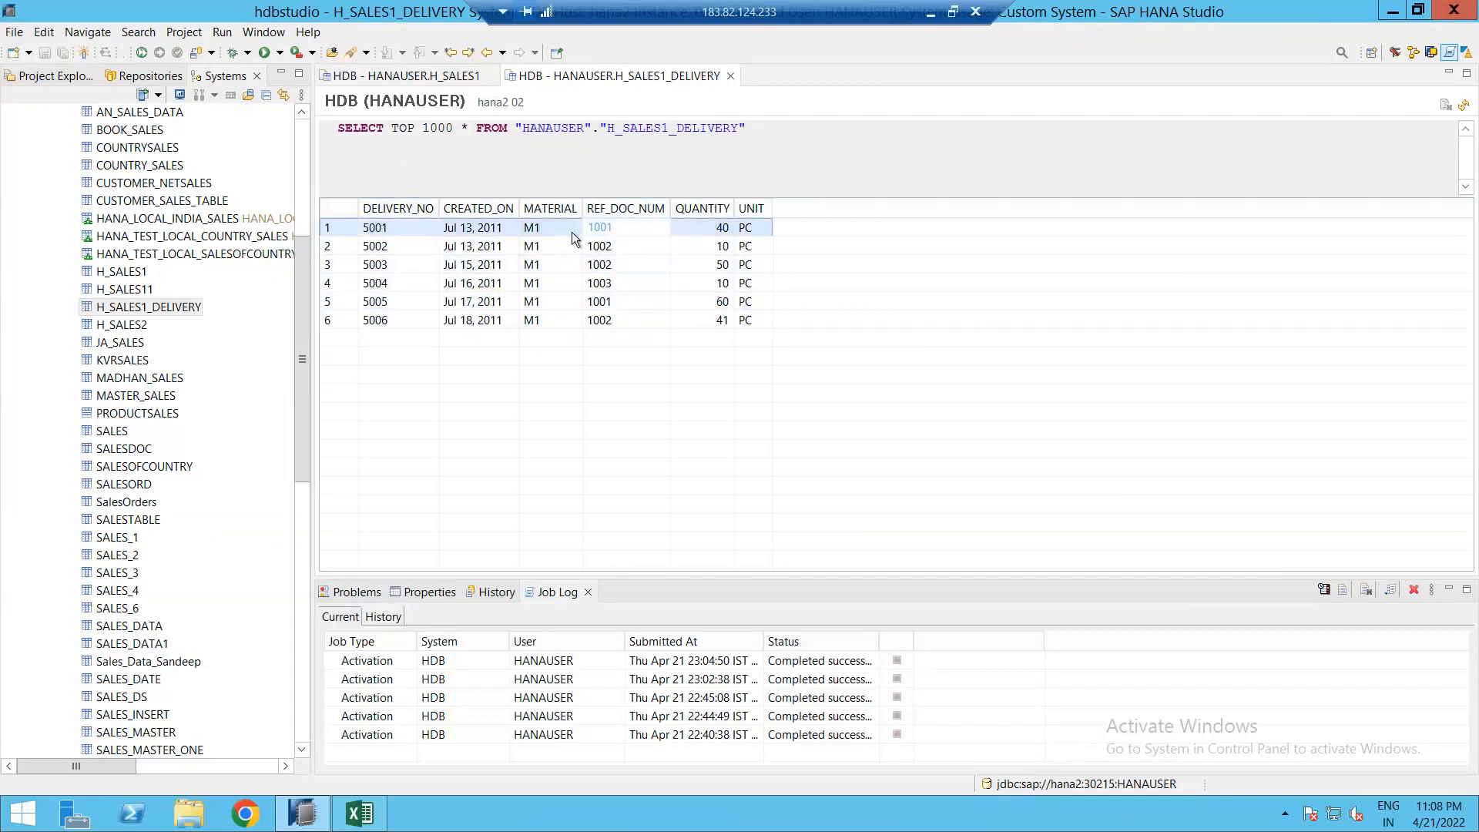
left_click(624, 300)
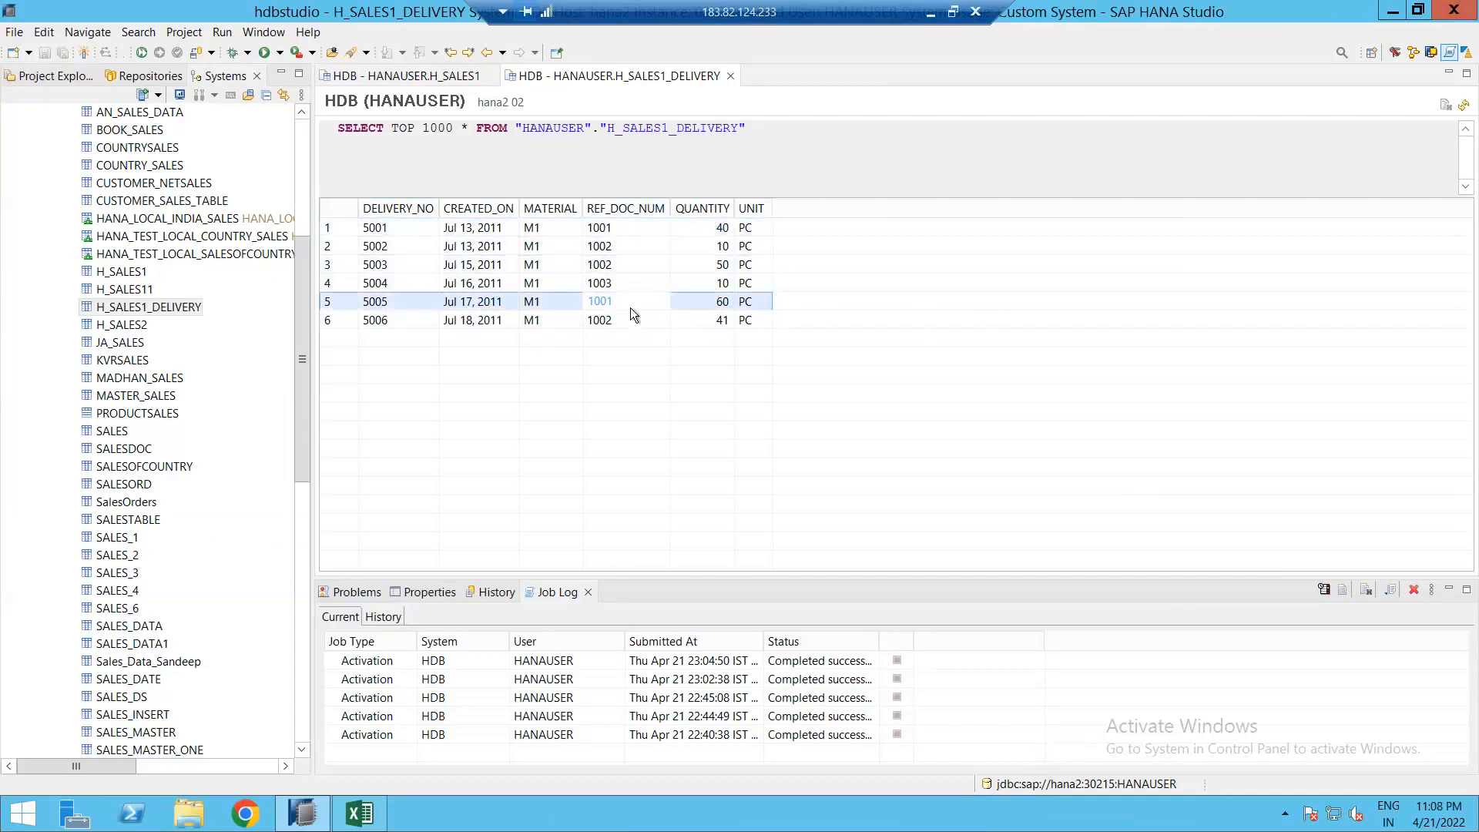
left_click(697, 234)
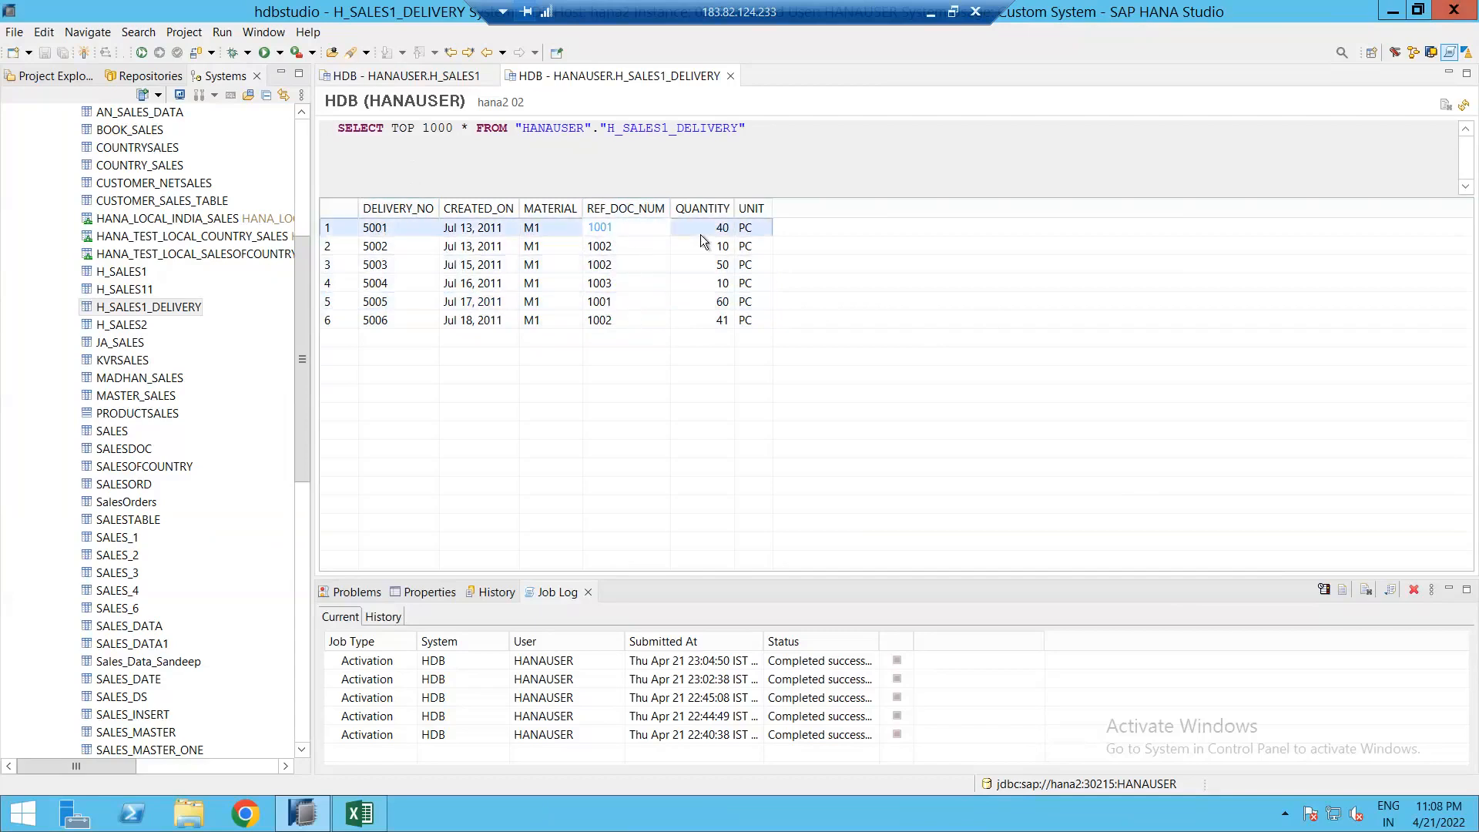
left_click(698, 303)
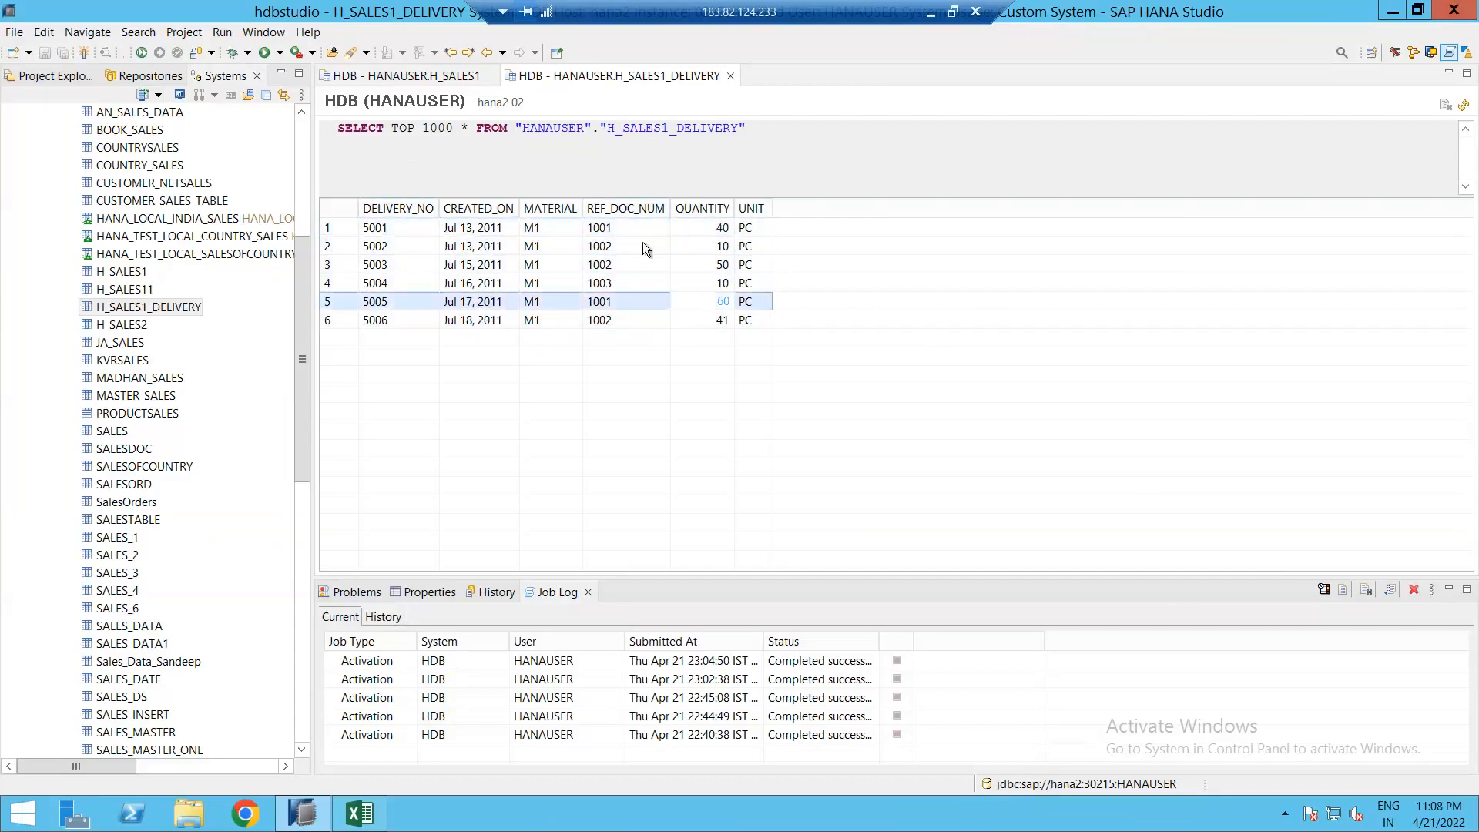
left_click(419, 77)
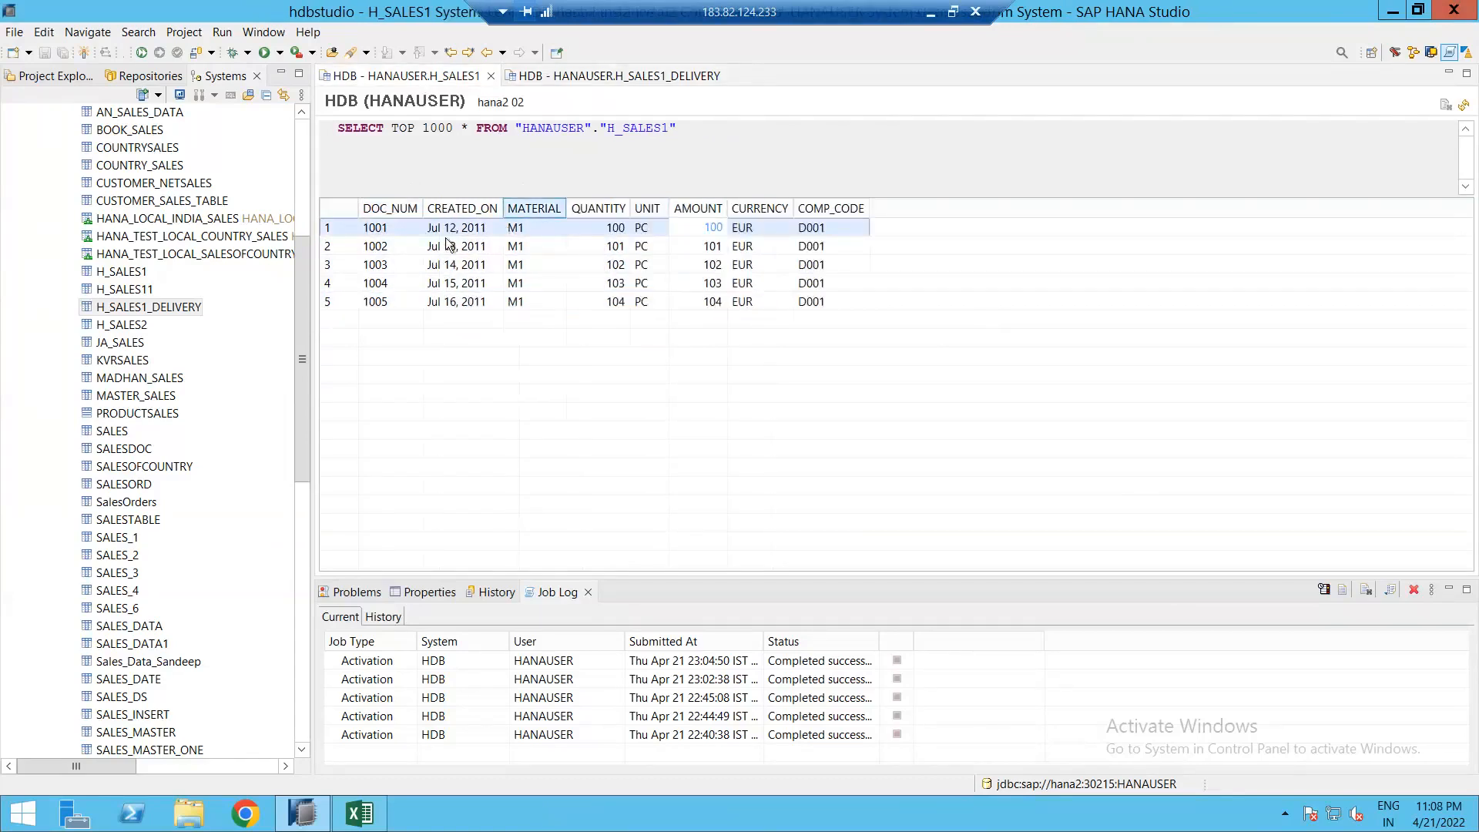
left_click(449, 246)
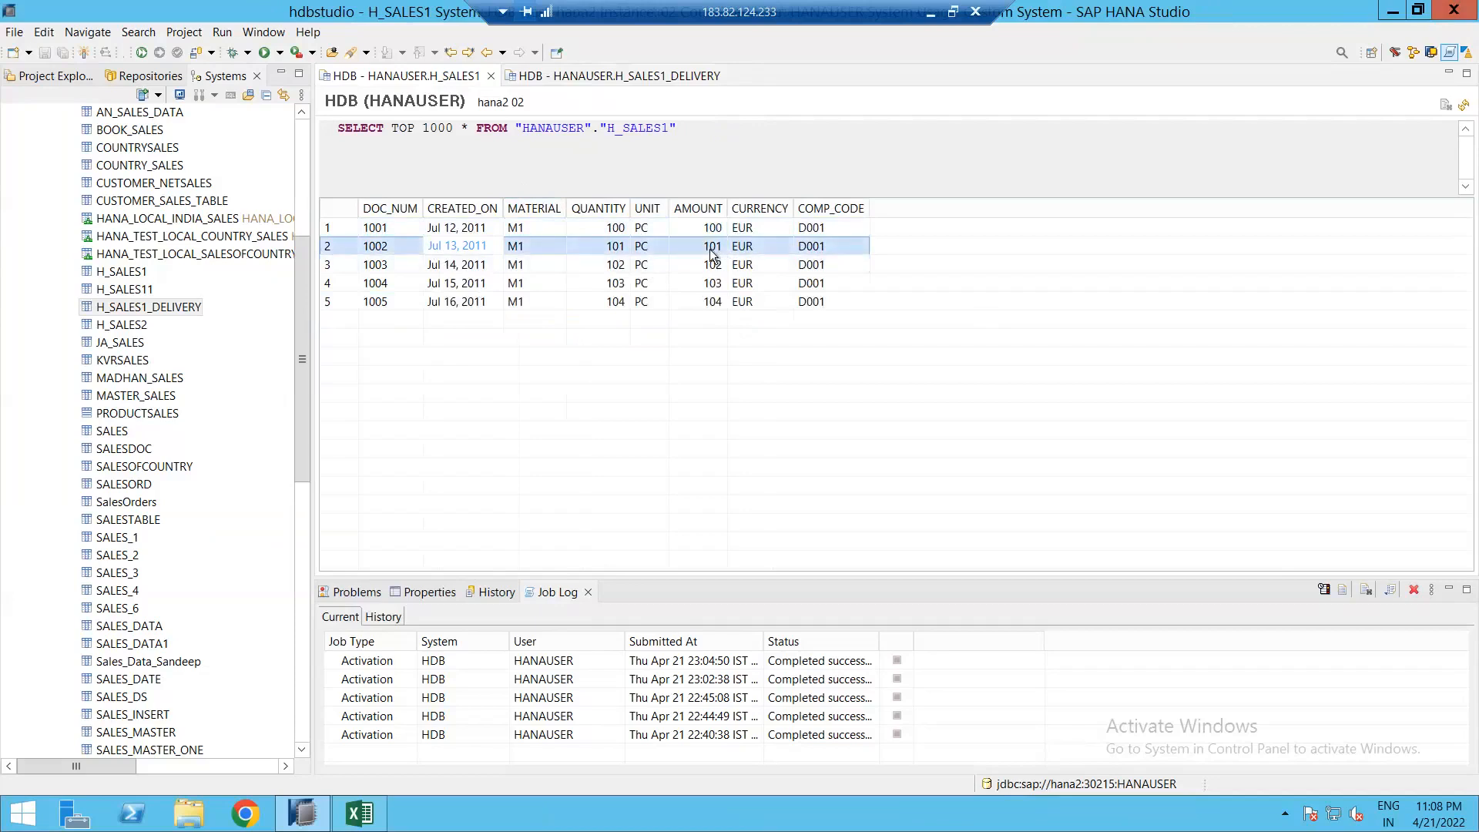
left_click(601, 75)
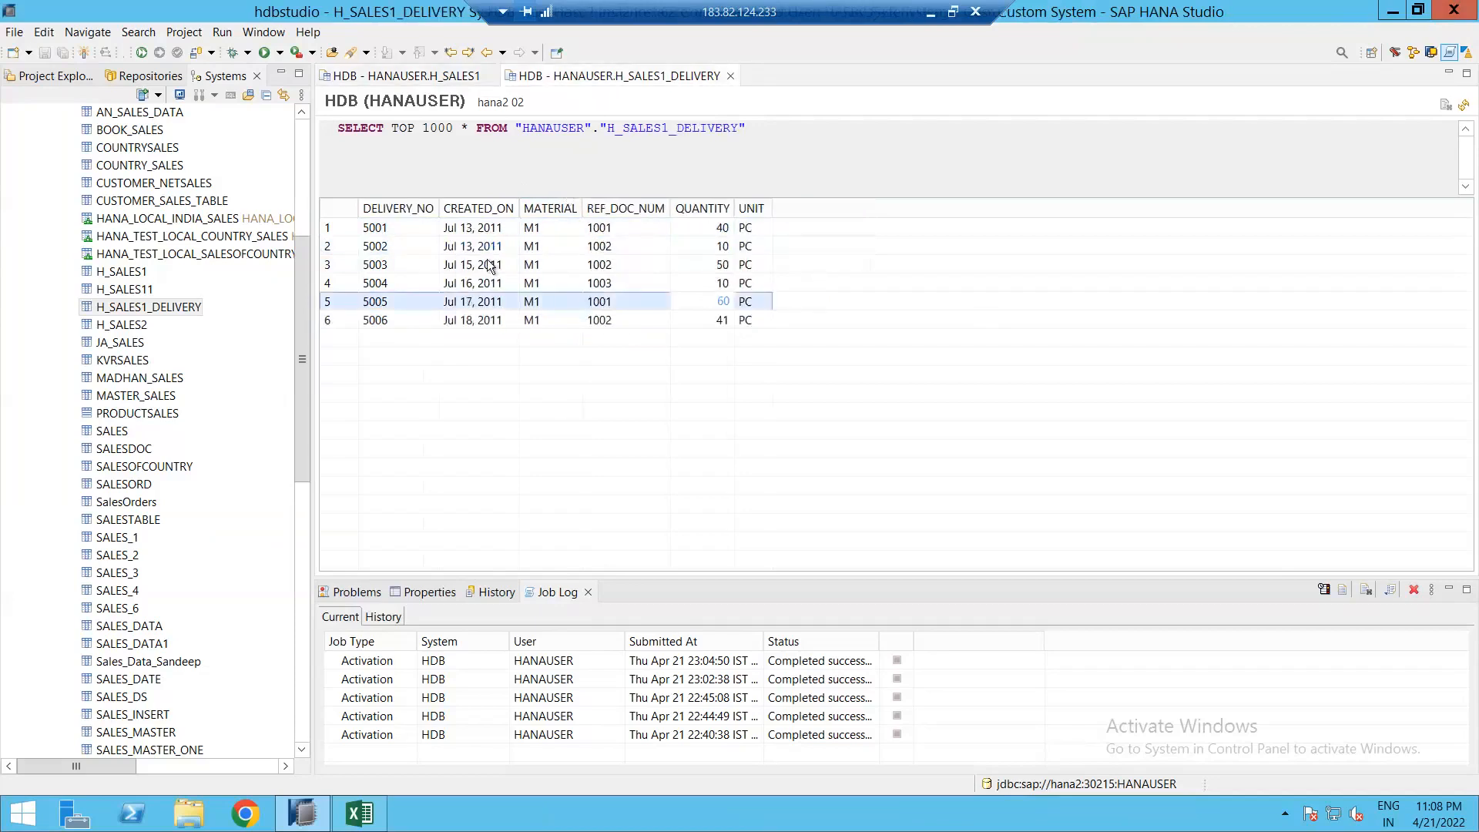
left_click(424, 248)
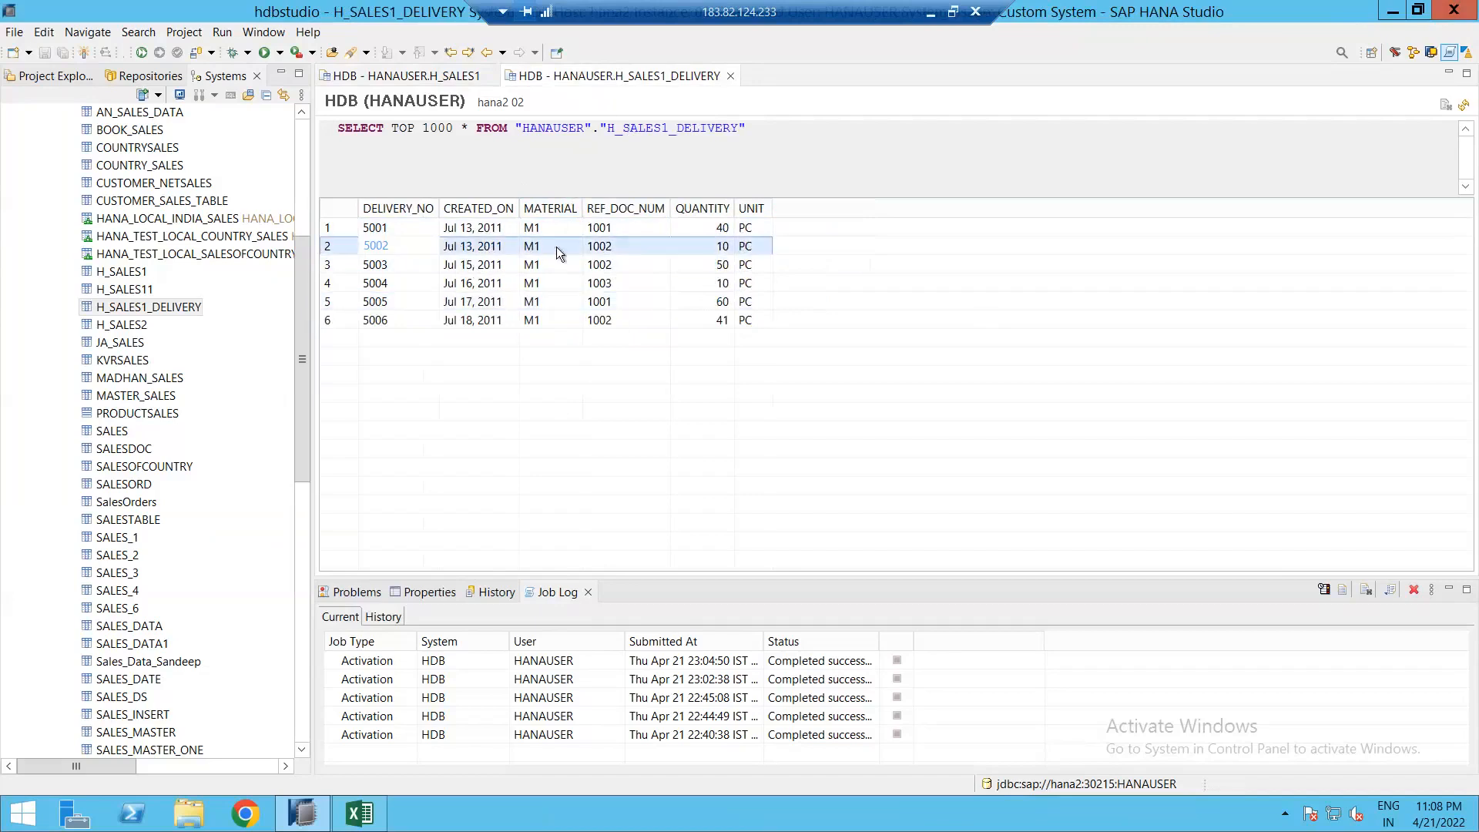
left_click(724, 246)
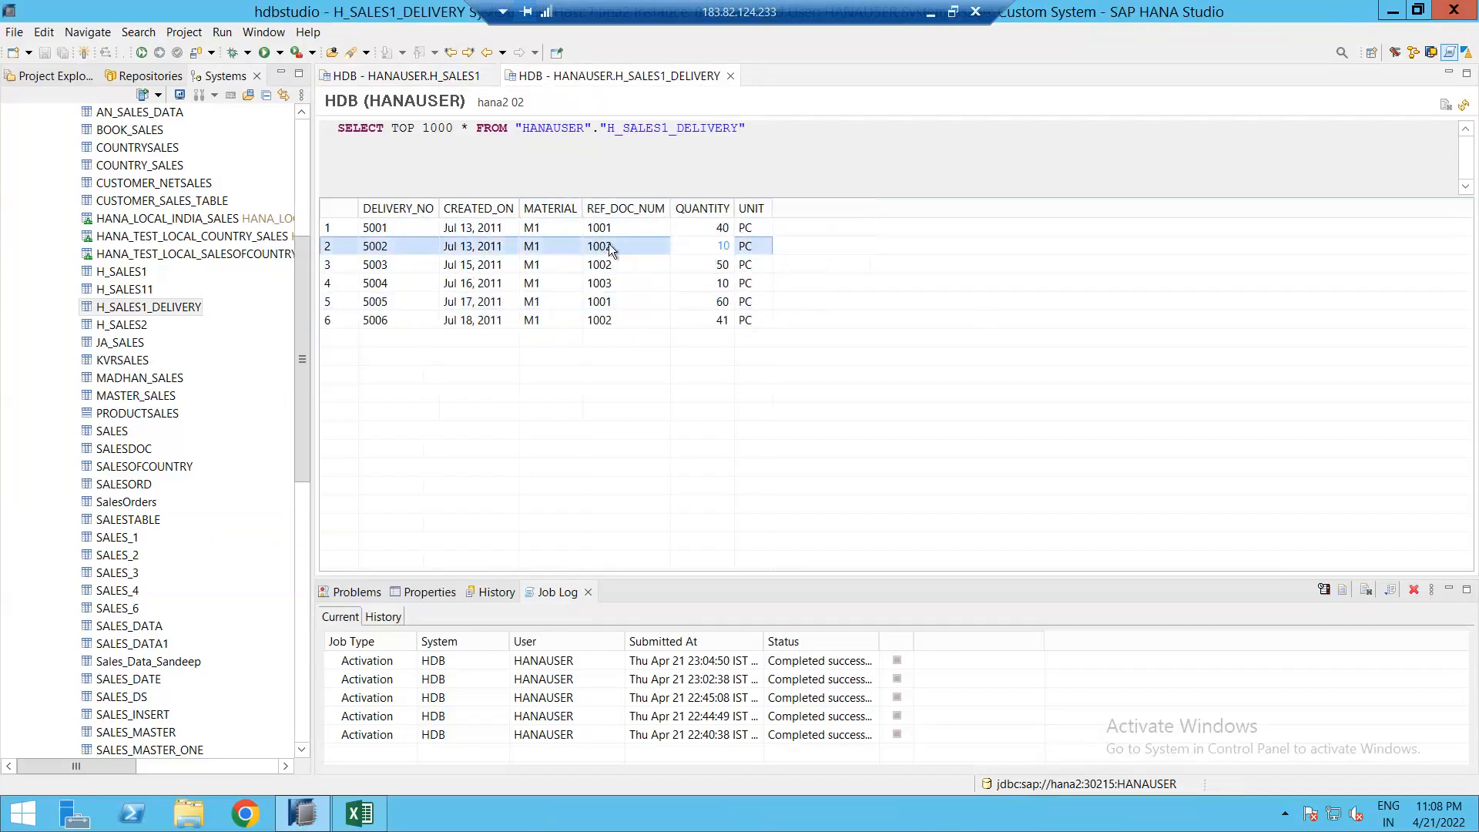
left_click(477, 265)
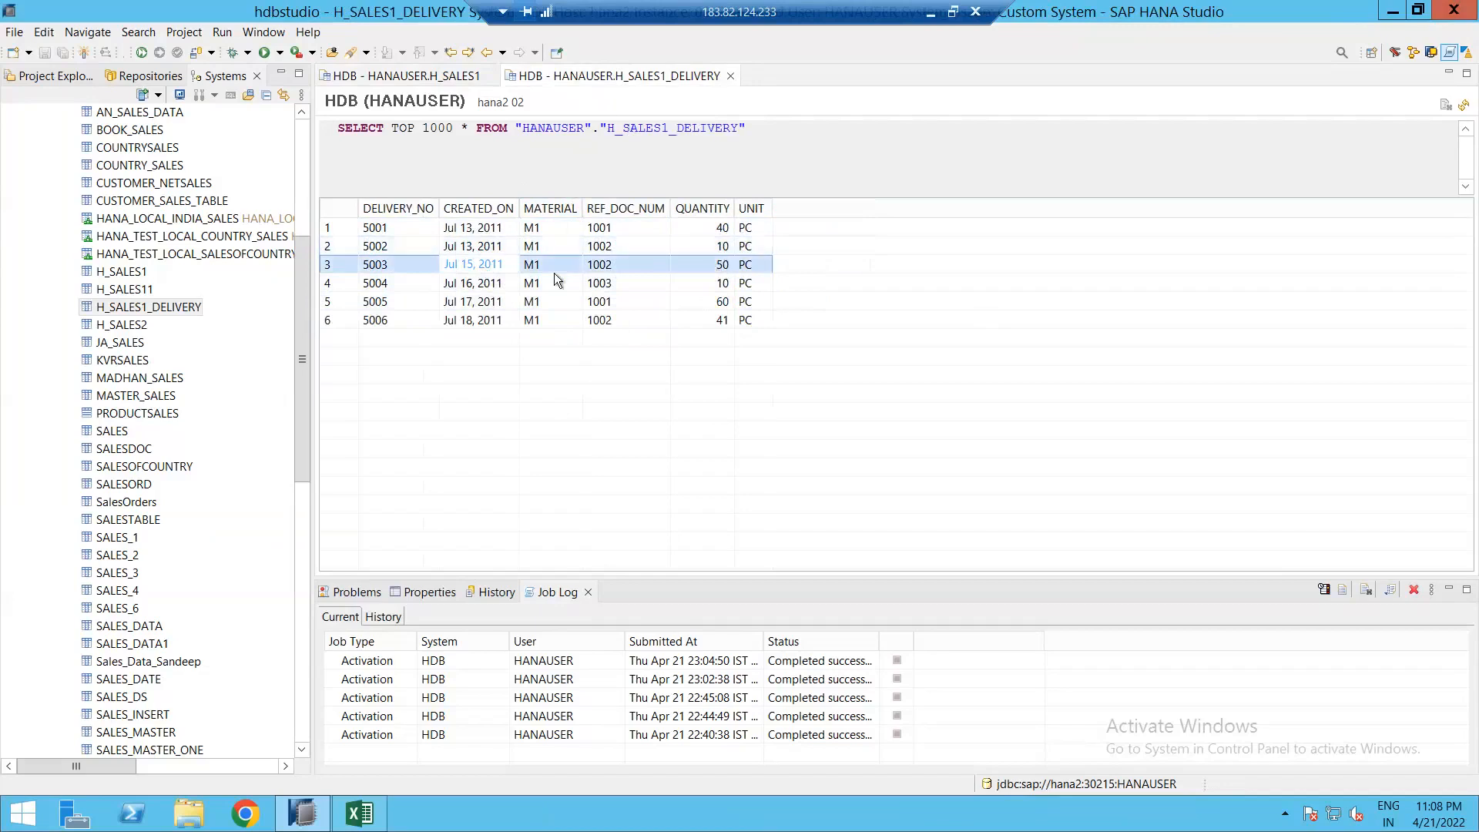
left_click(487, 322)
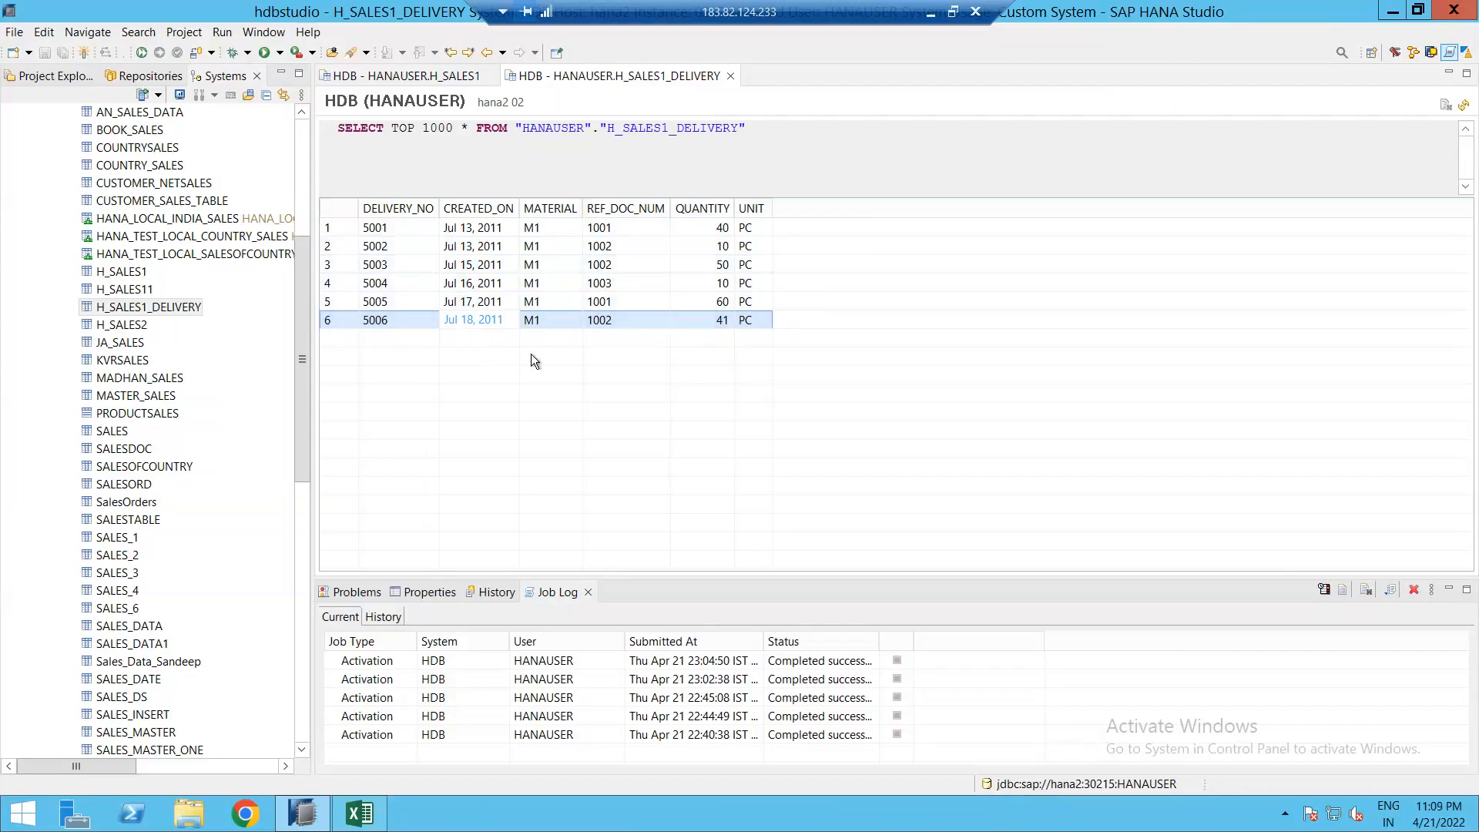
left_click(390, 81)
left_click(514, 228)
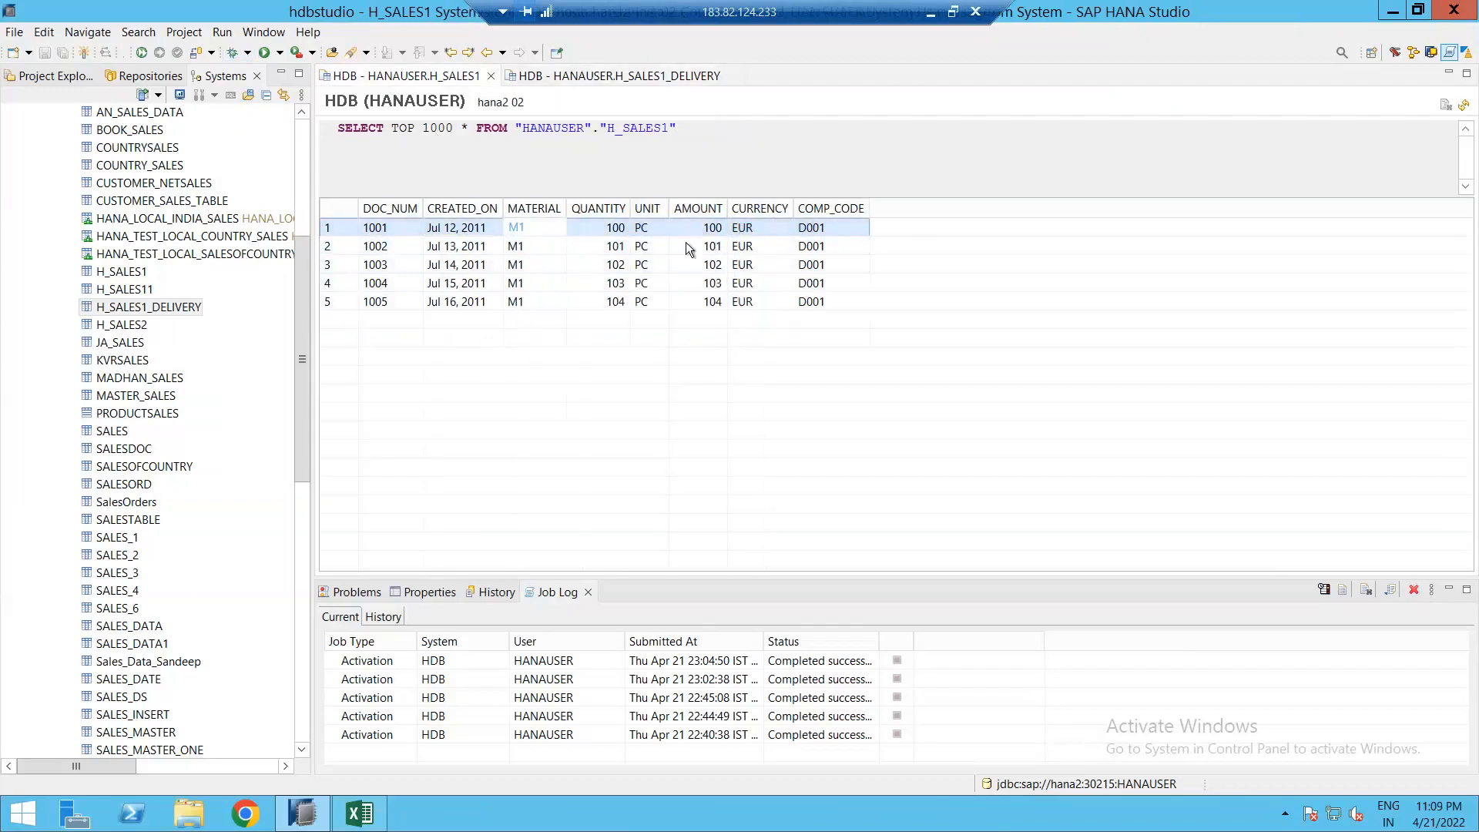
left_click(448, 228)
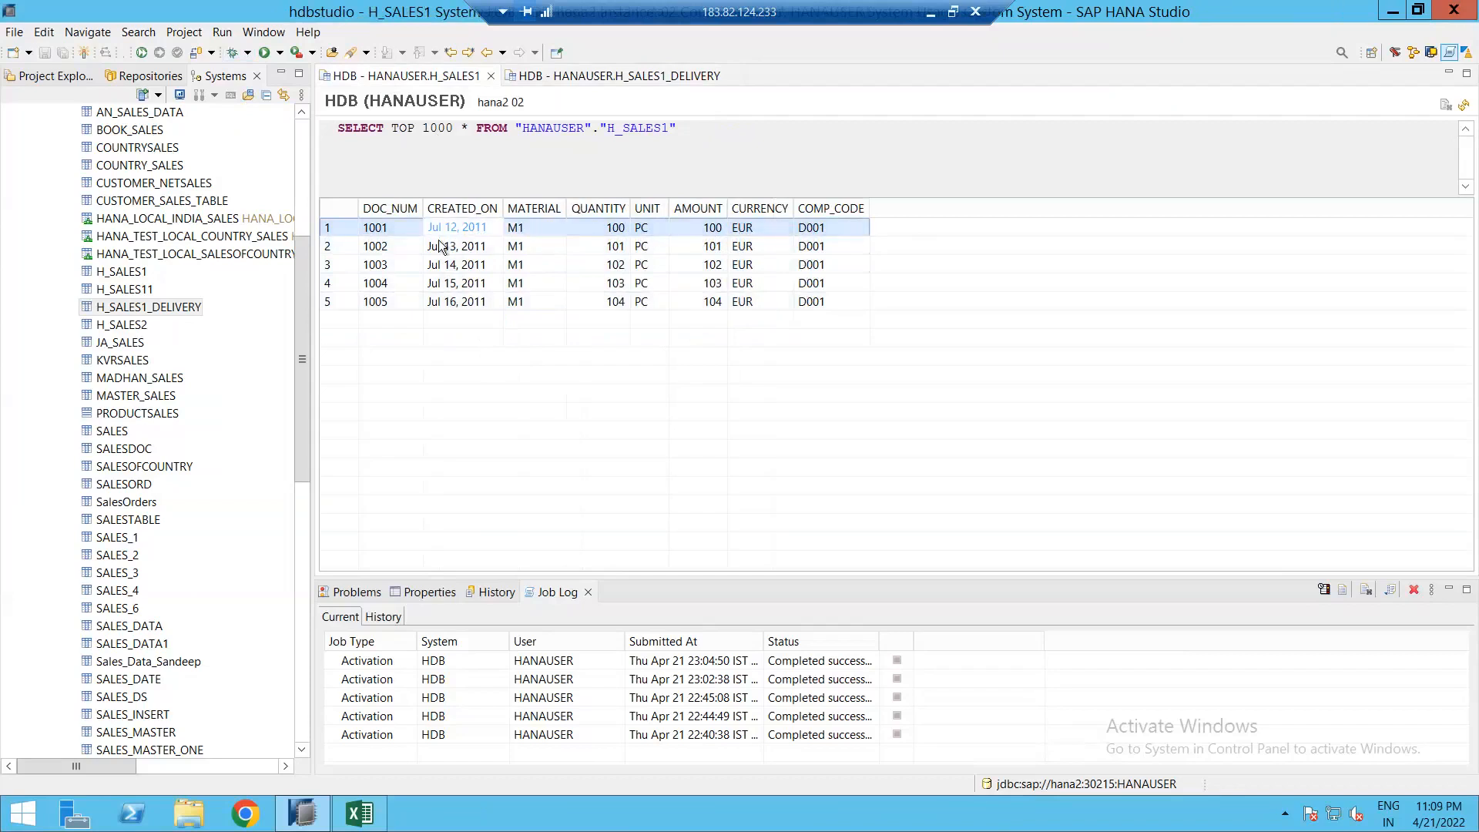
left_click(446, 245)
left_click(439, 264)
left_click(425, 288)
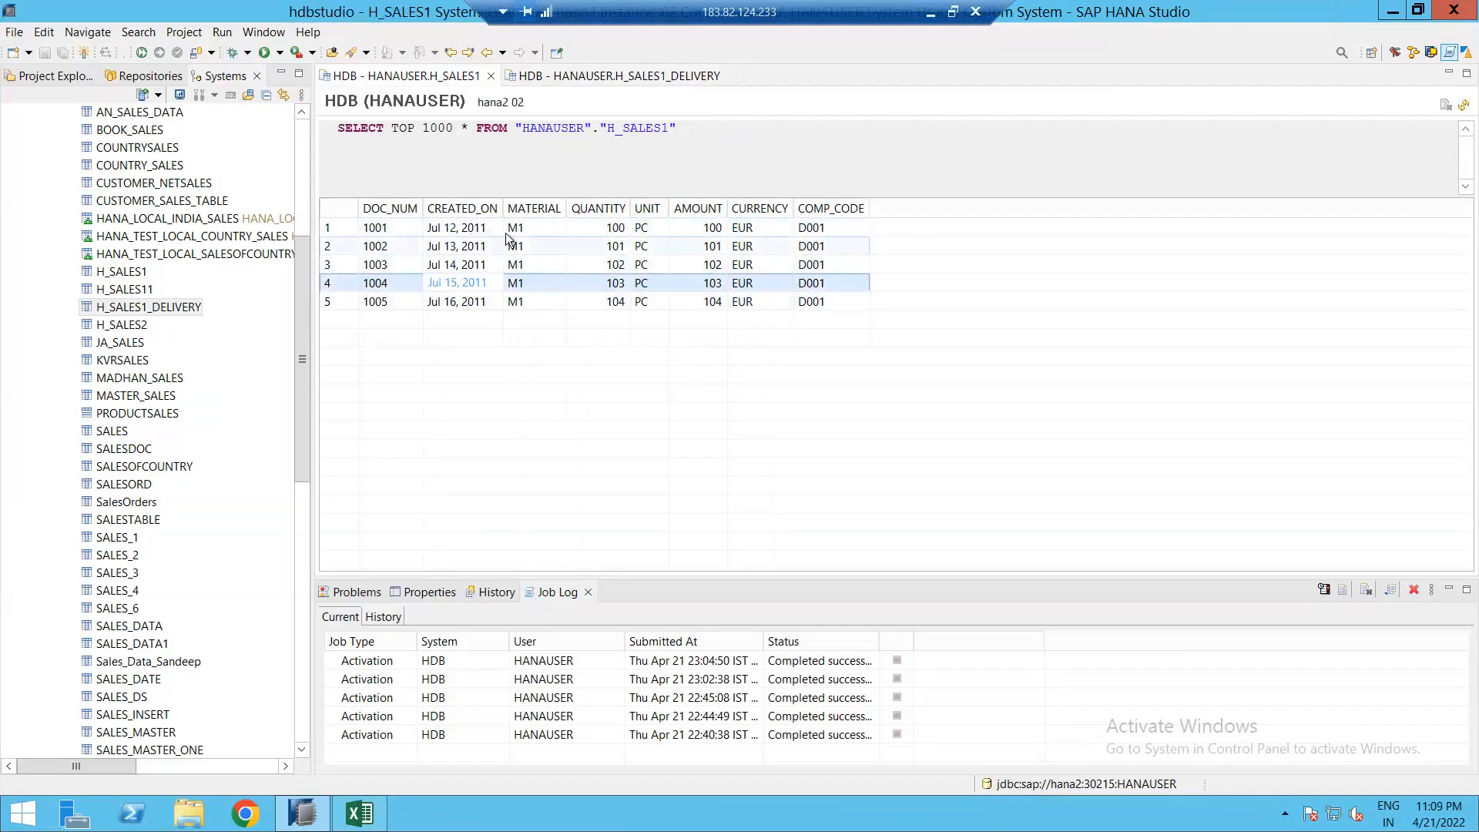
left_click(459, 227)
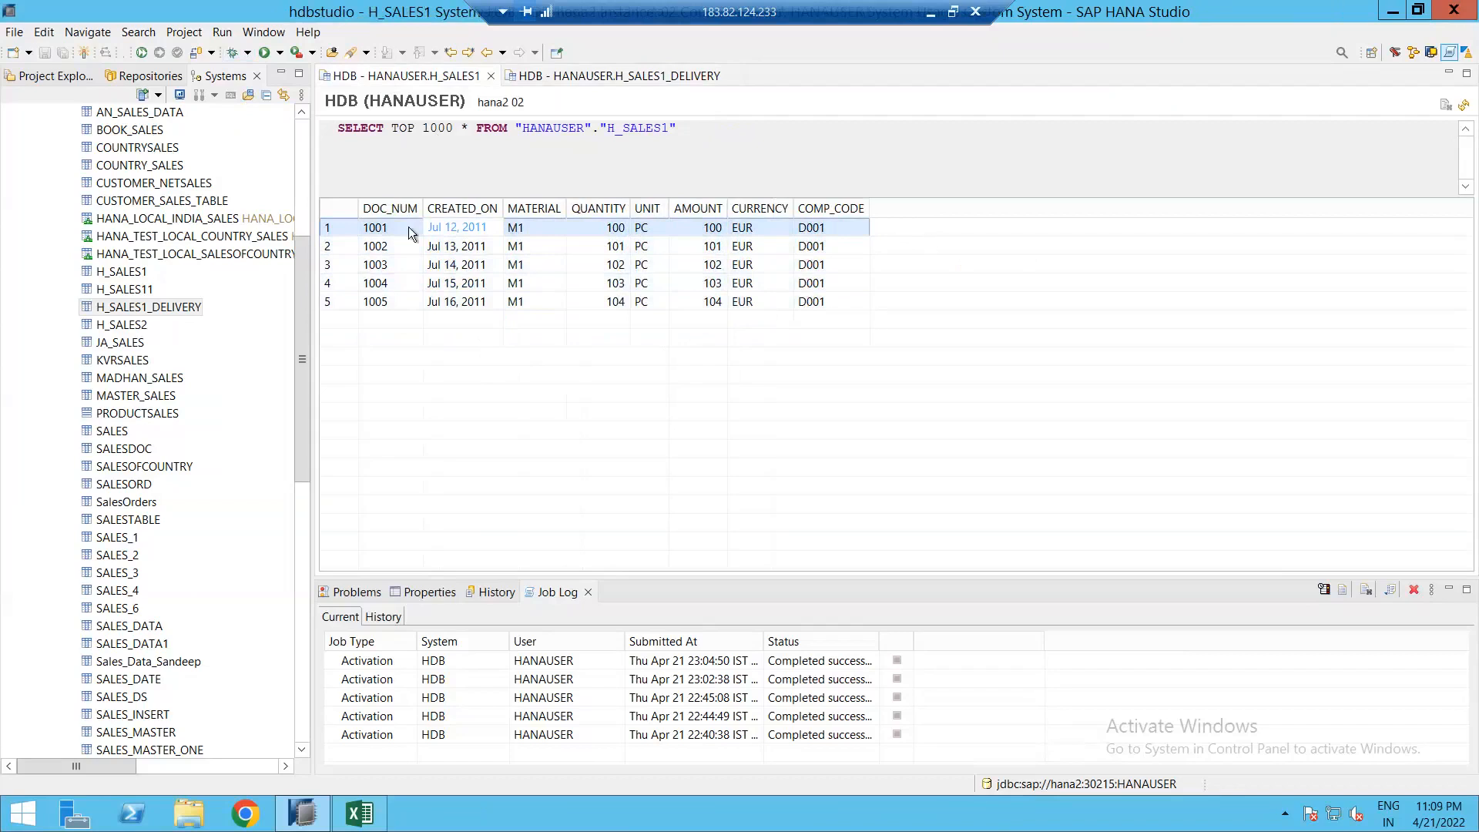
left_click_drag(344, 128, 746, 324)
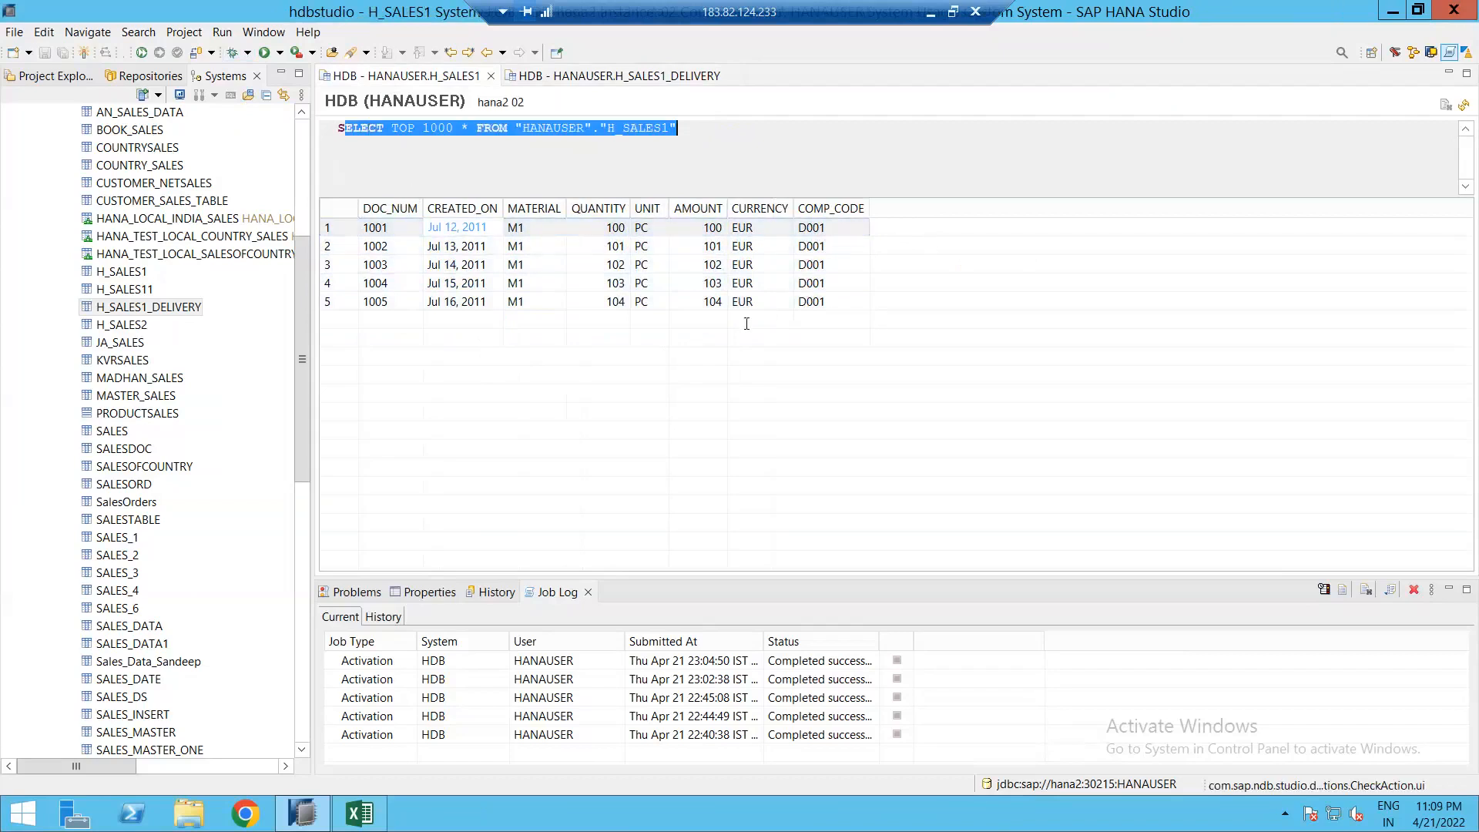
left_click(669, 185)
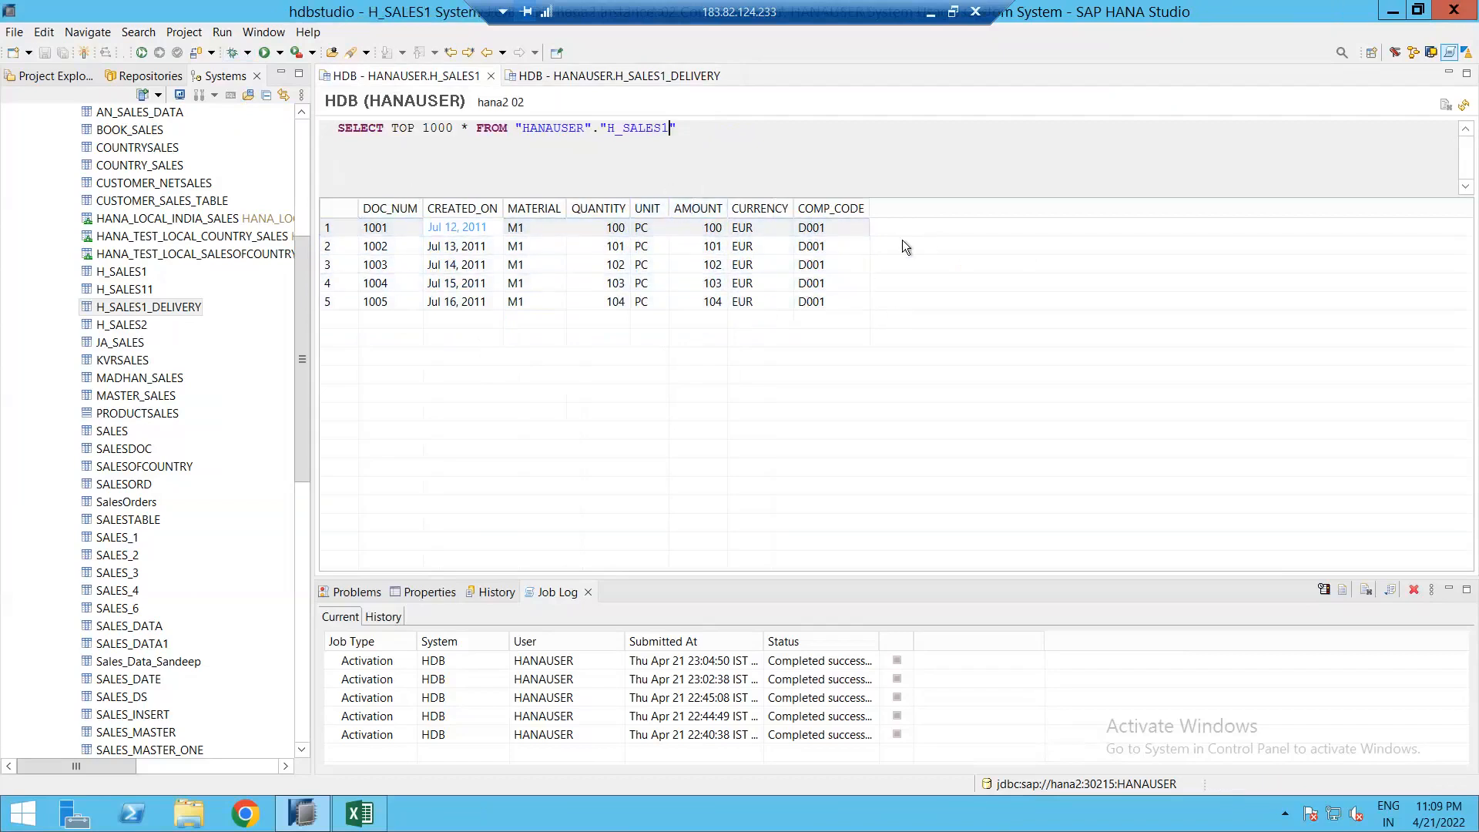
left_click(383, 229)
left_click_drag(361, 129, 913, 259)
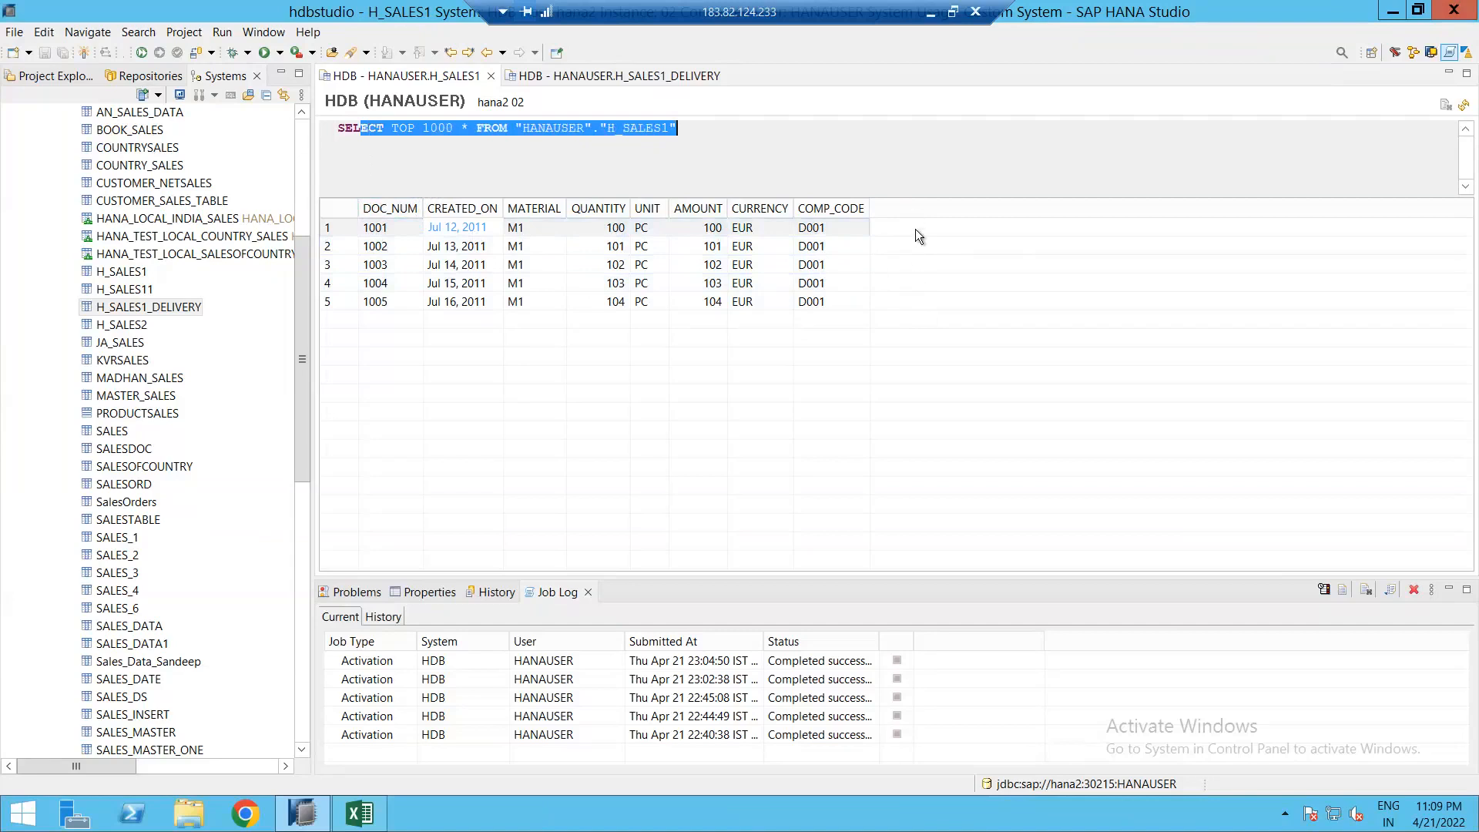
left_click(601, 75)
left_click(611, 227)
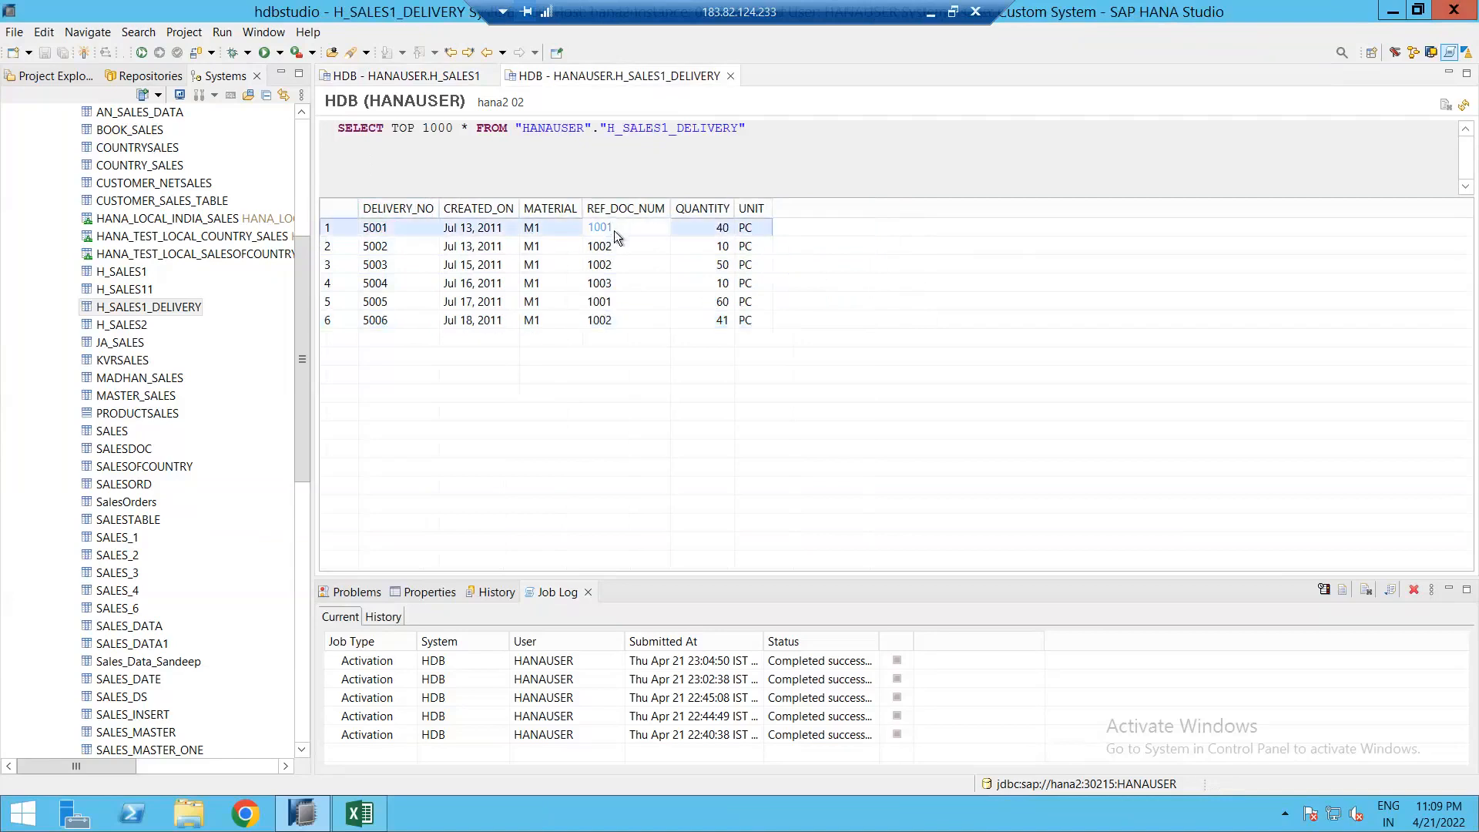
left_click(607, 302)
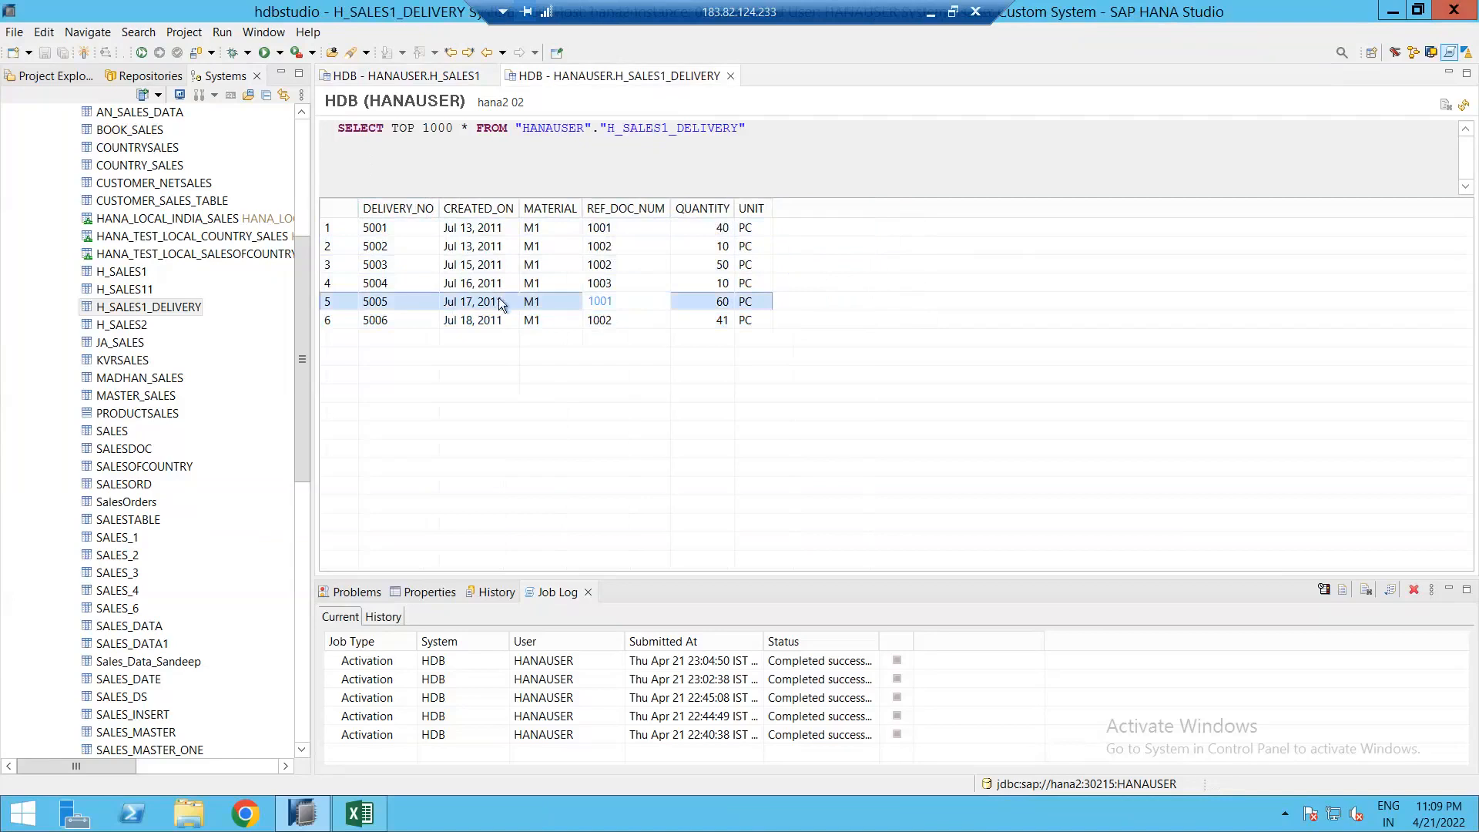
left_click(431, 83)
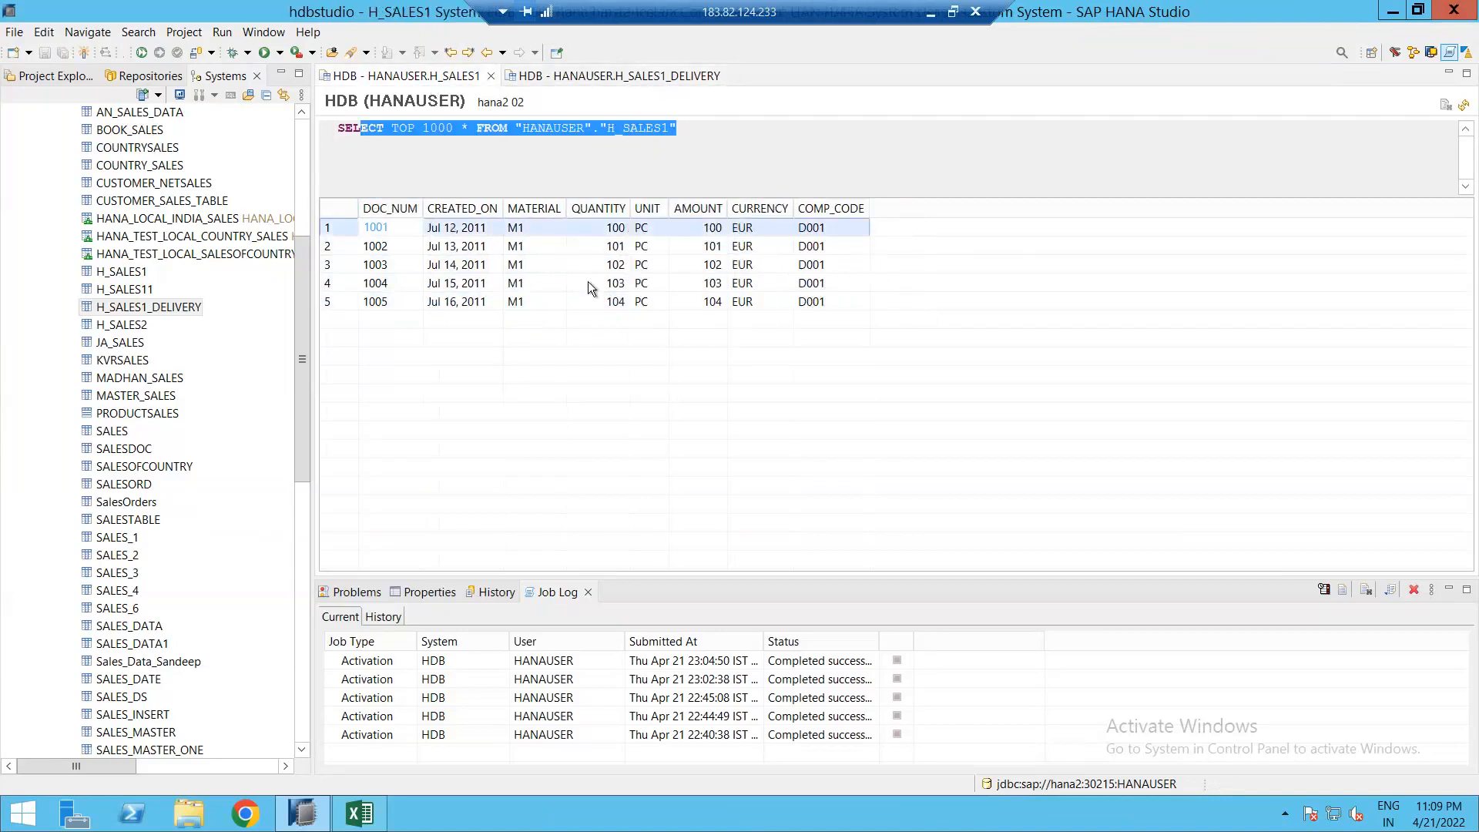
left_click(592, 247)
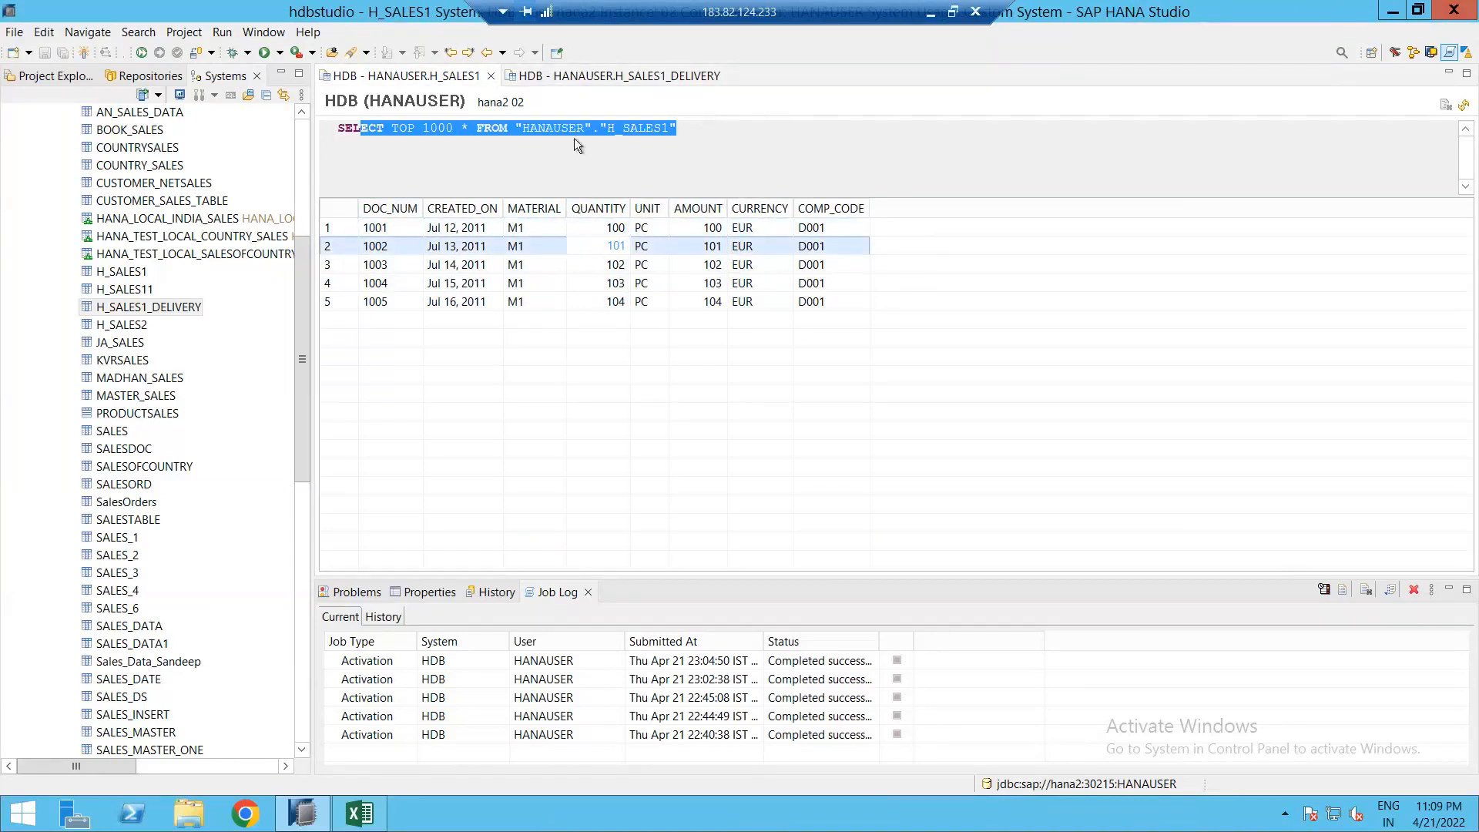
left_click(617, 75)
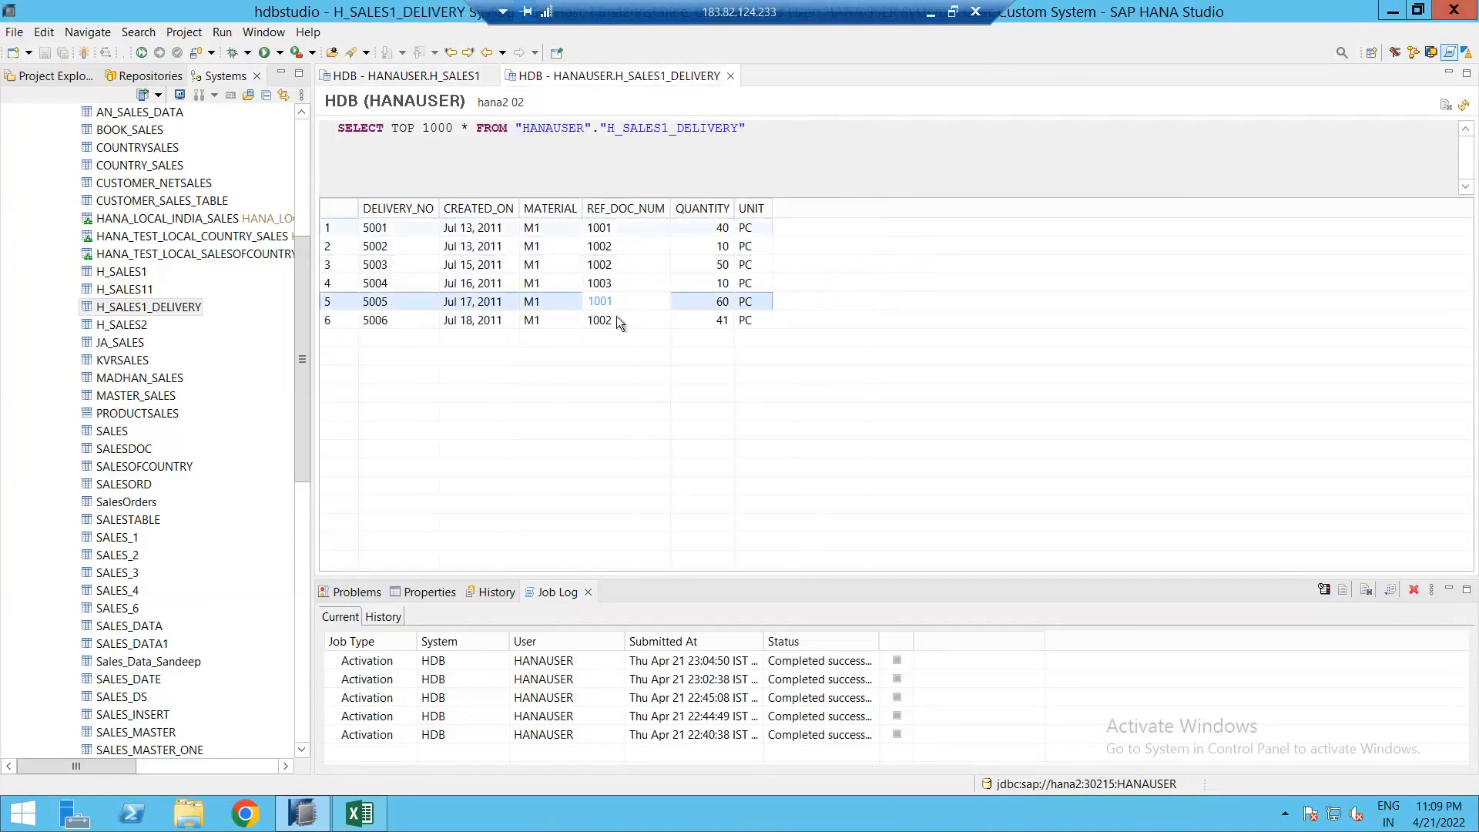
left_click(583, 321)
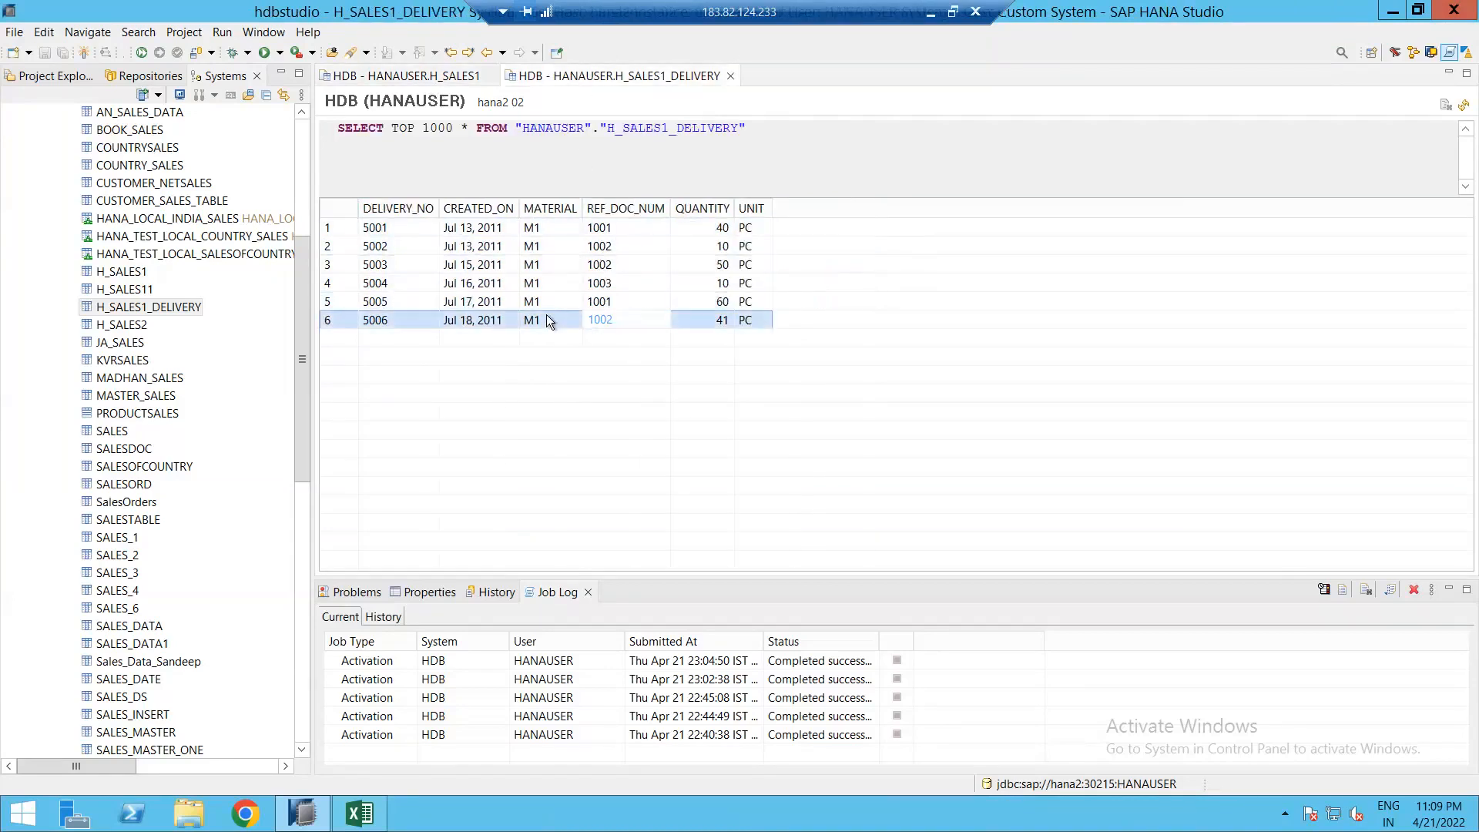
left_click(427, 76)
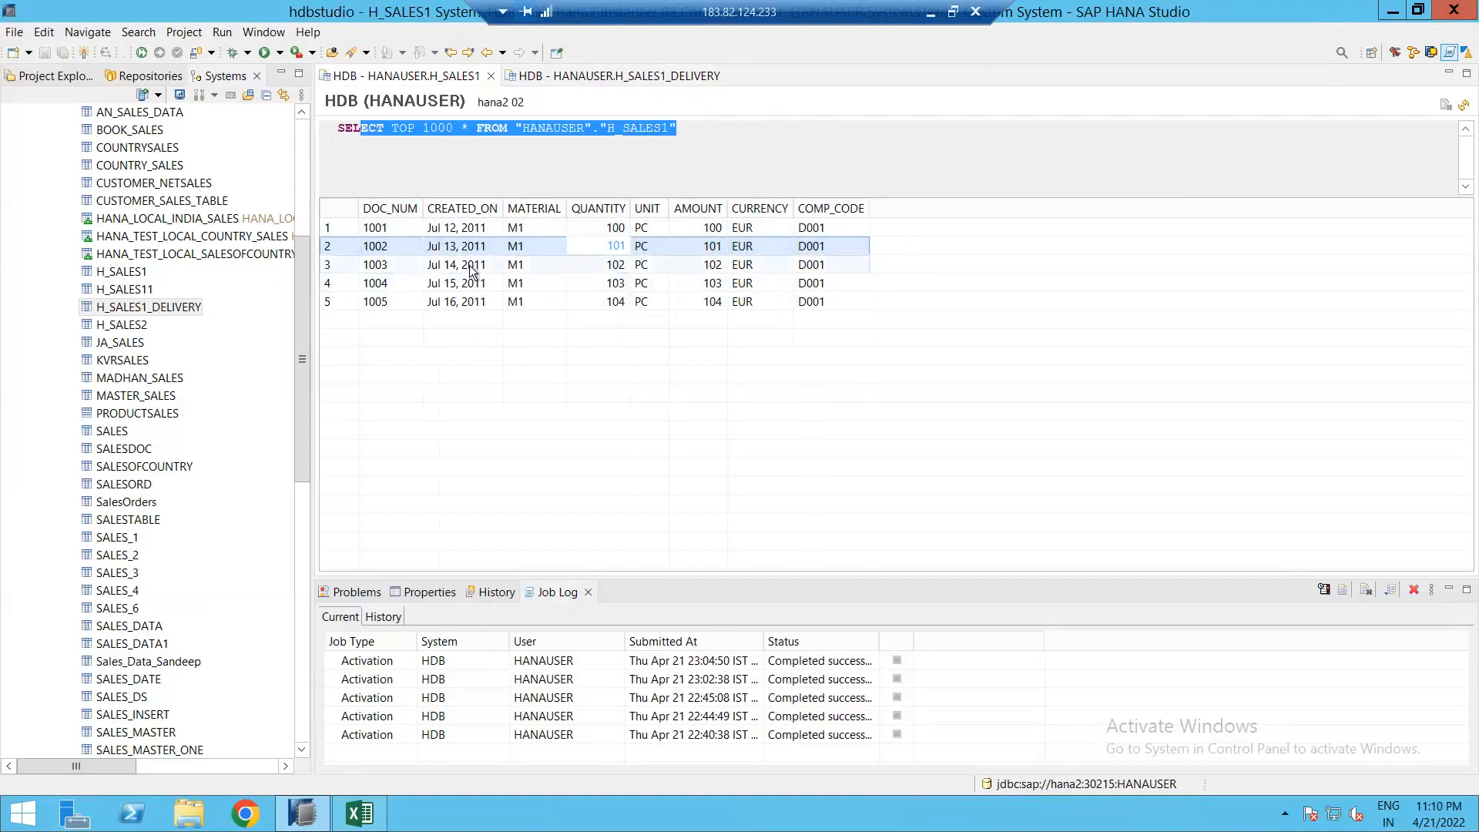
left_click(385, 266)
left_click(377, 305)
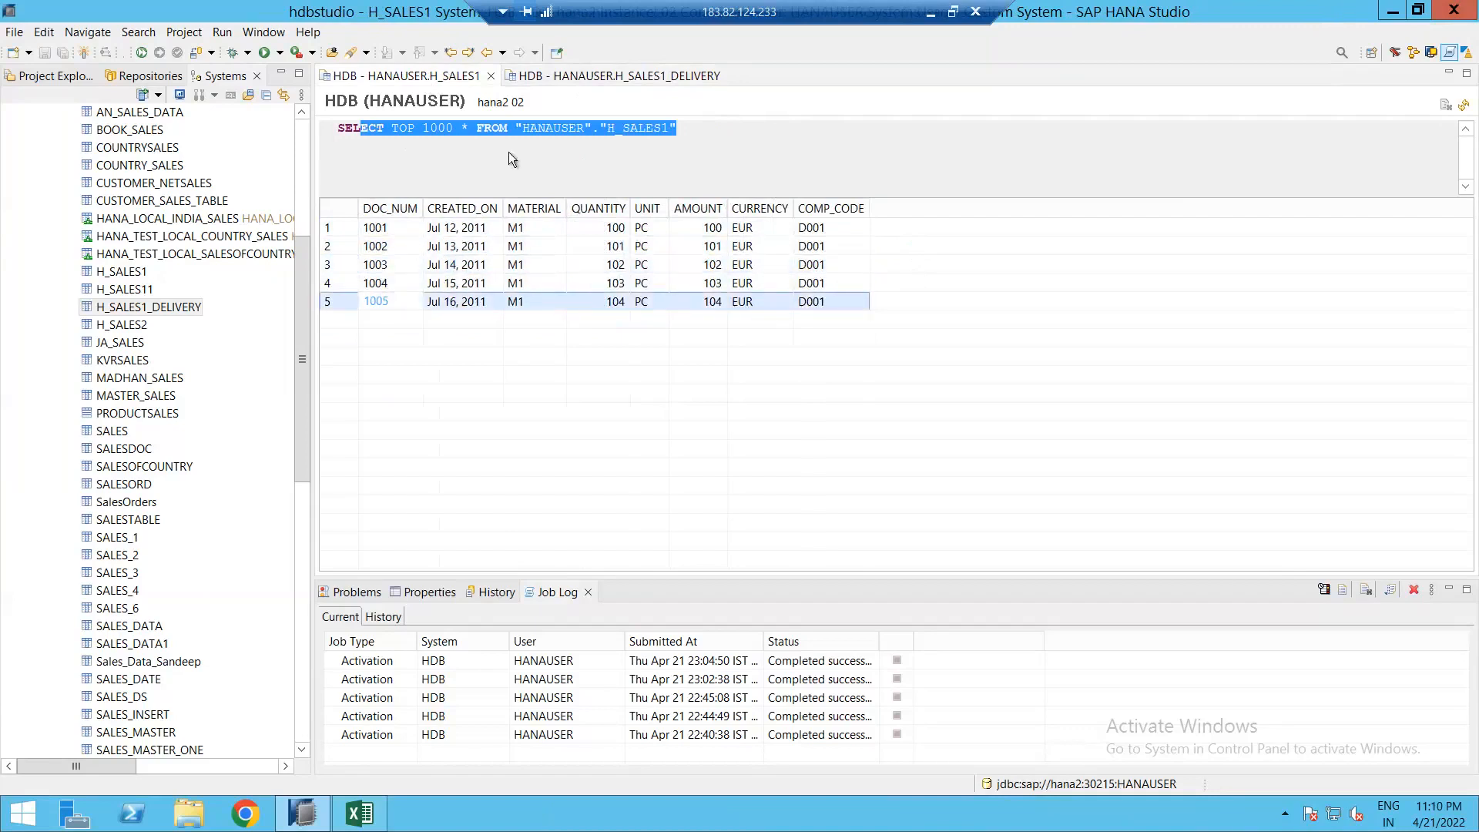
left_click(604, 75)
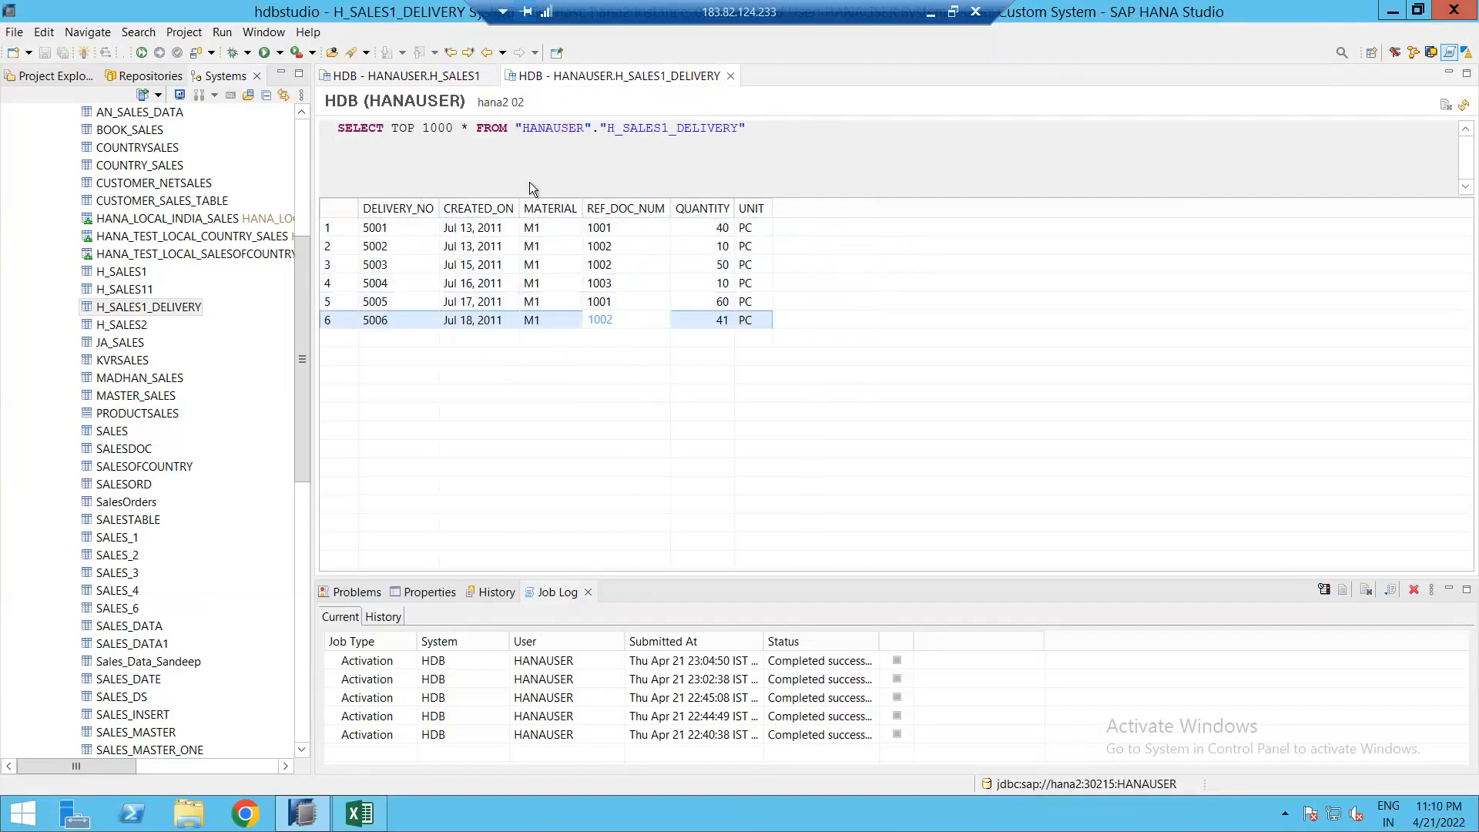
left_click(463, 77)
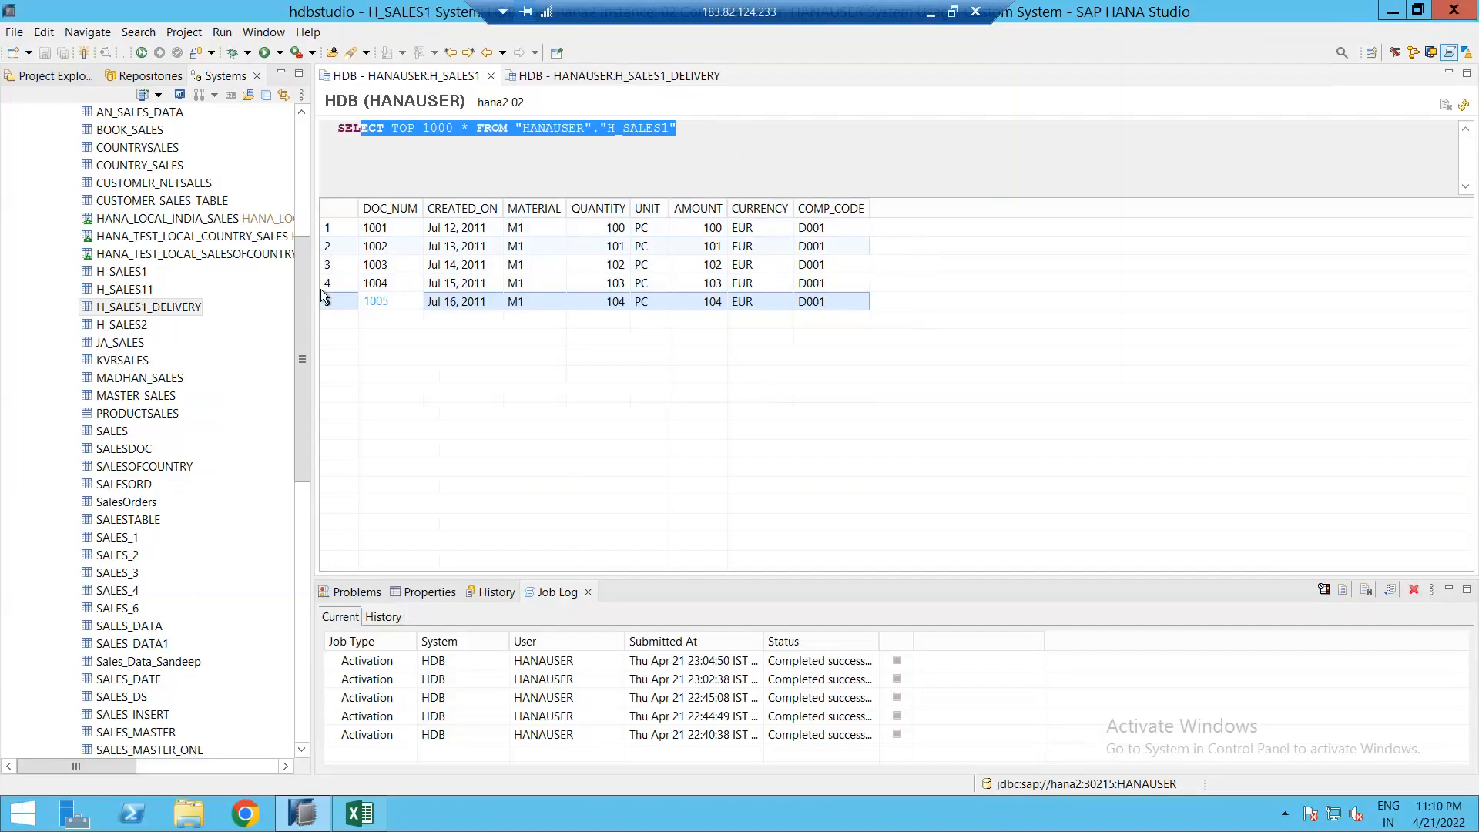
Step: Create calculation view CV_SALES_REPORT, labelled the same, in the Calculation Views folder
left_click_drag(302, 274, 298, 165)
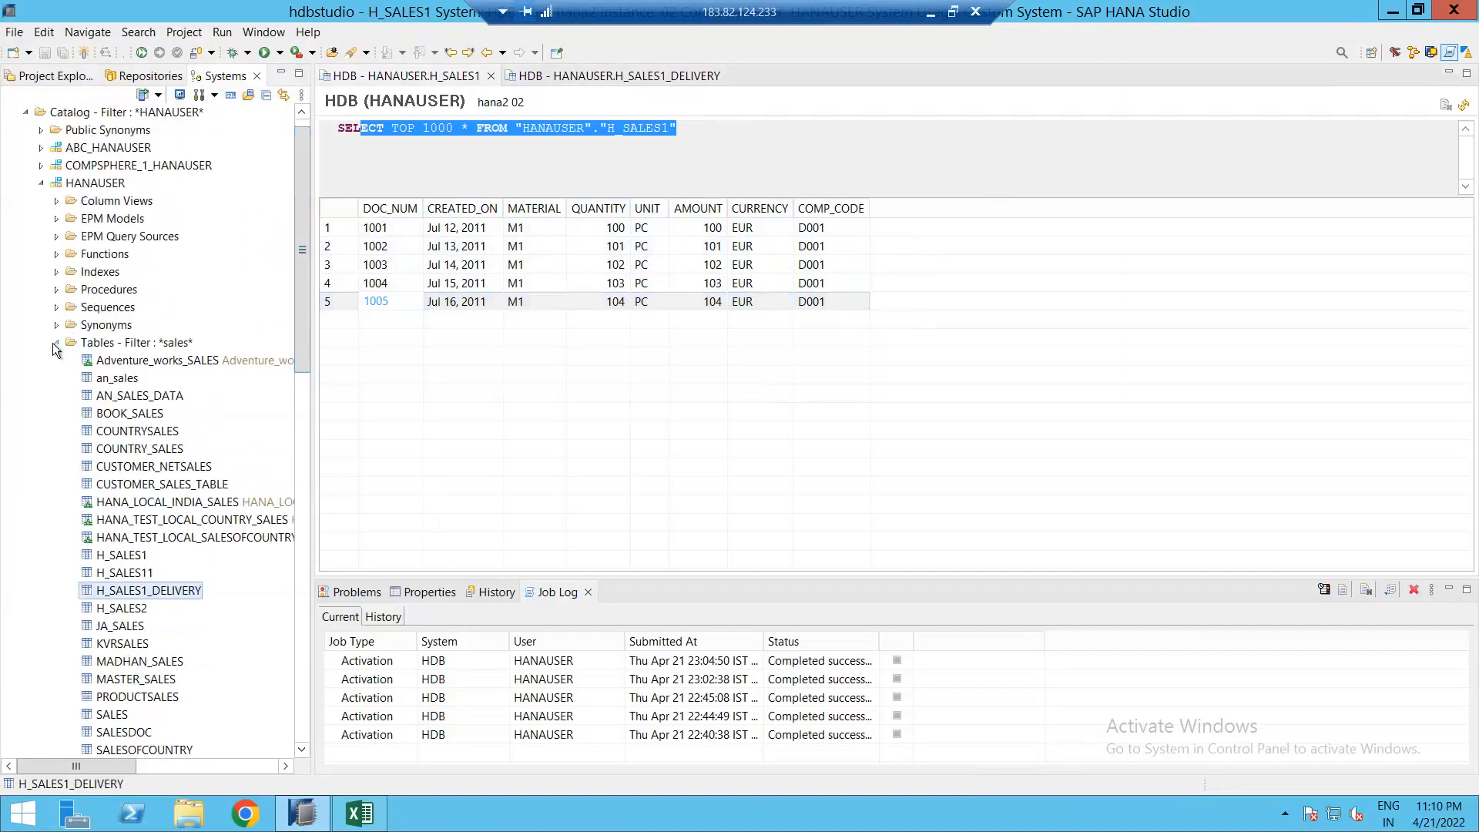
left_click(305, 455)
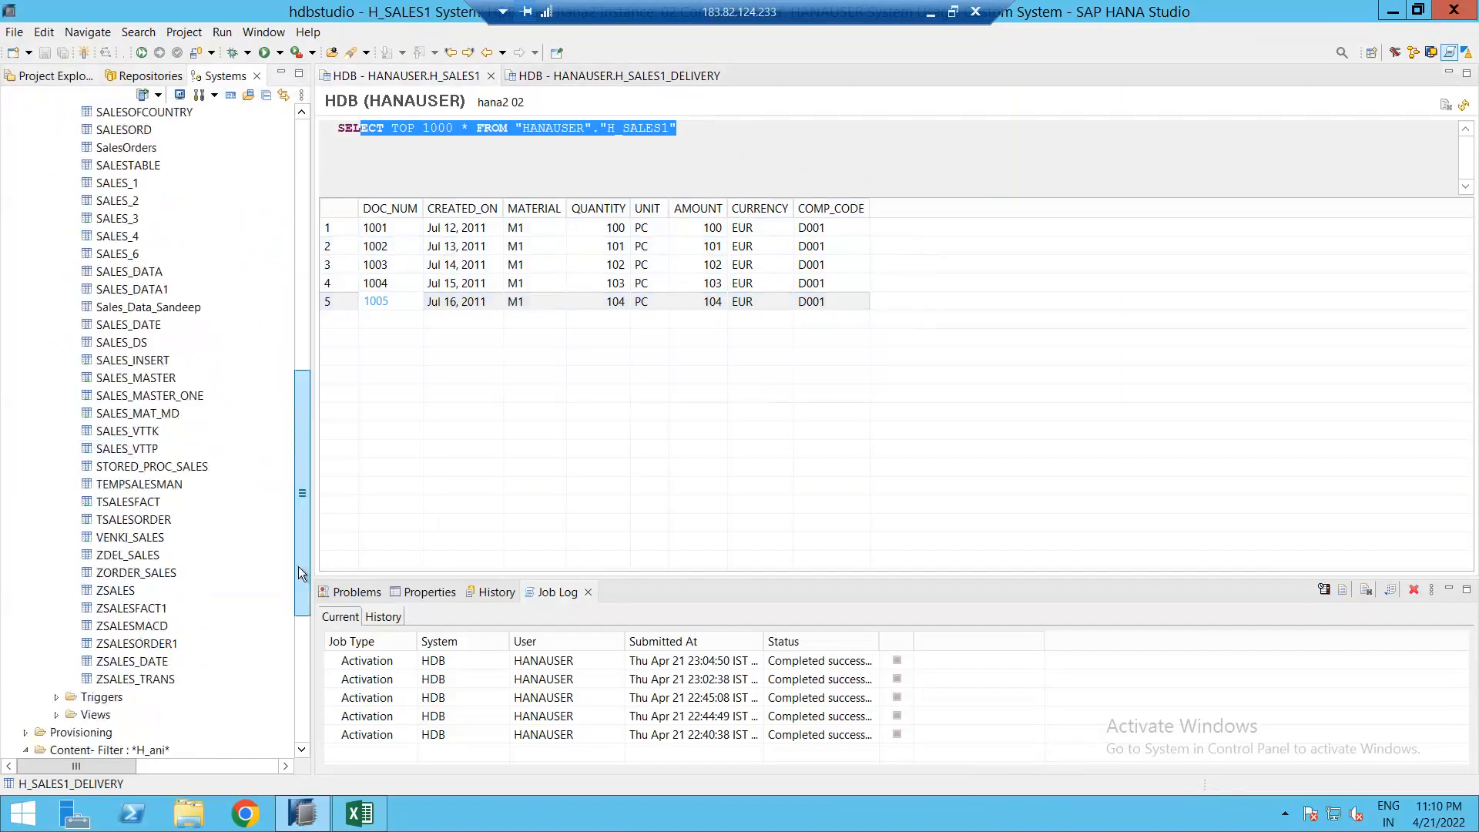
scroll(299, 572, "down", 6)
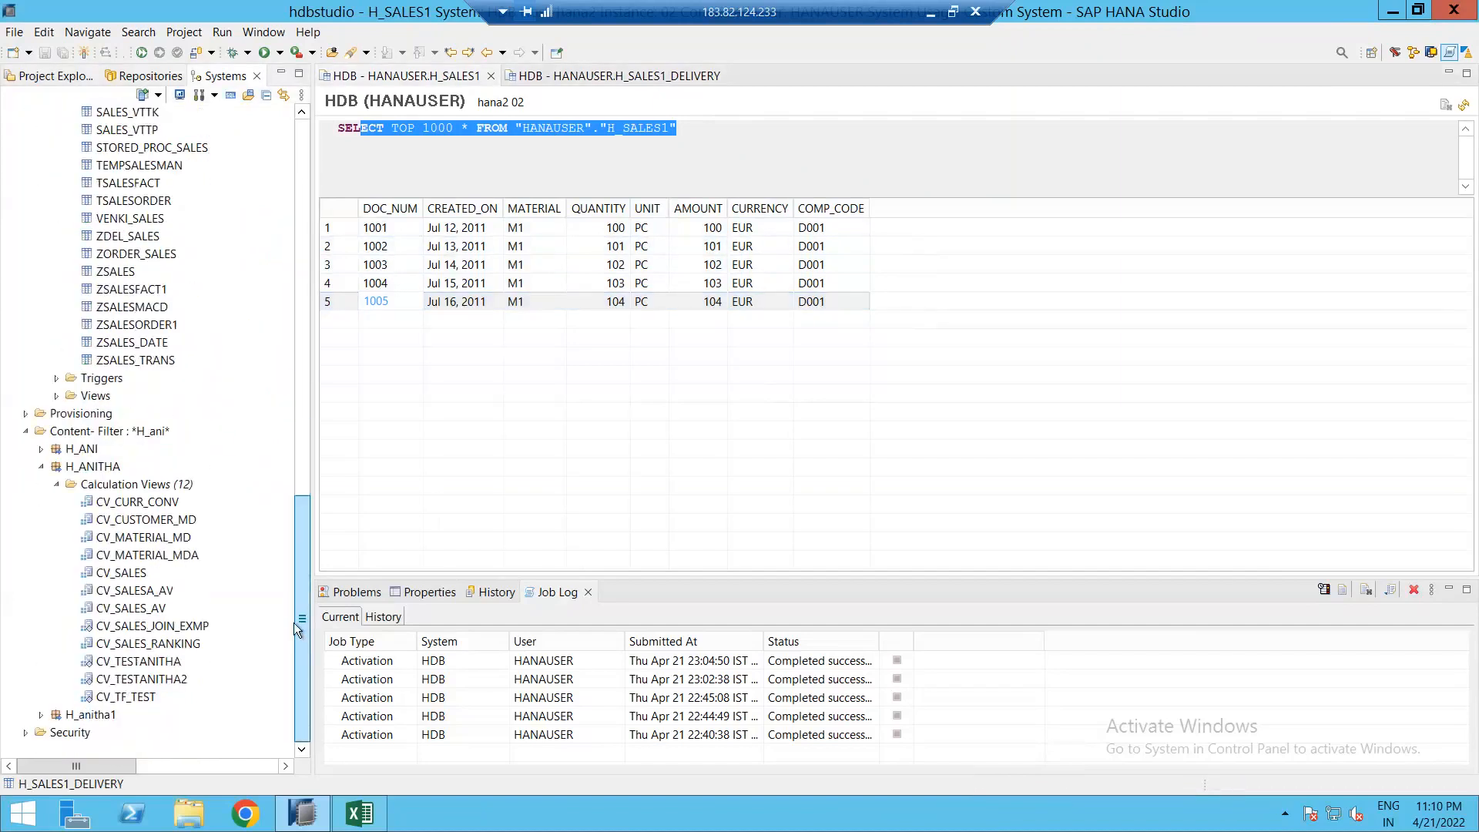
right_click(108, 486)
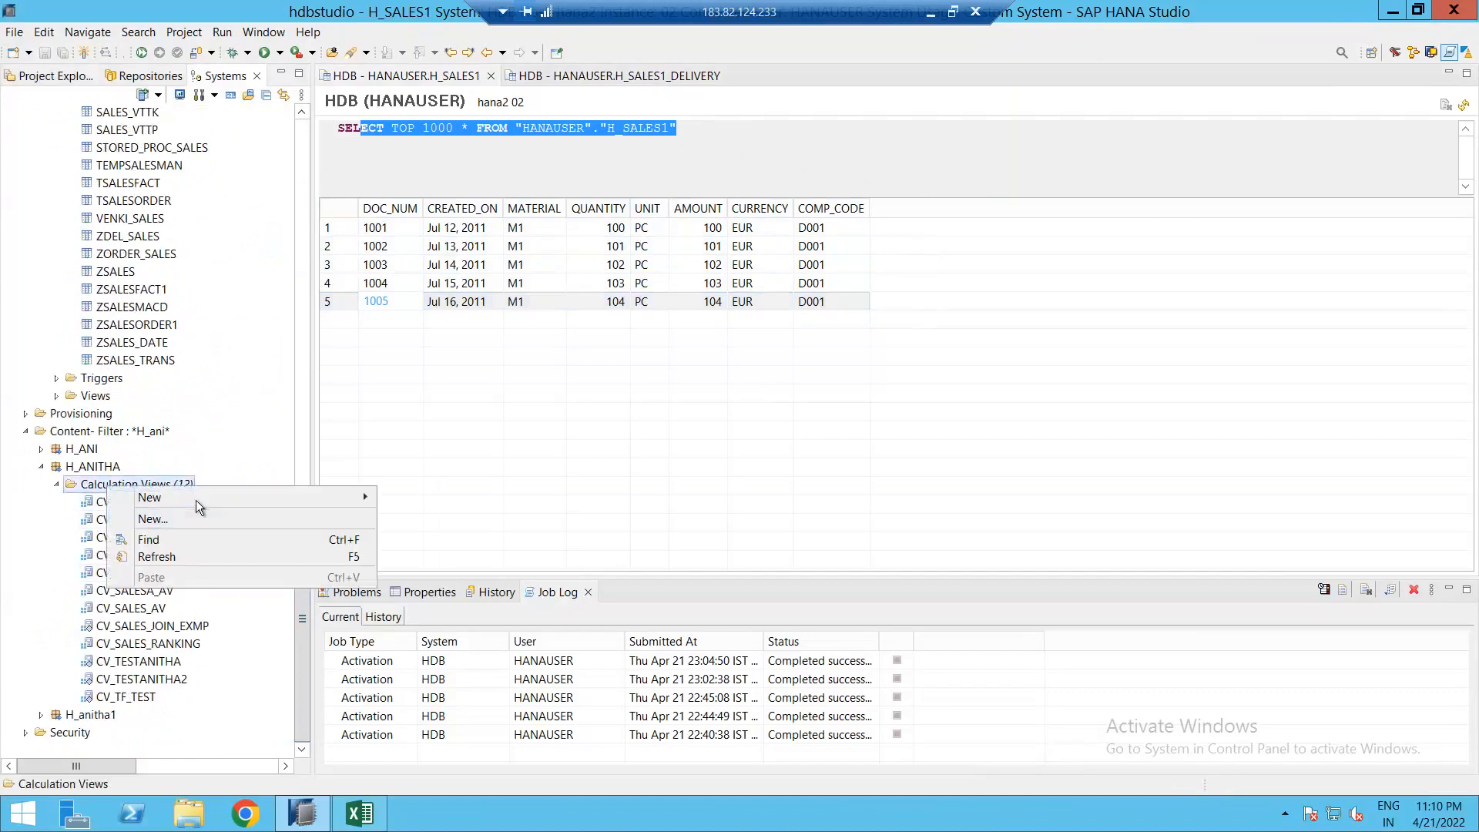
left_click(202, 520)
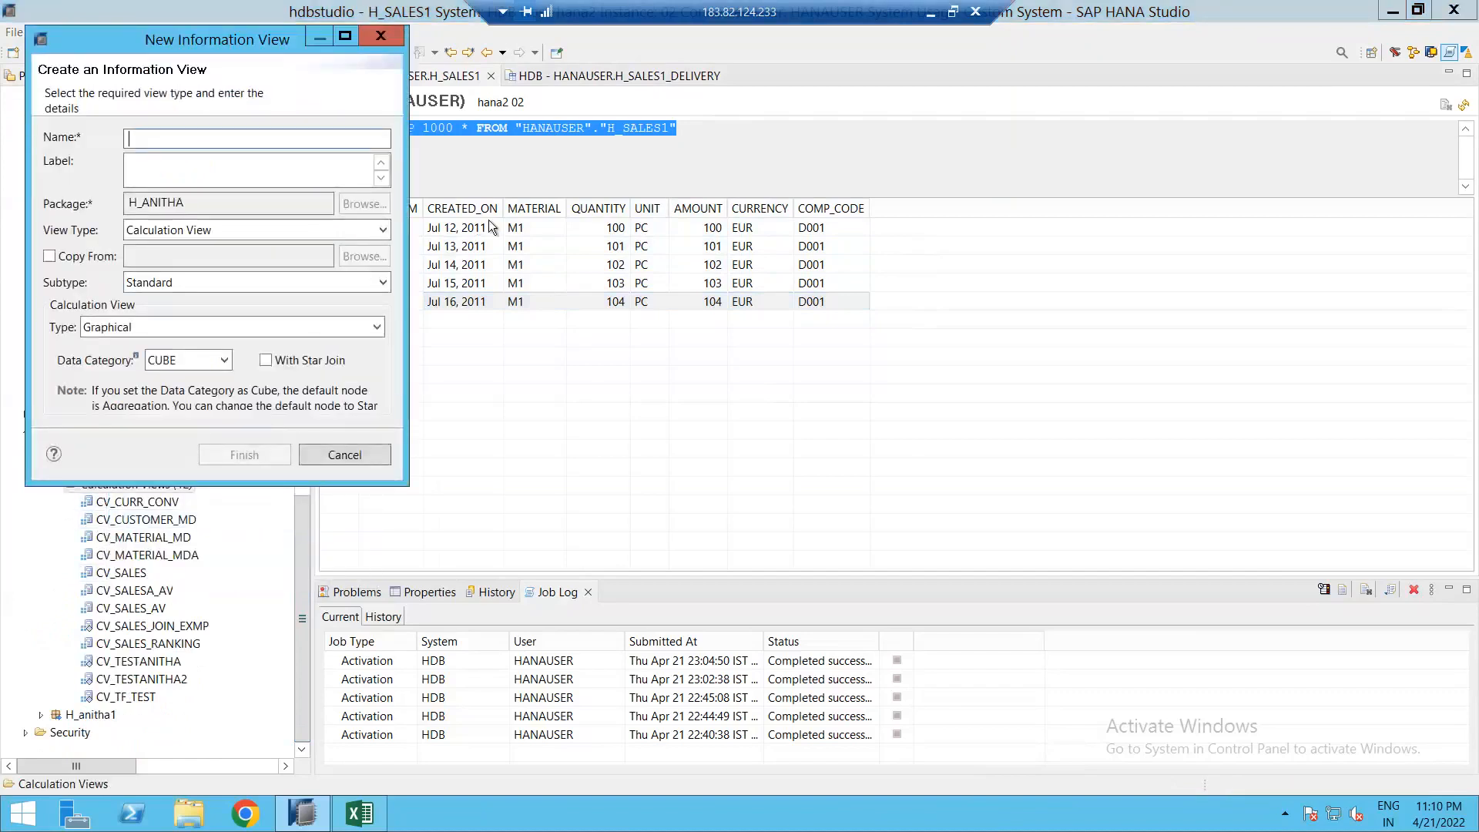
type("CV_SALES")
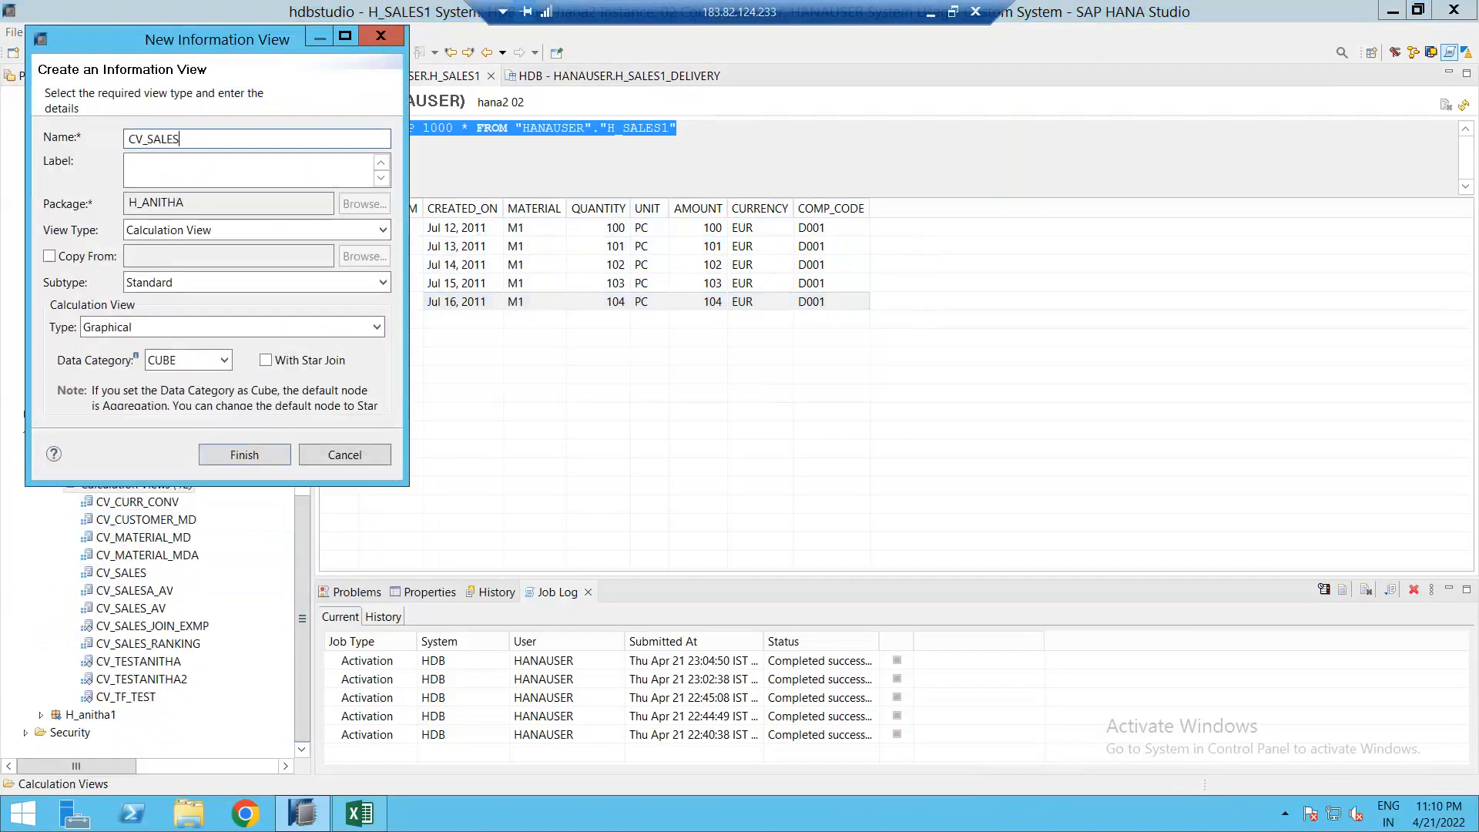
type("_REPORT")
key("Tab")
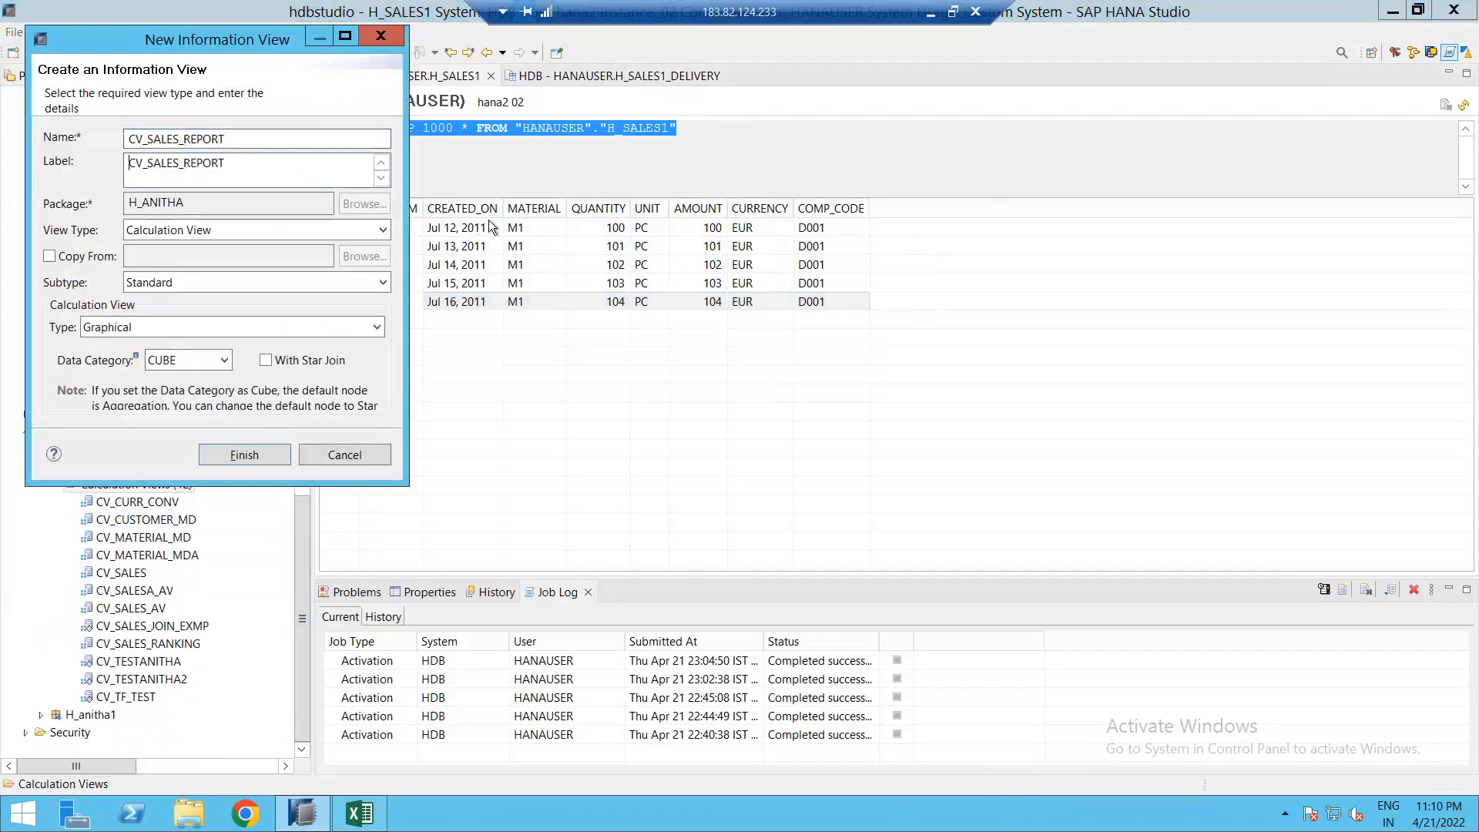
left_click(244, 454)
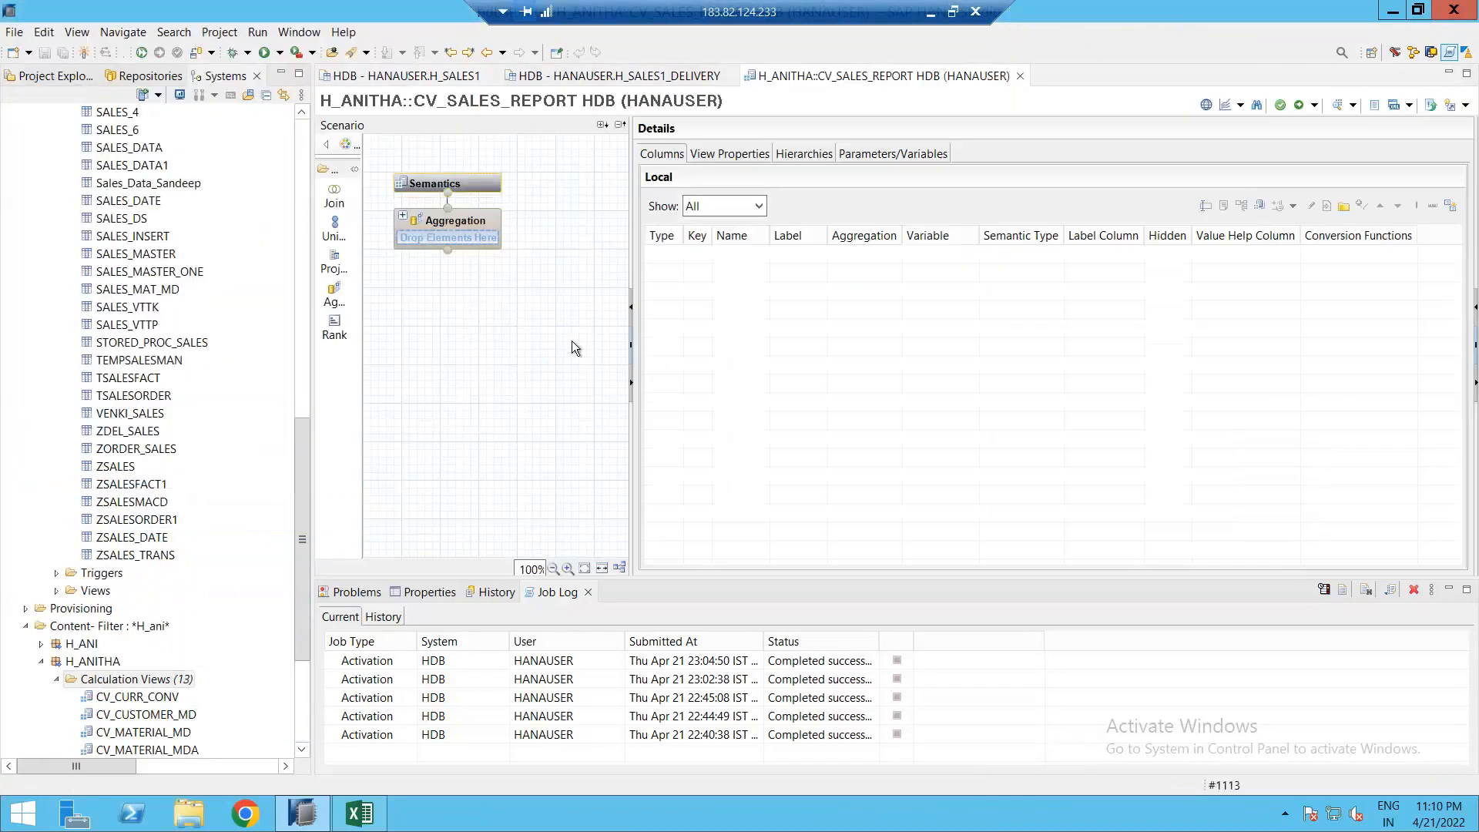
Step: Place a Projection_1 node, add SALES_1 to it, then remove SALES_1
left_click(337, 266)
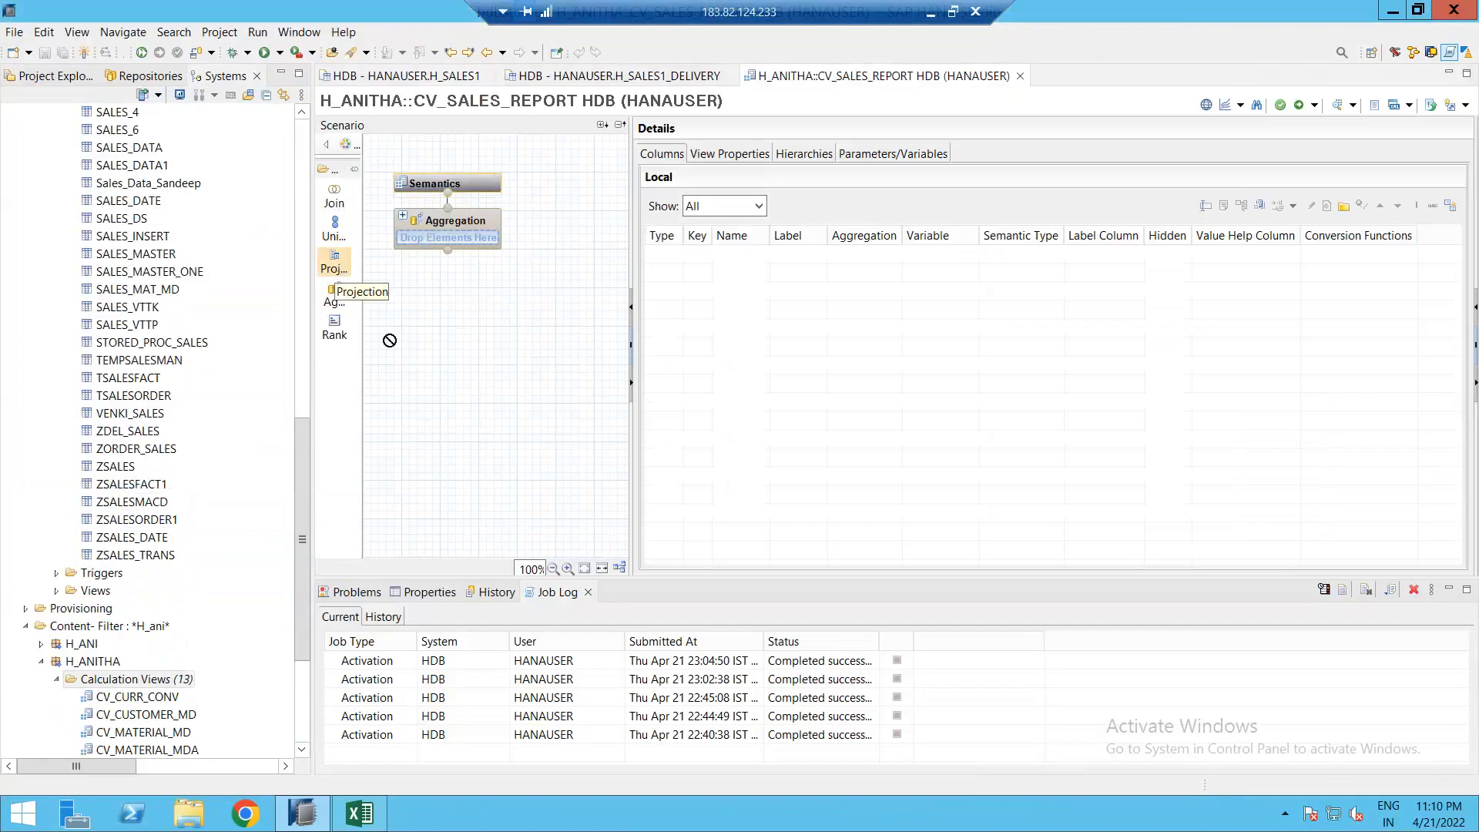
left_click(405, 395)
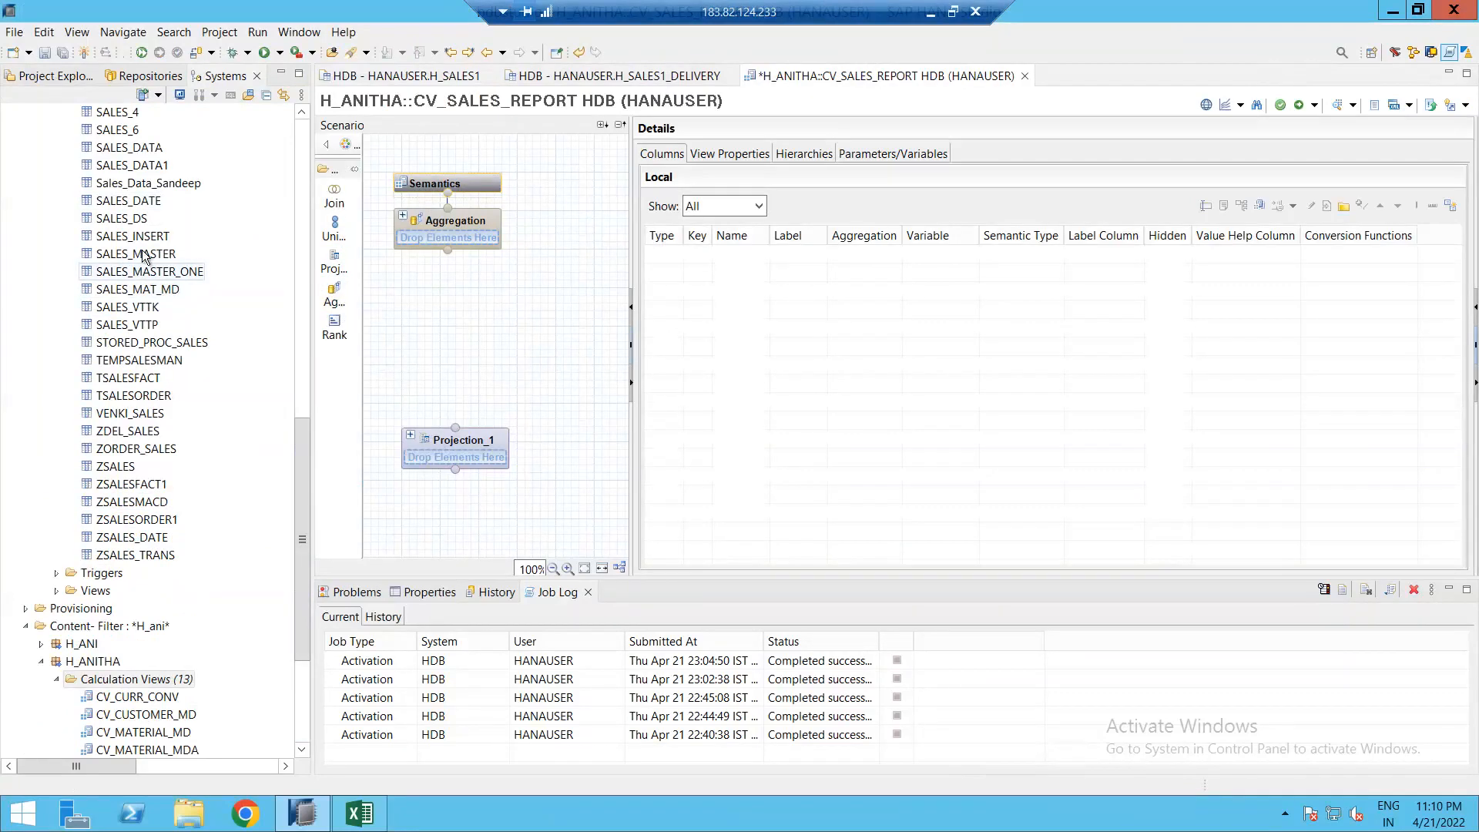
left_click_drag(302, 442, 299, 369)
left_click_drag(121, 256, 495, 419)
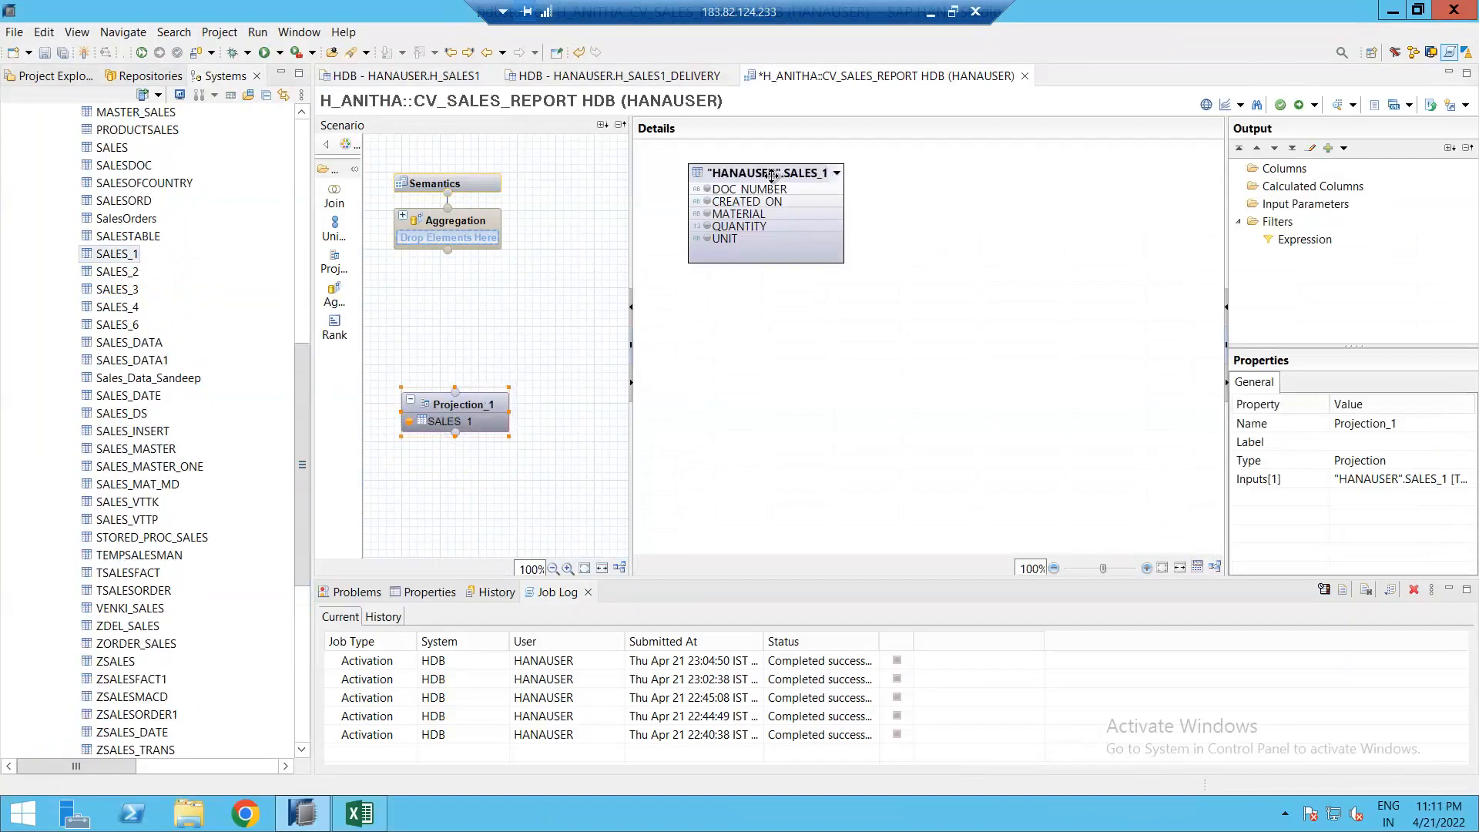
right_click(460, 429)
left_click(497, 489)
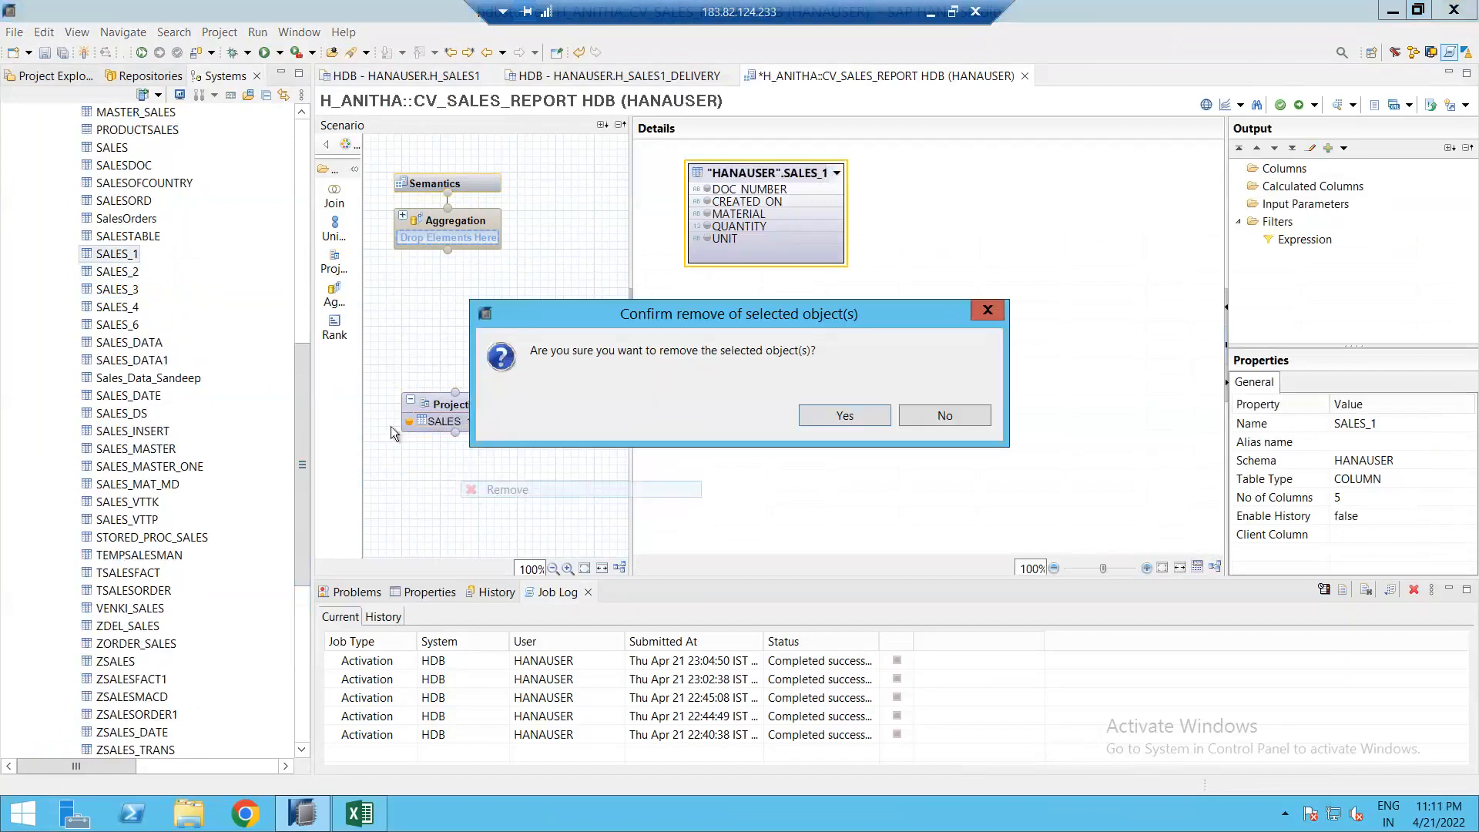
left_click(847, 417)
Step: Add H_SALES1 to Projection_1 and send all its columns to the output
left_click_drag(297, 392, 289, 303)
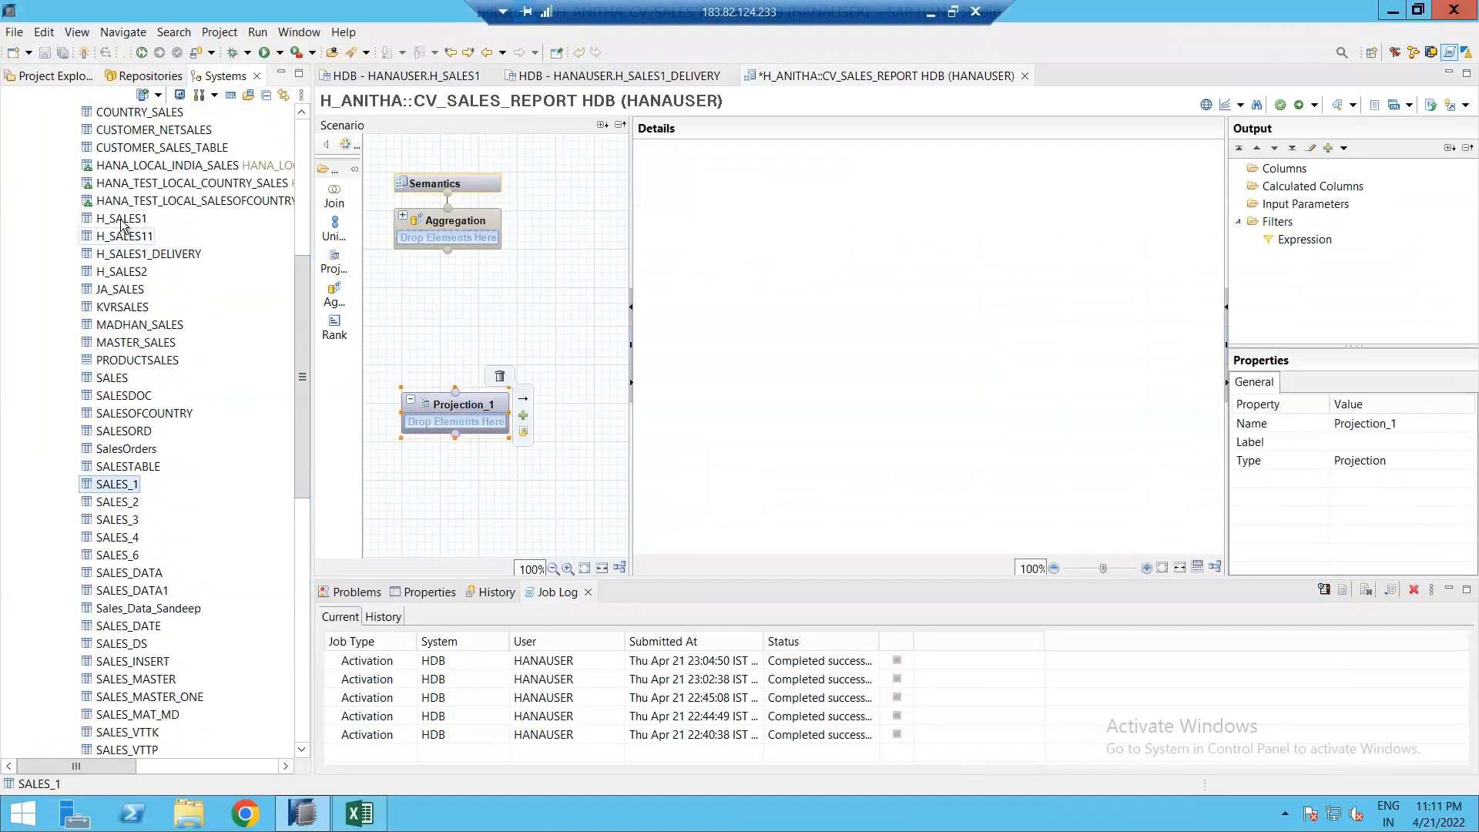
left_click(120, 221)
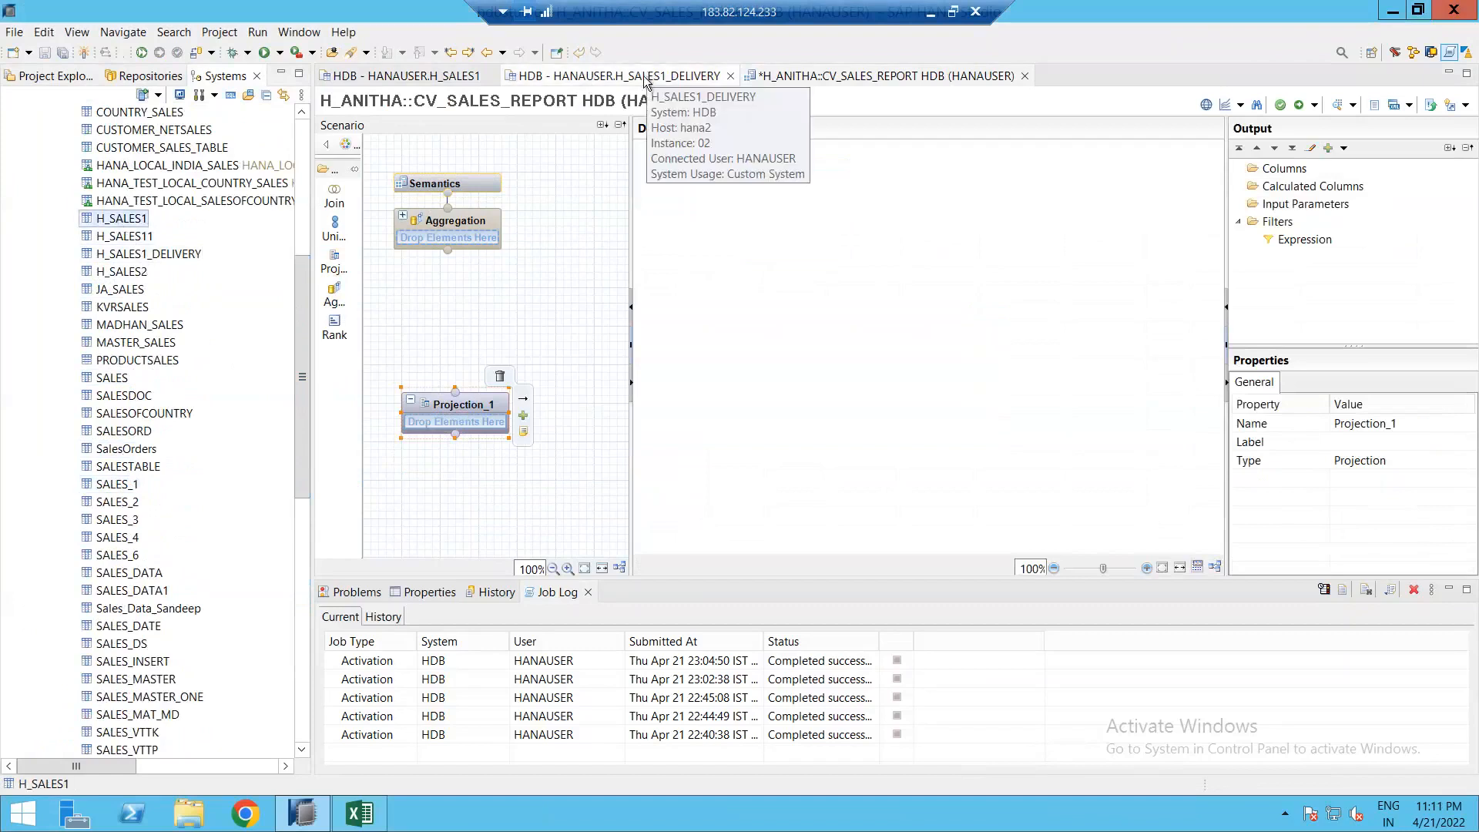
left_click_drag(127, 223, 476, 429)
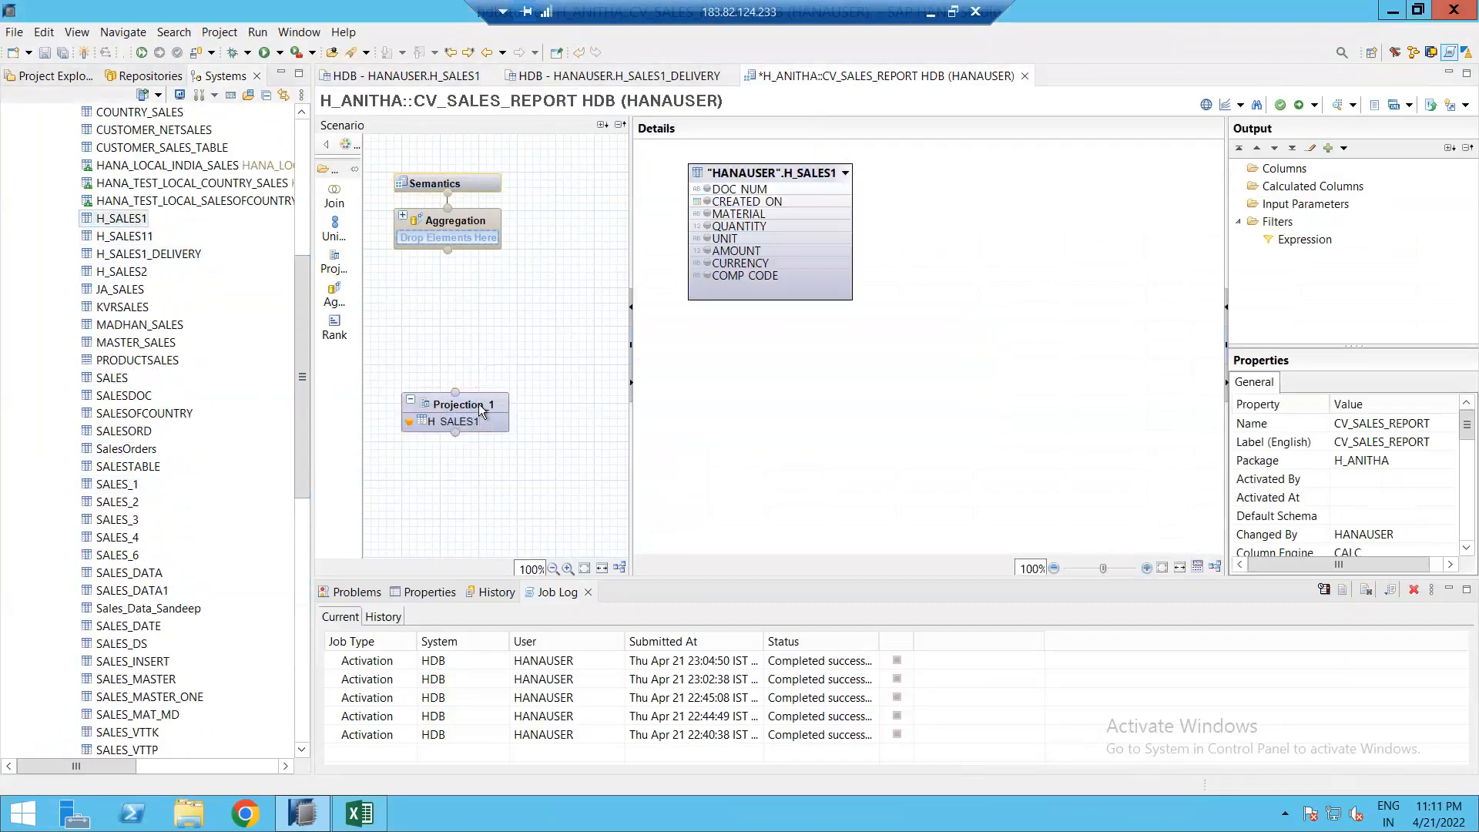
left_click(479, 402)
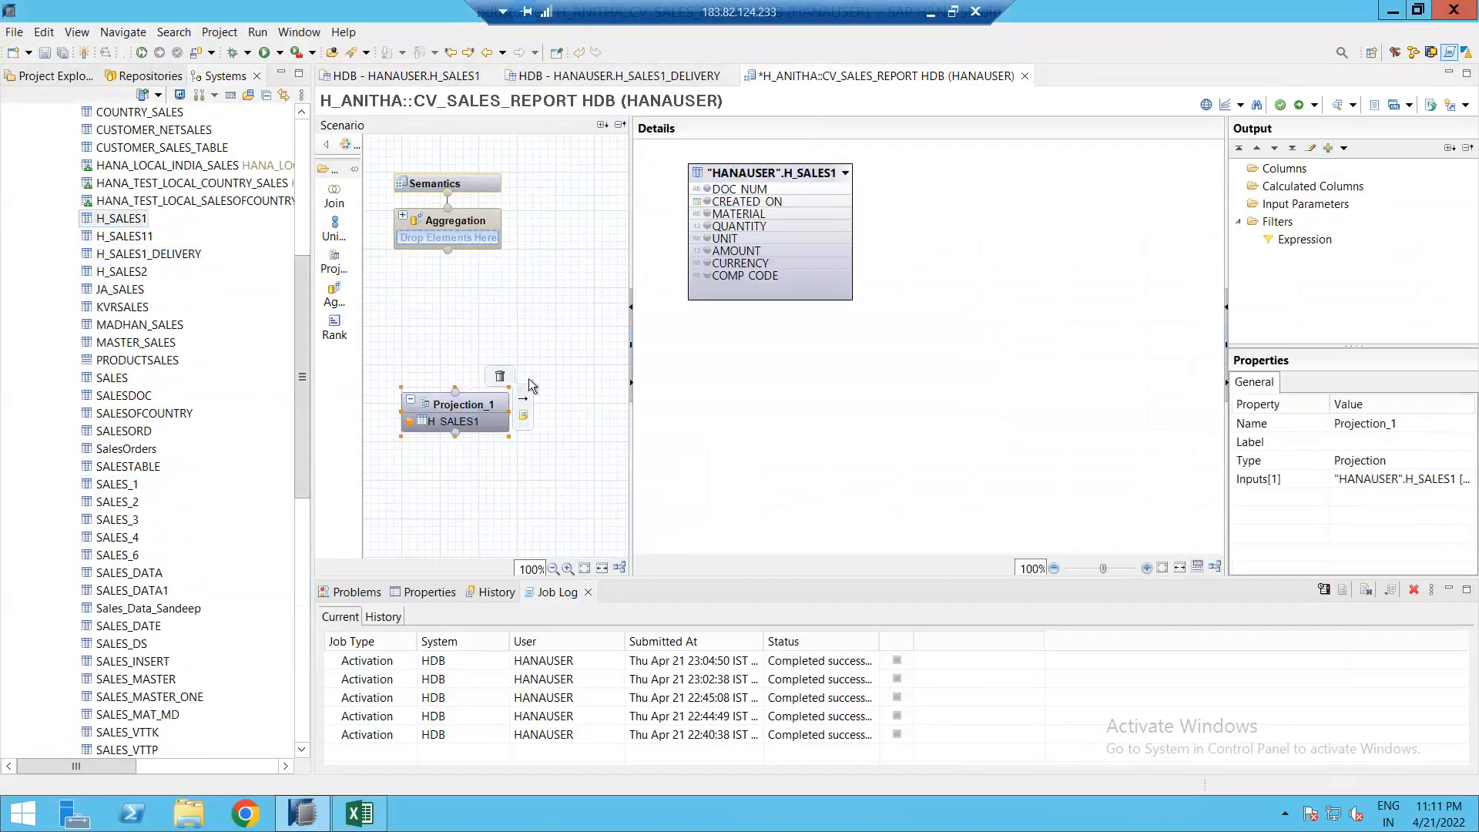
right_click(743, 174)
left_click(796, 221)
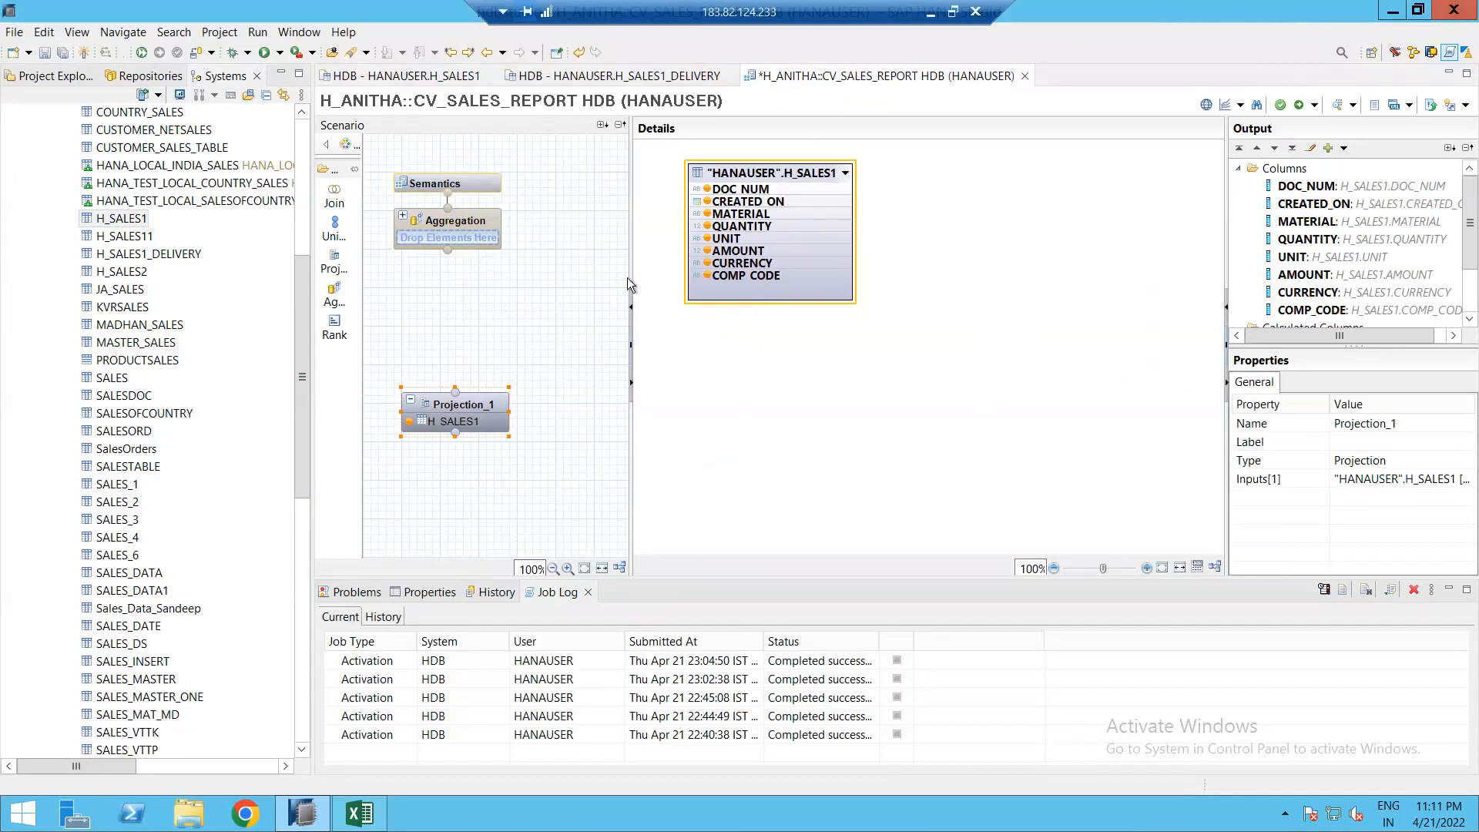
left_click_drag(630, 284, 801, 302)
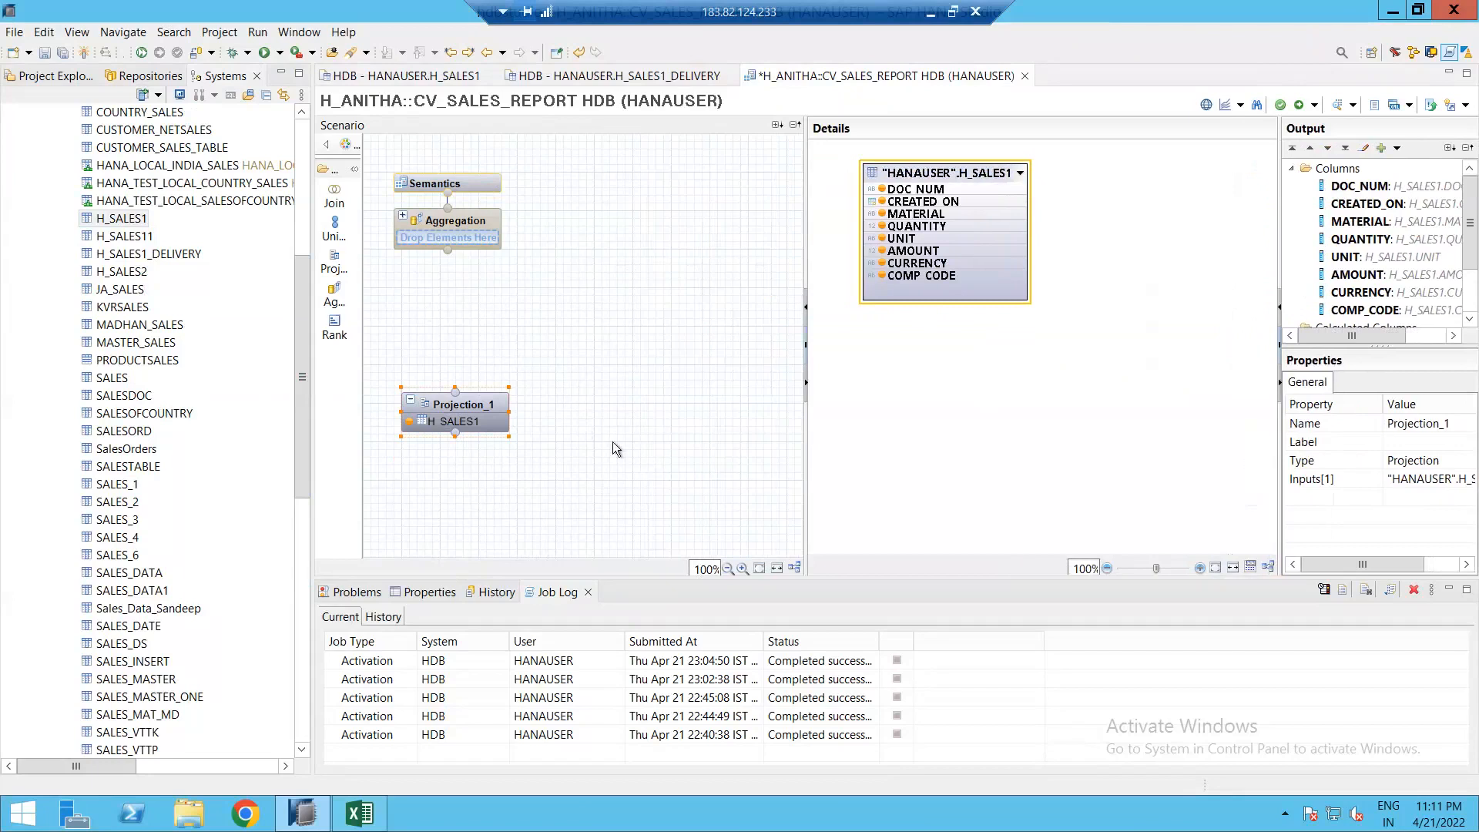
Step: Add a second projection on H_SALES1_DELIVERY and rename Projection_1 to SALES
left_click(334, 262)
left_click(618, 435)
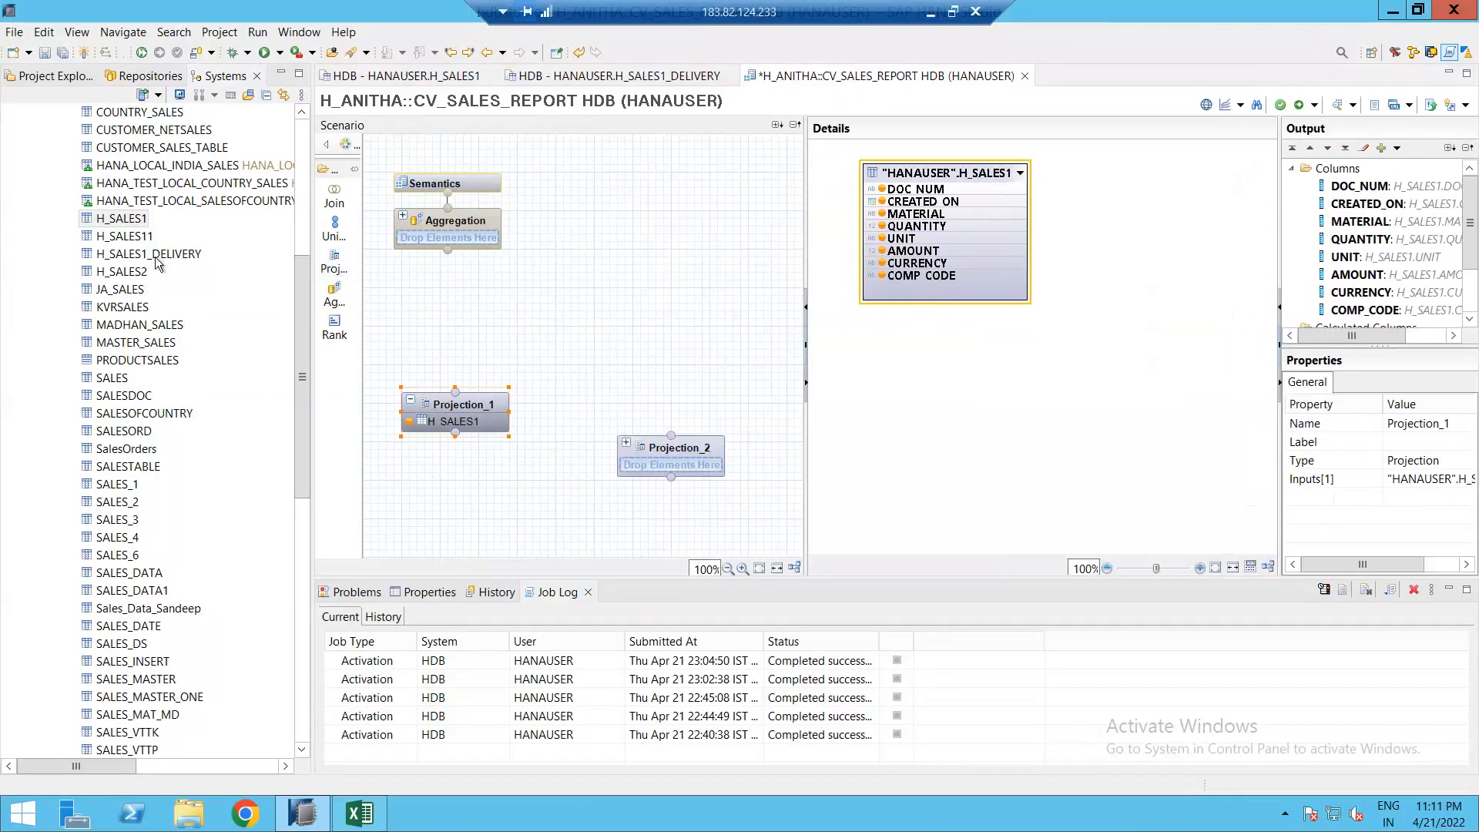
left_click_drag(139, 262, 659, 422)
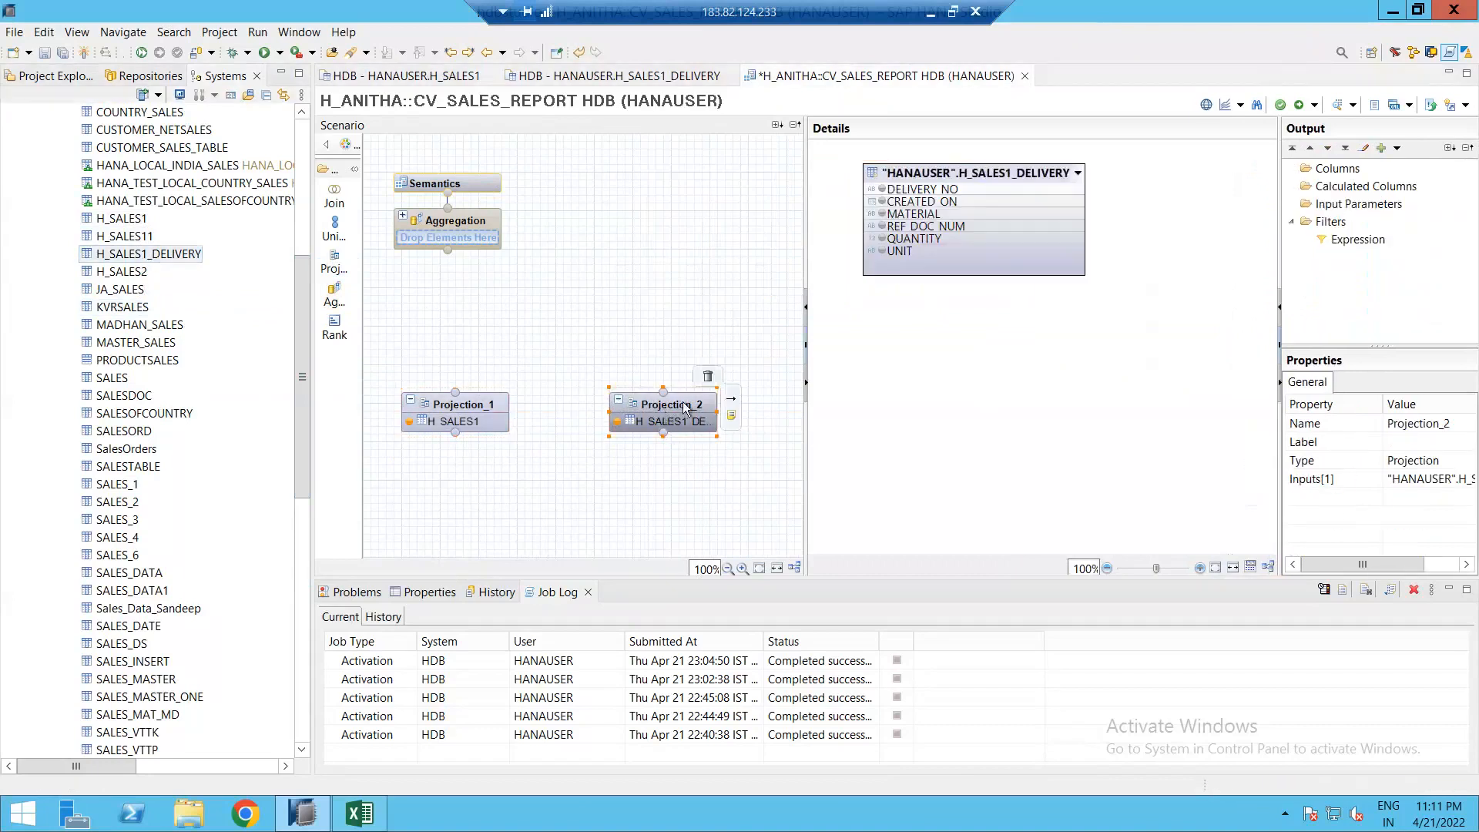
left_click(463, 423)
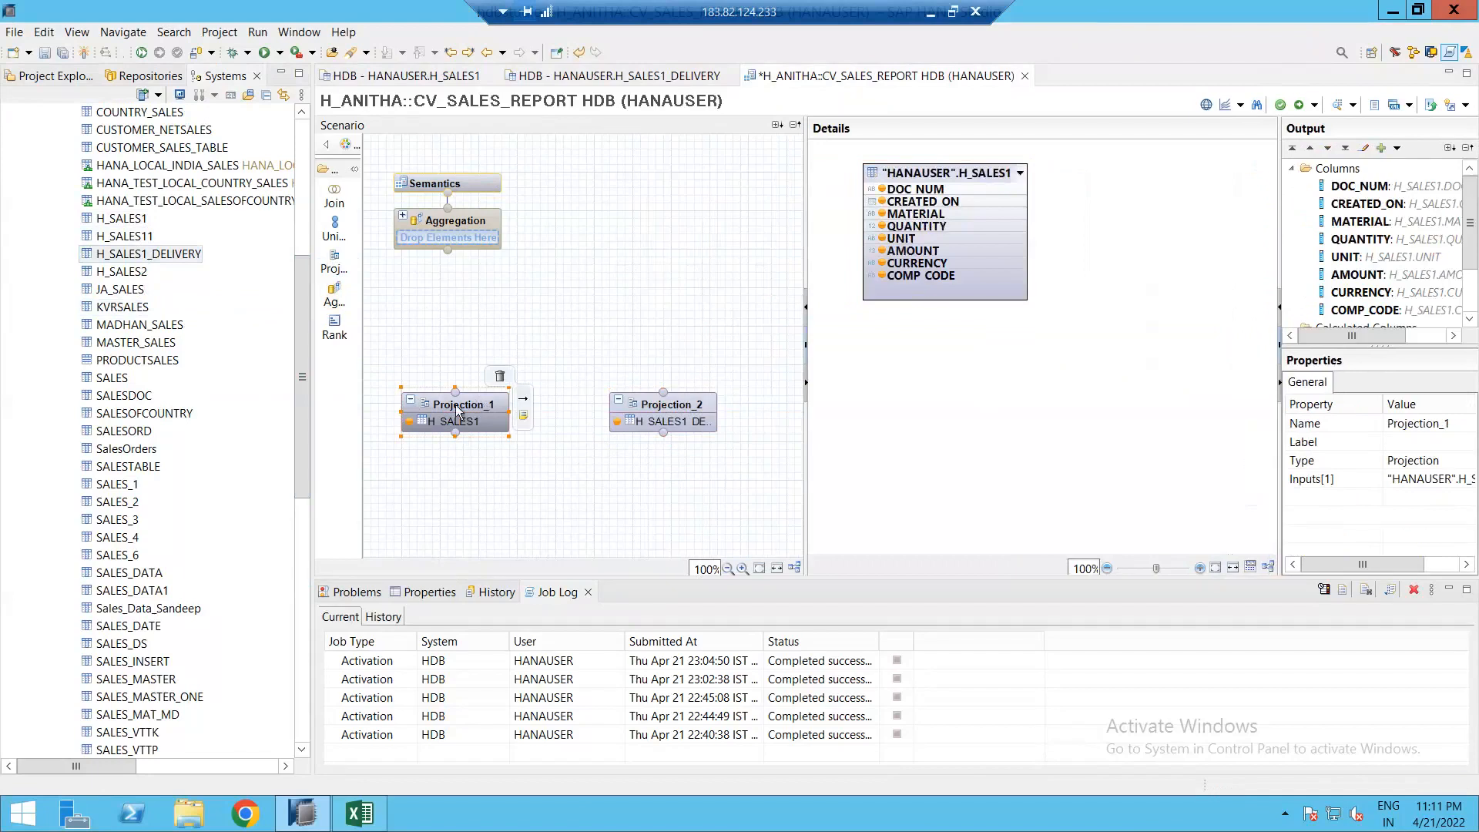
left_click(1428, 423)
type("SAL")
key("Return")
Step: Rename Projection_2 to DELIVERY, add CREATED_ON to its output, and show the H_SALES1_DELIVERY preview
left_click(682, 413)
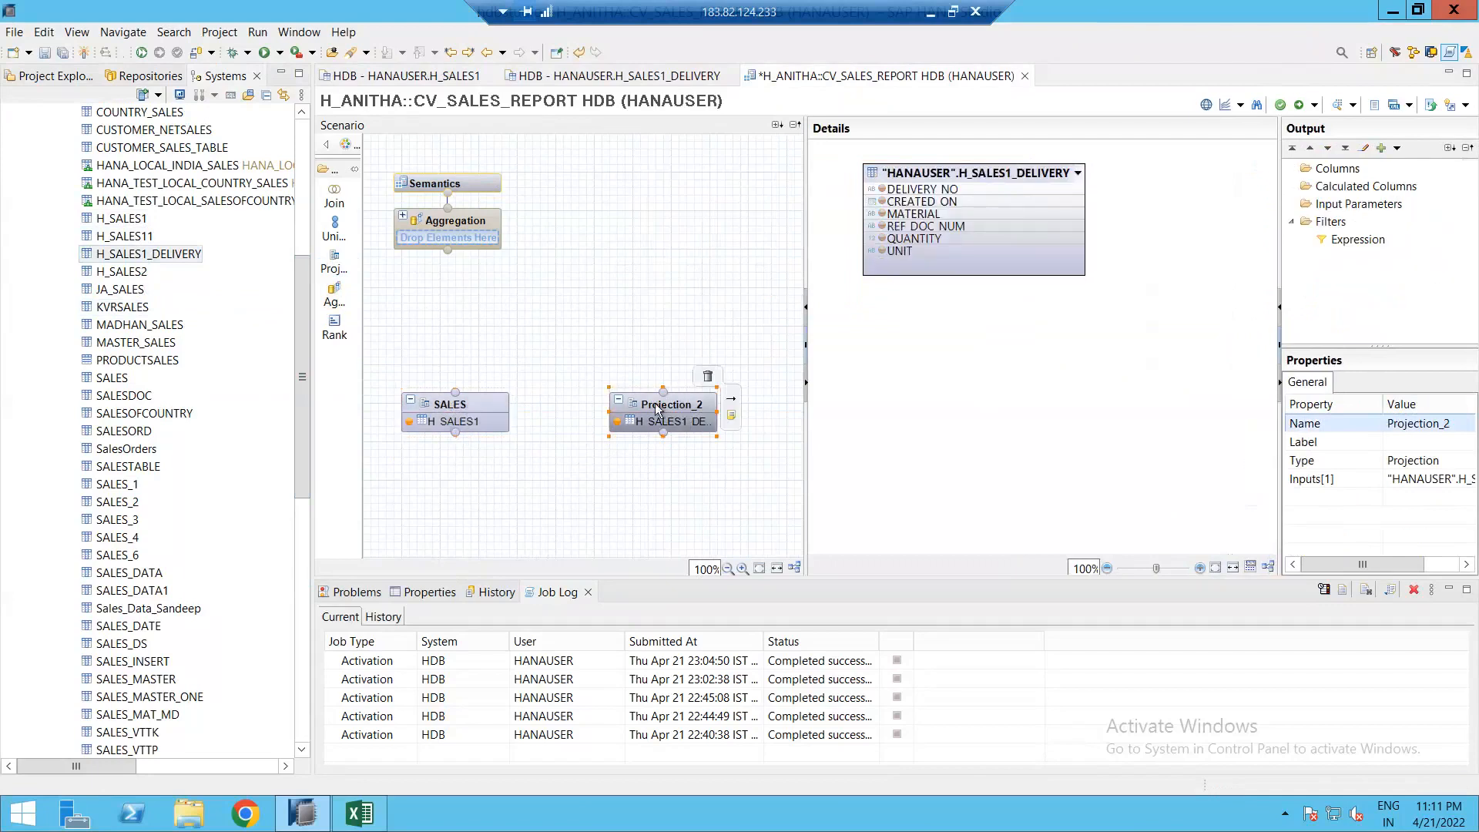
left_click(1426, 427)
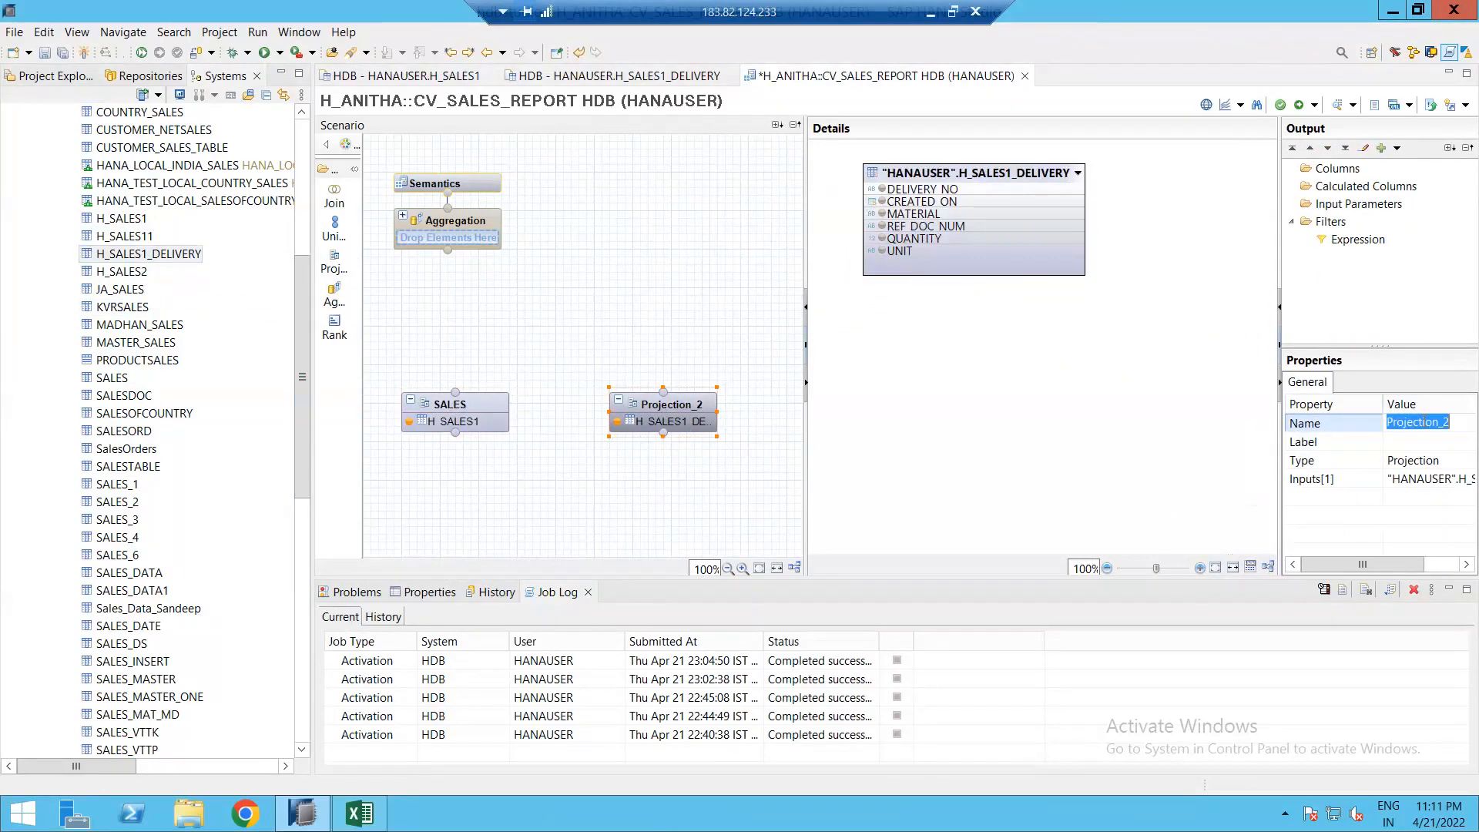
type("DELIVER")
key("Return")
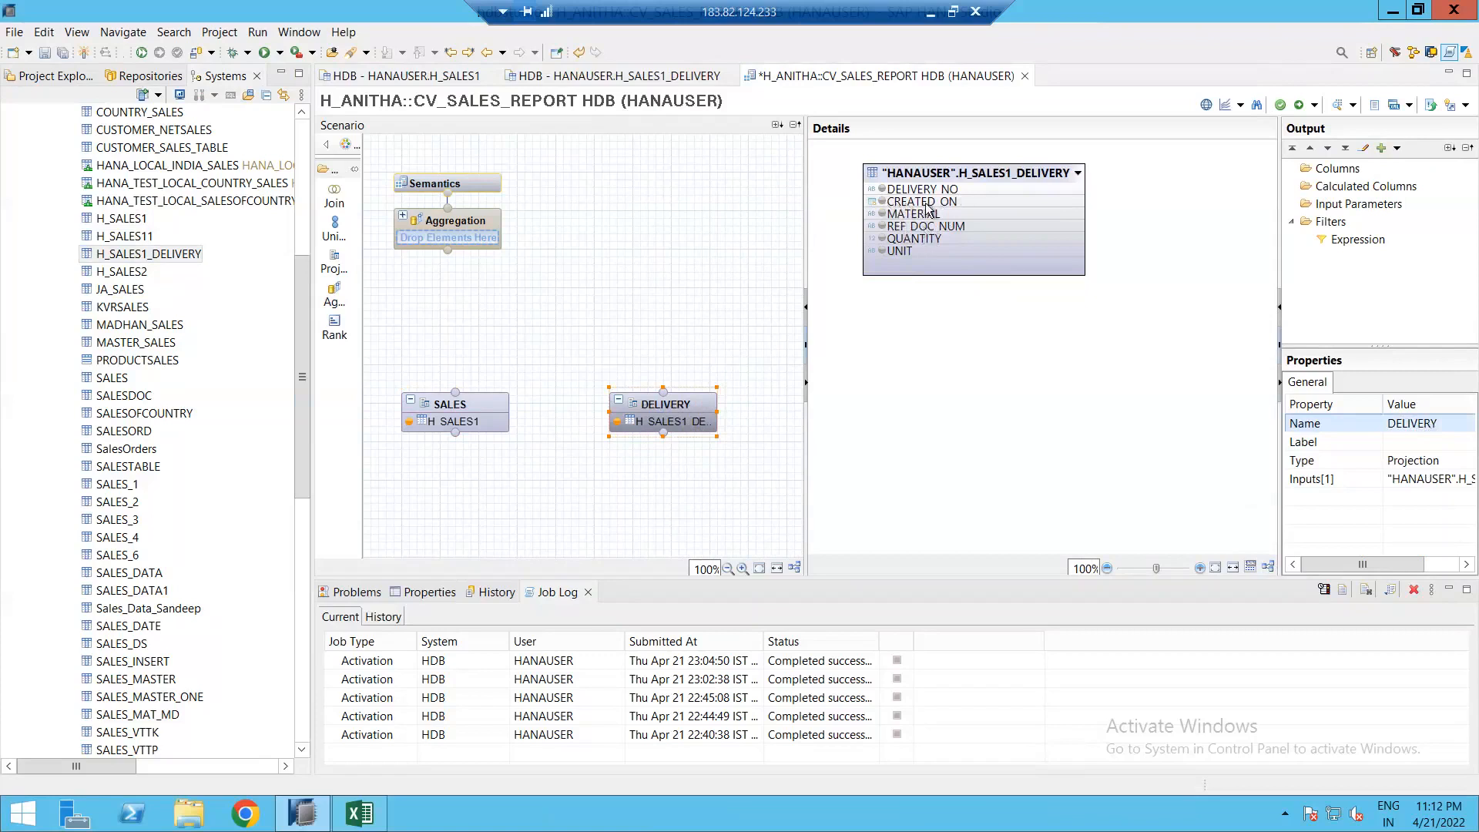
left_click(882, 201)
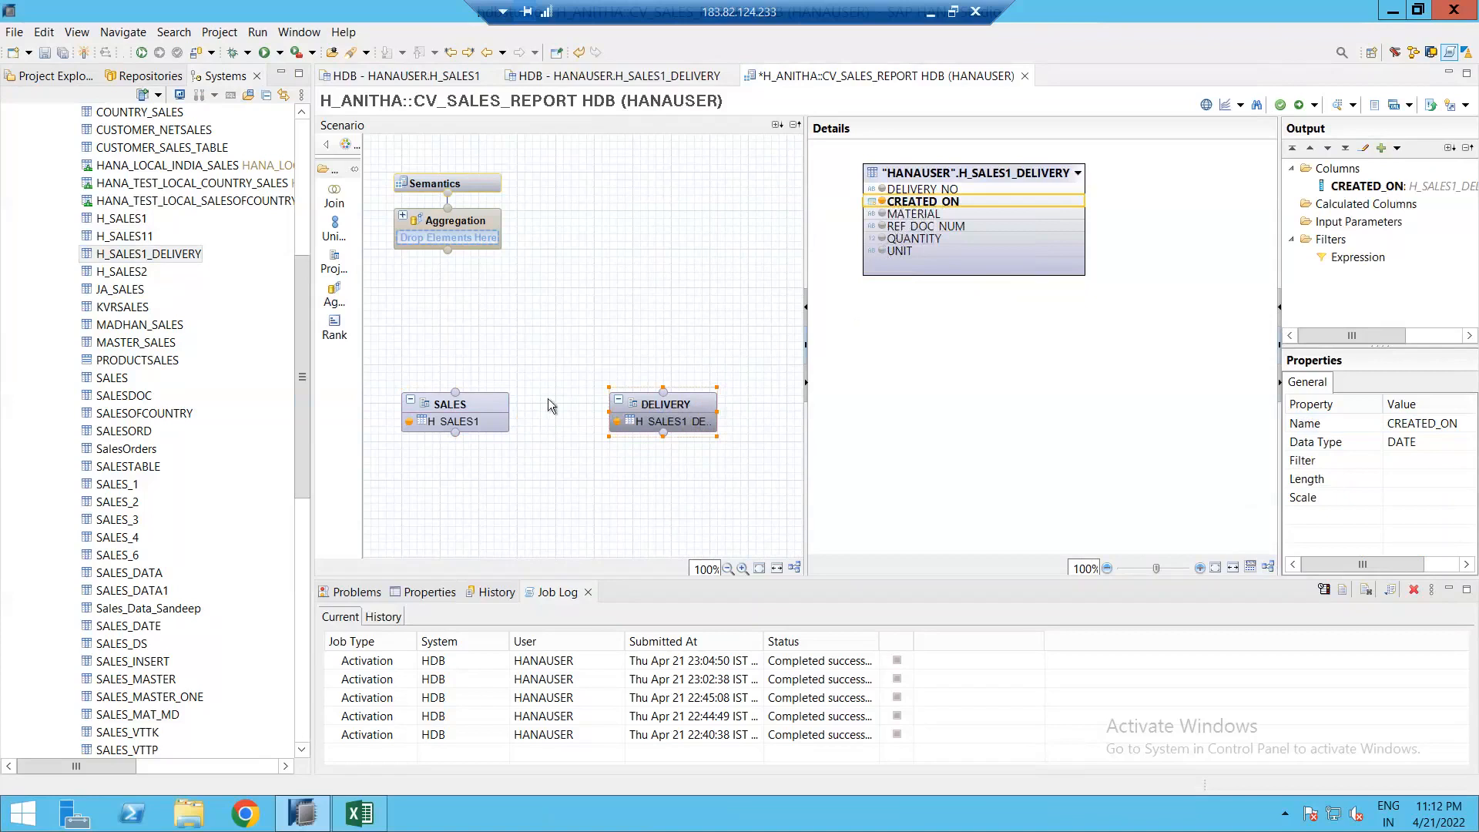
left_click(644, 76)
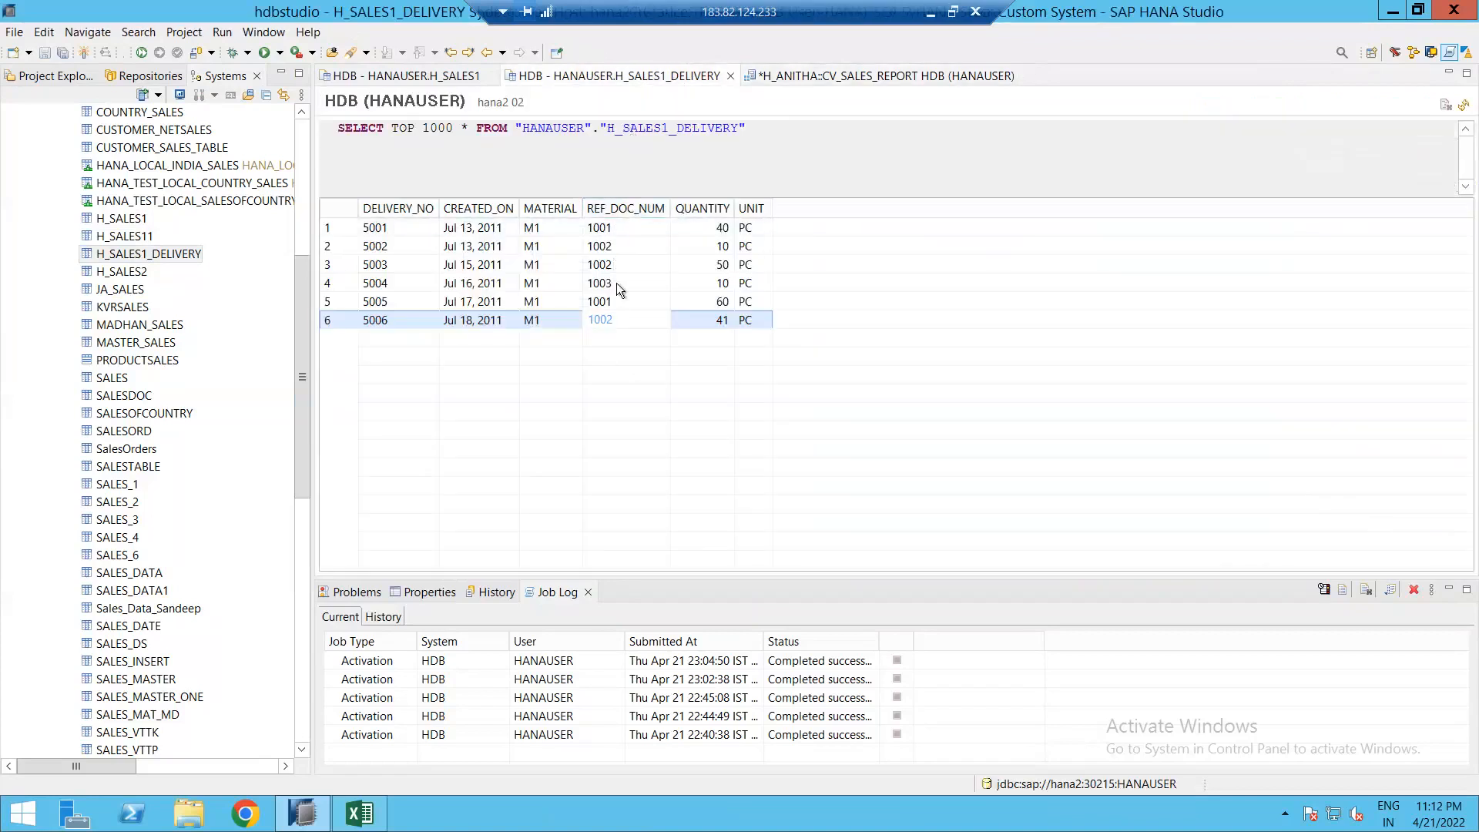
left_click(617, 231)
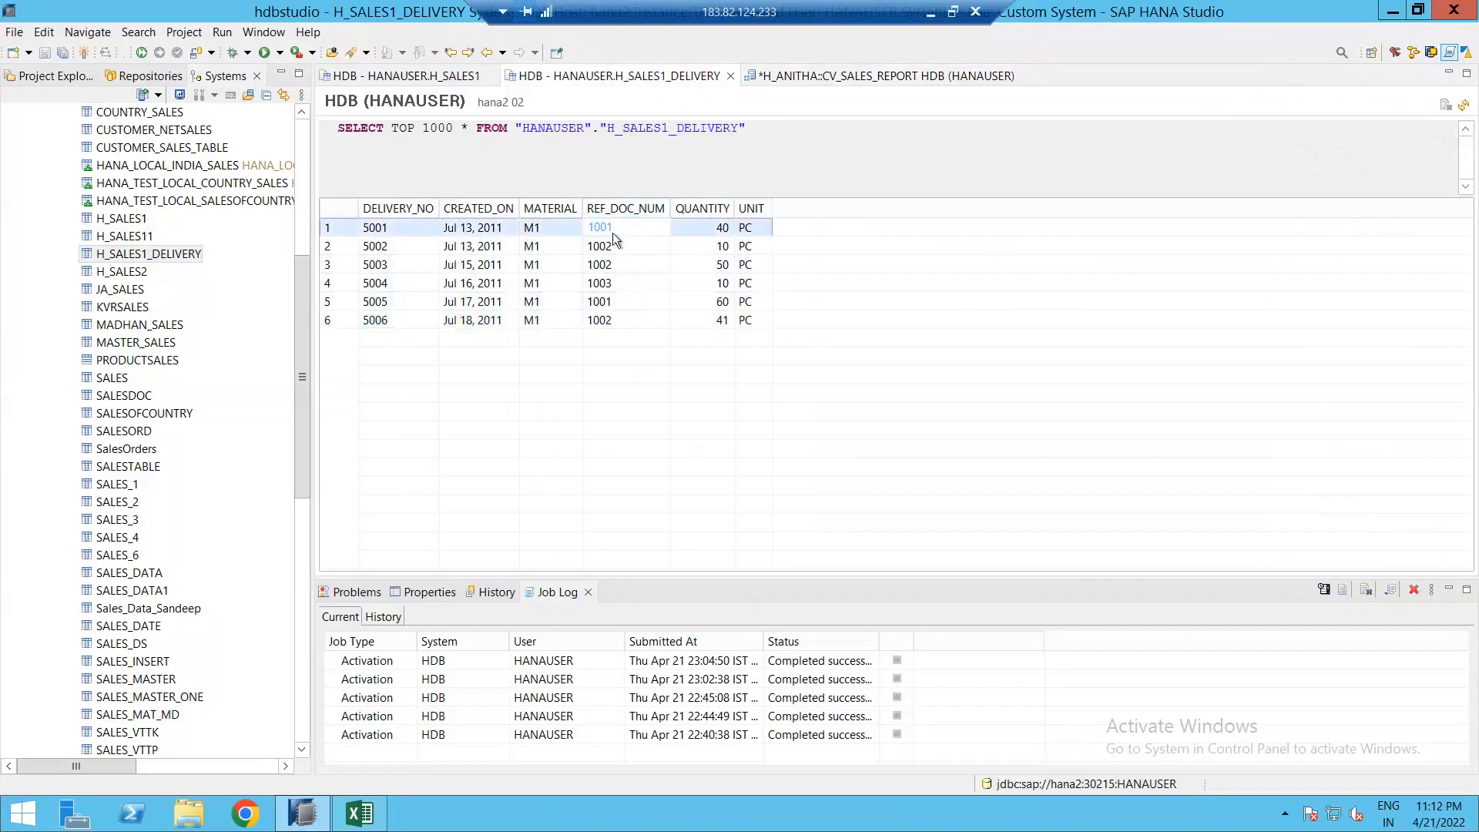
left_click(435, 77)
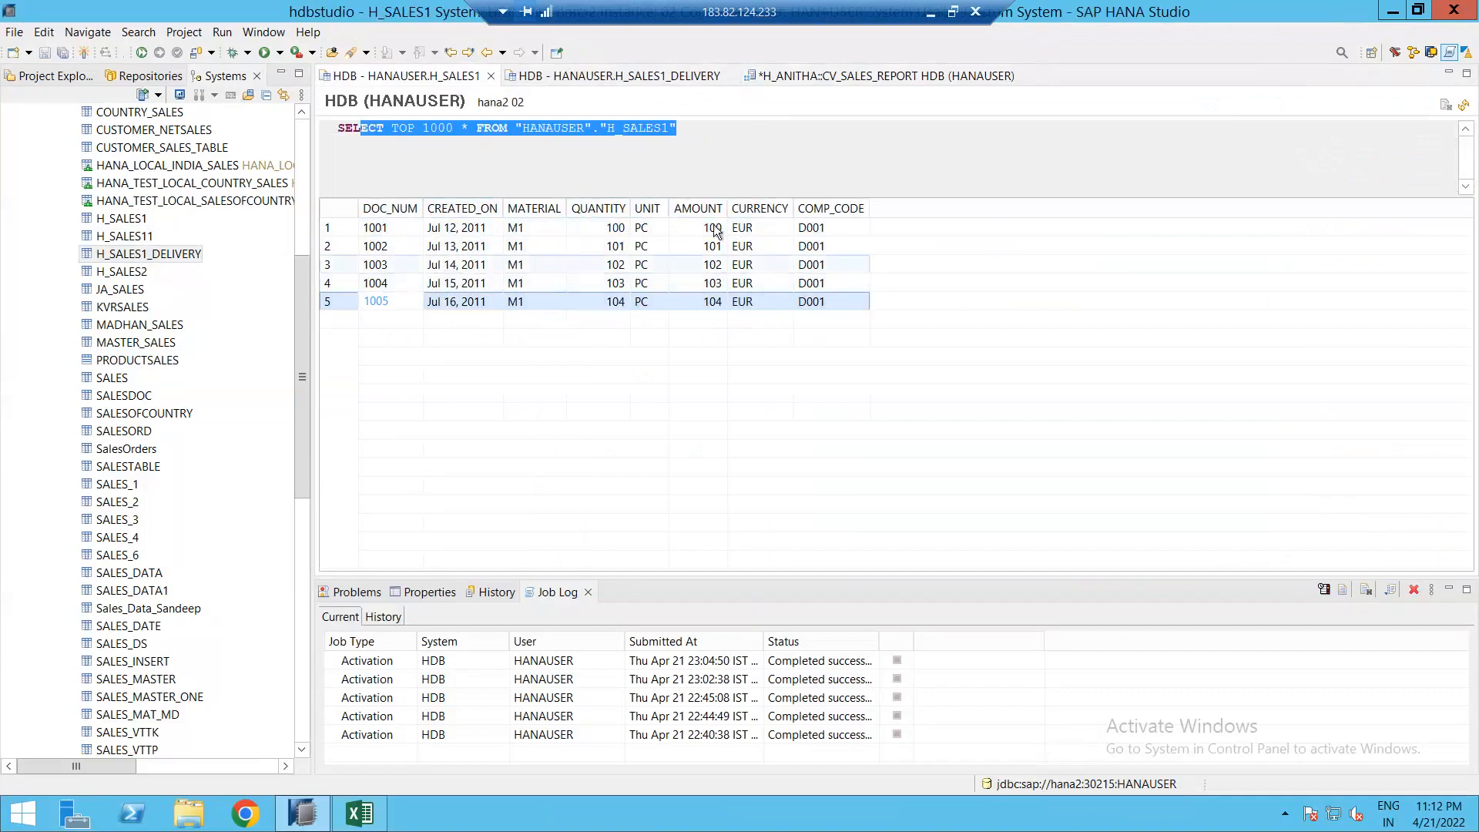
left_click(778, 78)
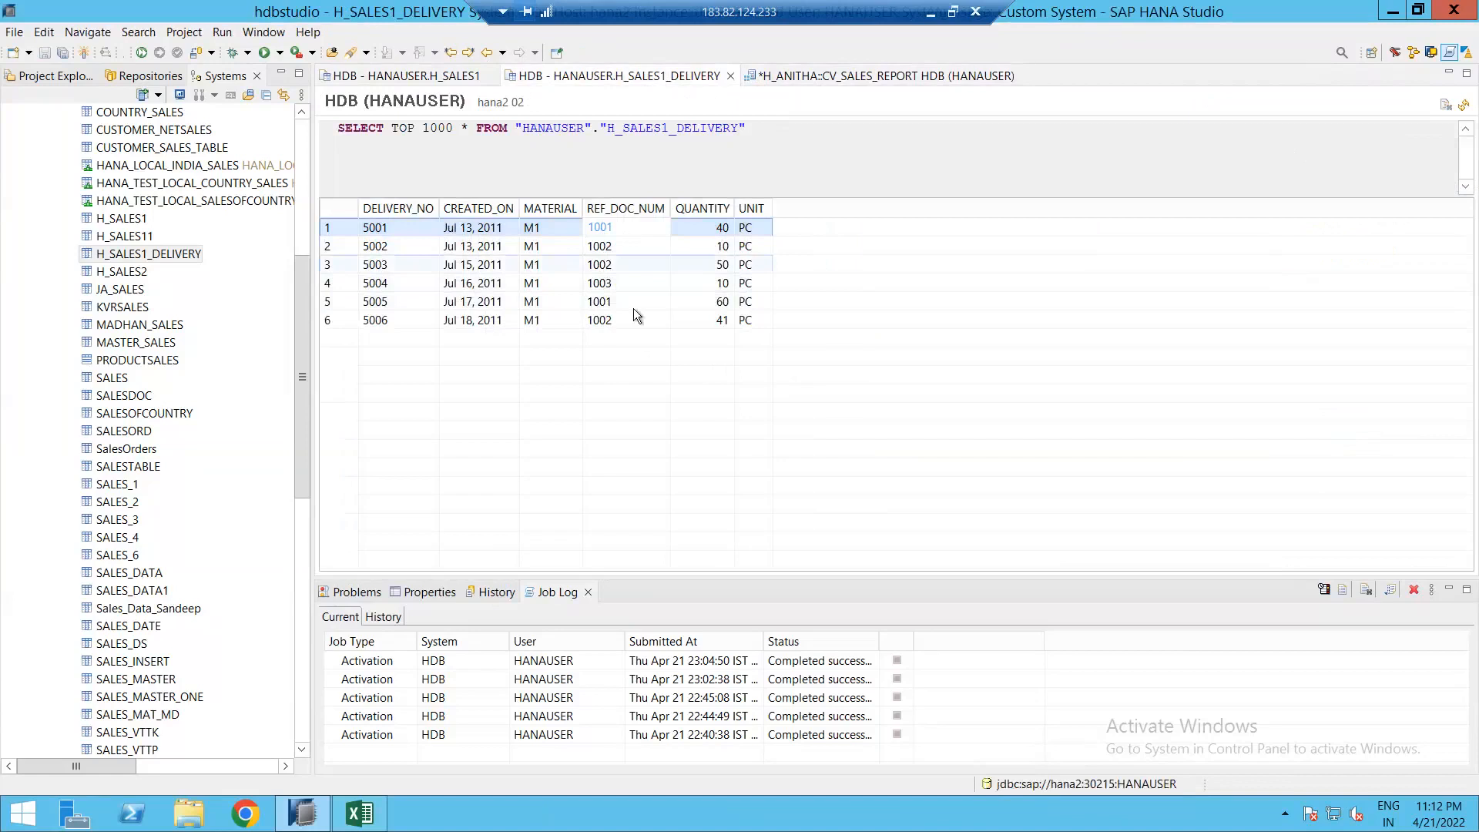
left_click(453, 302)
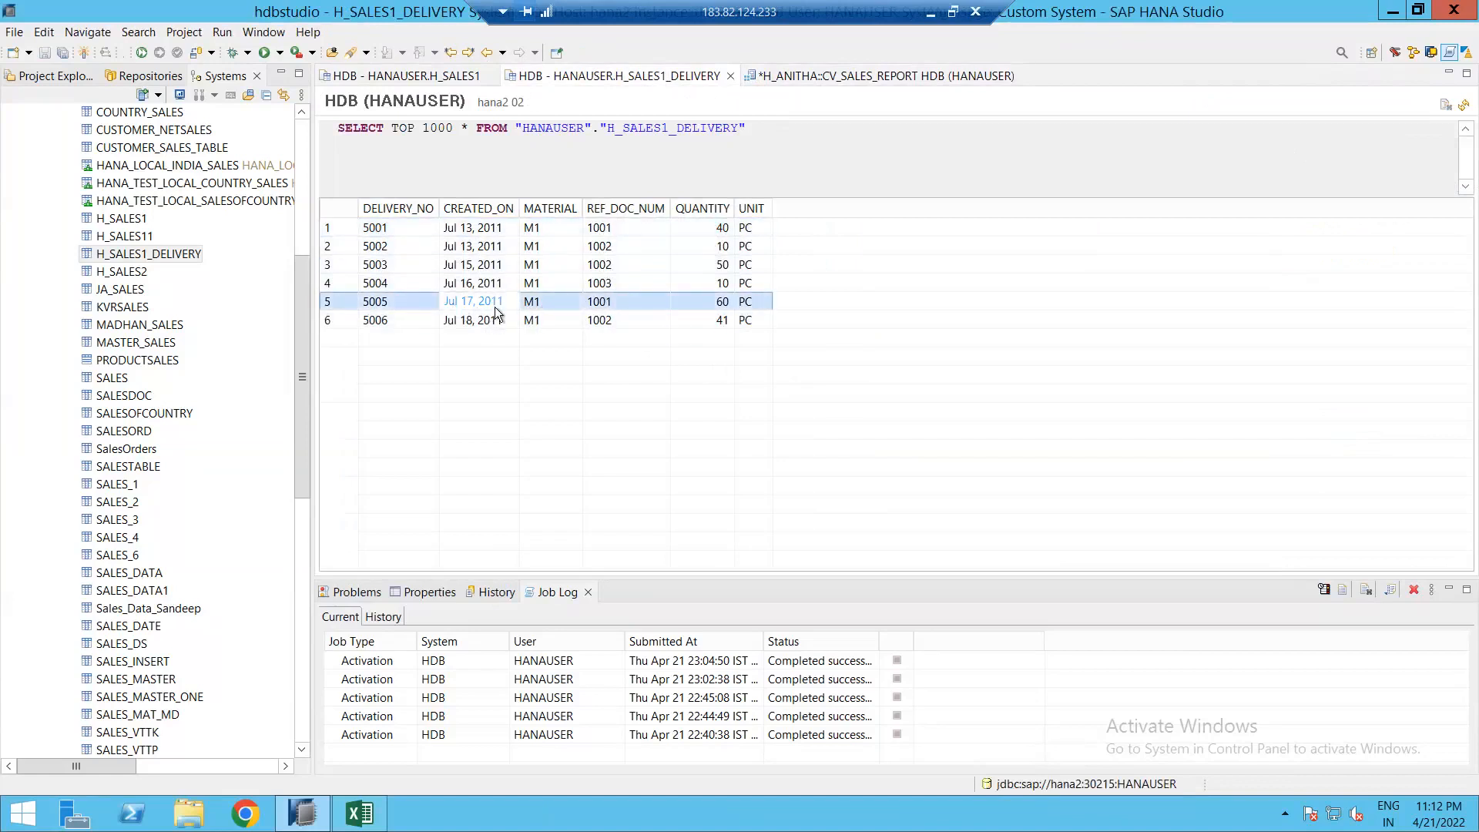
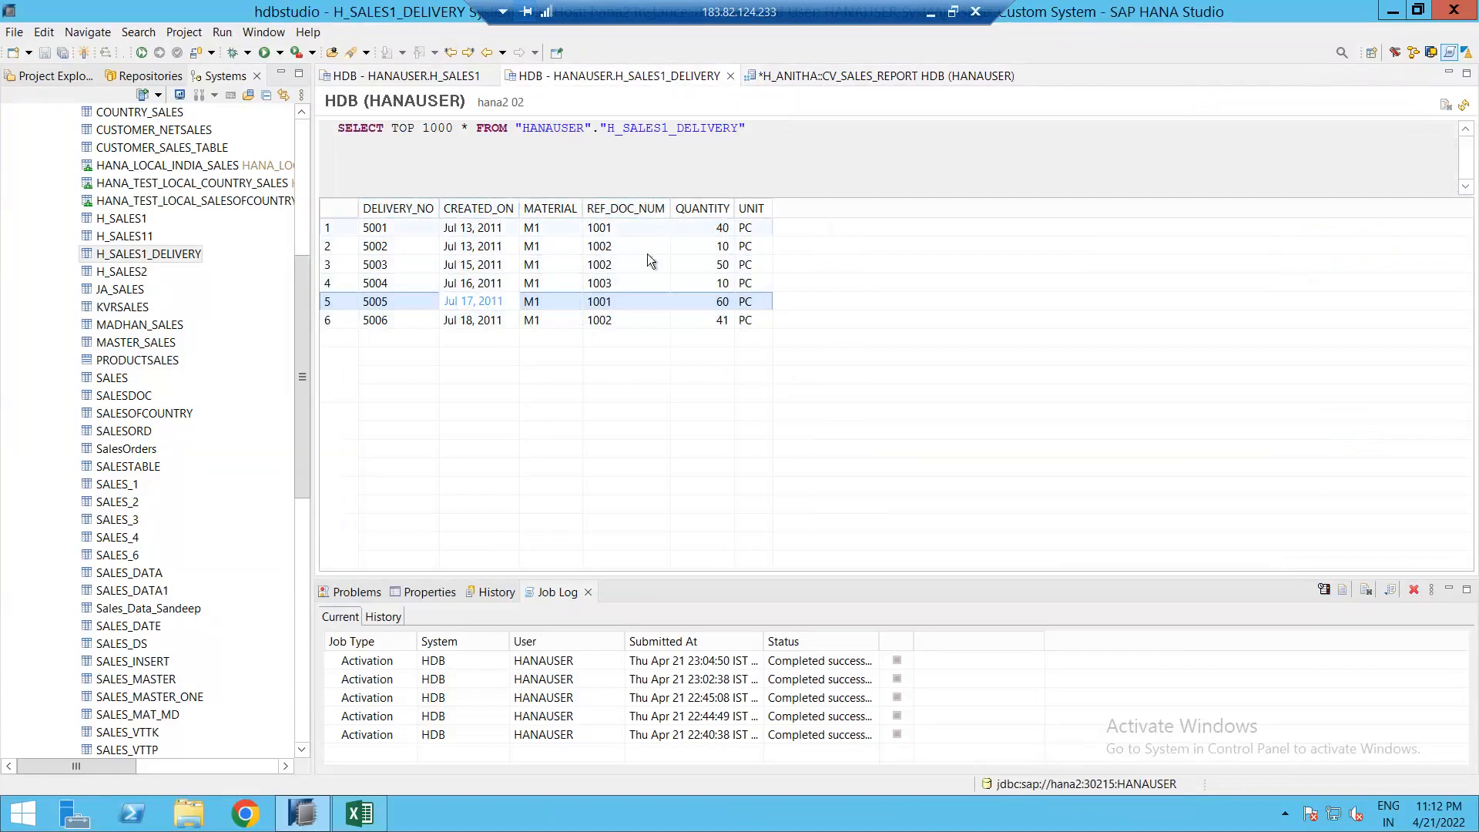
Step: Inspect the delivery preview rows for reference 1001 and Jul 17, 2011, then return to CV_SALES_REPORT
left_click(608, 228)
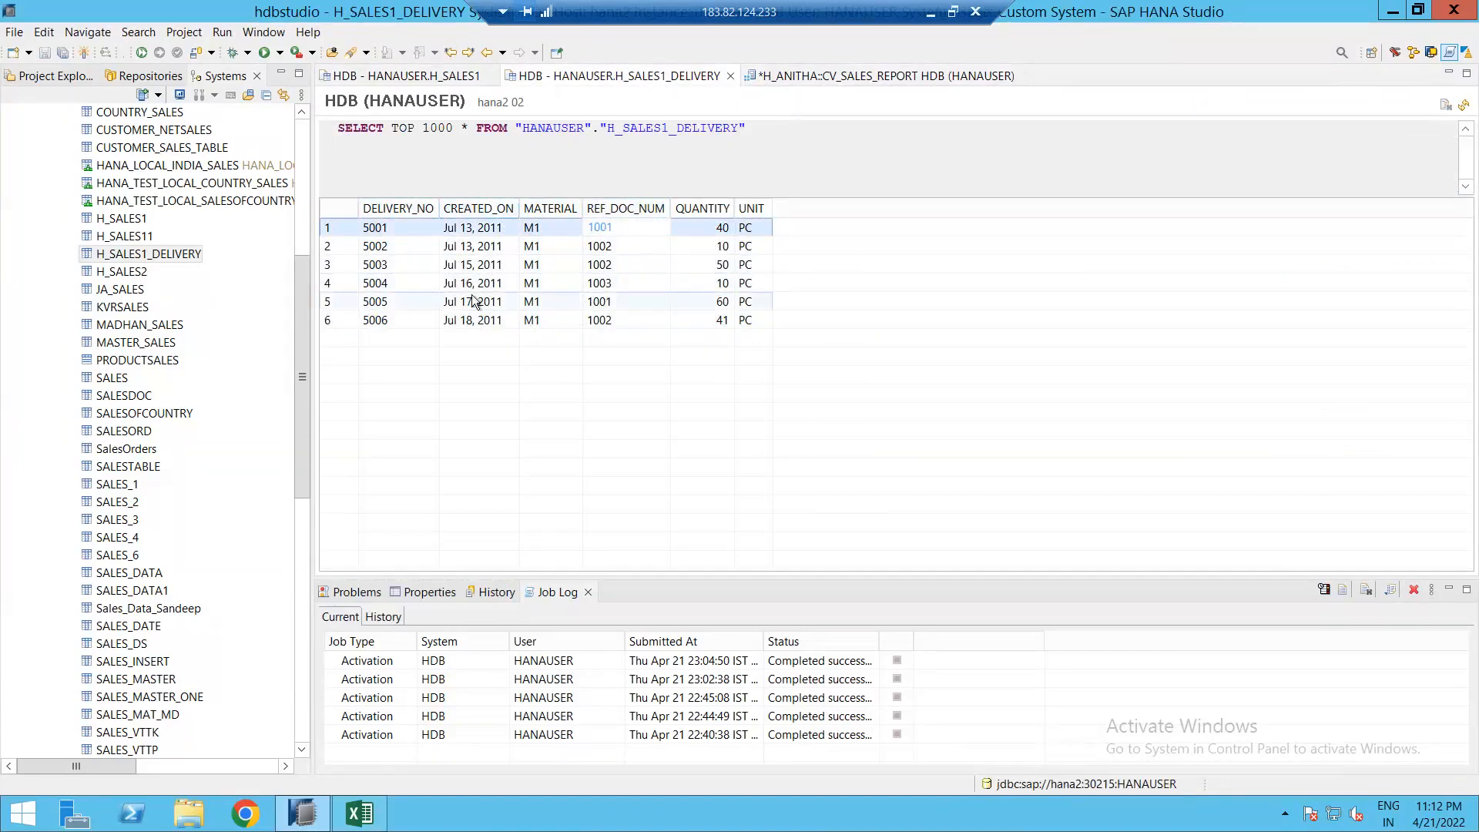
left_click(502, 302)
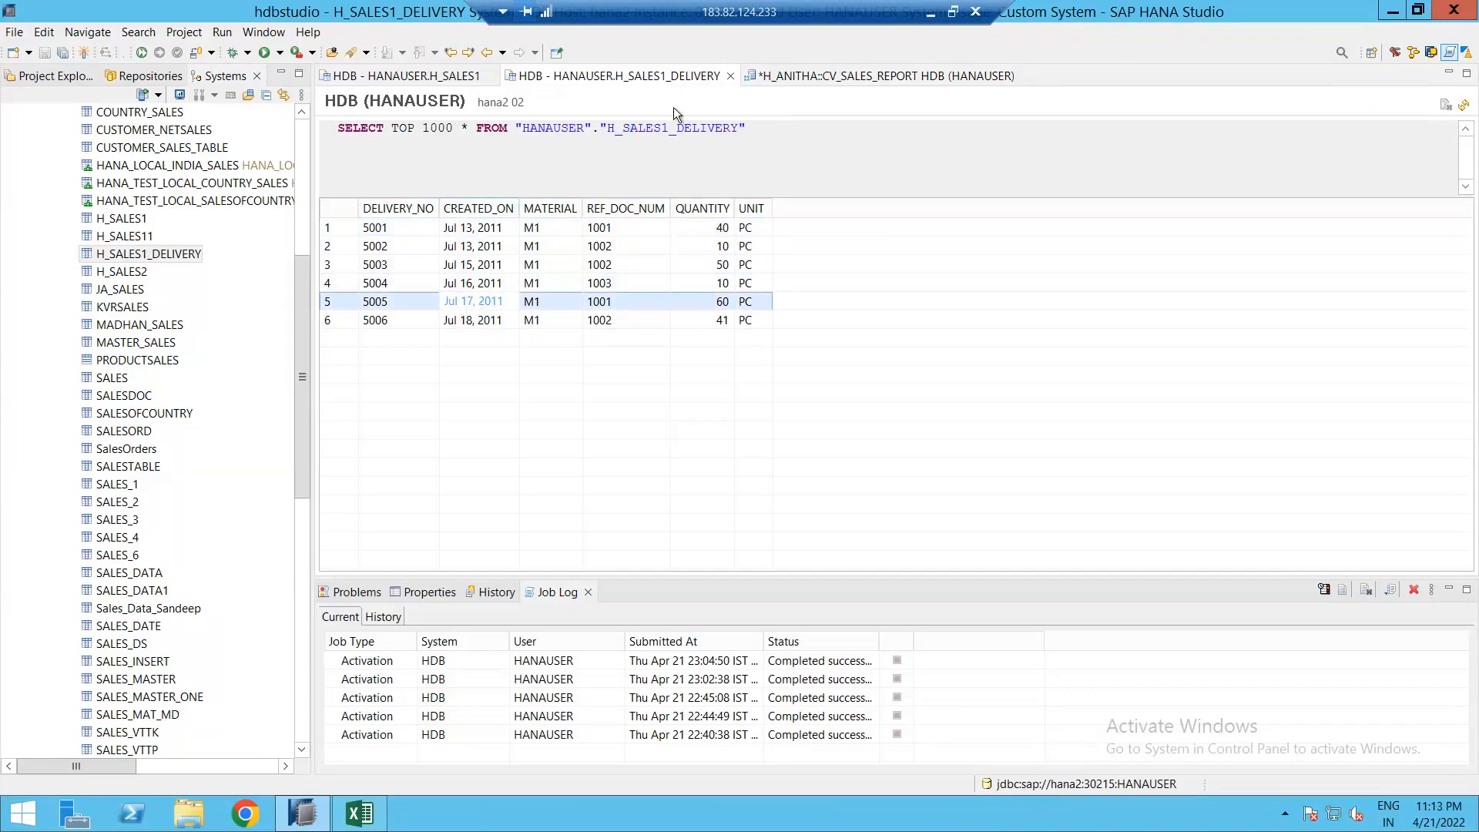
left_click(816, 75)
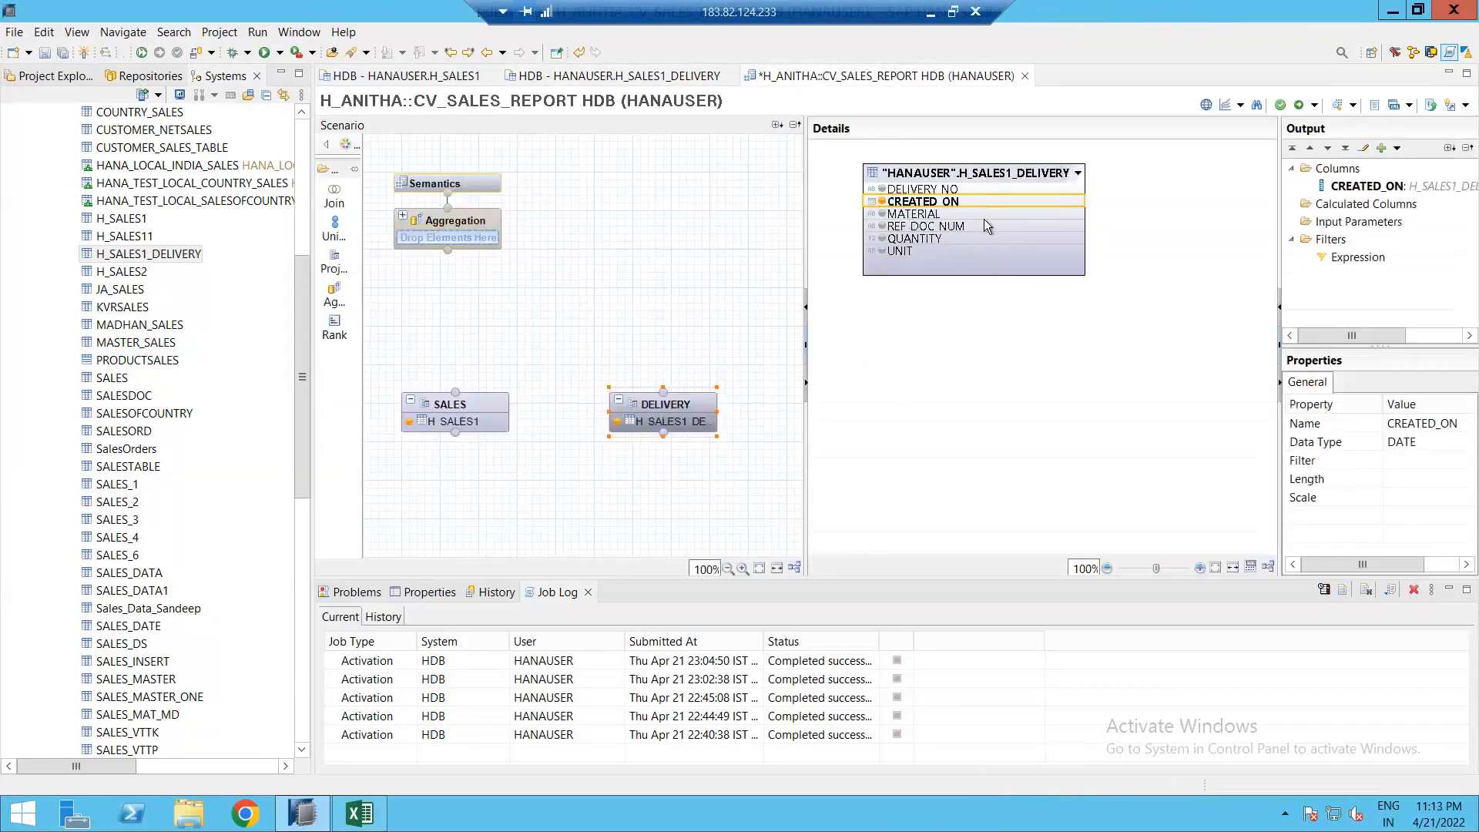
Step: Add REF_DOC_NUM to the DELIVERY output and glance at the H_SALES1_DELIVERY and H_SALES1 previews
left_click(883, 227)
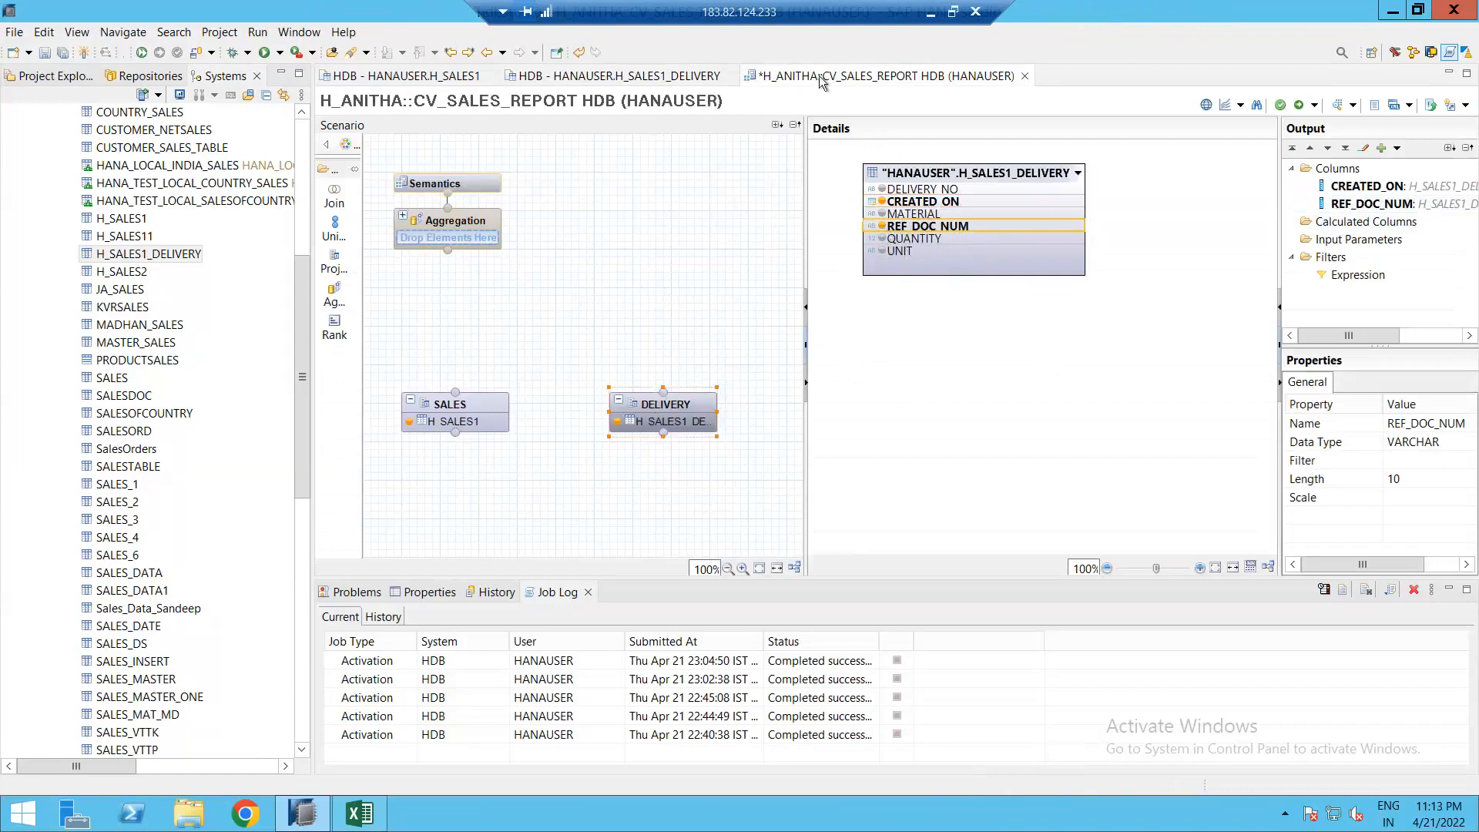
left_click(593, 77)
left_click(543, 303)
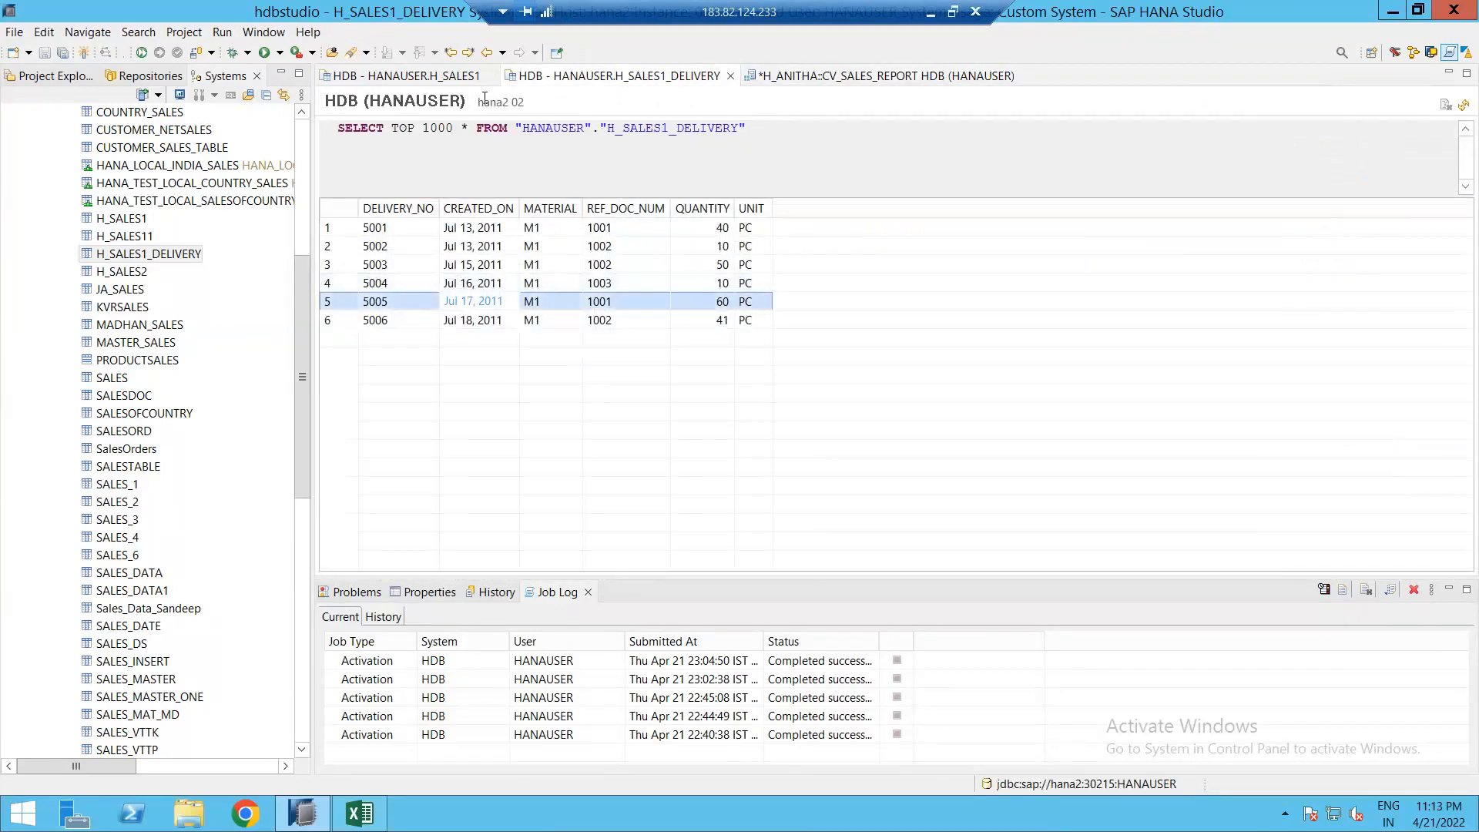
left_click(446, 82)
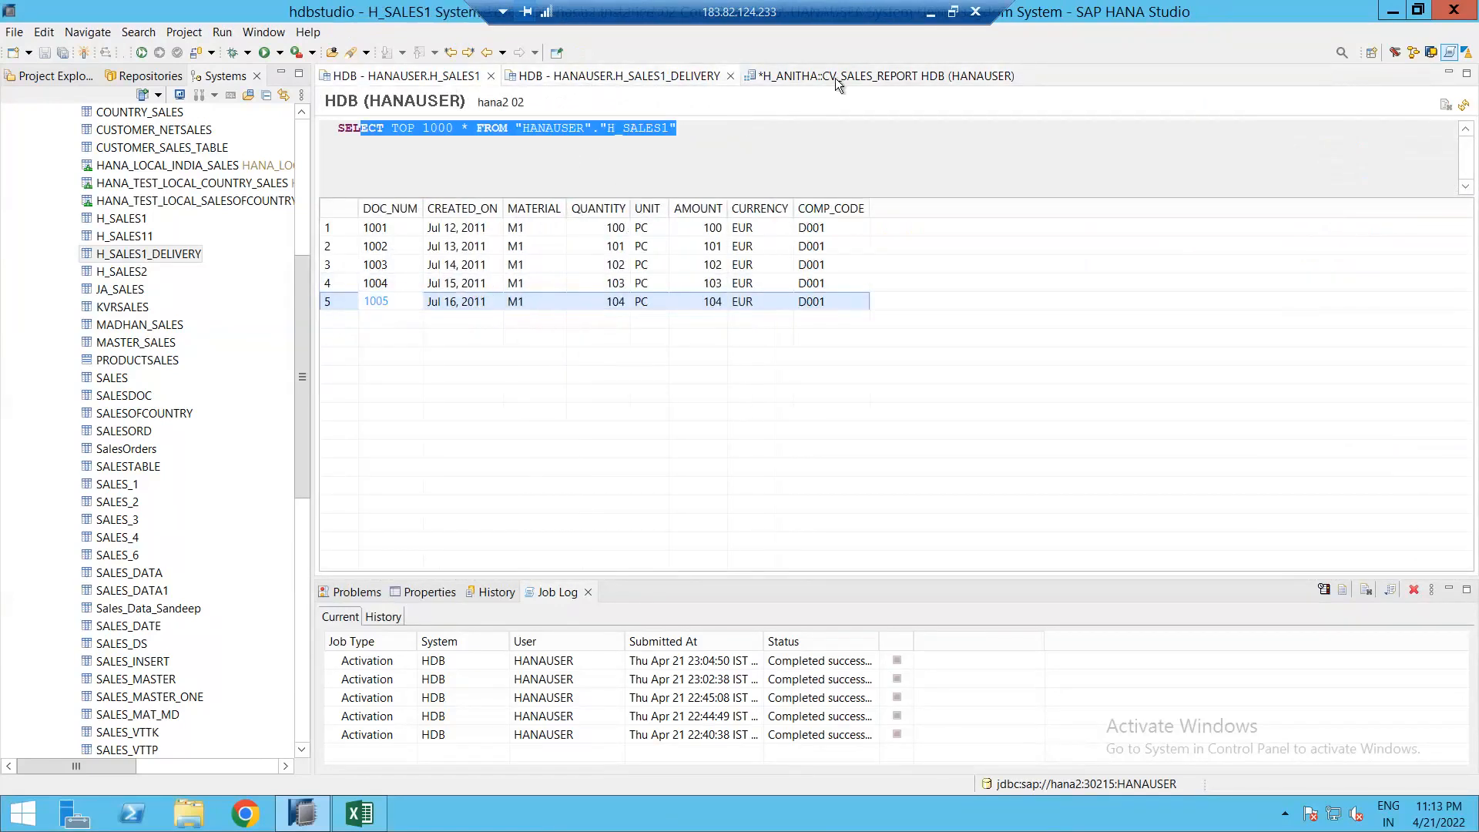
mouse_move(667, 409)
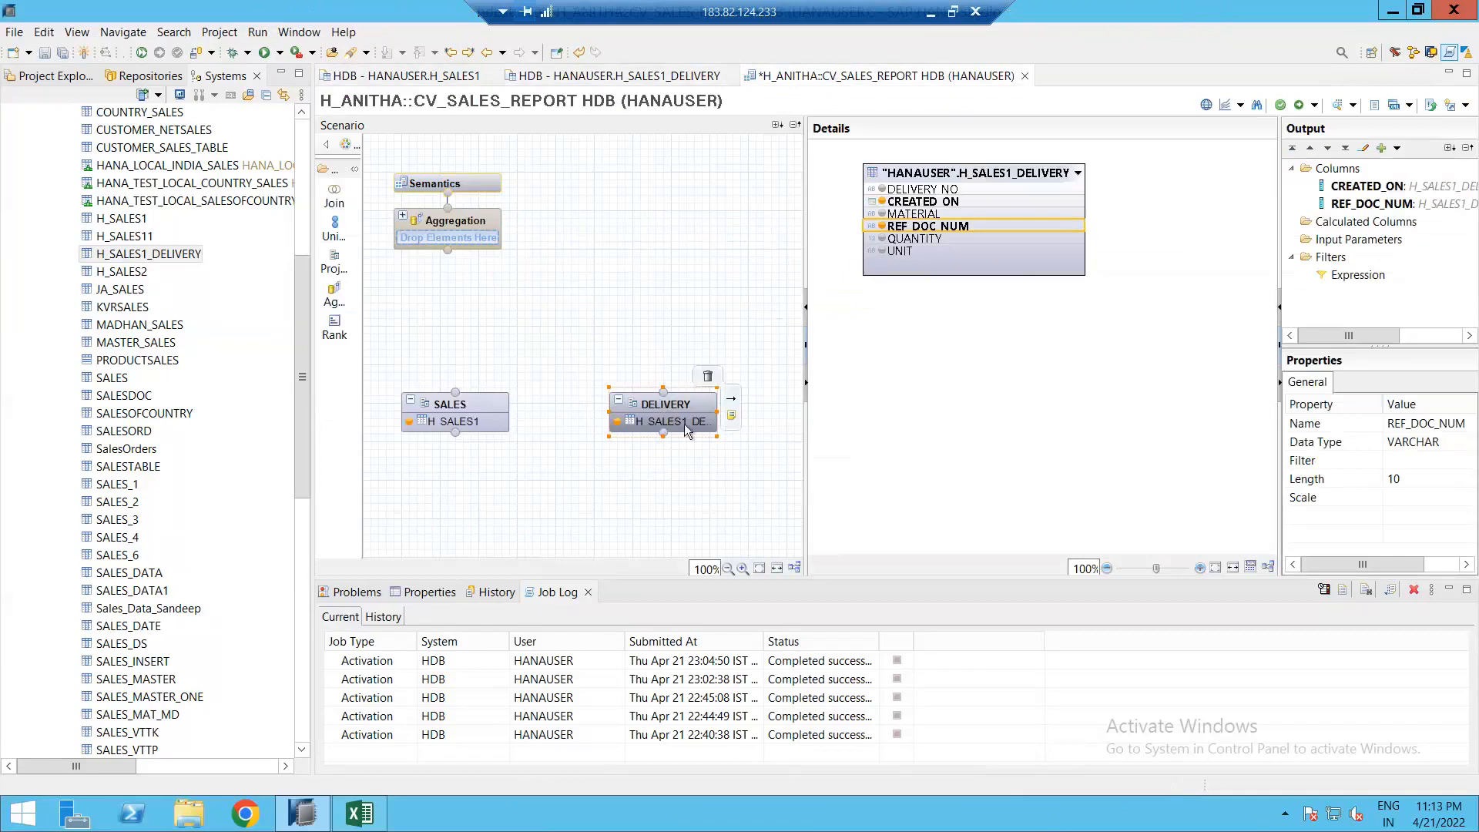
Step: Place a new Aggregation_1 node on the canvas above the DELIVERY projection
left_click(331, 296)
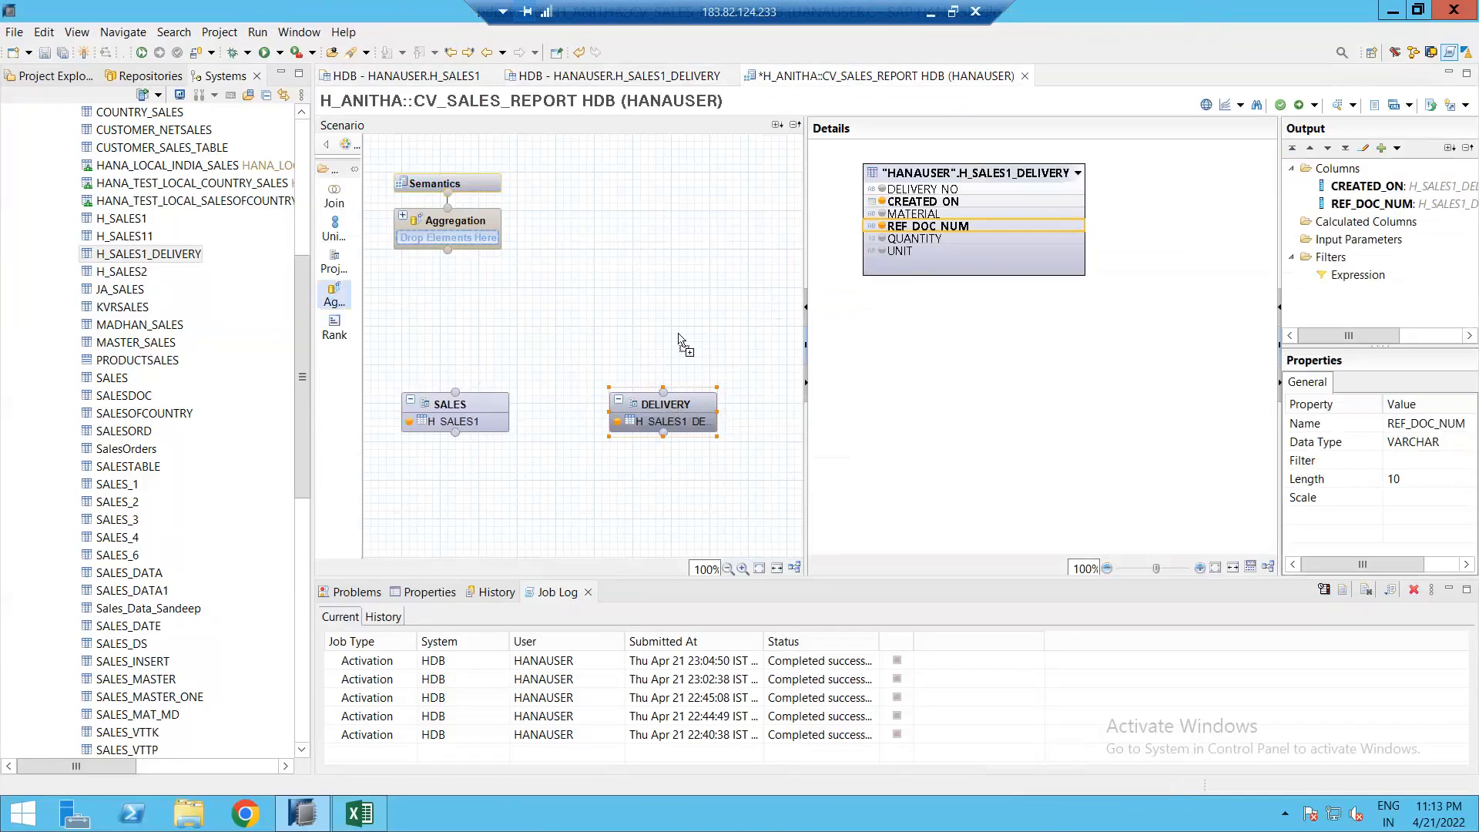
left_click(659, 373)
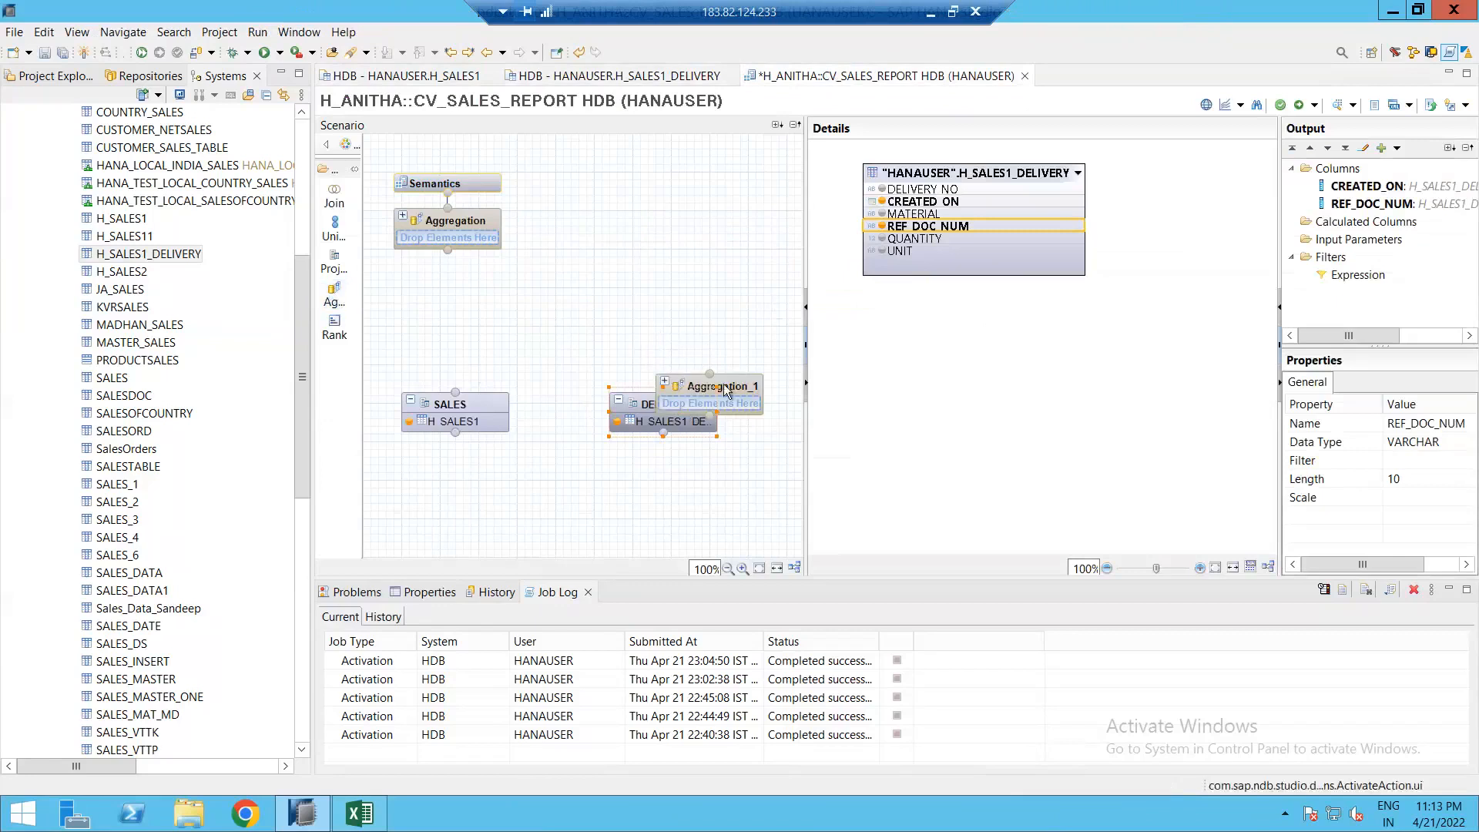
left_click_drag(677, 307, 673, 305)
left_click(681, 409)
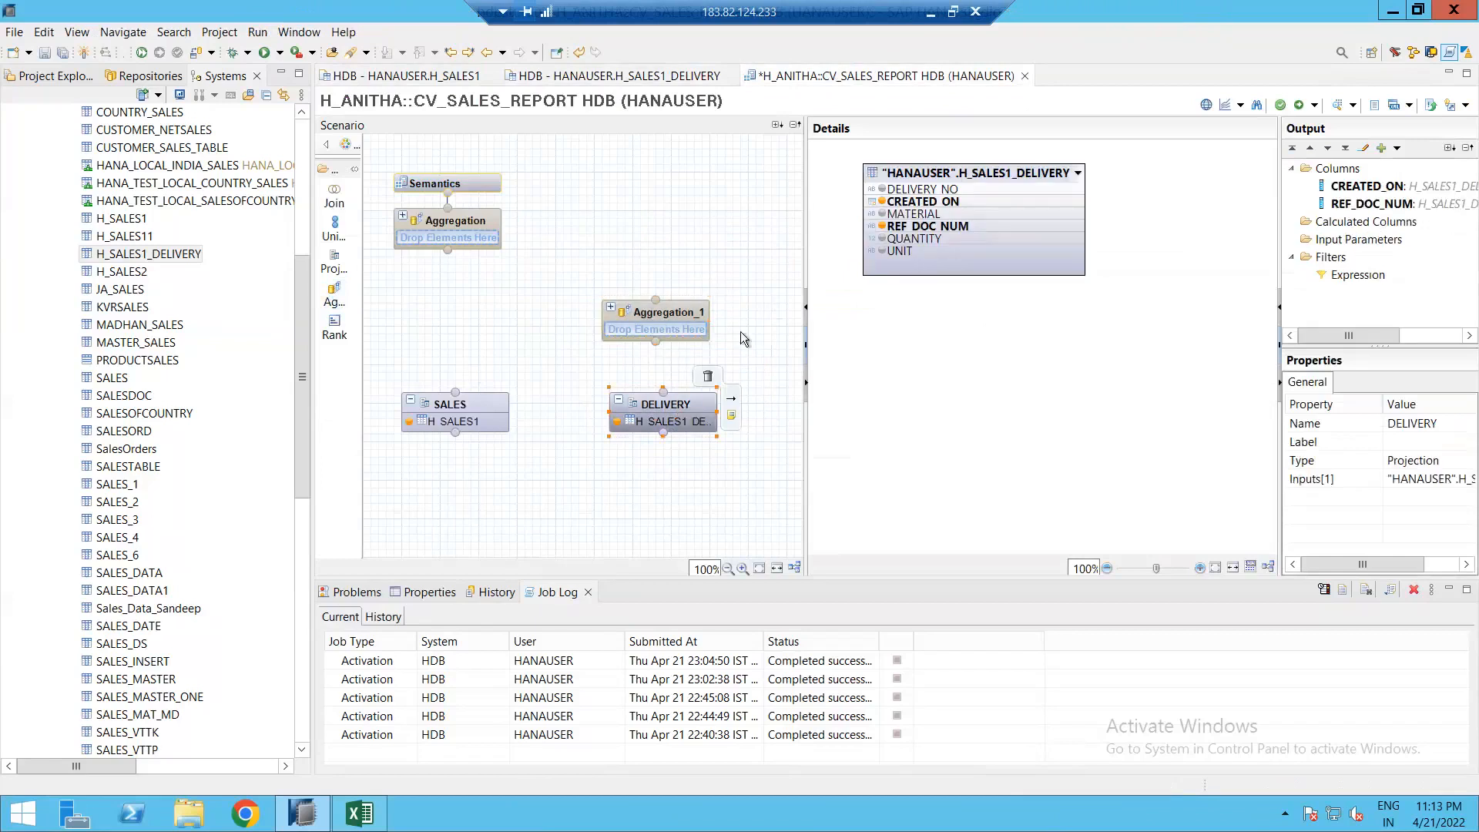
Step: Copy all six rows from the H_SALES1_DELIVERY data preview and switch to Excel
left_click(608, 76)
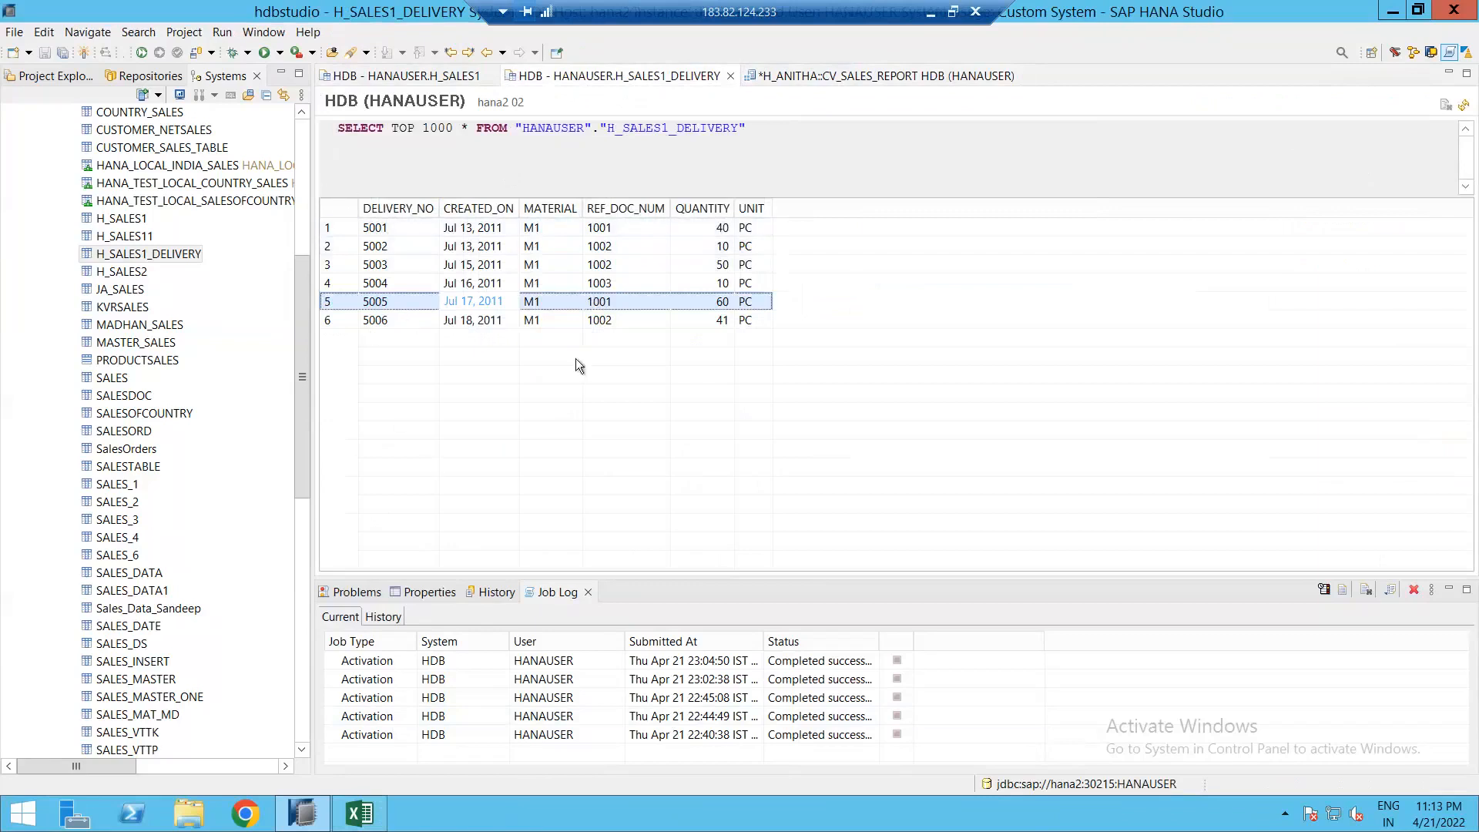
left_click(375, 228)
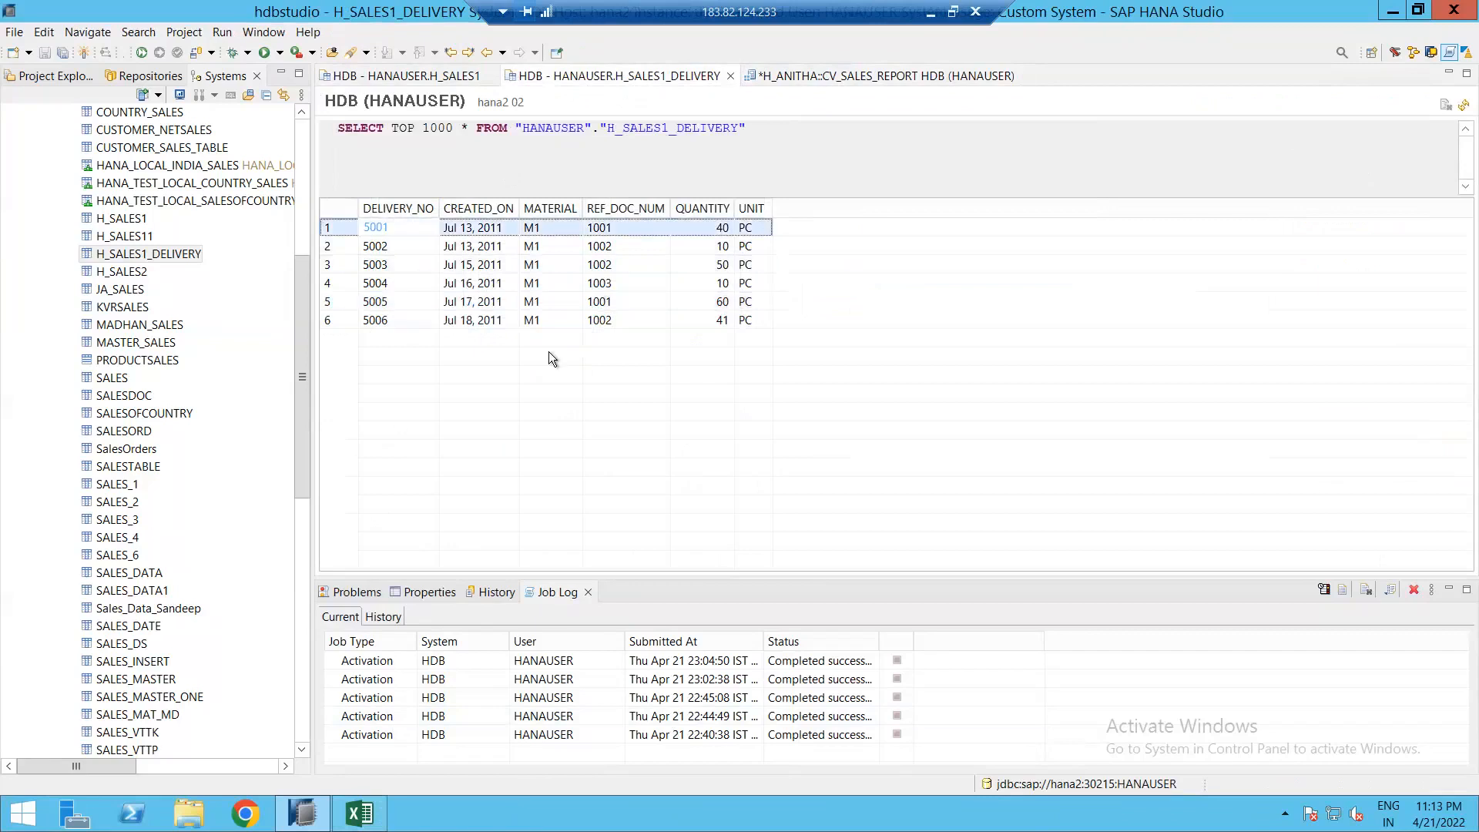
left_click(656, 320, "shift")
left_click(360, 814)
Step: Paste the delivery rows at F9 and split them on semicolons into six text columns F–K
left_click(372, 351)
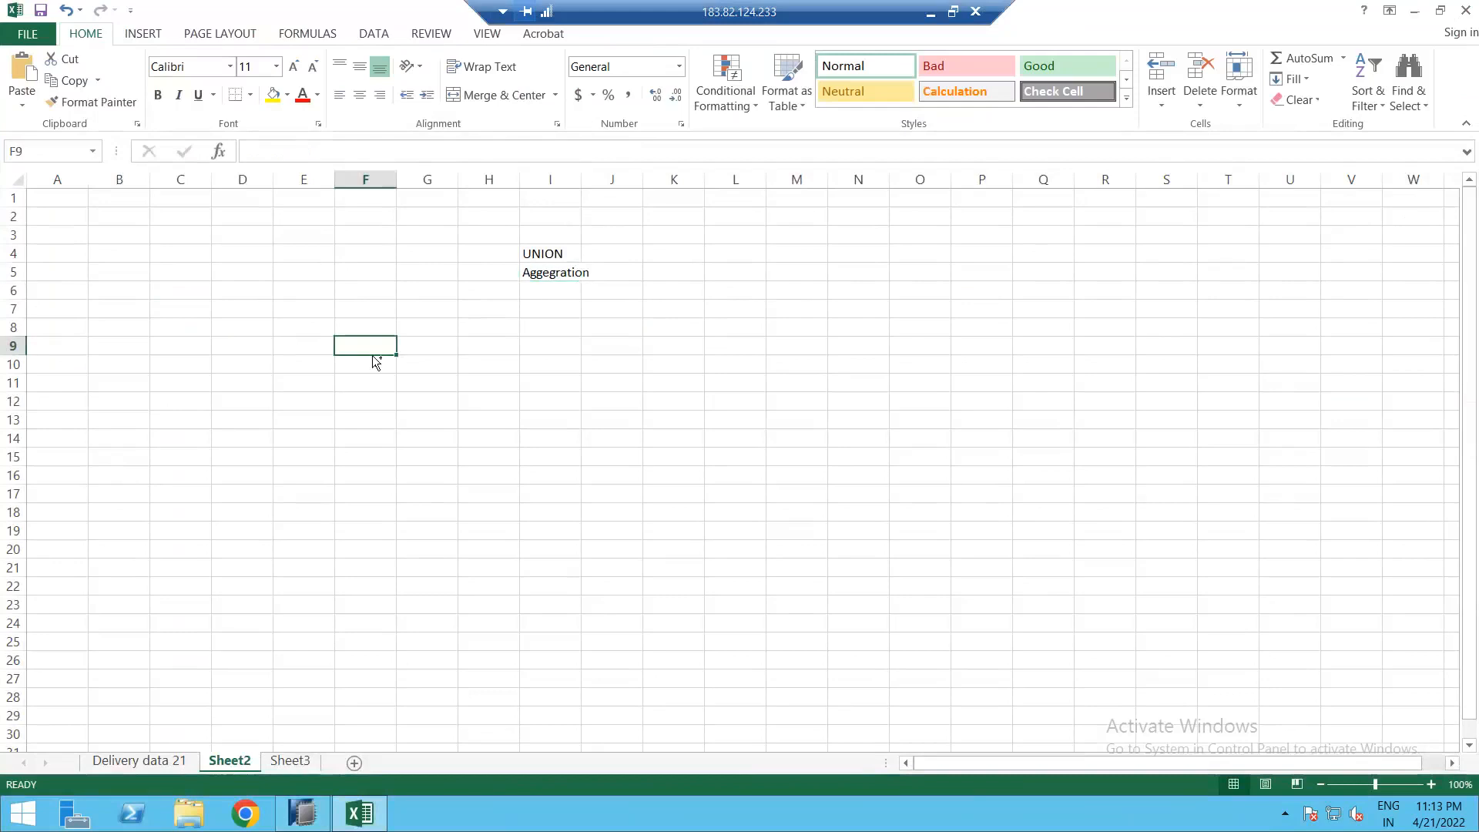
type("DELIVERY_NO;CREATED_ON;MATERIAL;REF_DOC_NUM;QUANTITY;UNIT 5001;Jul 13, 2011;M1;1001;40;PC 5002;Jul 13, 2011;M1;1002;10;PC 5003;Jul 15, 2011;M1;1002;50;PC 5004;Jul 16, 2011;M1;1003;10;PC 5005;Jul 17, 2011;M1;1001;60;PC 5006;Jul 18, 2011;M1;1002;41;PC")
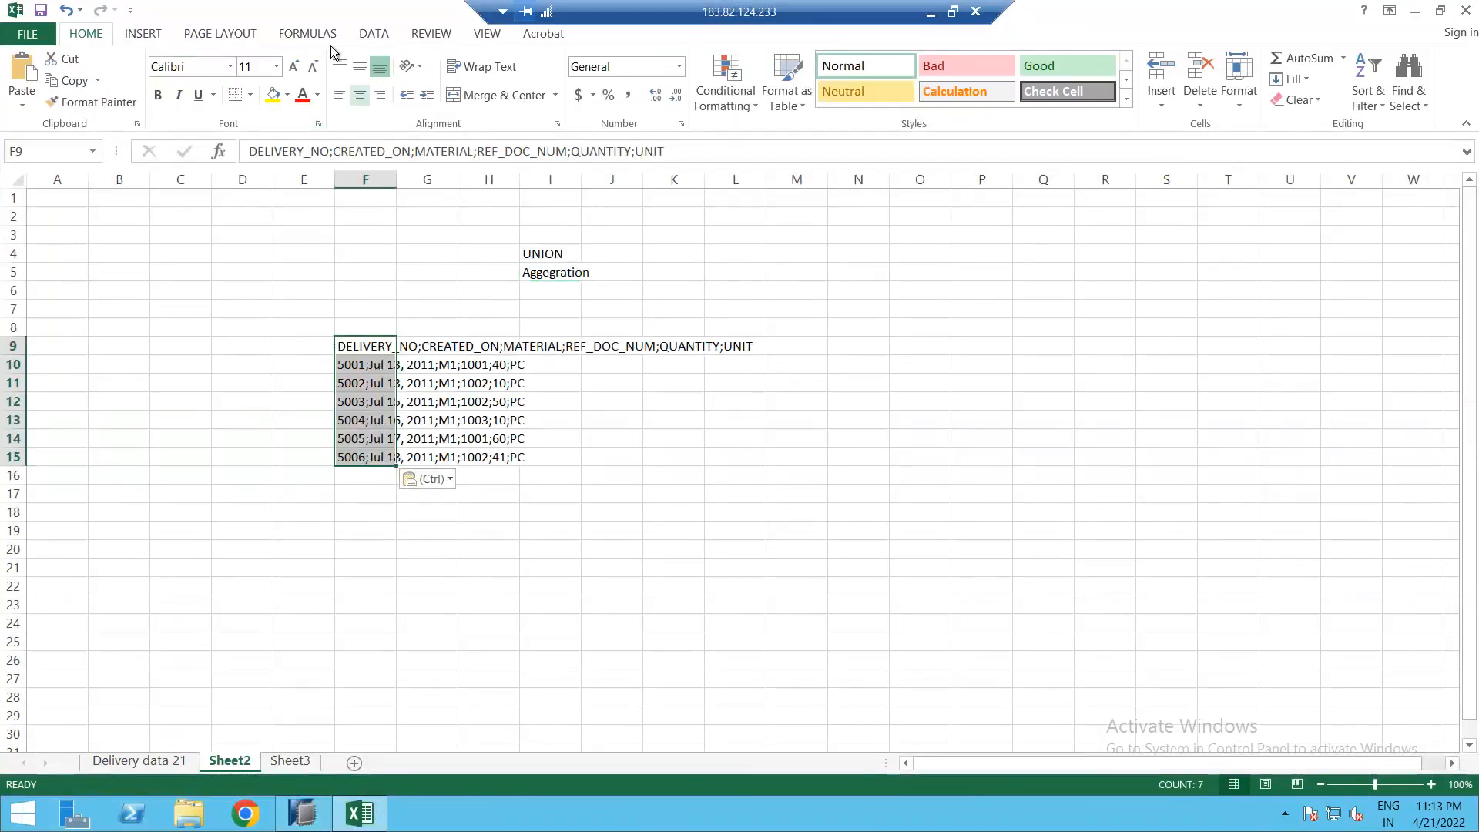
left_click(373, 33)
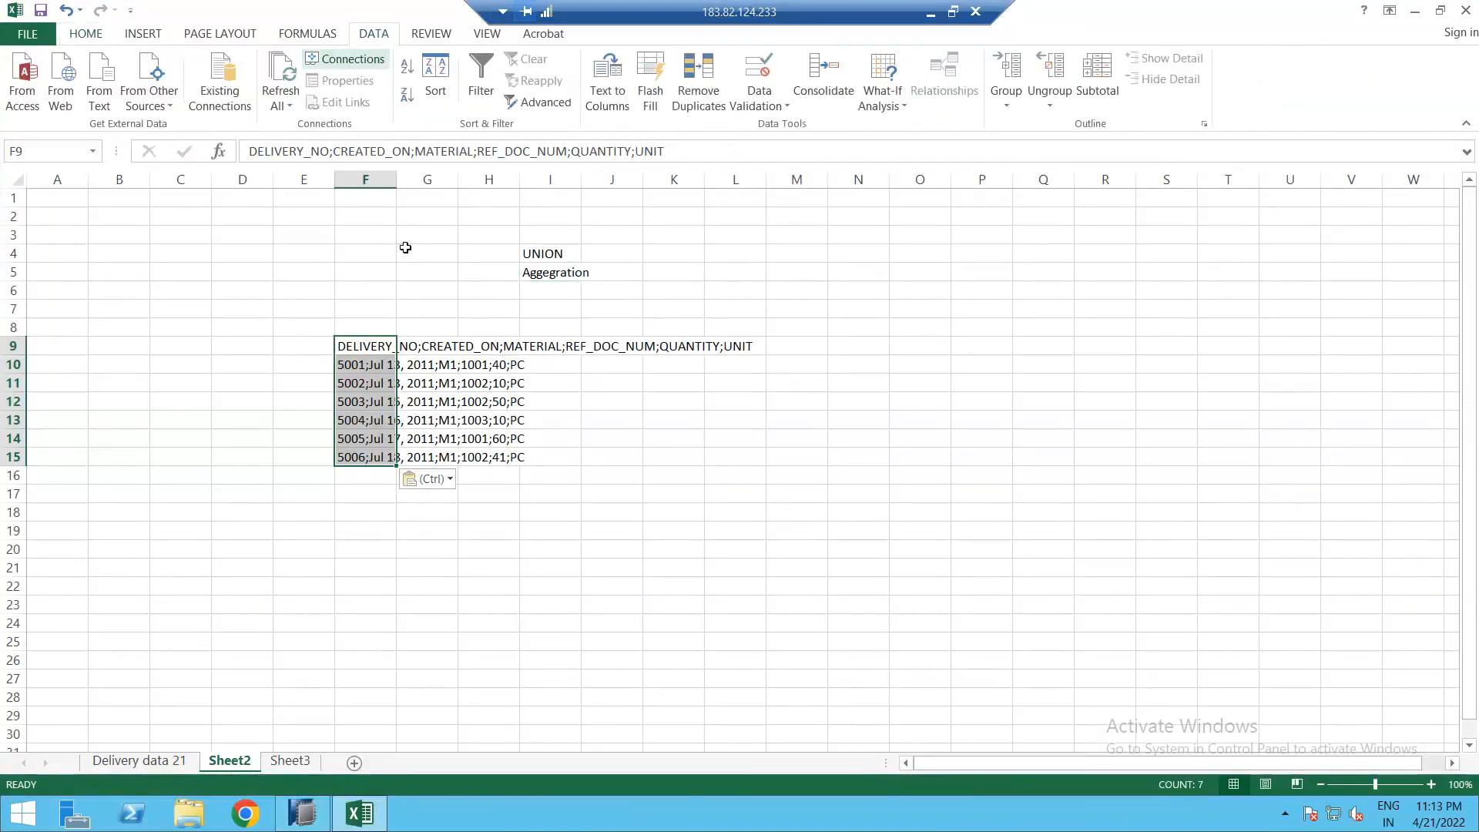
left_click(606, 77)
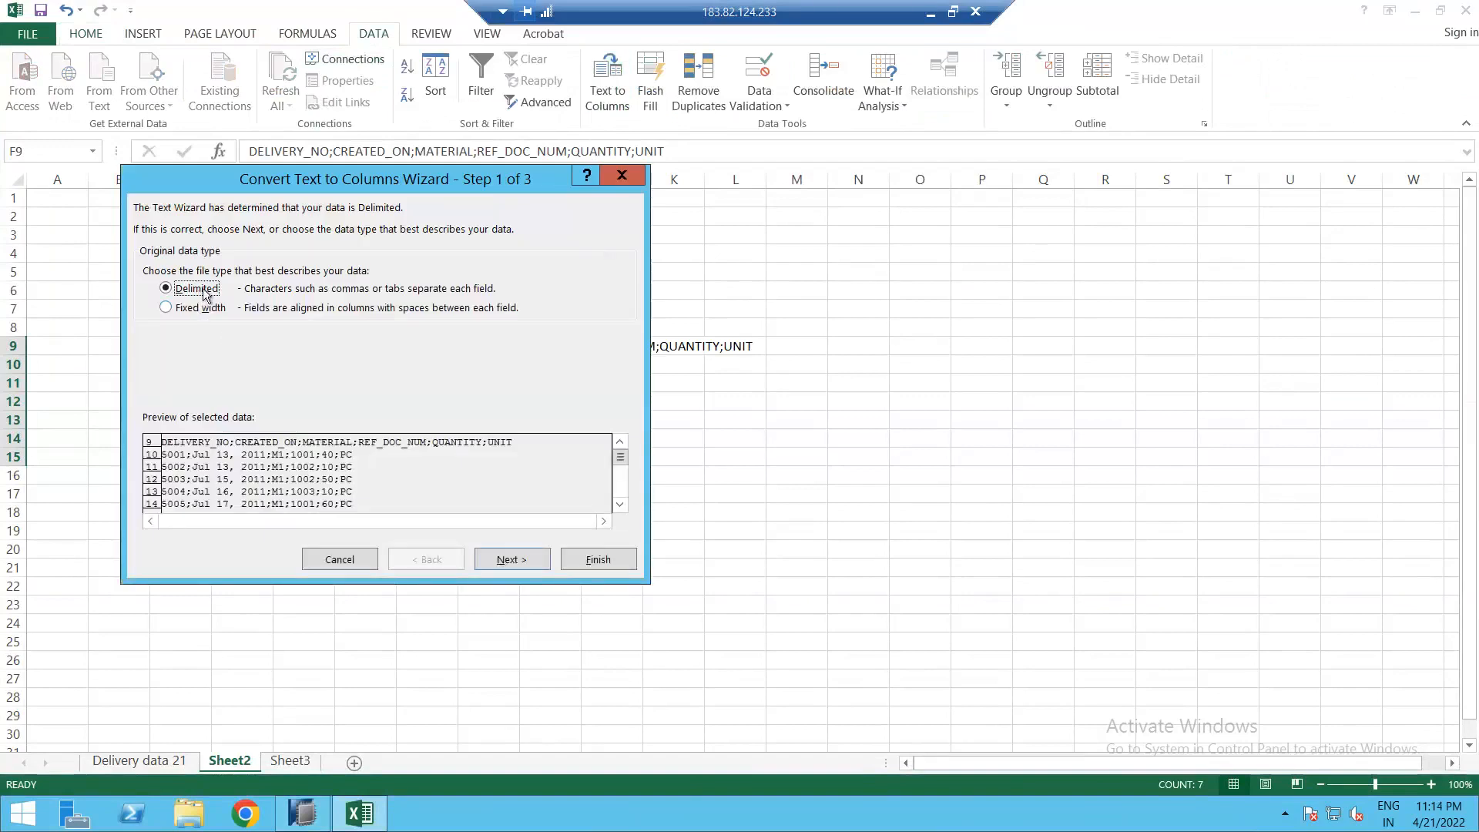
left_click(495, 560)
left_click(194, 287)
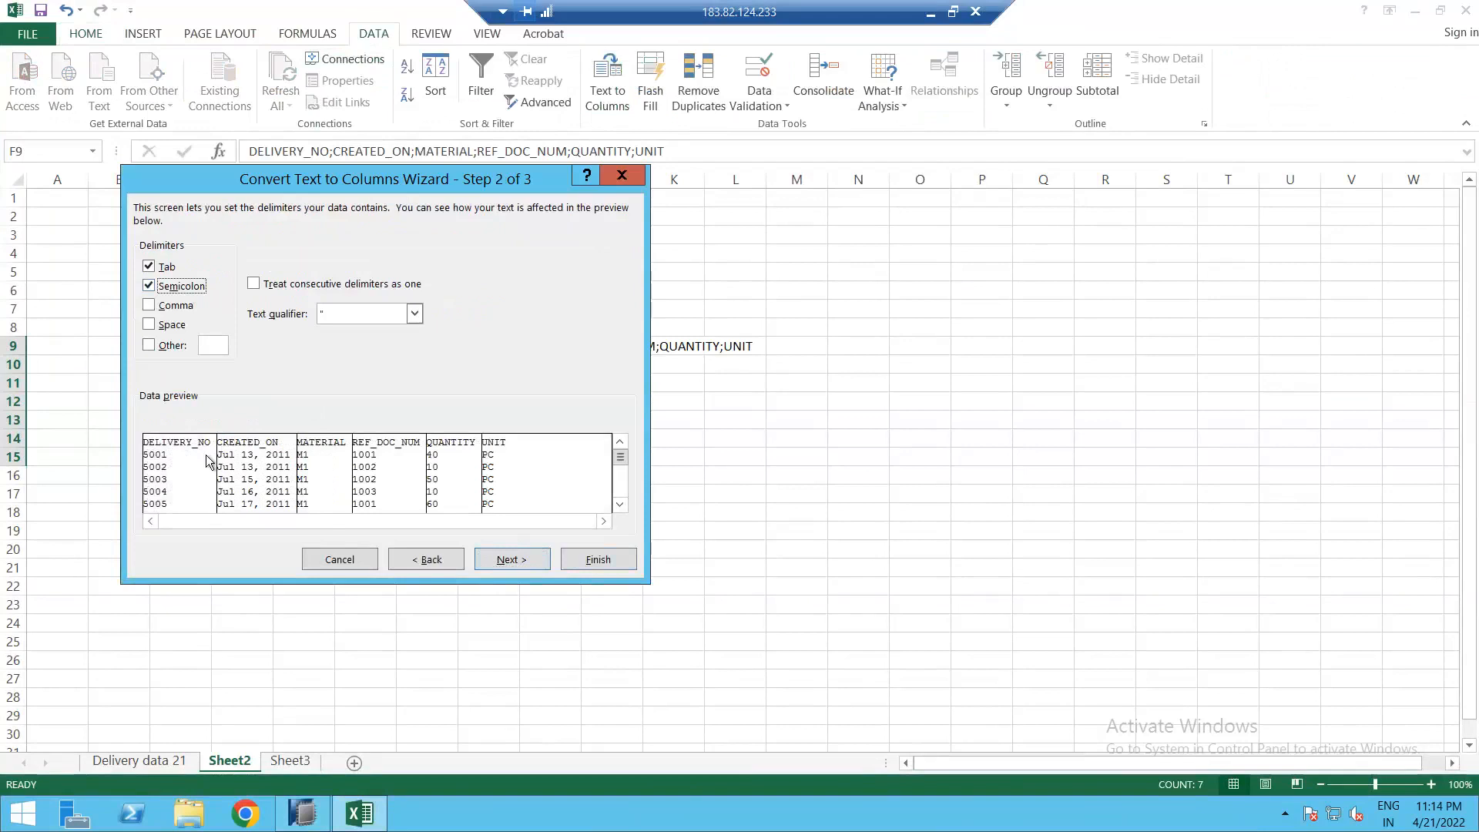
left_click(529, 562)
left_click(528, 466, "shift")
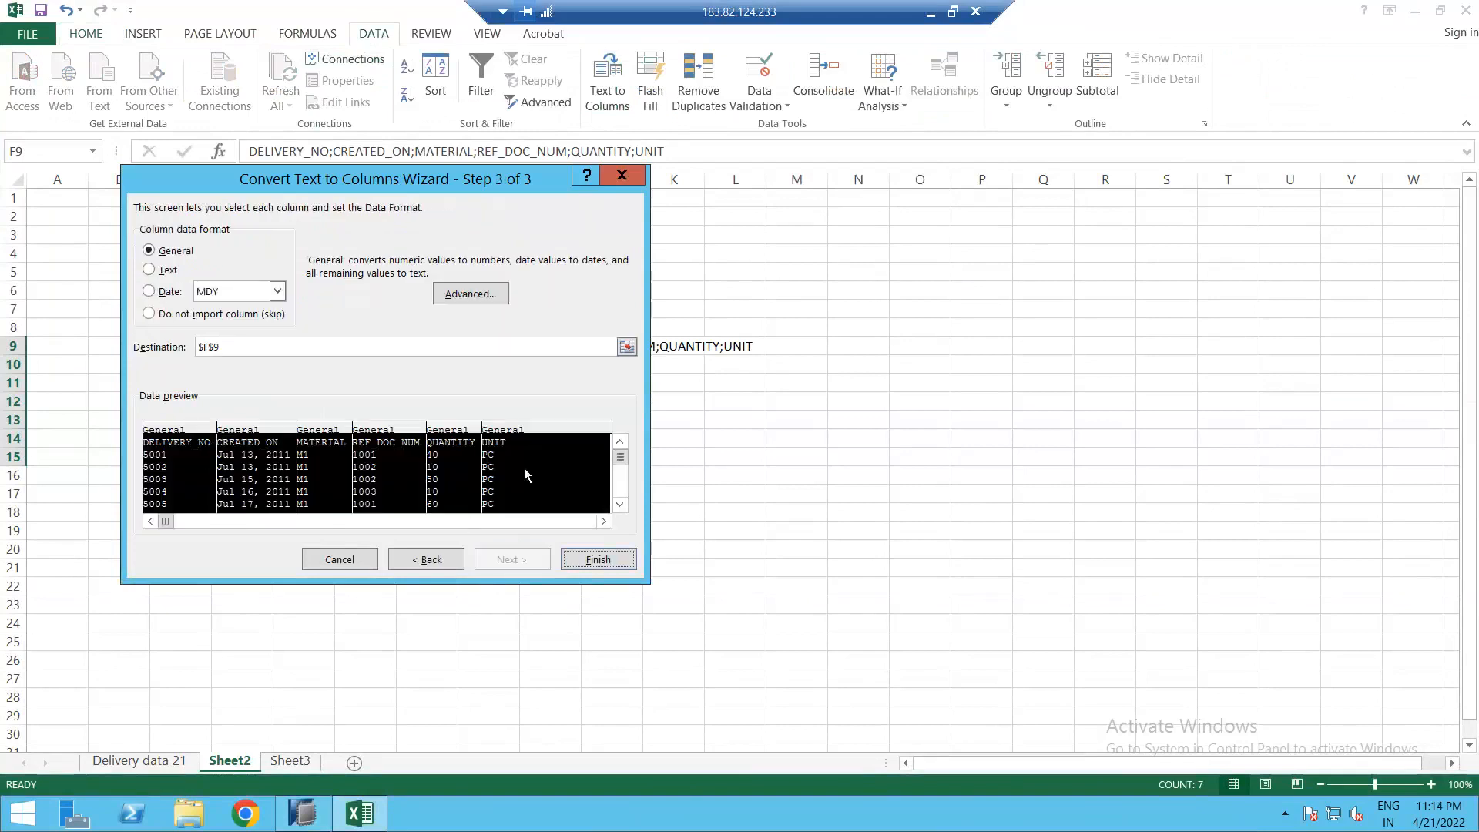
left_click(168, 271)
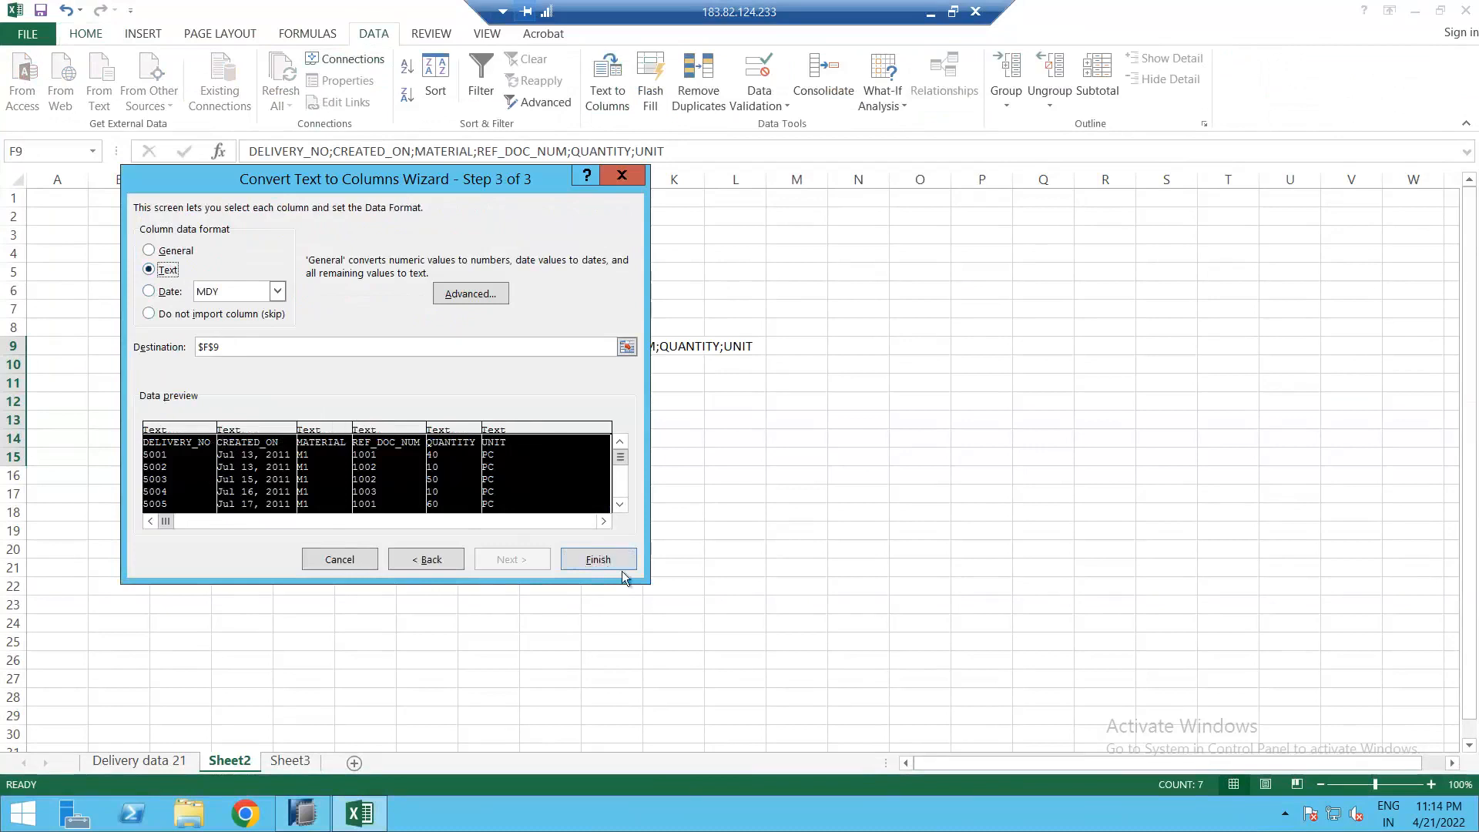
left_click(599, 560)
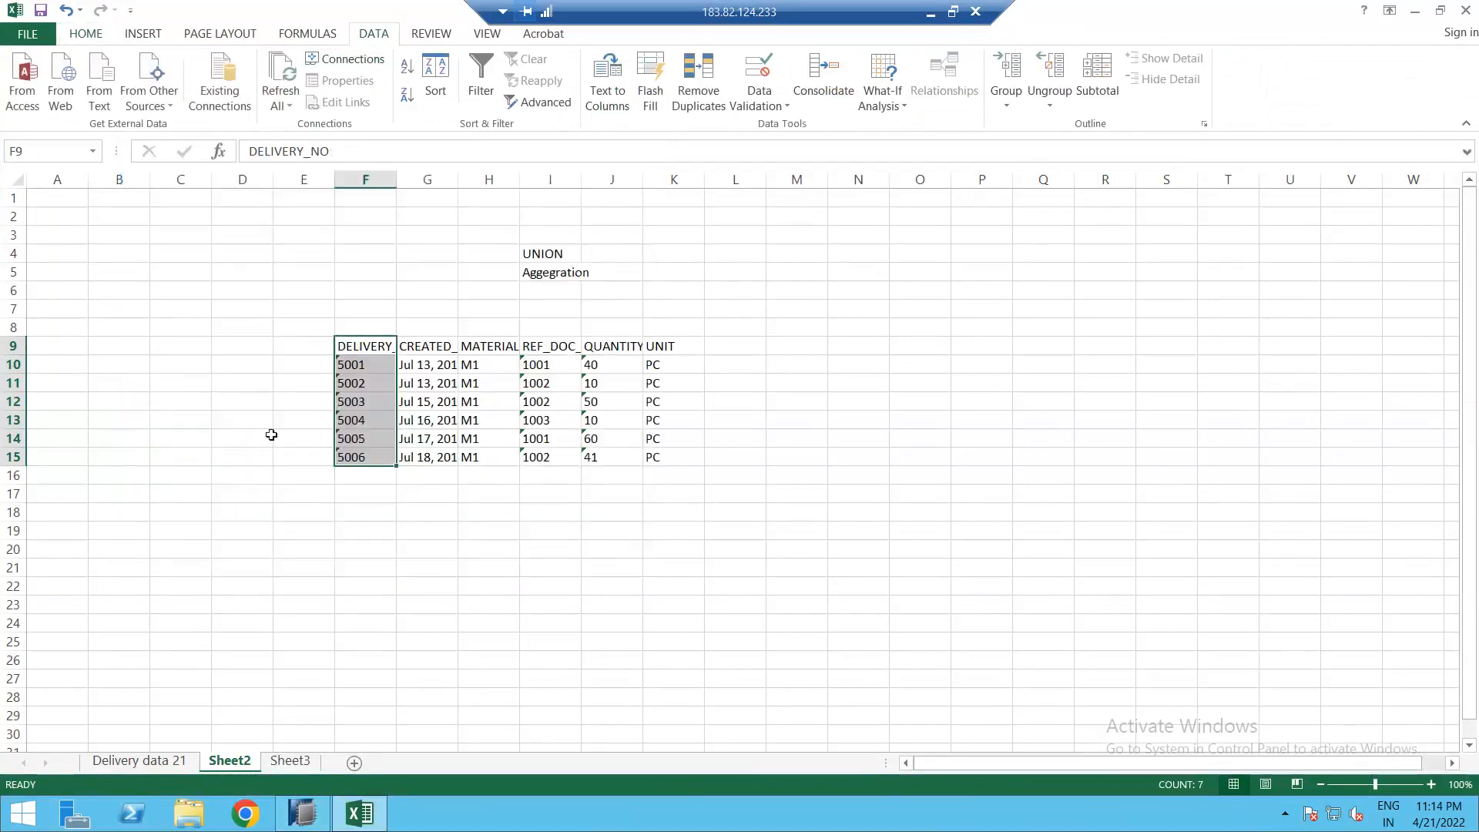
left_click(550, 438)
Step: Auto-fit every column width on Sheet2
left_click(17, 179)
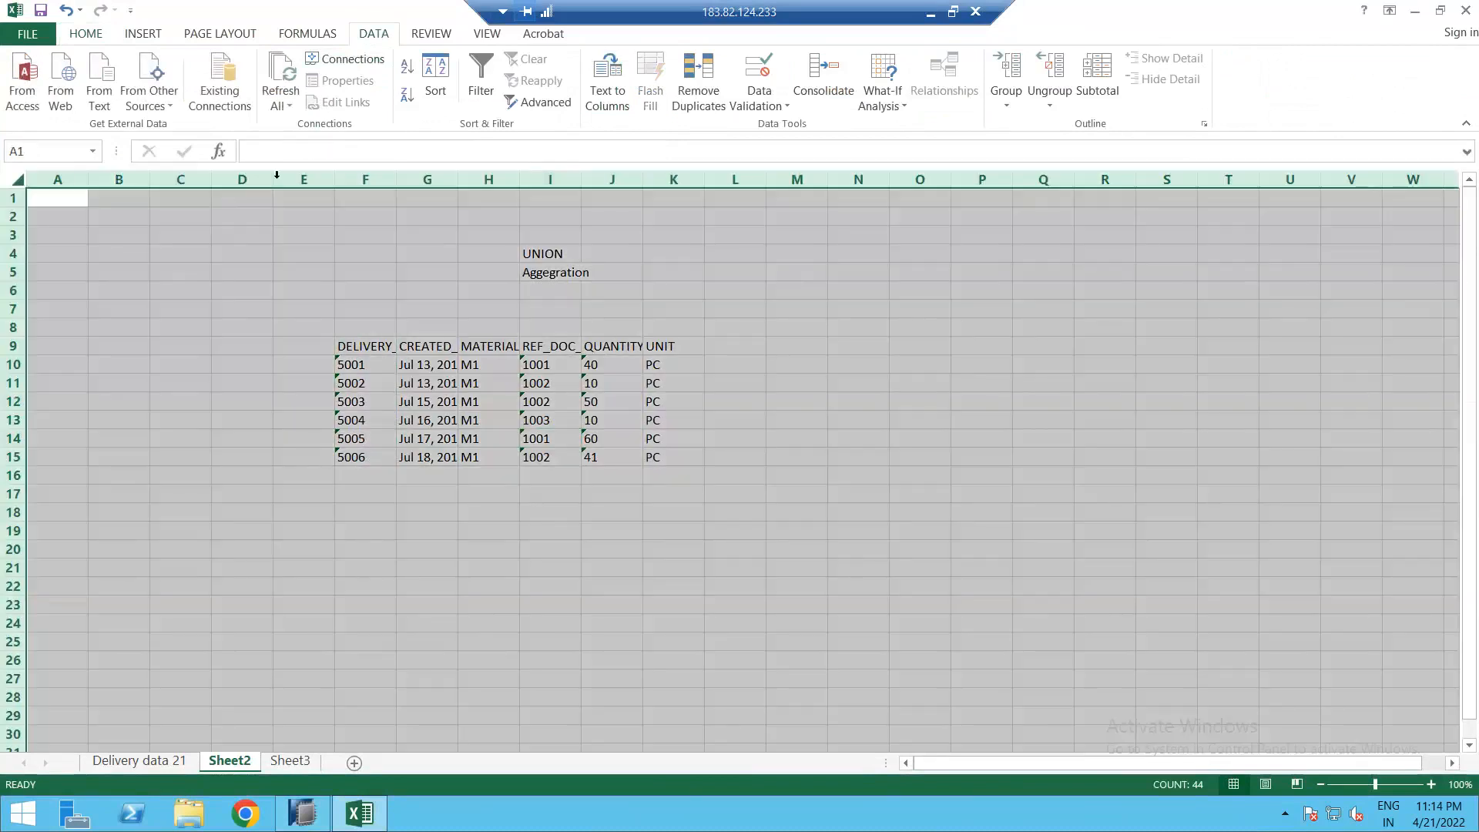
double_click(273, 178)
left_click(463, 421)
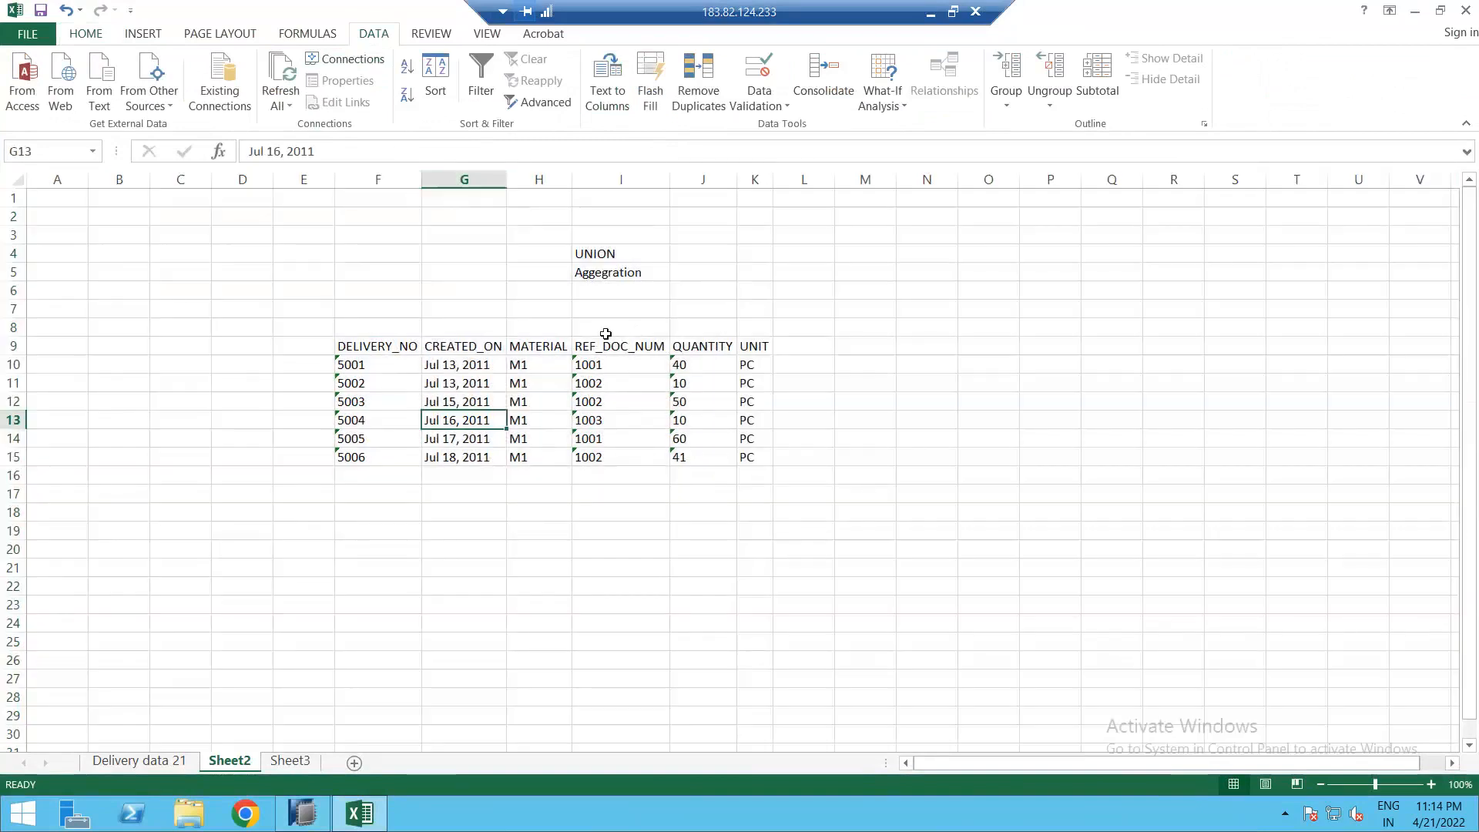
Step: Copy REF_DOC_NUM (I9:I15) to N9 and CREATED_ON (G9:G15) to O9, fitting both columns
left_click_drag(612, 347, 613, 455)
key("ctrl+c")
left_click(930, 346)
key("ctrl+v")
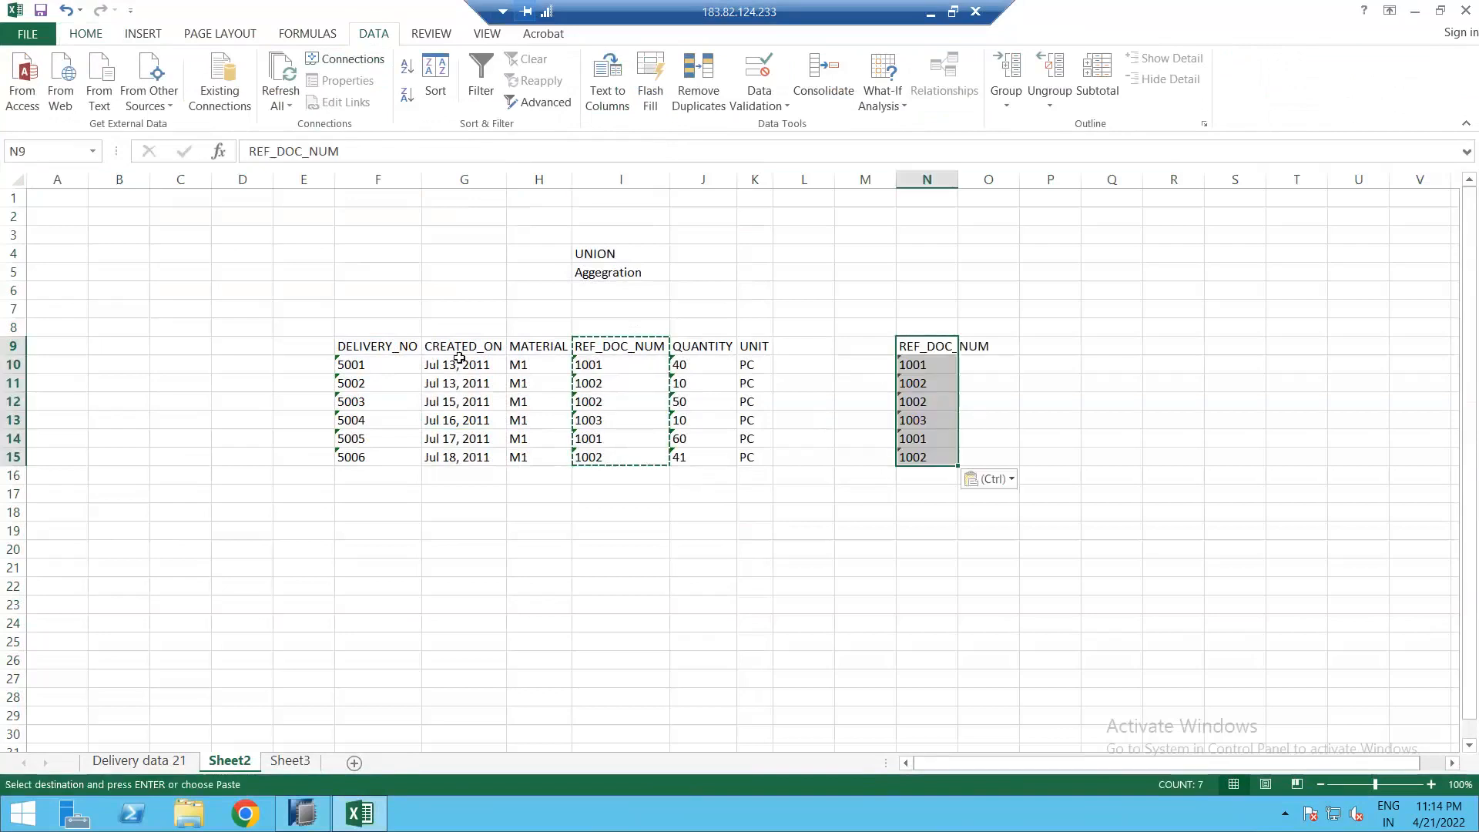
left_click_drag(462, 346, 493, 459)
key("ctrl+c")
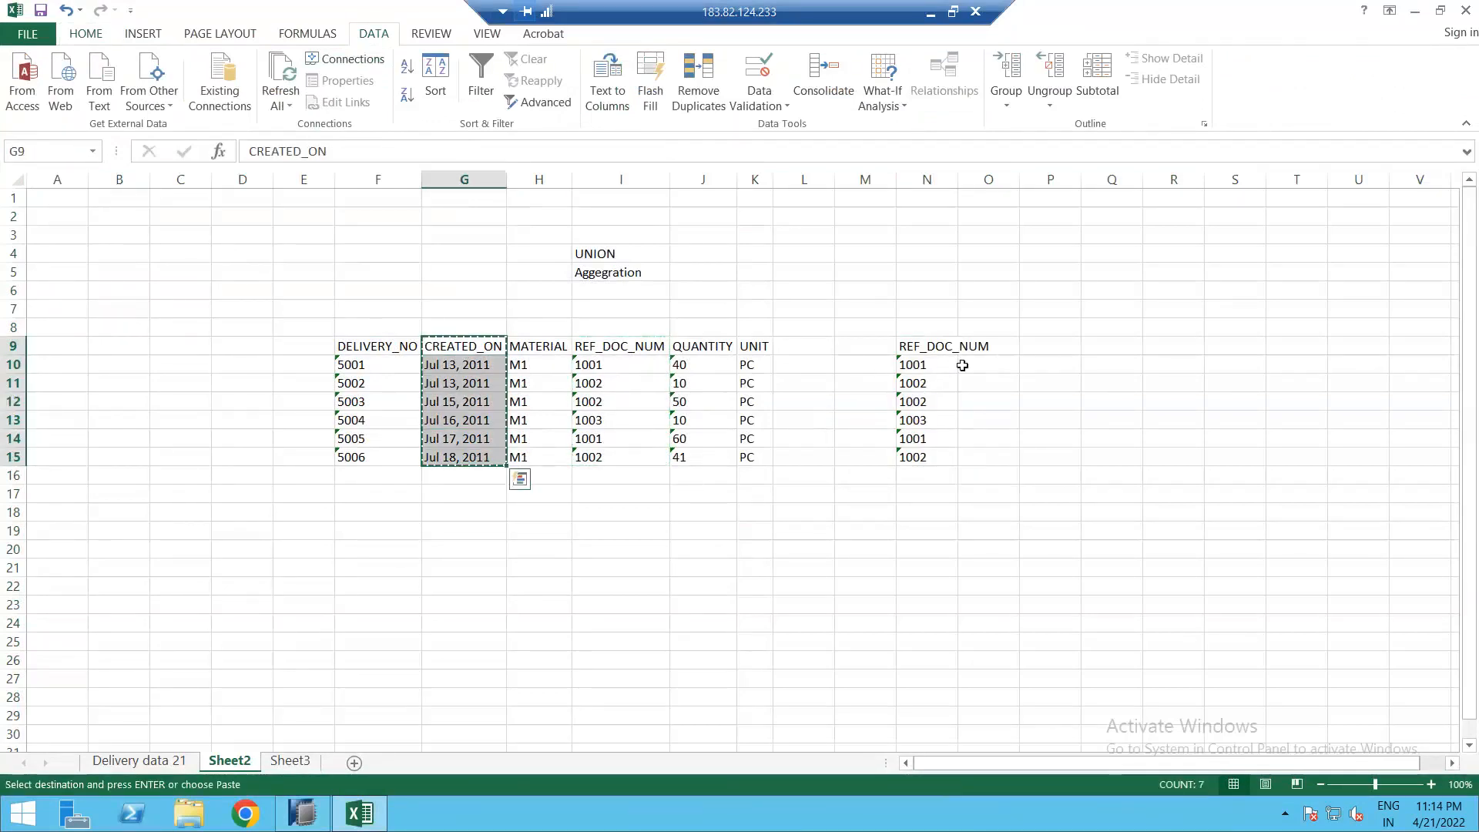
left_click(985, 344)
key("ctrl+v")
left_click_drag(957, 179, 1015, 182)
double_click(1056, 181)
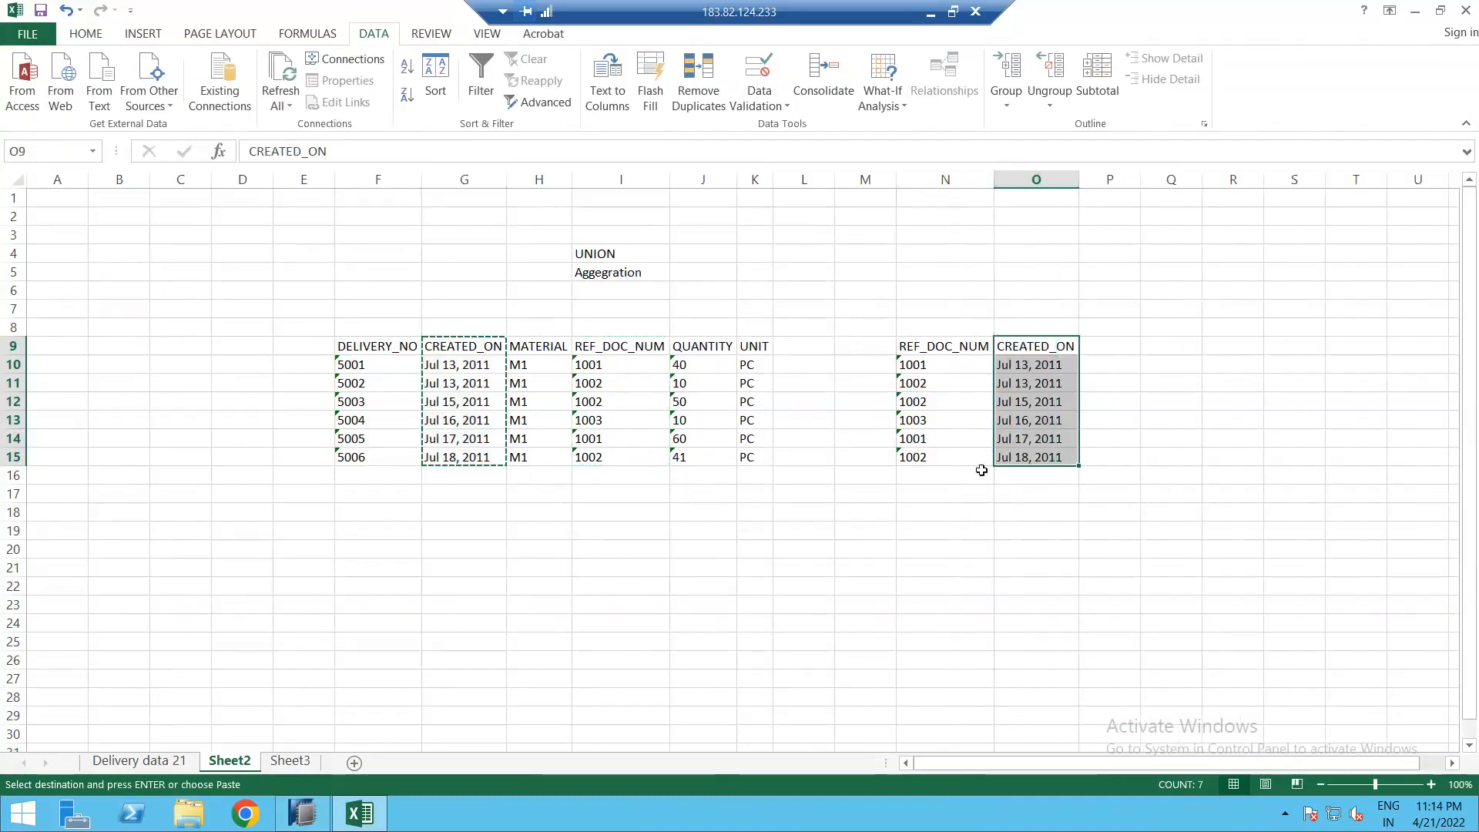
left_click(1068, 508)
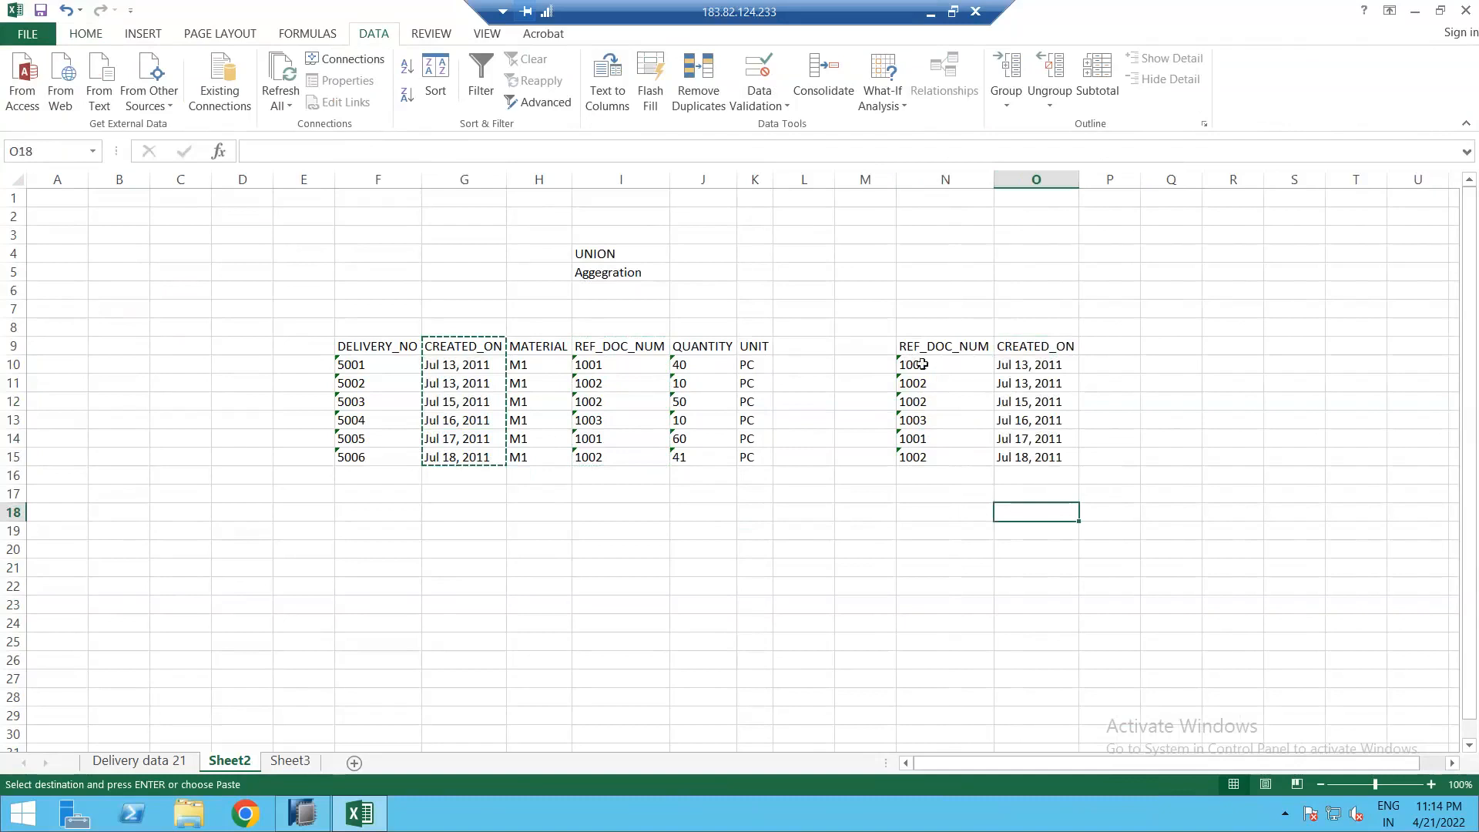
Step: Sort the copied rows ascending by REF_DOC_NUM and review the two 1001 dates
left_click_drag(928, 368, 1013, 458)
left_click(408, 70)
left_click(962, 419)
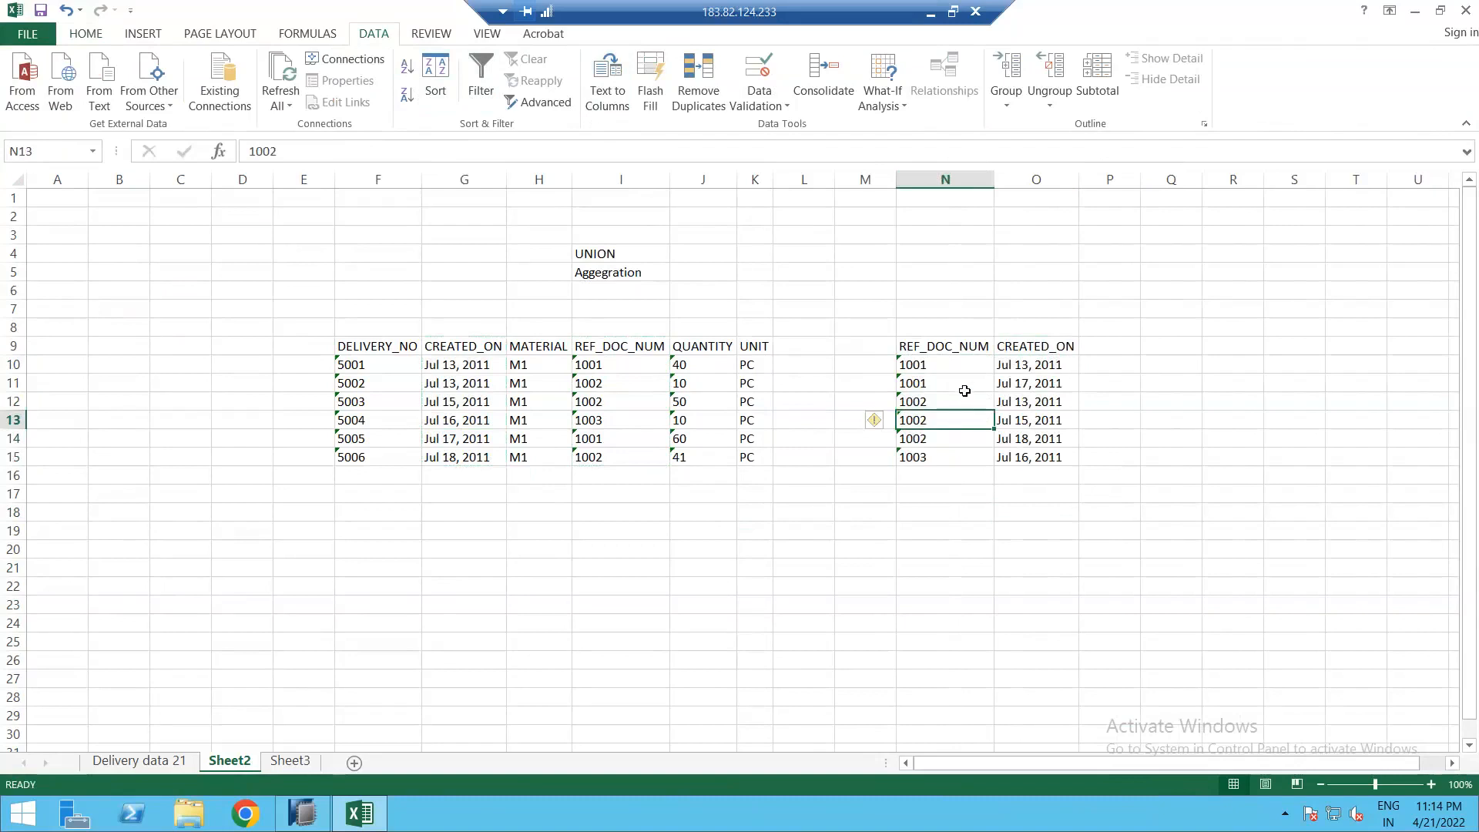
left_click_drag(1029, 363, 1049, 356)
left_click(1040, 349)
left_click(1029, 389)
left_click(1043, 368)
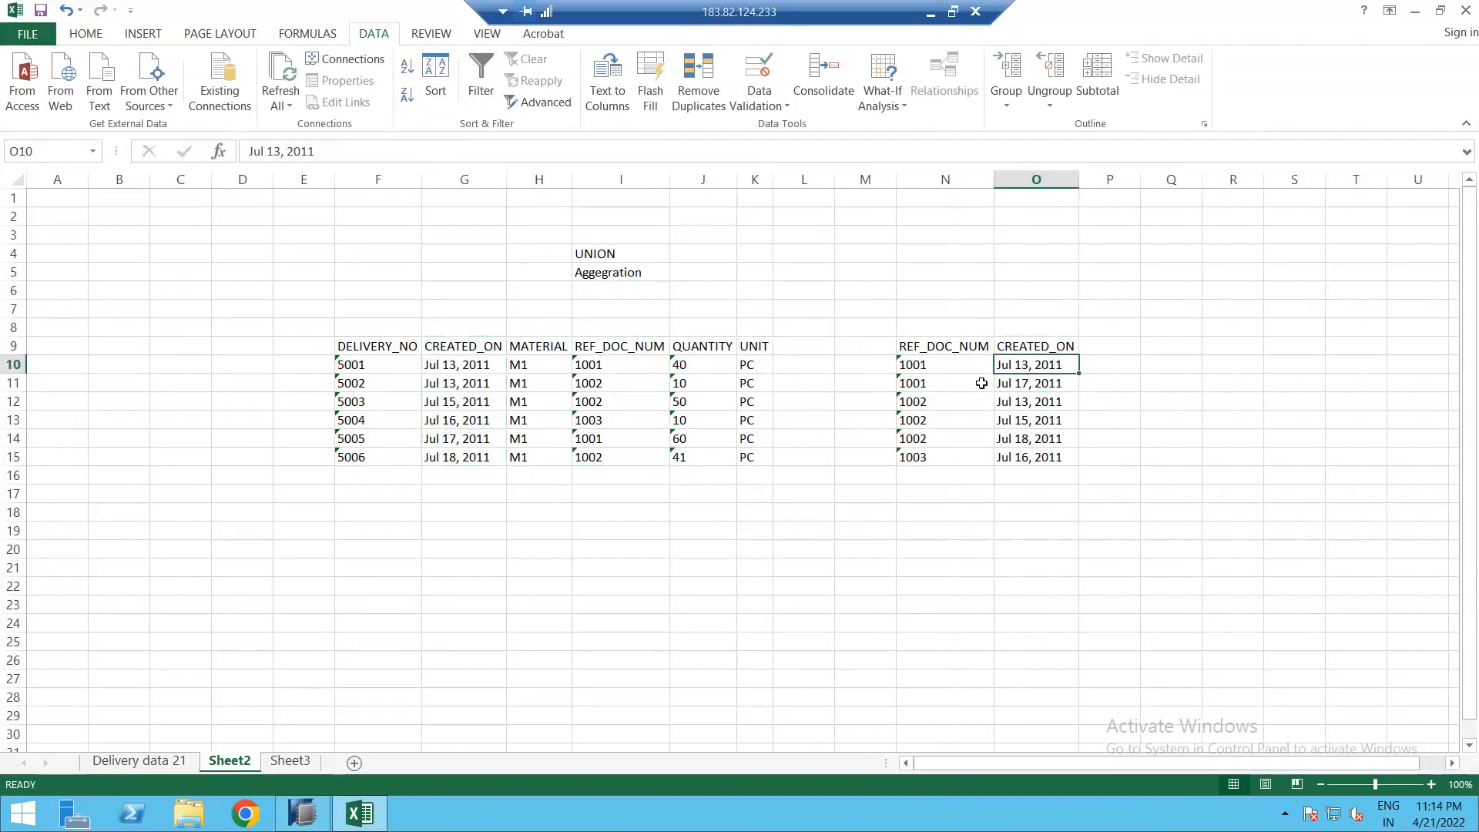
Step: Label cell O8 'Aggregation' above the copied dates
left_click(1043, 327)
type("Aggregation")
key("Return")
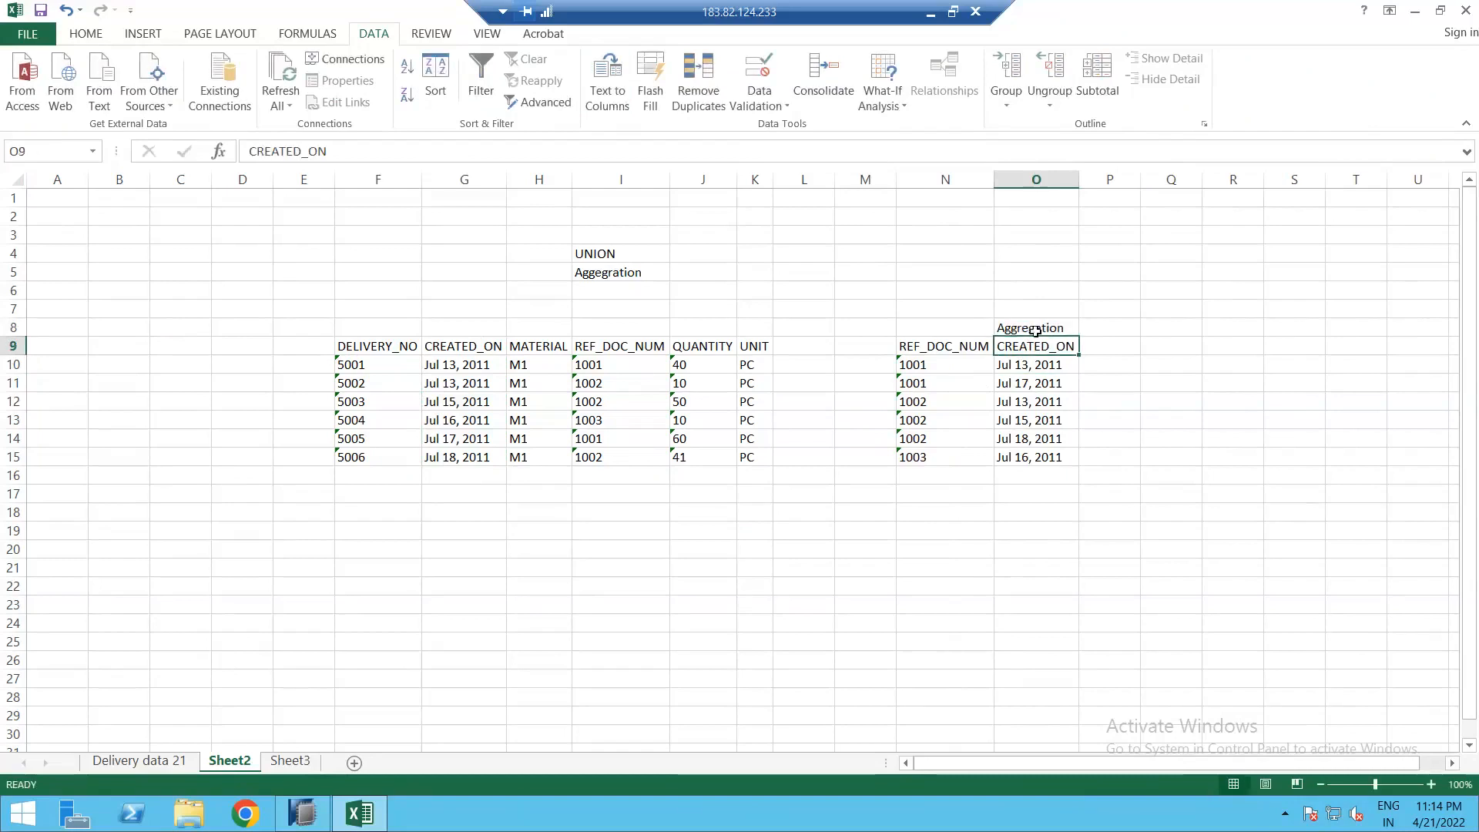
Step: Enter 'CHAR' in N7 and 'KYF' in O7 above the REF_DOC_NUM and CREATED_ON columns
mouse_move(1031, 365)
left_mouse_down()
mouse_move(993, 385)
mouse_move(940, 370)
mouse_move(1040, 383)
left_mouse_up()
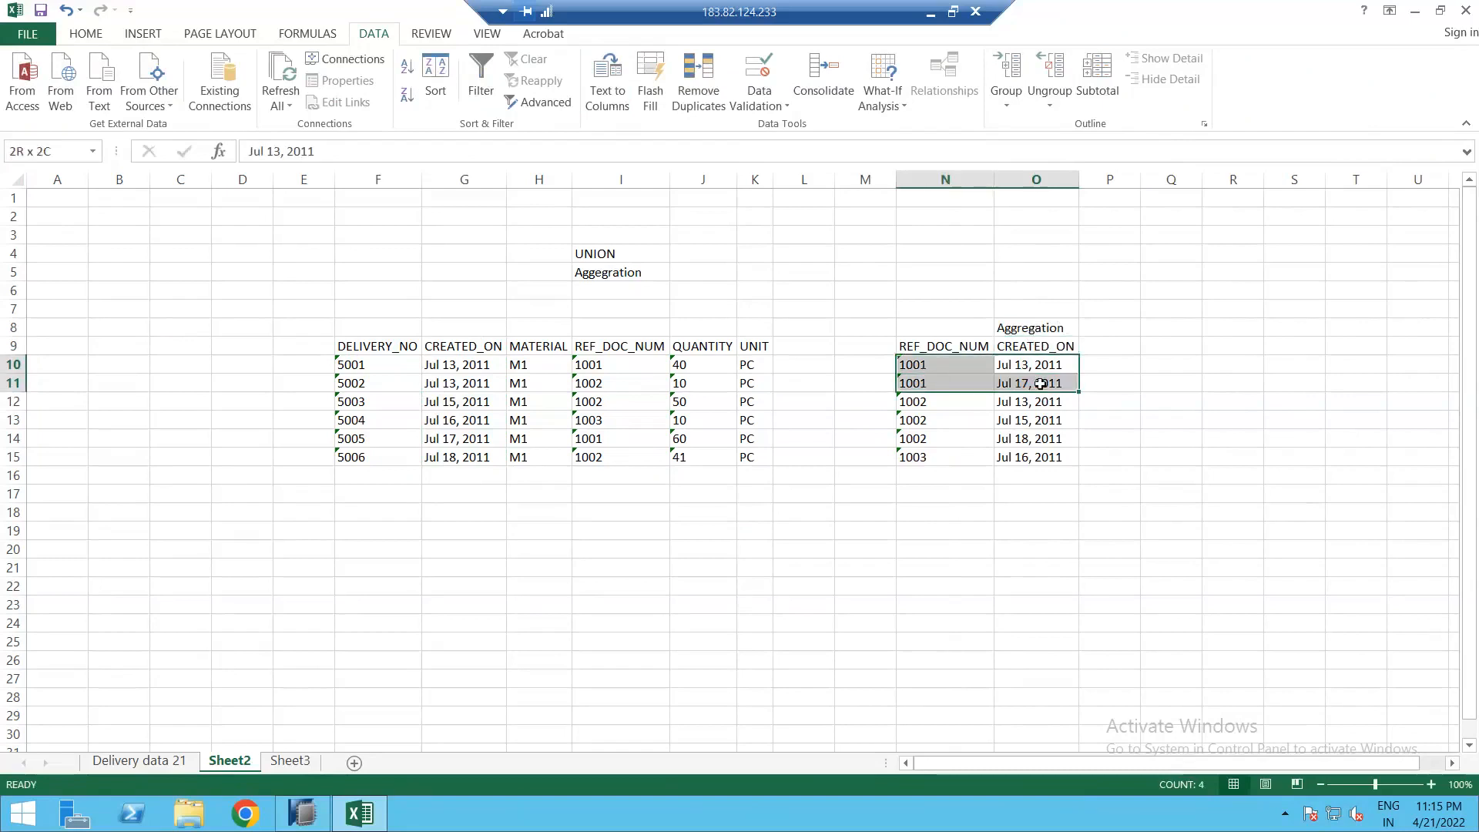
left_click(1106, 368)
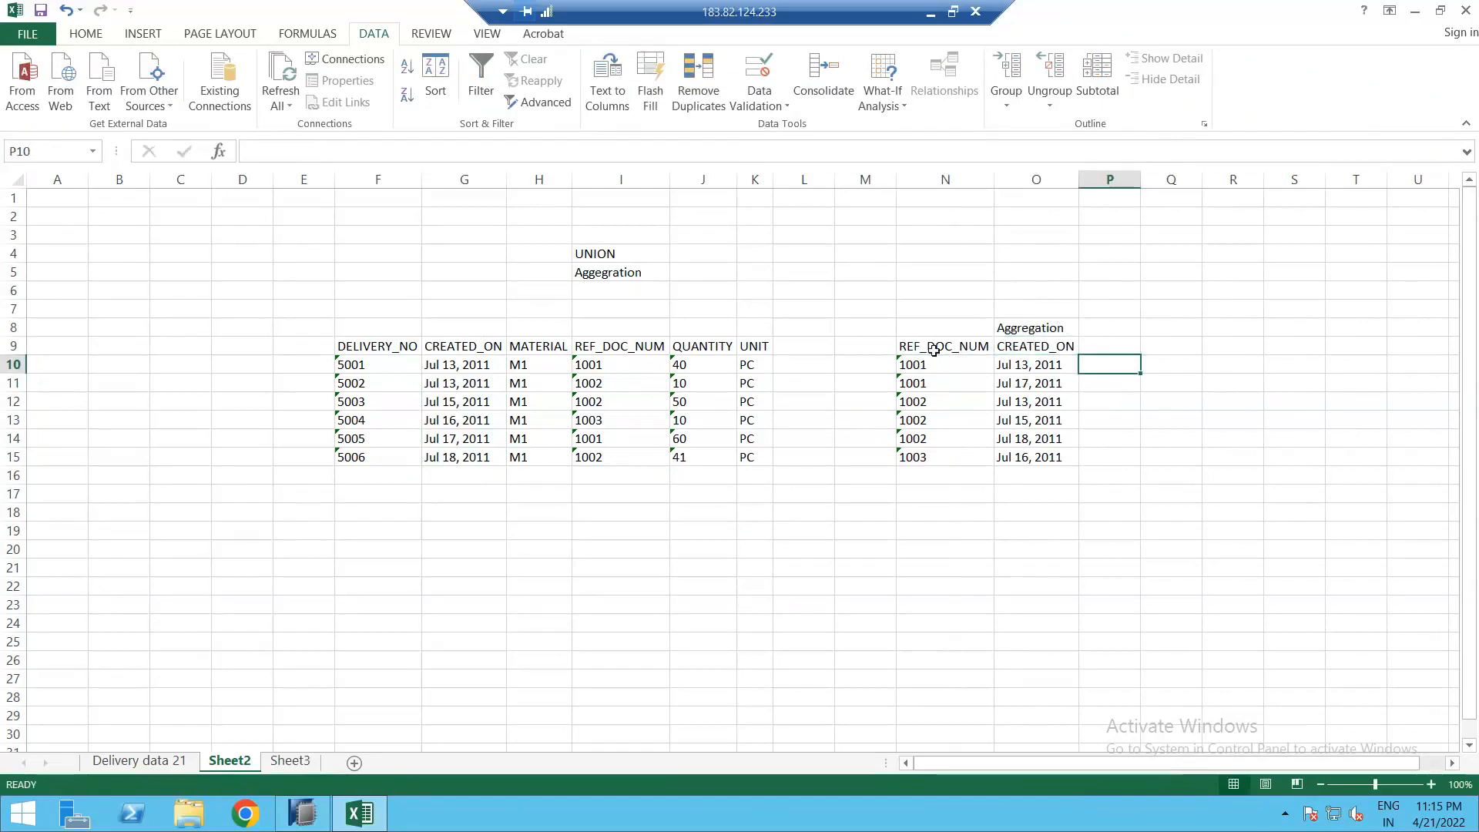
left_click(940, 312)
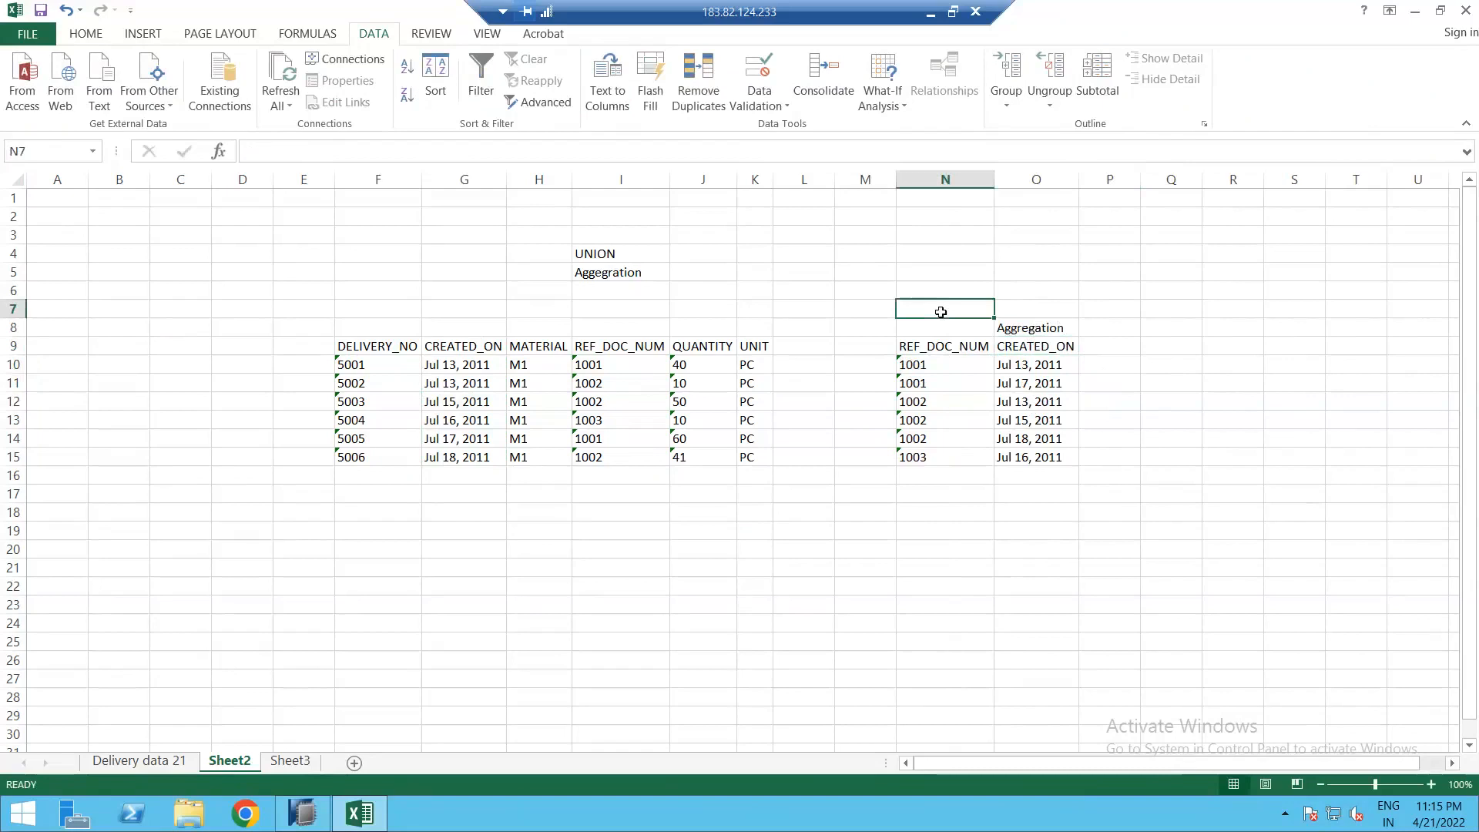
type("CHAR")
key("Tab")
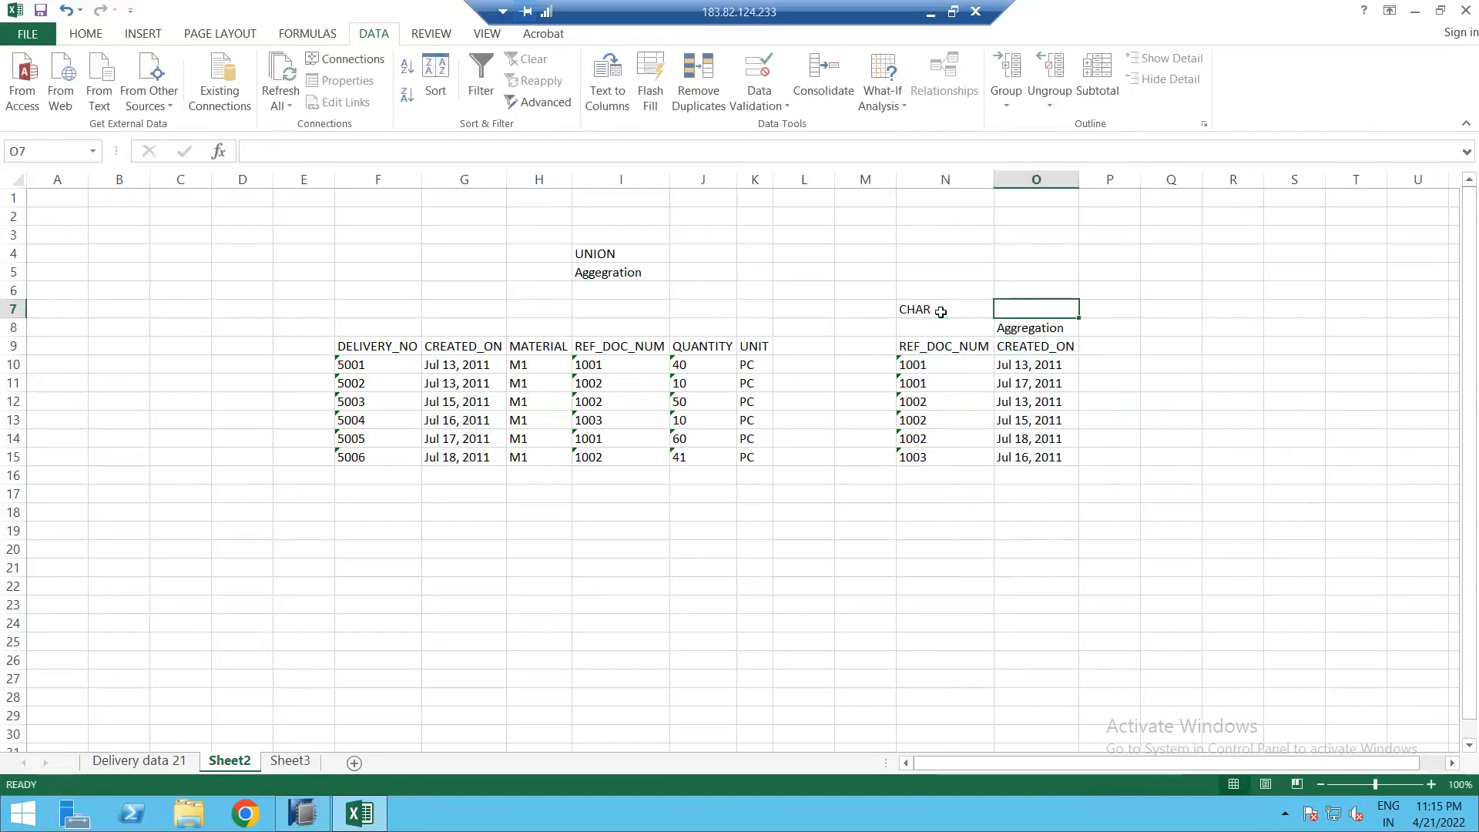
type("KYF")
key("Return")
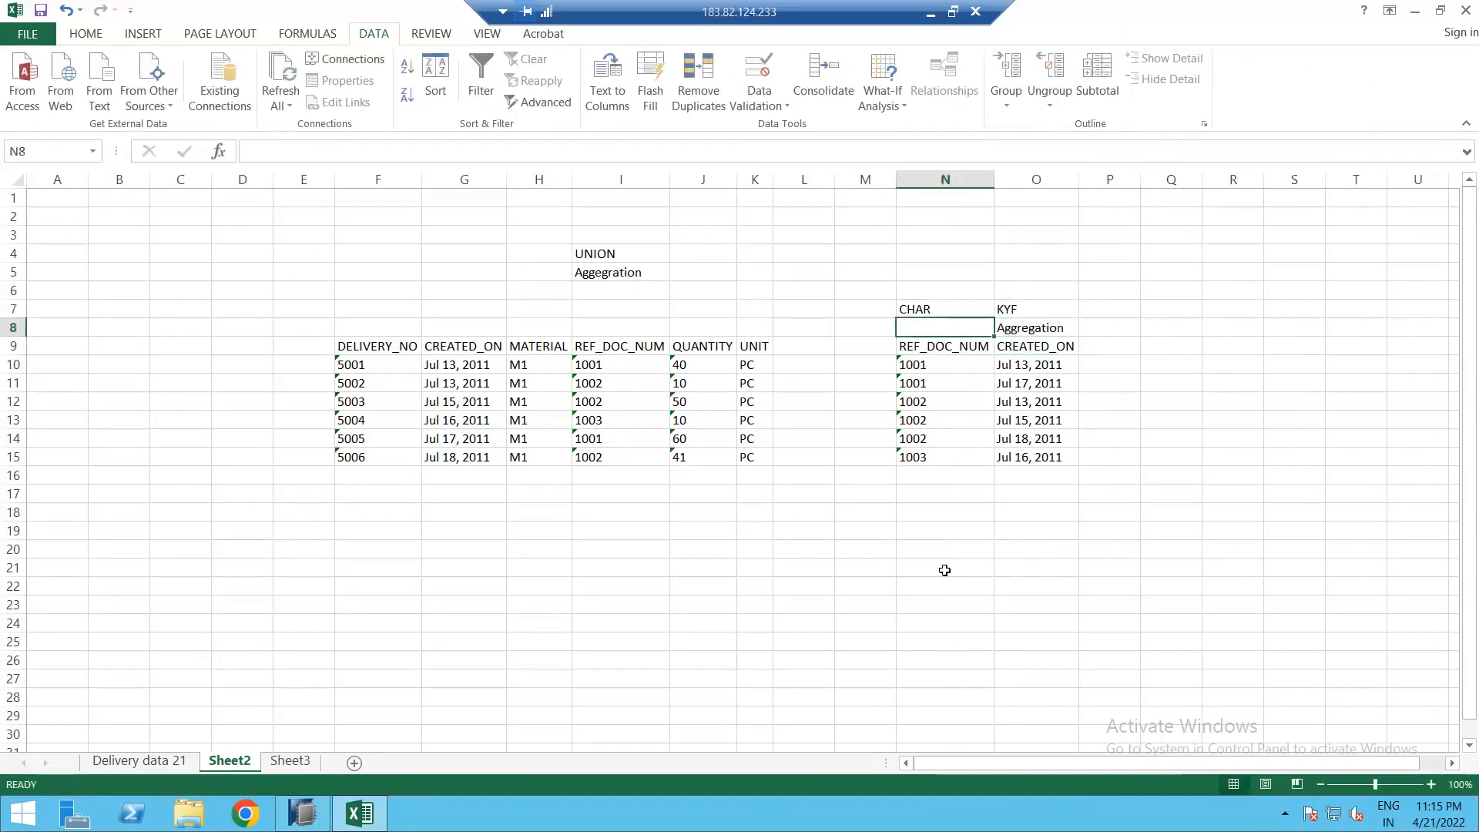
left_click(942, 537)
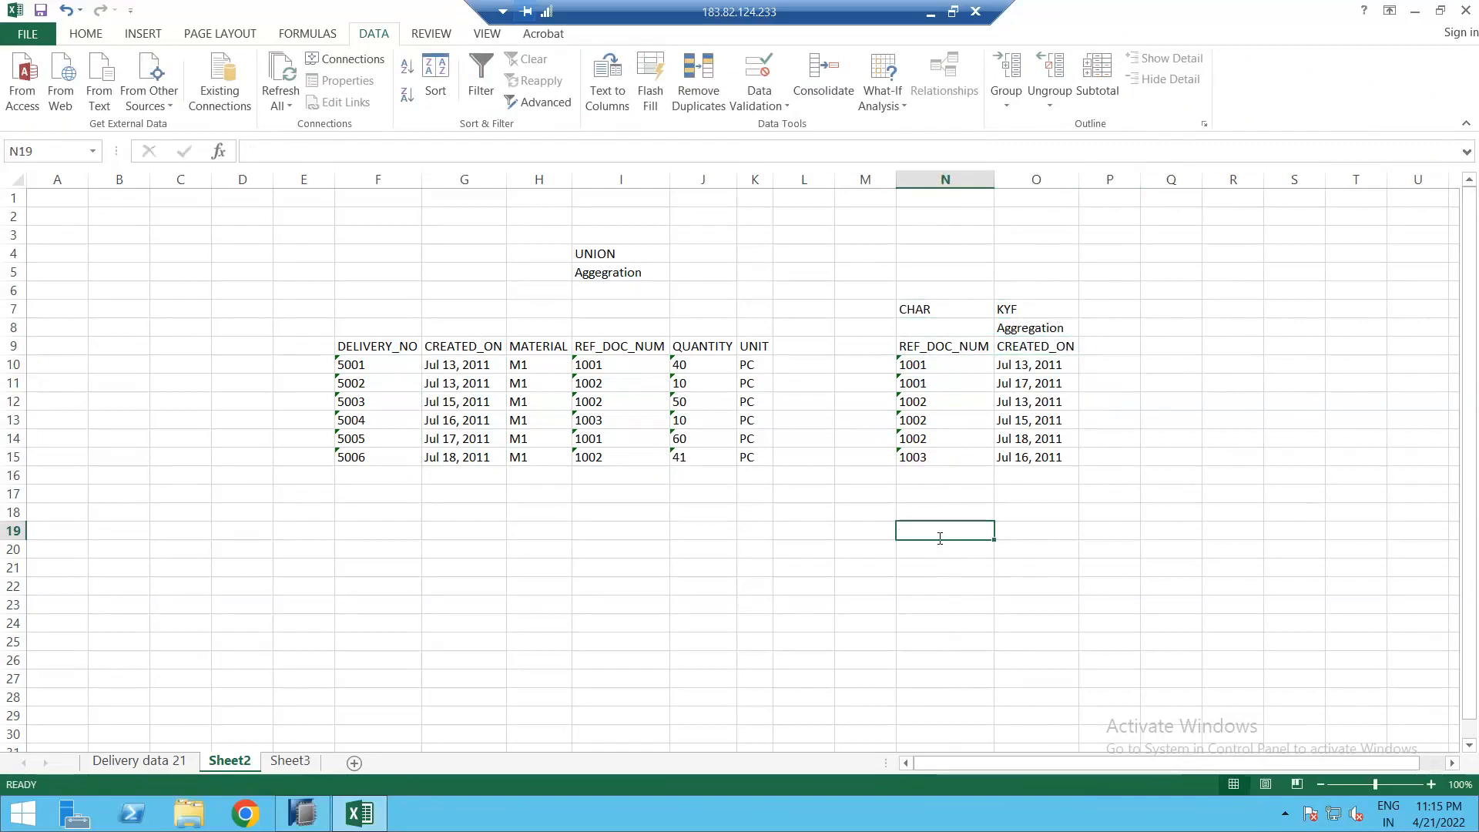
Step: Enter an example 'table' with two 1001 rows carrying quantities 100 and 50
type("table")
key("Return")
type("d001")
key("Tab")
type("100")
key("Return")
type("1001")
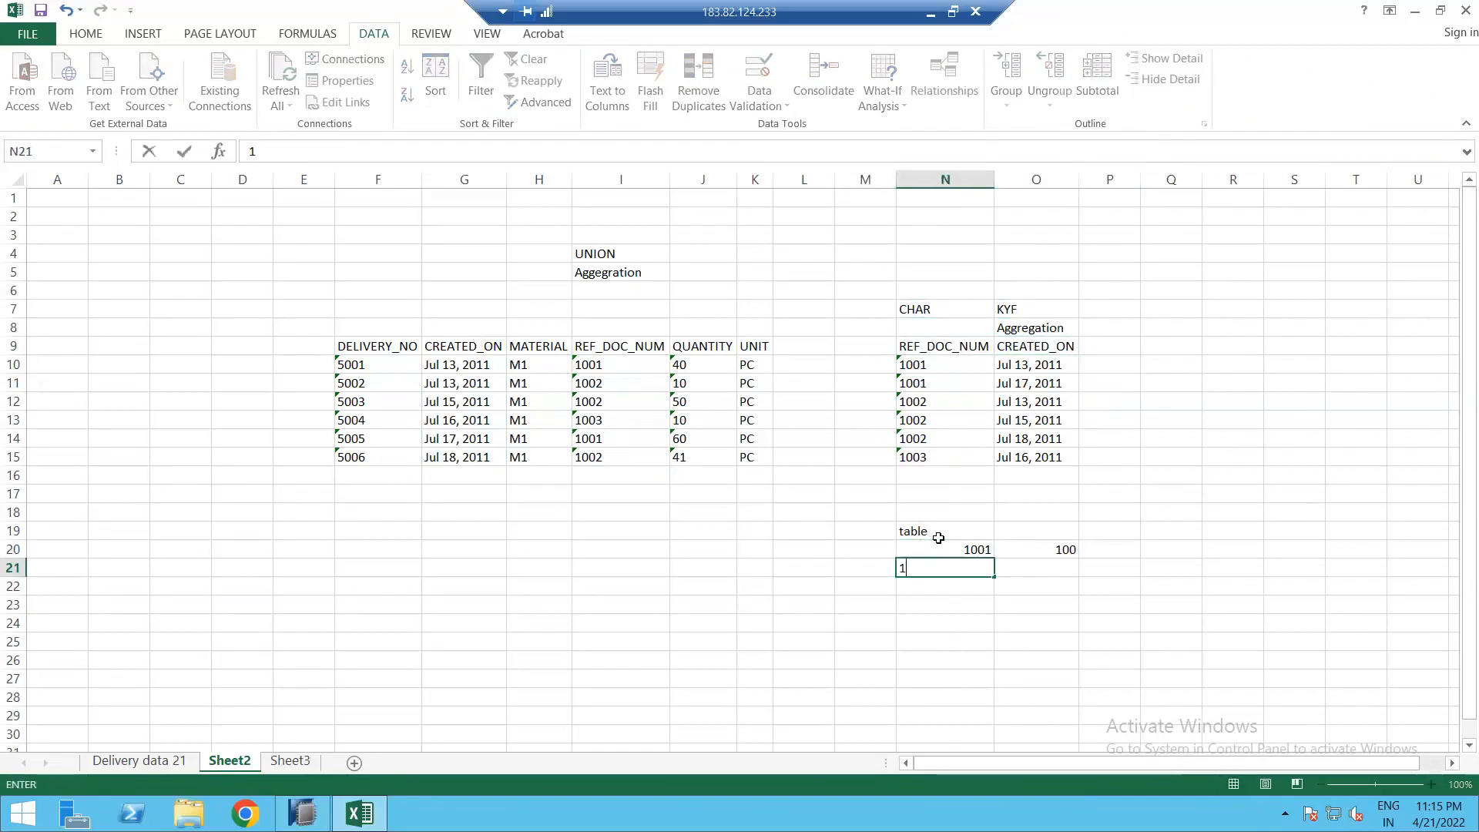
key("Tab")
type("1")
key("BackSpace")
type("50")
key("Return")
Step: Add the CHAR and KYF headings and a quantity heading above the example rows
key("Up")
key("Up")
key("Up")
key("Up")
type("CHAR")
key("Tab")
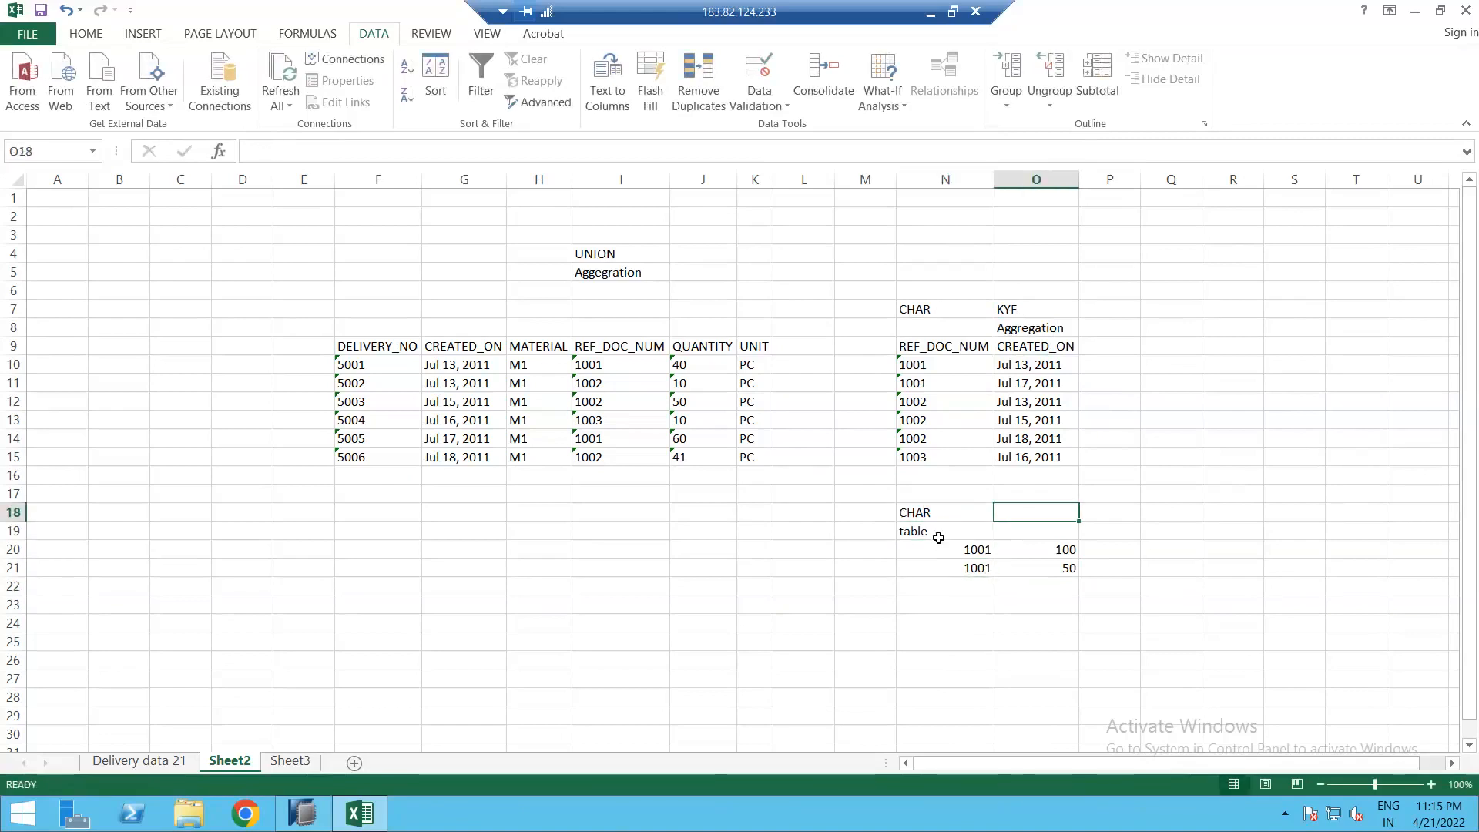
key("Down")
type("Quanit")
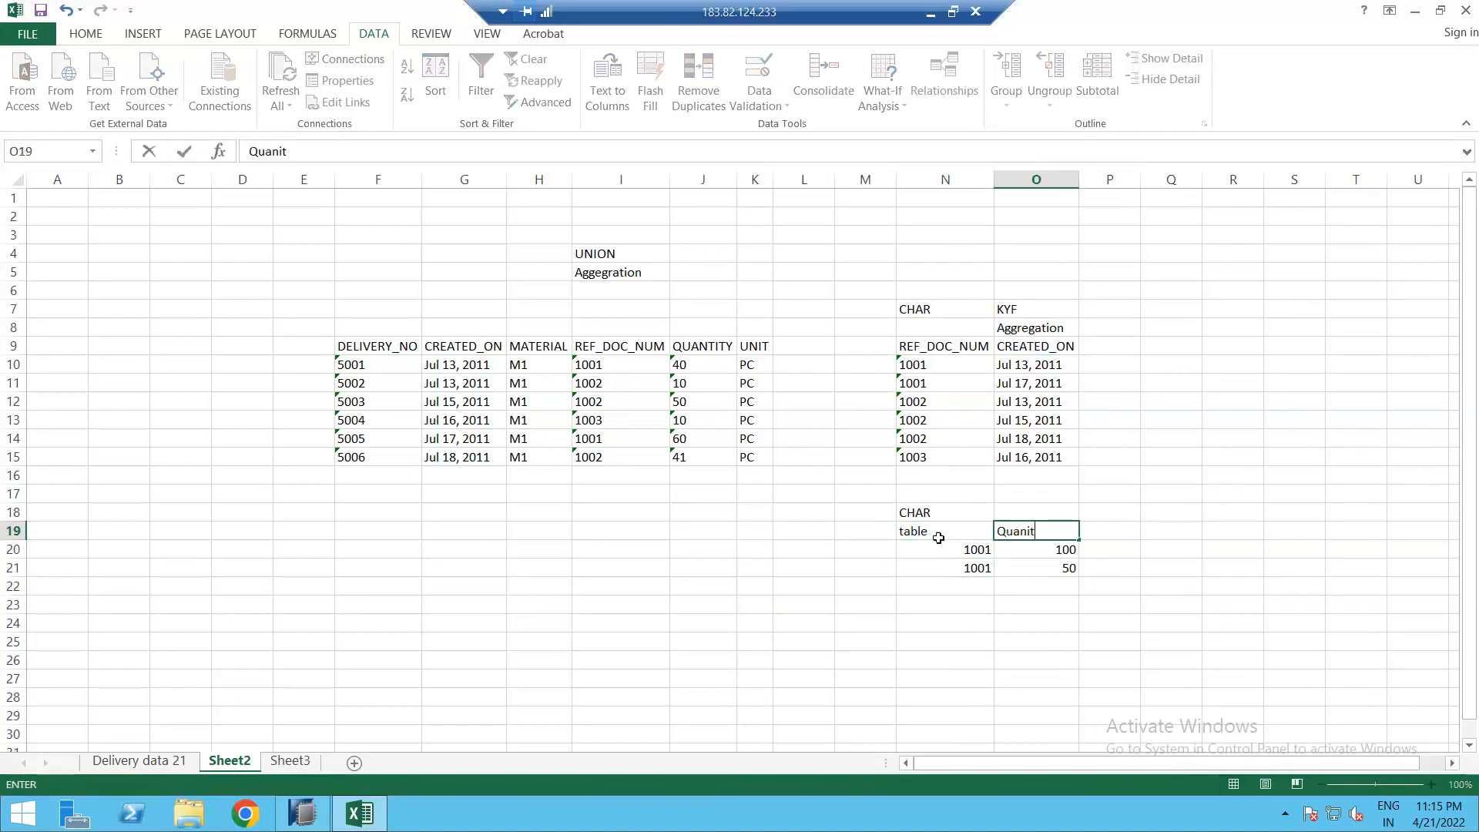
key("Up")
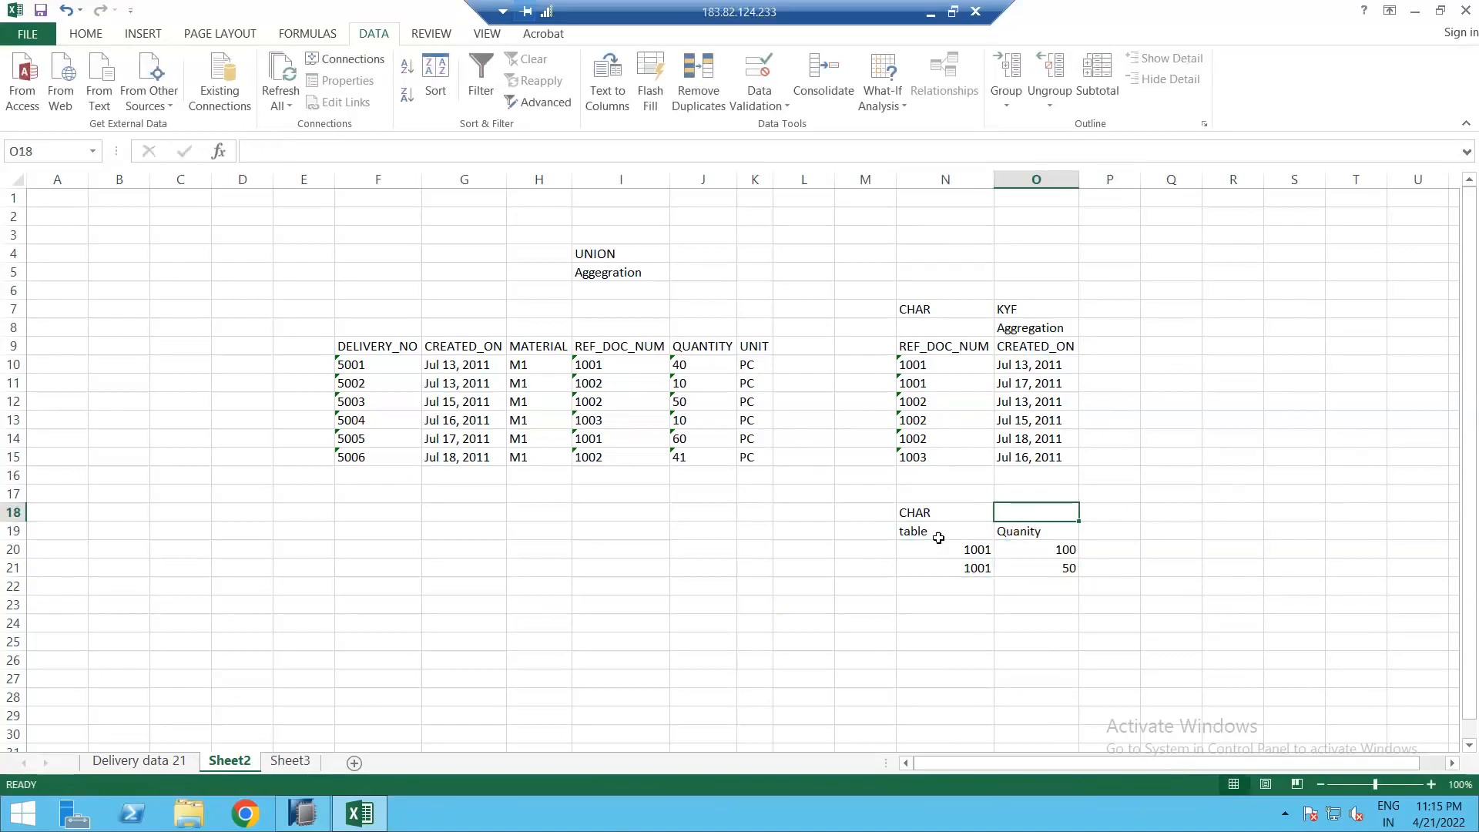
type("15")
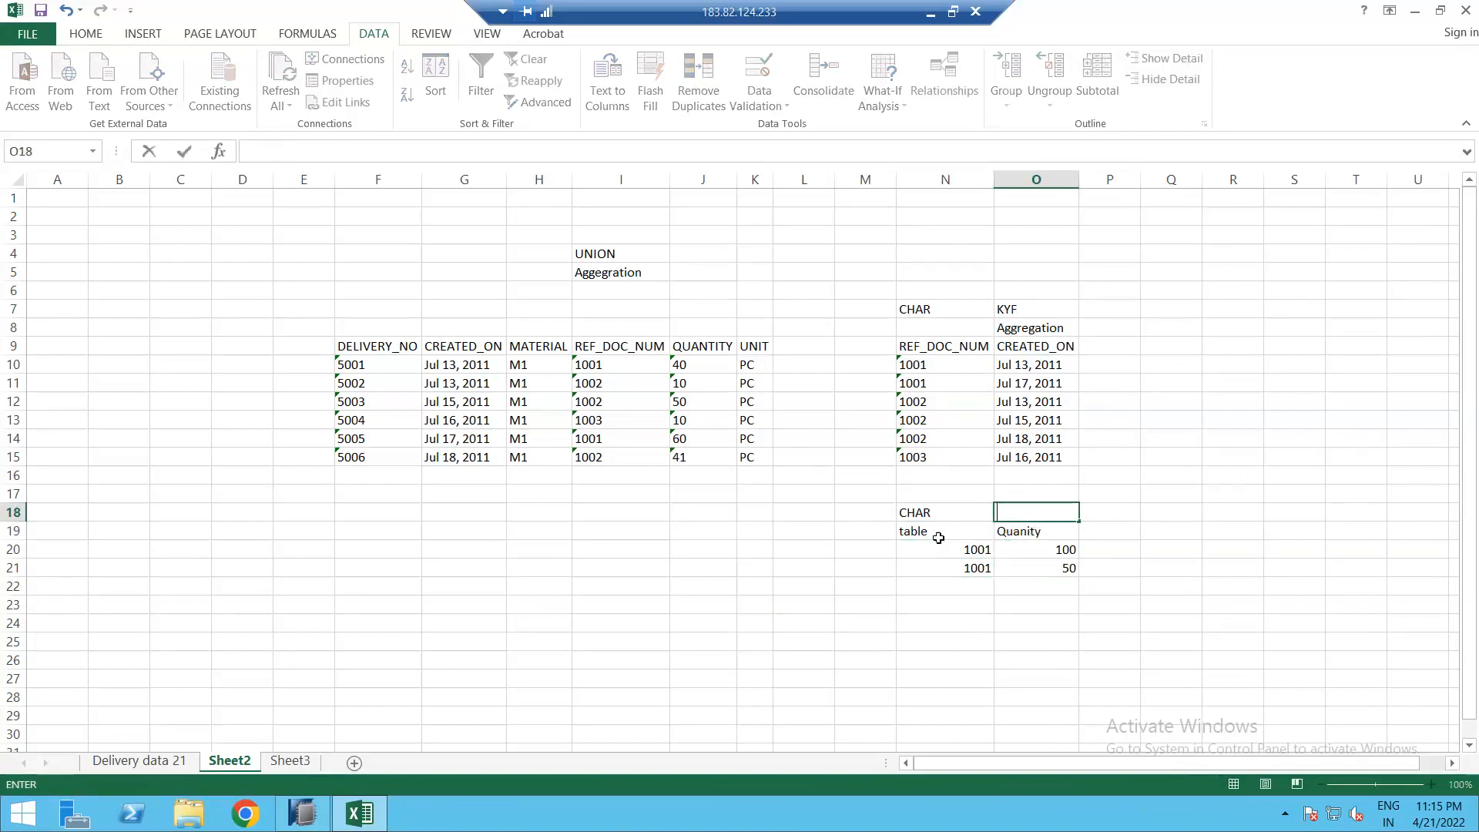
key("Return")
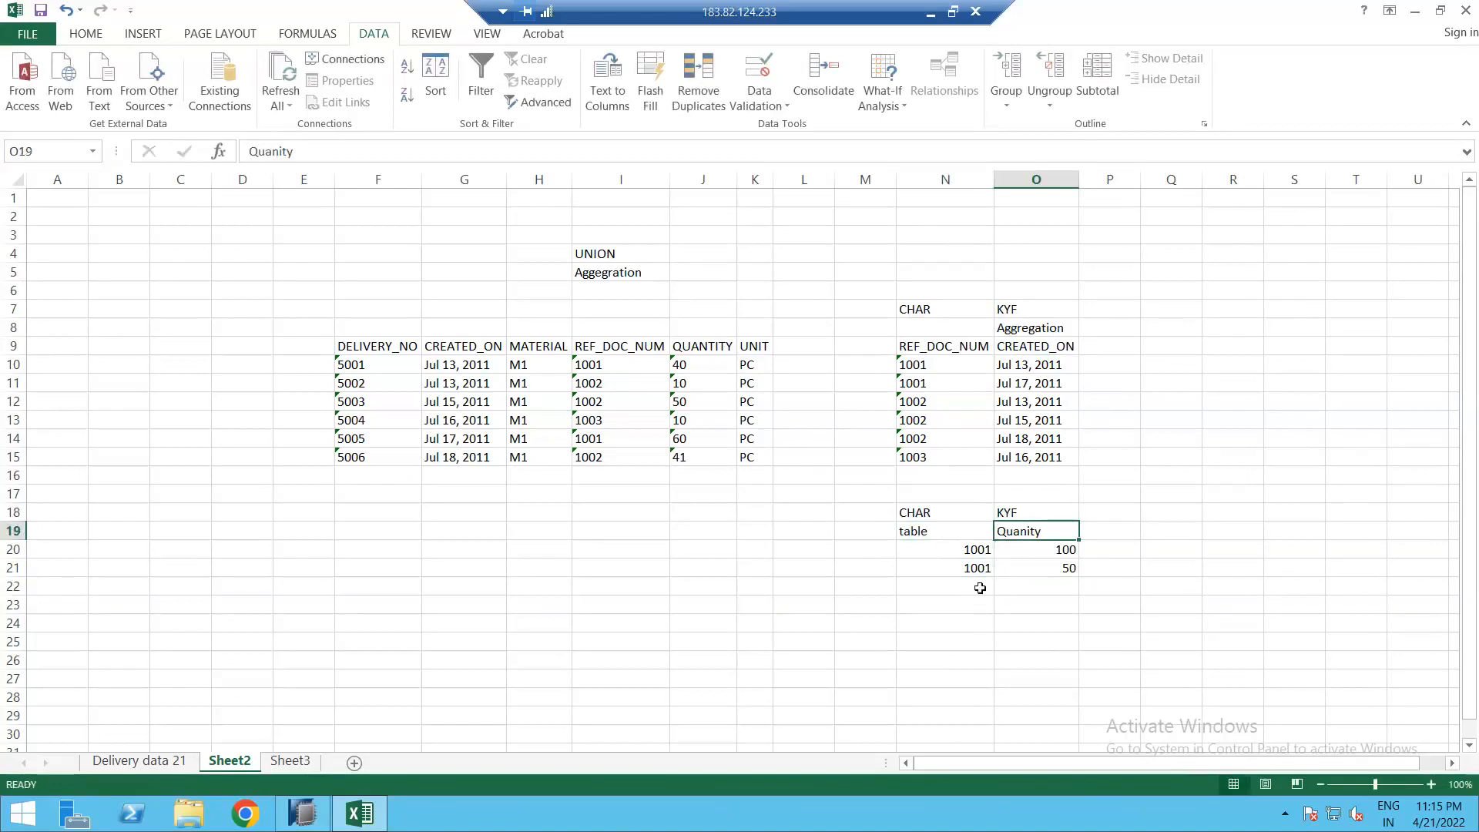
Step: Enter the aggregated row 1001 with total 150 in N24:O24
left_click_drag(973, 549, 974, 563)
left_click(974, 551)
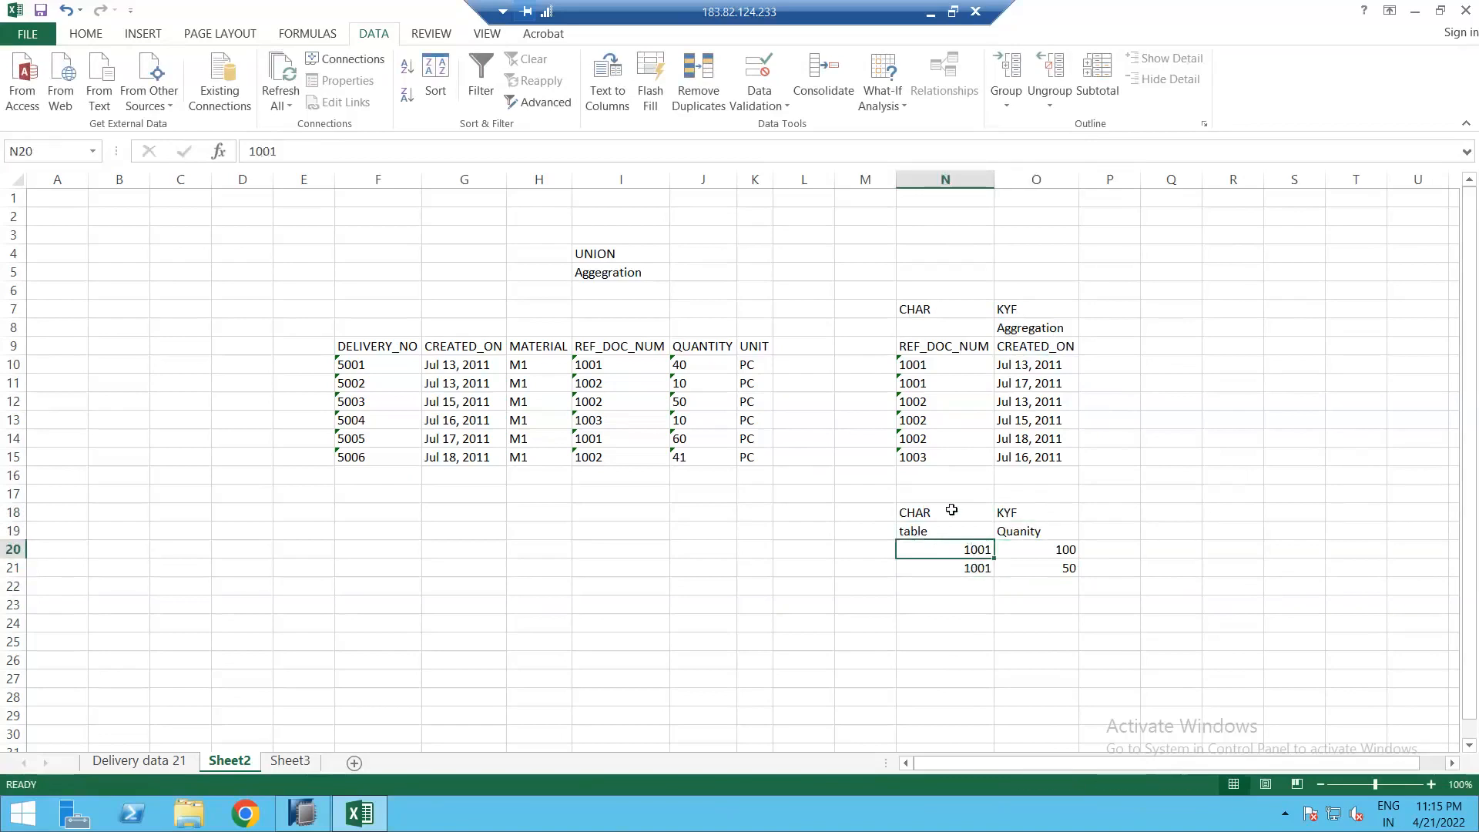
left_click(970, 632)
type("1")
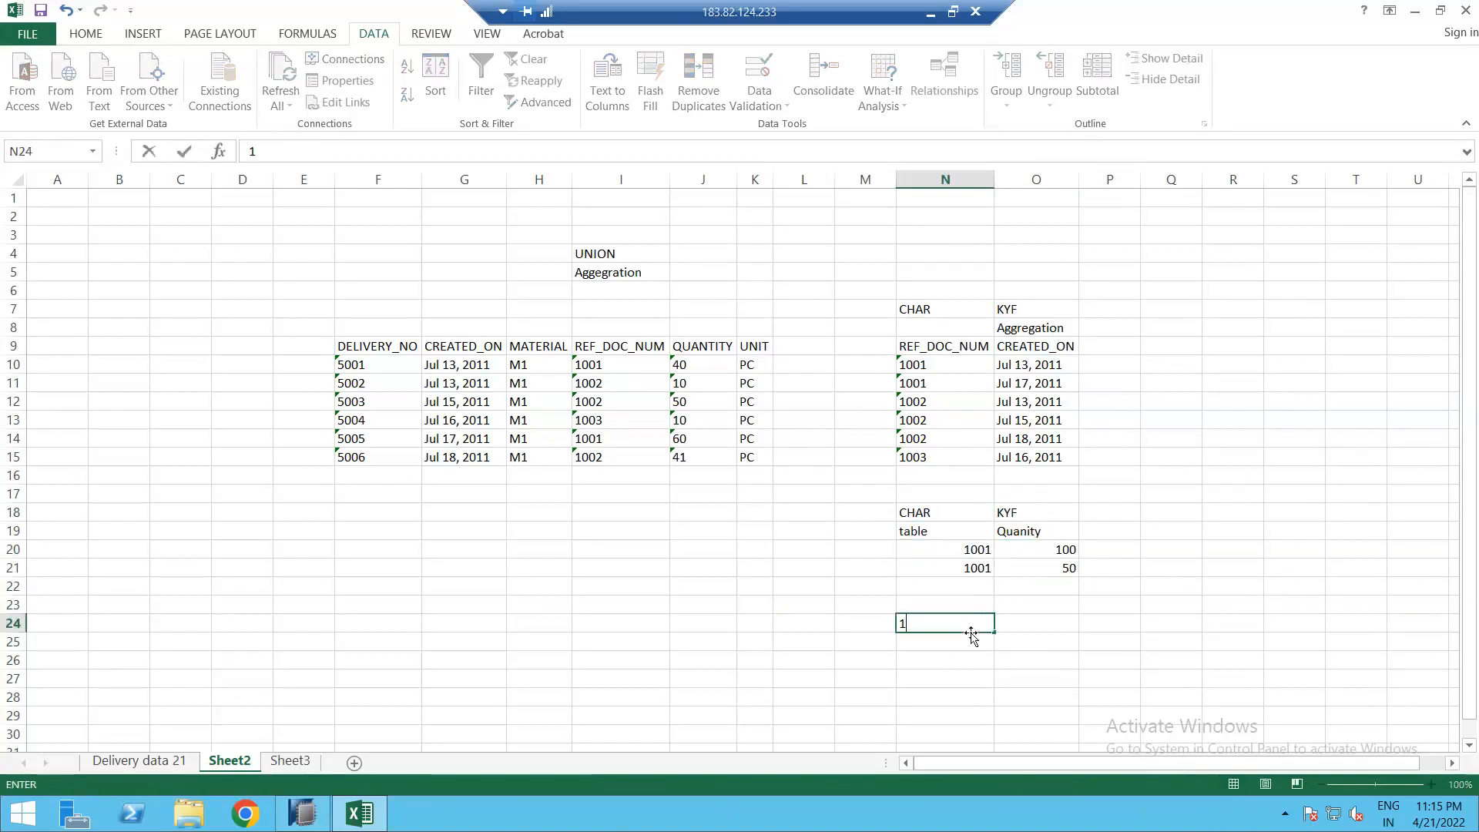
type("00115")
key("Return")
left_click(969, 632)
type("1001")
key("Tab")
type("150")
key("Return")
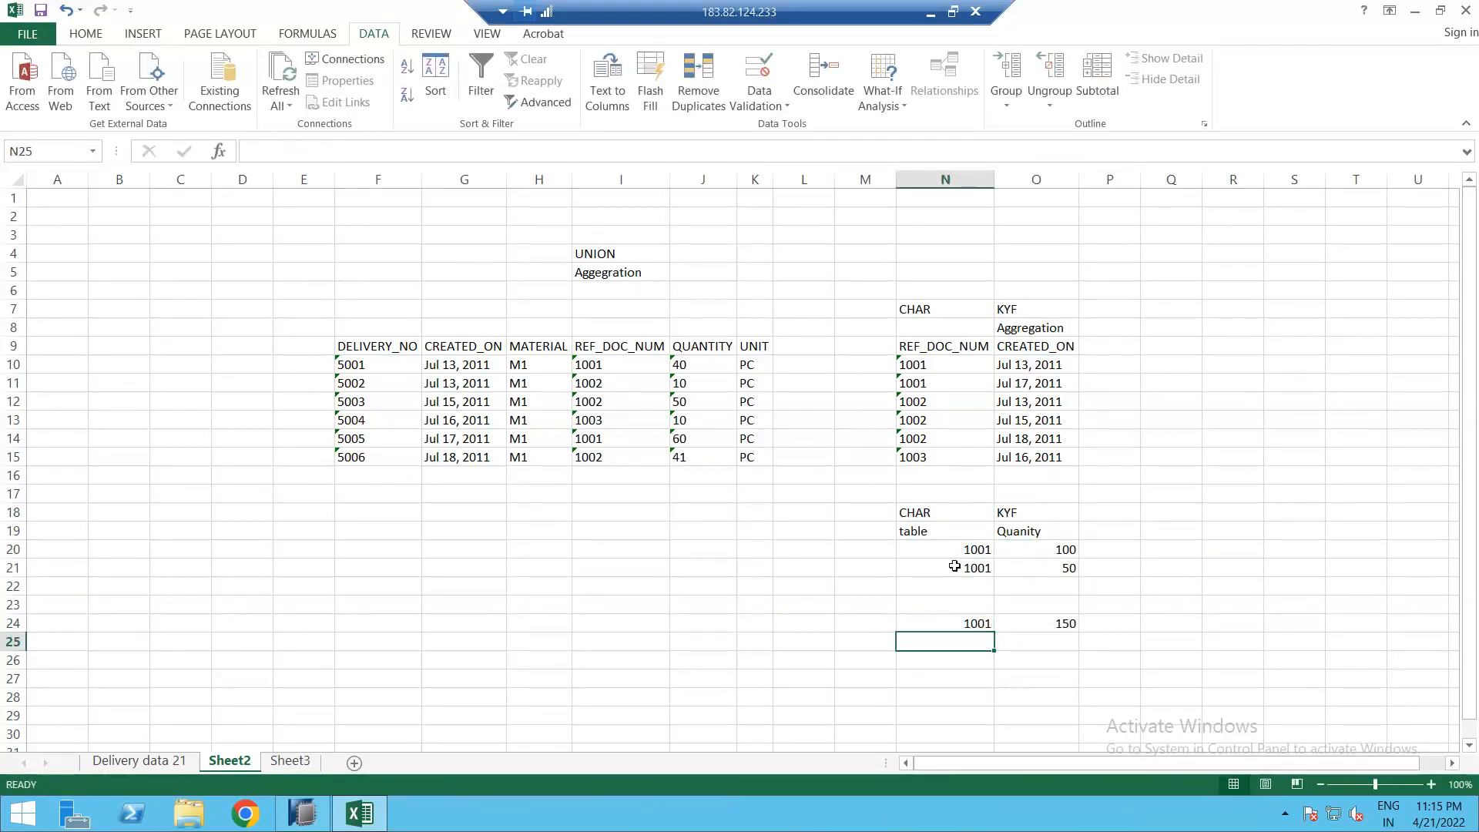
Step: Highlight the detail rows, summed row and Aggregation dates to explain the roll-up
mouse_move(962, 550)
left_mouse_down()
mouse_move(1005, 562)
mouse_move(966, 574)
left_mouse_up()
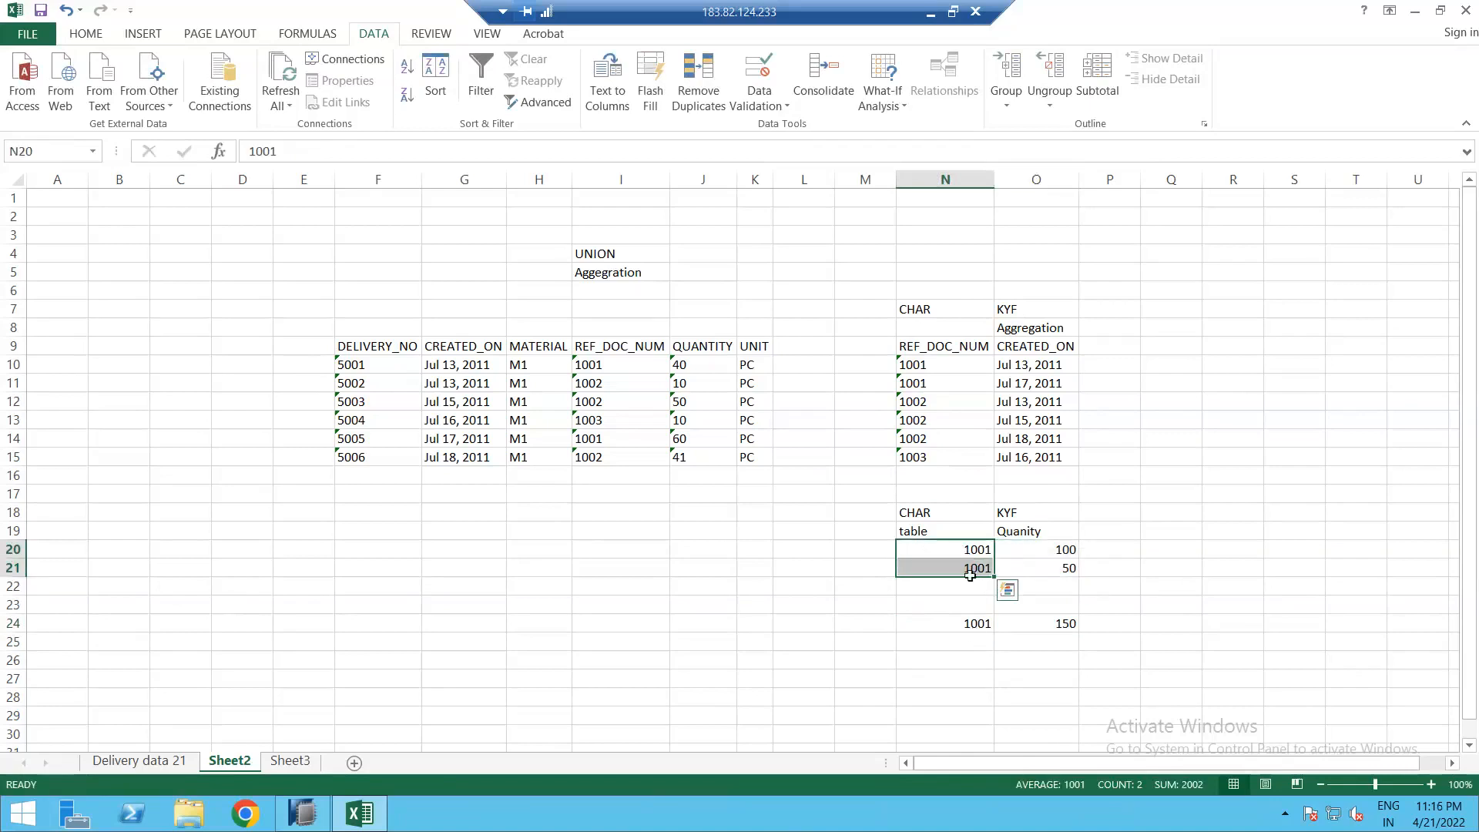
left_click_drag(1041, 527, 1046, 587)
left_click(960, 639)
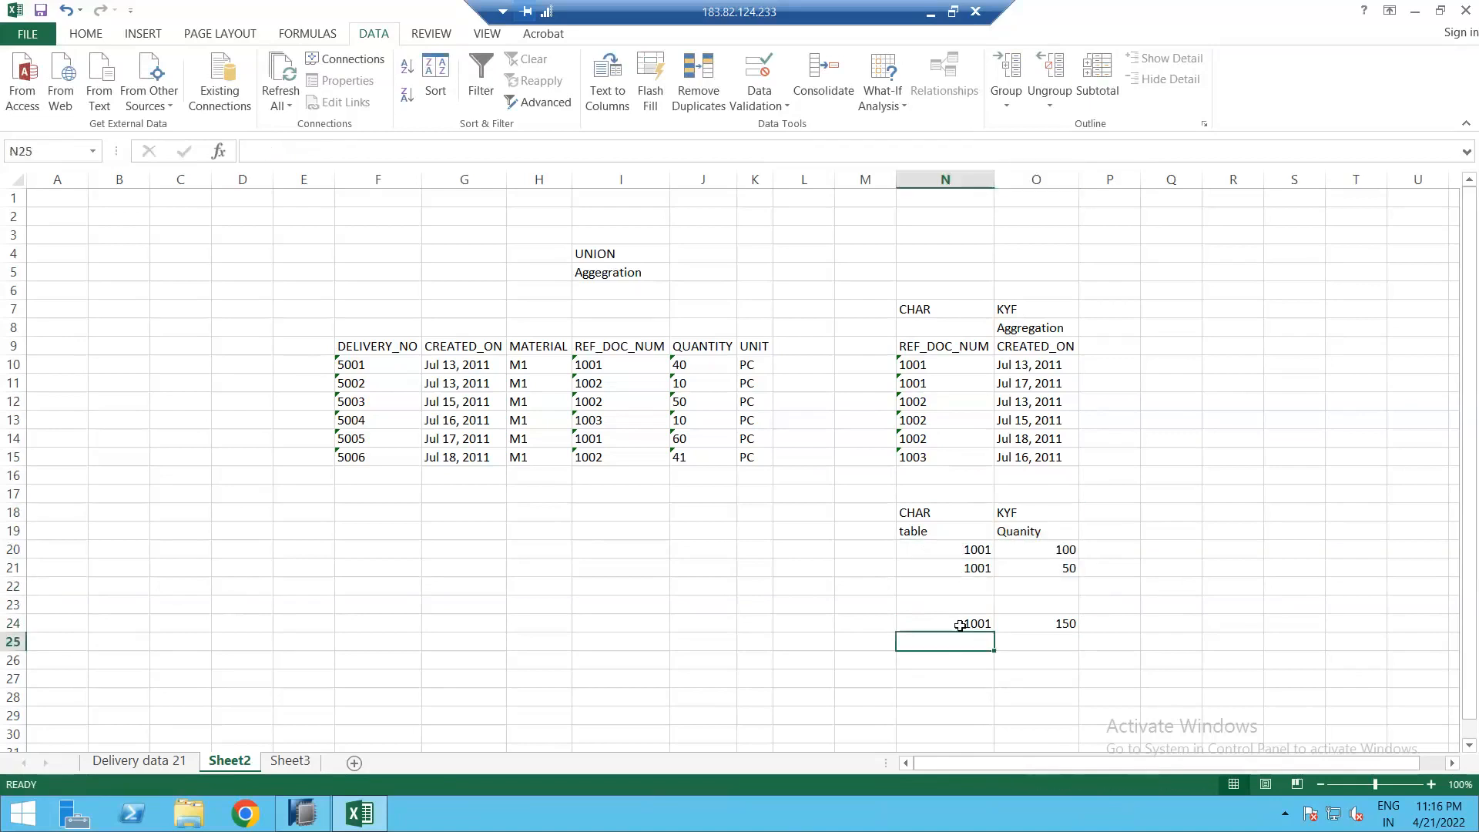
left_click_drag(960, 626, 1040, 626)
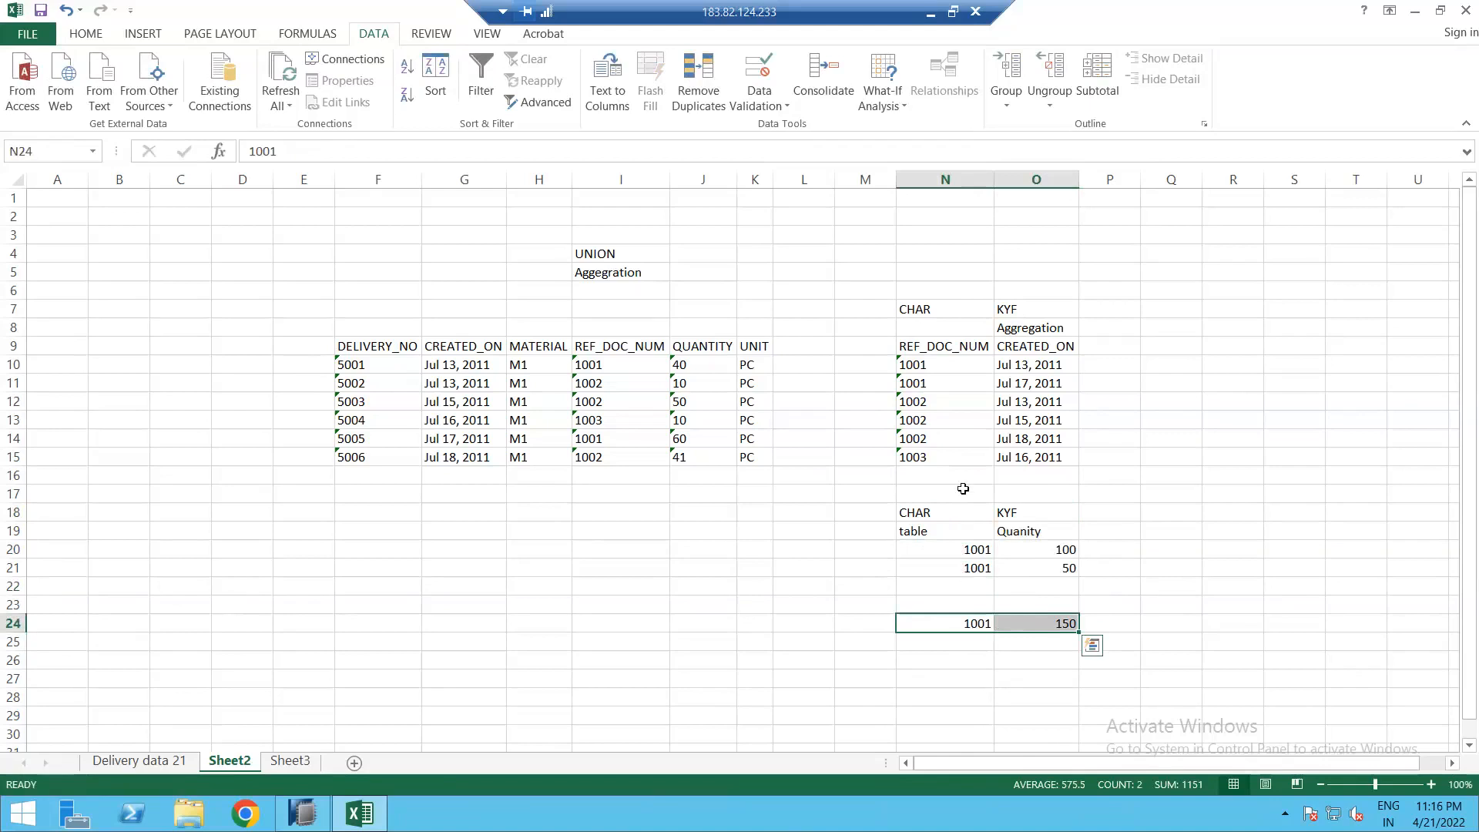
left_click(1030, 330)
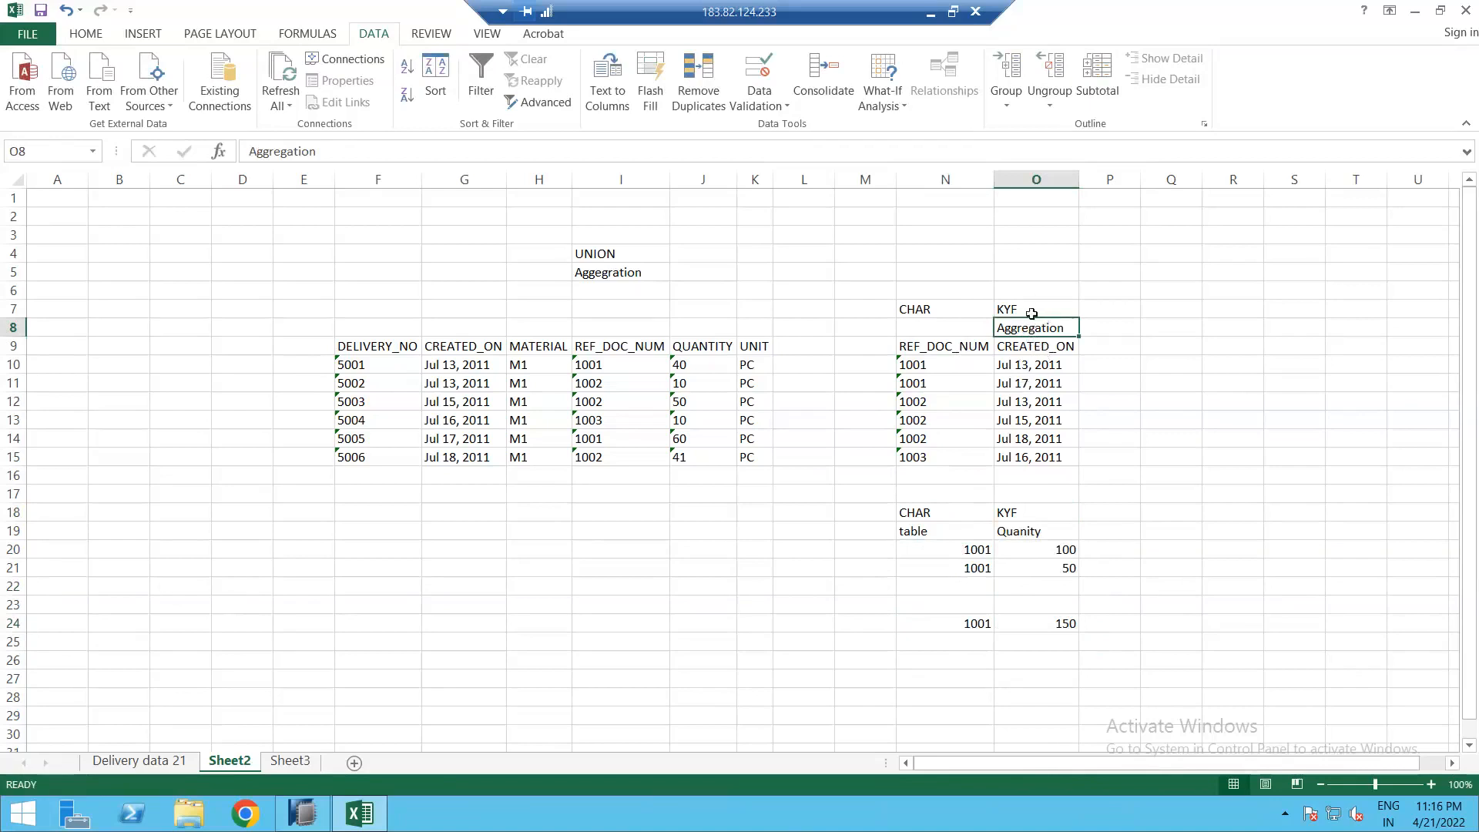
left_click_drag(1033, 317, 1038, 462)
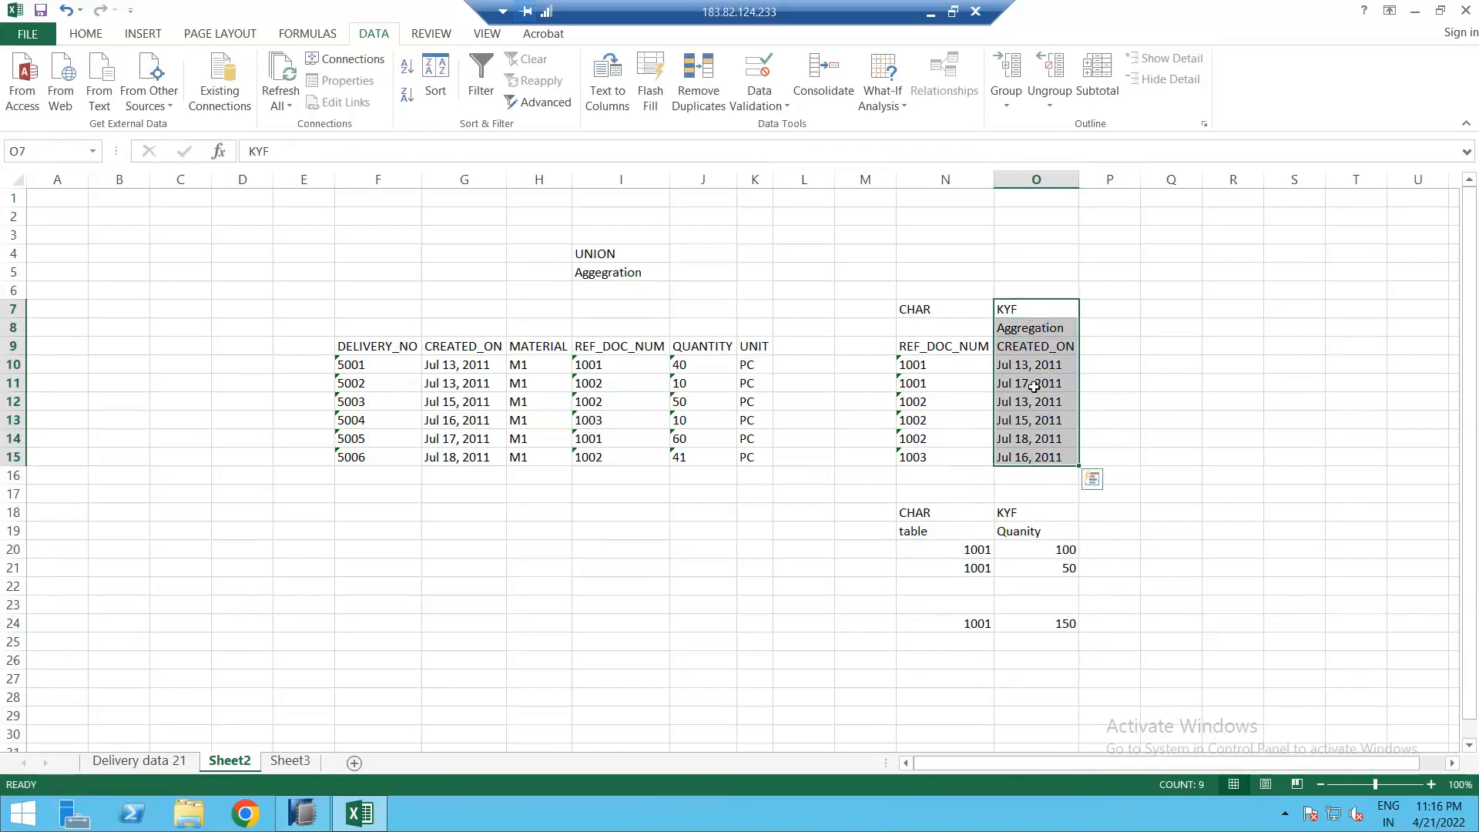
mouse_move(945, 299)
left_mouse_down()
mouse_move(811, 307)
mouse_move(942, 312)
left_mouse_up()
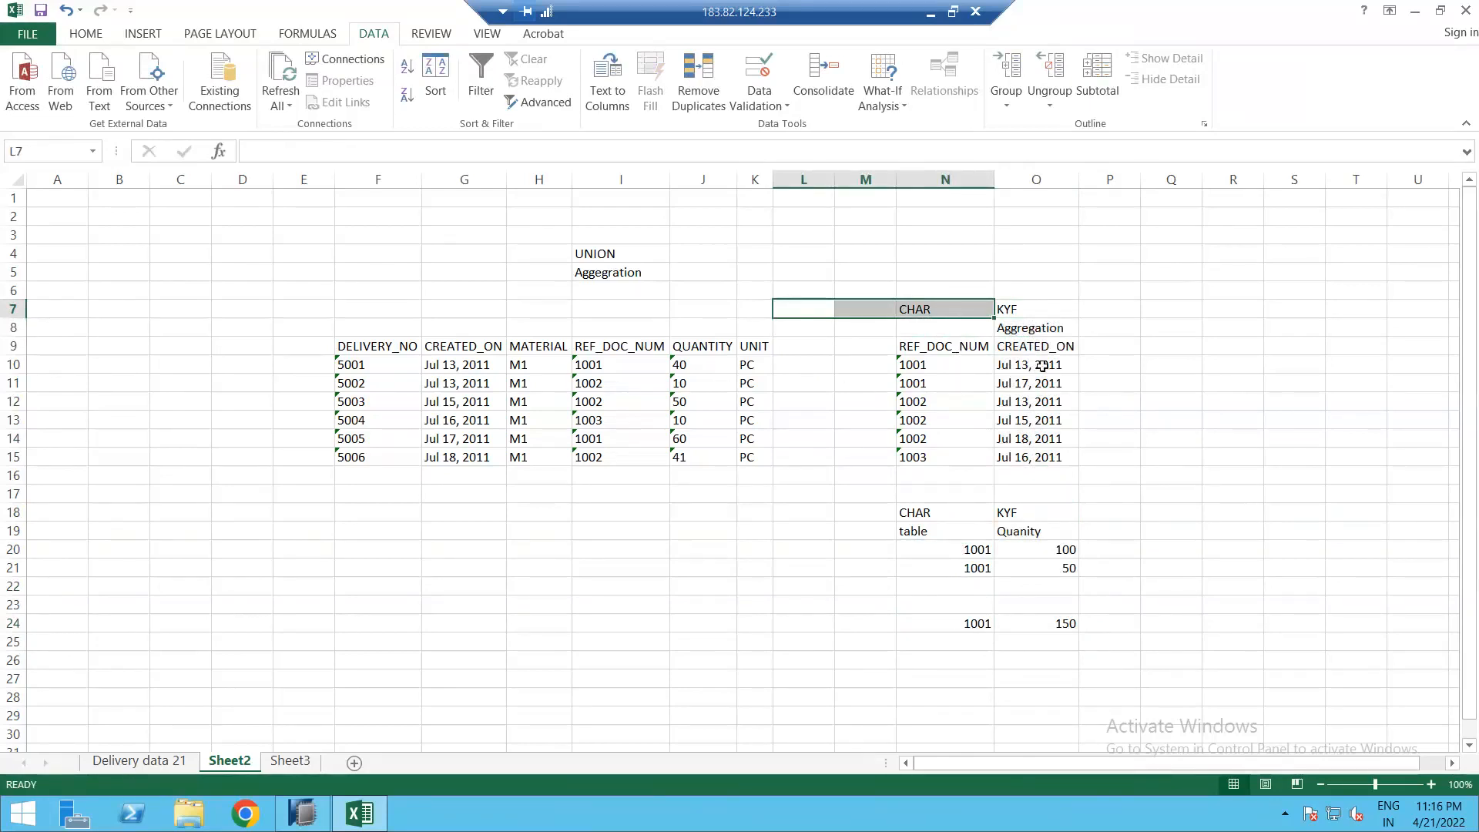
left_click_drag(1047, 365, 1057, 386)
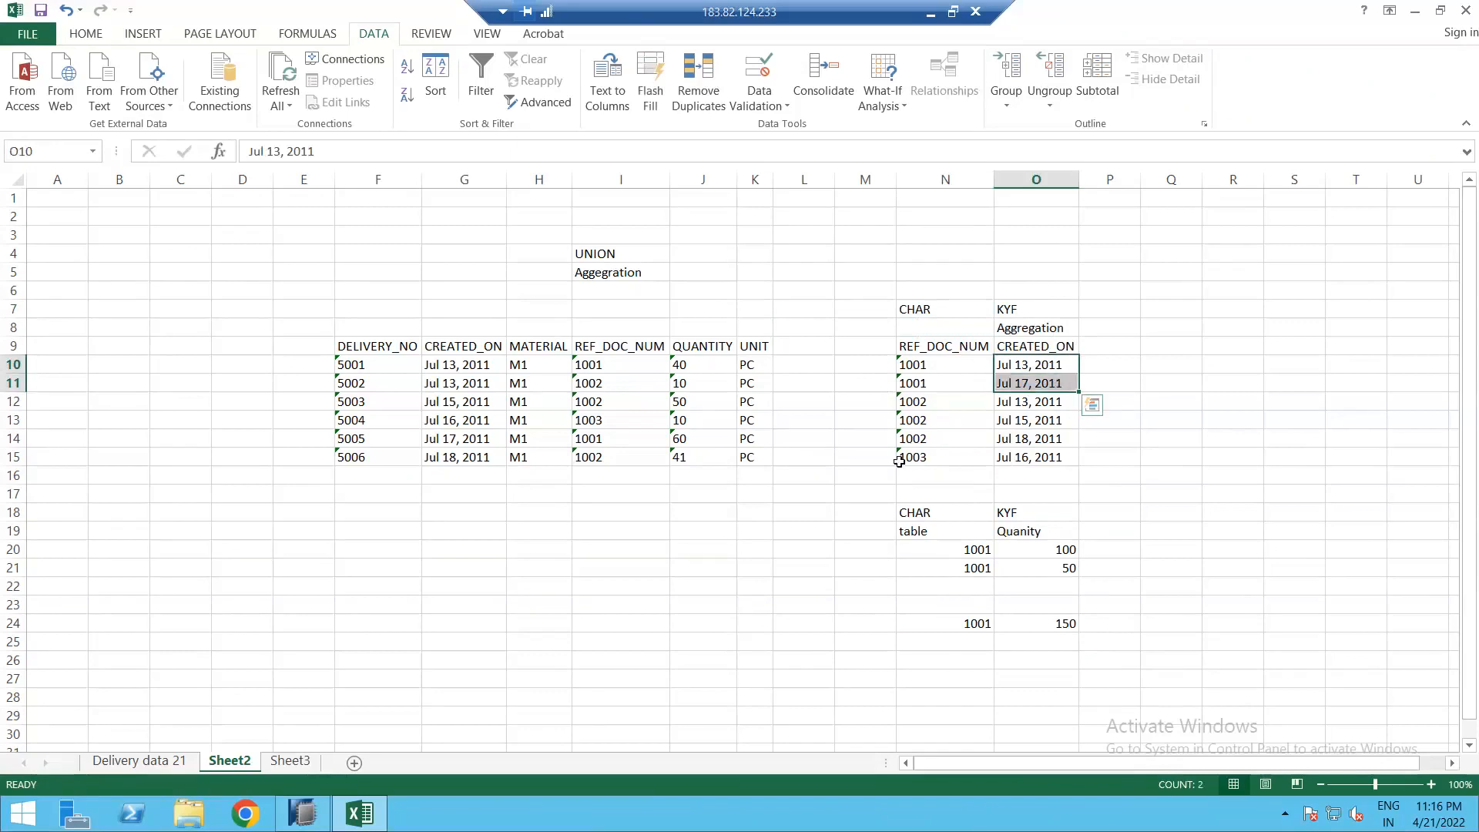
left_click(1030, 366)
Step: Link DELIVERY to Aggregation_1 in CV_SALES_REPORT, then delete that first link
key("alt+Tab")
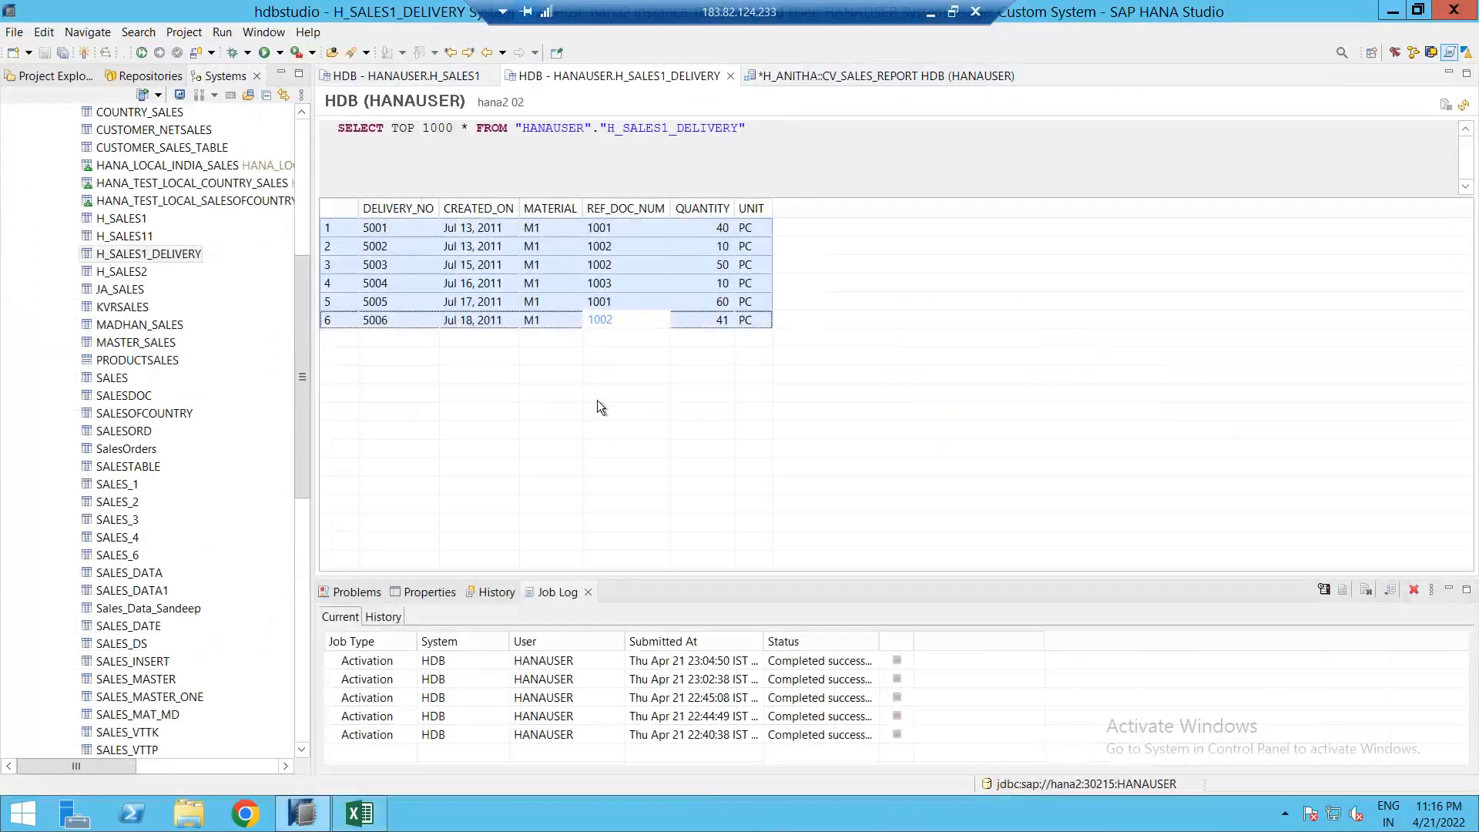
left_click(787, 76)
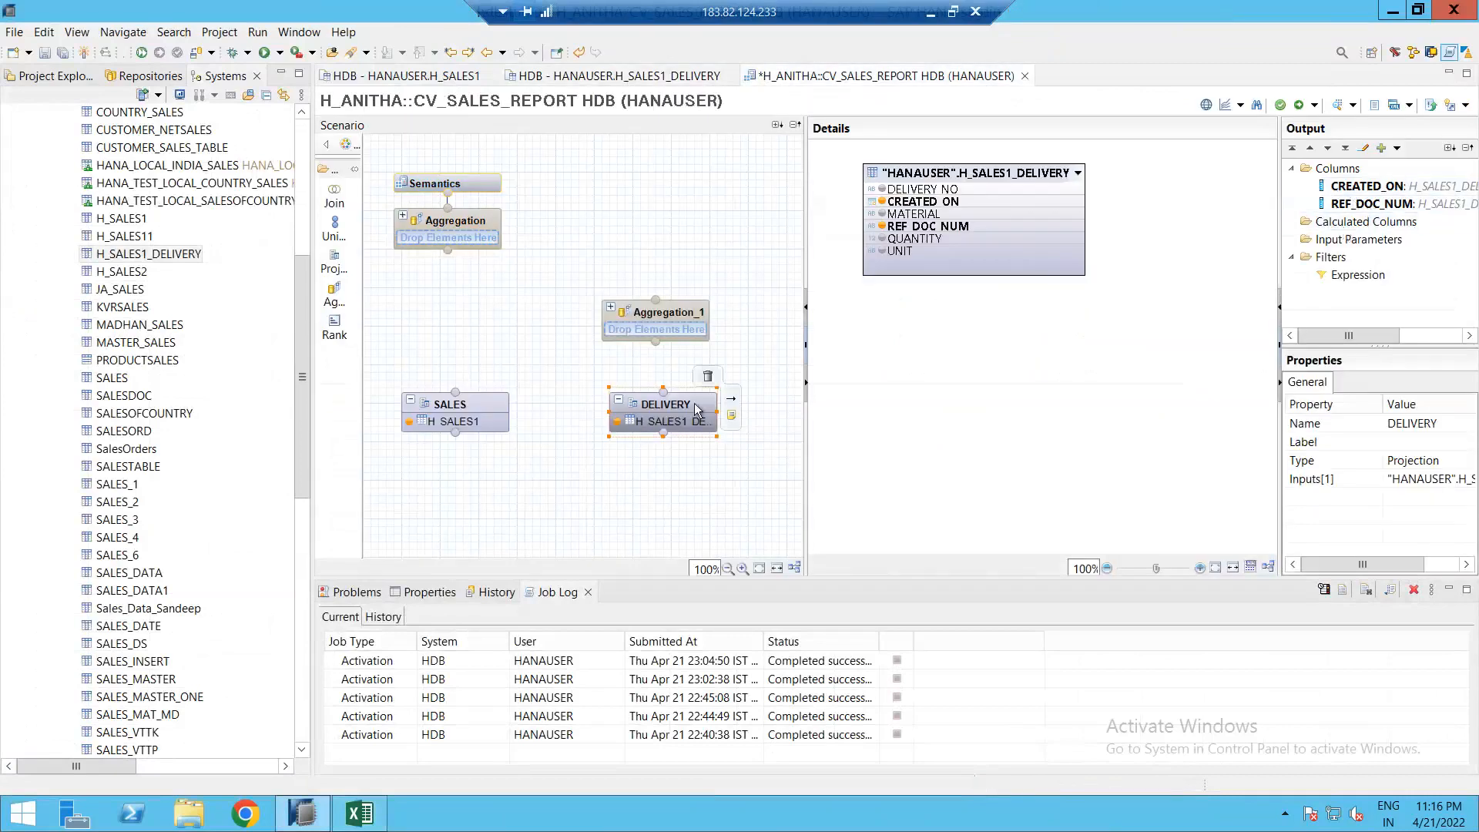
left_click_drag(730, 402, 681, 327)
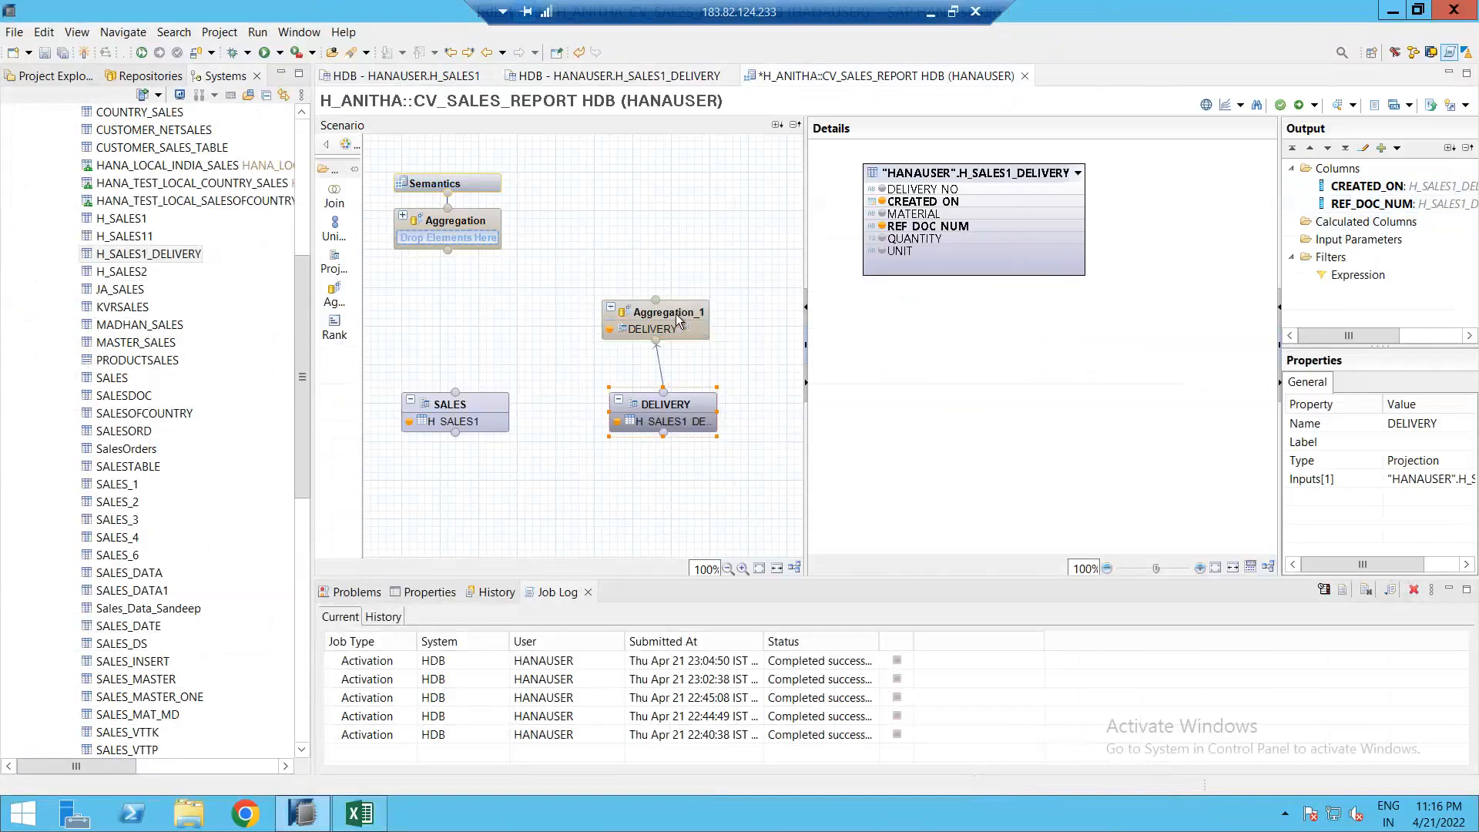
right_click(926, 169)
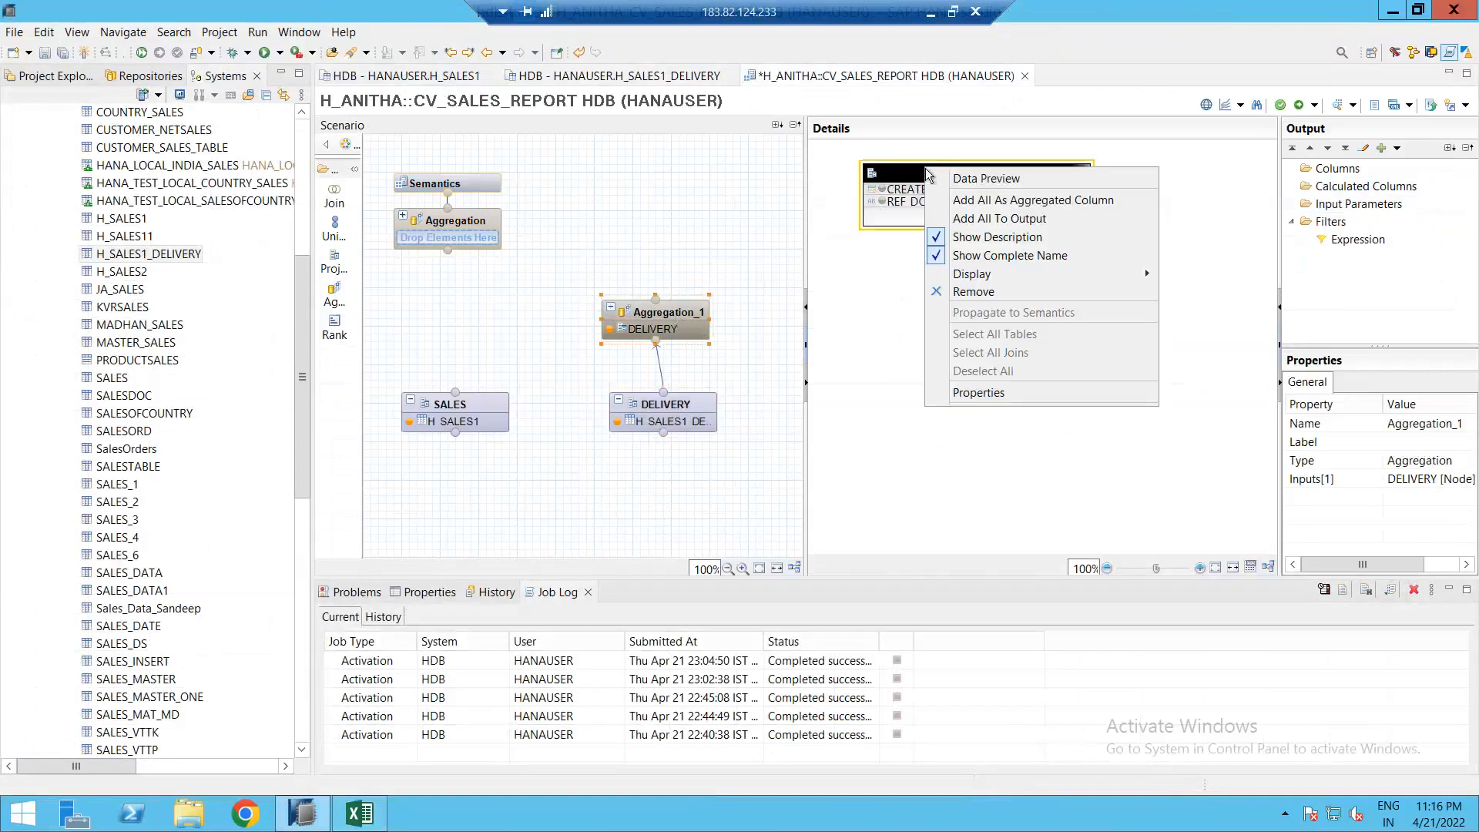
left_click(675, 400)
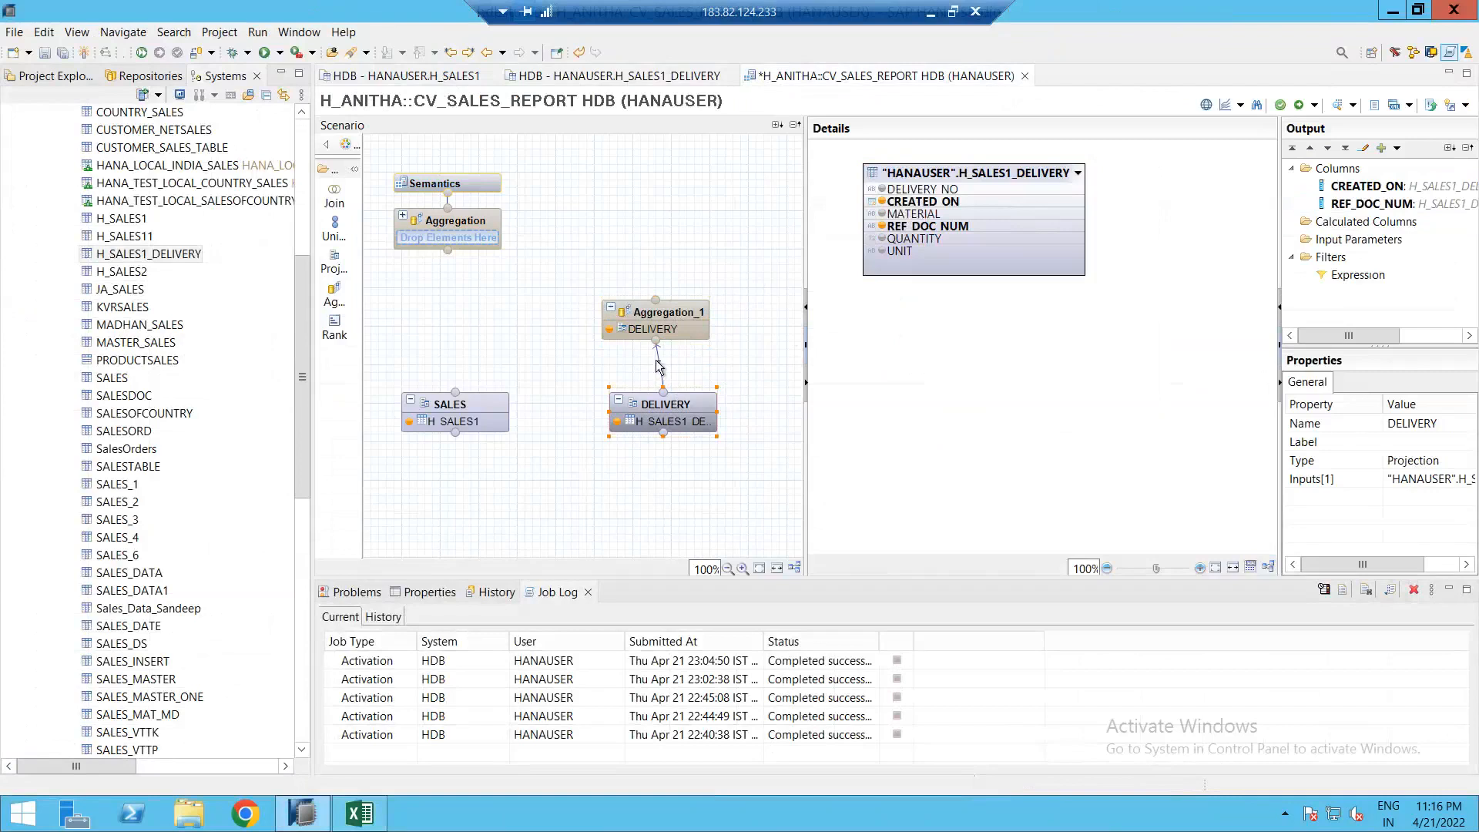
left_click(660, 367)
right_click(659, 360)
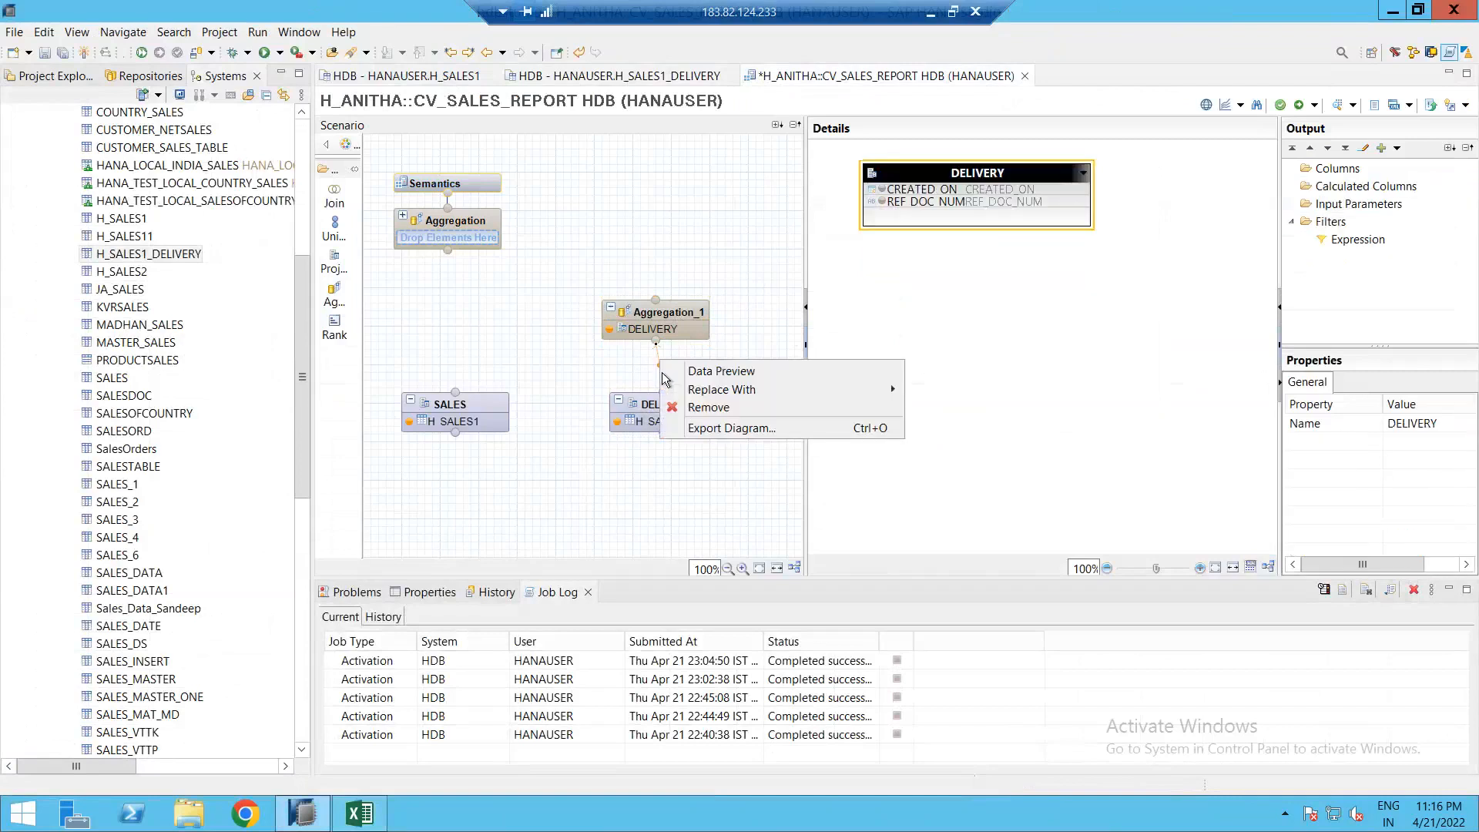
left_click(701, 409)
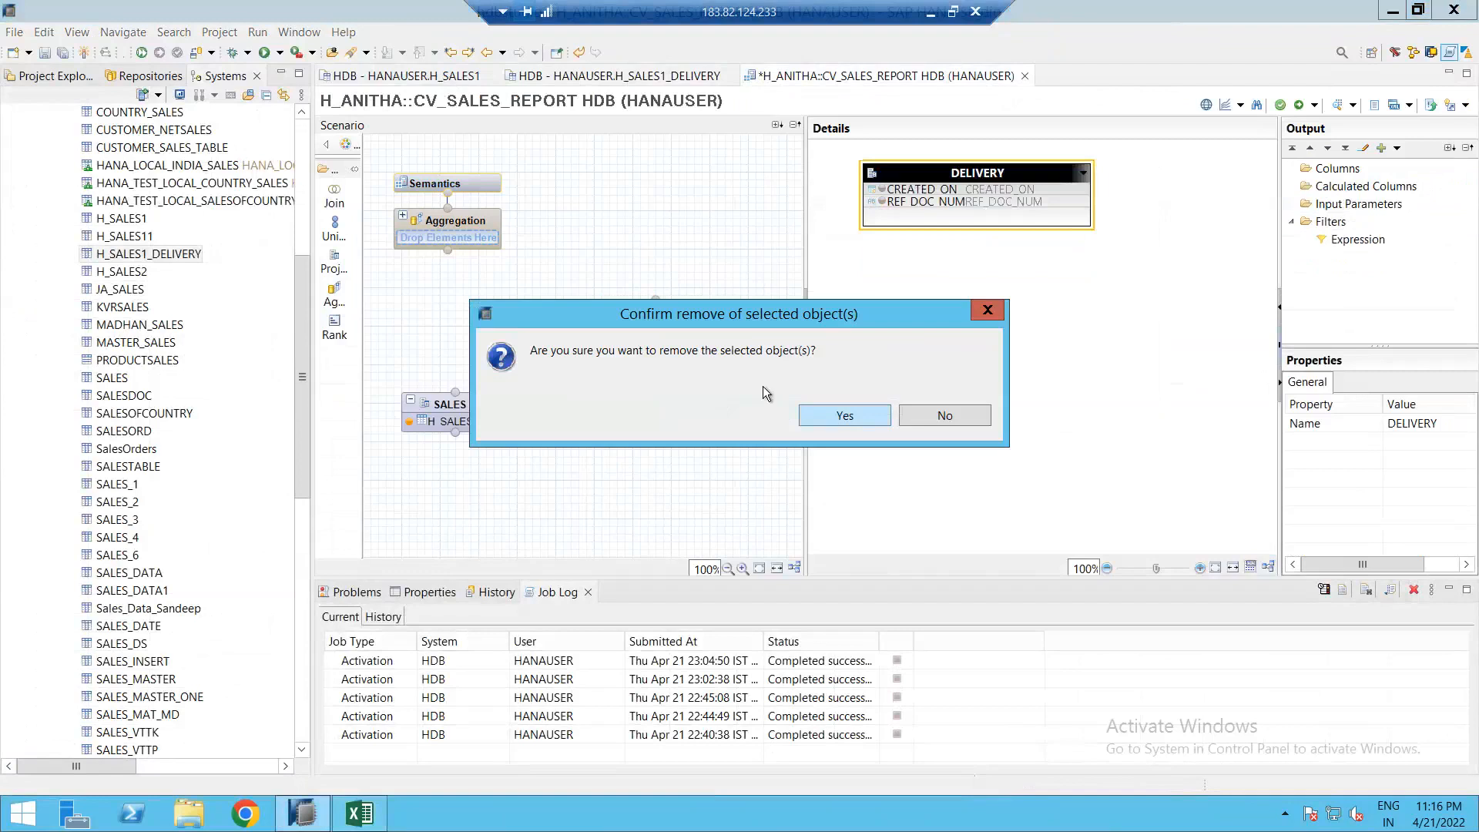
left_click(805, 414)
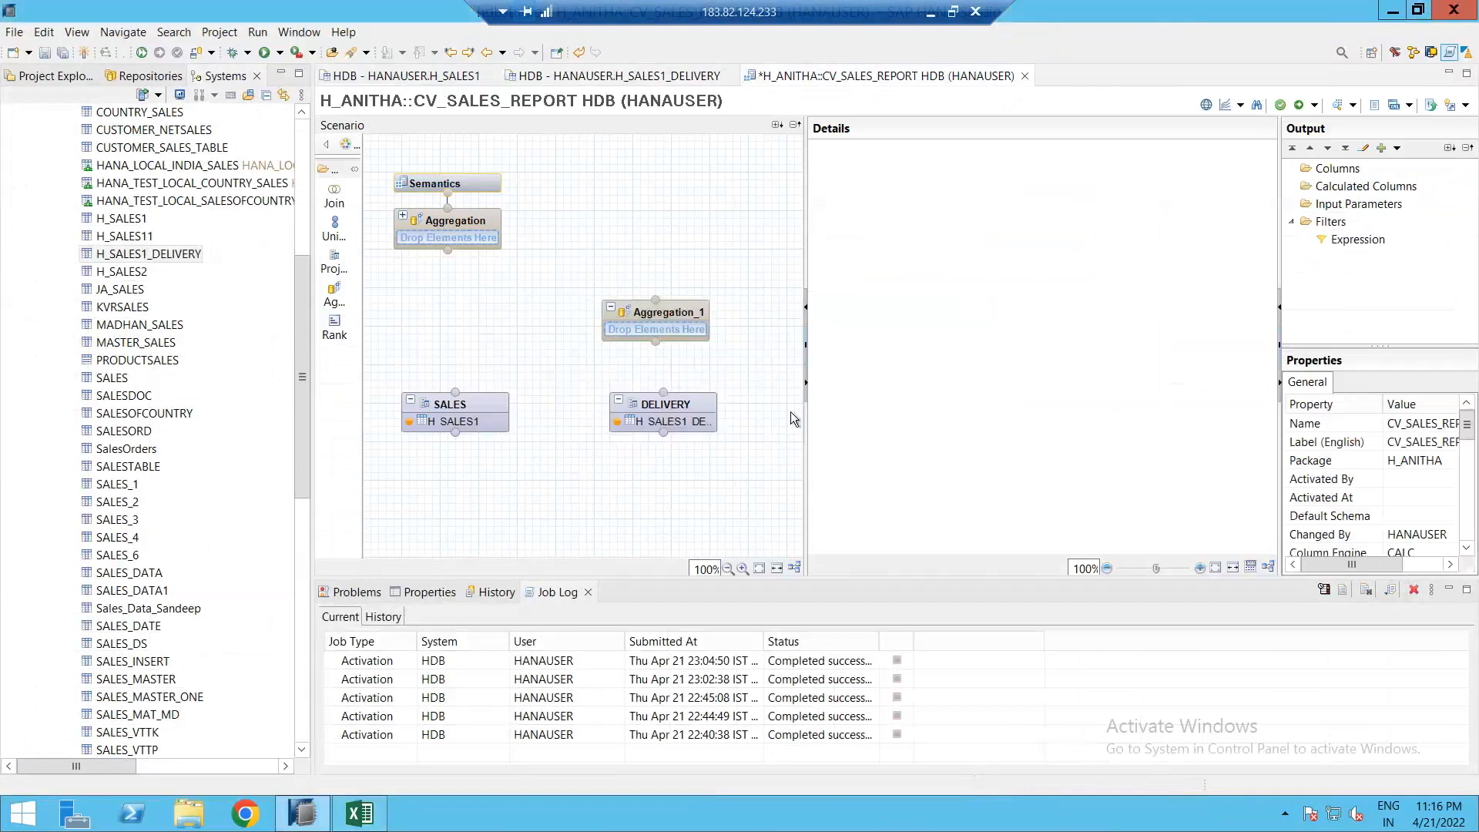
Step: Reconnect DELIVERY into Aggregation_1 and add all its columns to the output
left_click(702, 408)
left_click(1358, 207)
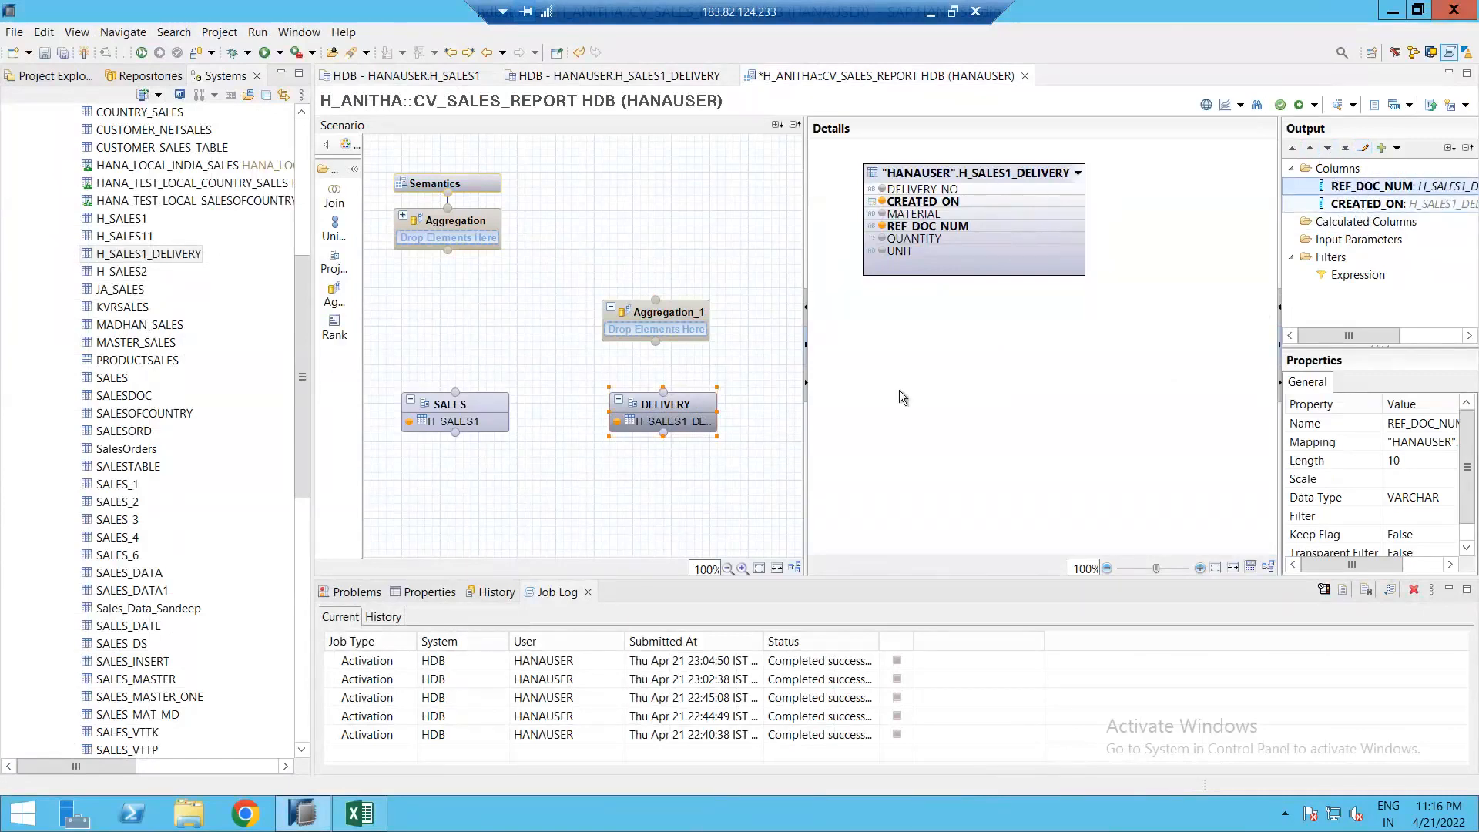
left_click_drag(730, 403, 672, 316)
left_click(673, 316)
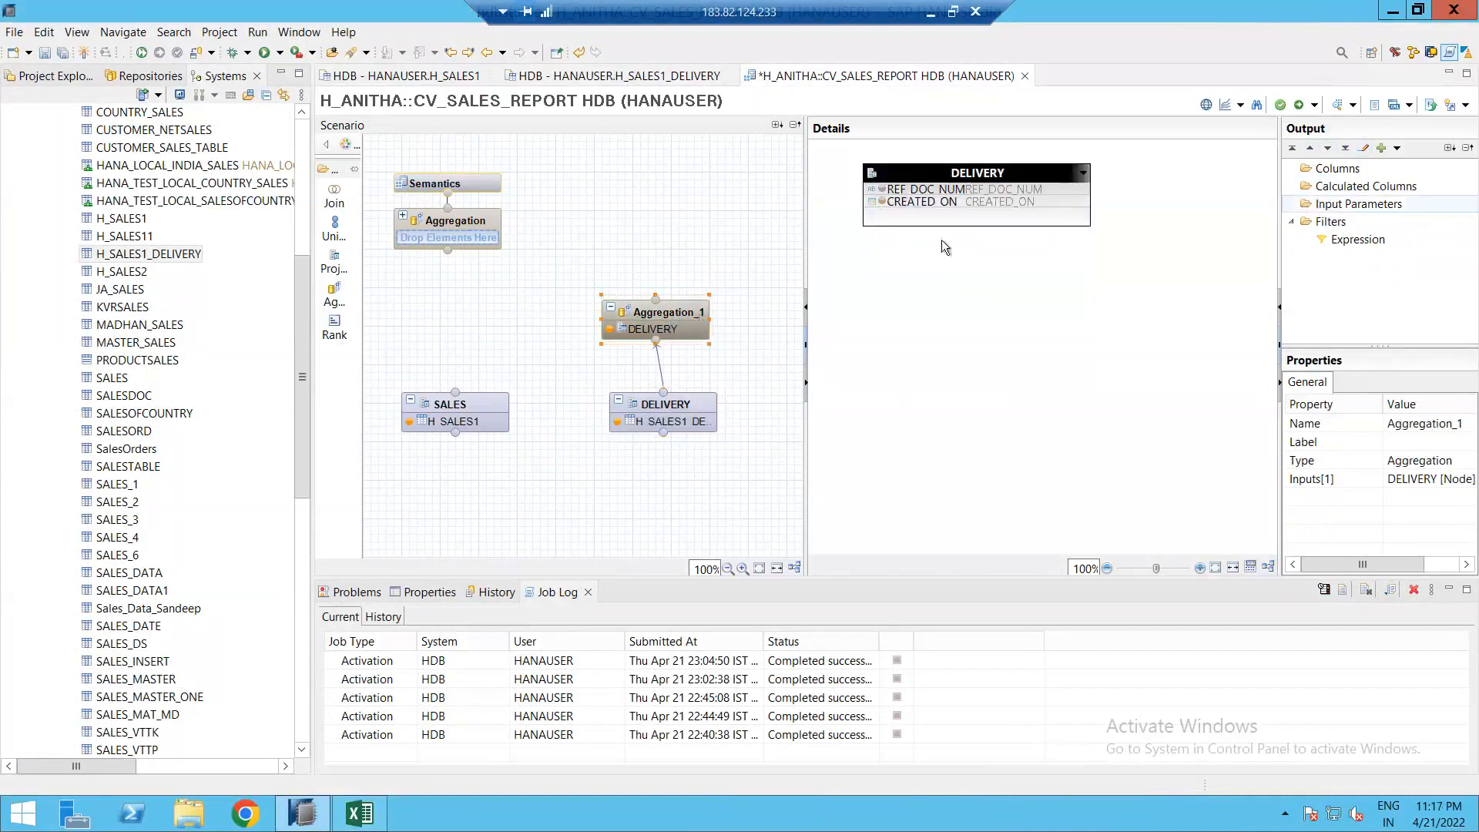
right_click(934, 172)
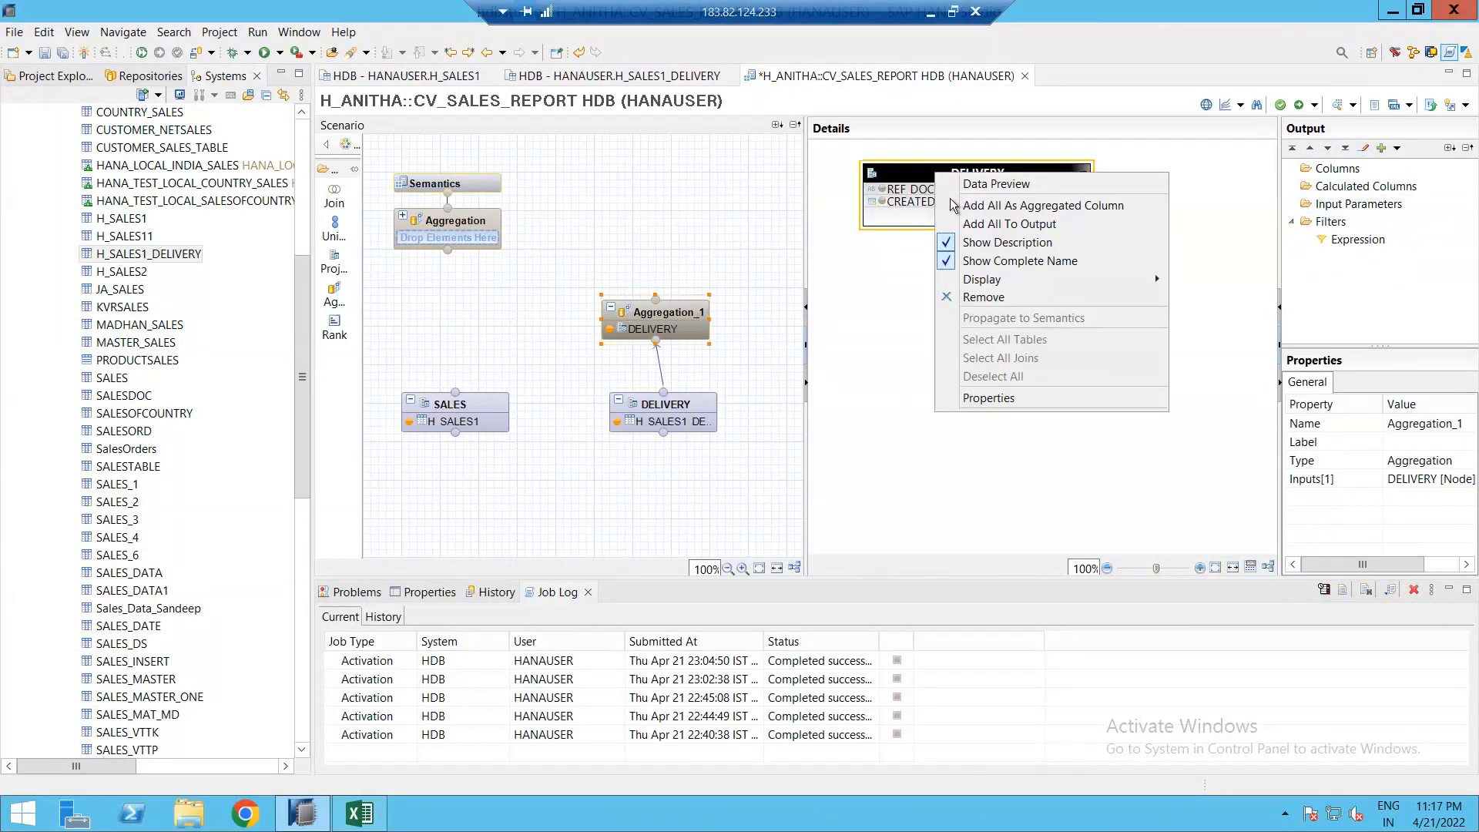
left_click(974, 225)
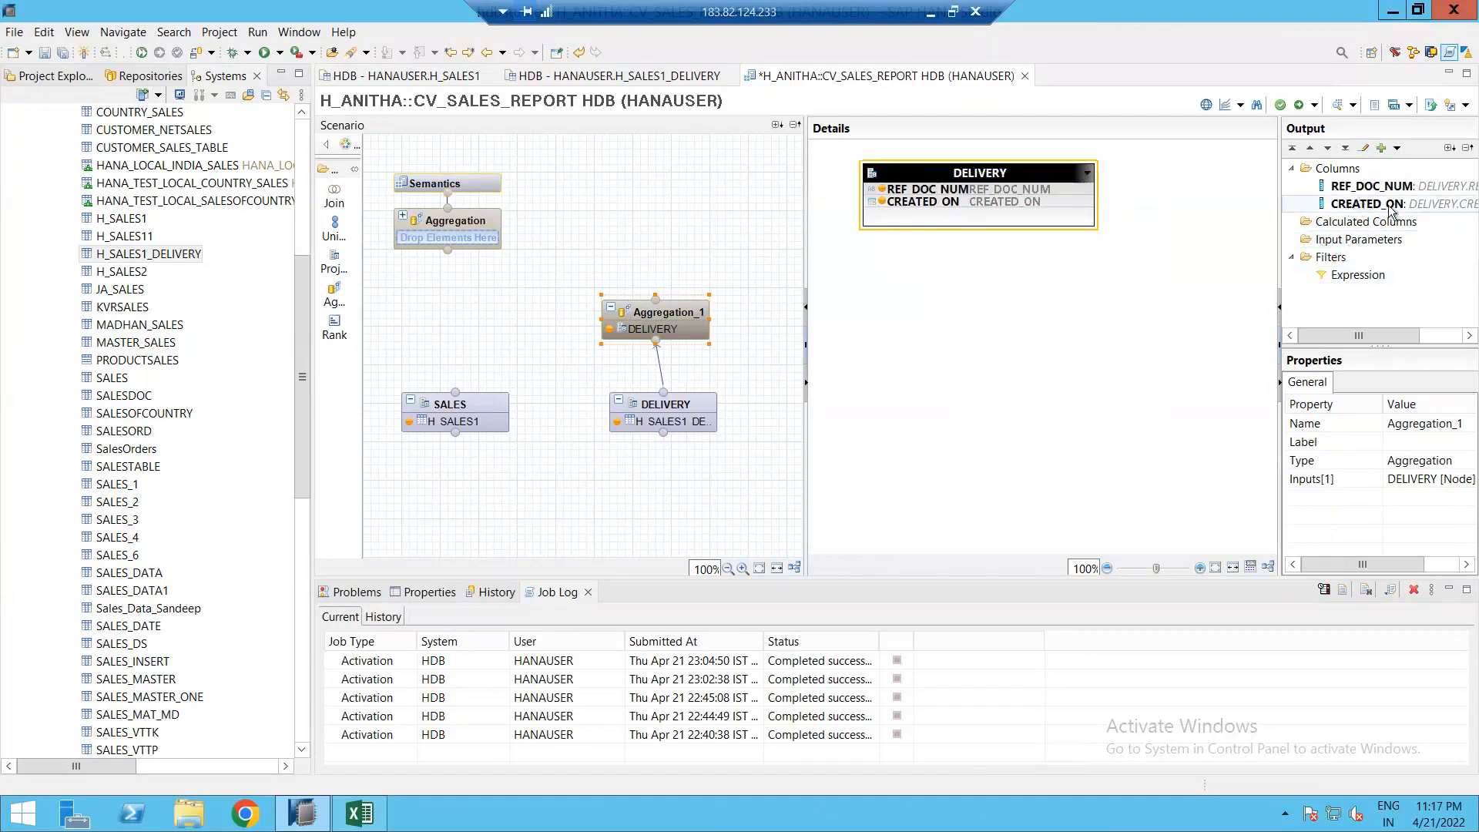
Step: Convert CREATED_ON to an aggregated column and change its engine aggregation from Min to Max
left_click(1356, 206)
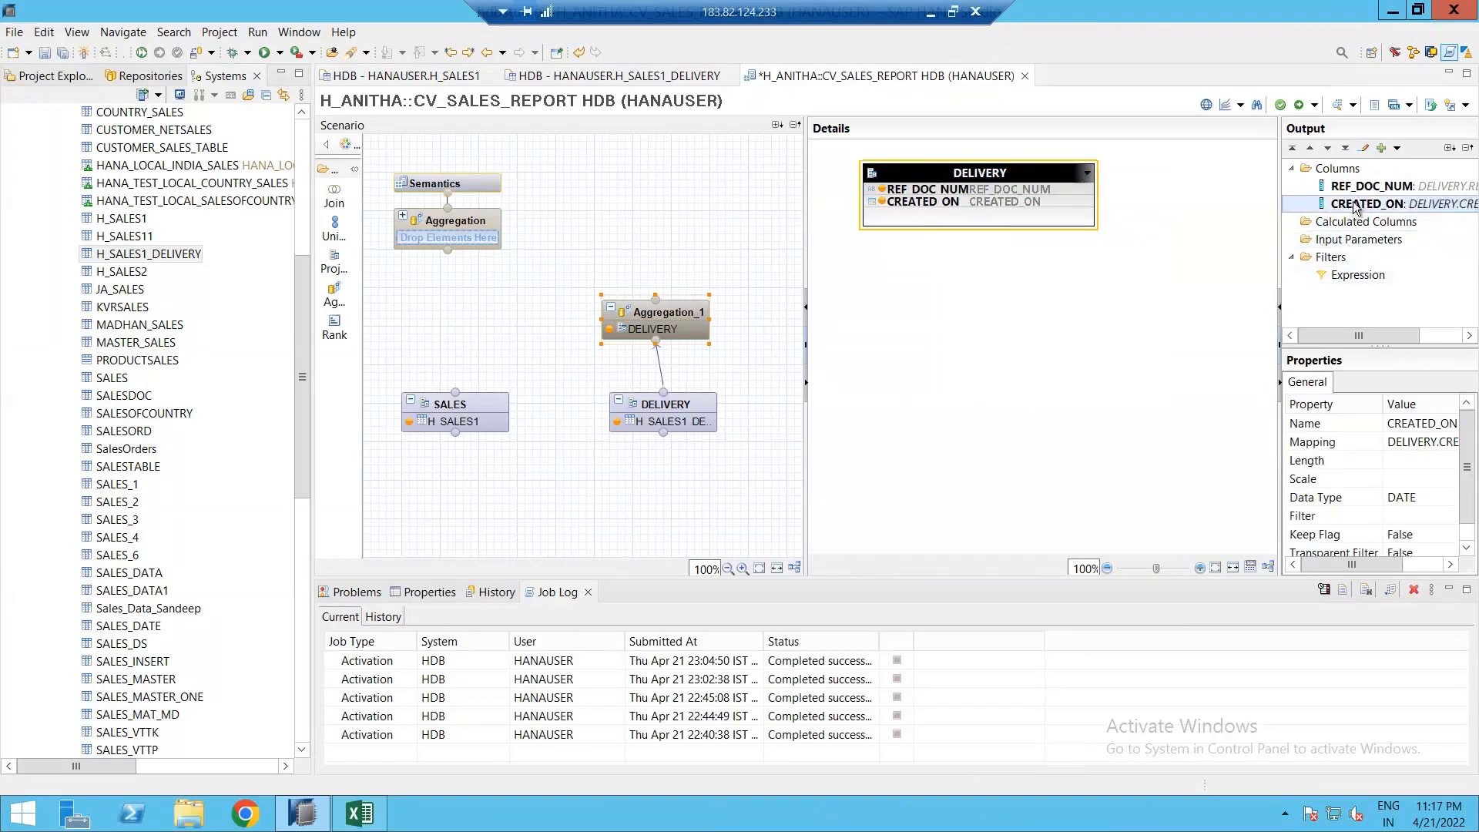
right_click(1356, 206)
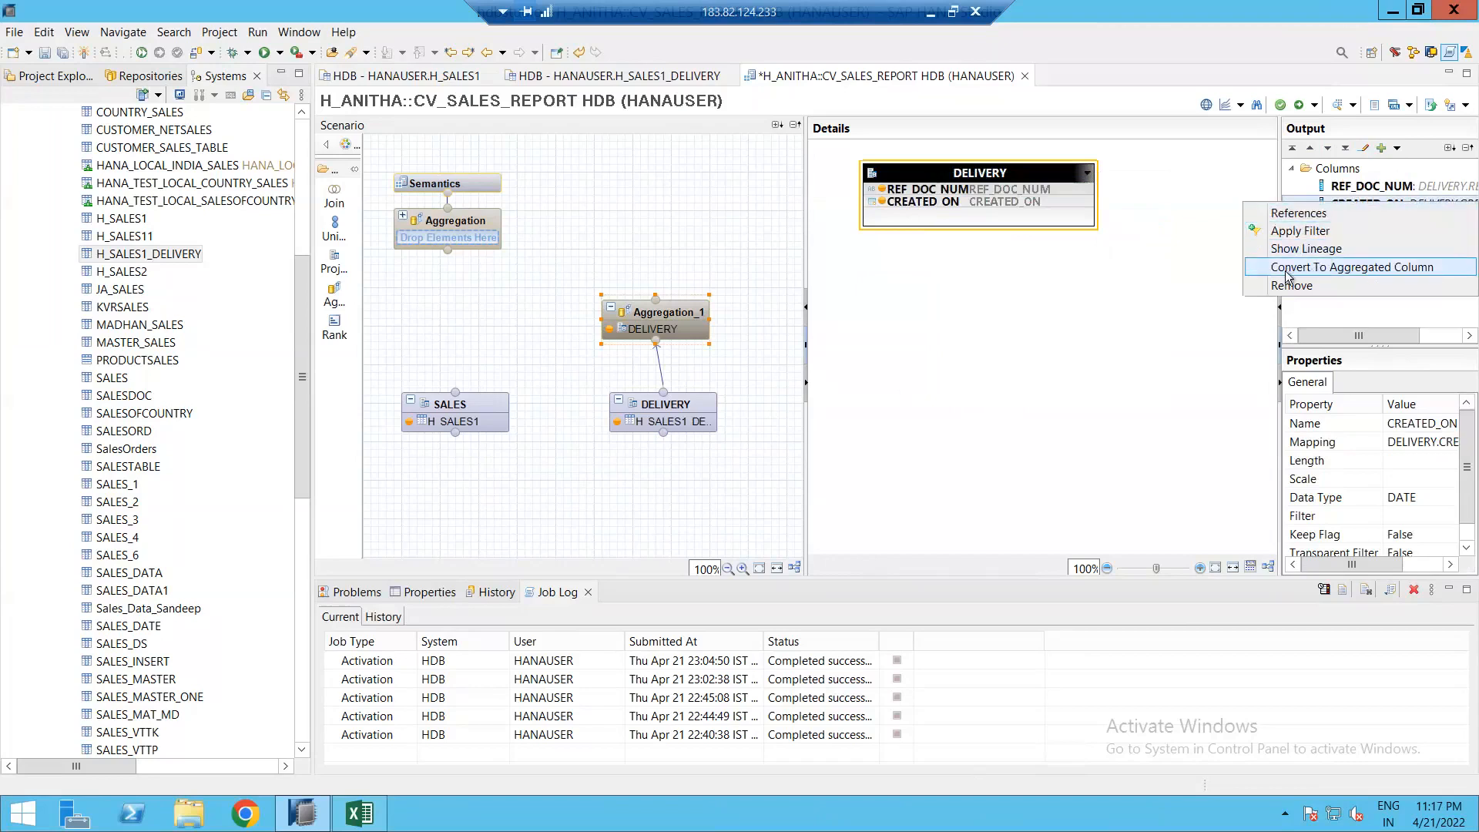
left_click(1353, 267)
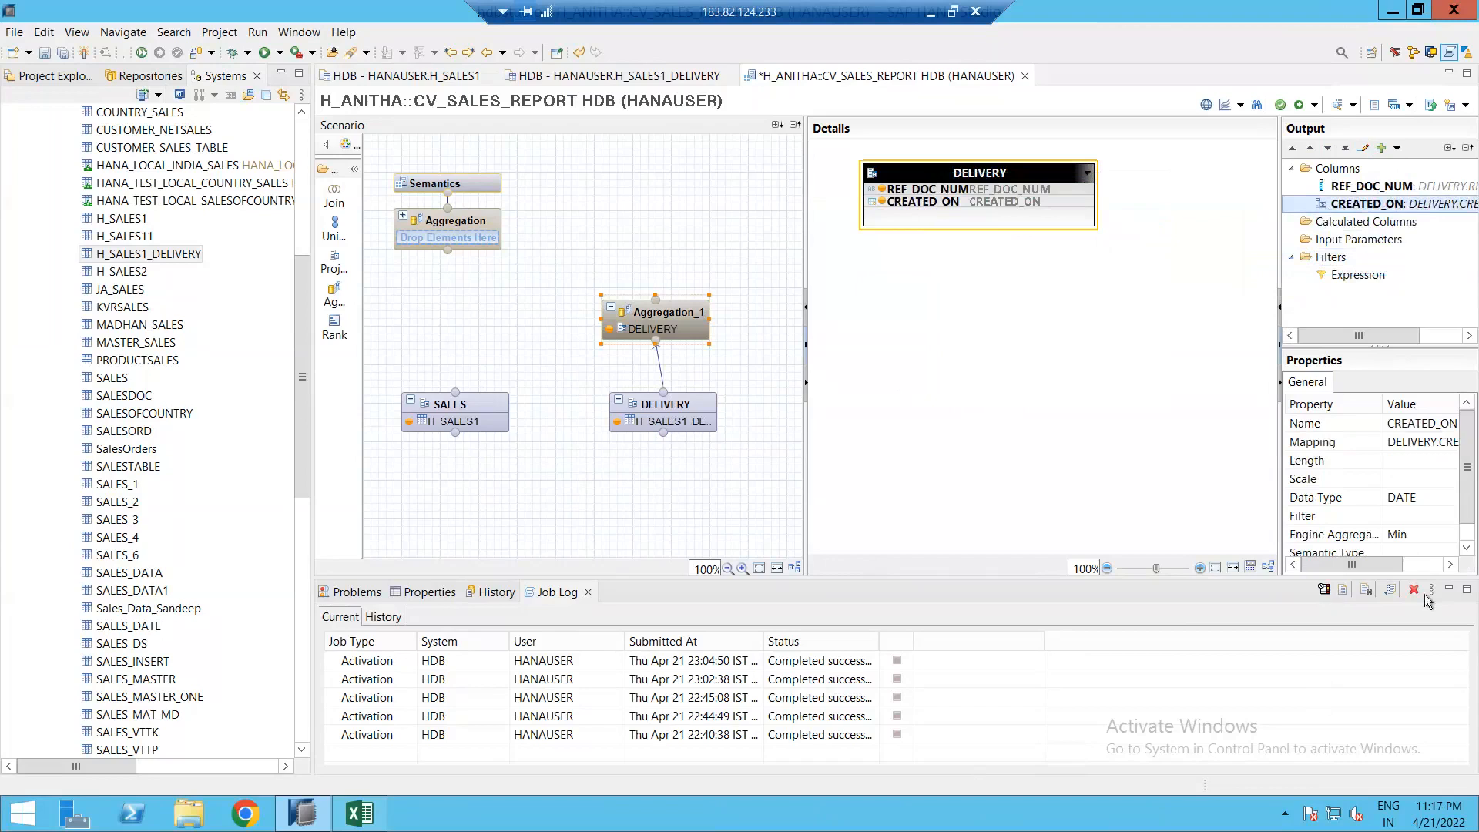
left_click(1448, 590)
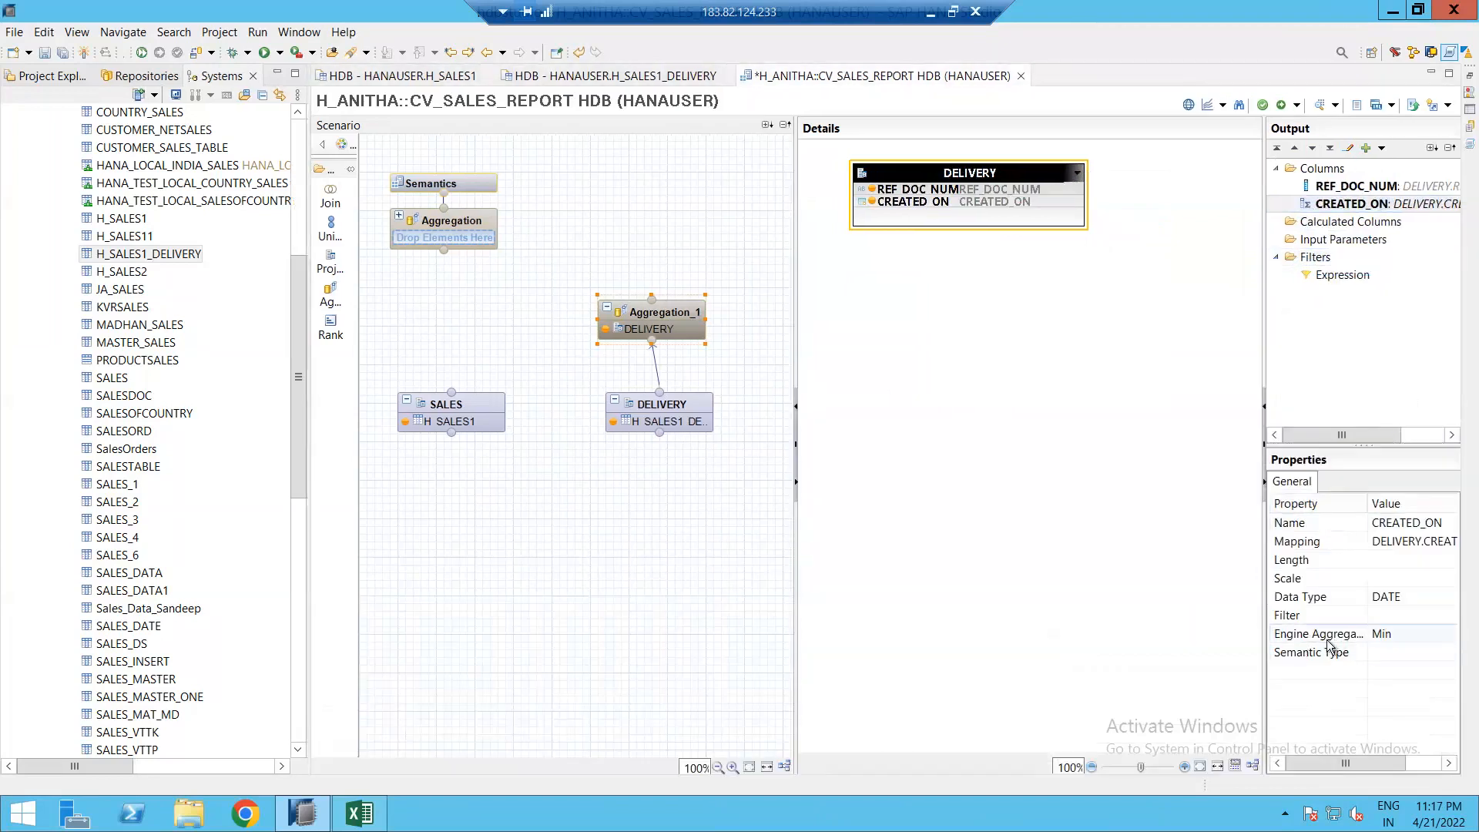
left_click(1353, 640)
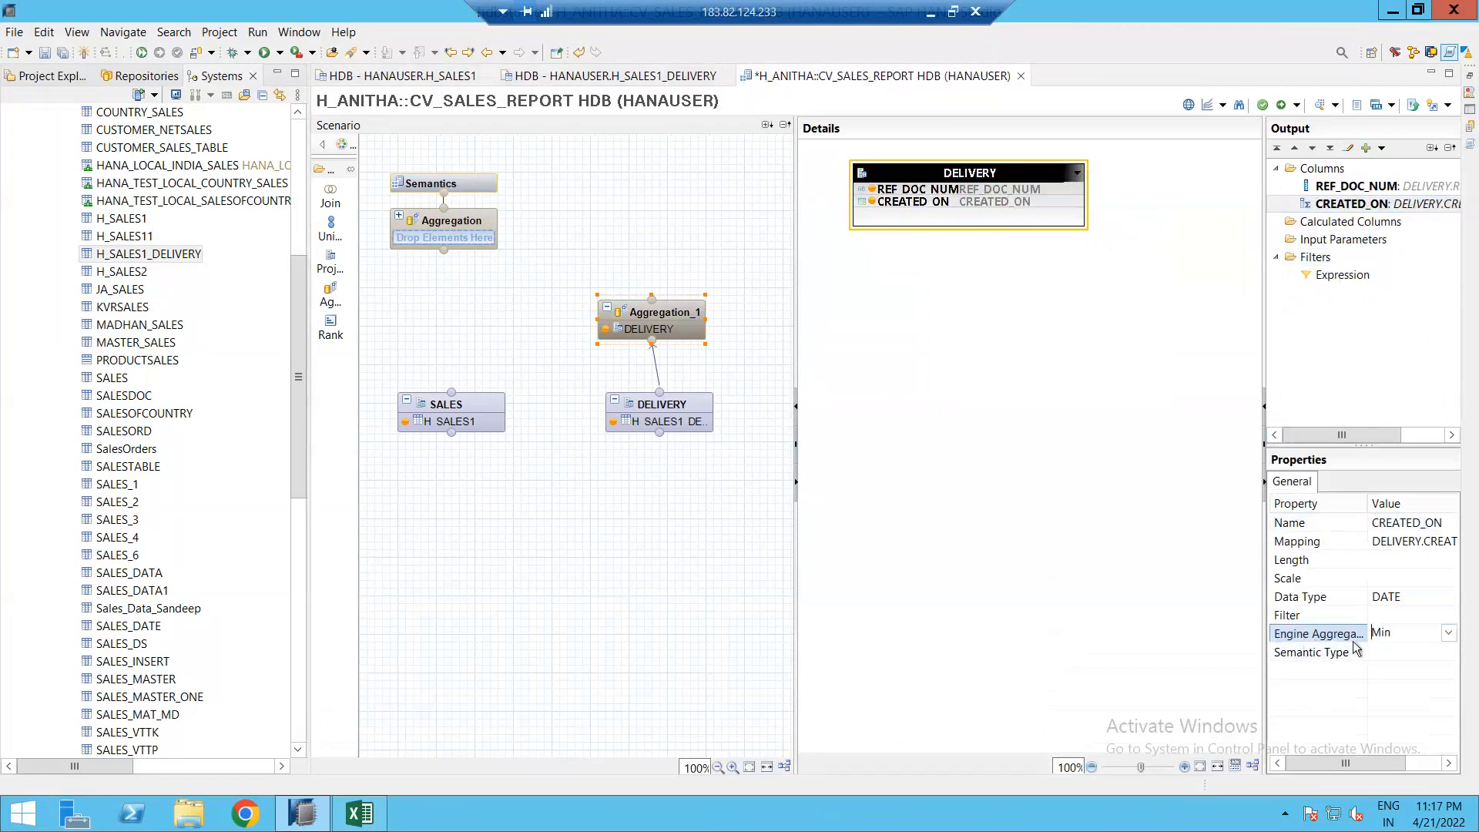
left_click(1448, 635)
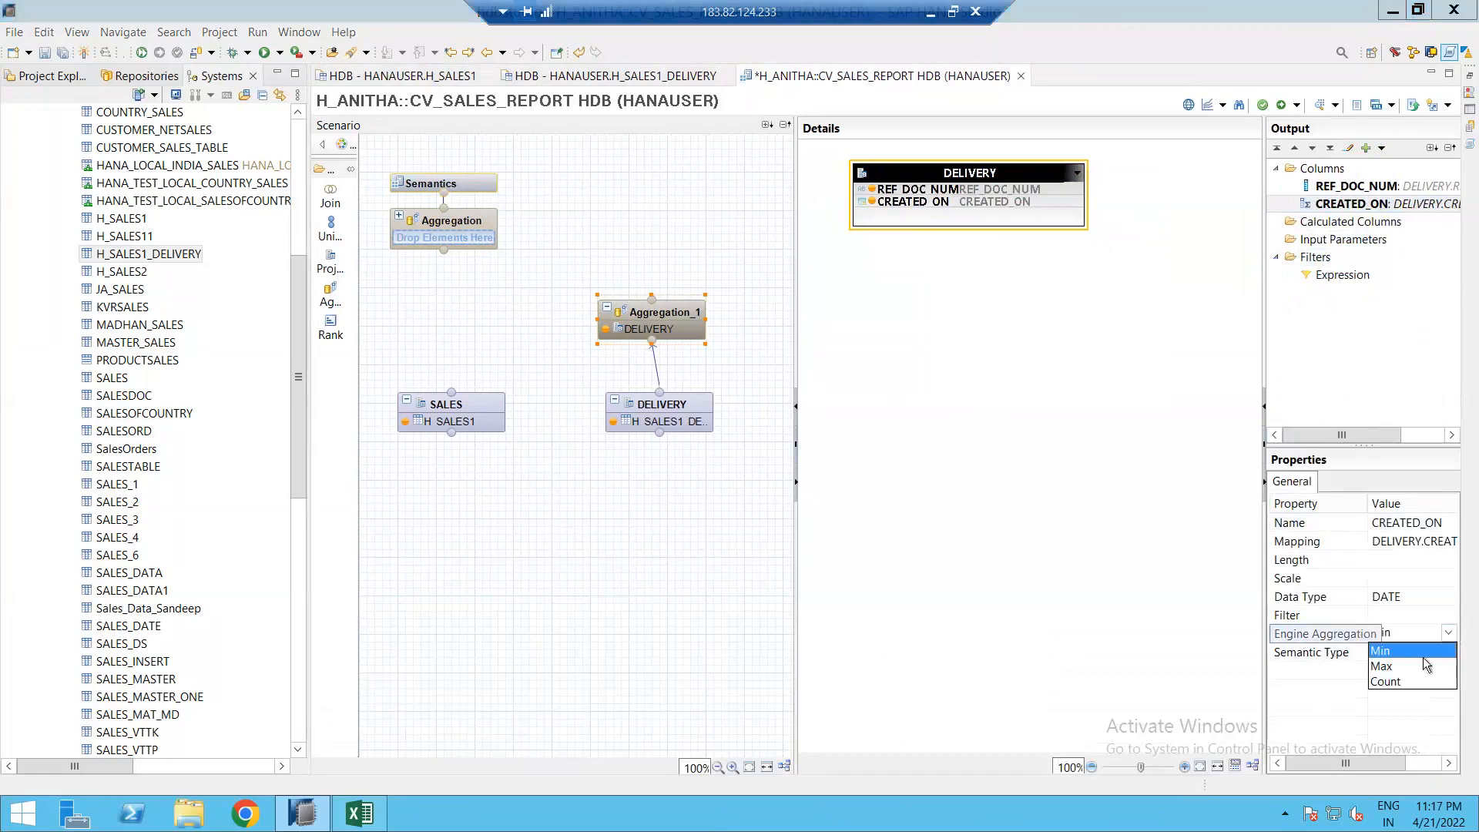
left_click(1381, 668)
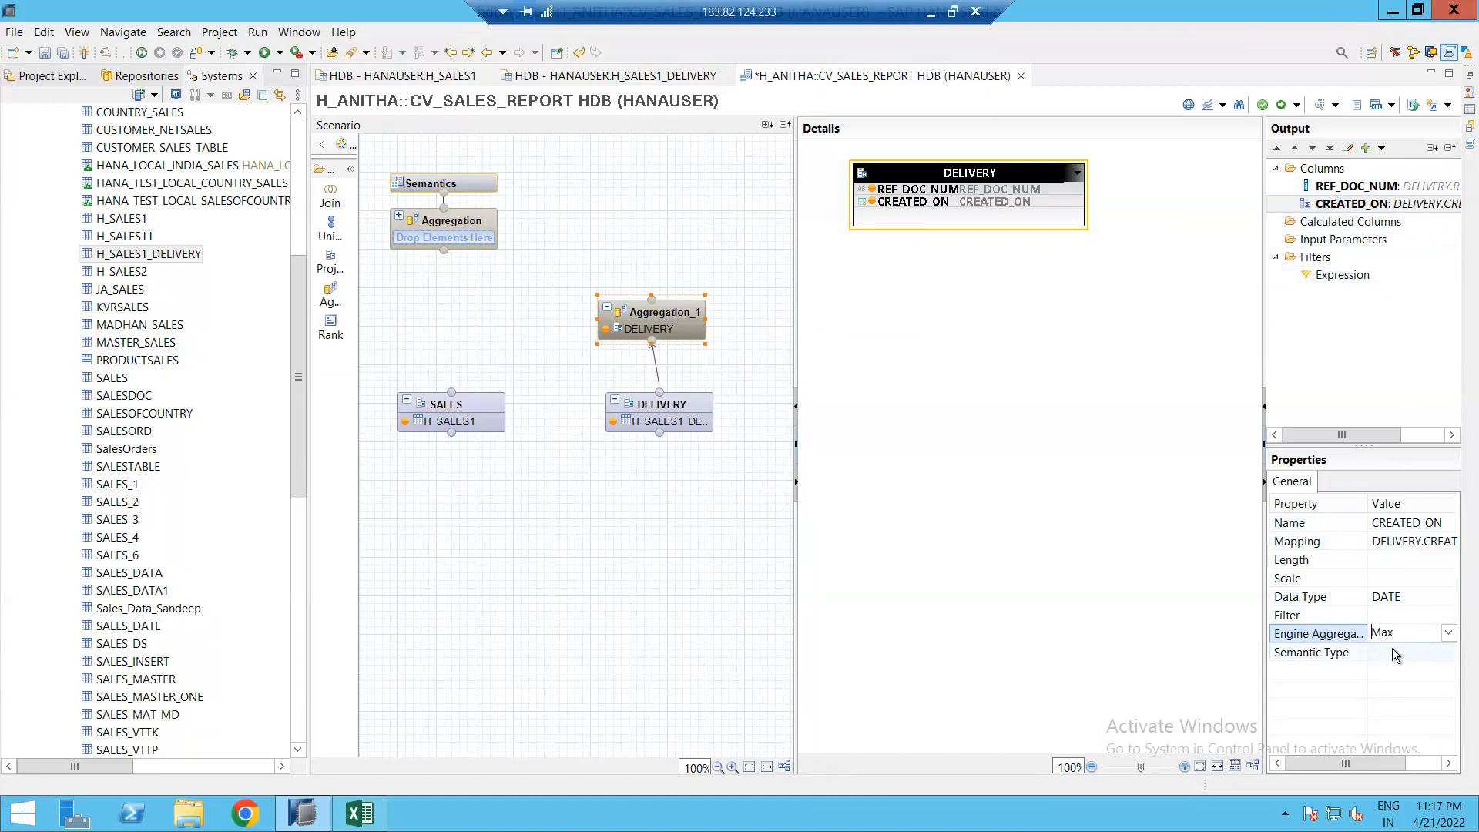
left_click(1331, 188)
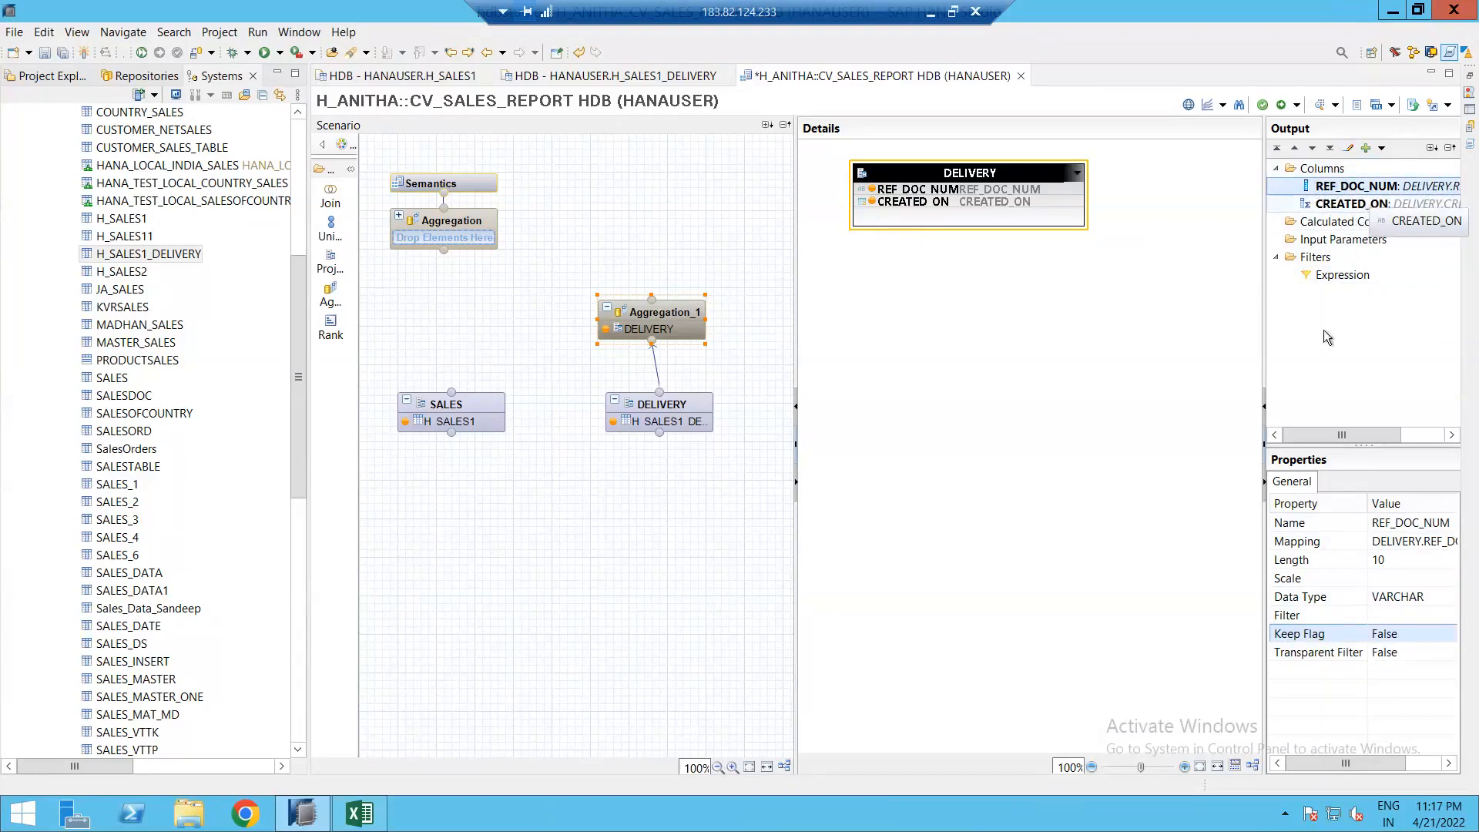
left_click(1339, 206)
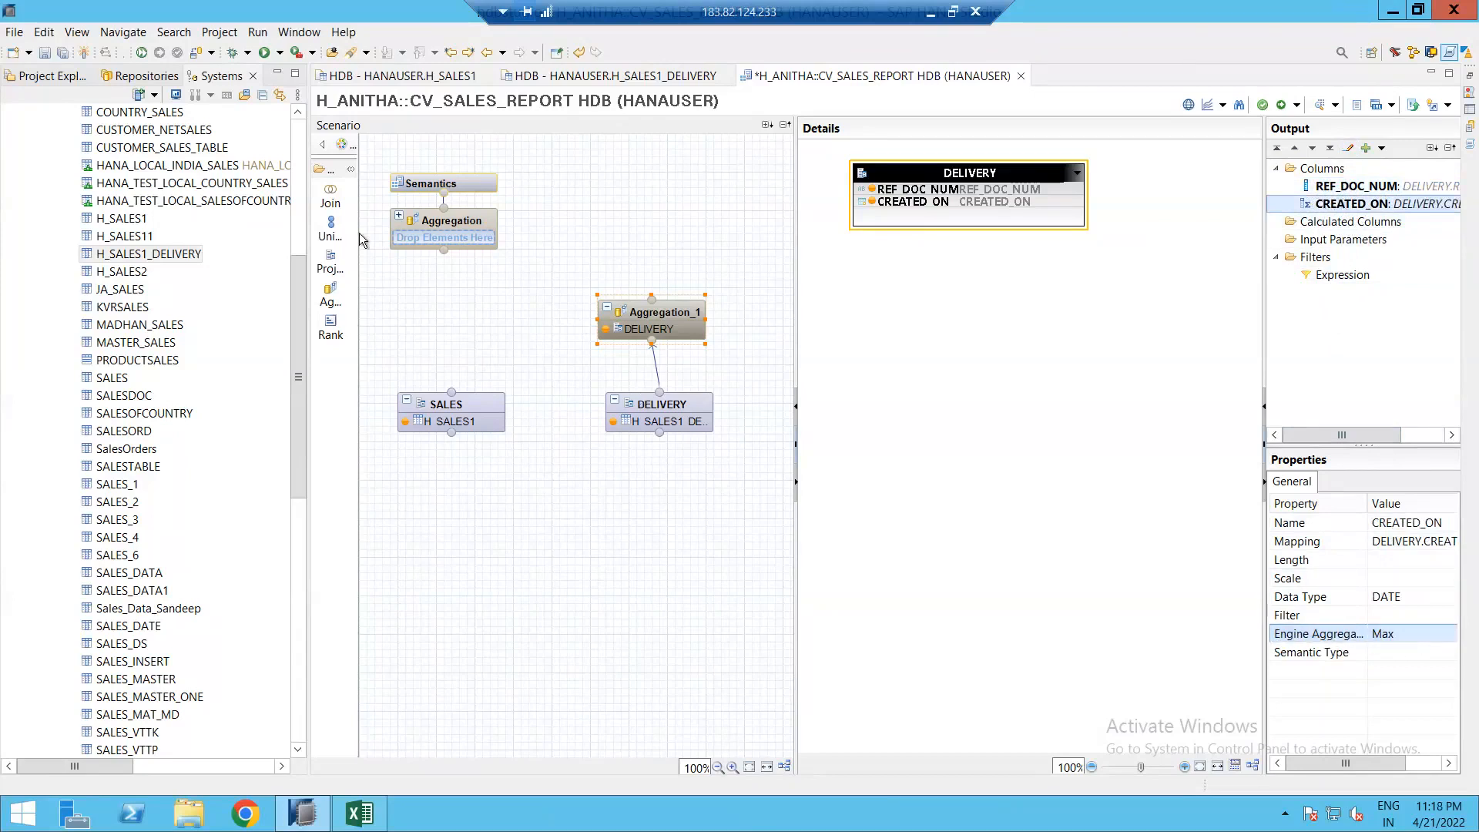
Step: Add Join_1 above SALES, connect SALES into it, and output all SALES columns
left_click(330, 197)
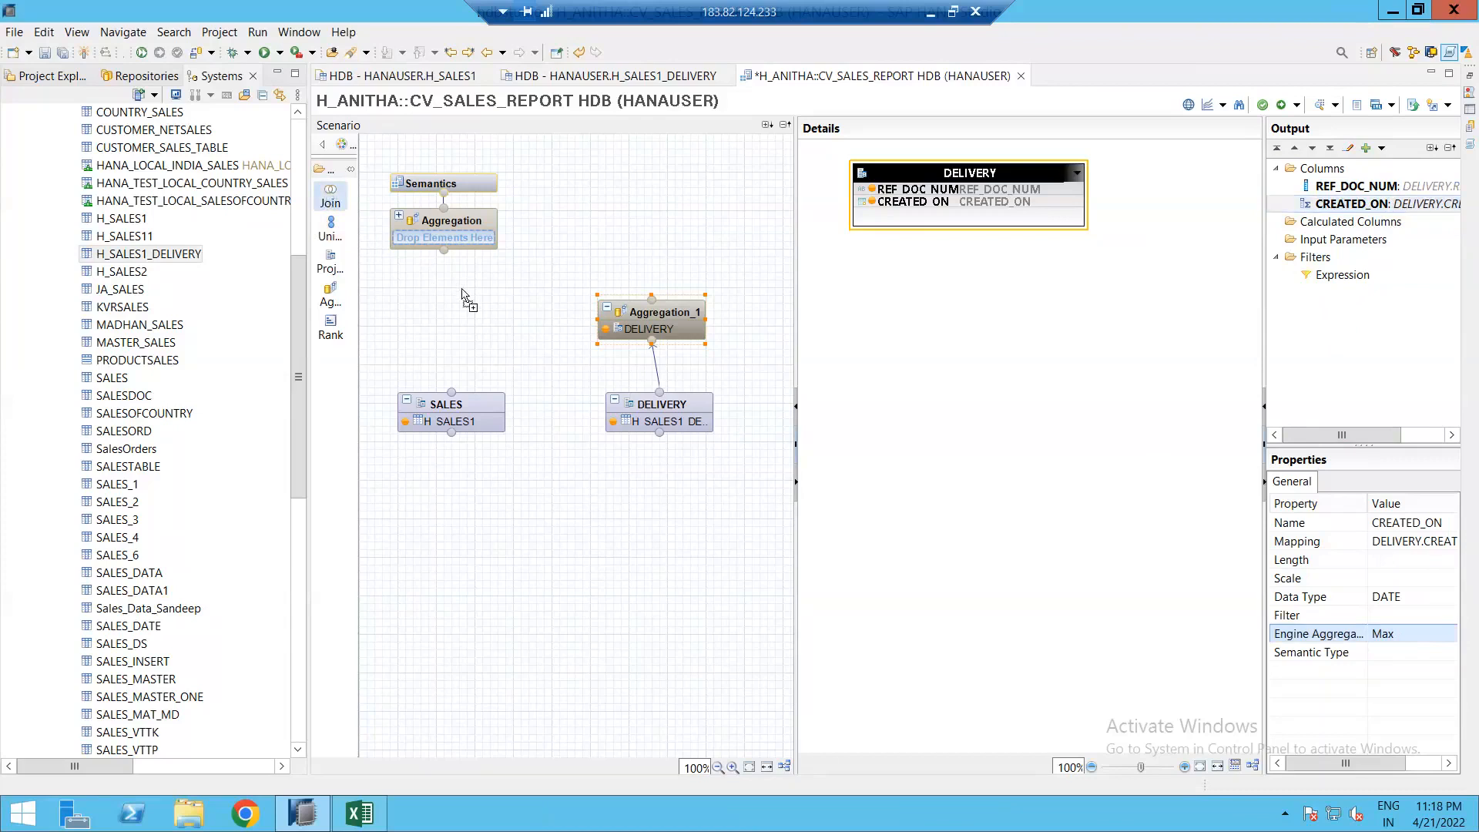
left_click(461, 288)
left_click_drag(492, 342, 456, 291)
left_click(486, 404)
left_click_drag(519, 398, 484, 284)
left_click(492, 289)
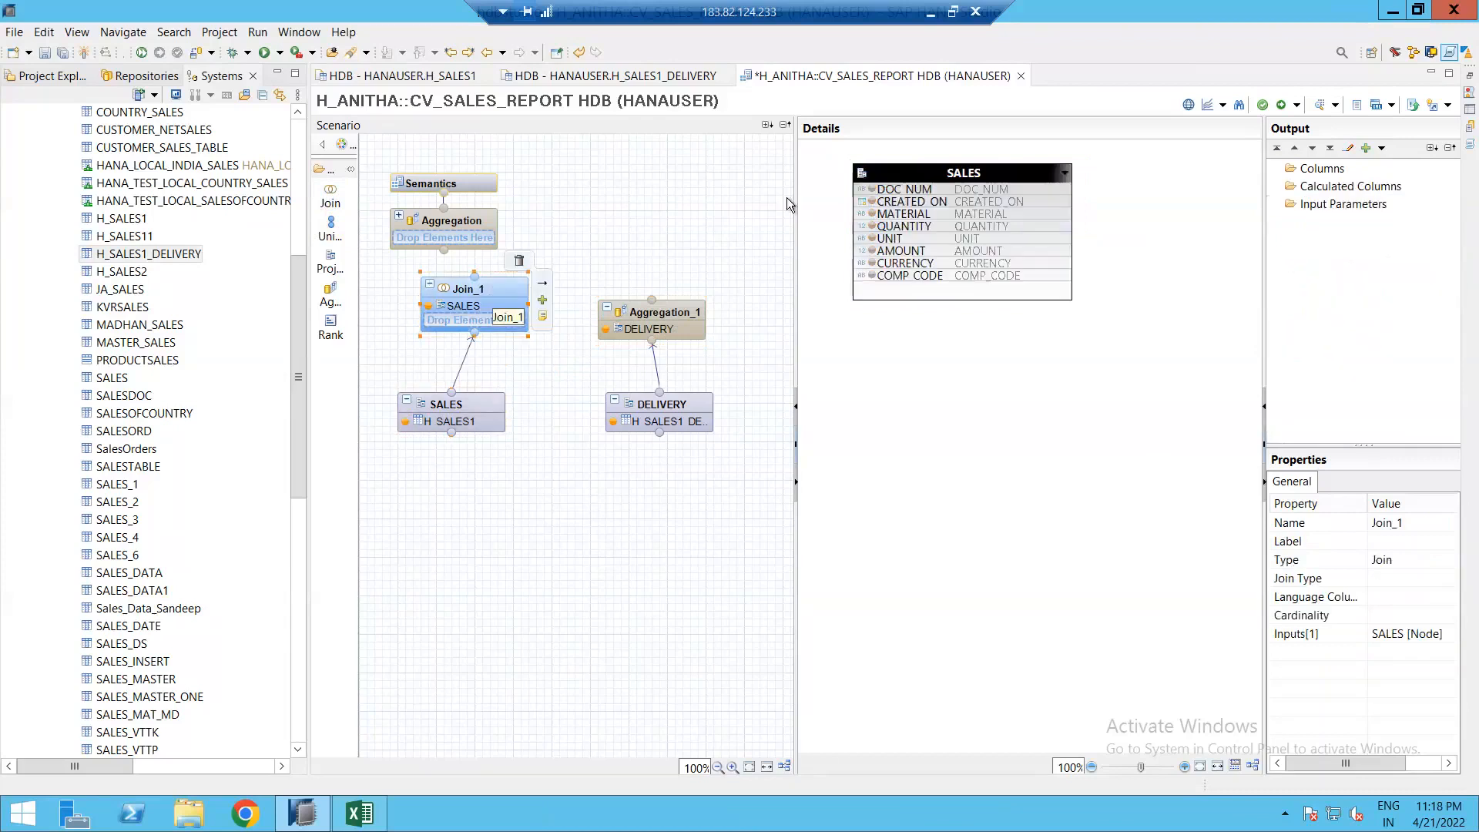
right_click(909, 169)
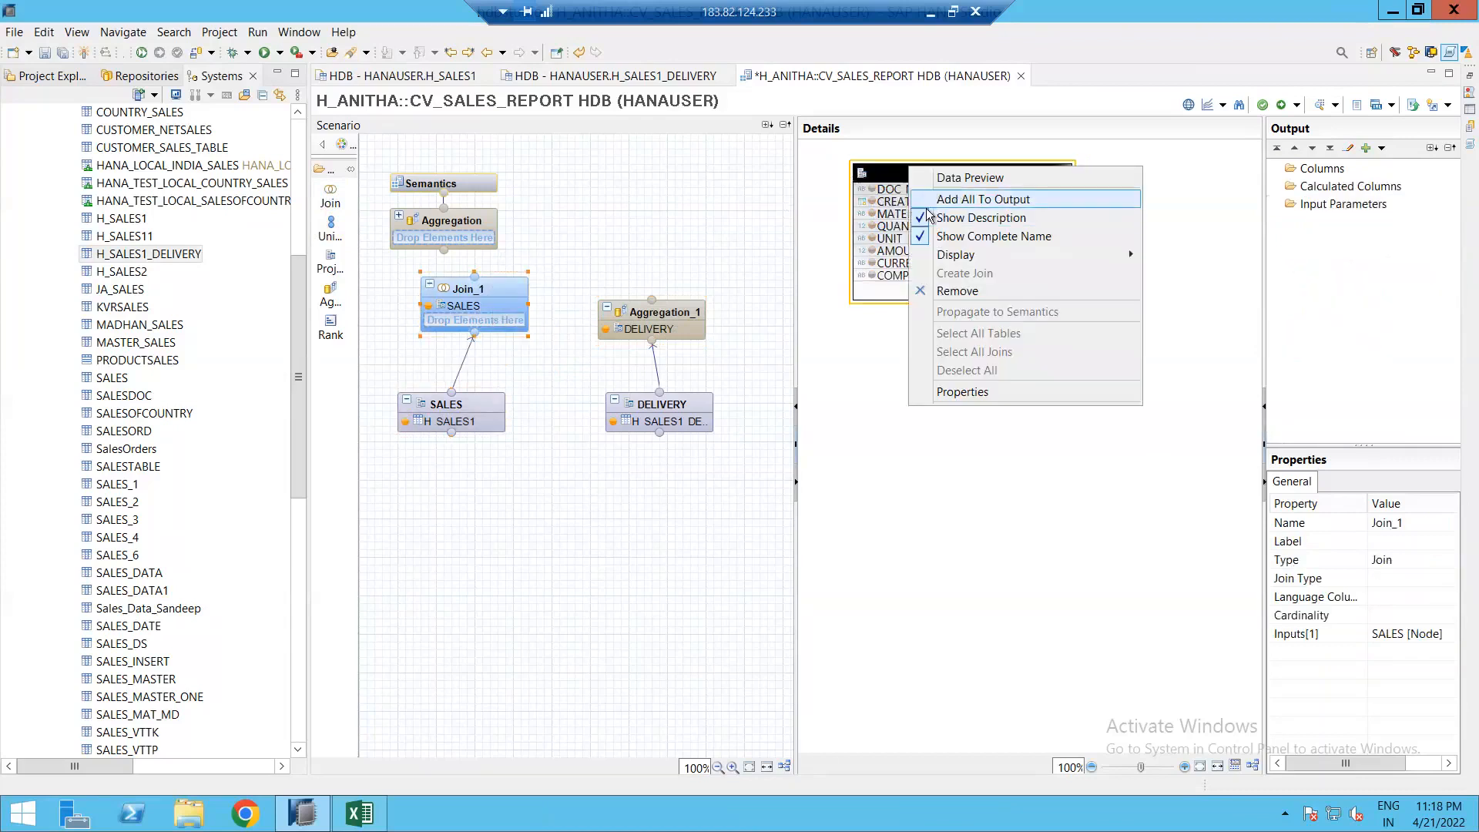
left_click(958, 202)
Step: Connect Aggregation_1, join DOC_NUM to REF_DOC_NUM as Left Outer, and output CREATED_ON
left_click(703, 313)
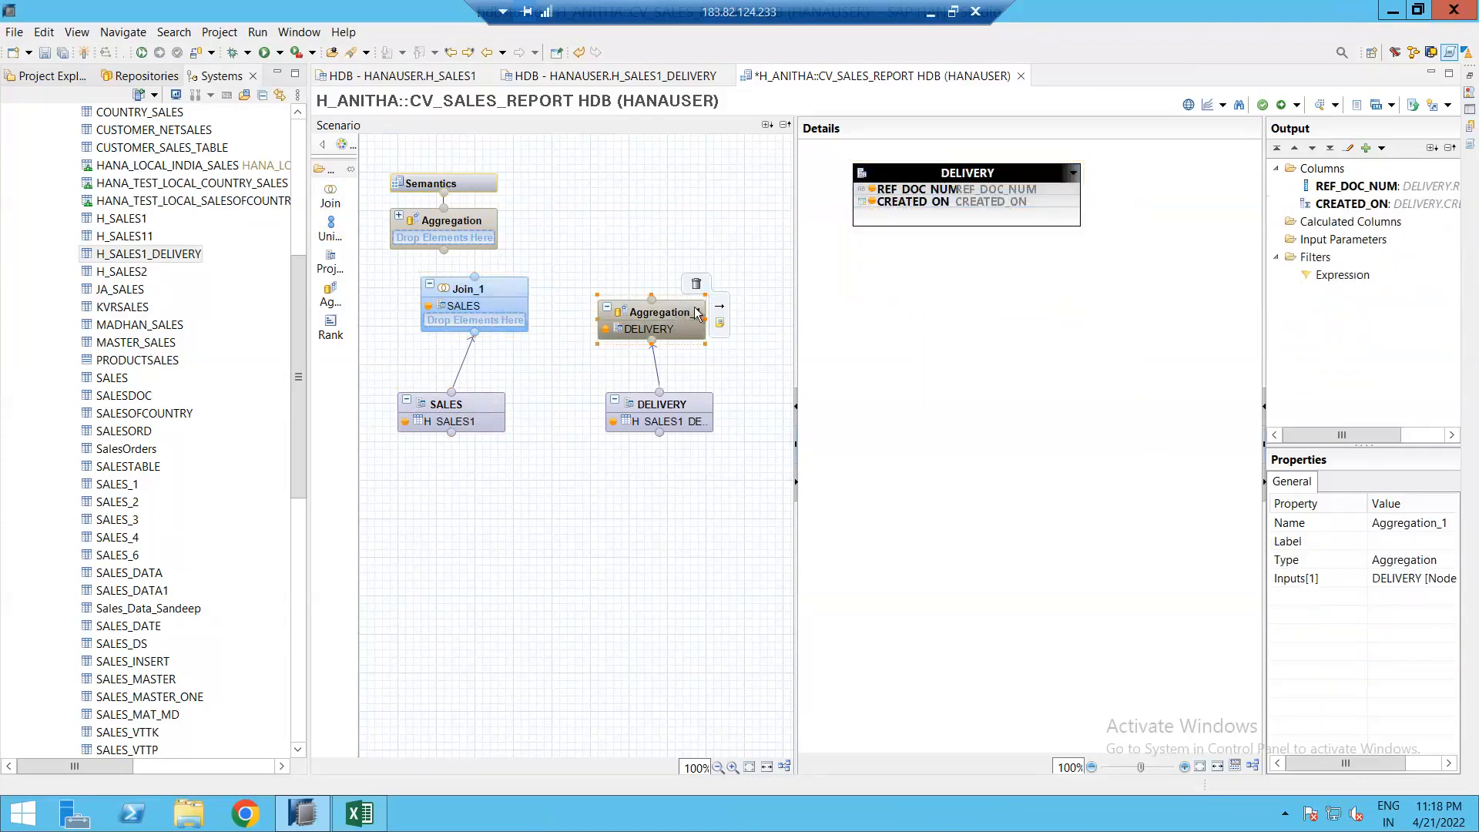
left_click_drag(722, 312, 477, 315)
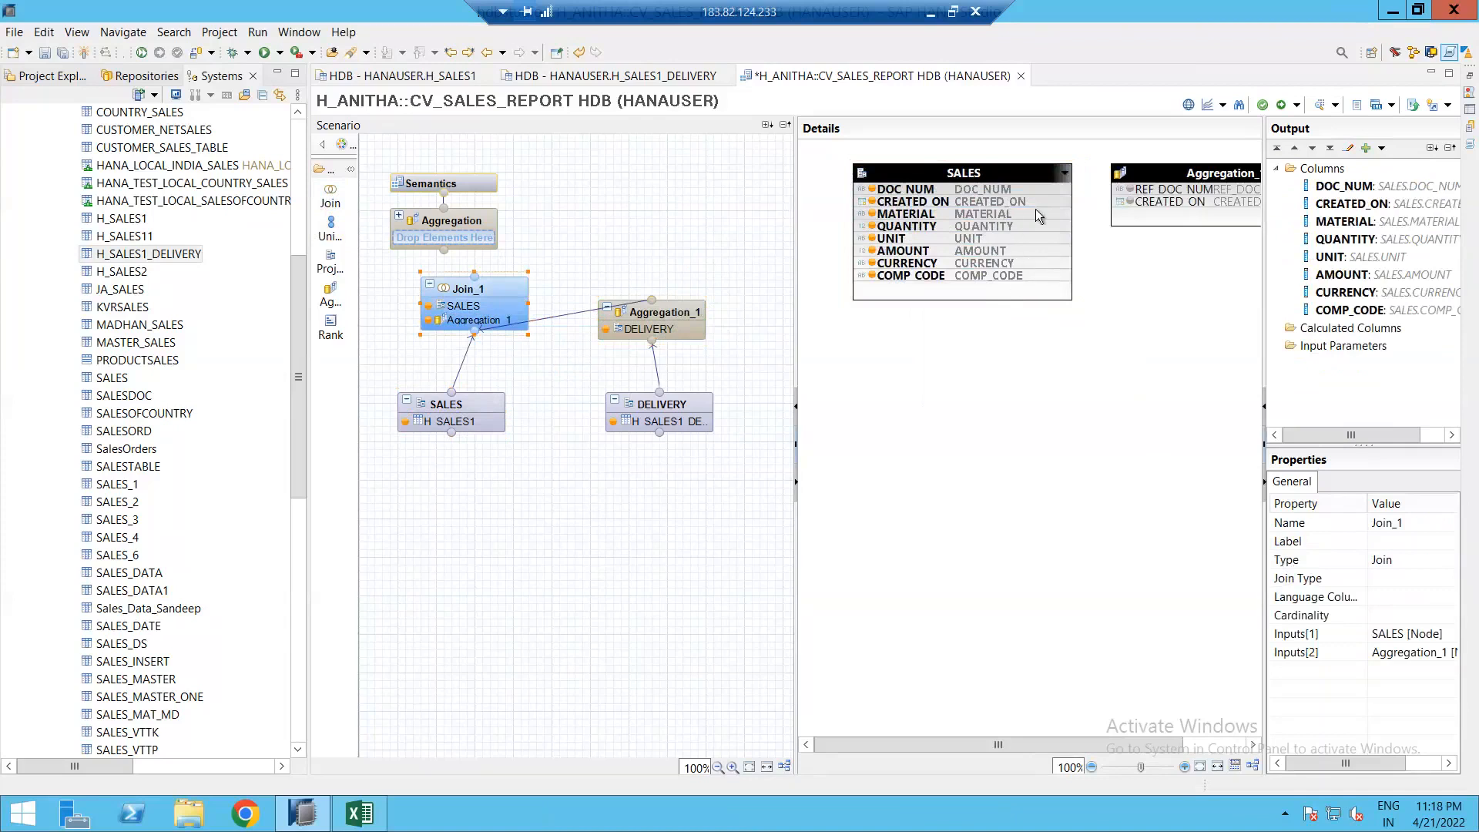
left_click_drag(1057, 191, 1120, 199)
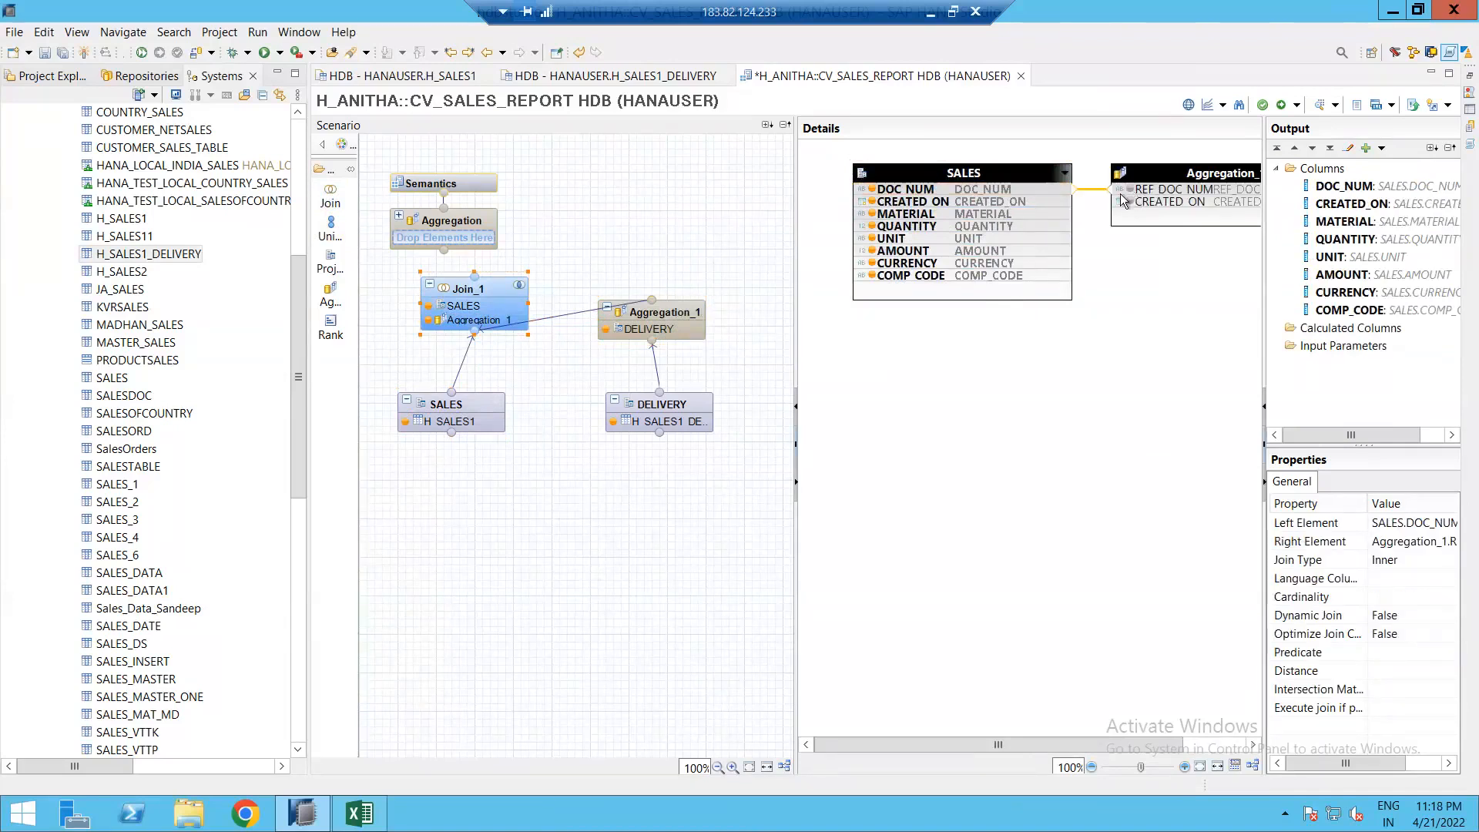
left_click(1398, 564)
left_click(1448, 560)
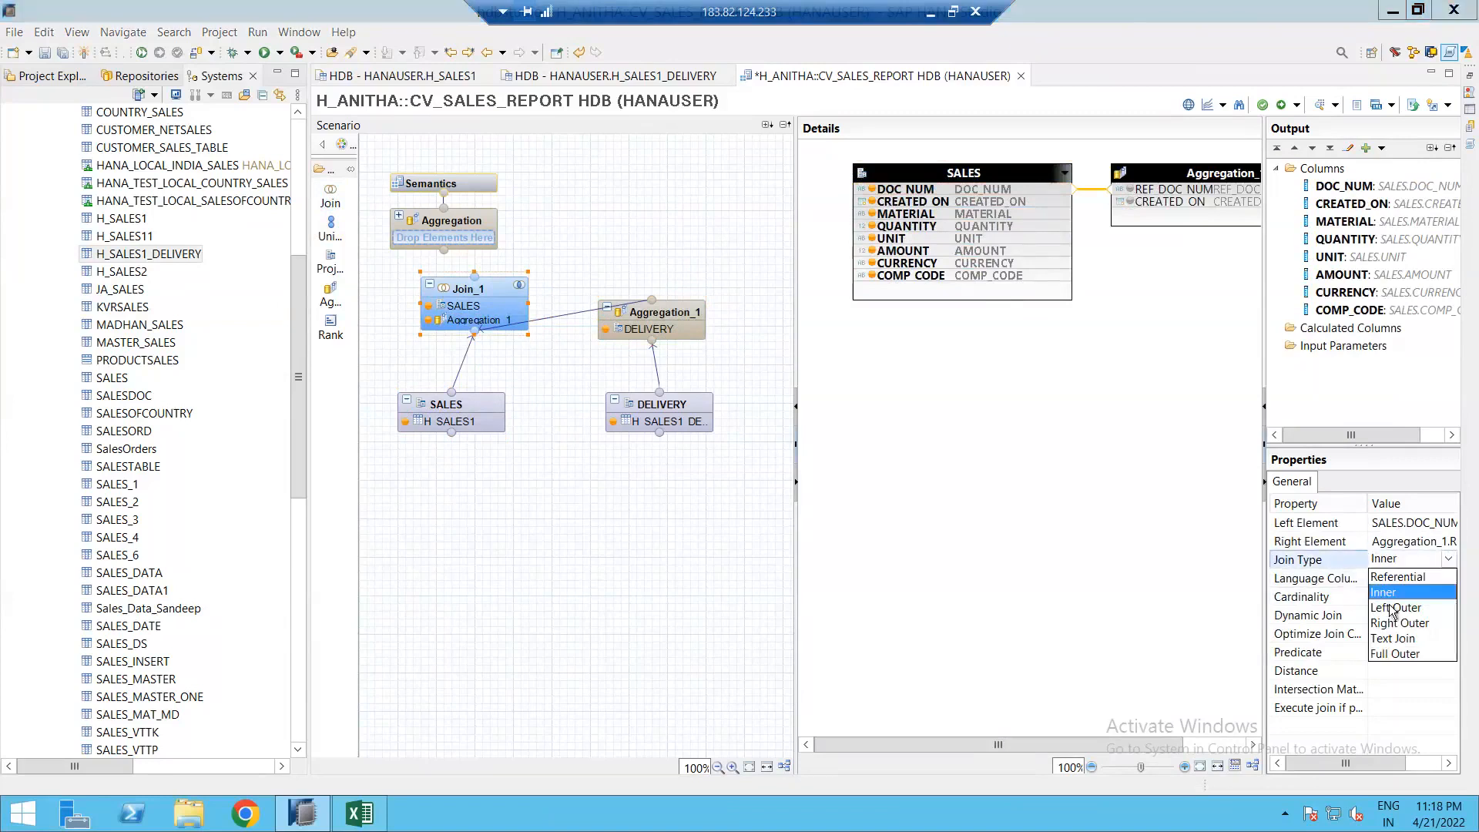
left_click(1395, 608)
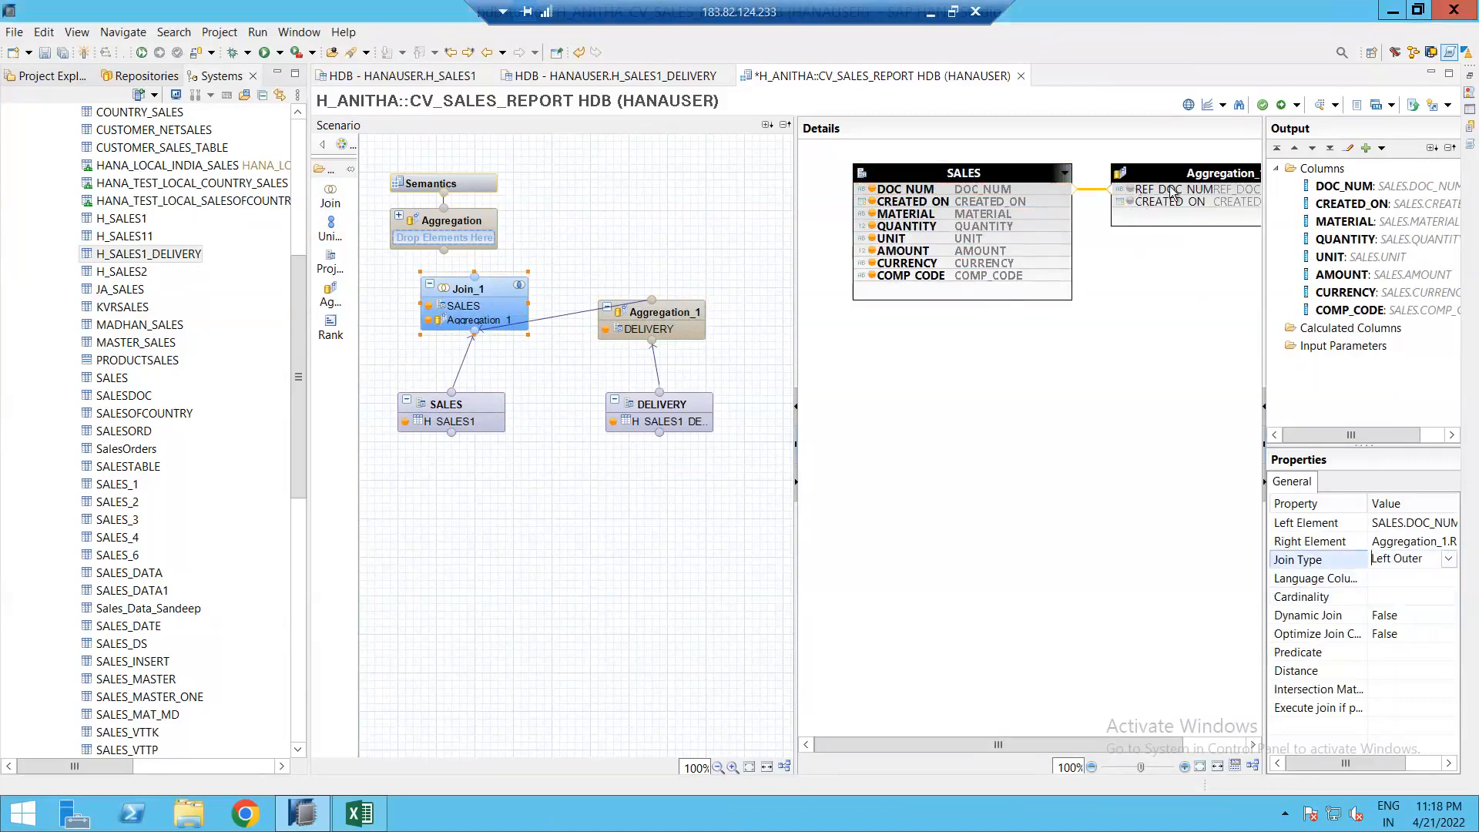
left_click(1130, 203)
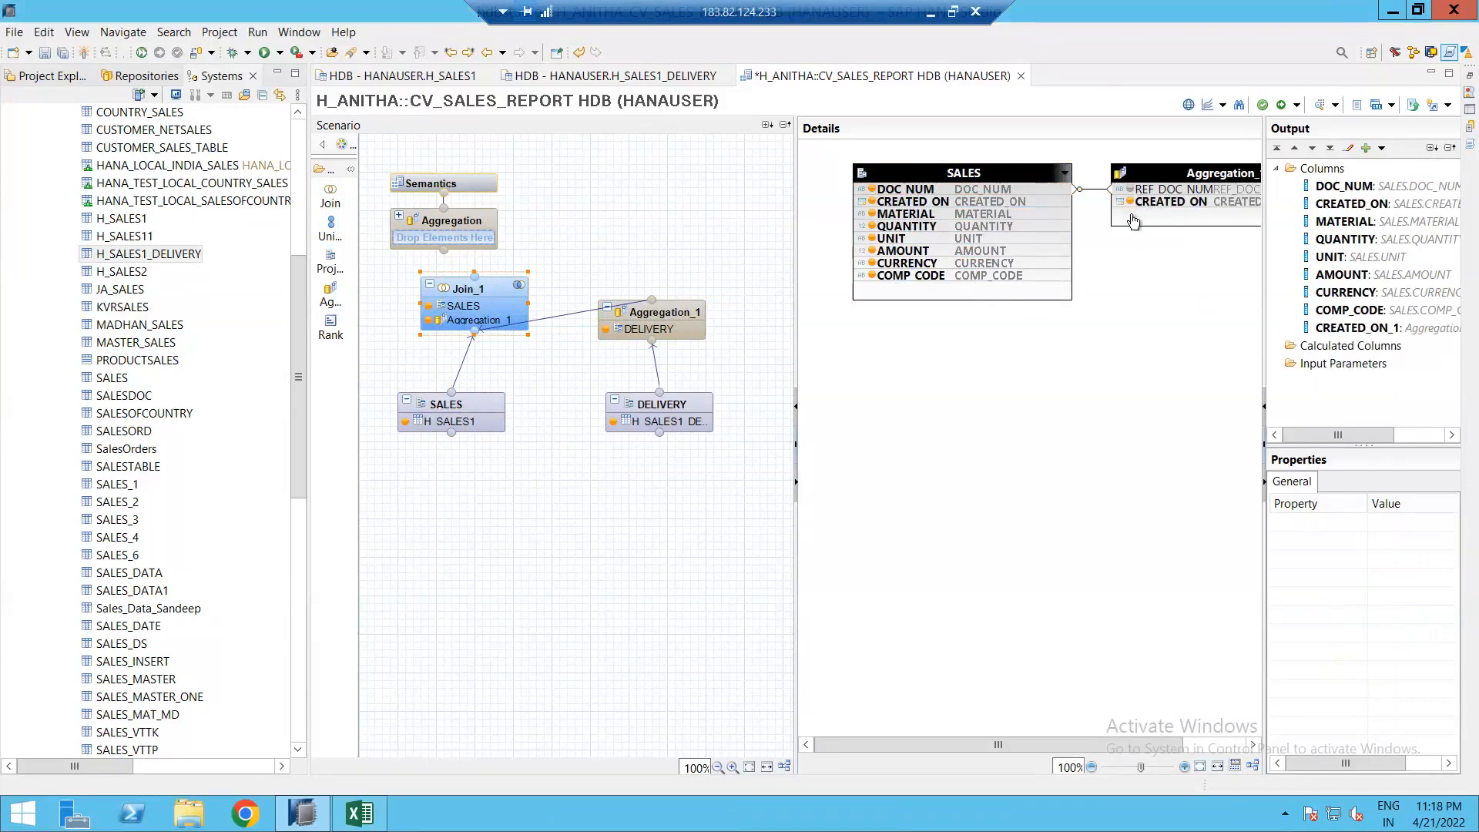
left_click(466, 289)
left_click(546, 267)
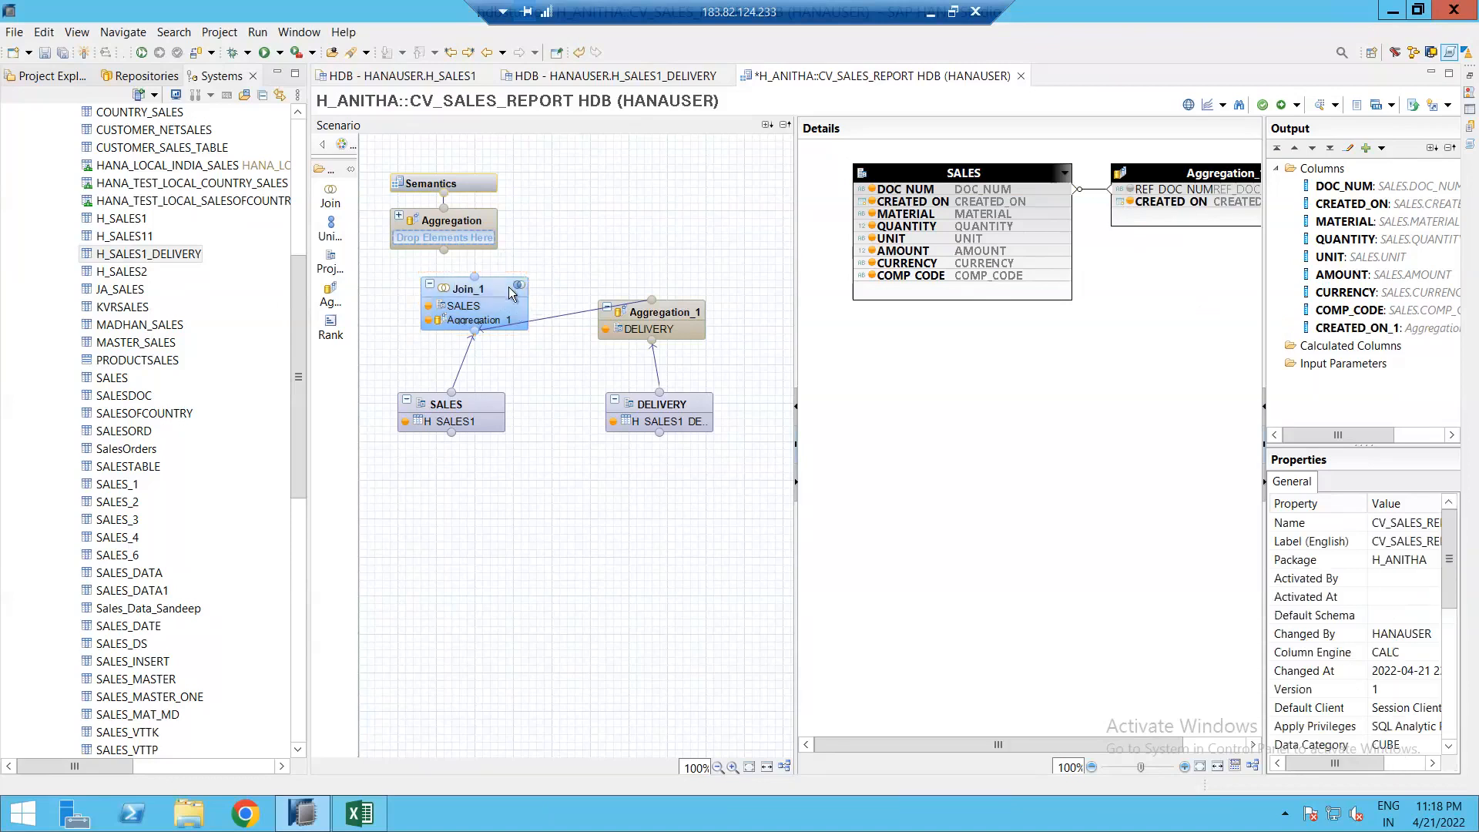
Step: Connect Join_1 into the top Aggregation, add all its columns to the output, and auto-assign semantics
left_click_drag(543, 286, 471, 236)
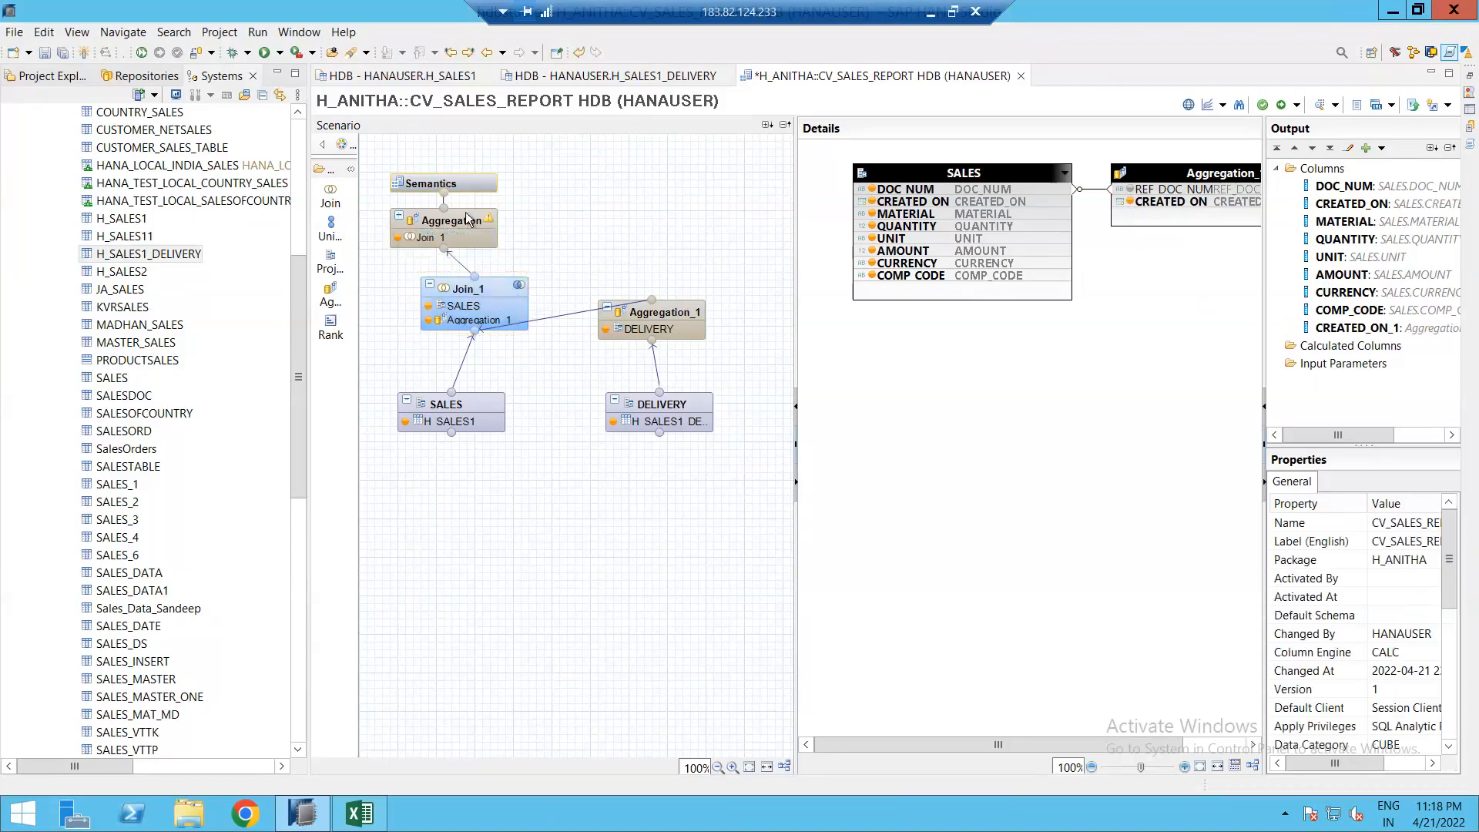
right_click(898, 179)
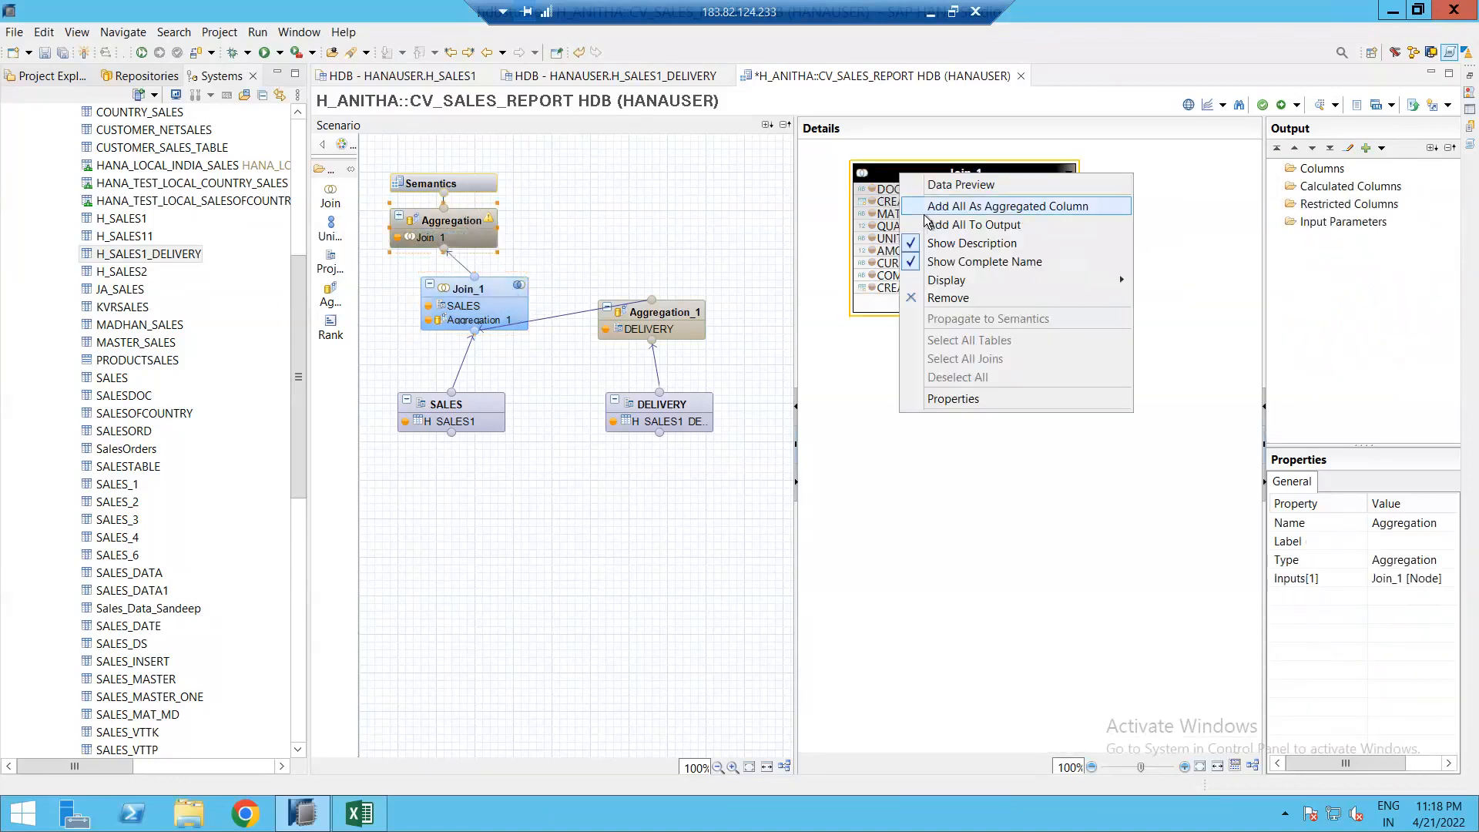
left_click(936, 223)
left_click(493, 183)
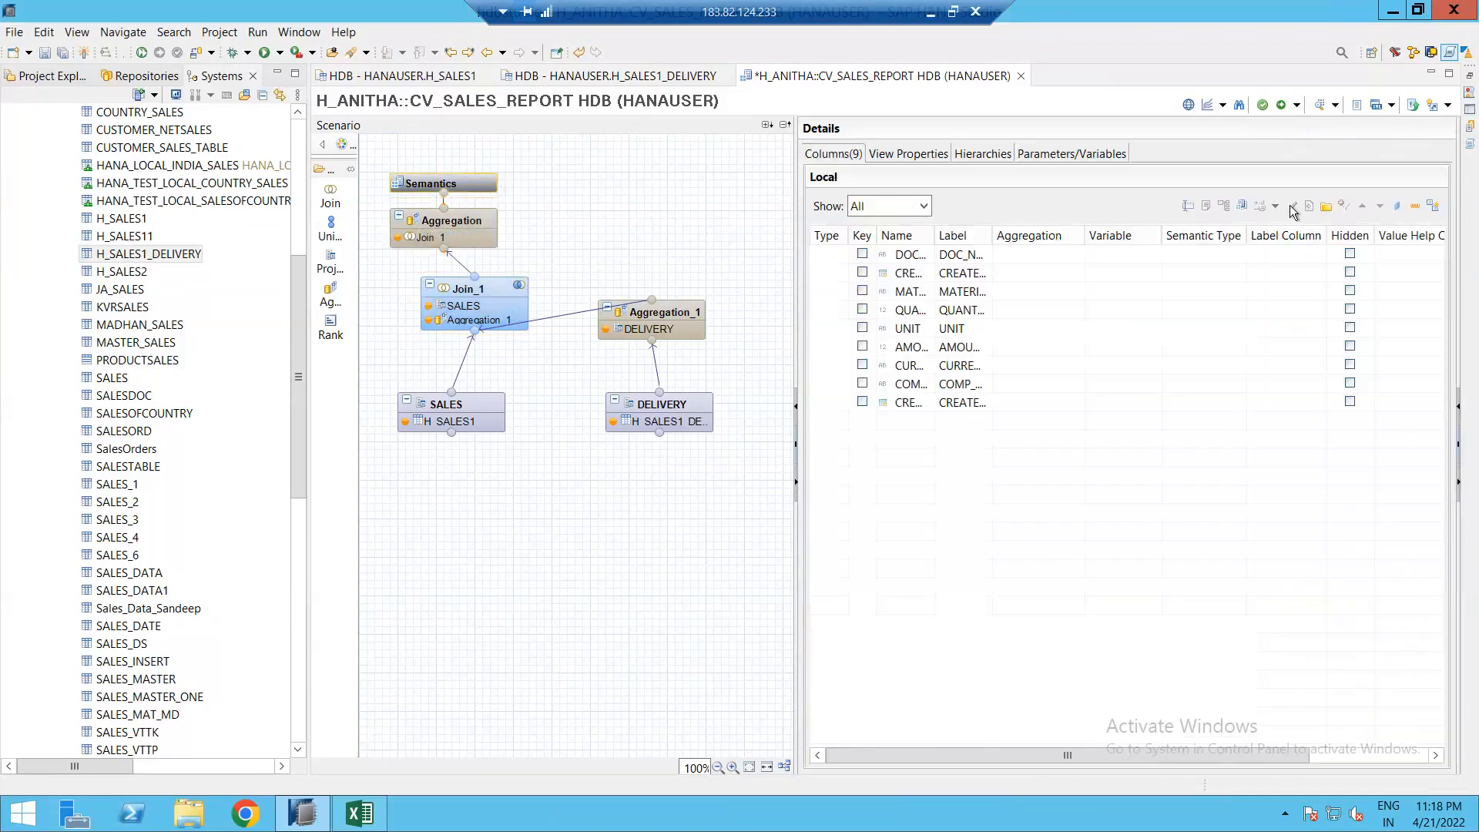
left_click(1431, 207)
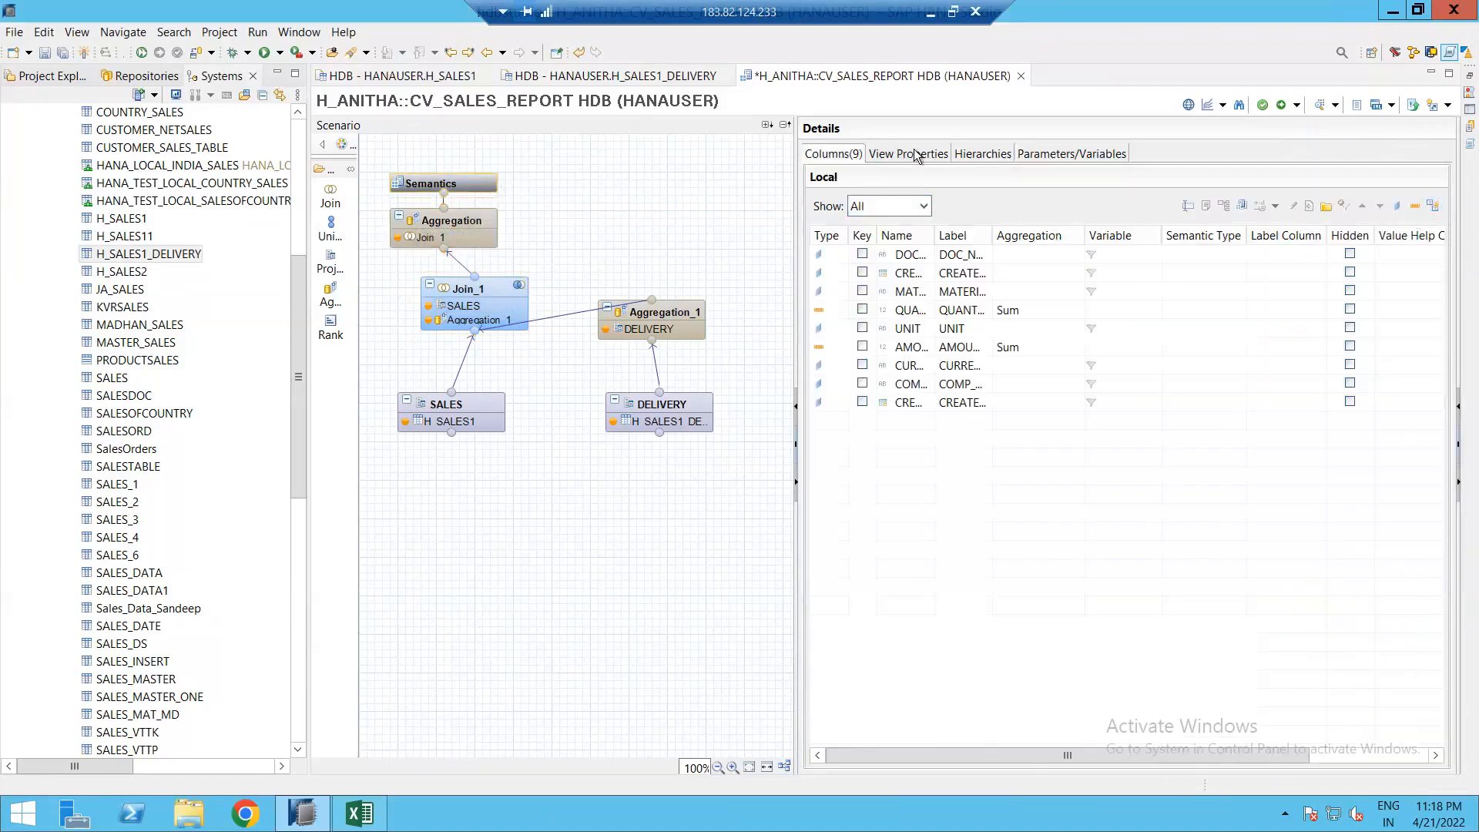
Step: Clear Apply Privileges in the view properties, then save, activate and preview CV_SALES_REPORT
left_click(915, 154)
left_click(976, 448)
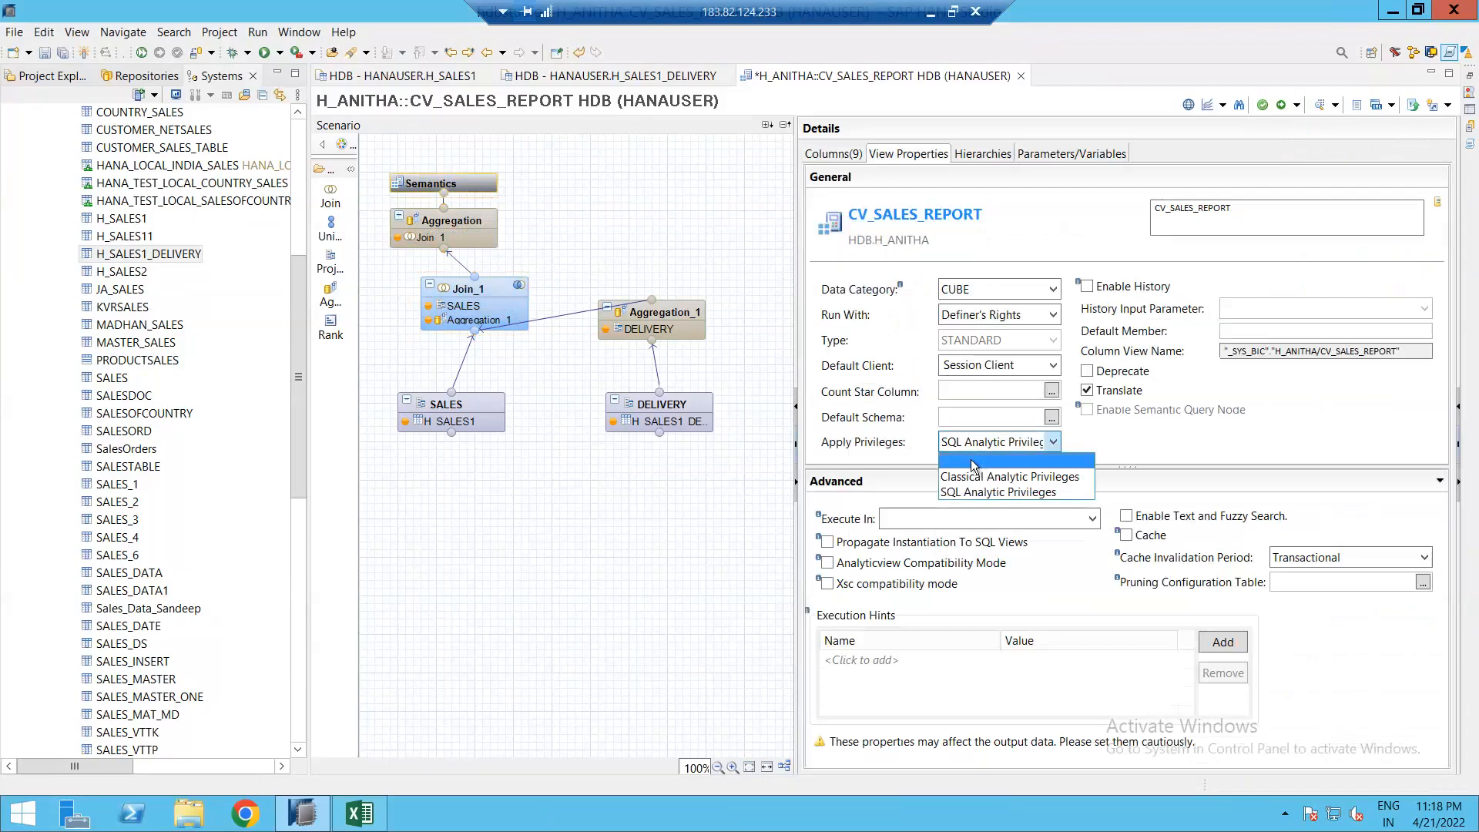
left_click(972, 462)
left_click(1280, 104)
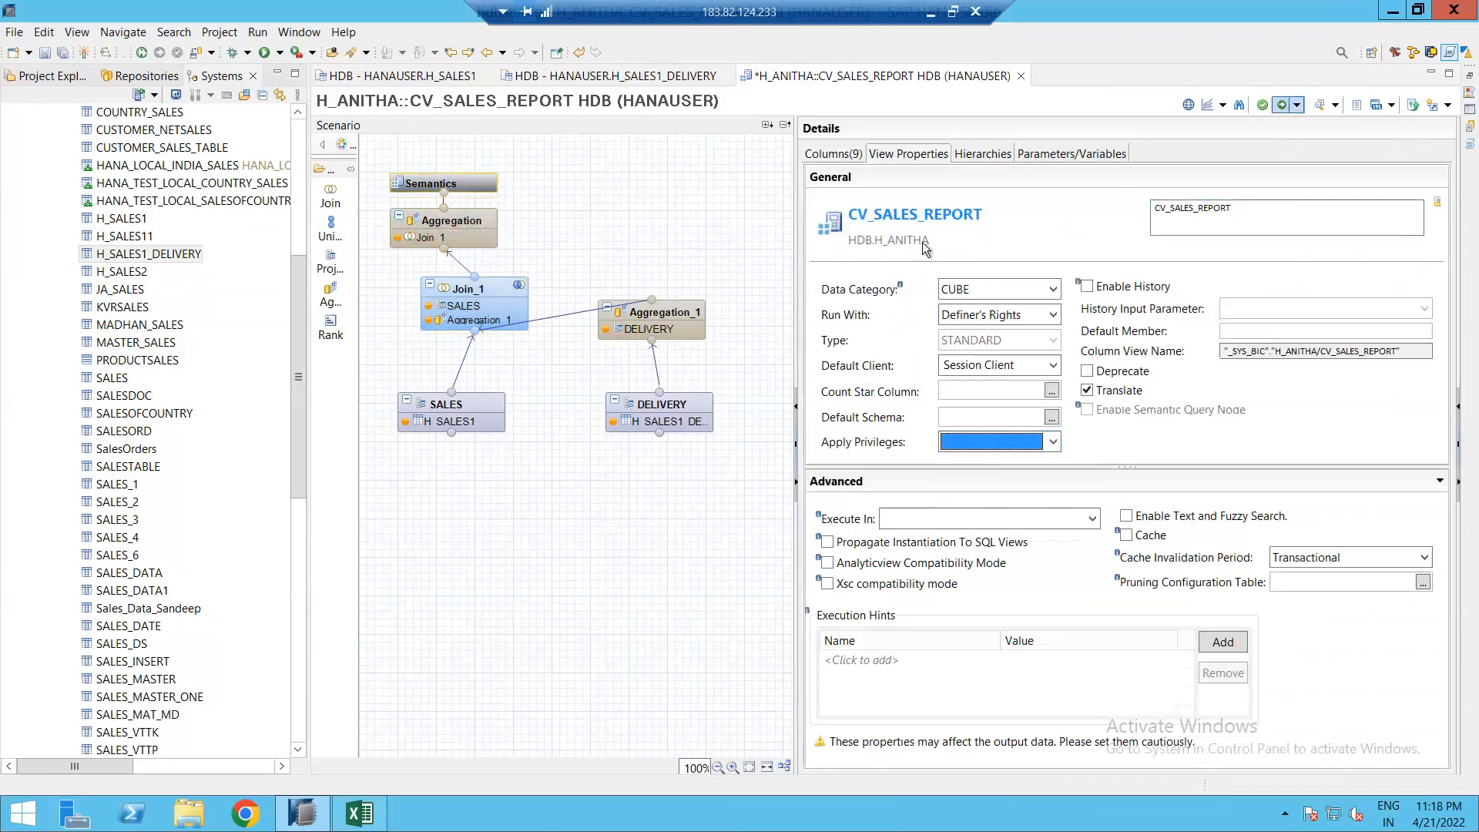
left_click(1319, 105)
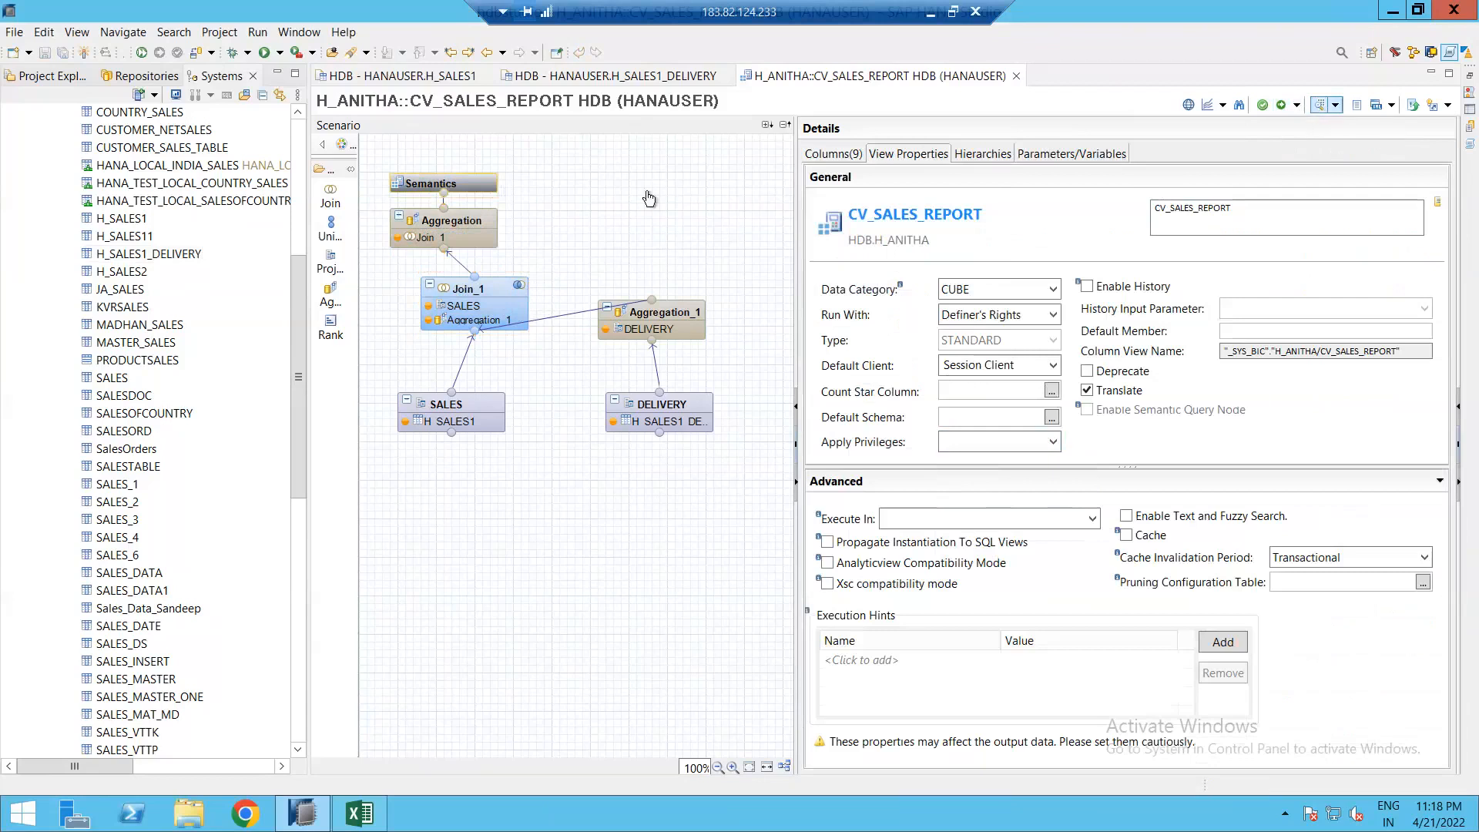
Step: Sort the raw preview by DOC_NUM and compare it with H_SALES1, then inspect Aggregation_1's REF_DOC_NUM and CREATED_ON columns
left_click(522, 104)
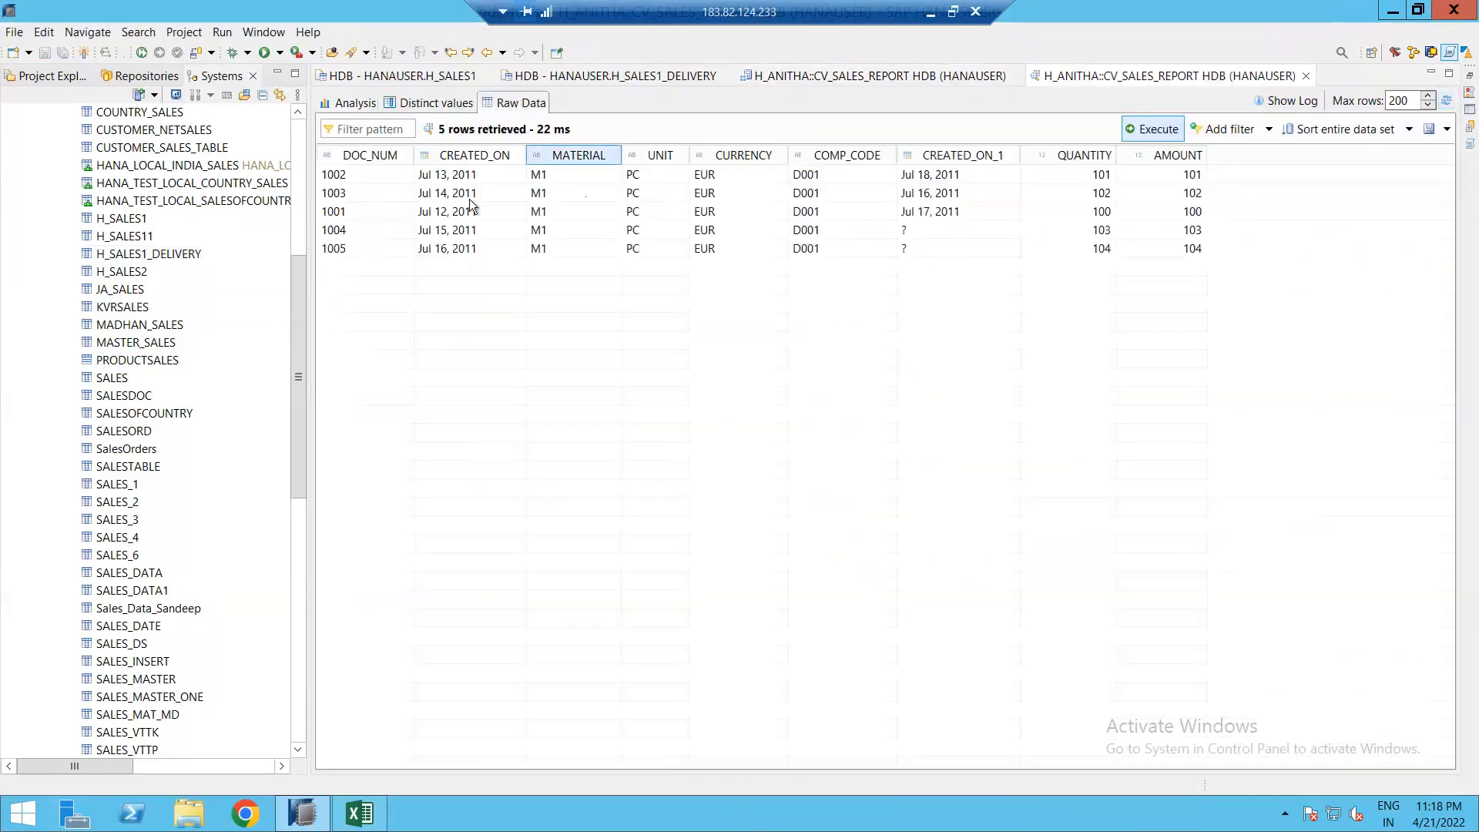
left_click(362, 156)
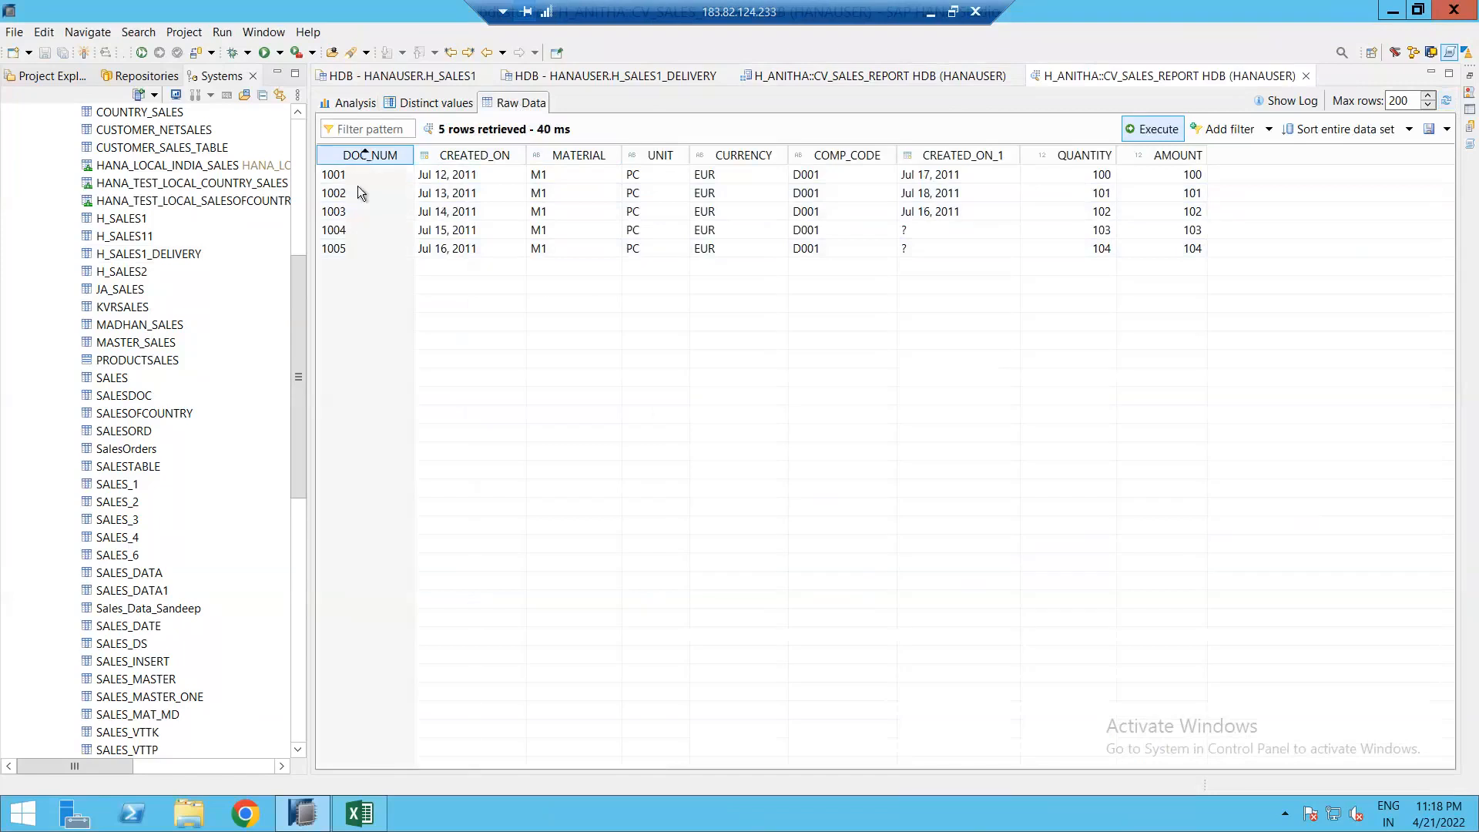
left_click(412, 77)
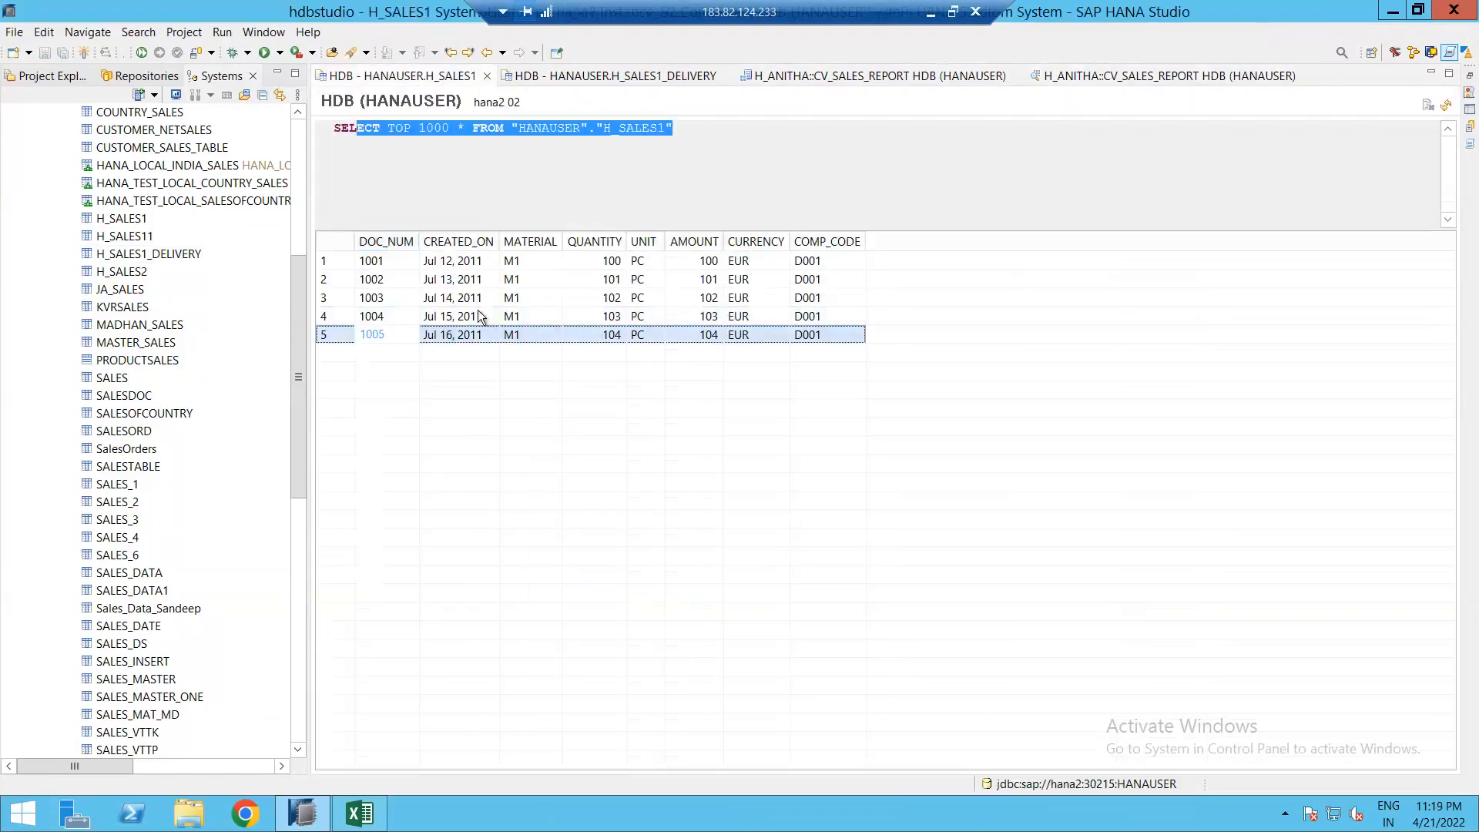
left_click(1155, 76)
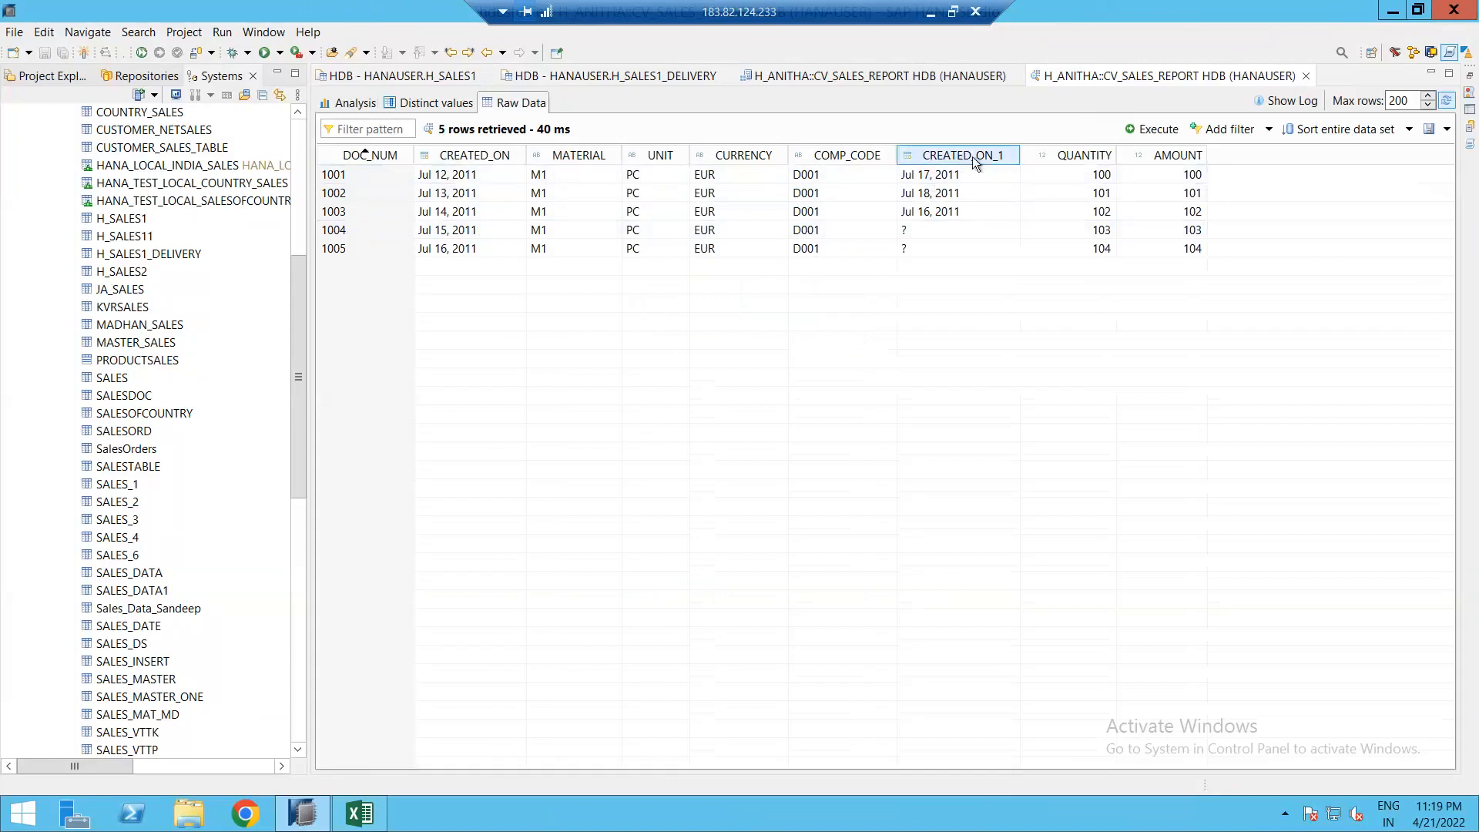
left_click(738, 75)
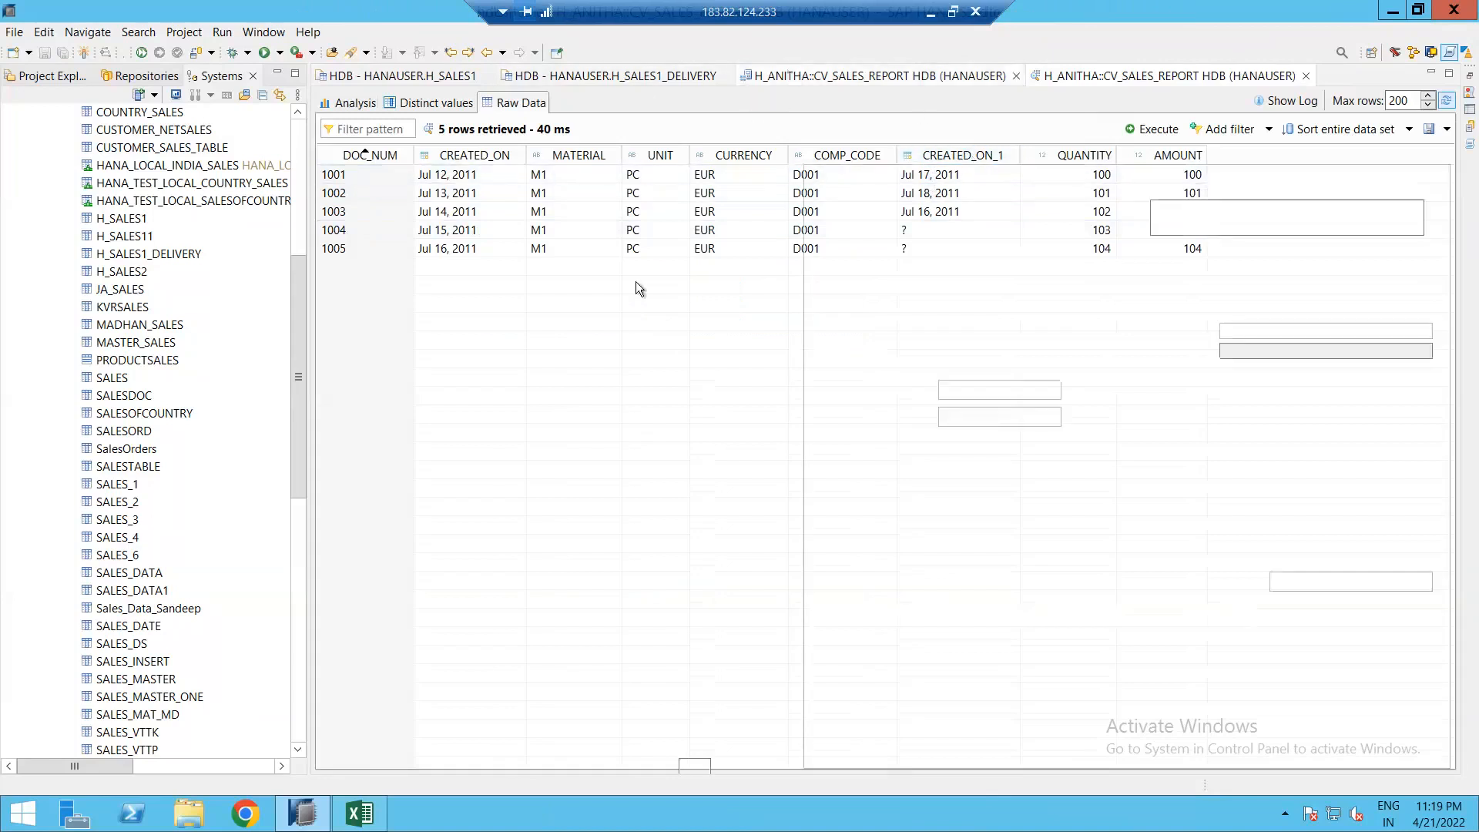
left_click(660, 316)
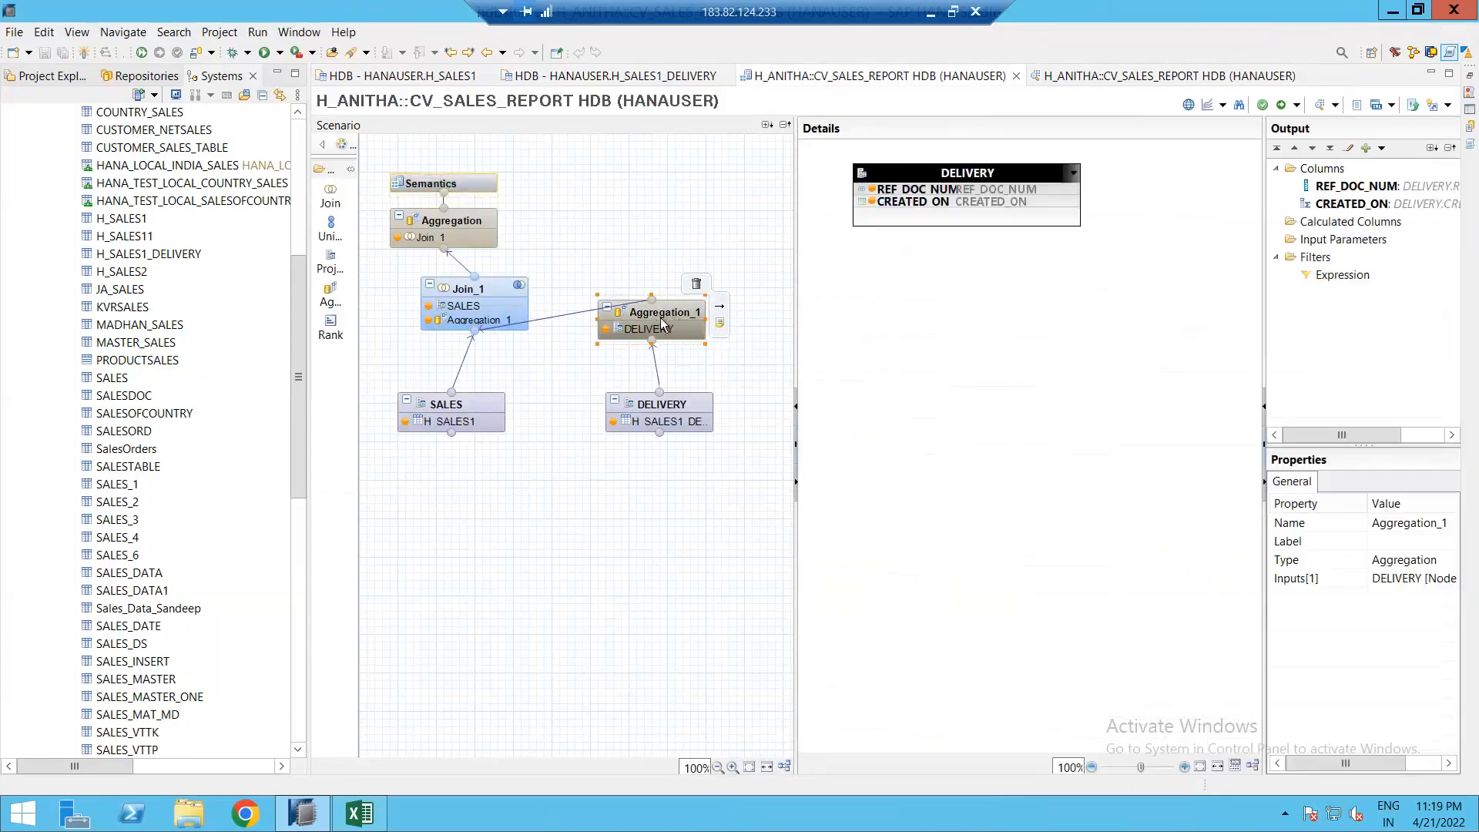
Step: Rename the DELIVERY projection's CREATED_ON column to DELIVERY_DATE
left_click(670, 408)
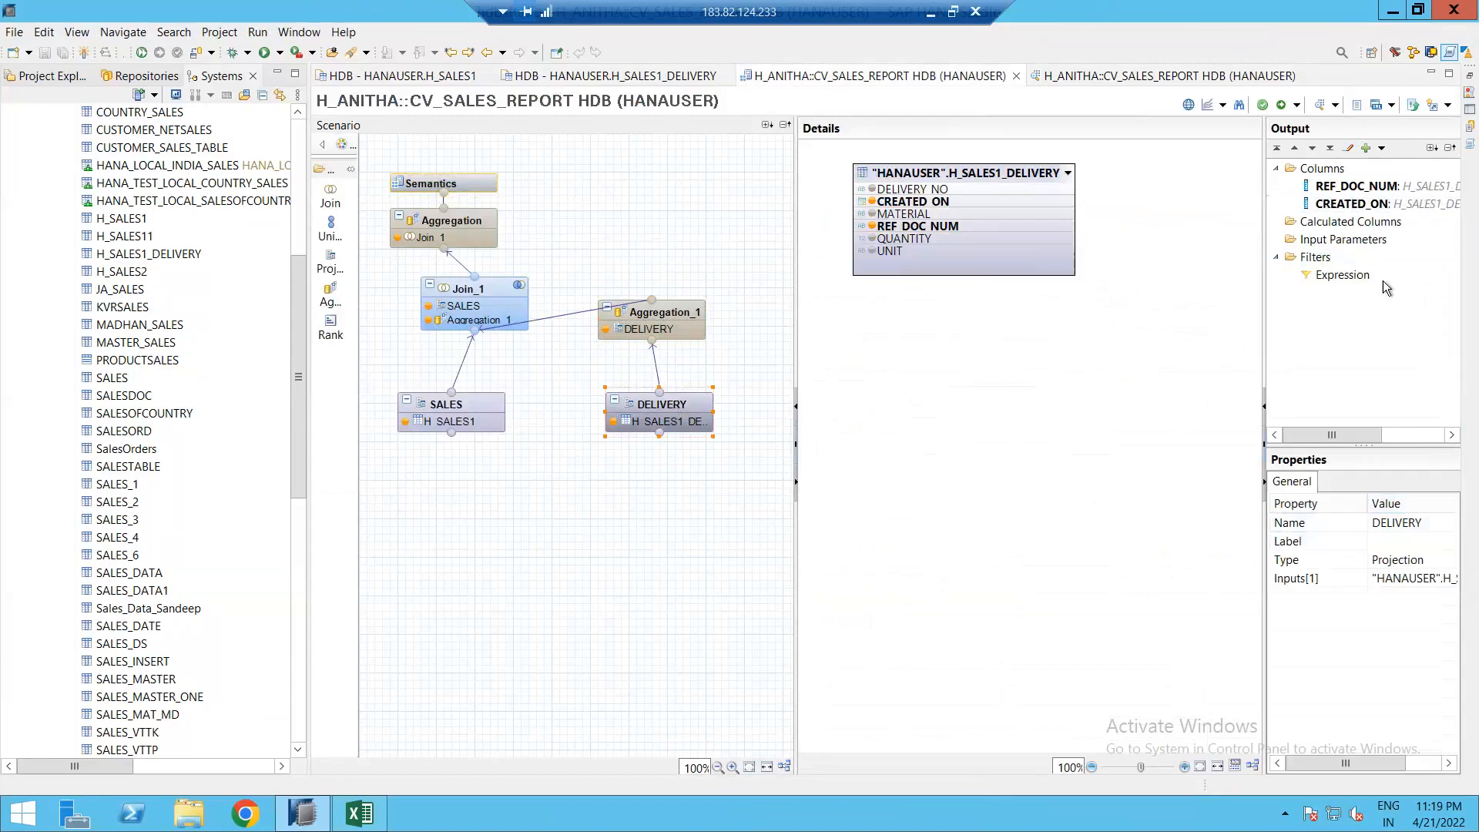
left_click(1359, 203)
left_click(1408, 521)
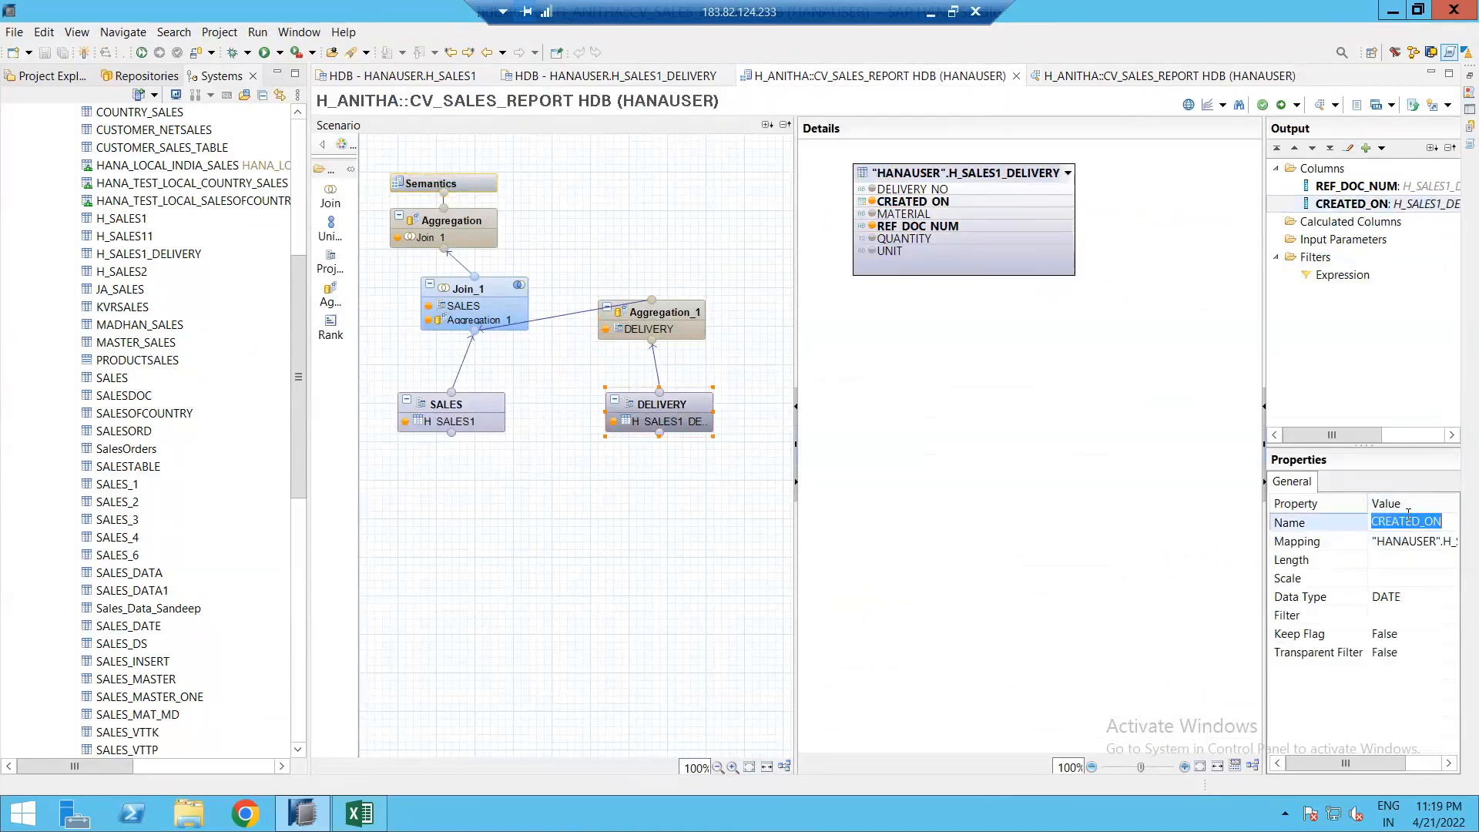
type("del")
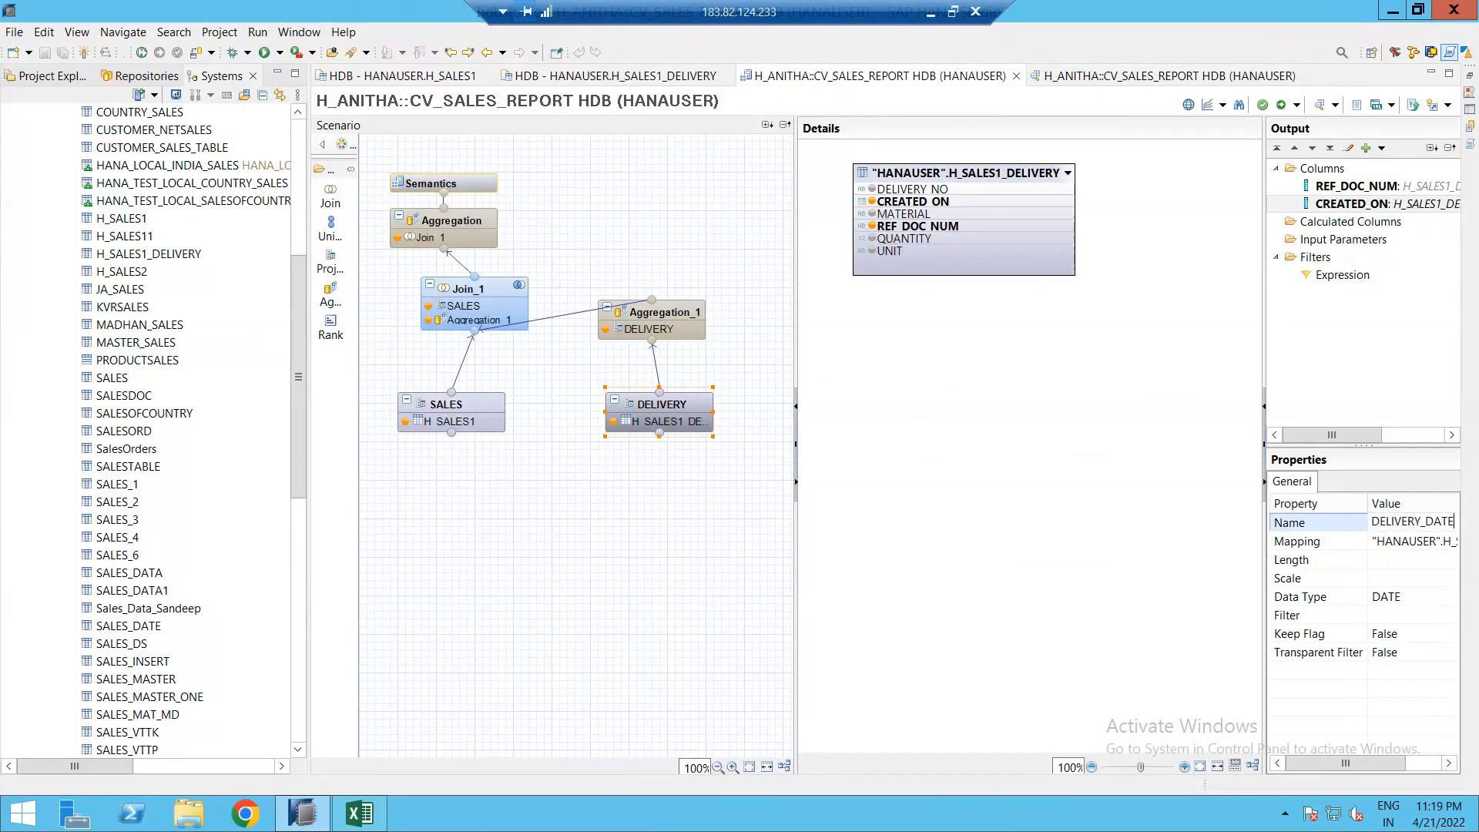
key("ctrl+a")
key("ctrl+c")
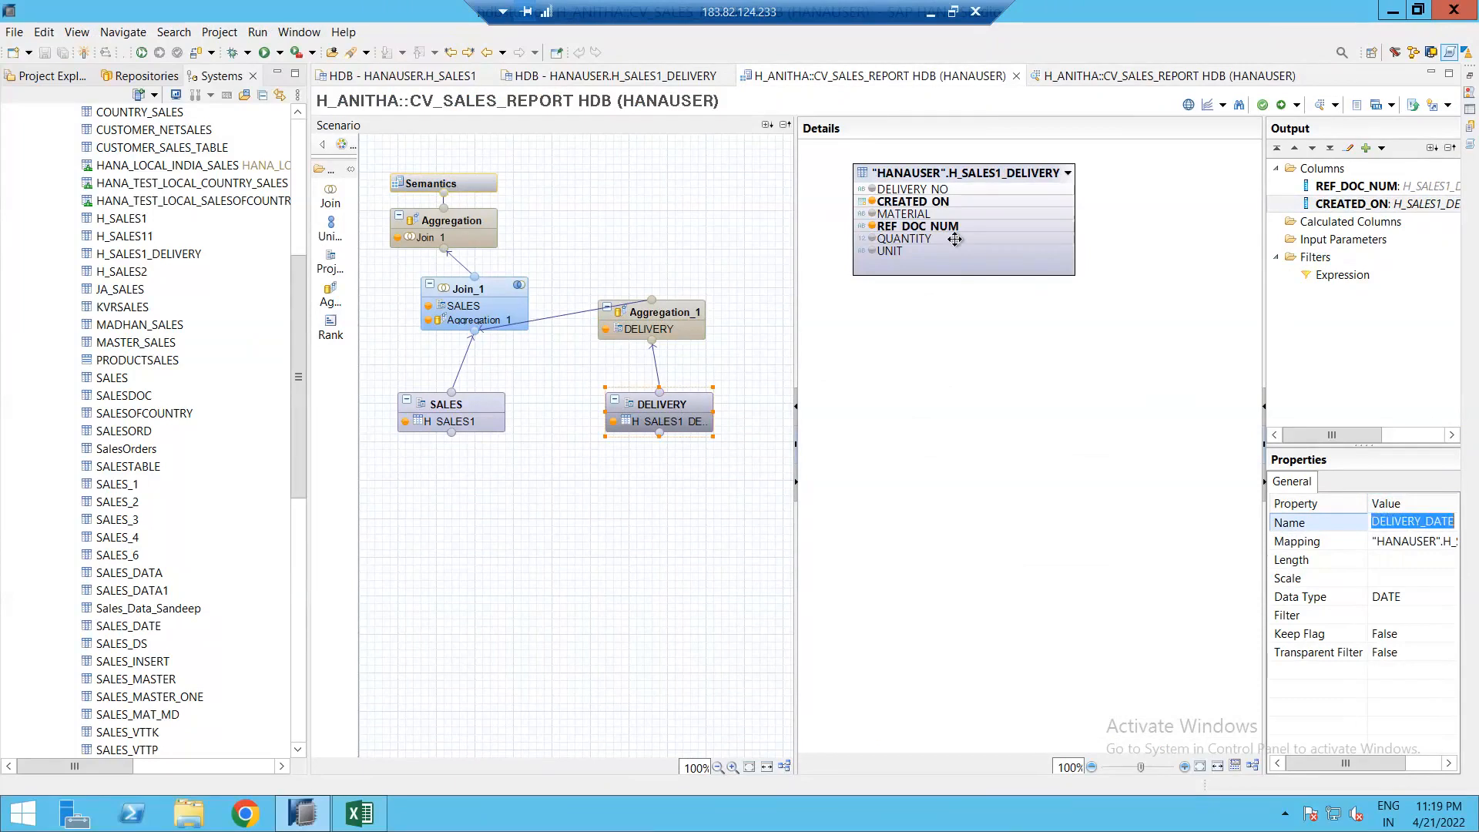
left_click(674, 410)
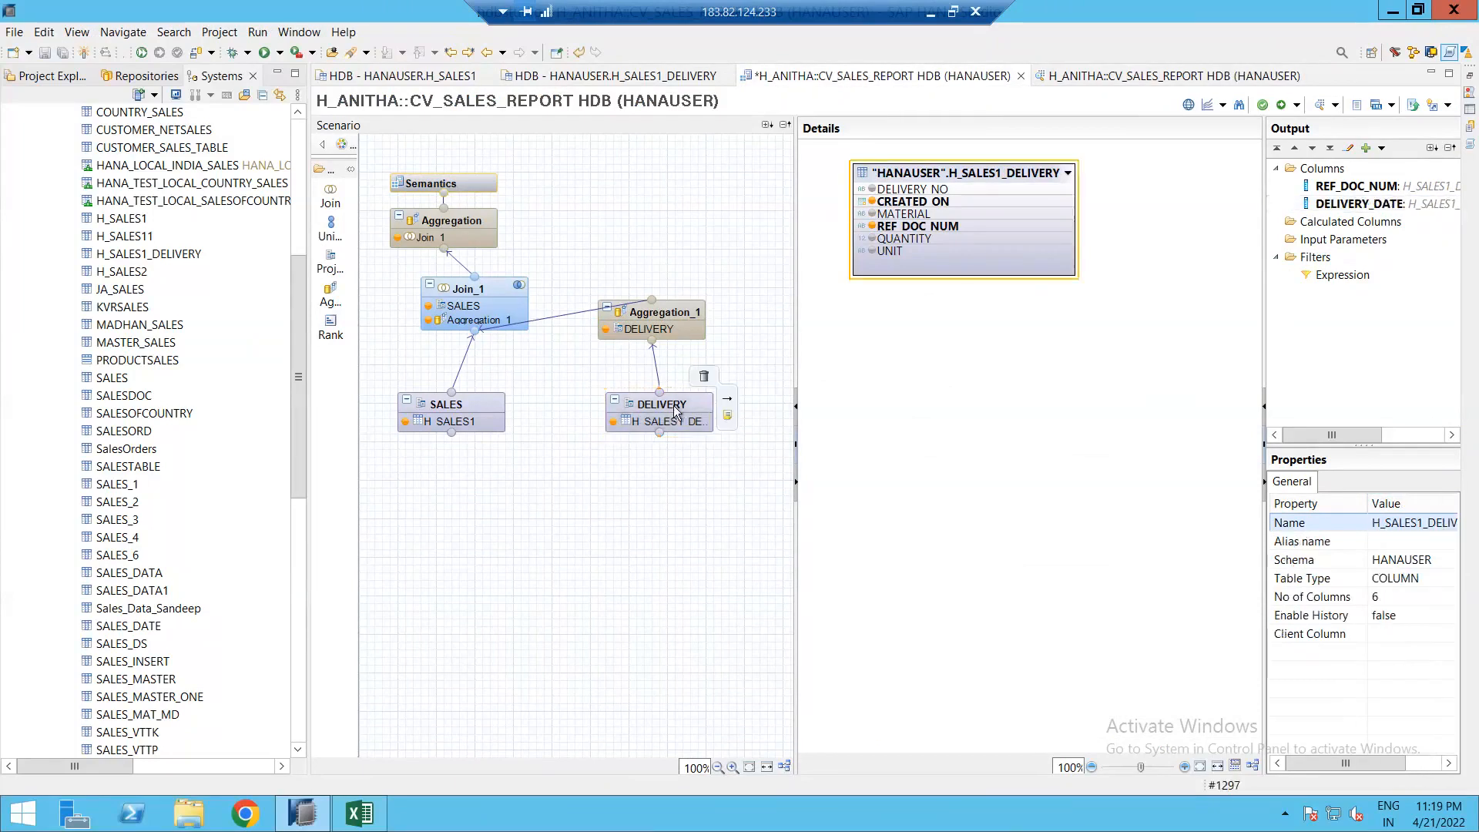
Step: Rename Aggregation_1's CREATED_ON column to DELIVERY_DATE
left_click(679, 317)
mouse_move(690, 295)
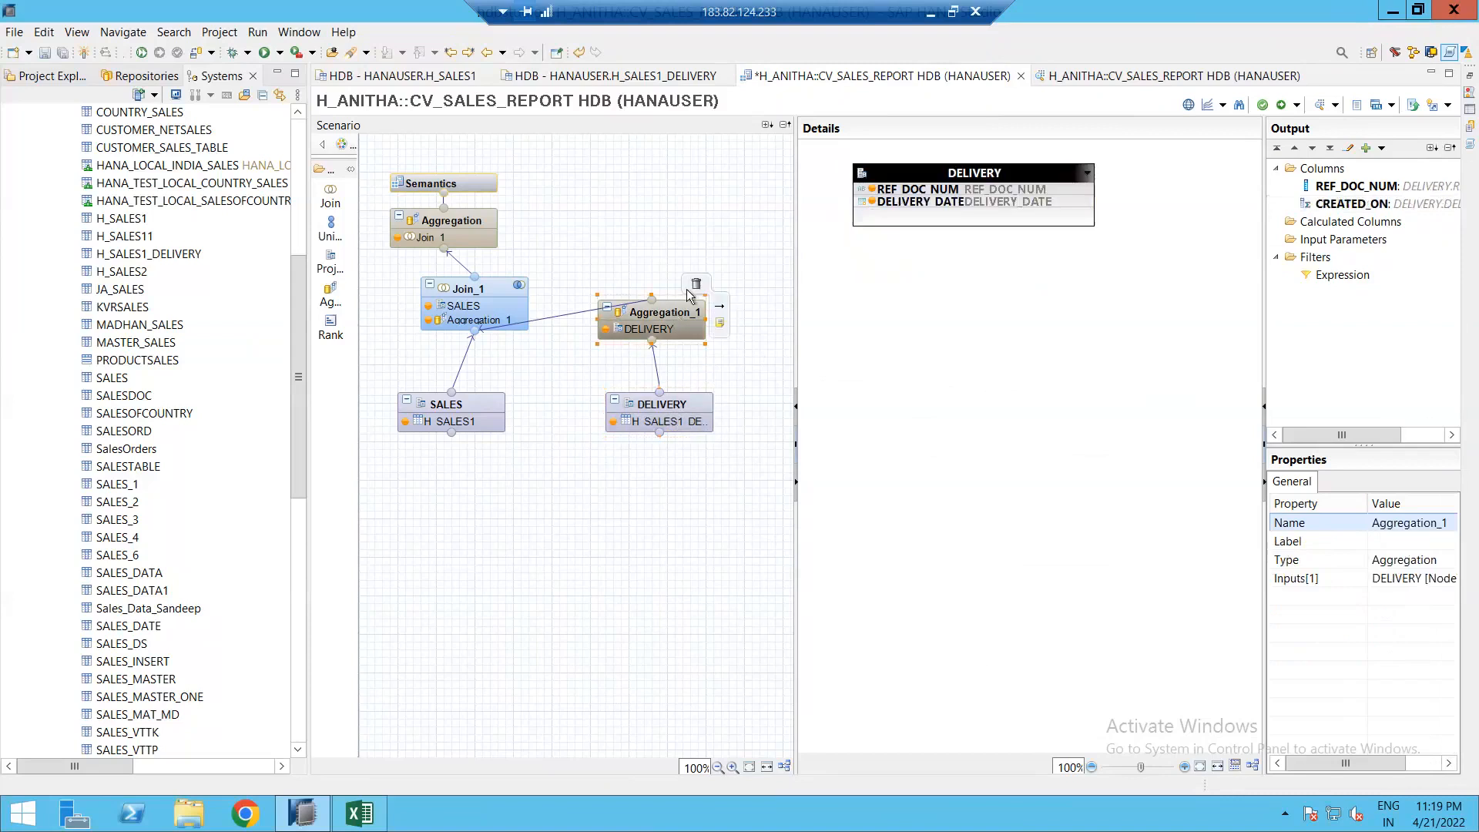
left_click(1357, 205)
left_click(1415, 523)
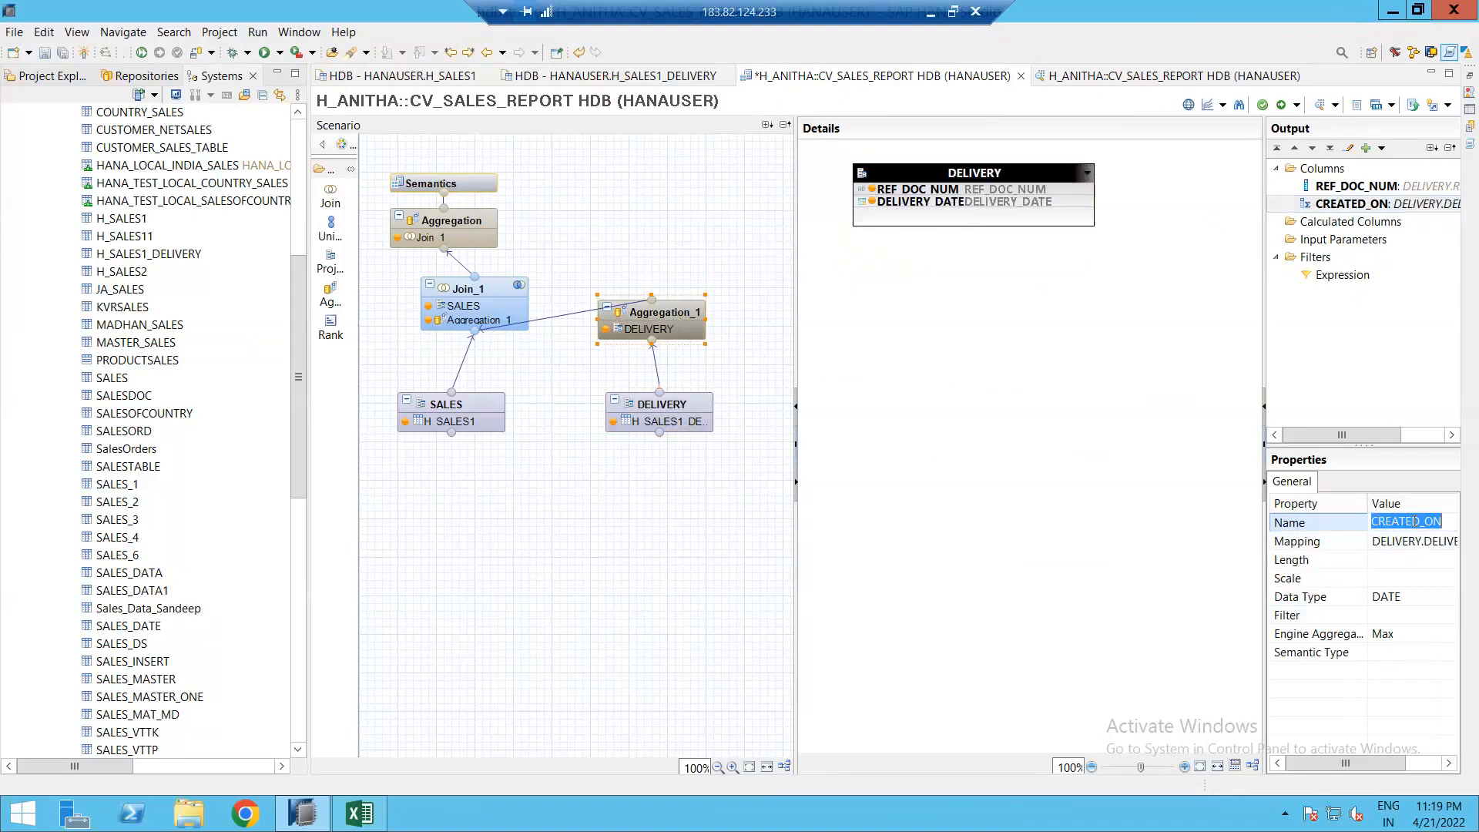
key("ctrl+v")
key("Return")
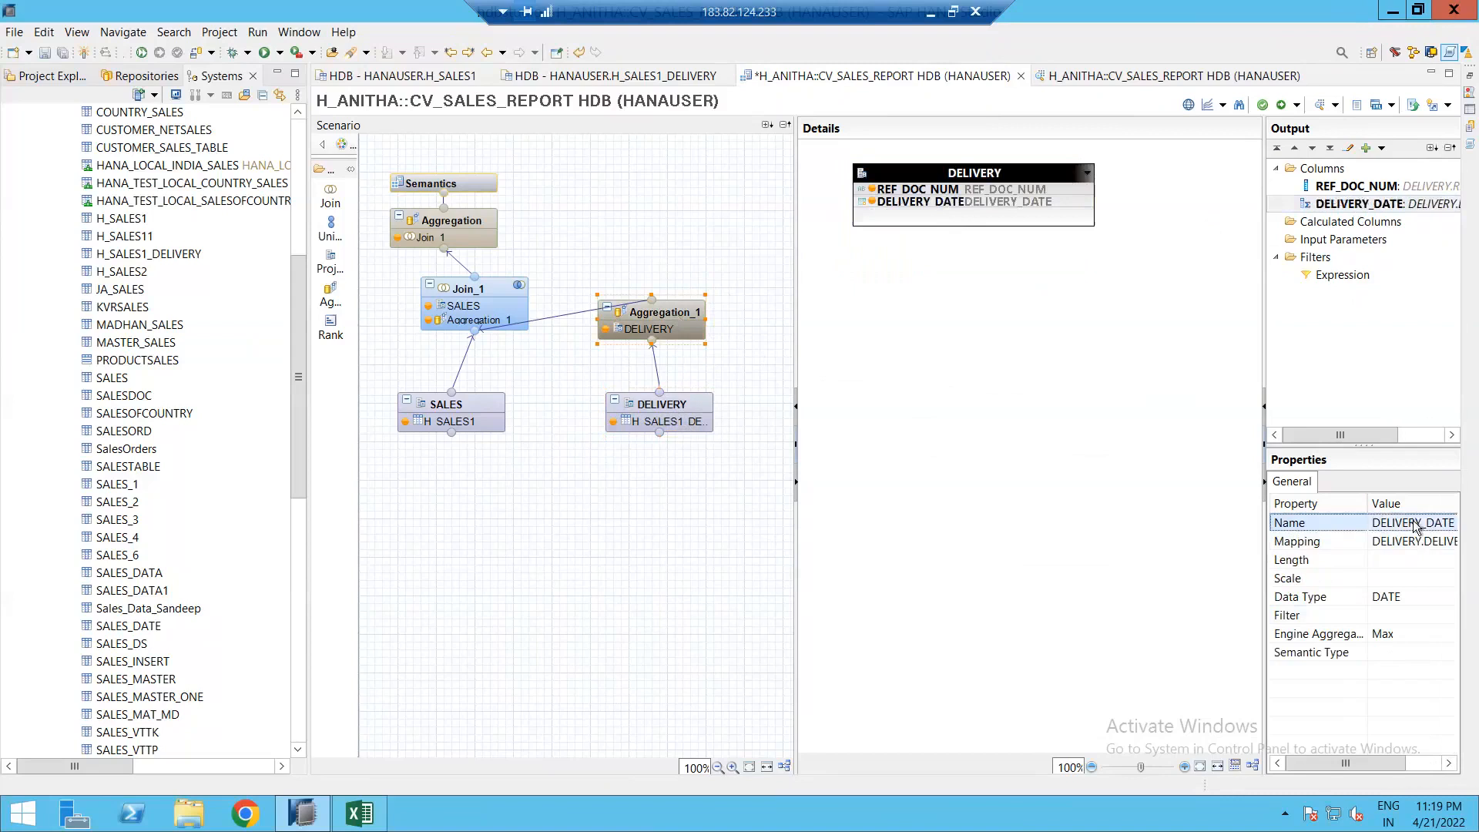
Step: Rename the top Aggregation node's CREATED_ON_1 column to DELIVERY_DATE
left_click(453, 223)
left_click(1344, 328)
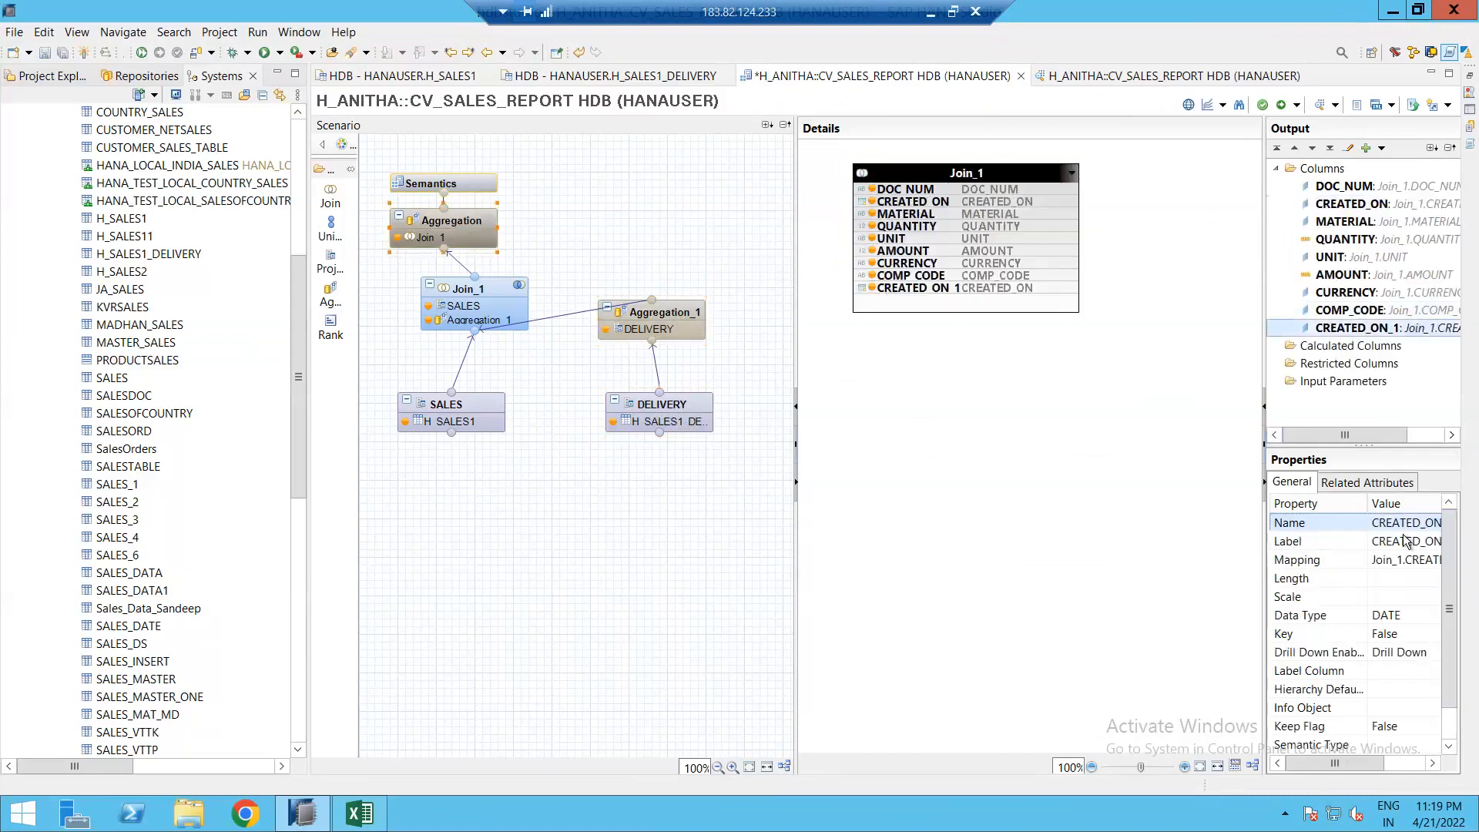
left_click(1404, 523)
key("ctrl+v")
key("Return")
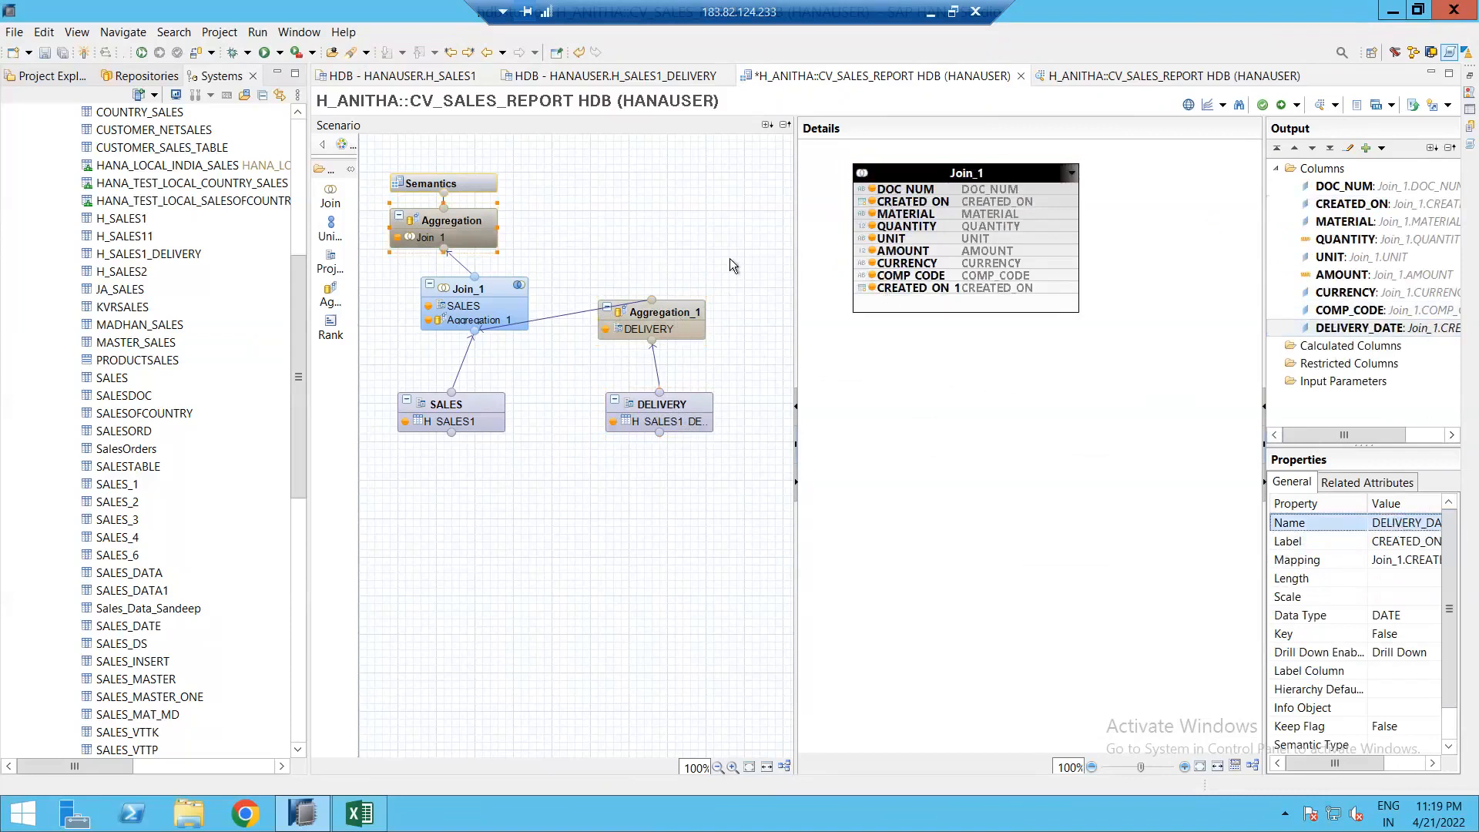
left_click(462, 220)
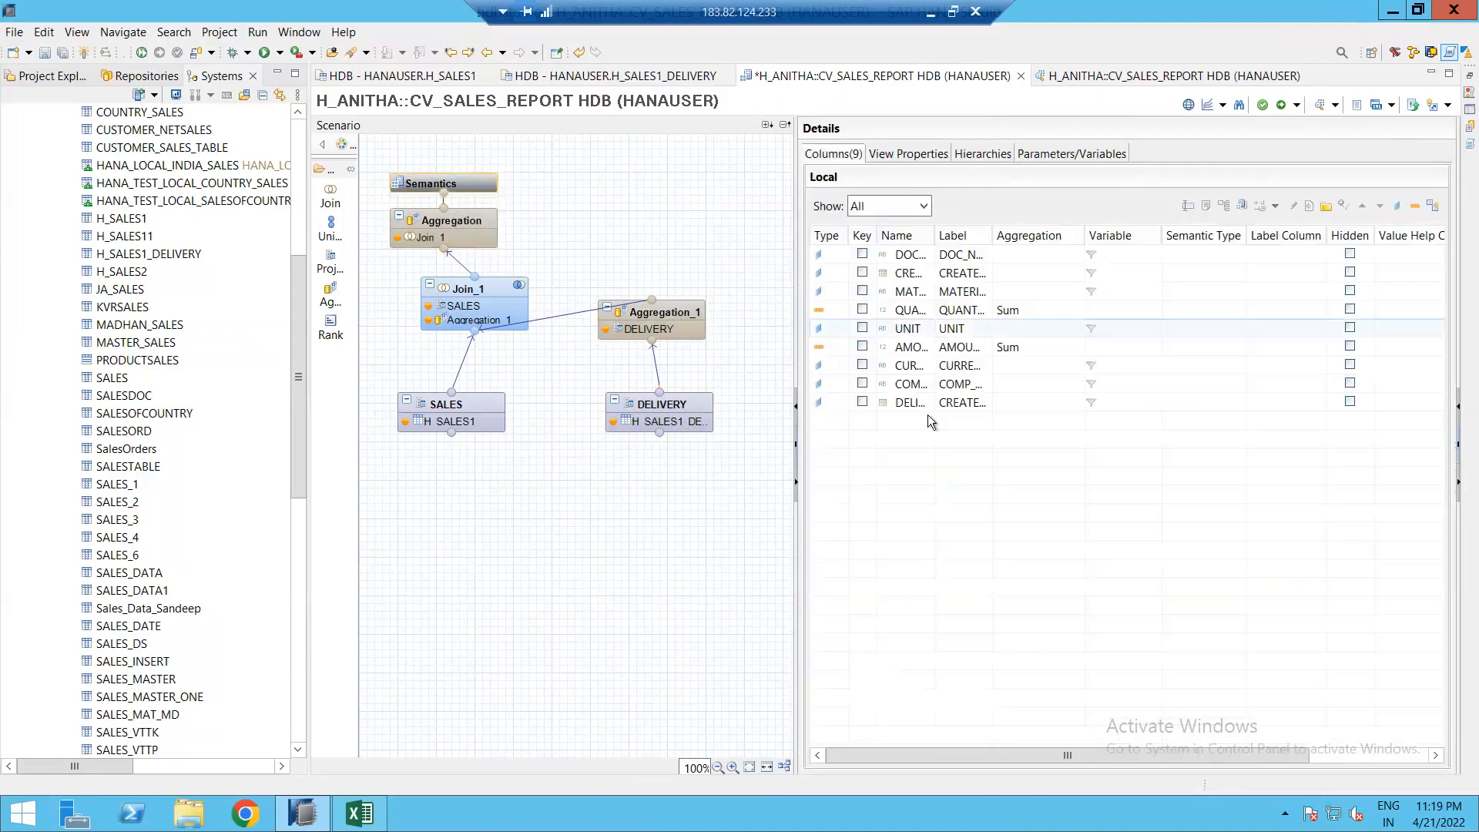
Step: Auto-layout the diagram, activate CV_SALES_REPORT, and view its raw data with the DELIVERY_DATE column
left_click(462, 215)
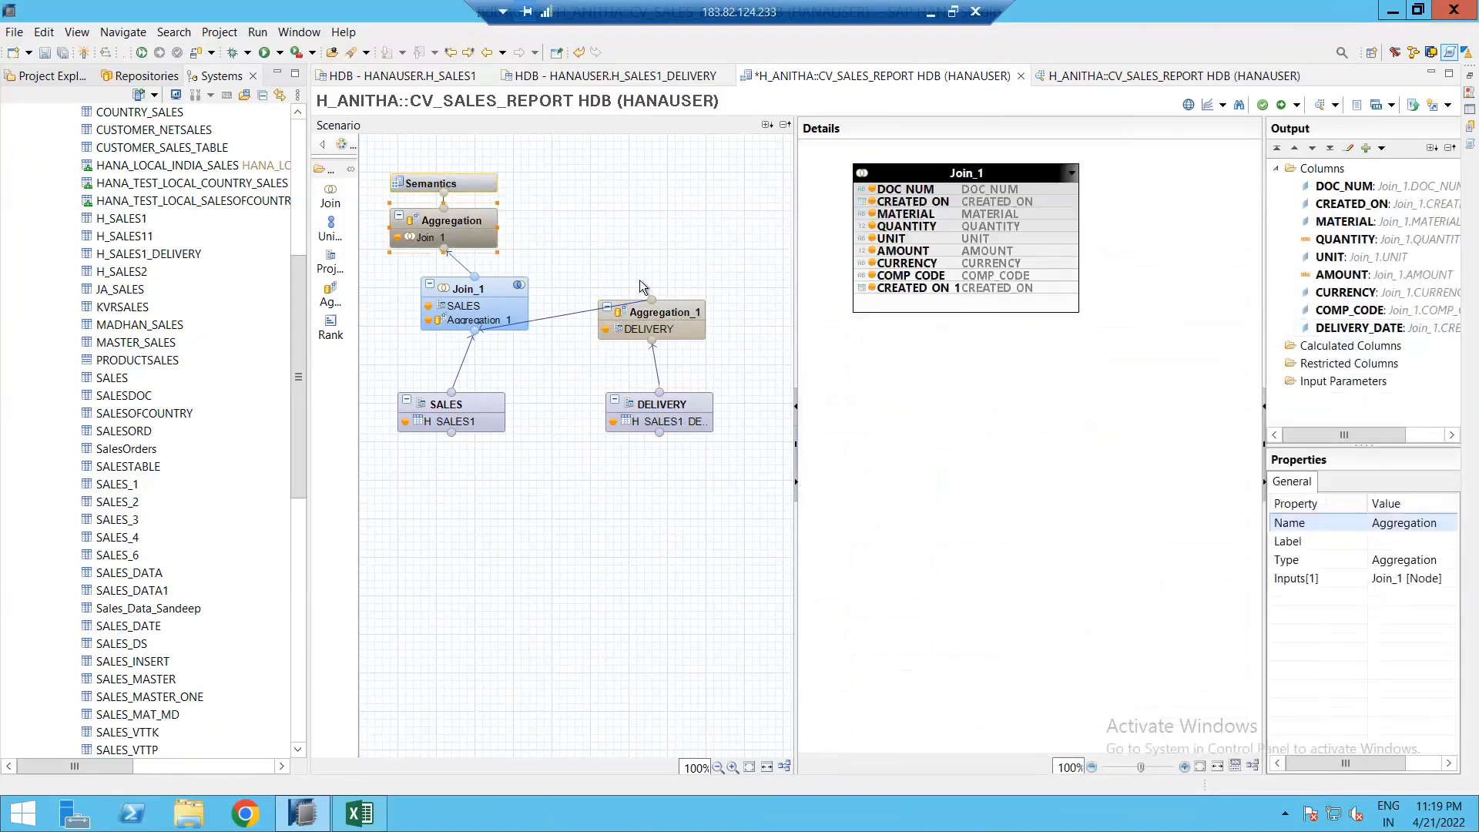
left_click(784, 766)
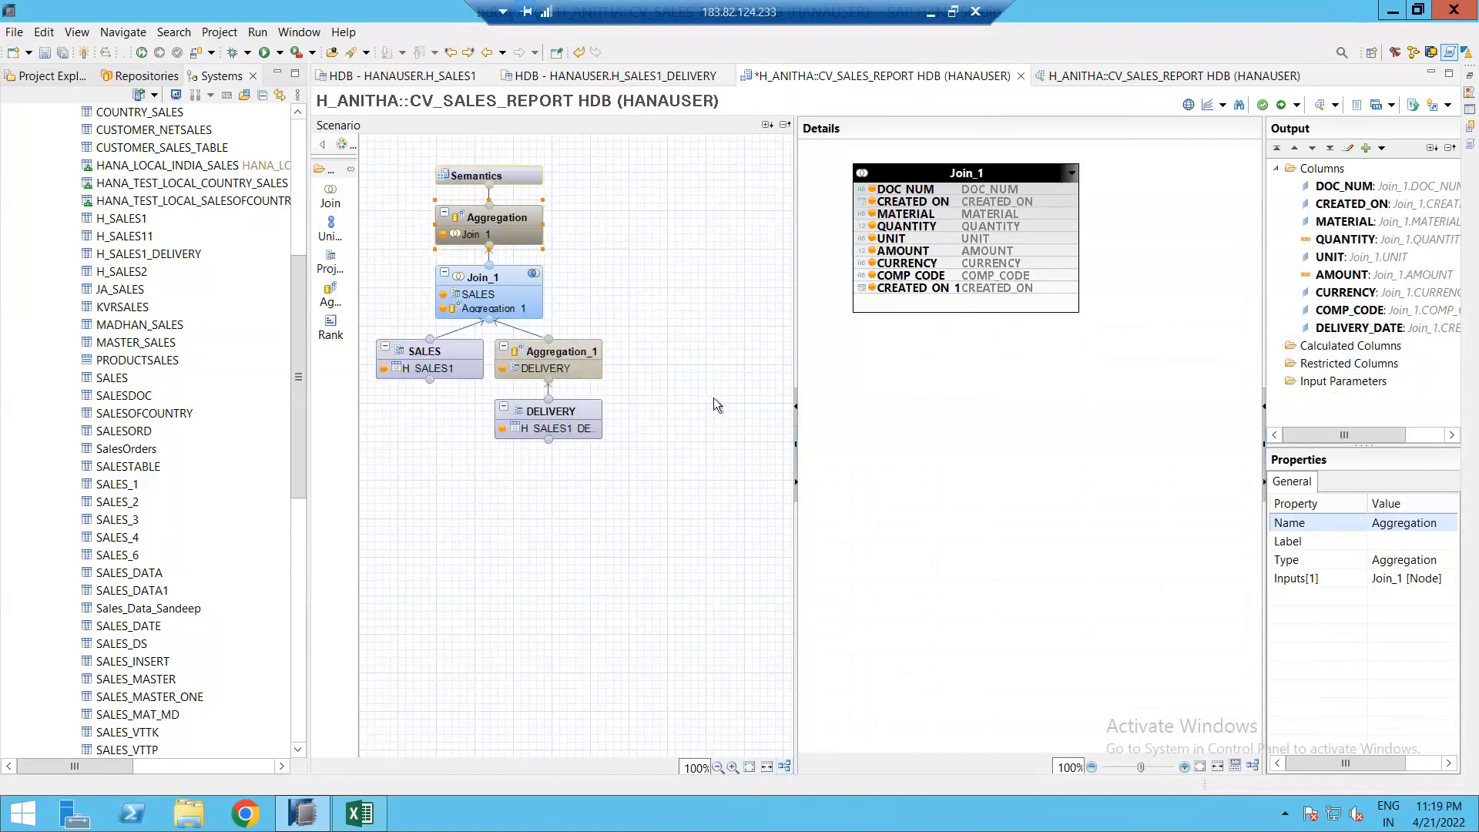
left_click(1290, 109)
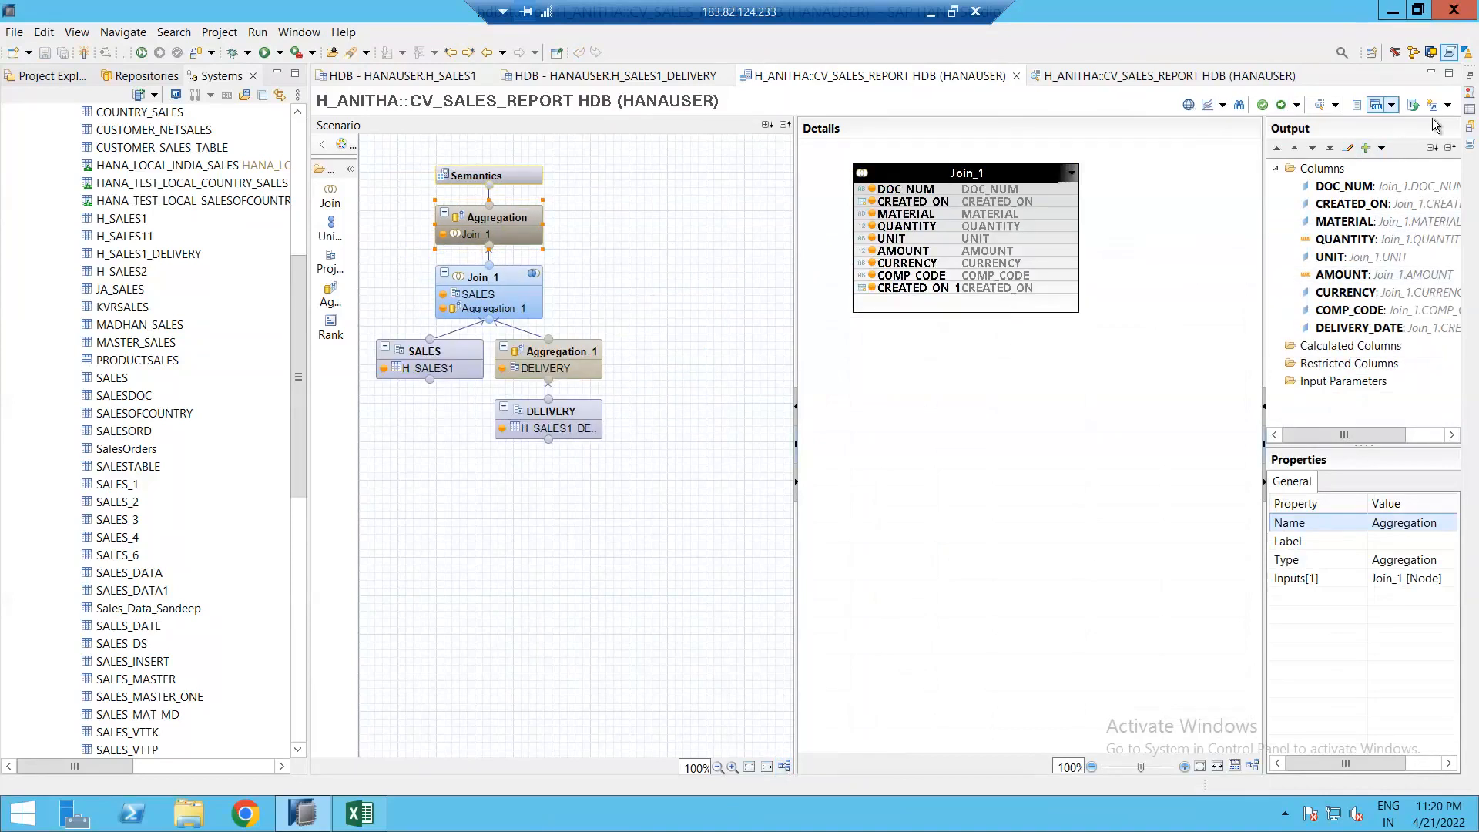
left_click(1318, 105)
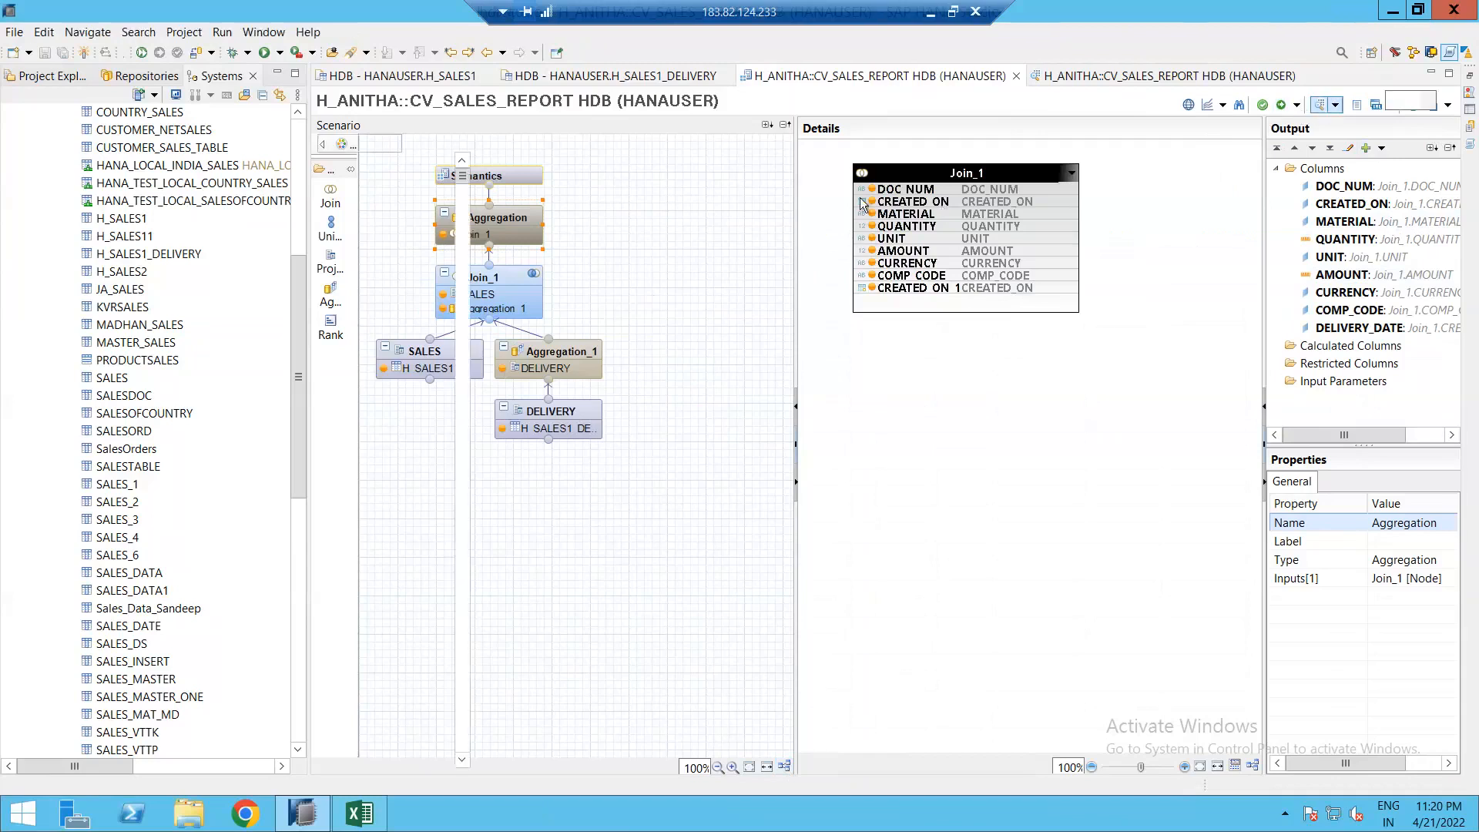
left_click(521, 98)
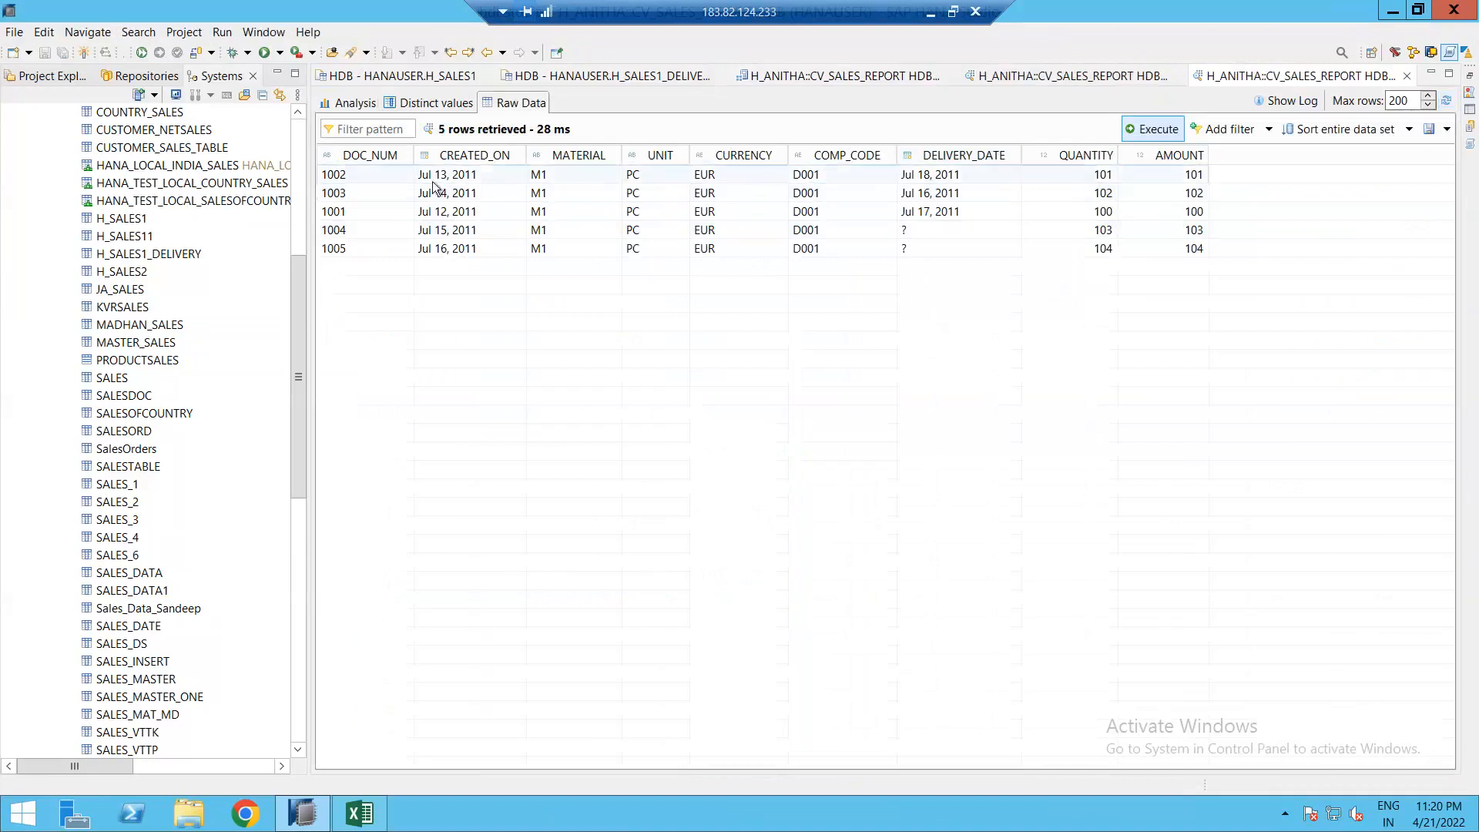
Step: Sort the report preview by DOC_NUM and review the delivery table's rows for documents 1001 and 1002
left_click(353, 157)
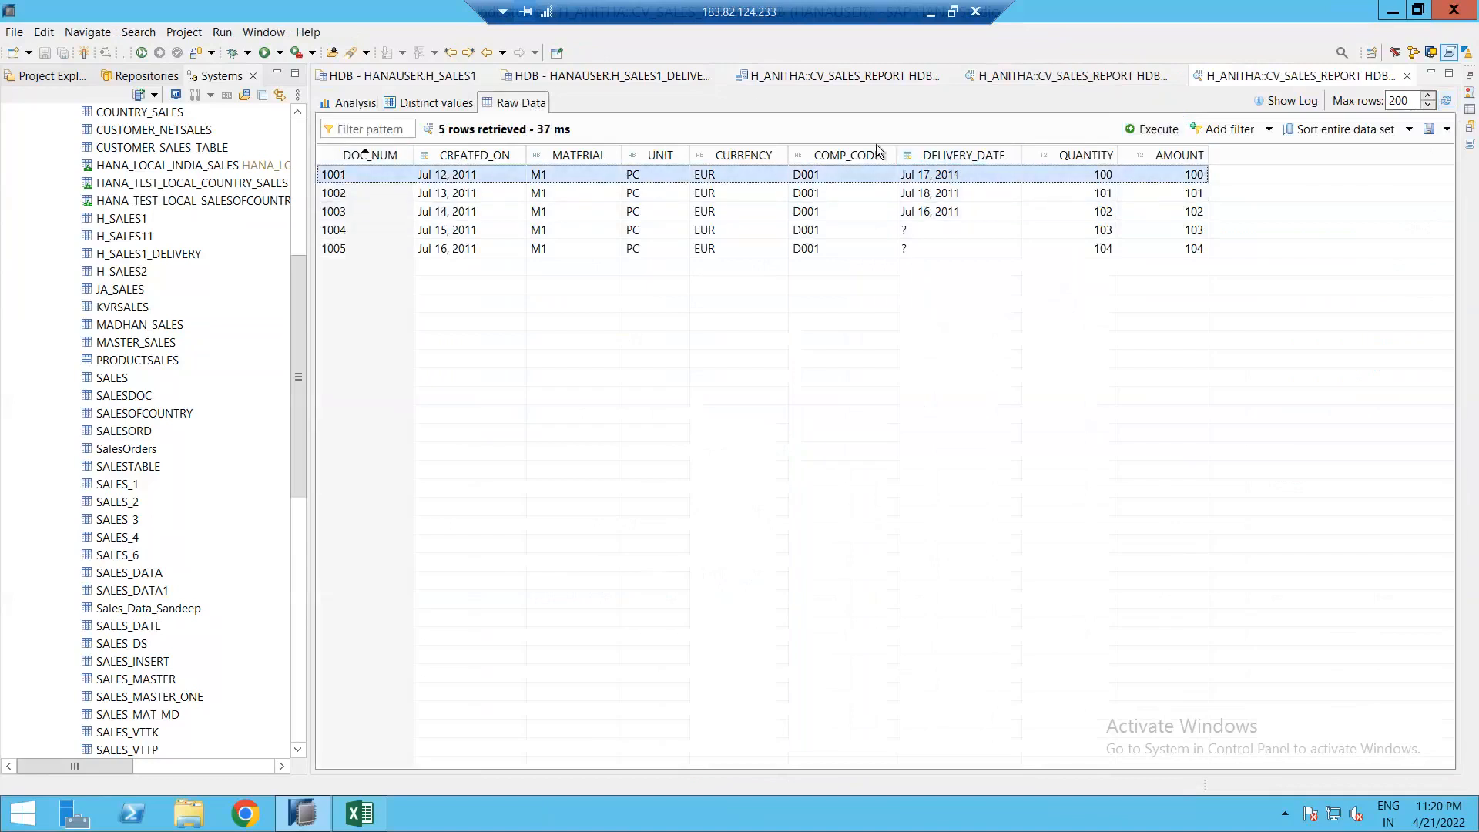
left_click(630, 77)
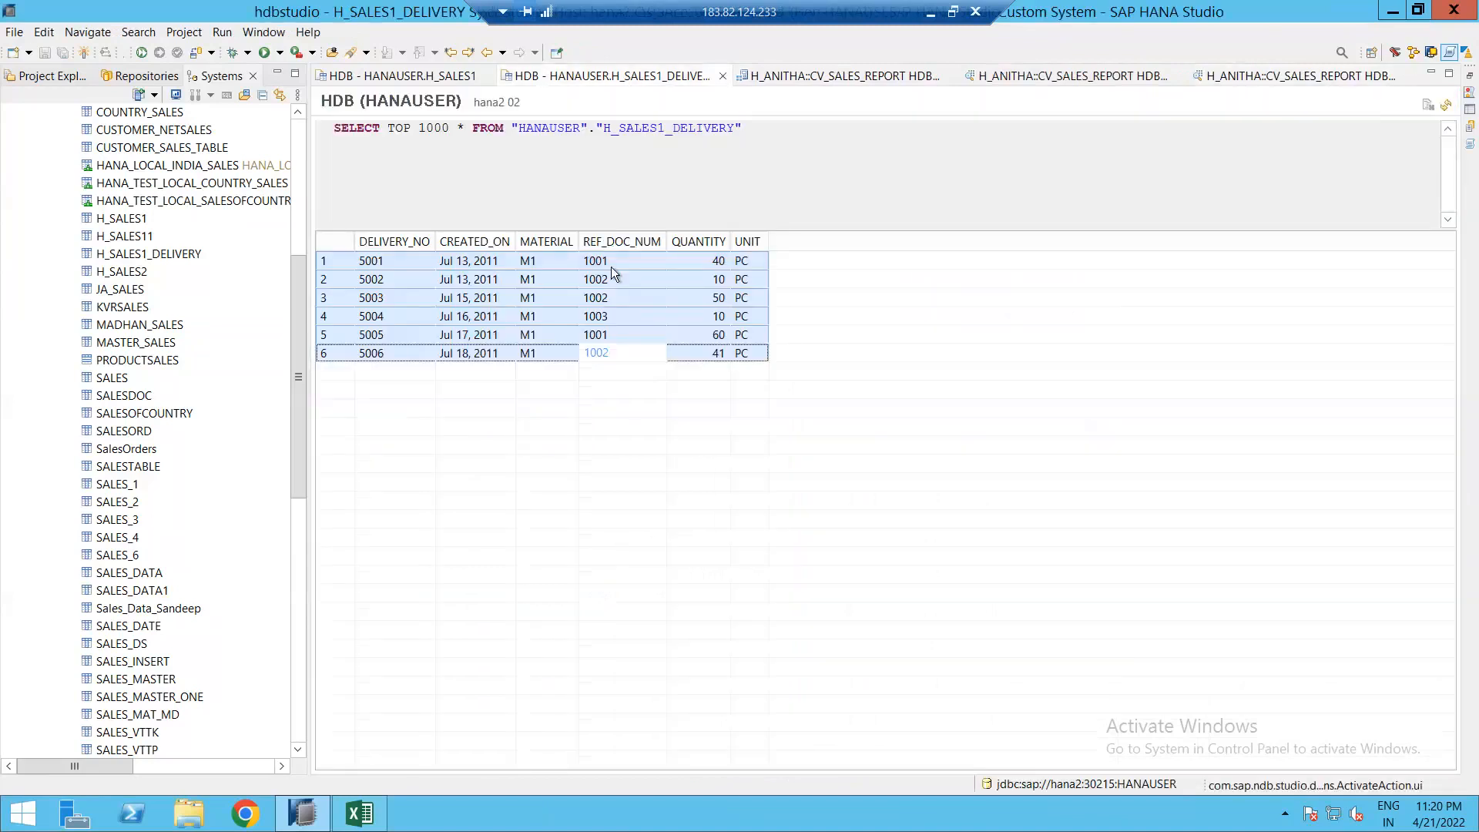
left_click(612, 267)
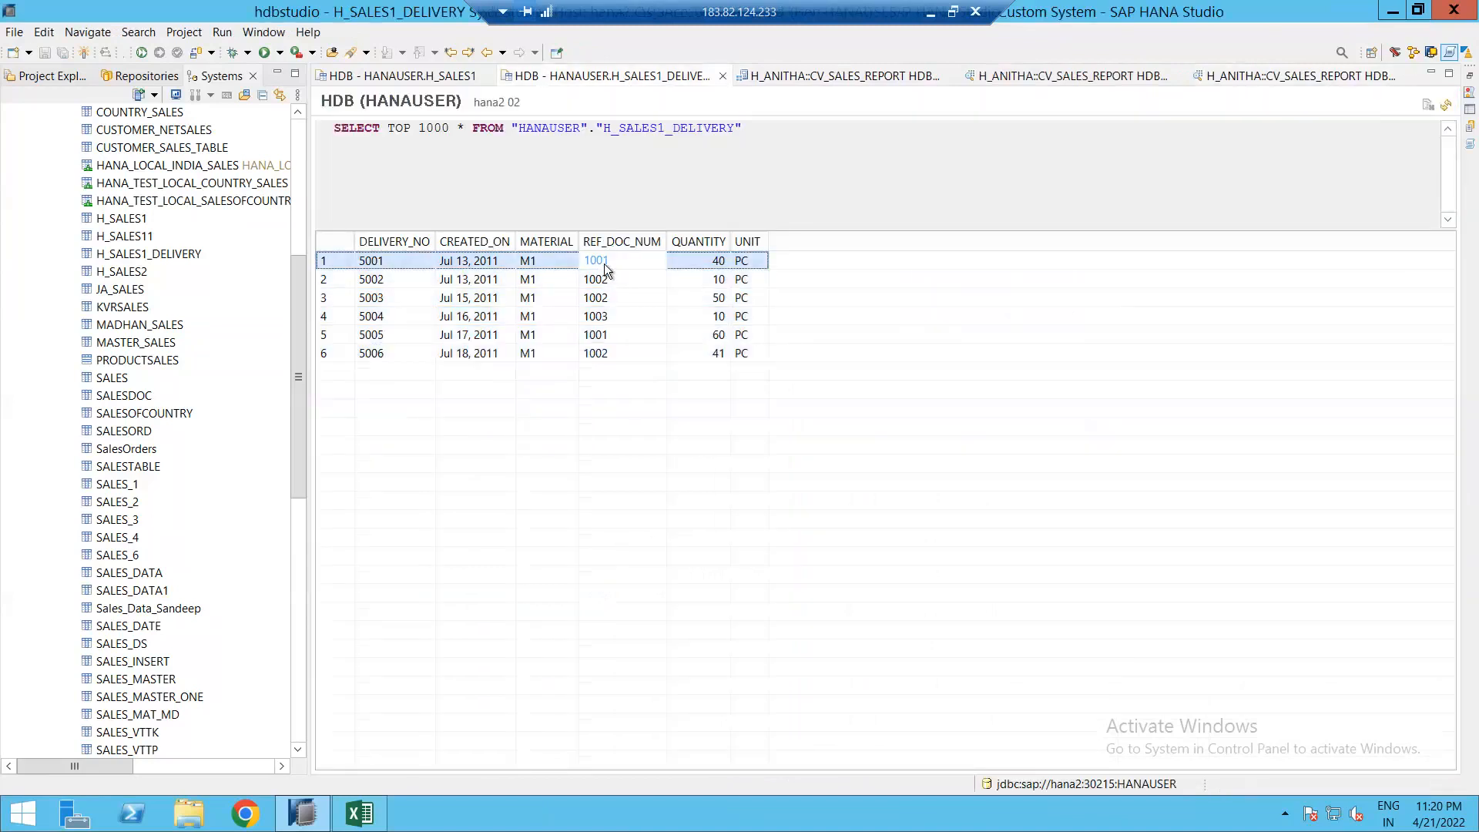
left_click(608, 339)
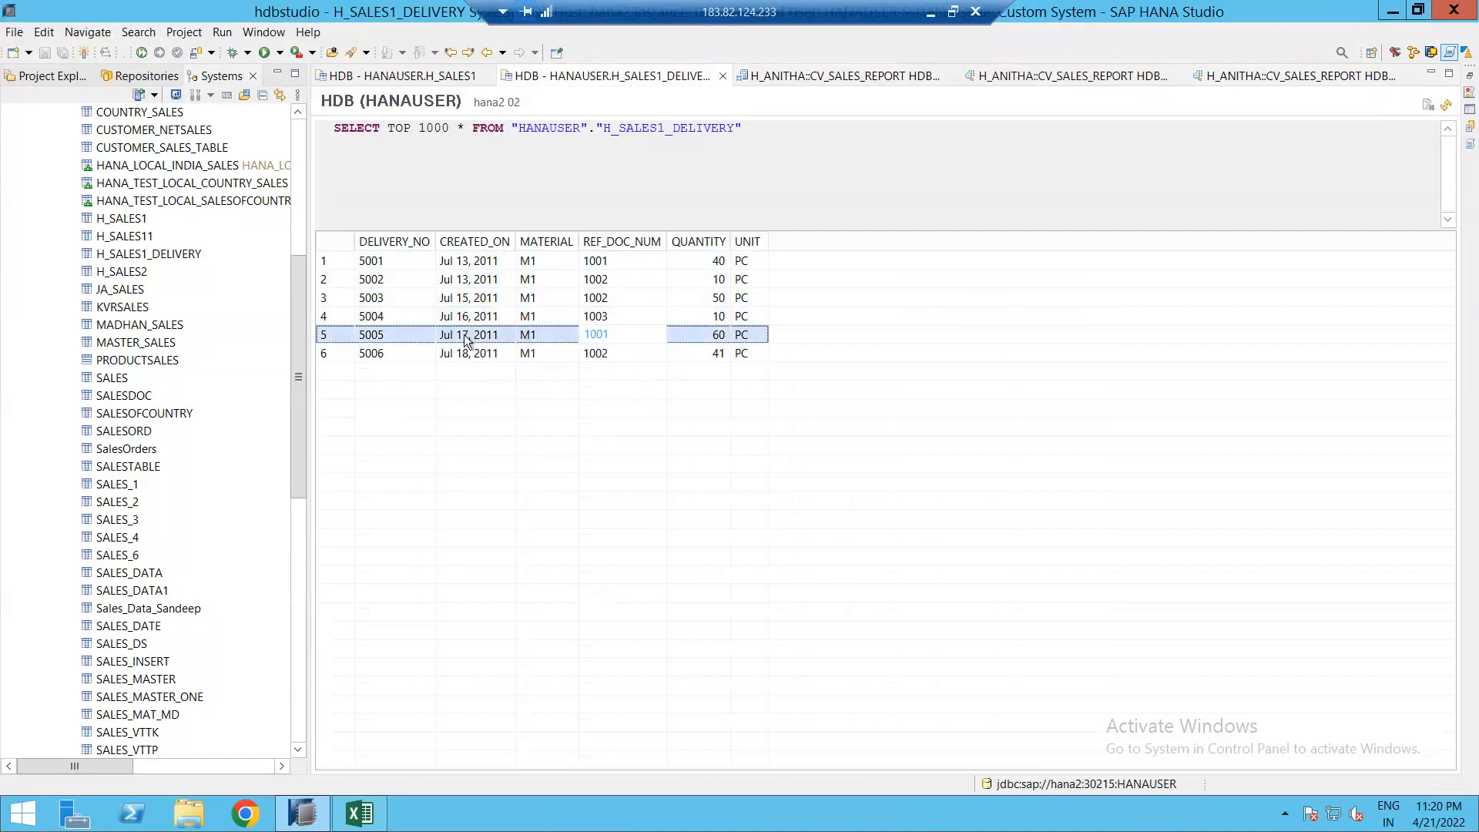
left_click(598, 282)
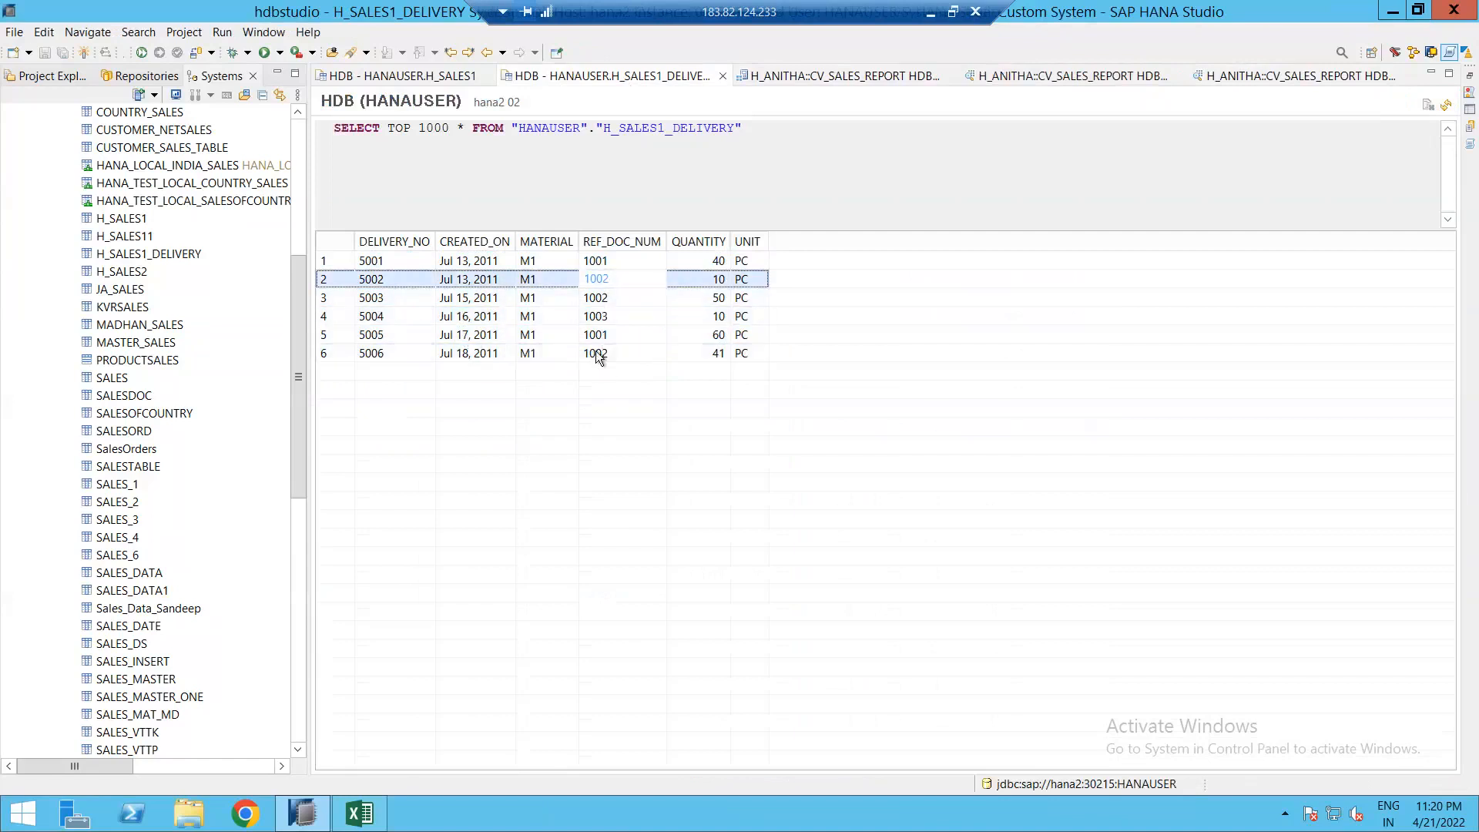
Step: Check the report's dates for 1002 and 1003 and the blanks for 1004–1005 against the delivery table
left_click(1228, 75)
left_click(354, 194)
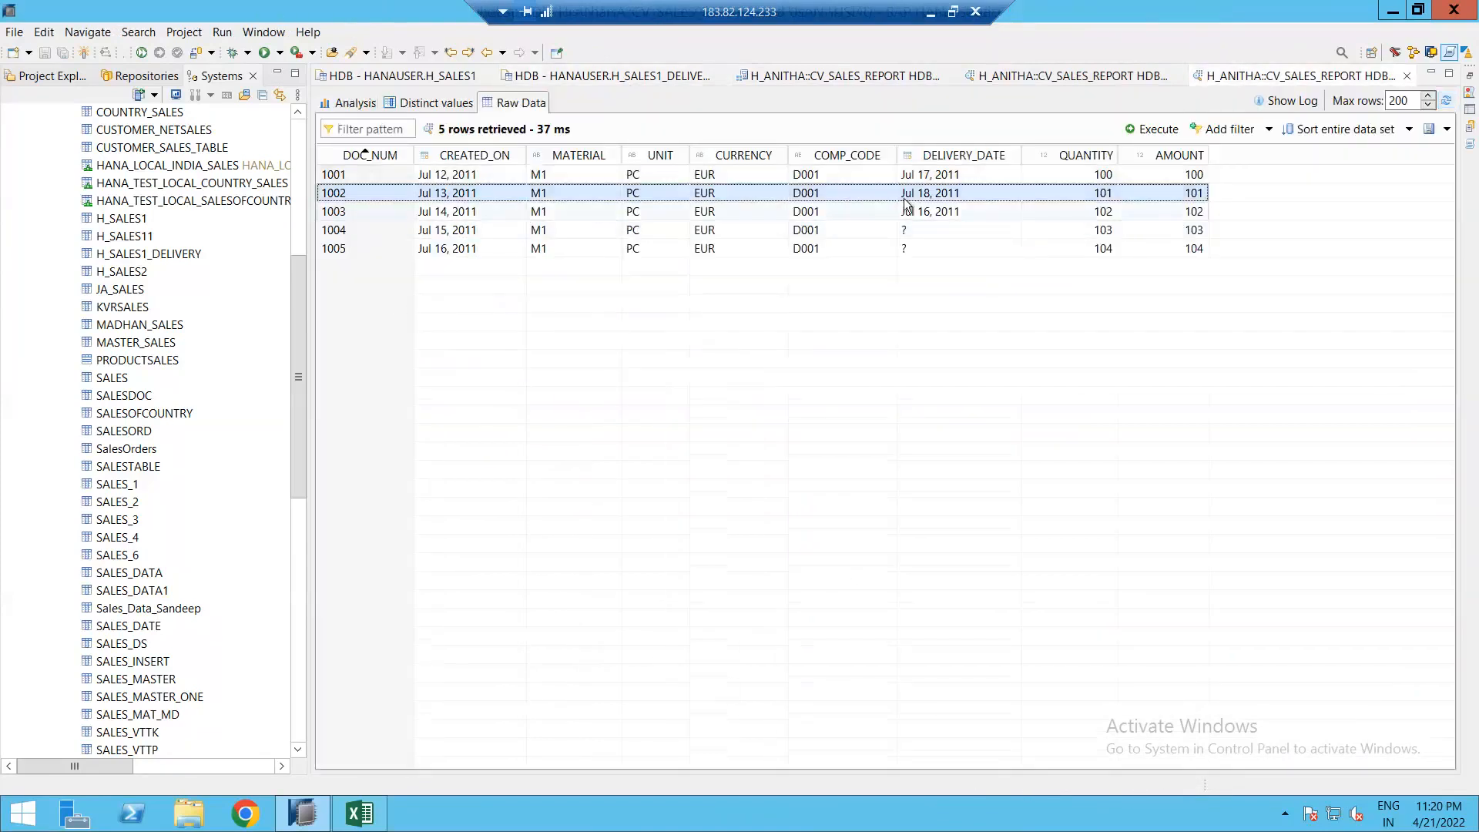
left_click(512, 214)
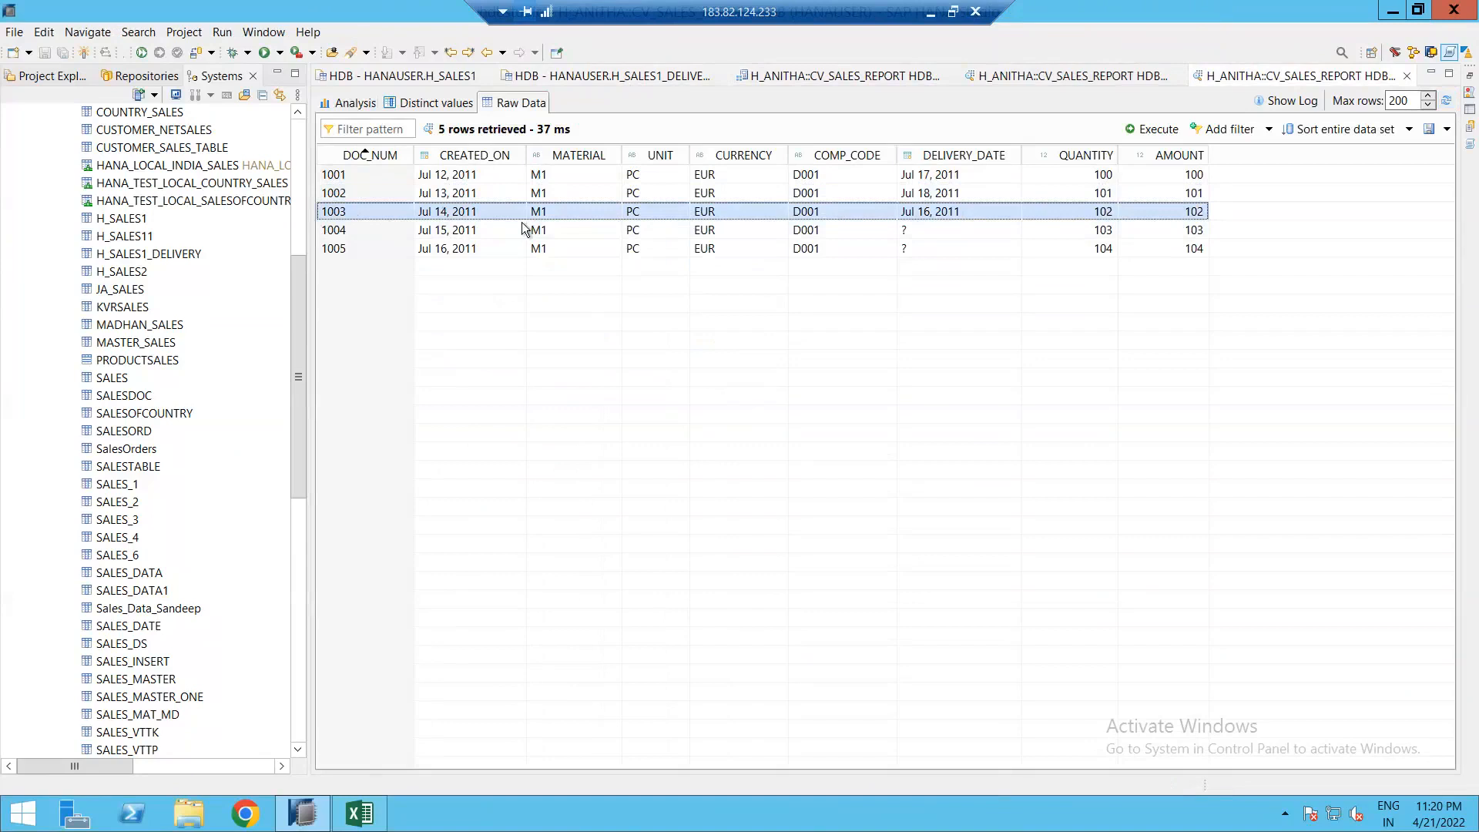
left_click(917, 239)
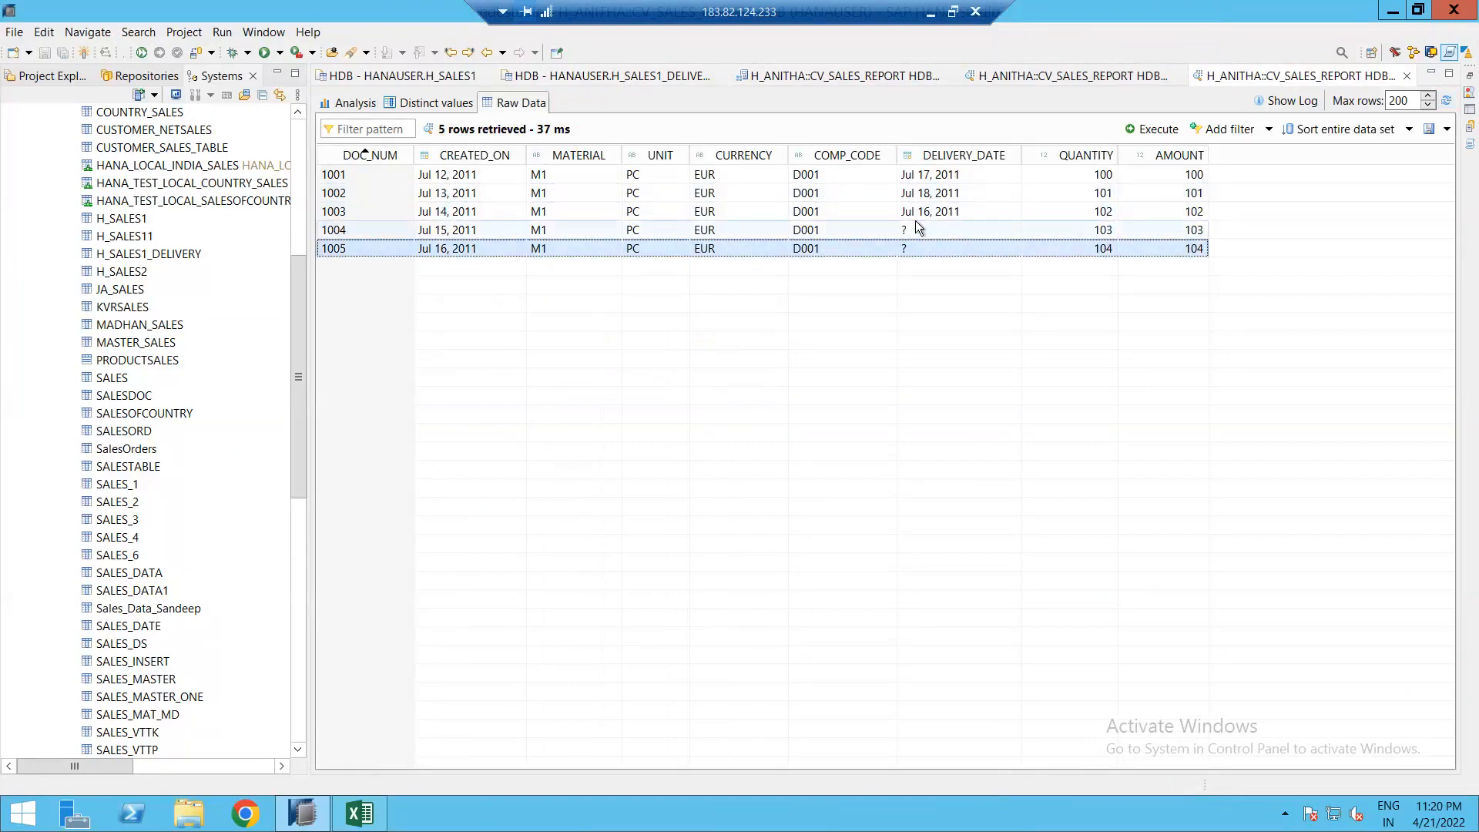
left_click(638, 73)
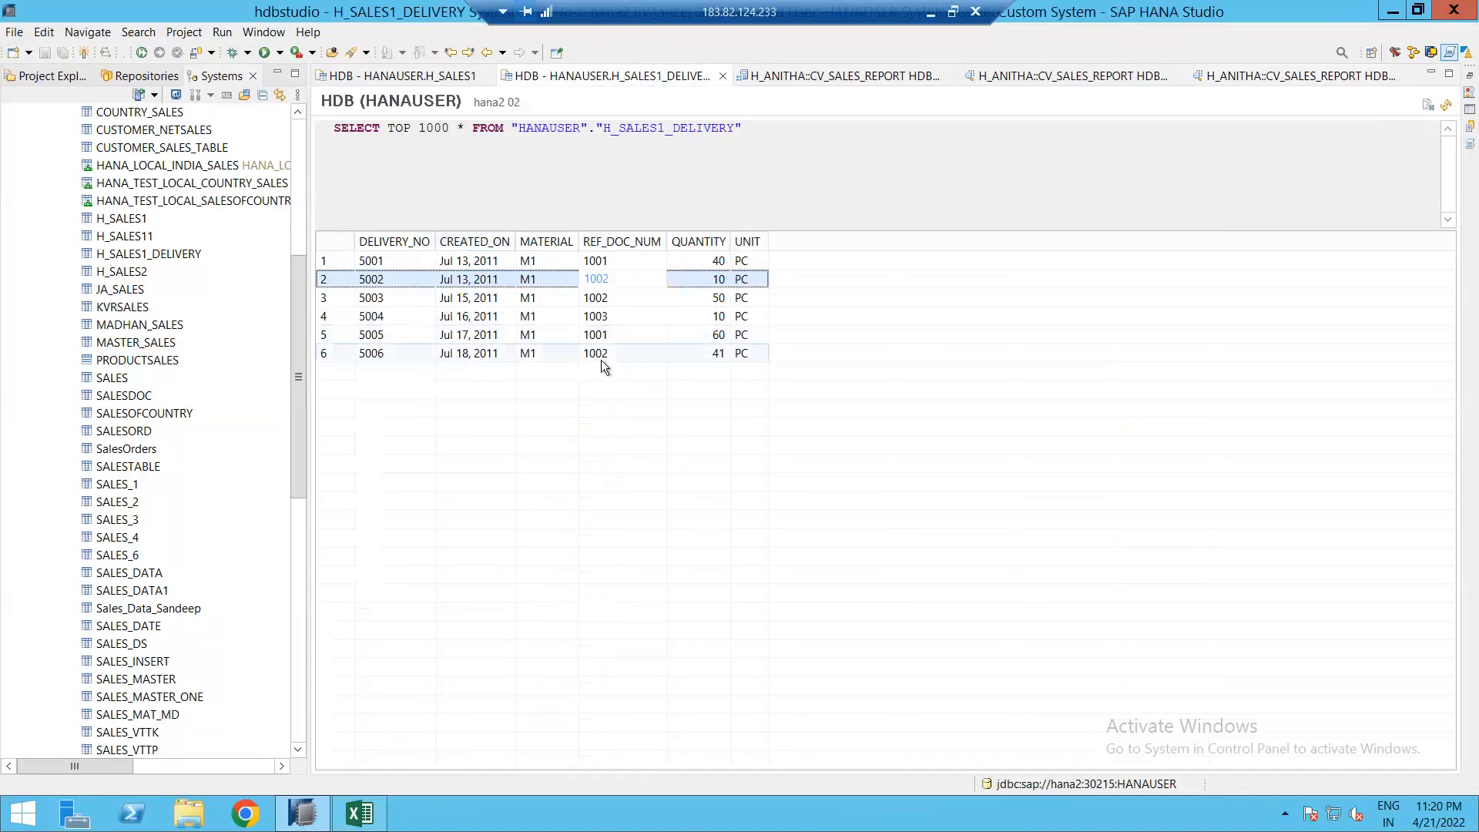
left_click(1232, 81)
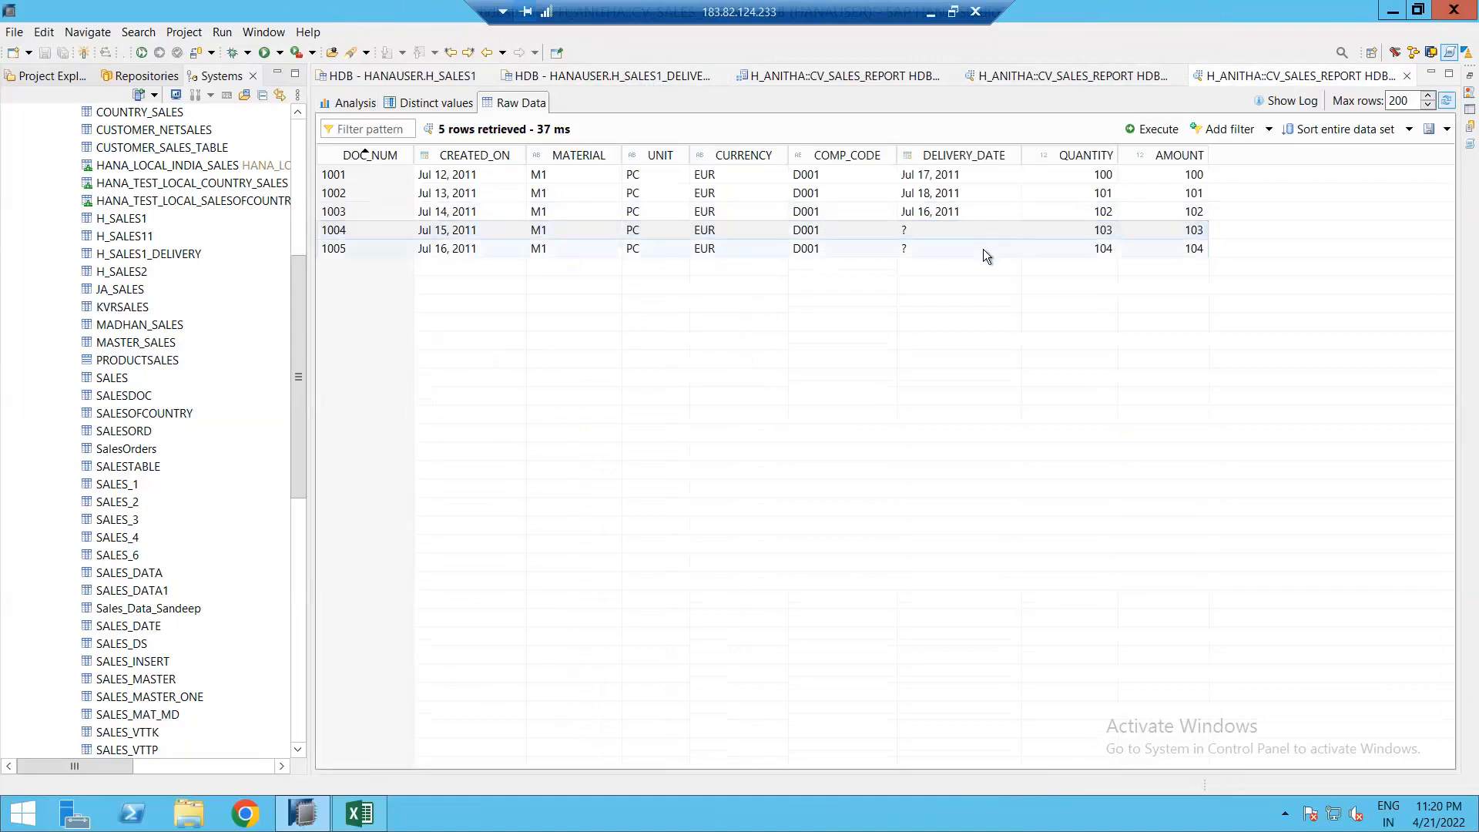
Step: Set Max as the engine aggregation for Aggregation_1's DELIVERY_DATE column
left_click(838, 75)
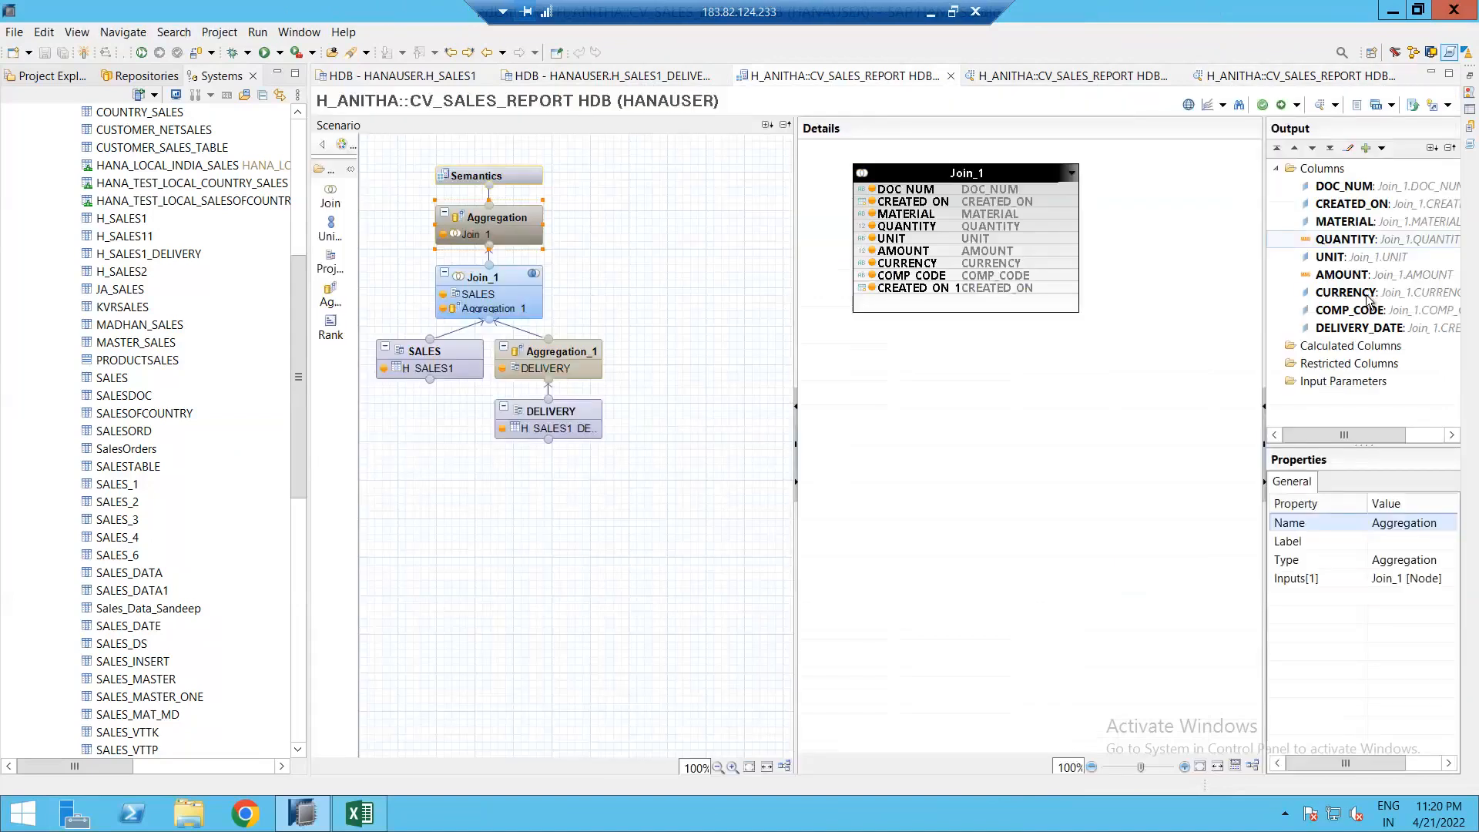
left_click(549, 364)
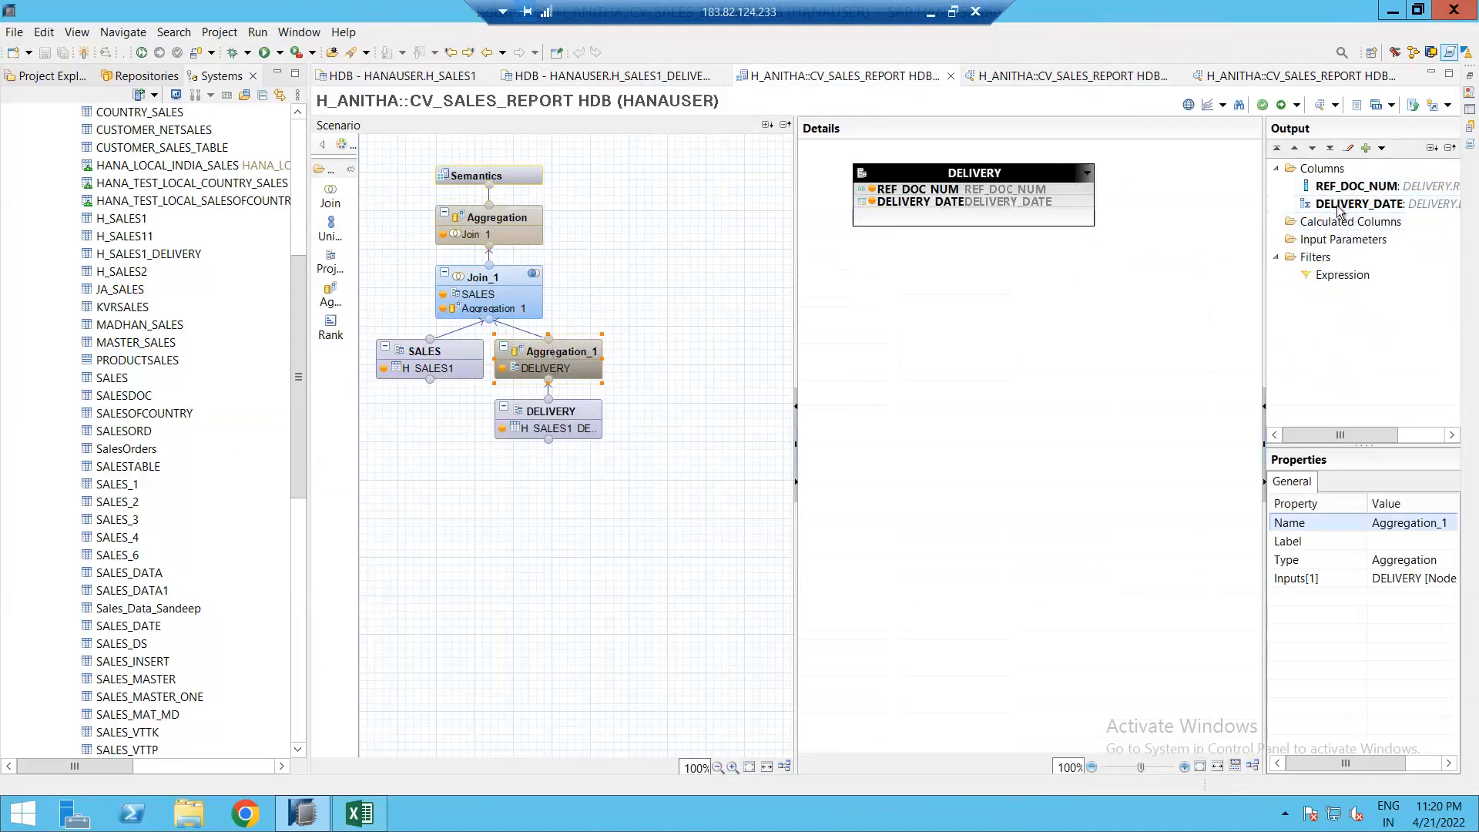
left_click(561, 414)
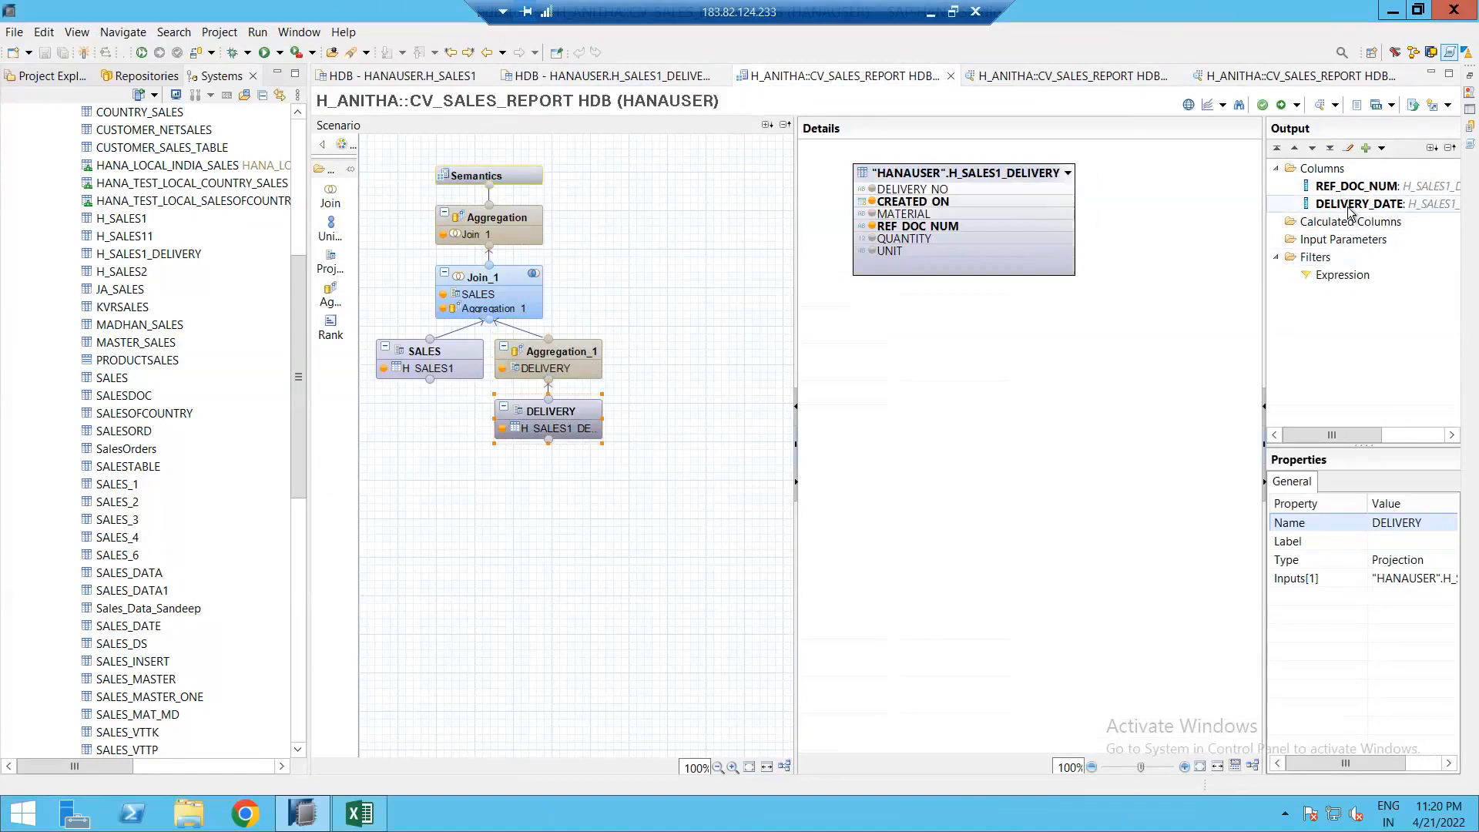
right_click(1350, 205)
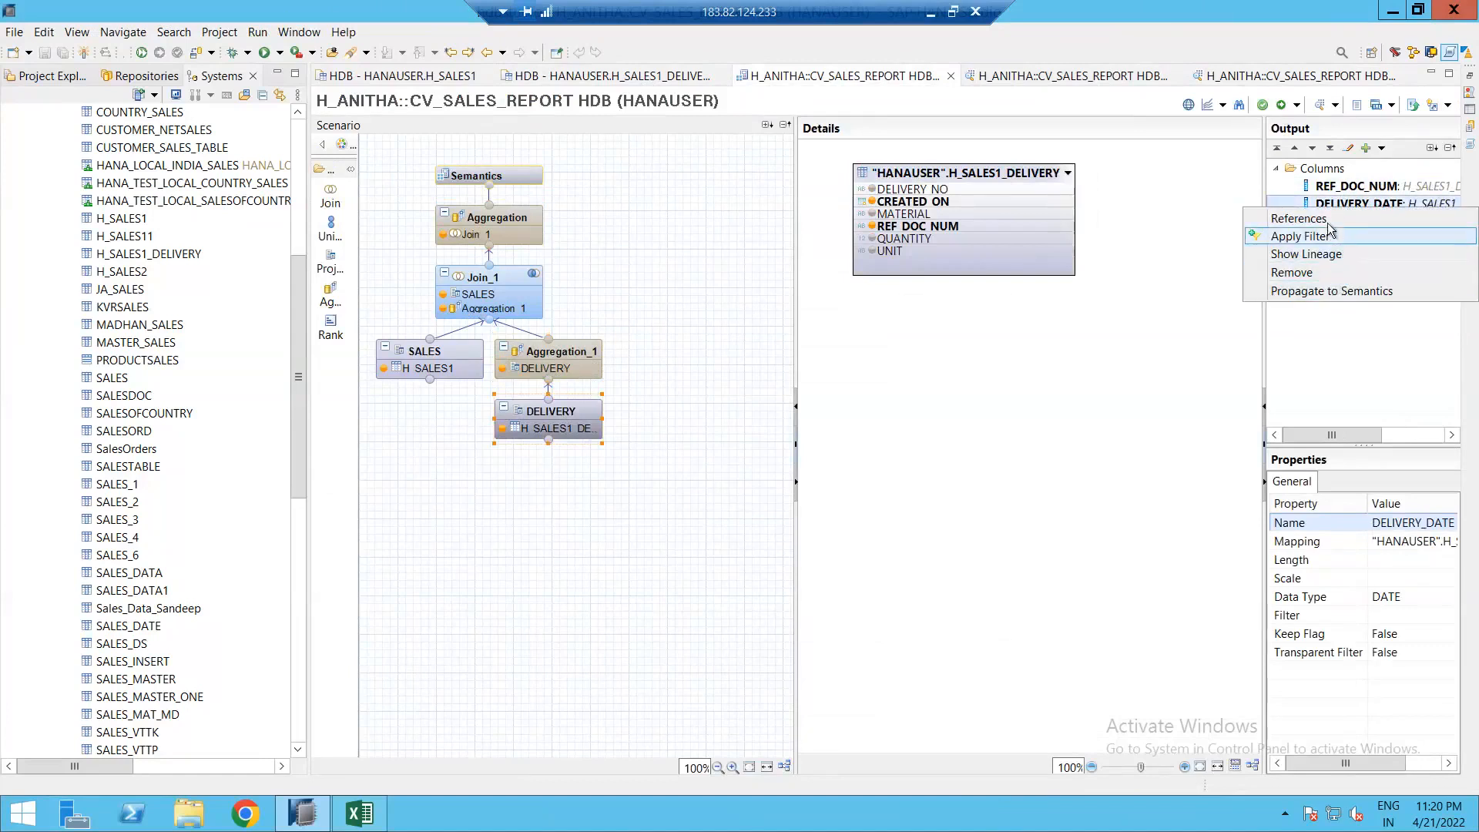
left_click(555, 356)
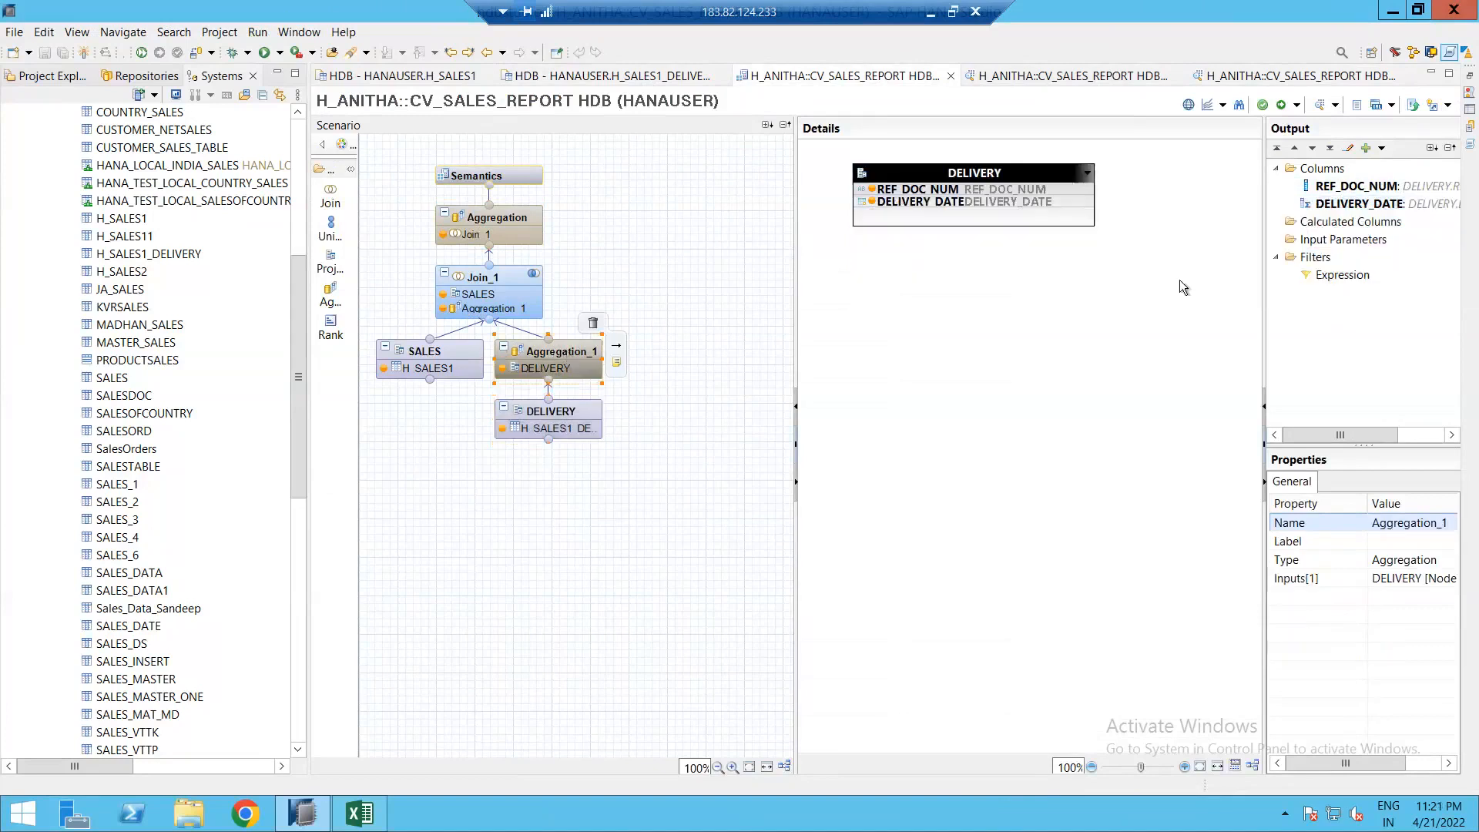
left_click(1382, 420)
left_click(1391, 635)
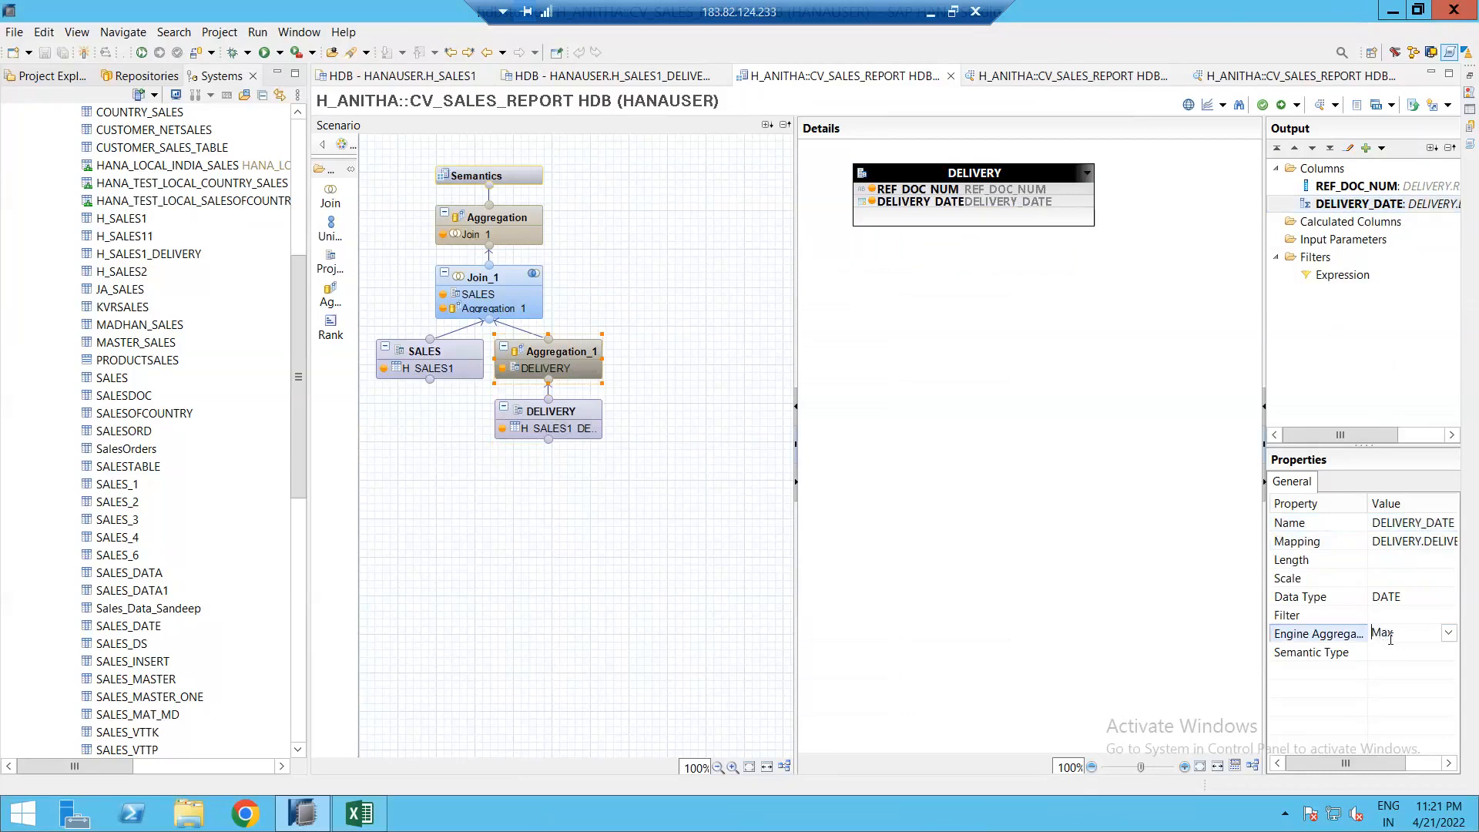
left_click(1118, 493)
mouse_move(592, 395)
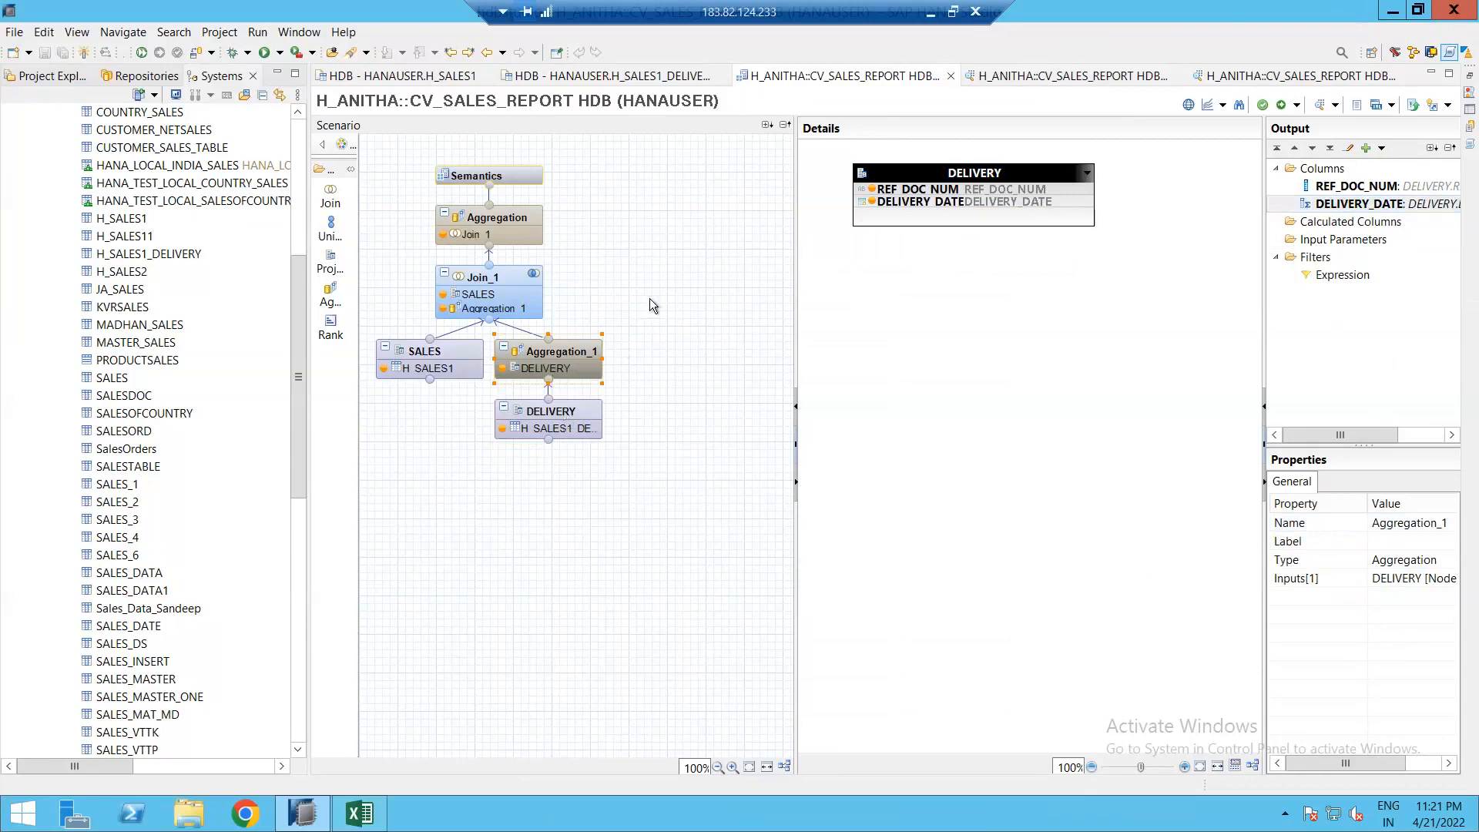
left_click(612, 330)
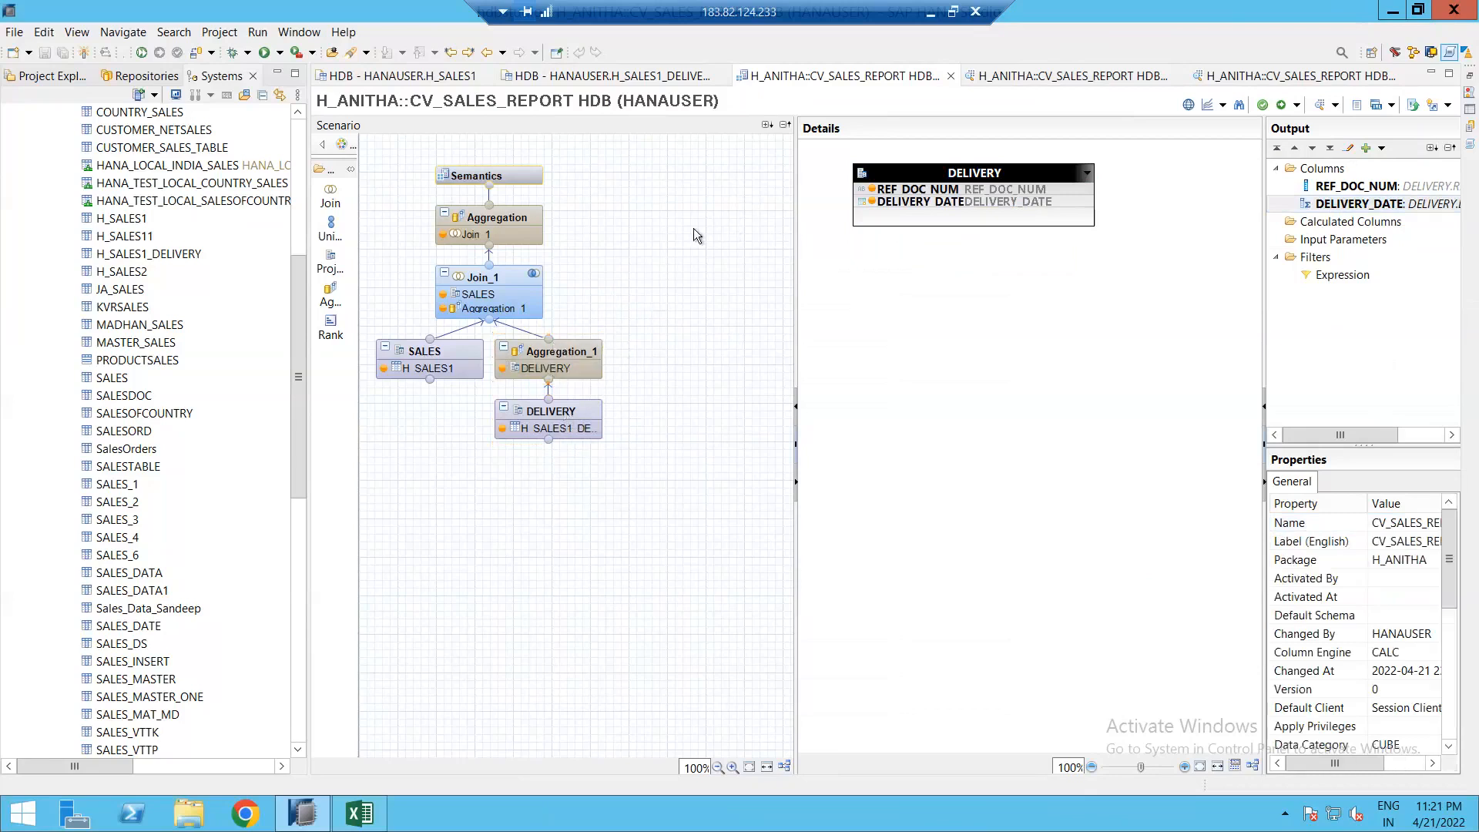
Step: Activate CV_SALES_REPORT, confirming the redeploy and closing the job log
left_click(1281, 104)
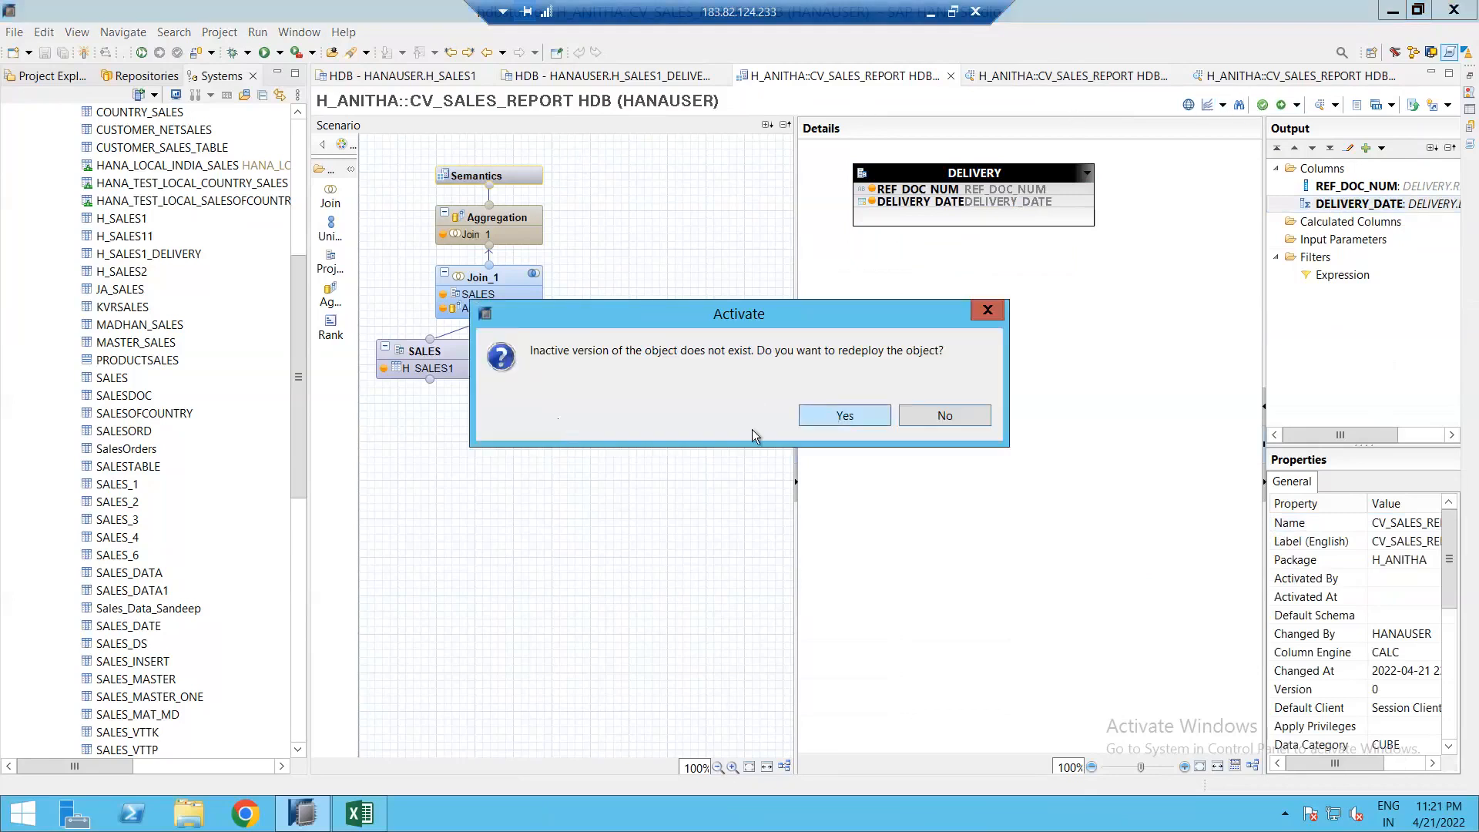
left_click(833, 416)
left_click(621, 300)
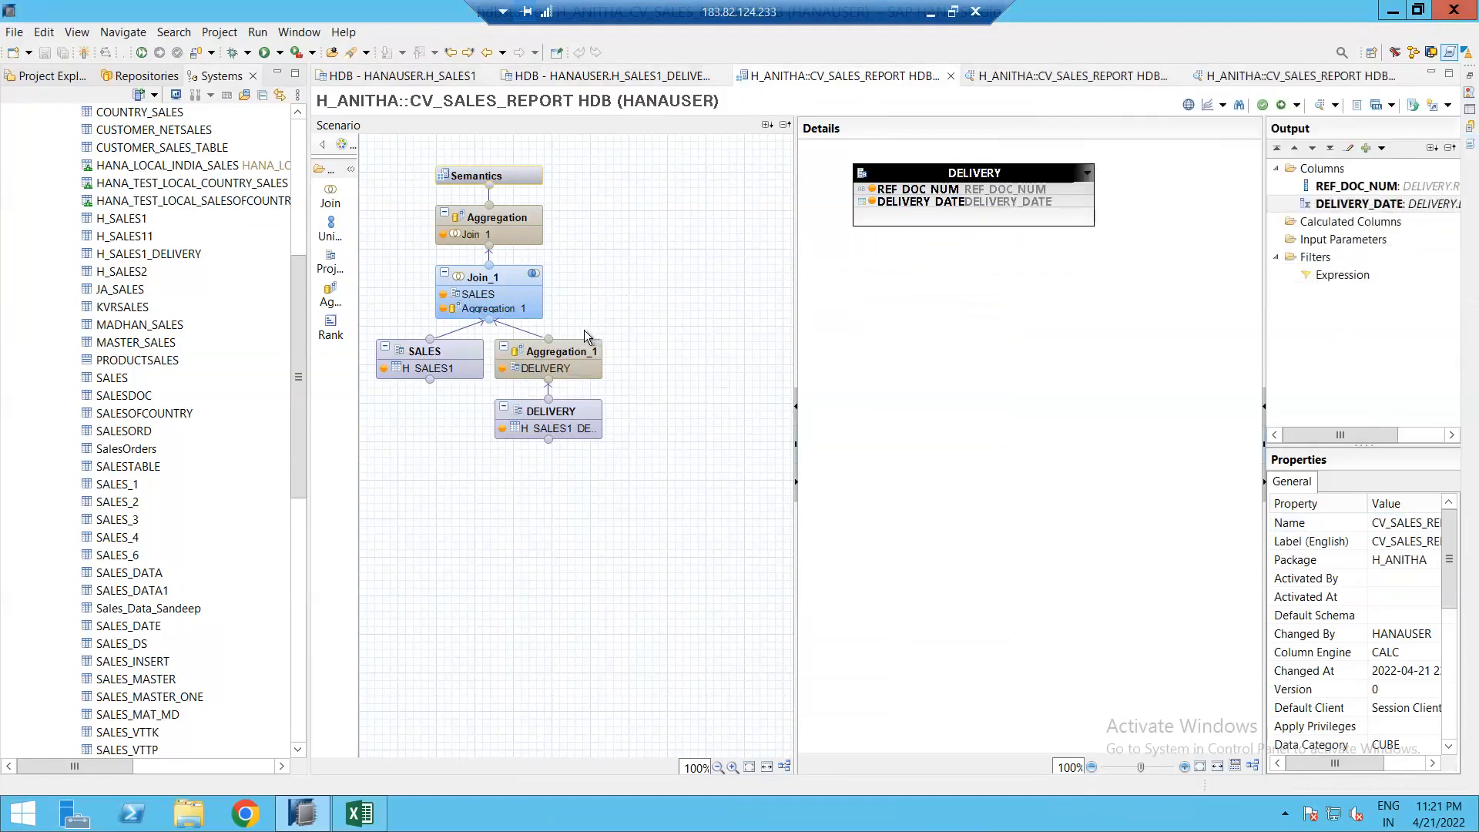
Step: Inspect Aggregation_1's DELIVERY_DATE and REF_DOC_NUM output columns
mouse_move(581, 340)
left_click(545, 361)
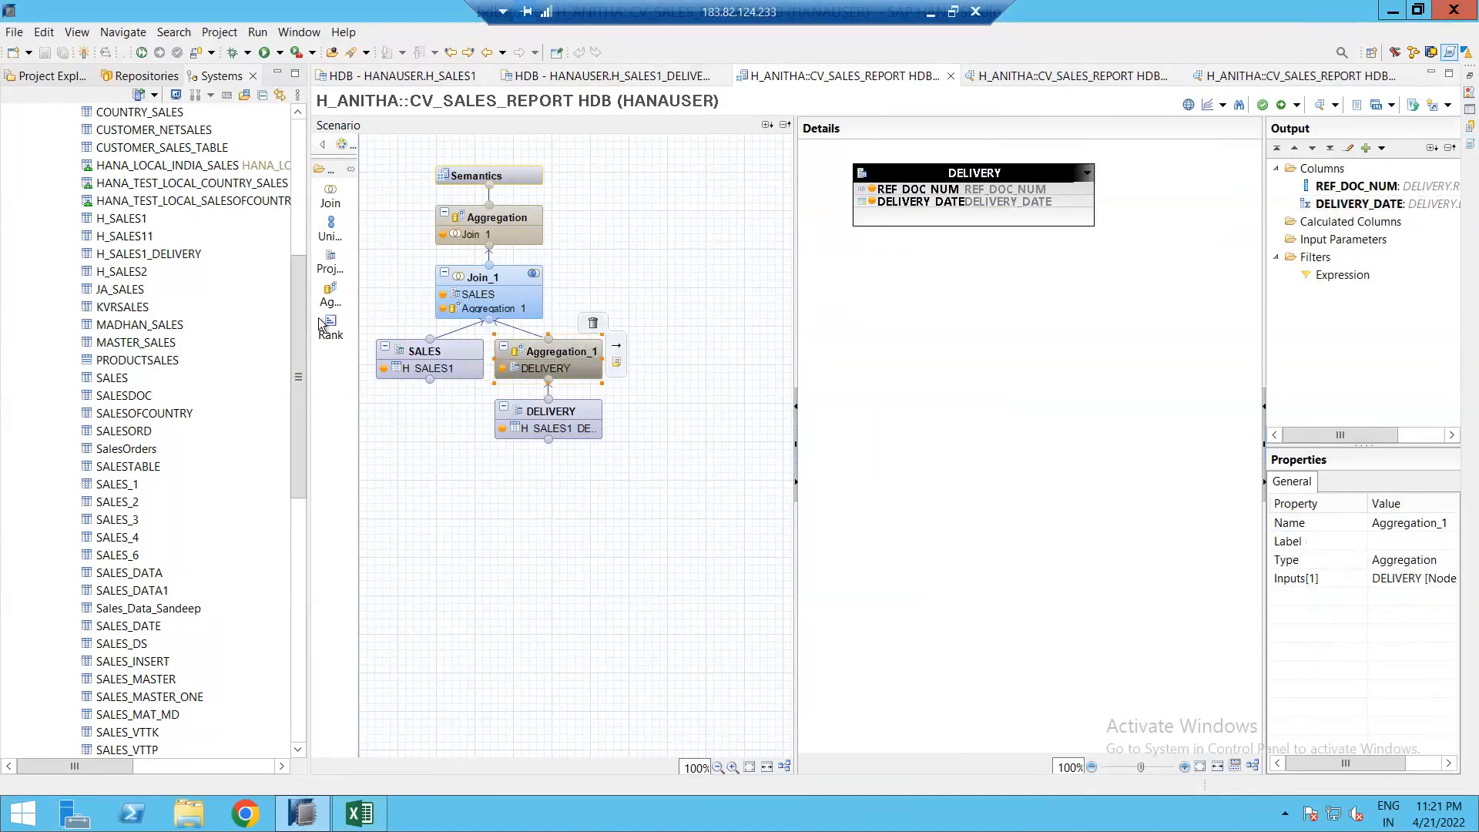
right_click(1346, 205)
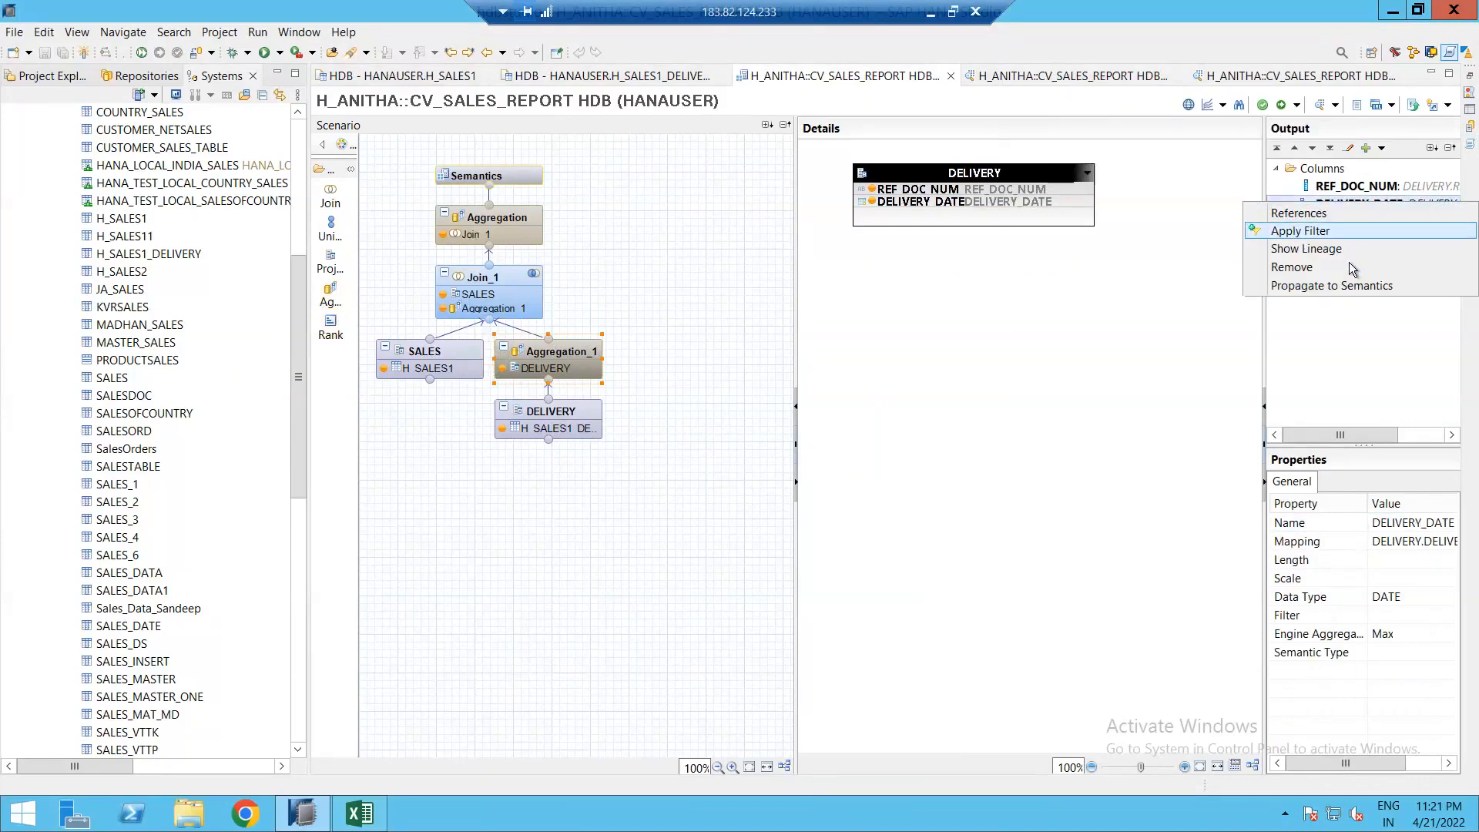
left_click(567, 352)
left_click(1356, 187)
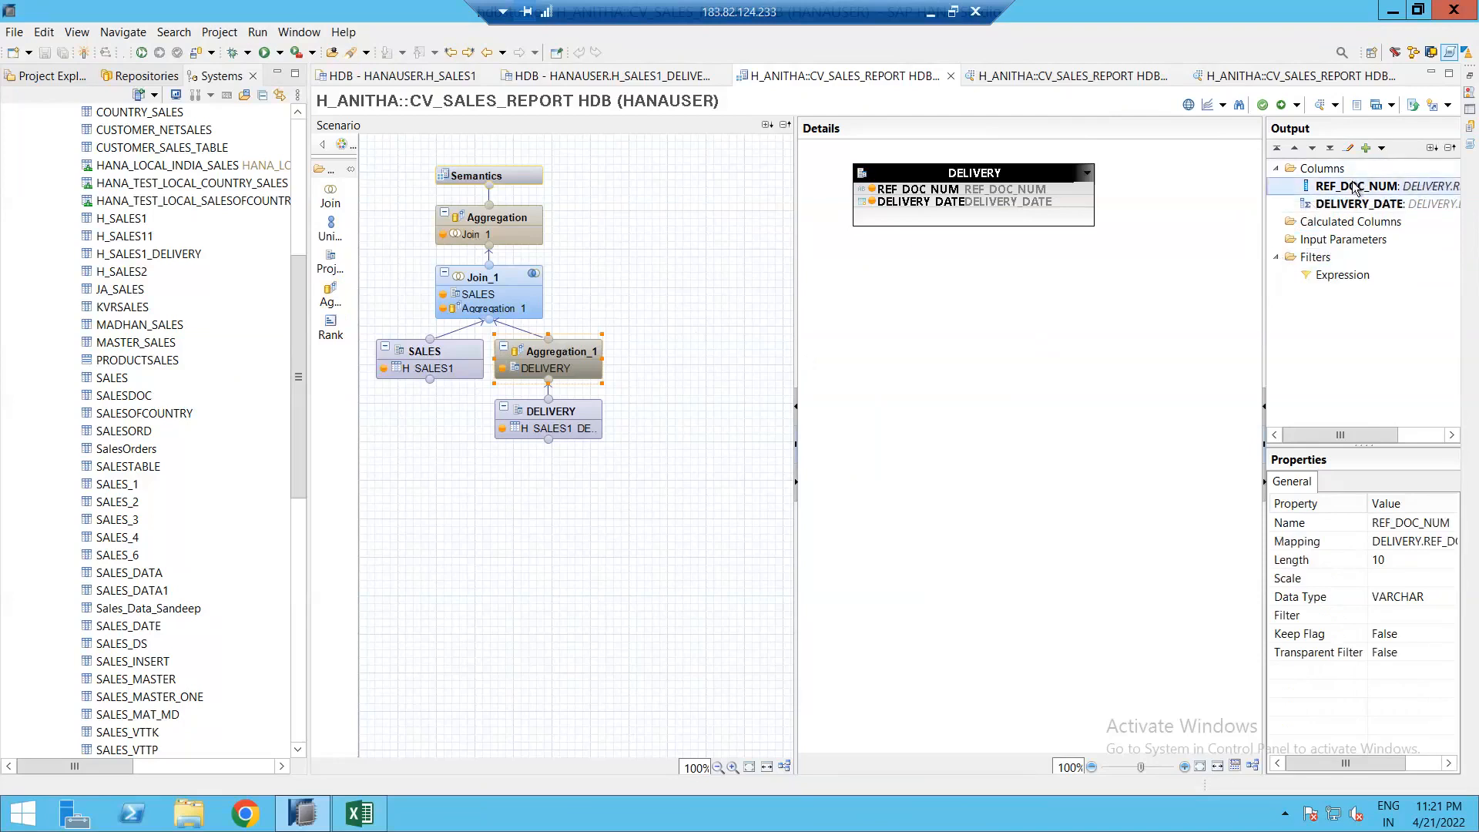
right_click(1356, 187)
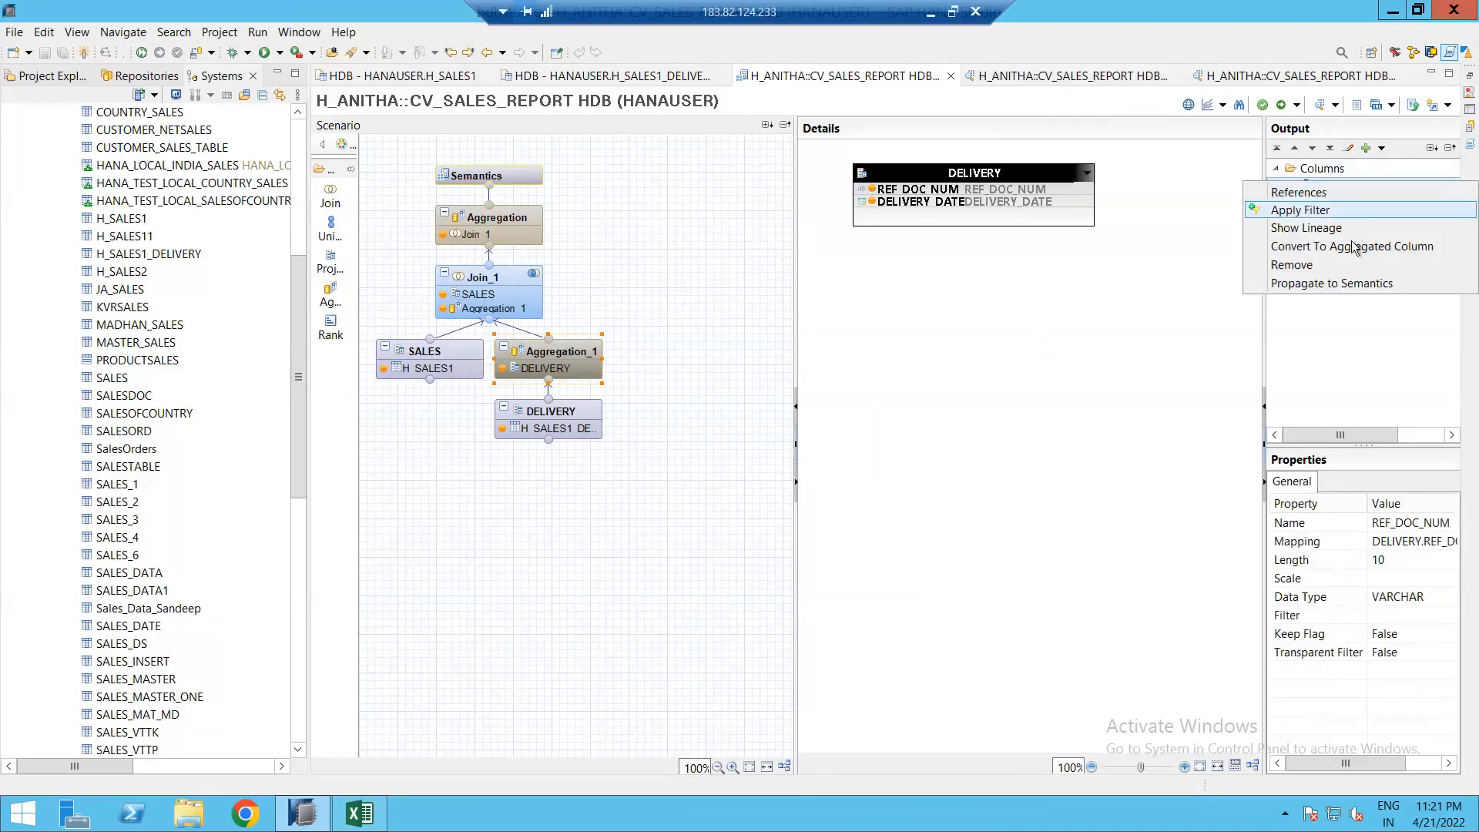
left_click(539, 354)
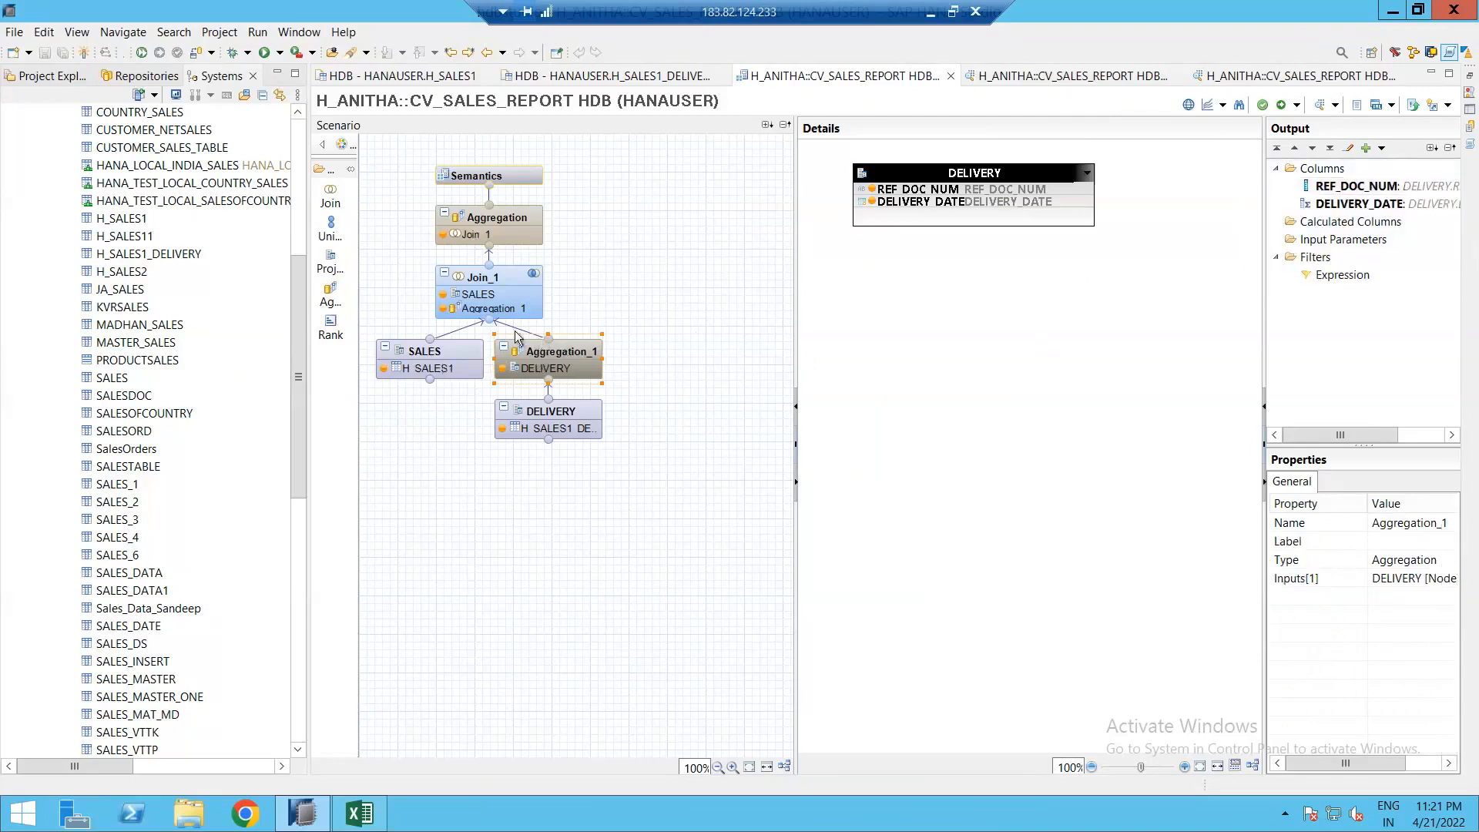
Step: Select the Aggregation_1 and DELIVERY nodes together, then glance at the Excel mock-up and return
left_click(675, 259)
left_click(547, 356)
left_click(656, 286)
left_click_drag(678, 286, 490, 460)
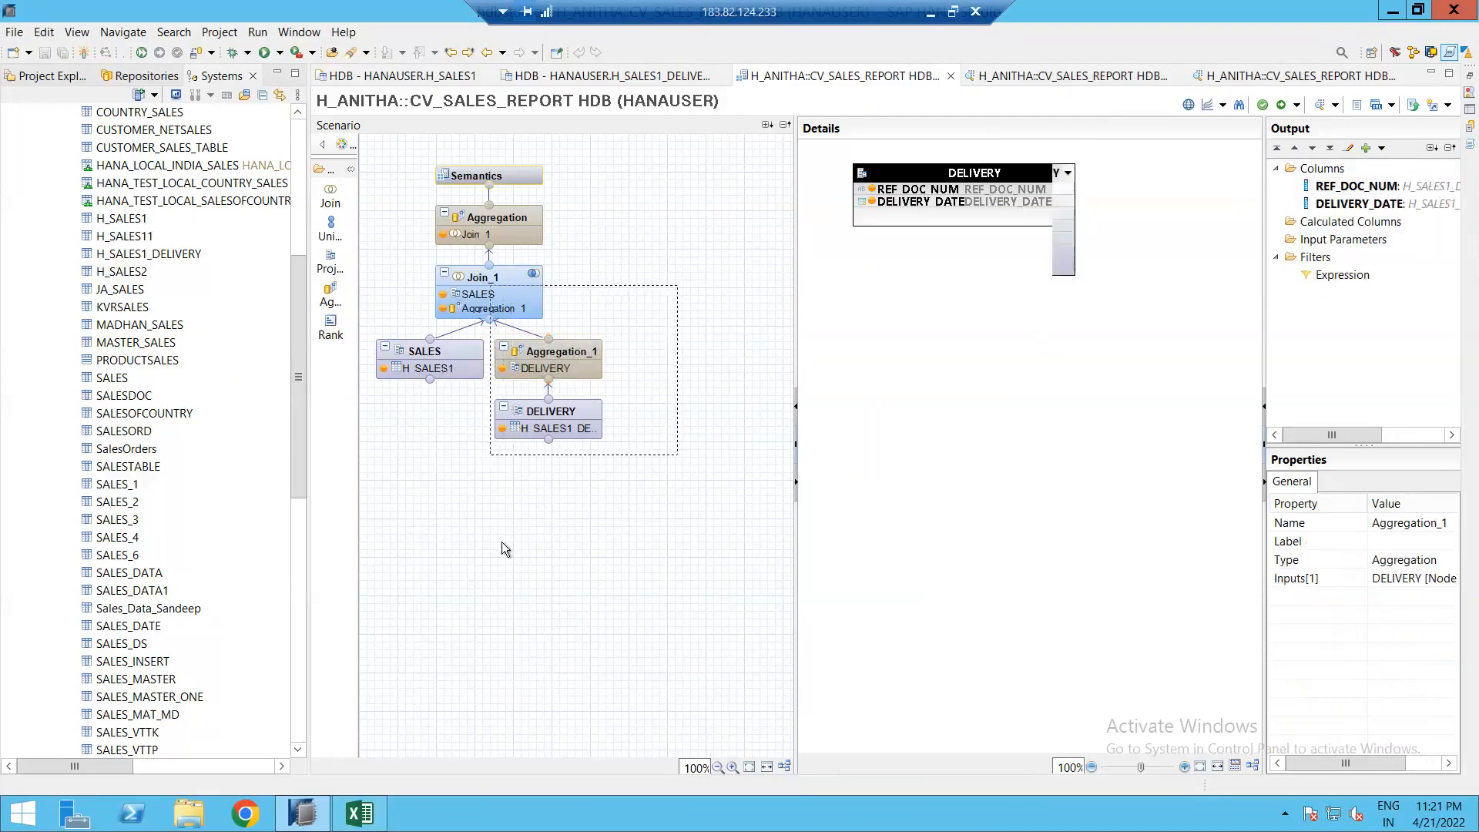
left_click(536, 483)
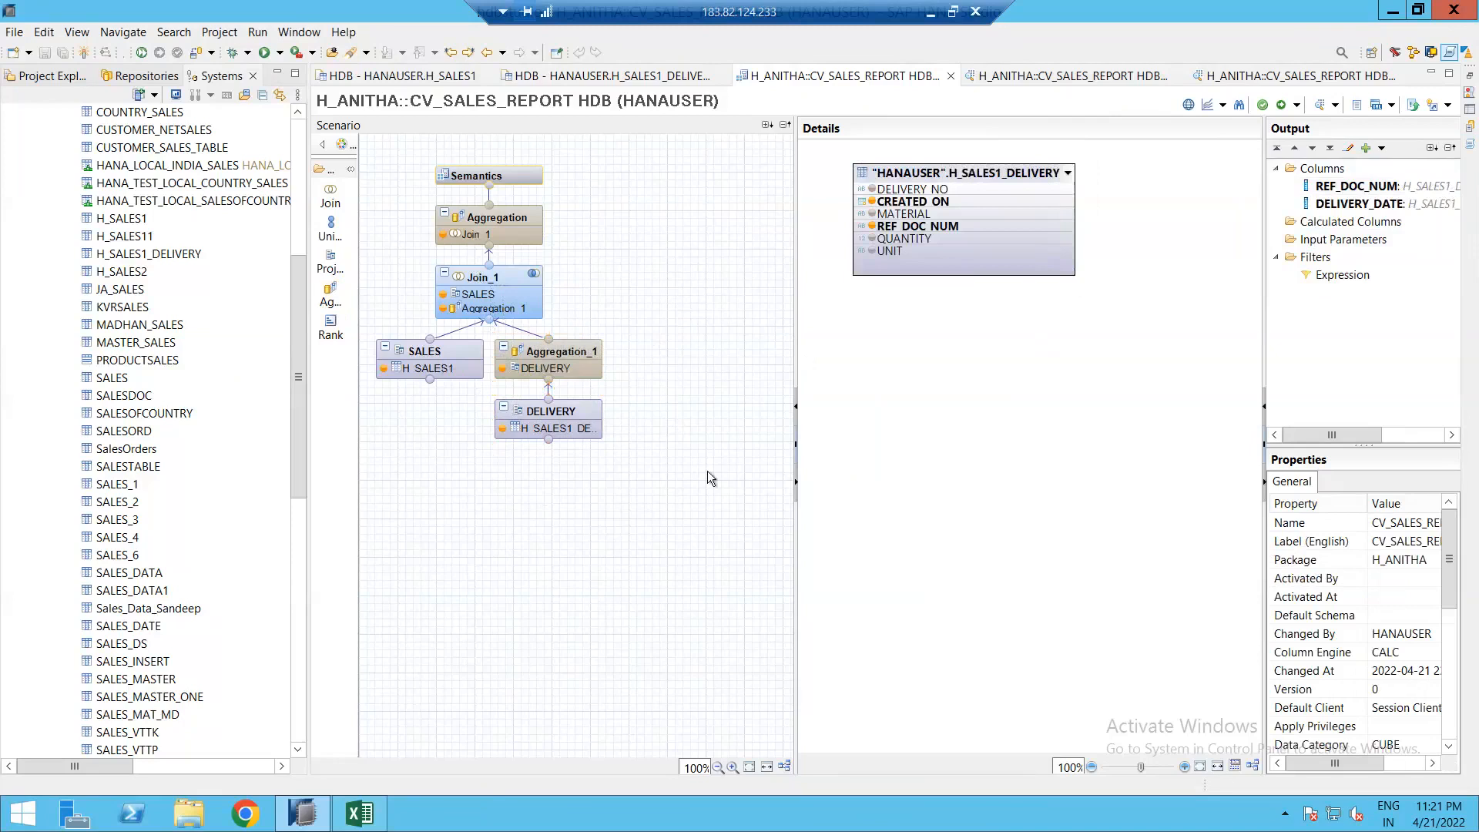
left_click(362, 814)
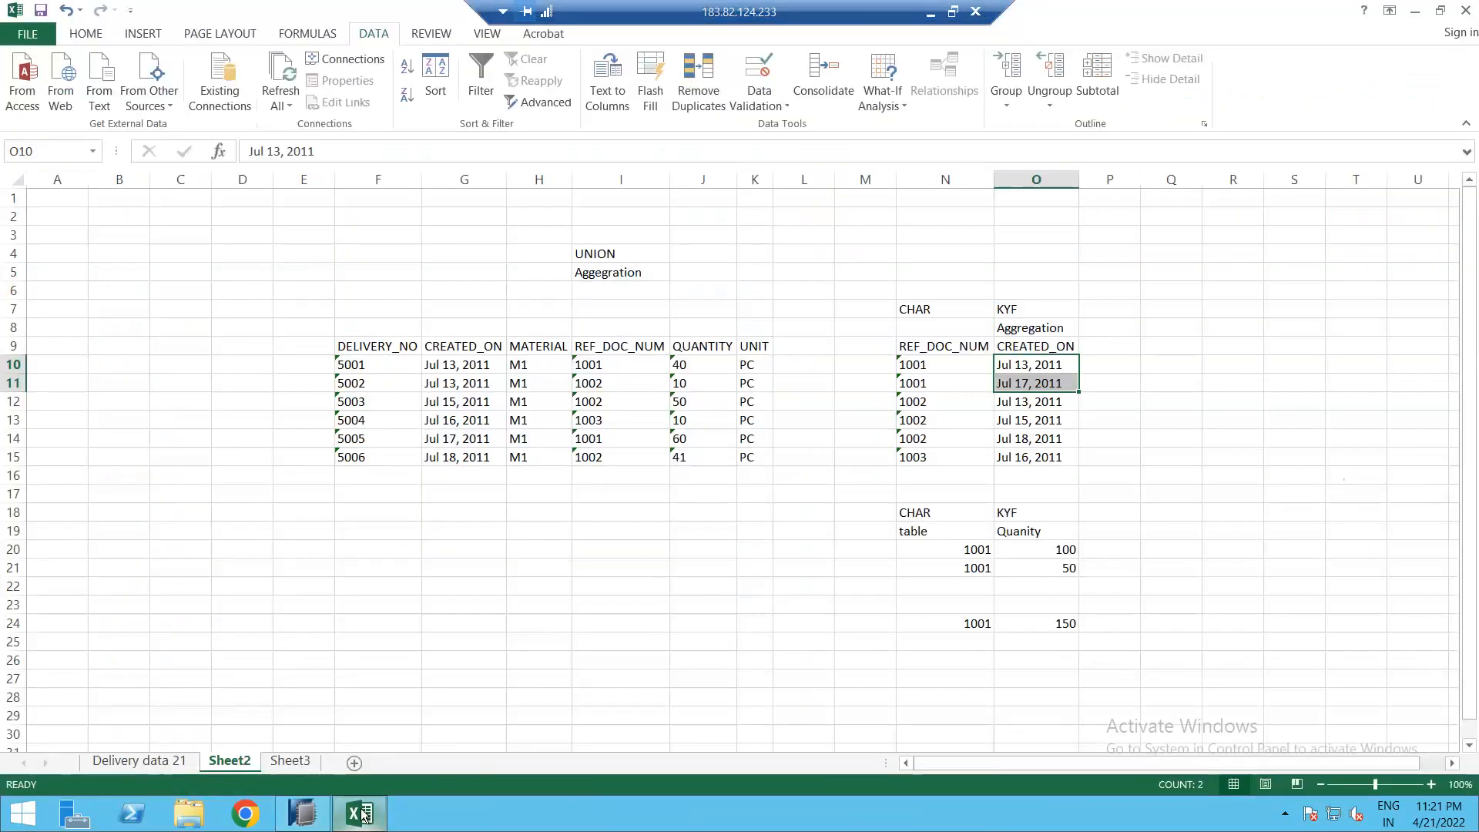
key("alt+Tab")
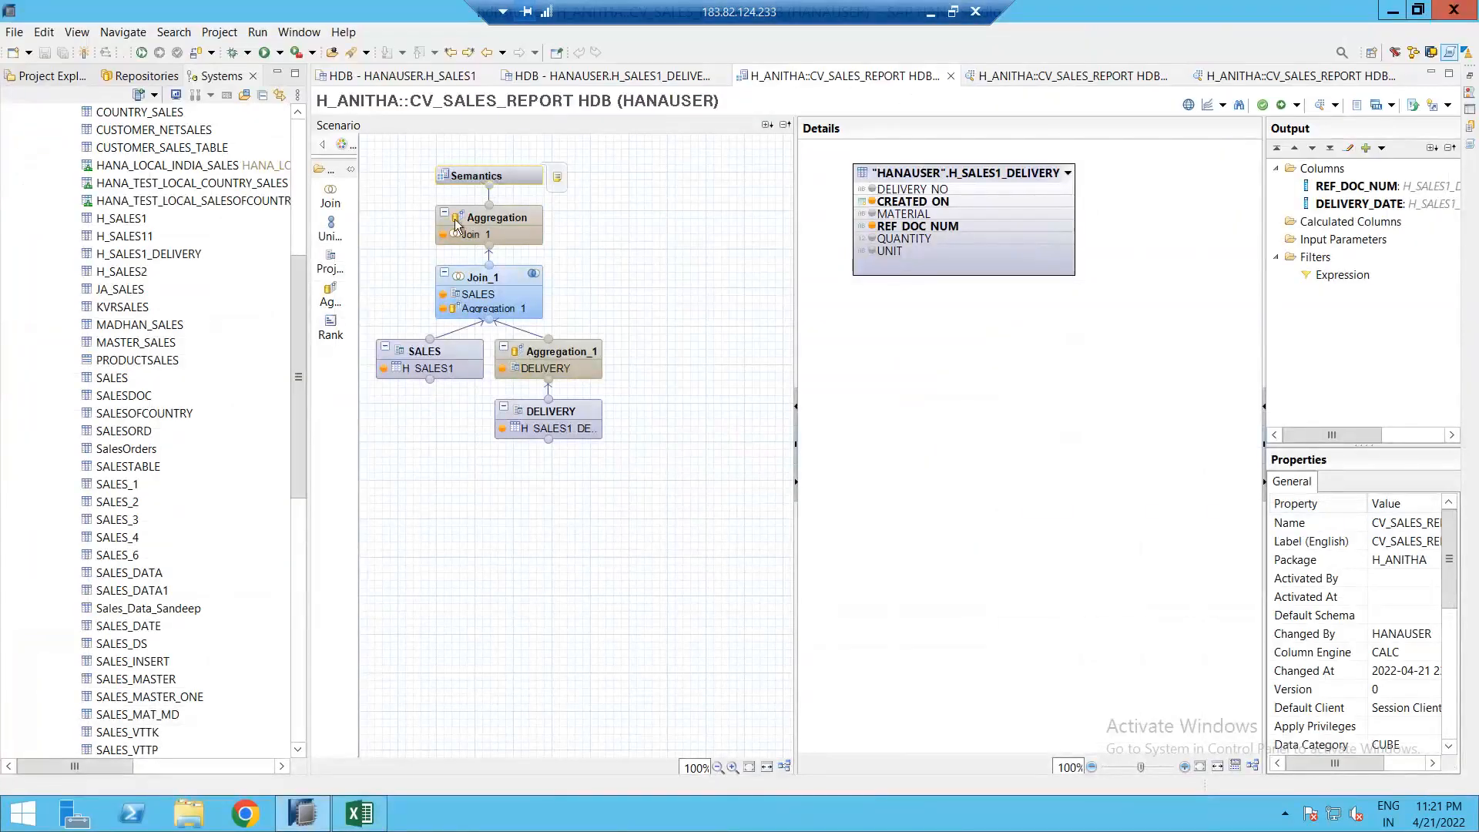
Step: Select and deselect the top Aggregation node, then bring Excel forward with the delivery table F9:K15 selected
left_click_drag(414, 195, 571, 276)
left_click(576, 202)
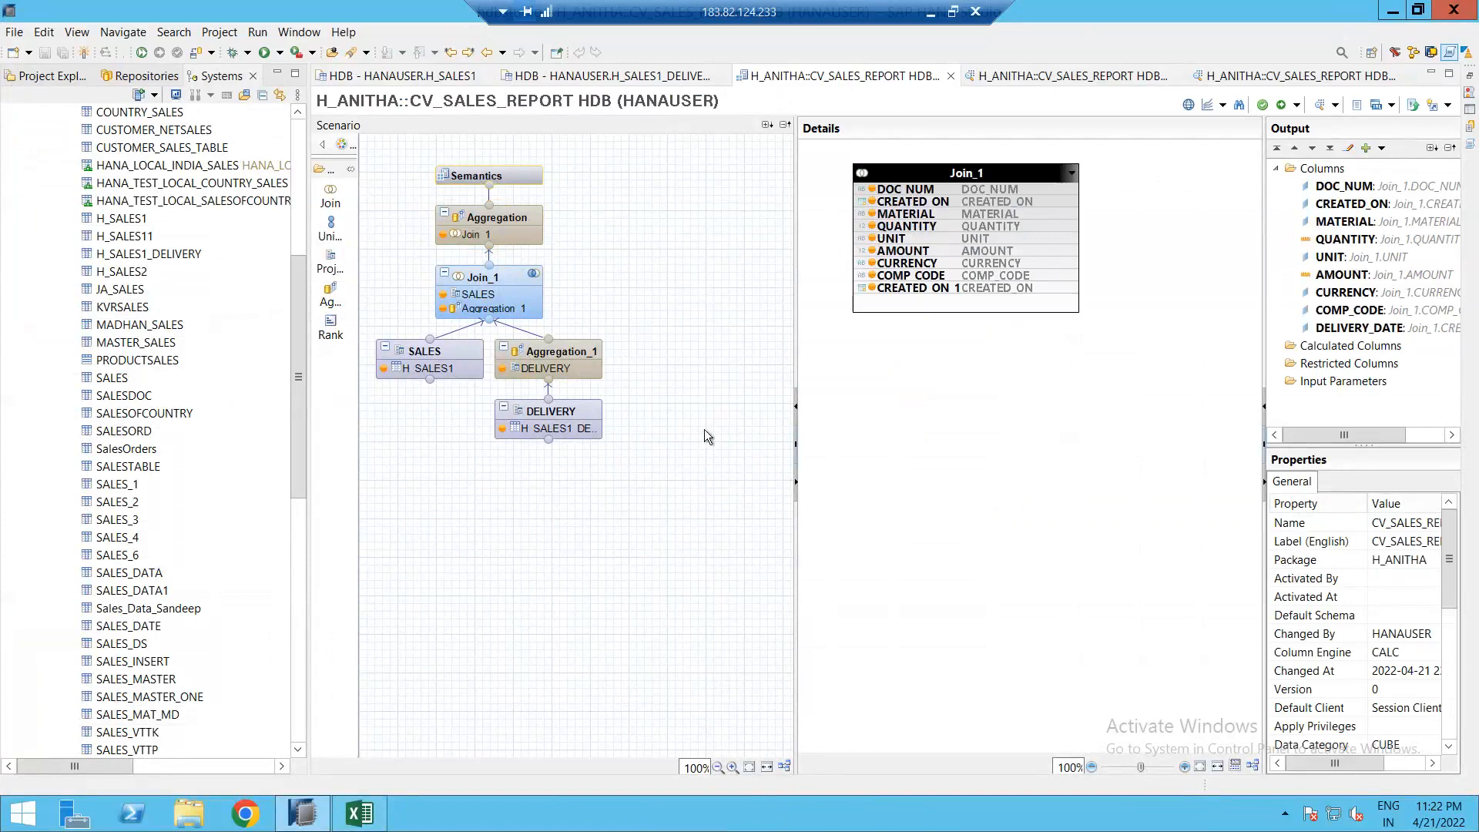
left_click(363, 822)
left_click(387, 351)
left_click_drag(597, 434, 747, 457)
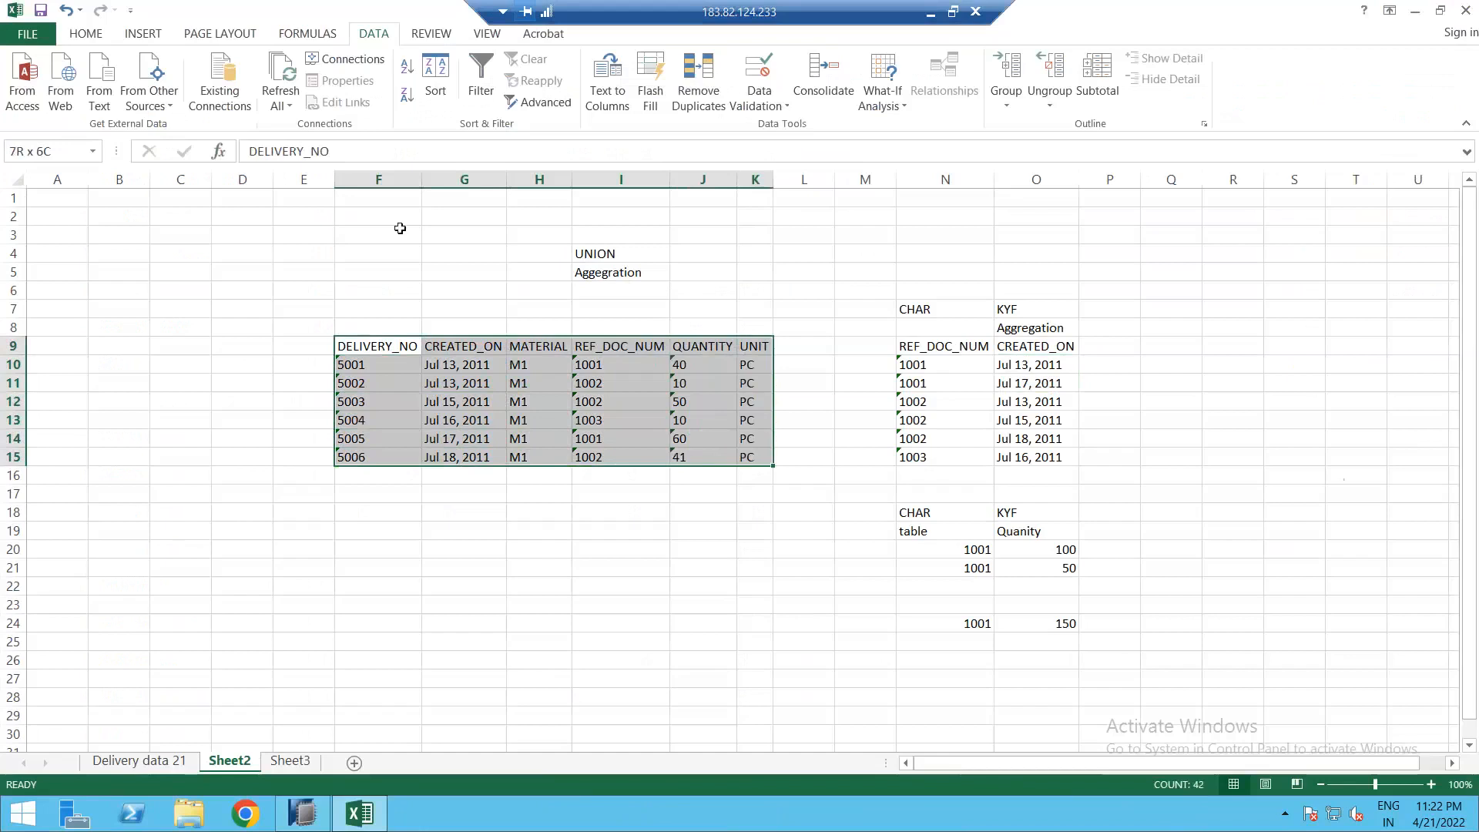
Step: Apply All Borders to the delivery table F9:K15
left_click(90, 36)
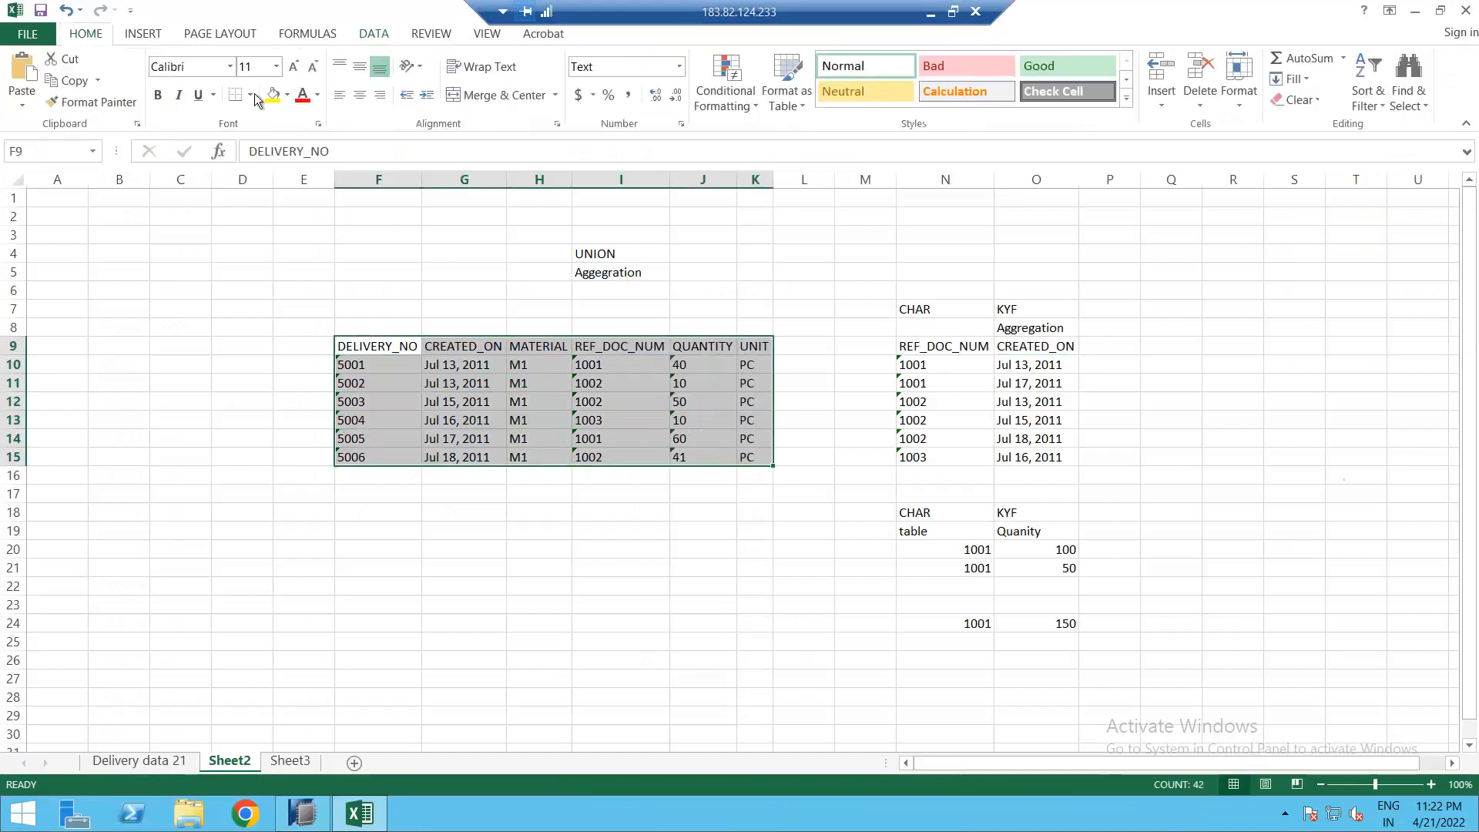
left_click(251, 94)
left_click(274, 262)
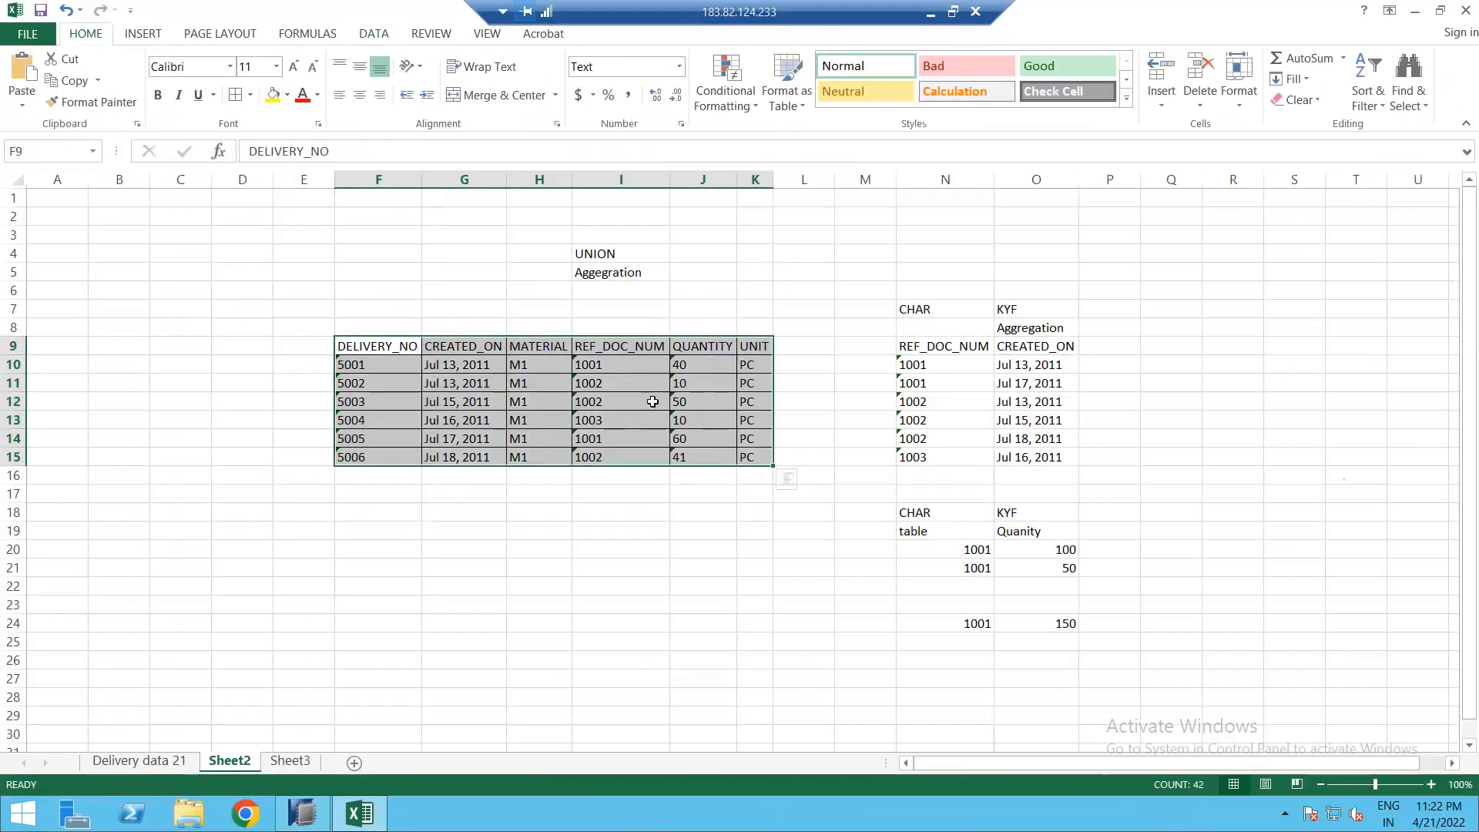
Step: Enter the headers MAT in H23 and QUANTITY in I23
left_click(537, 608)
type("MAT")
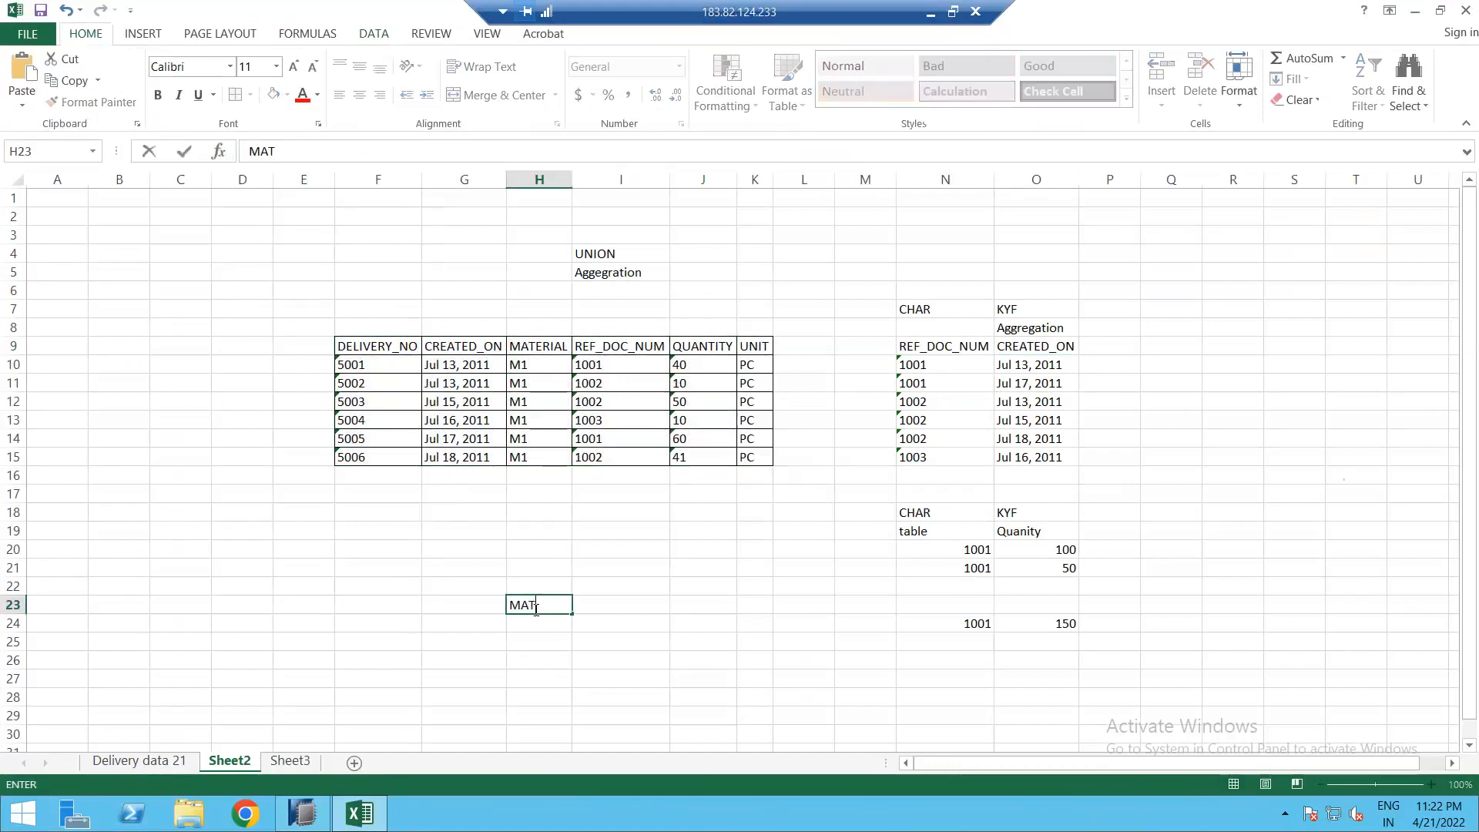
key("Tab")
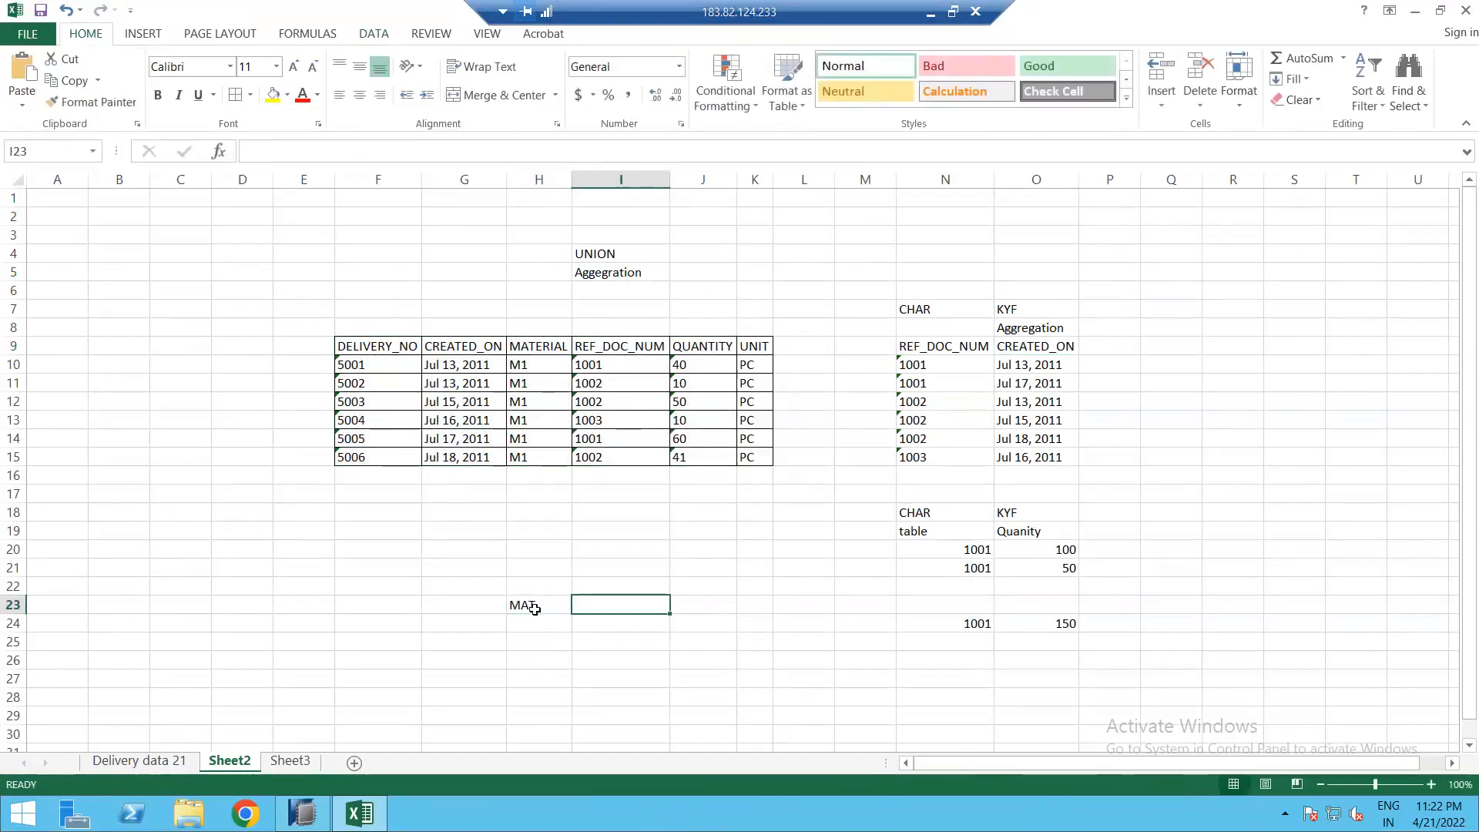
type("QUANTITY")
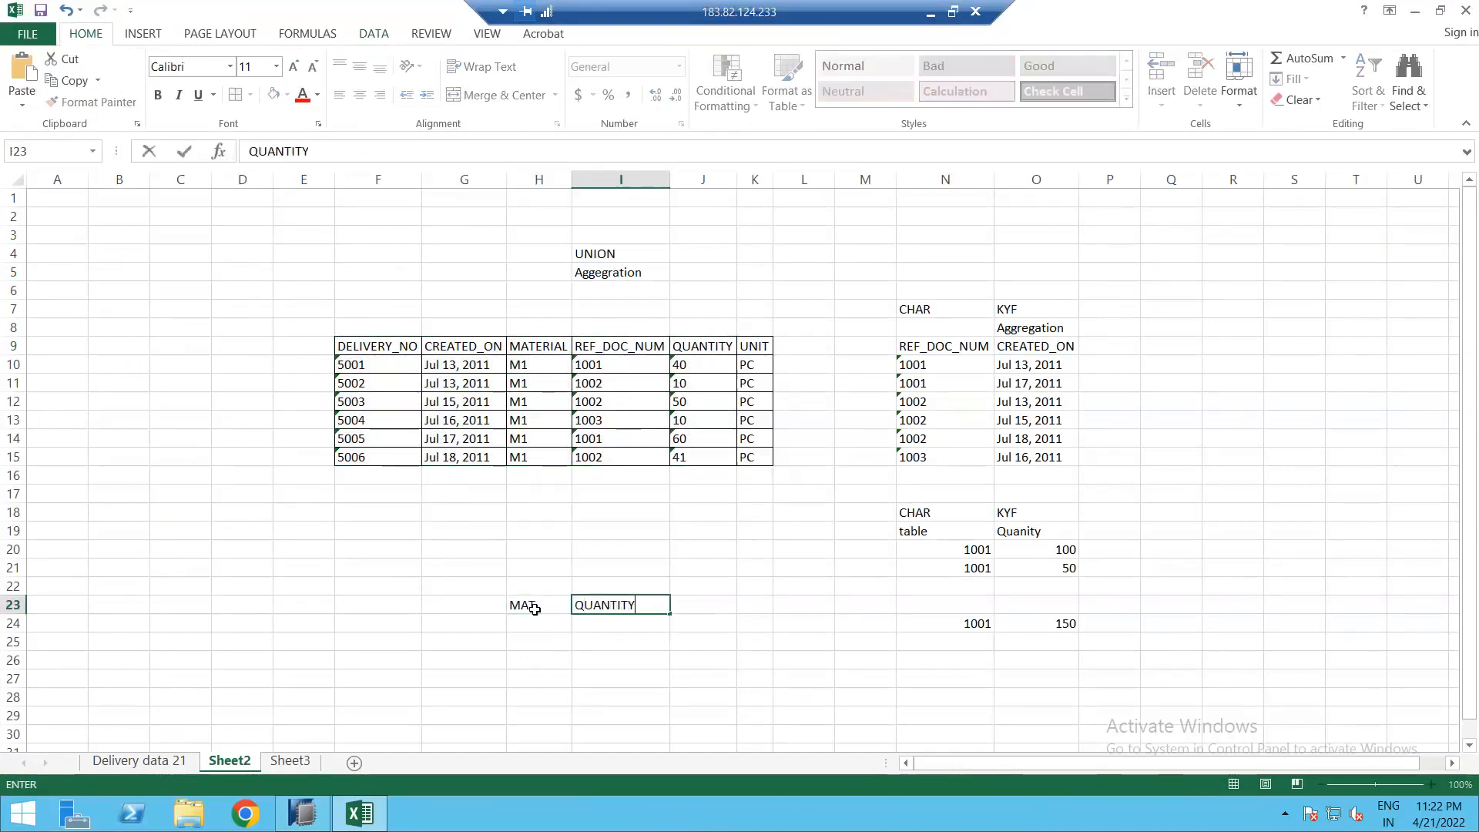
key("Return")
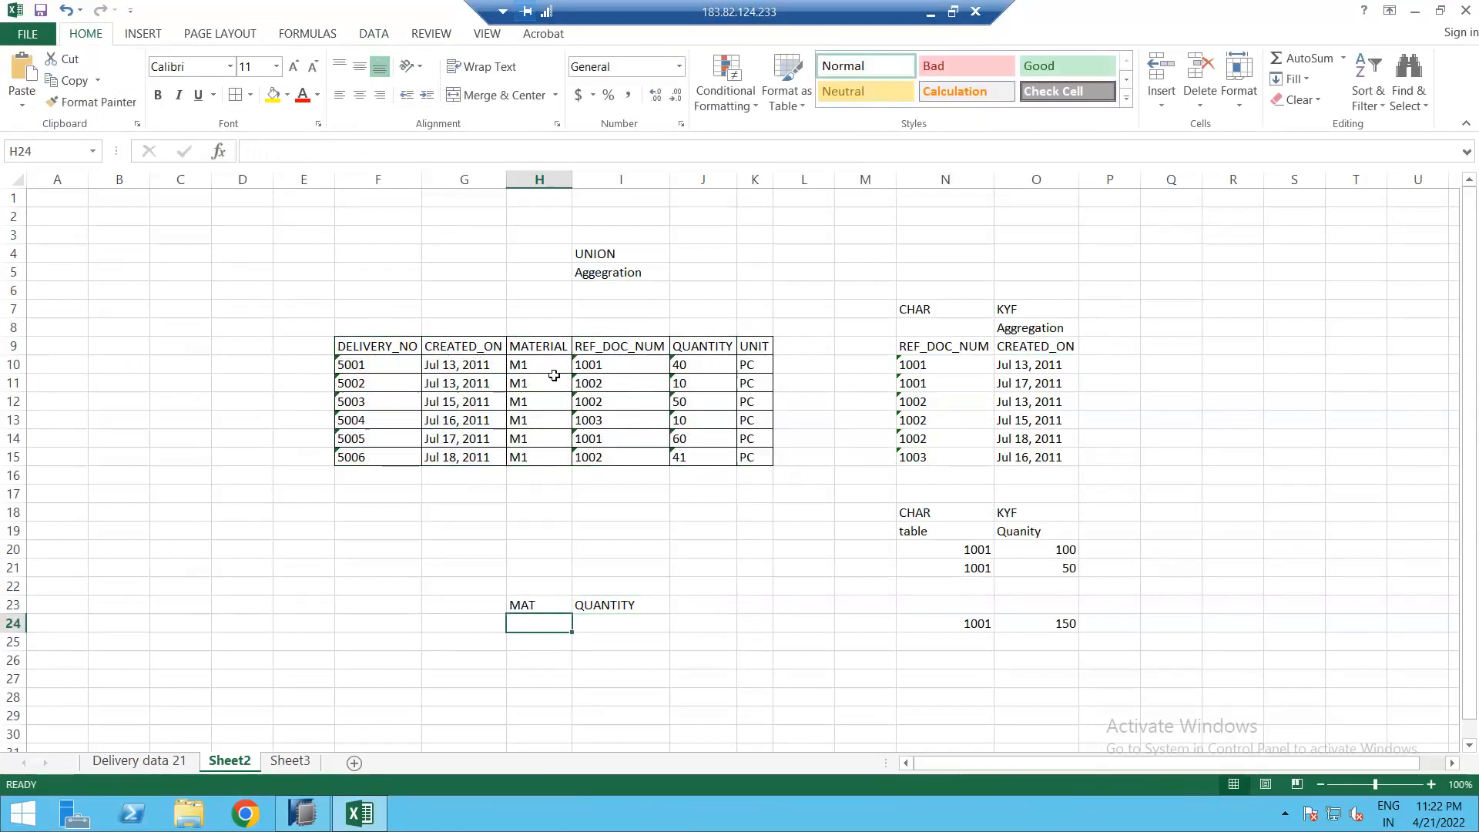
Step: Copy material M1 from H10 into H24
left_click_drag(548, 365, 551, 437)
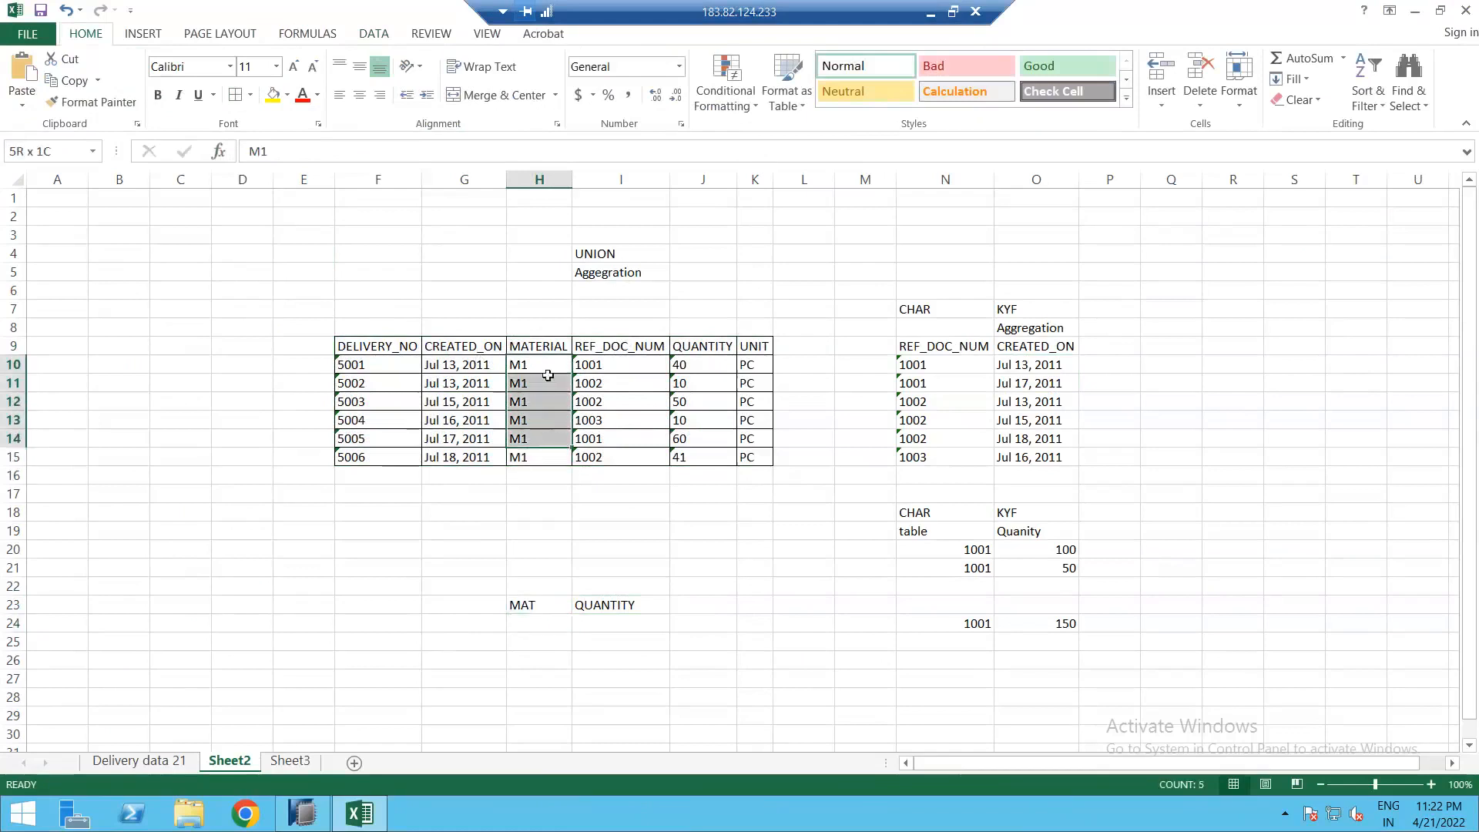
left_click(547, 365)
key("ctrl+c")
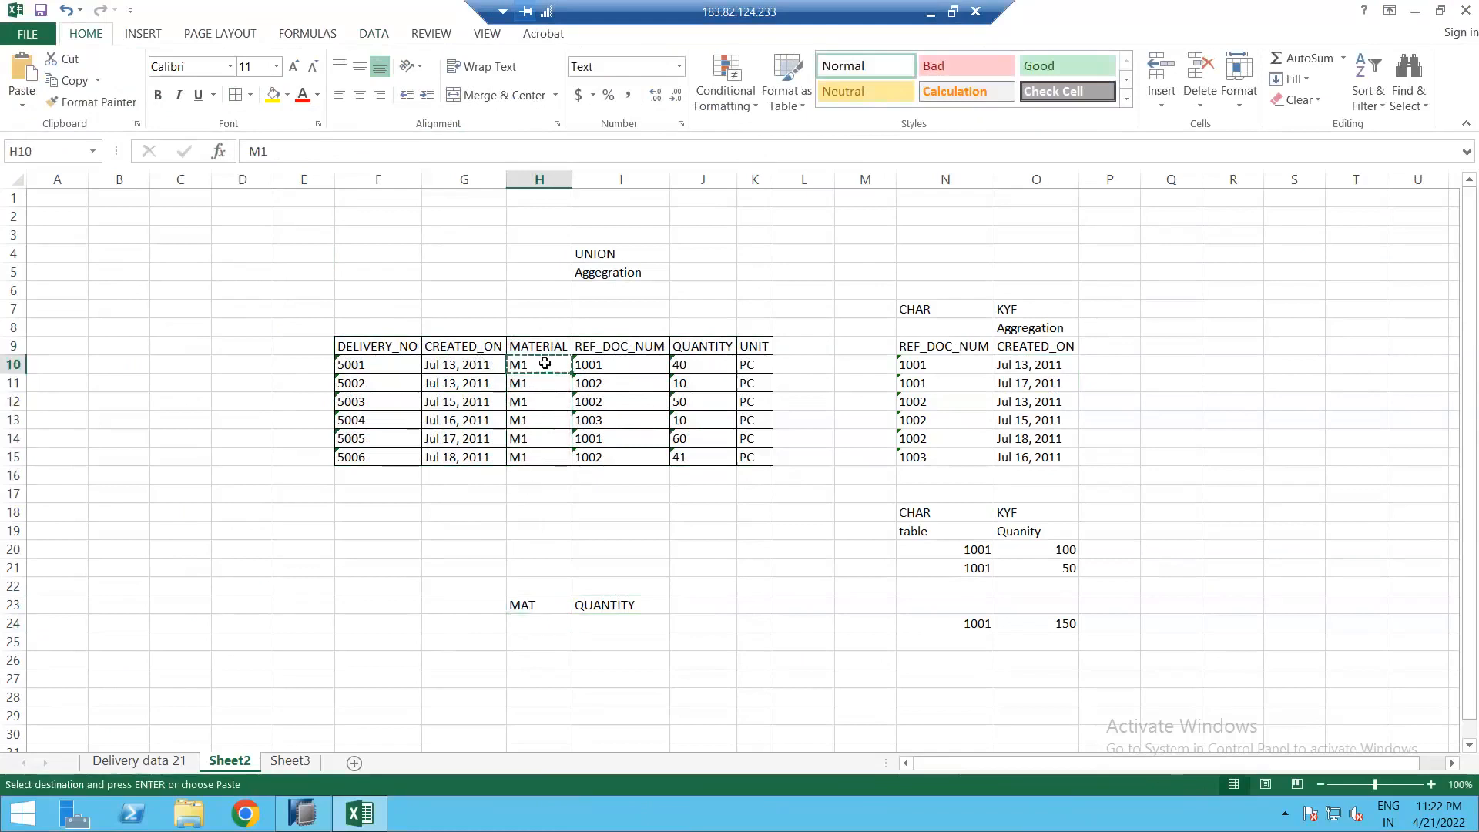
left_click(538, 628)
key("ctrl+v")
key("Escape")
Step: Put the placeholder XX in I24 under QUANTITY
left_click_drag(688, 365, 679, 455)
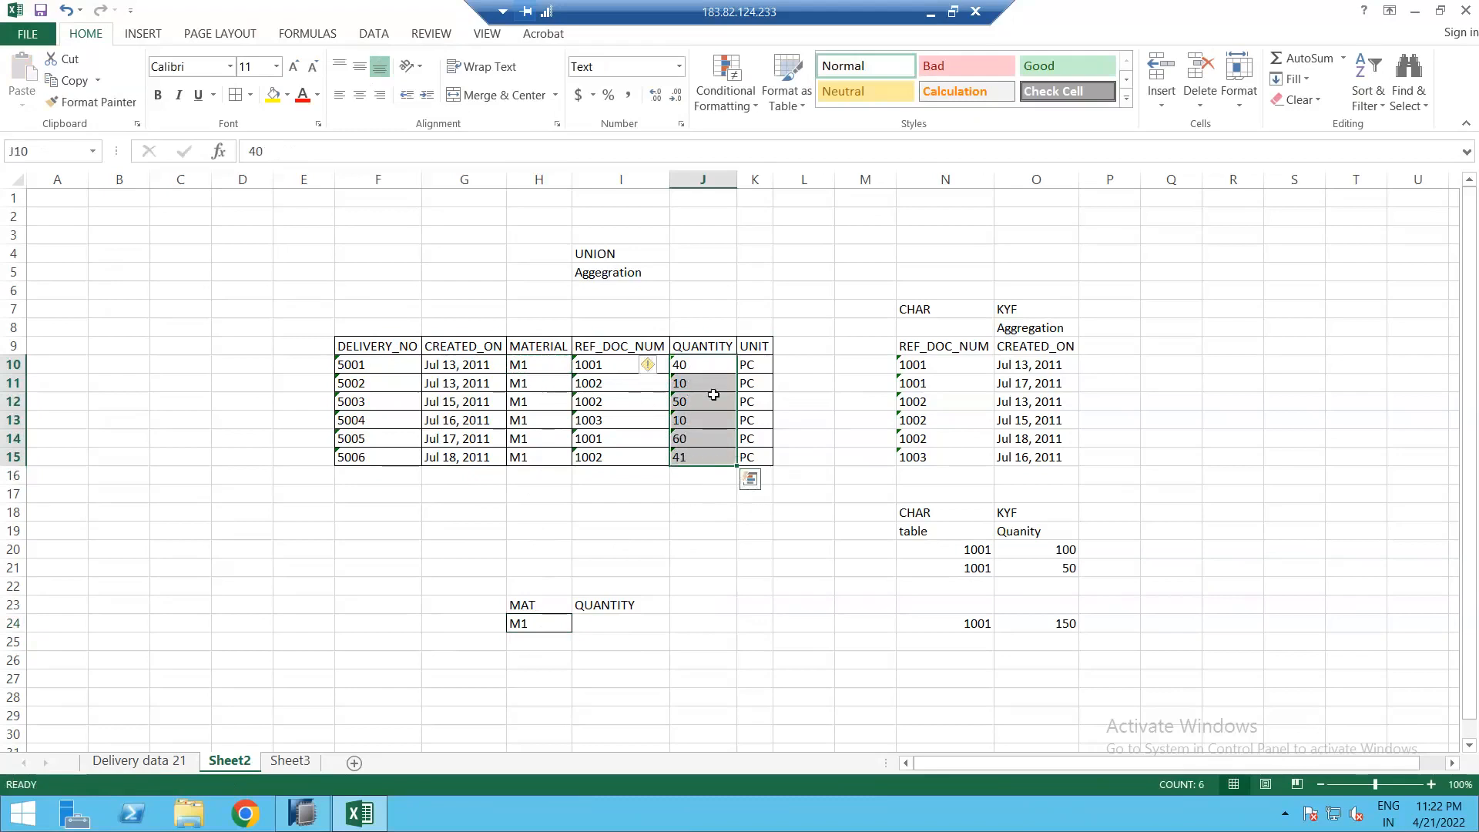
left_click(621, 624)
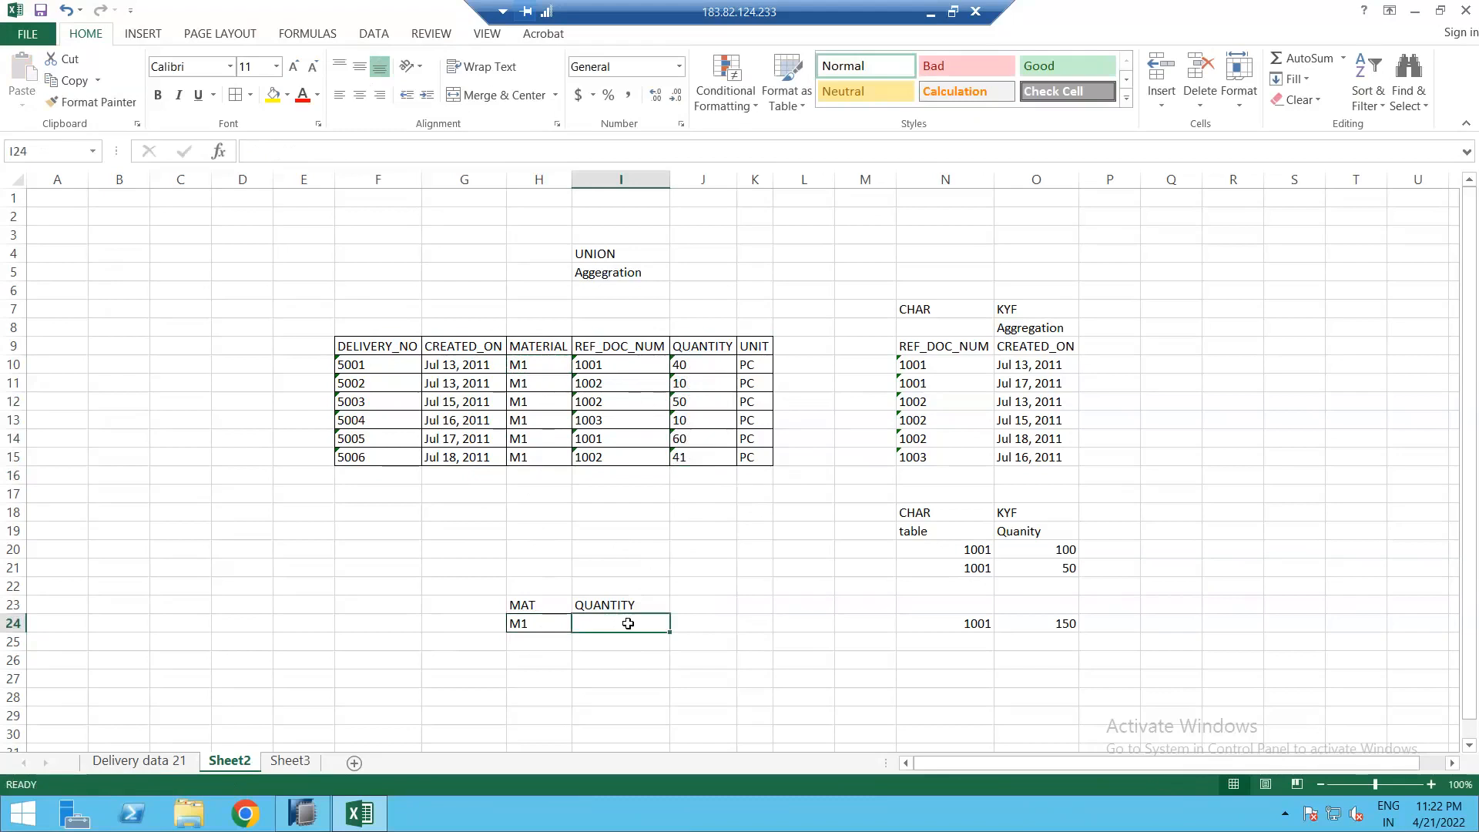
type("XX")
key("Return")
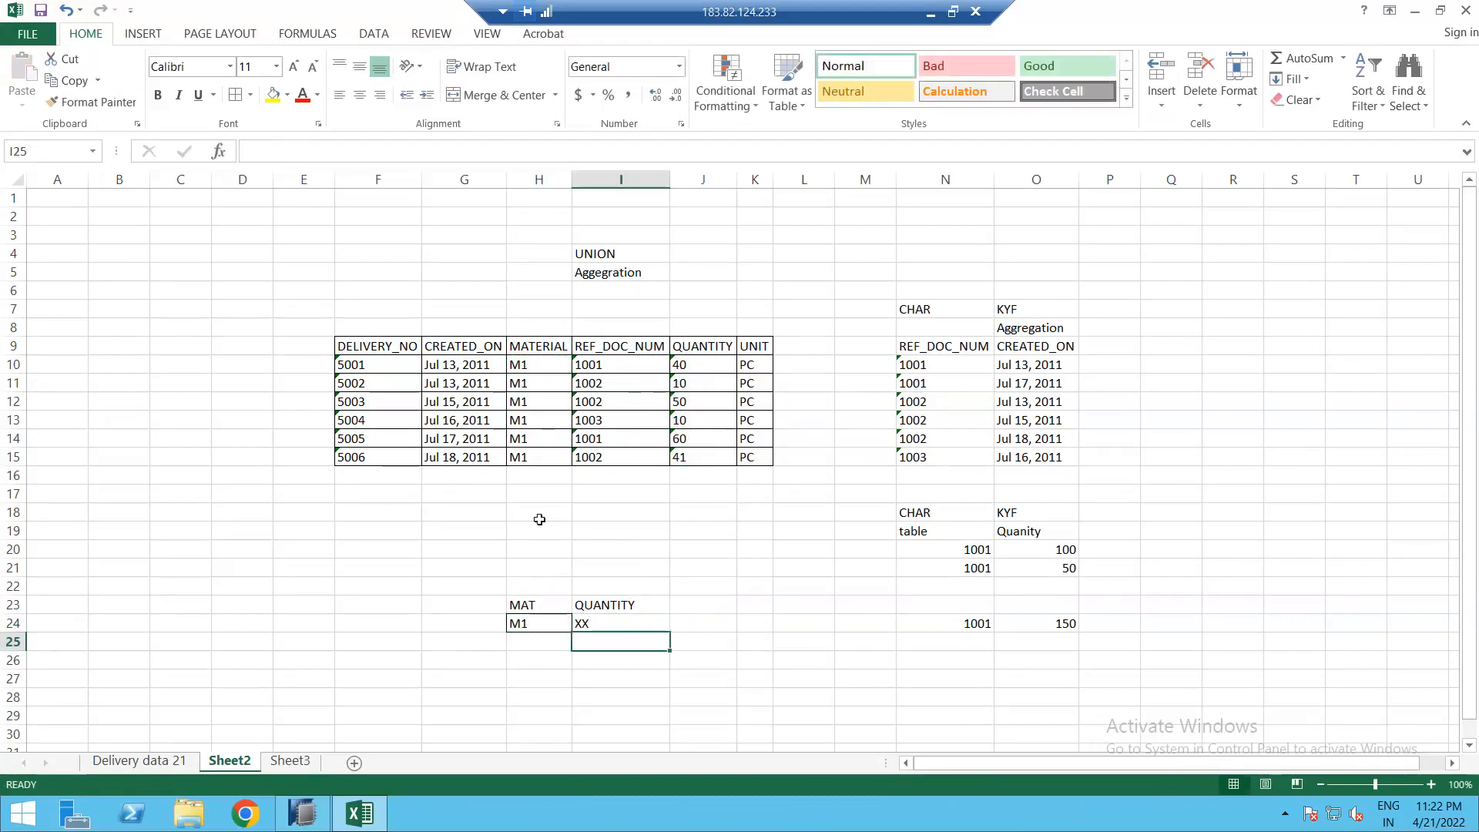
key("Up")
key("Up")
key("Left")
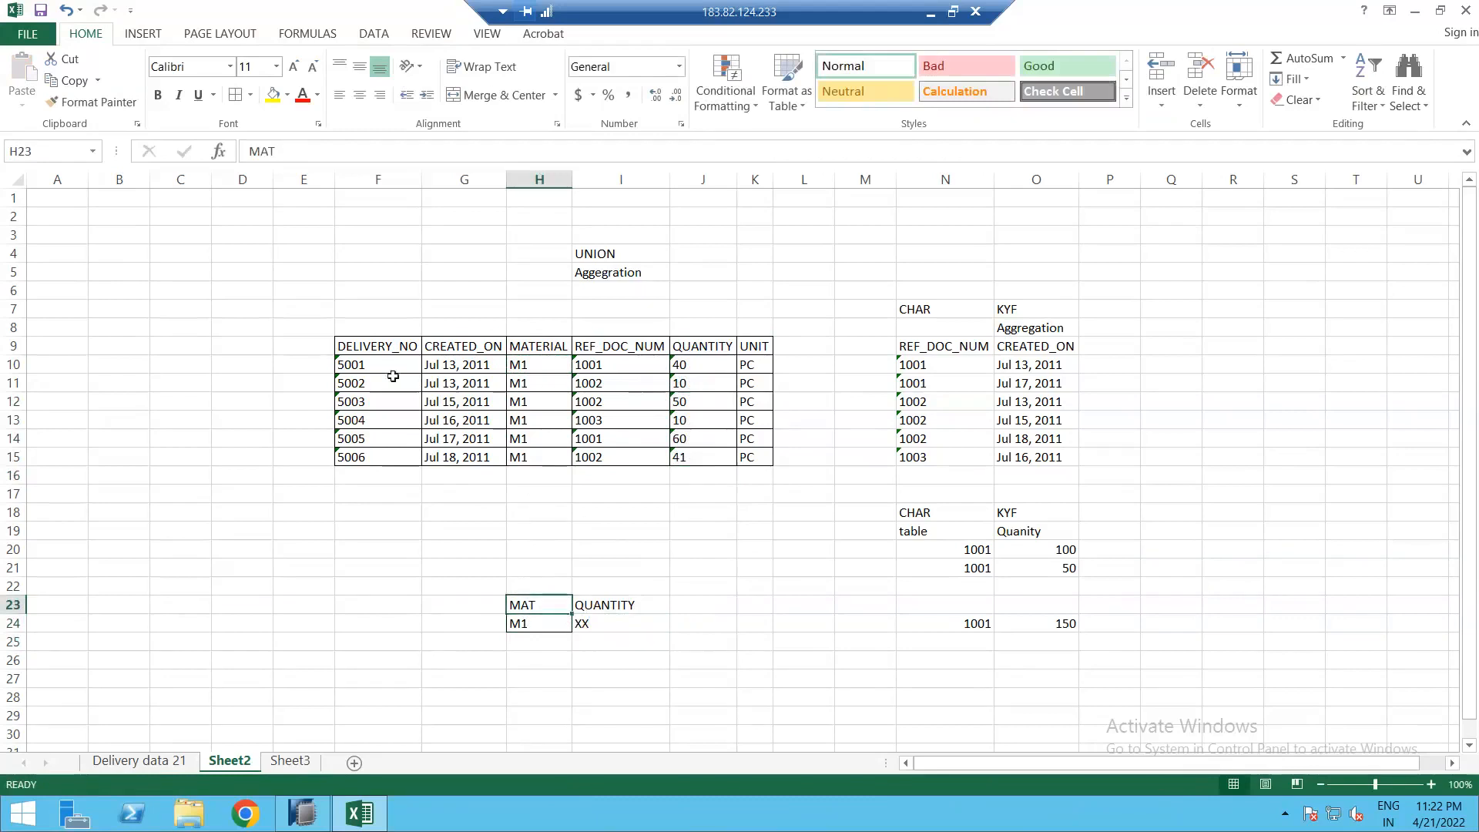
Step: Copy the CREATED_ON header into G23 and clear the XX placeholder from I24
left_click(473, 347)
key("ctrl+c")
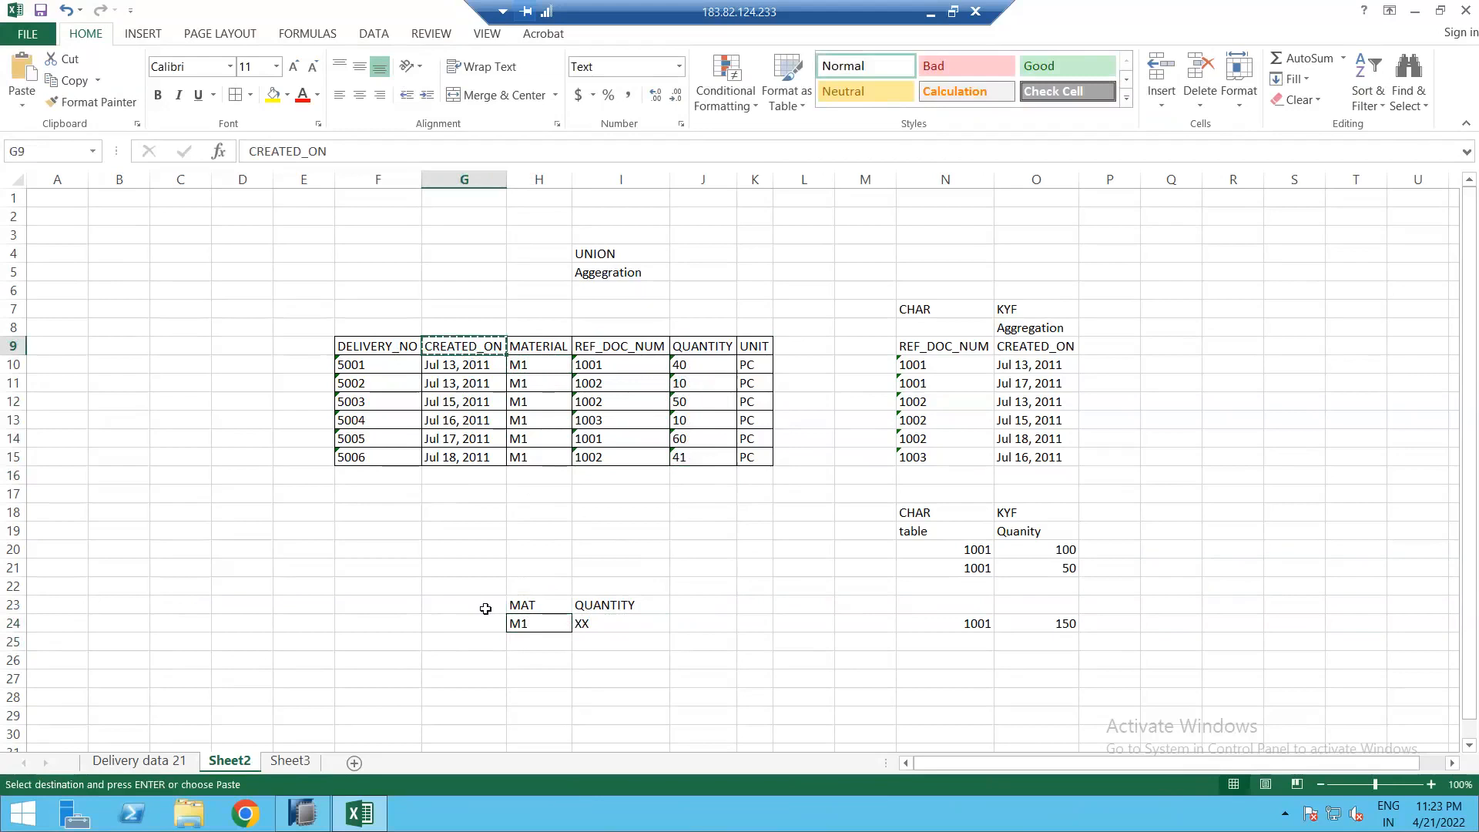
left_click(485, 608)
key("ctrl+v")
key("Escape")
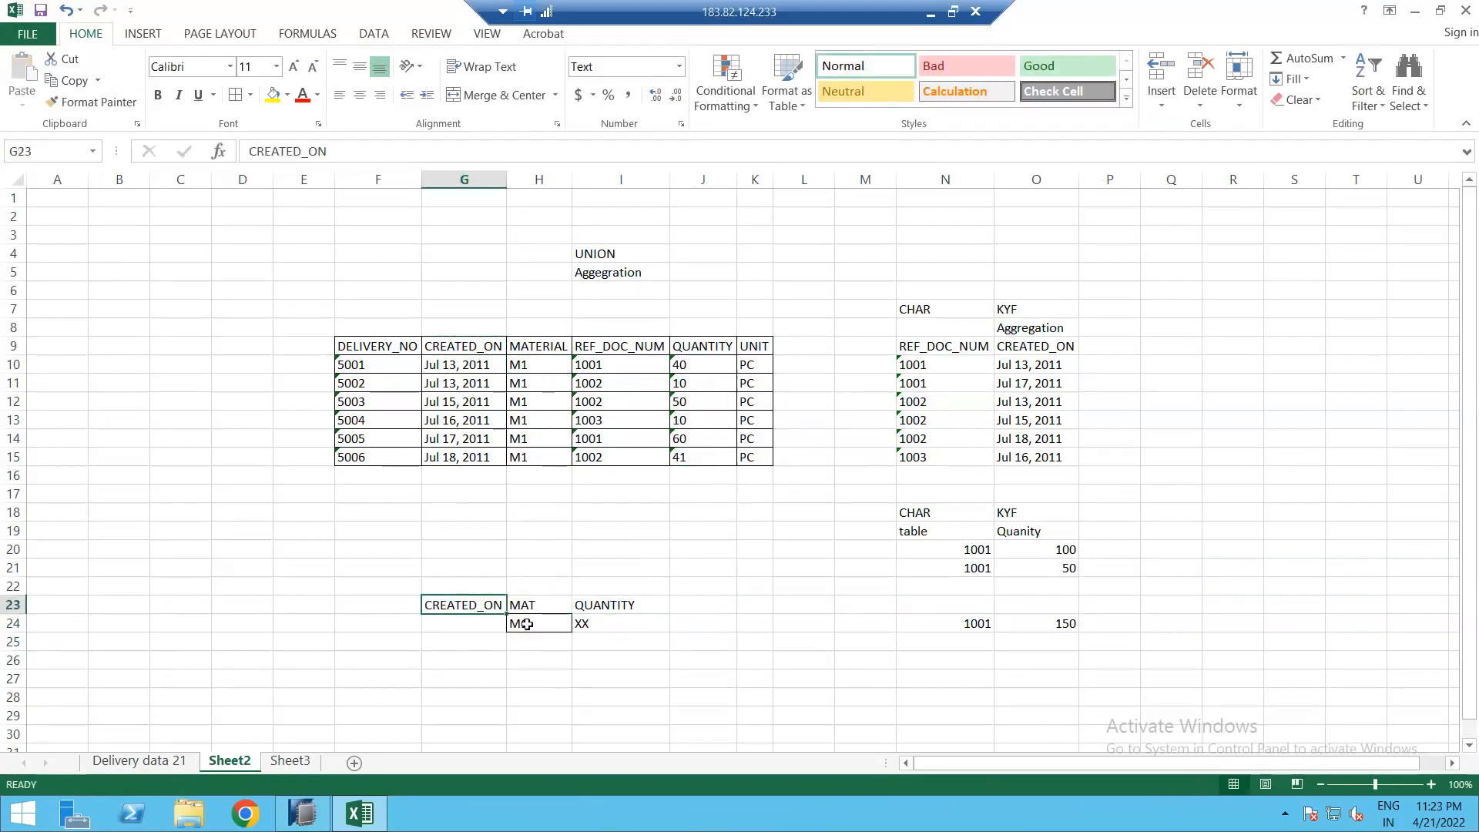
left_click(602, 628)
key("Delete")
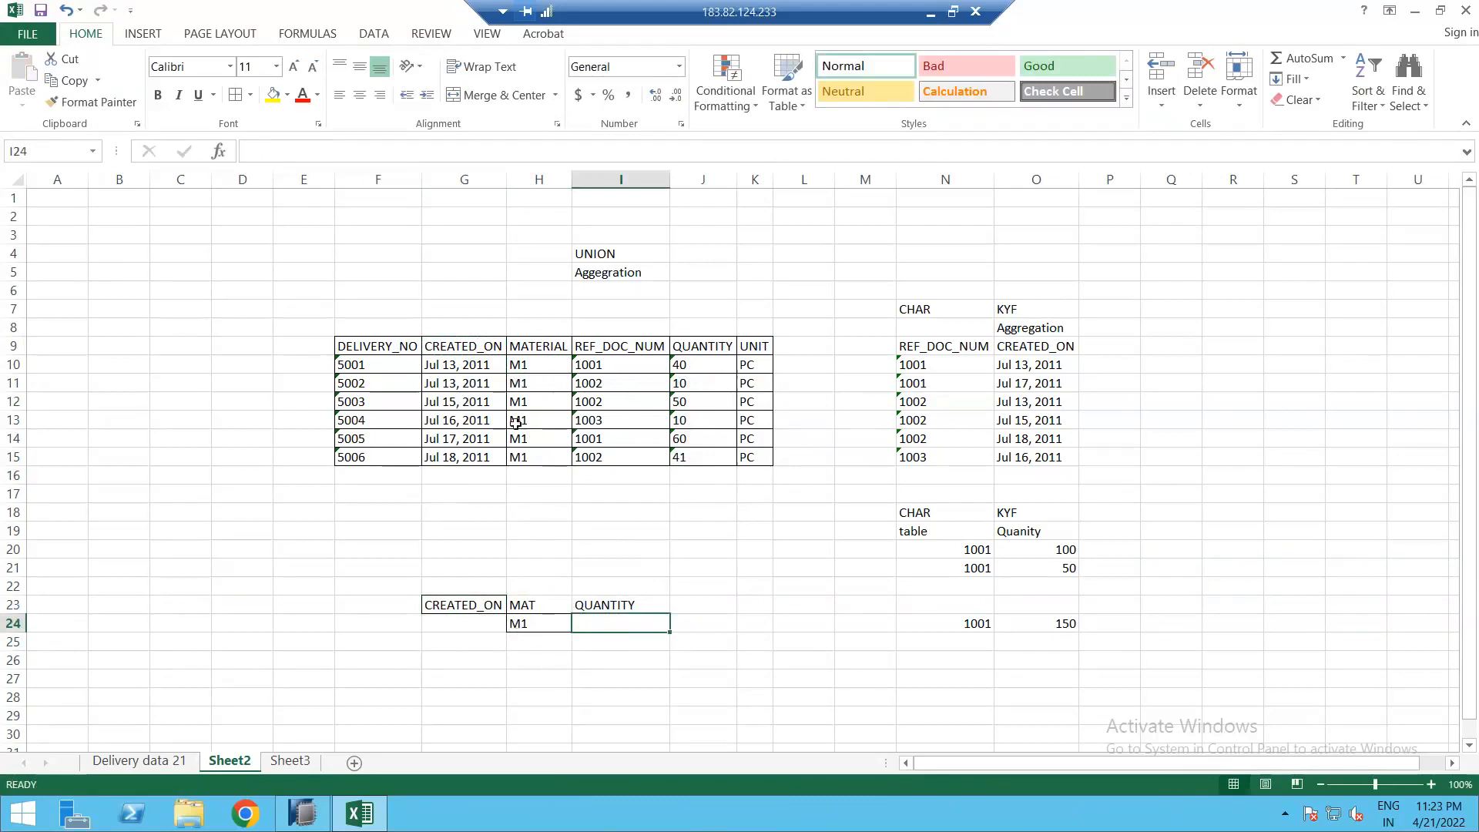
Step: Copy the Jul 13 and Jul 15, 2011 dates with M1 into rows 24 and 25
left_click(446, 329)
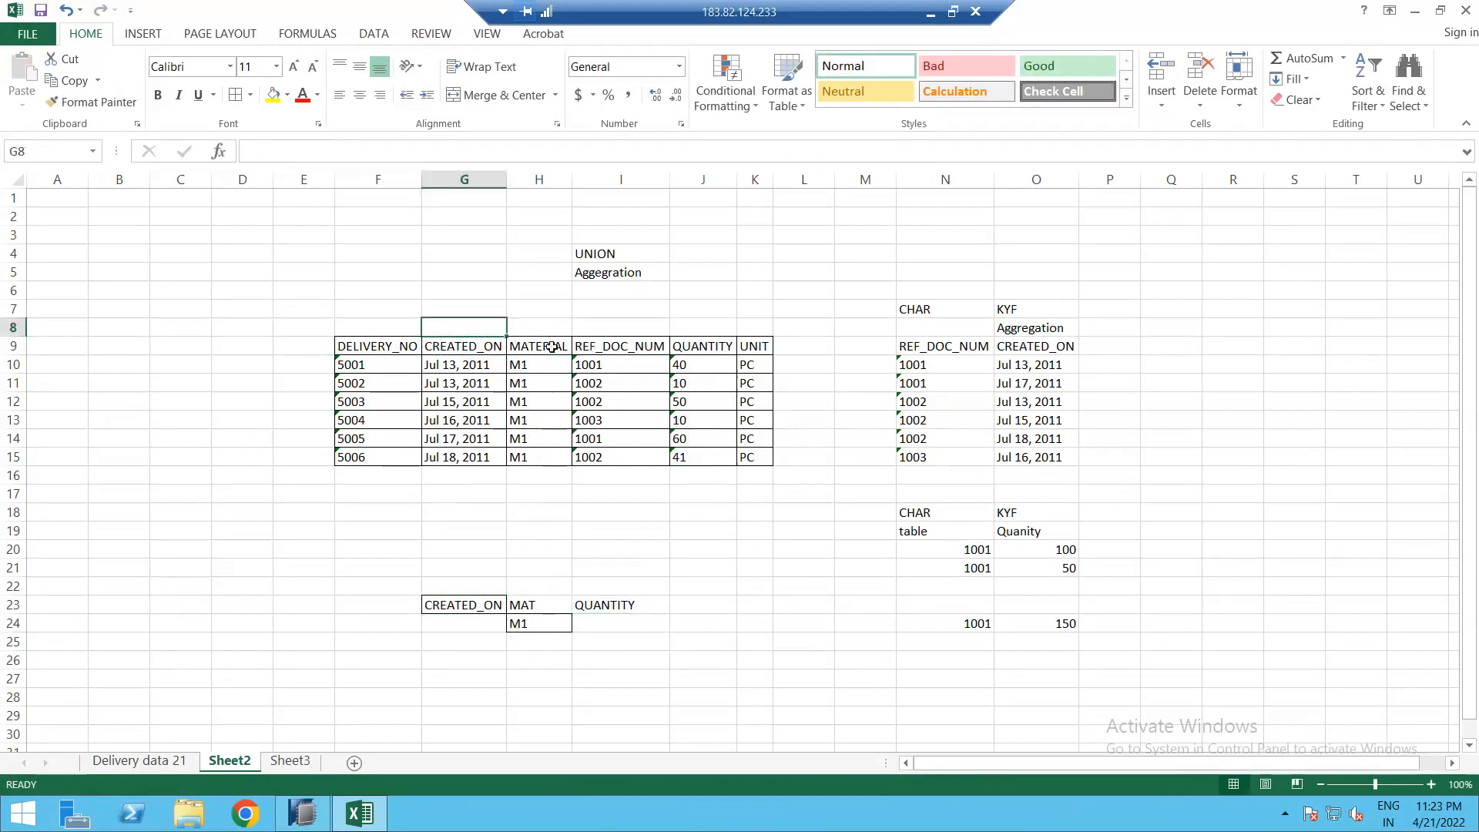
left_click(465, 366)
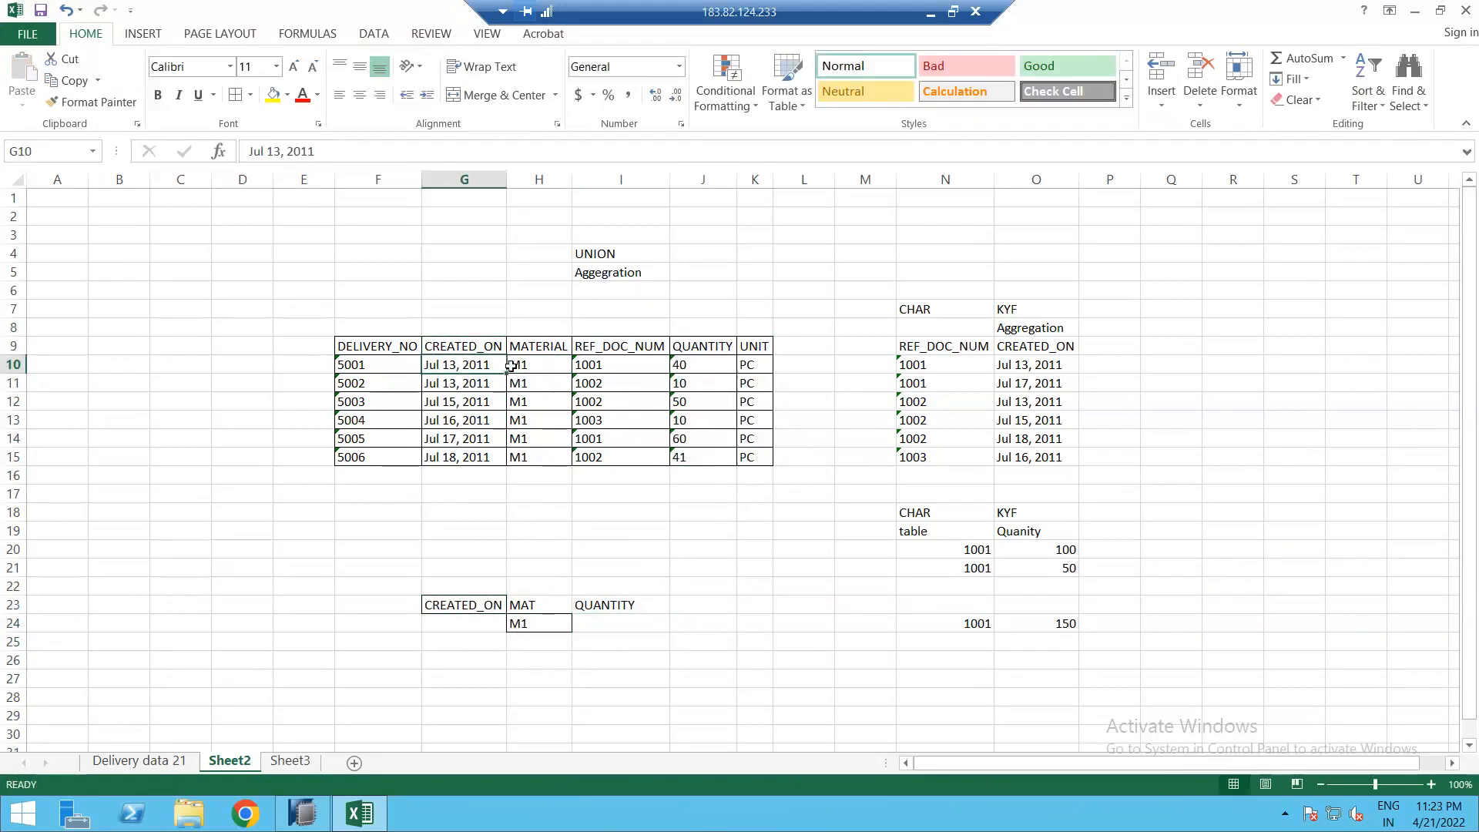
left_click_drag(511, 366, 514, 366)
key("ctrl+c")
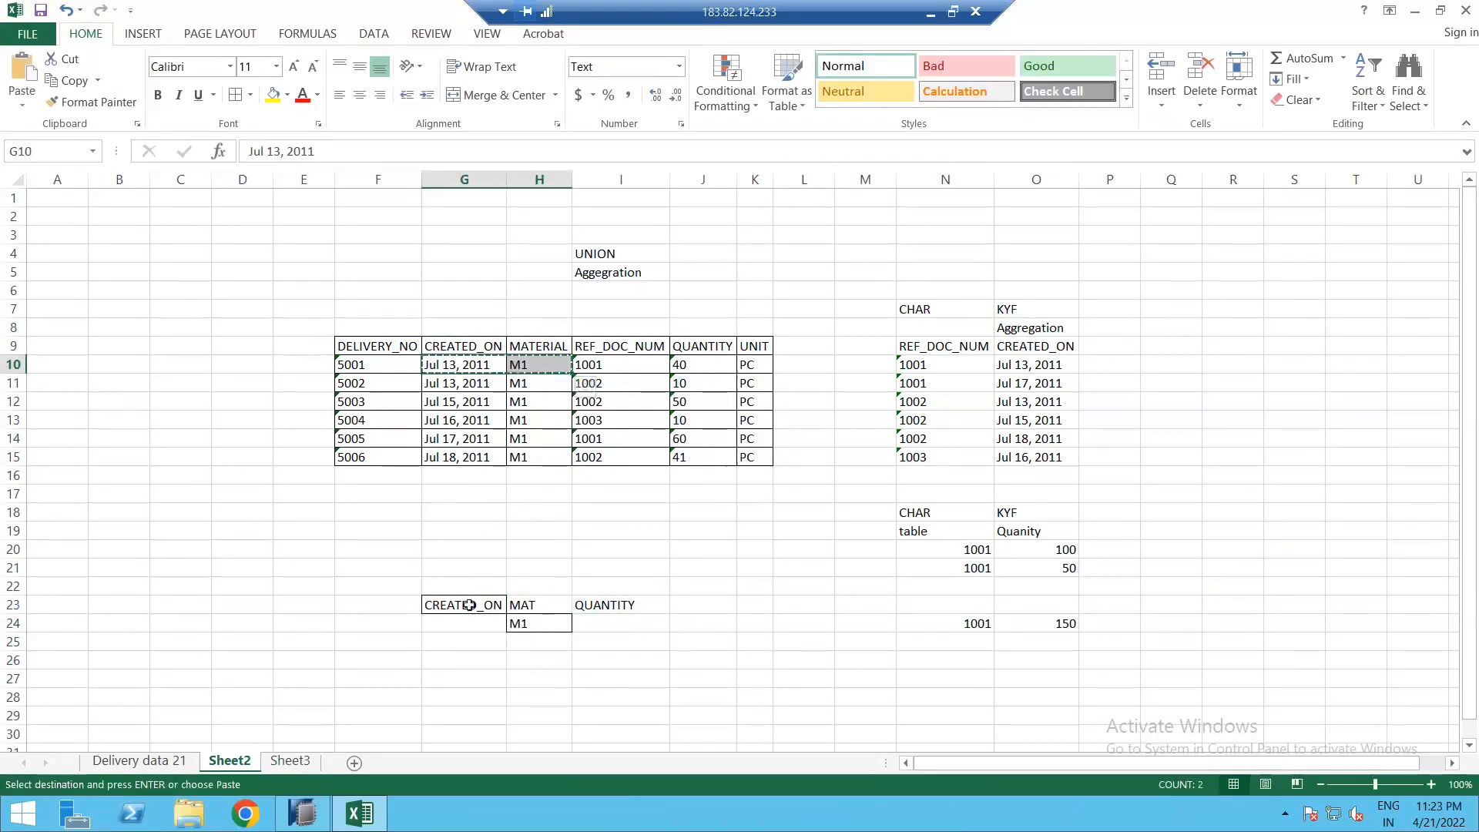
left_click(467, 623)
key("ctrl+v")
left_click_drag(512, 398, 465, 401)
key("ctrl+c")
left_click(465, 642)
key("ctrl+v")
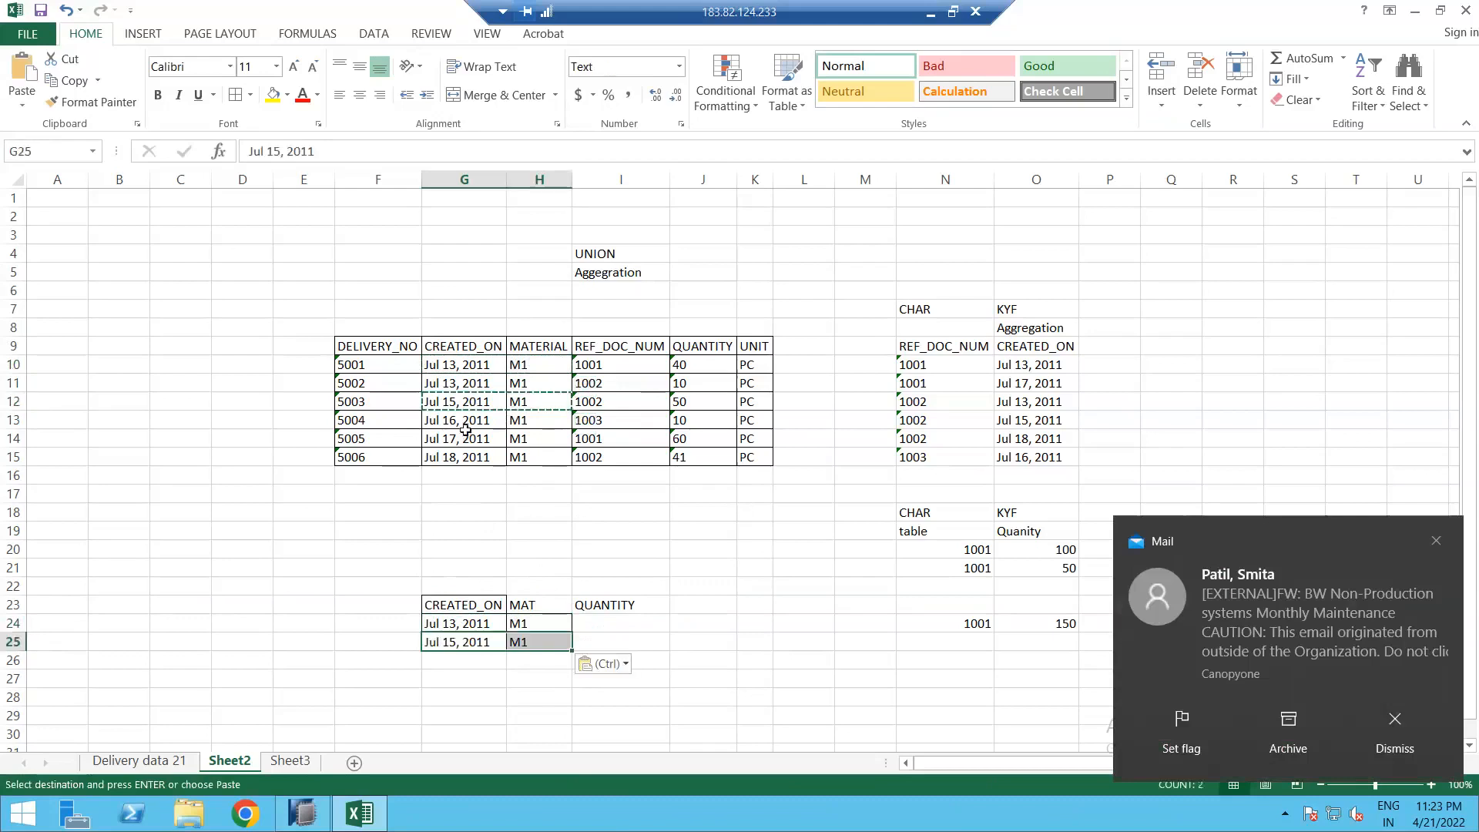
Step: Copy the Jul 16–18 dates with M1 into rows 26–28, then total quantities 40 and 10
left_click_drag(462, 420, 514, 457)
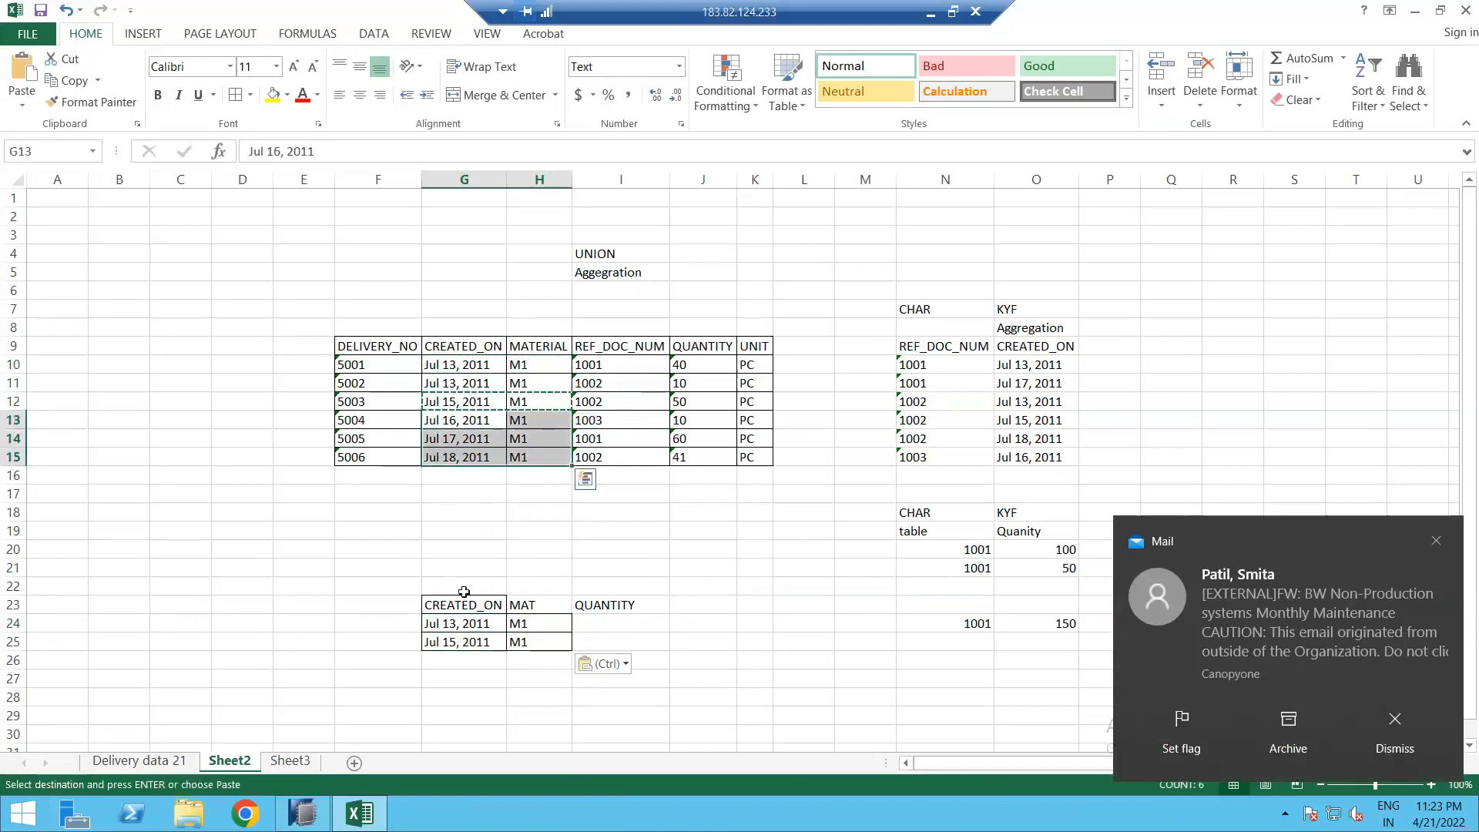
key("ctrl+c")
left_click(458, 652)
key("ctrl+v")
key("Escape")
left_click_drag(681, 366, 681, 385)
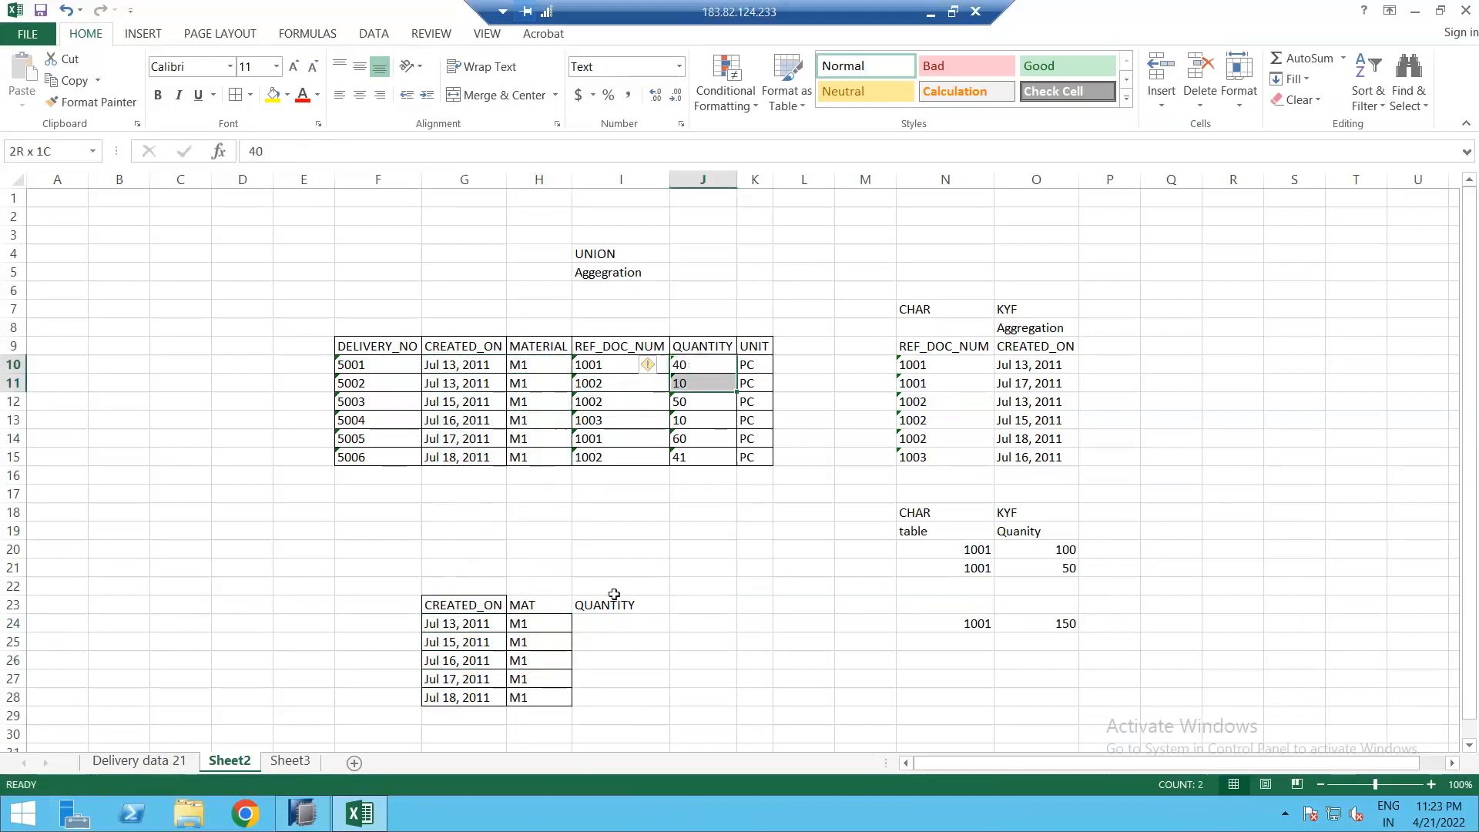
Step: Enter 50 in I24 and paste the quantities 50, 10, 60 and 41 into I25:I28
left_click(607, 624)
type("50")
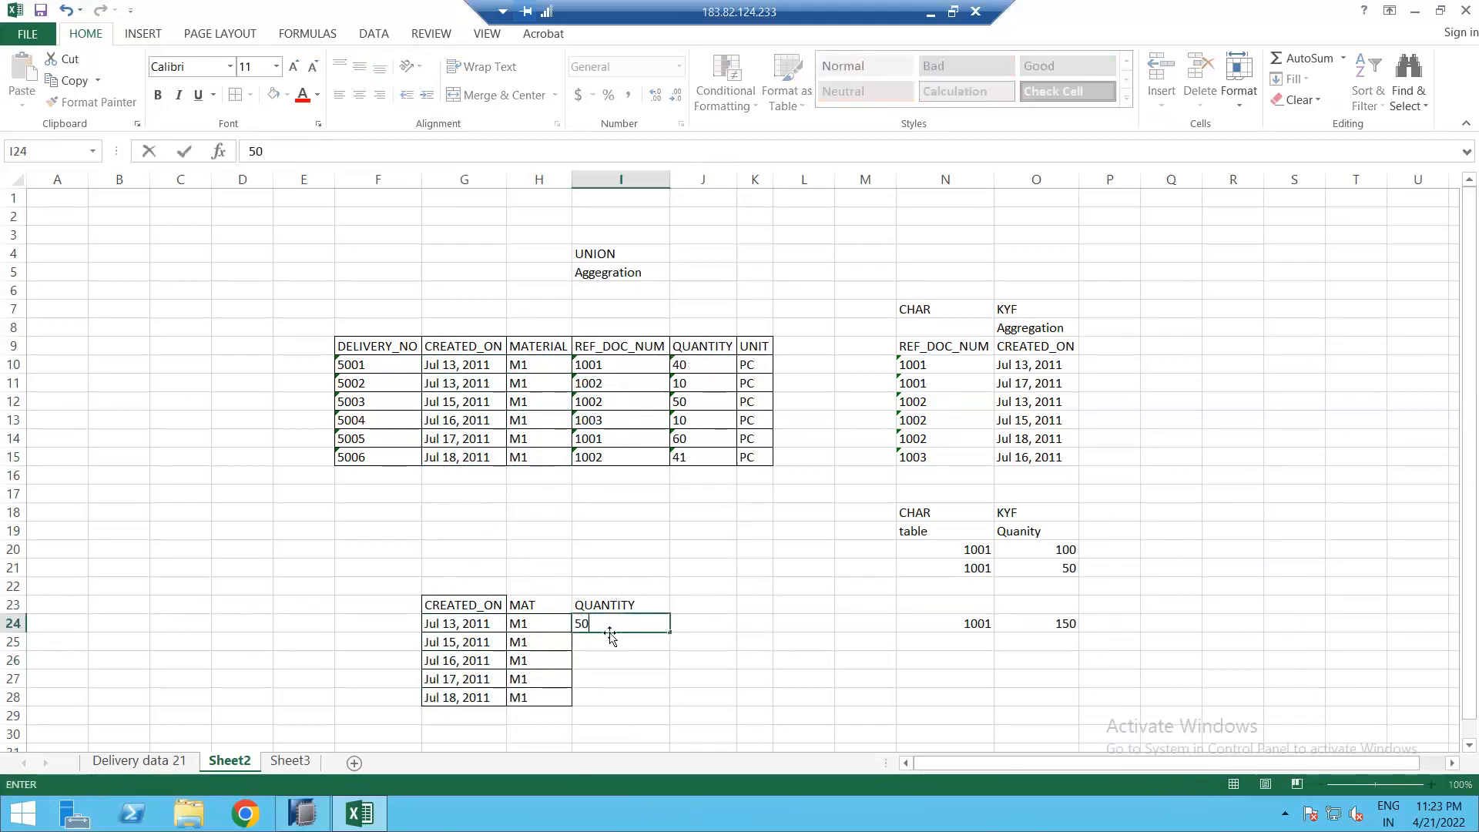
key("Return")
left_click_drag(680, 401, 697, 473)
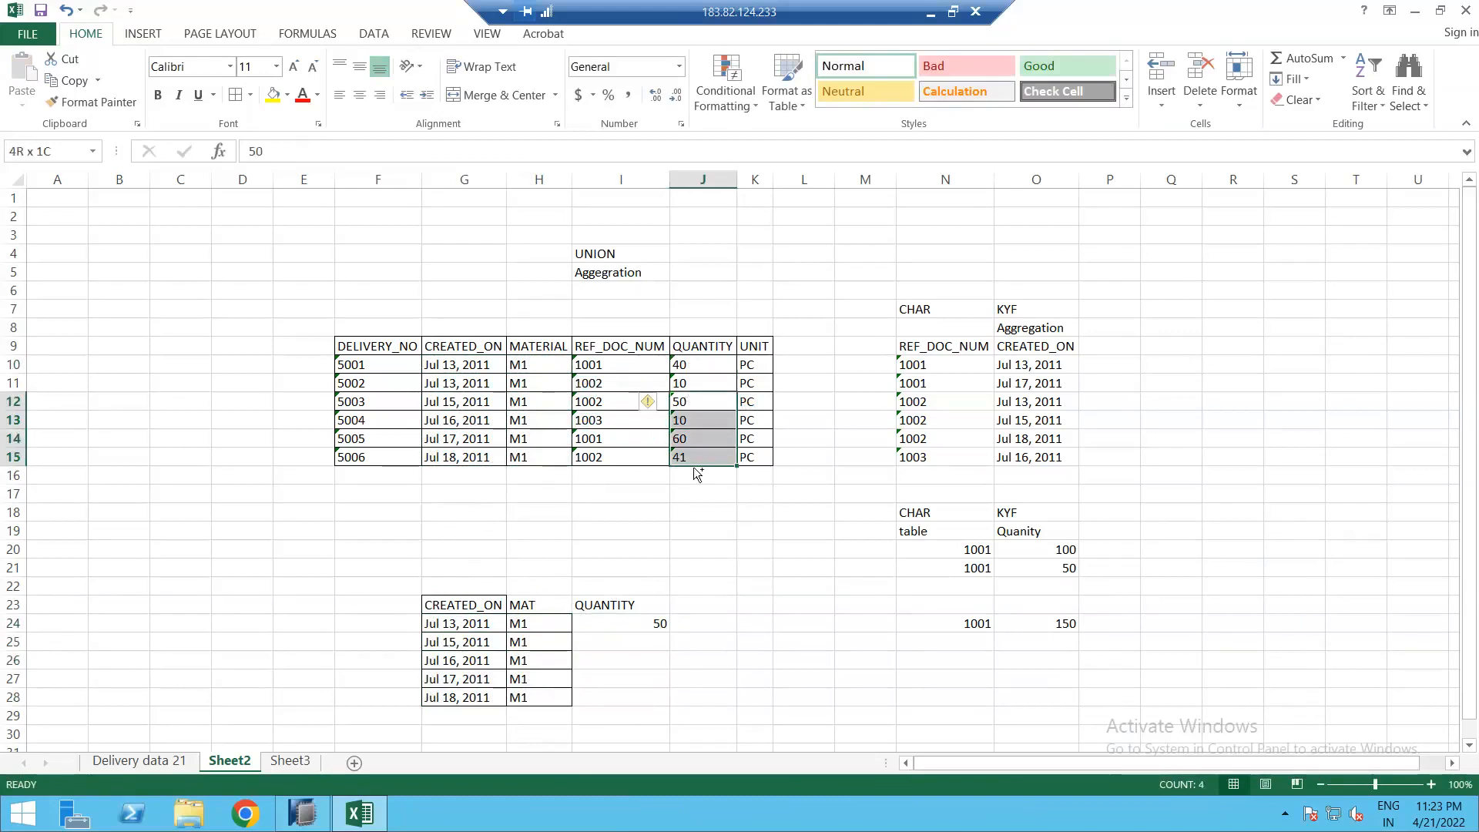
key("ctrl+c")
left_click(597, 644)
key("ctrl+v")
key("Escape")
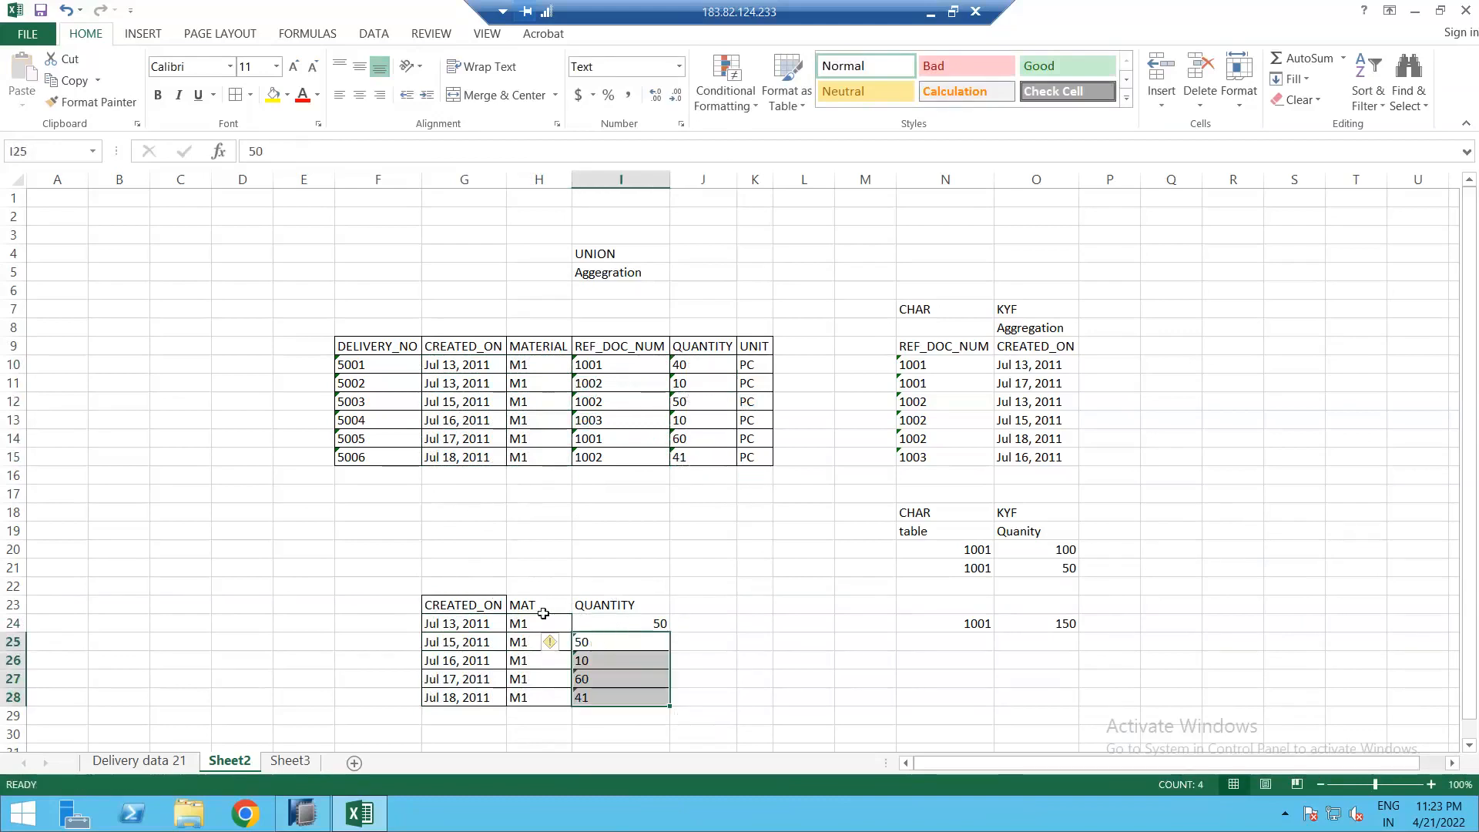
Step: Highlight the CREATED_ON, MAT and QUANTITY headers, DELIVERY_NO values 5001–5006 and the five mock-up dates
left_click(471, 606)
left_click_drag(507, 606, 522, 606)
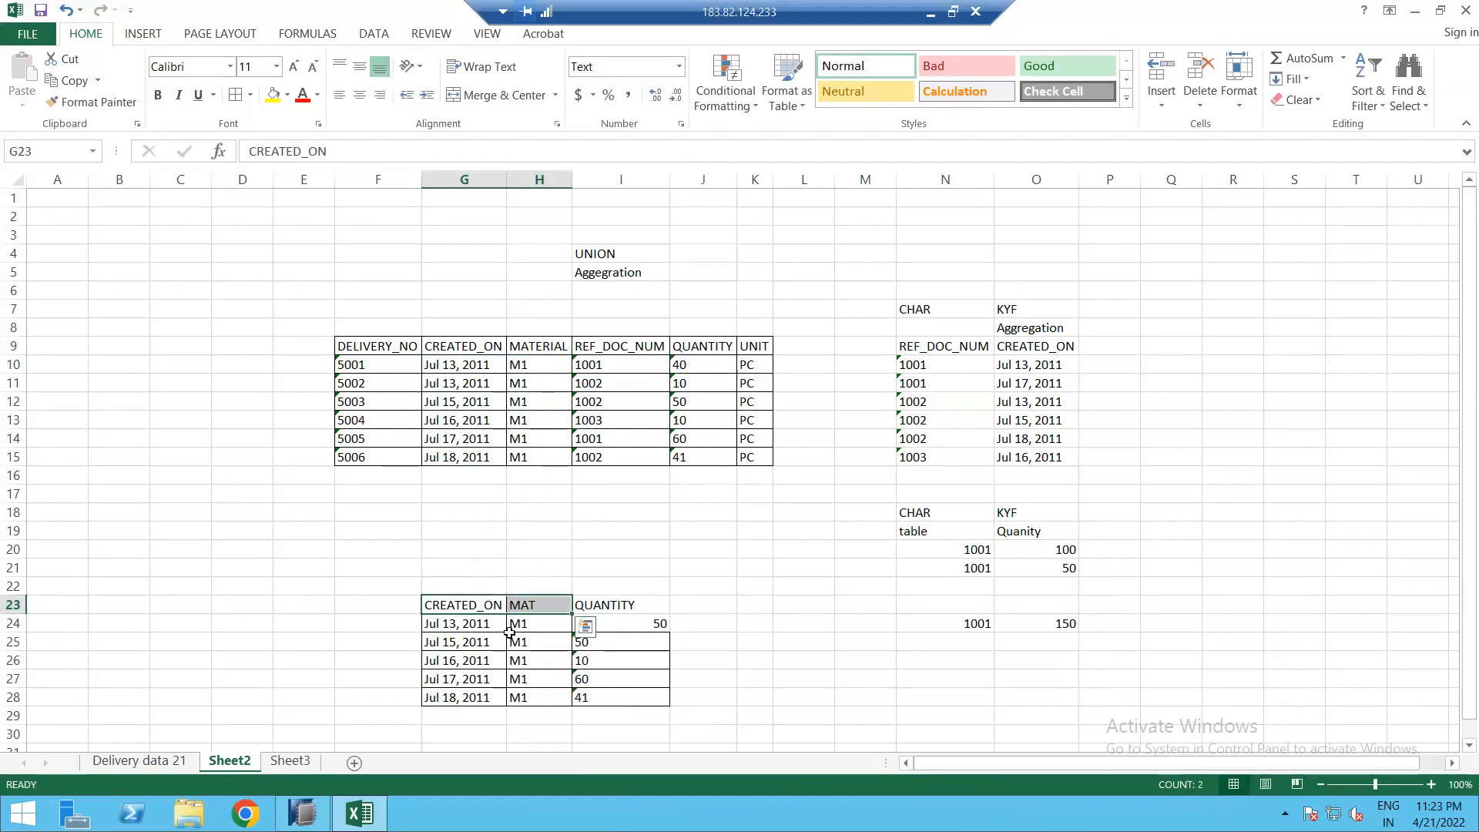
left_click(632, 605)
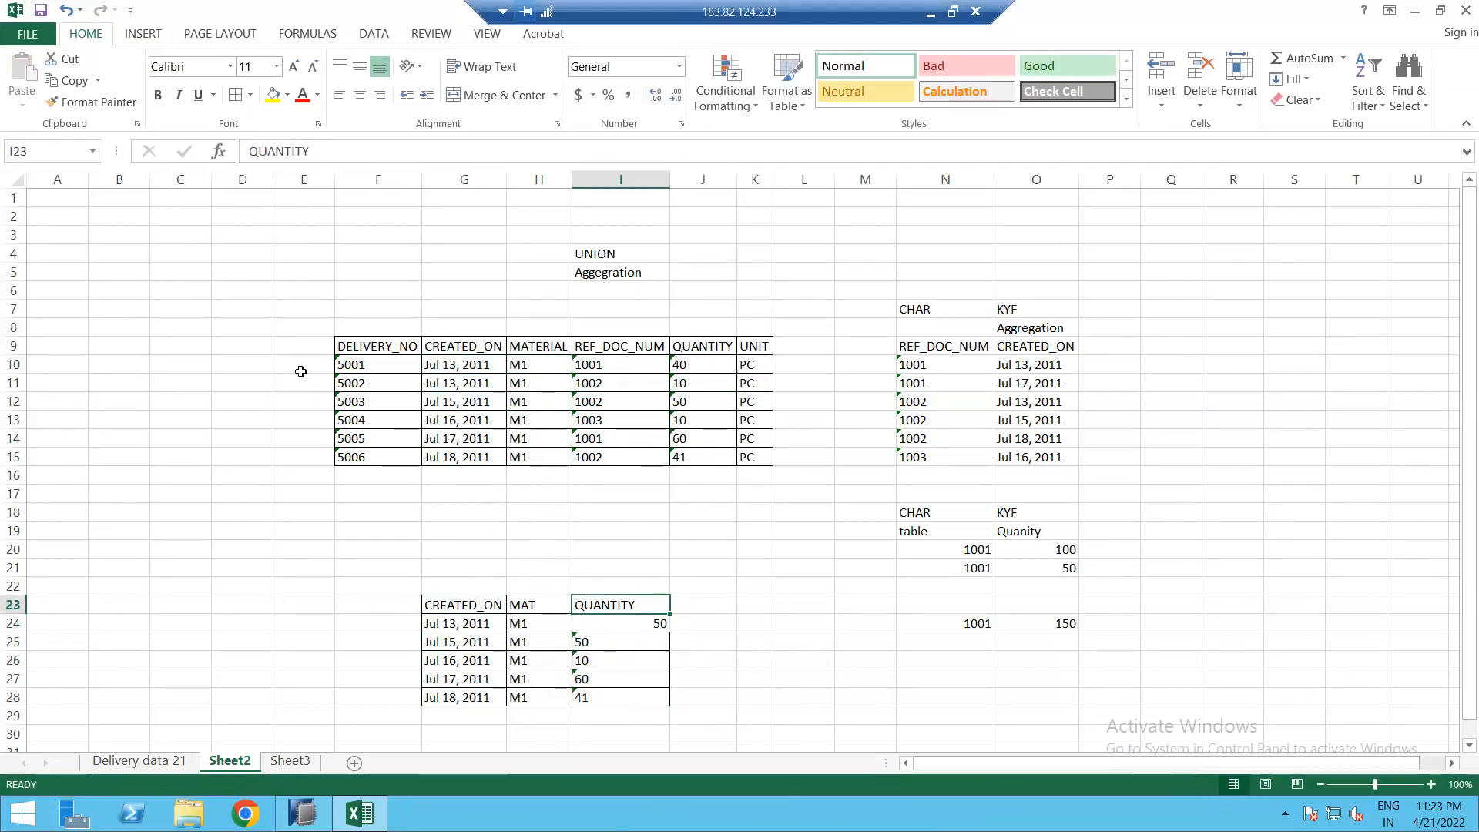
left_click_drag(365, 362, 376, 458)
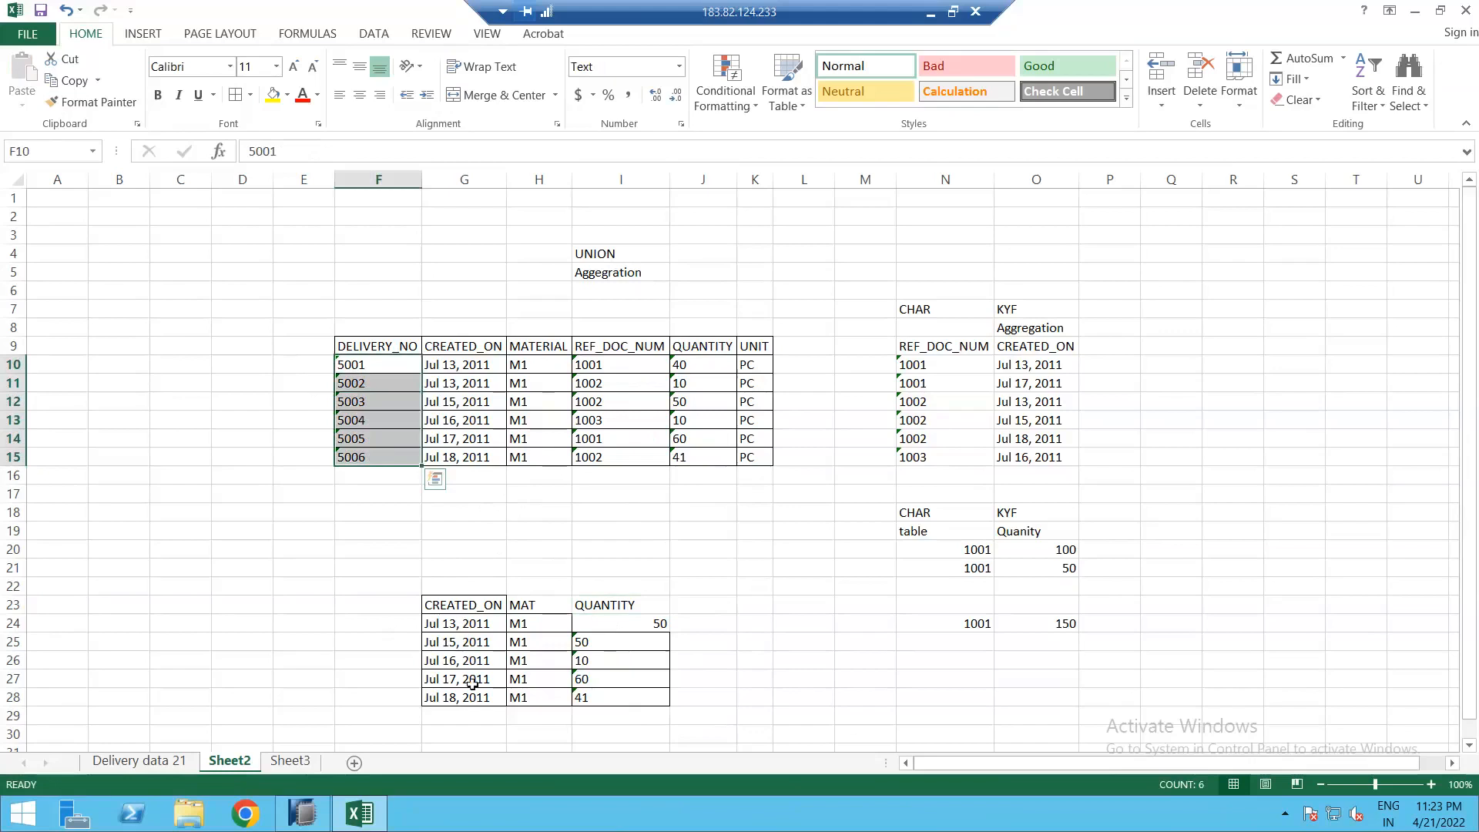
left_click_drag(465, 625, 474, 695)
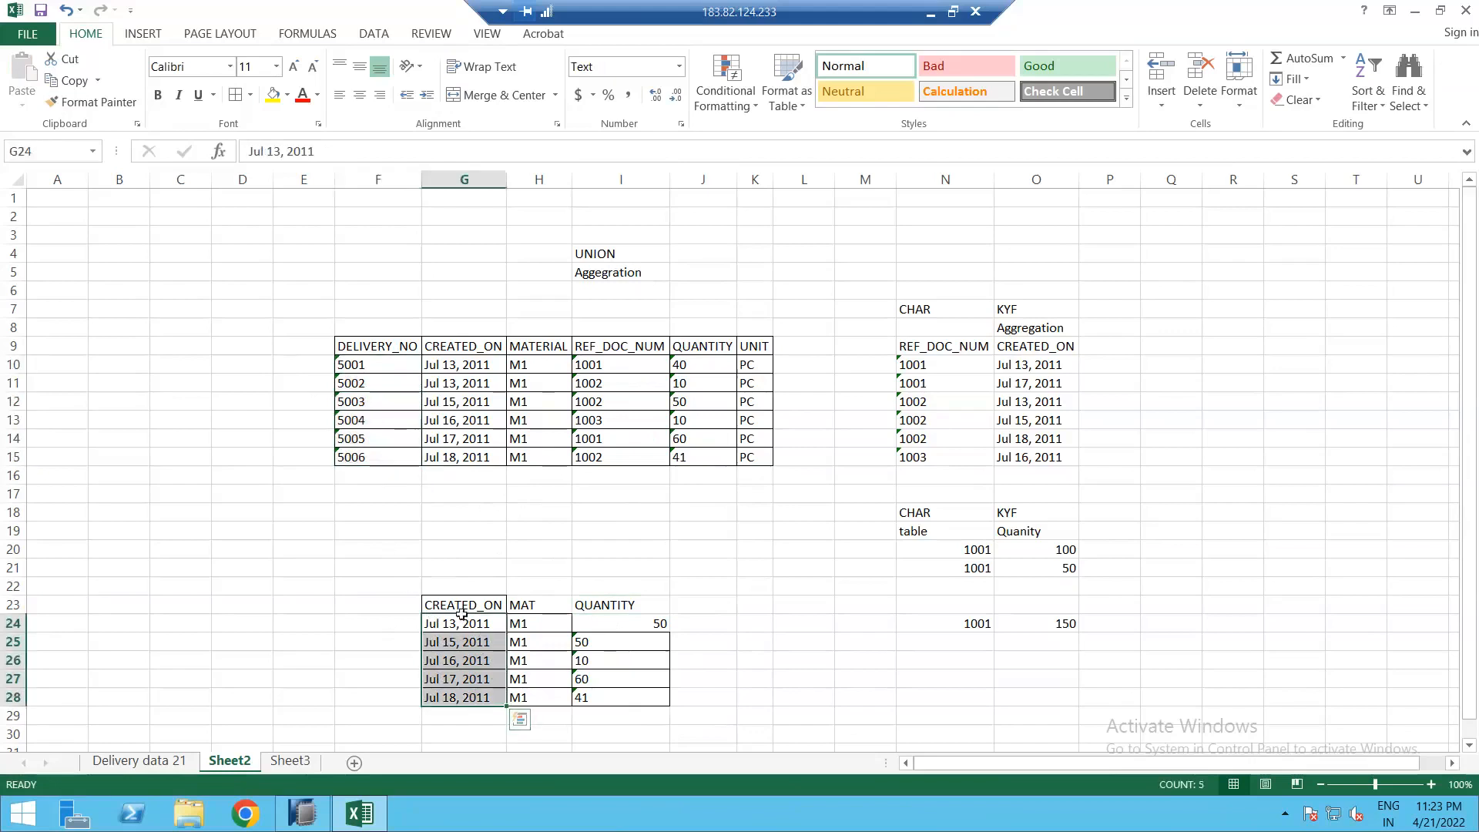
left_click(382, 526)
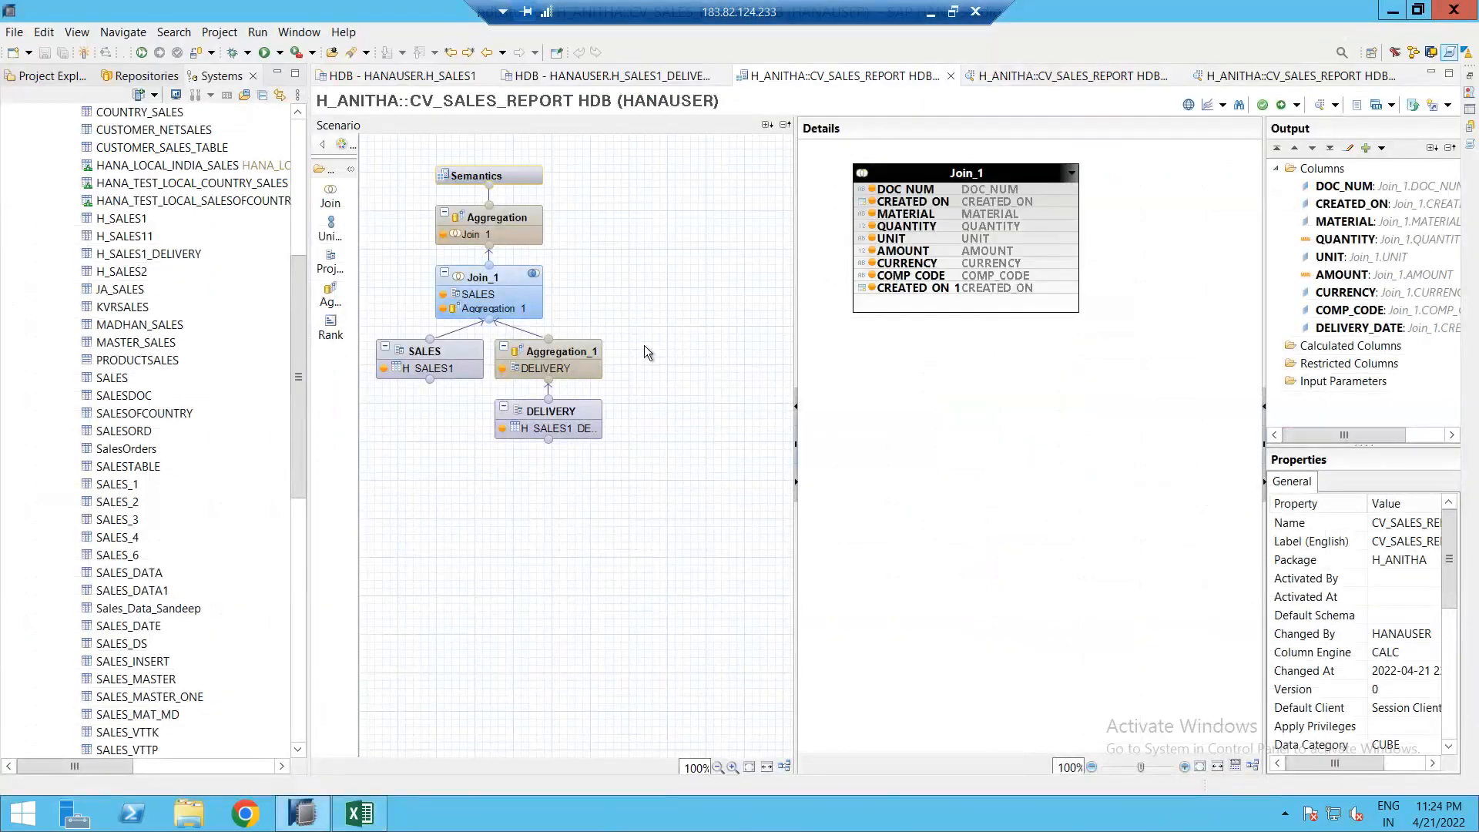
Step: Inspect the SALES node's columns, then Aggregation_1's REF_DOC_NUM and DELIVERY_DATE details and properties
left_click(449, 353)
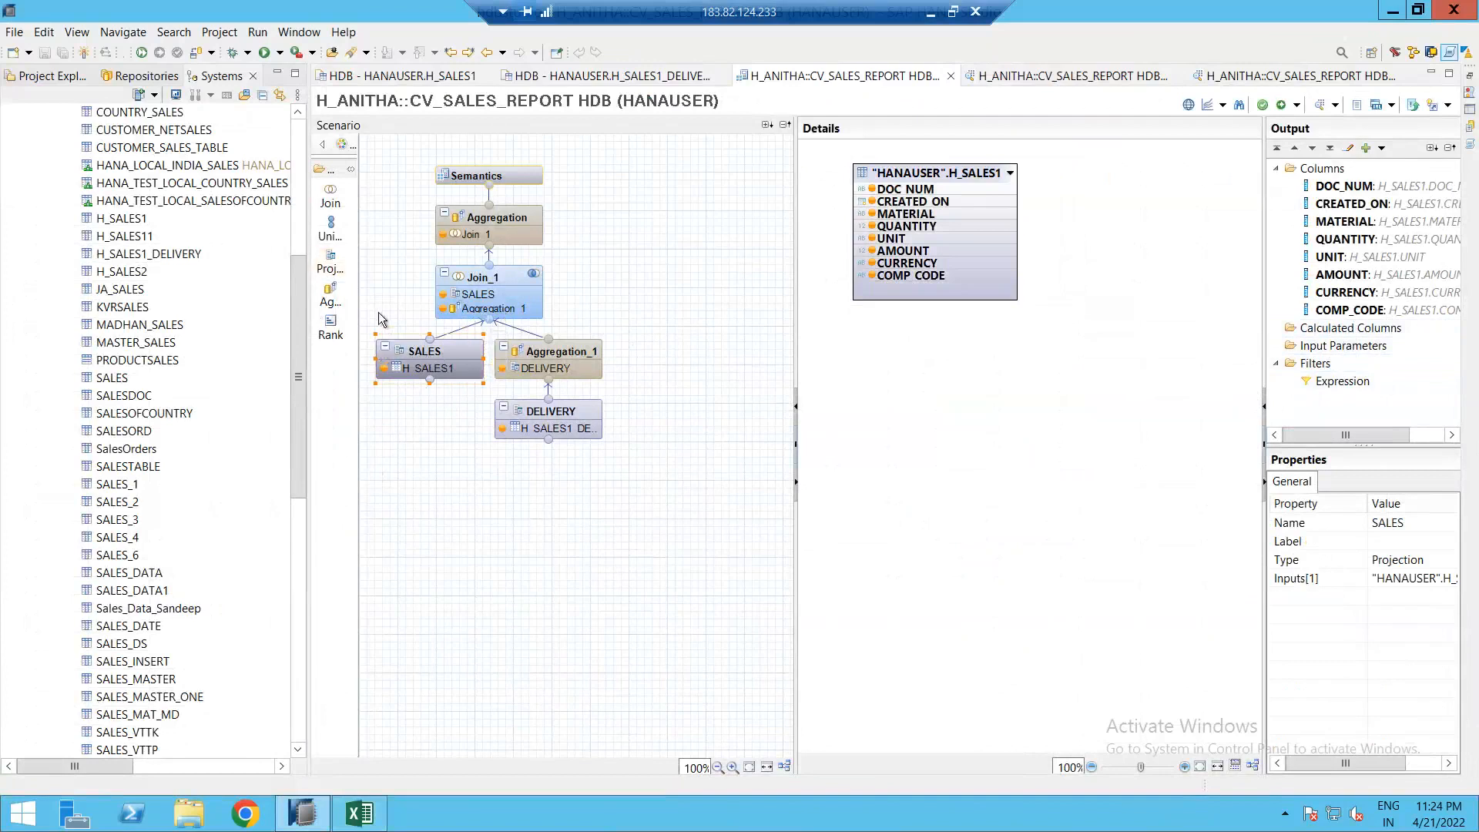
left_click(451, 421)
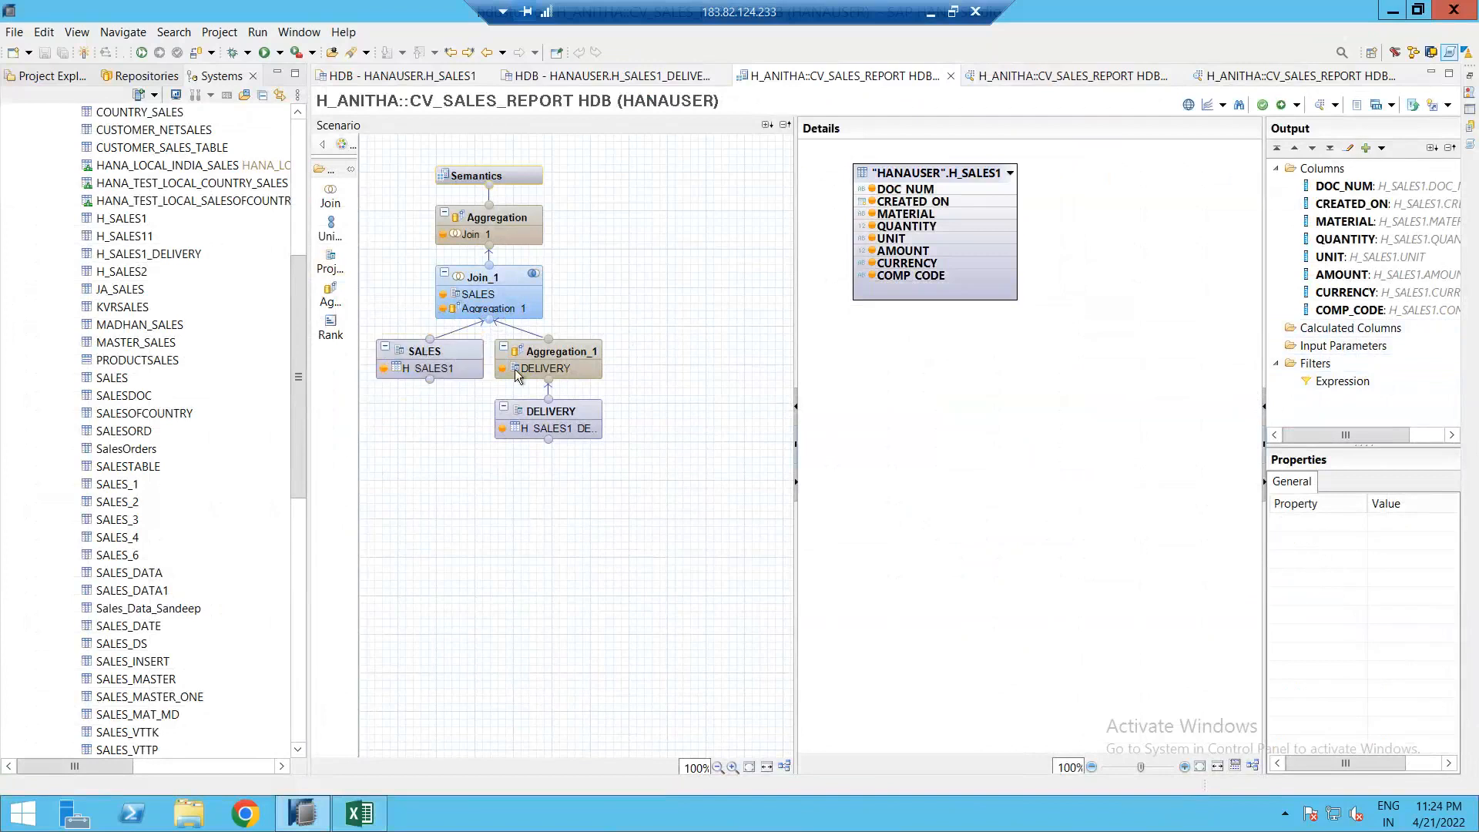
left_click(550, 353)
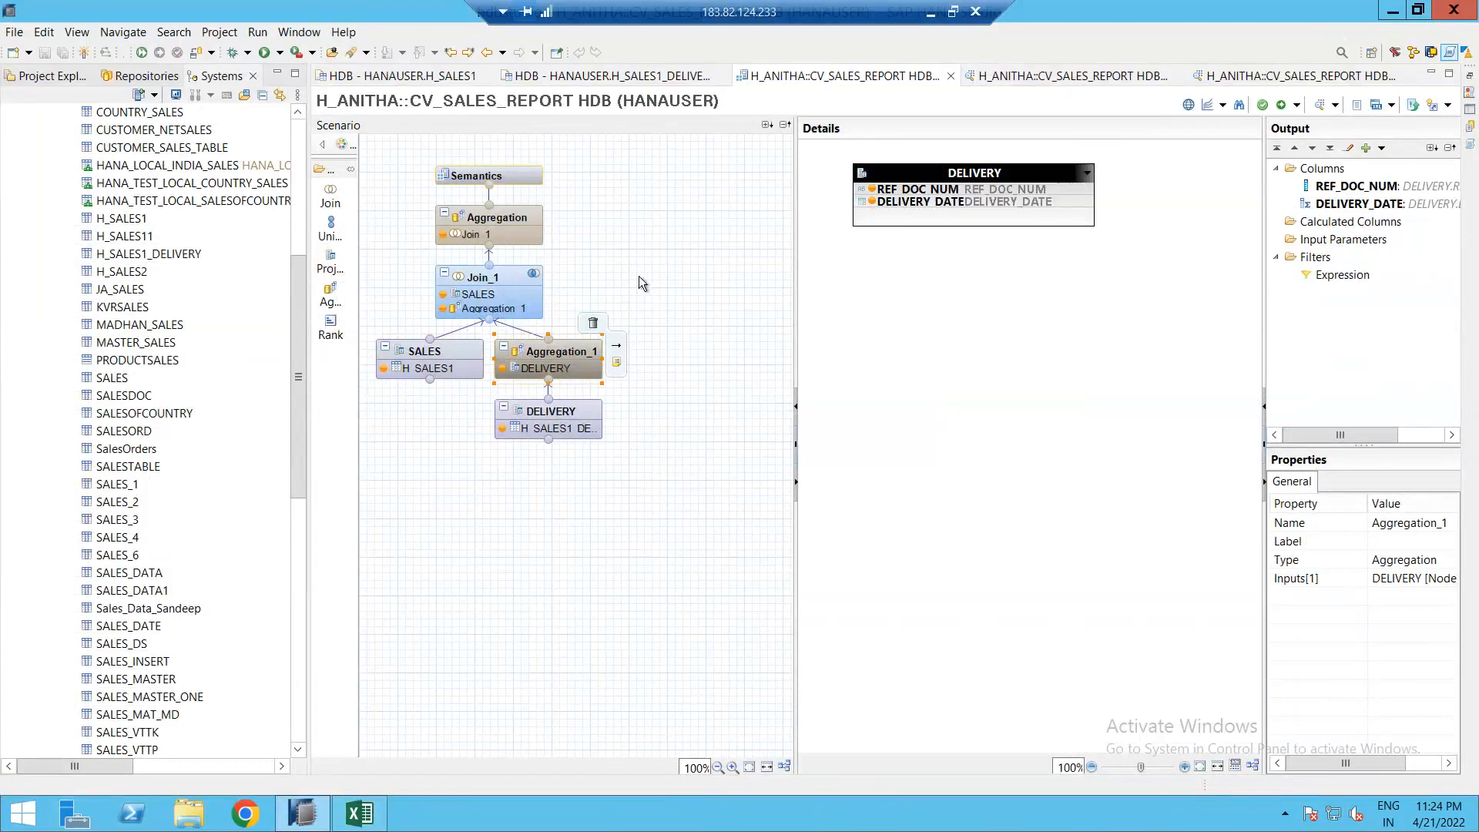
left_click(676, 243)
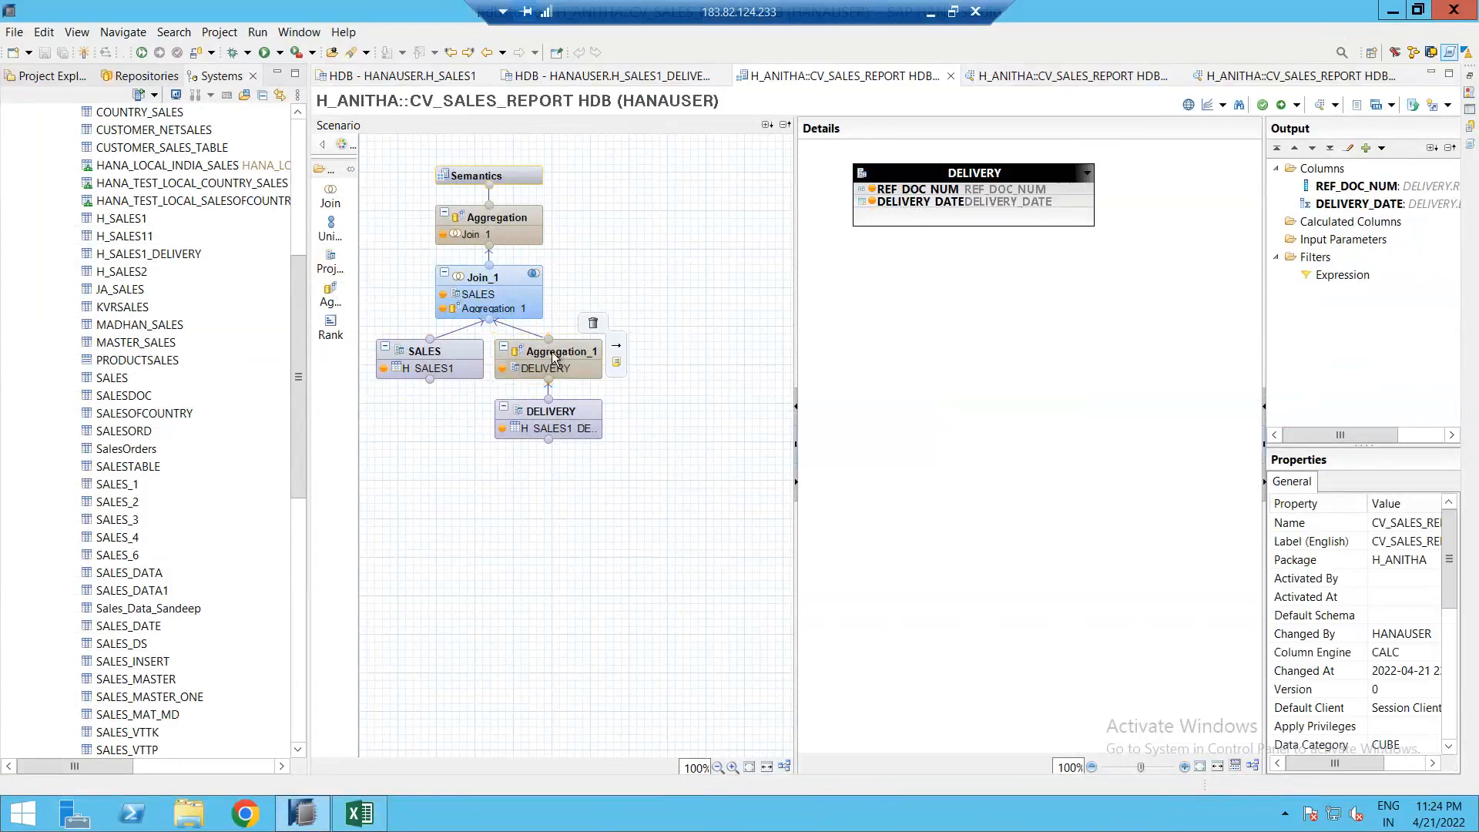
left_click(564, 352)
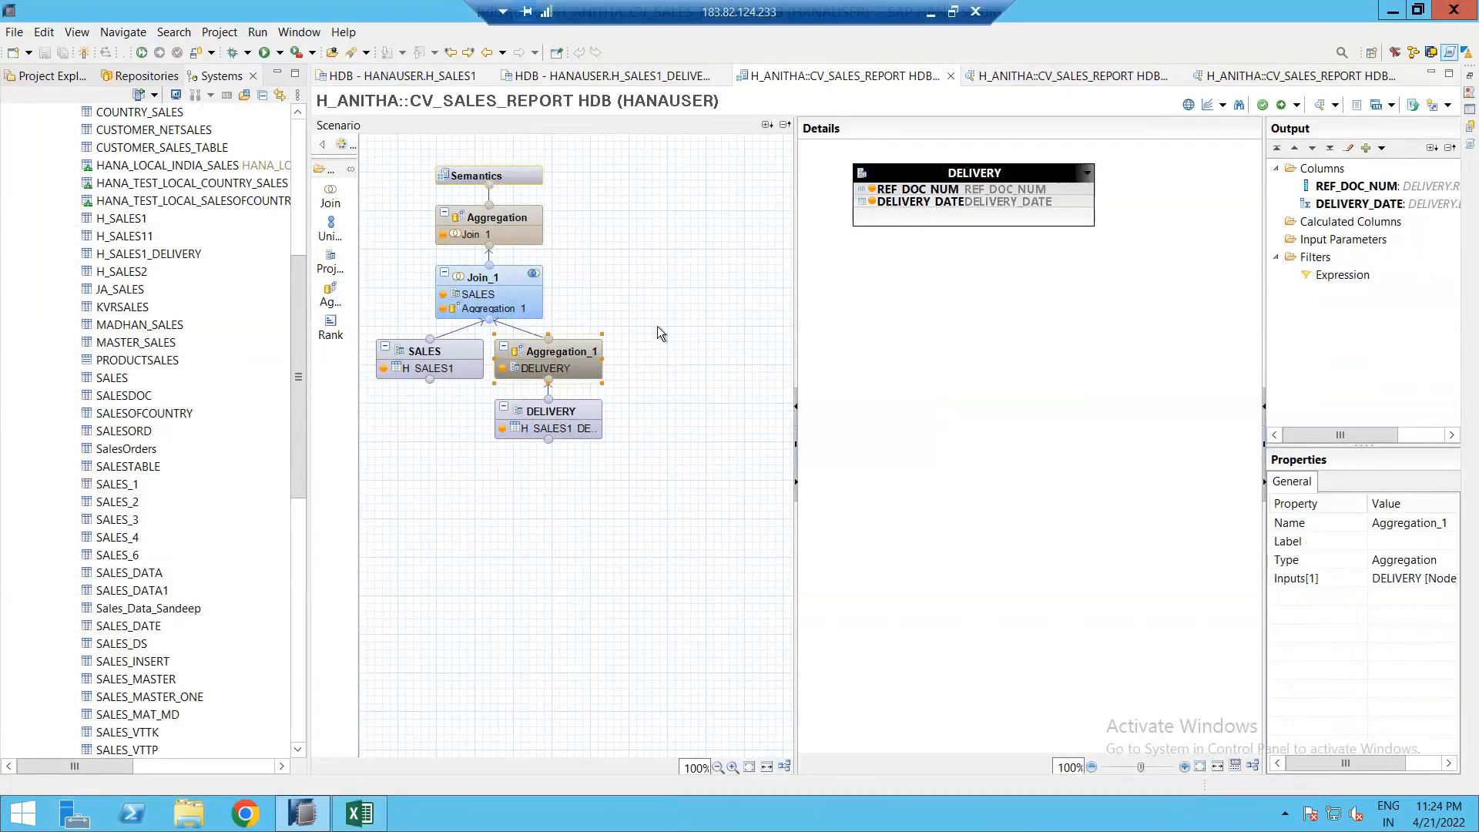
mouse_move(624, 347)
left_click(507, 234)
left_click(1344, 275)
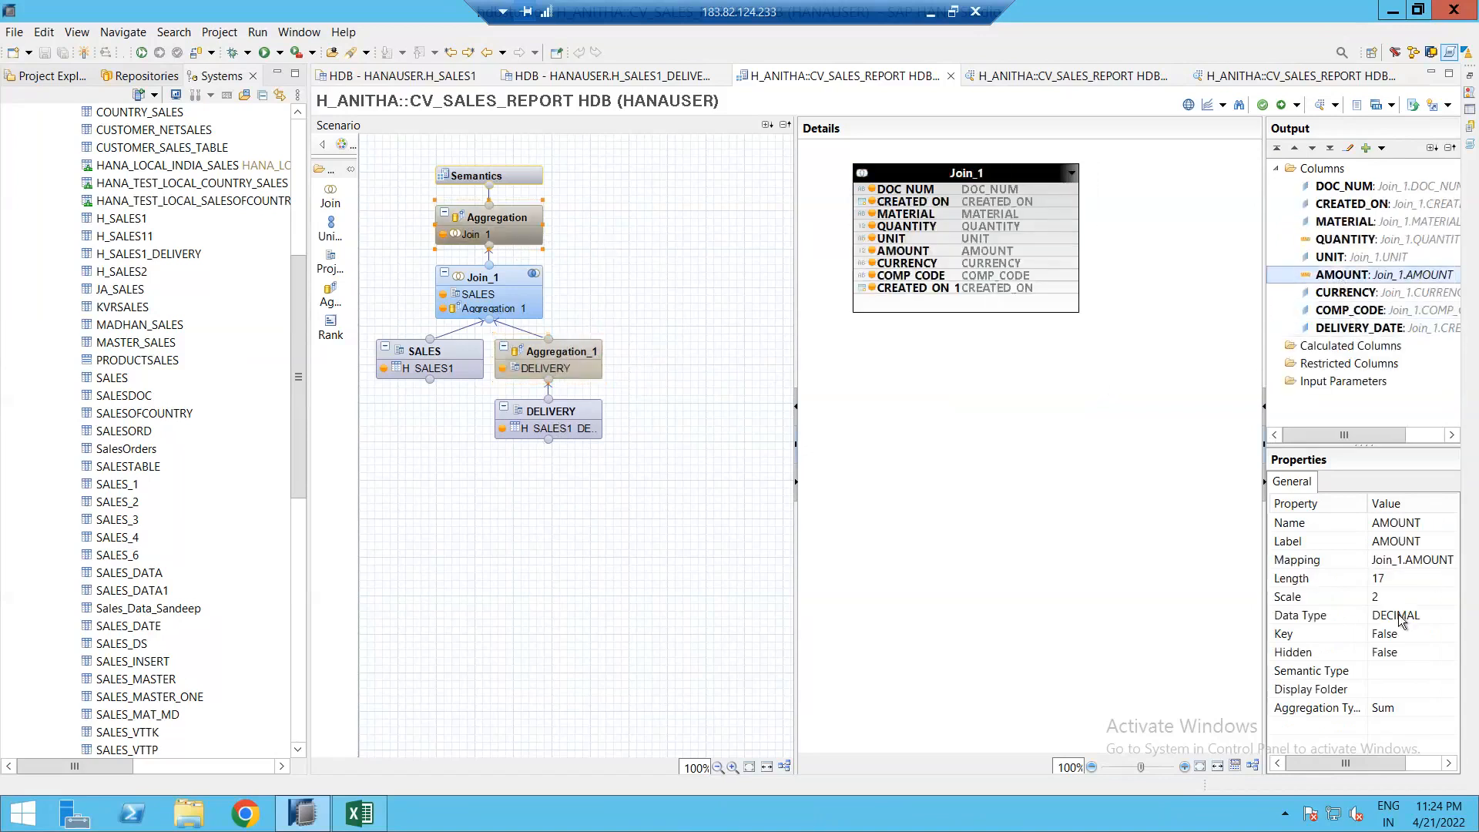
left_click(1409, 712)
left_click(1448, 709)
left_click(1447, 709)
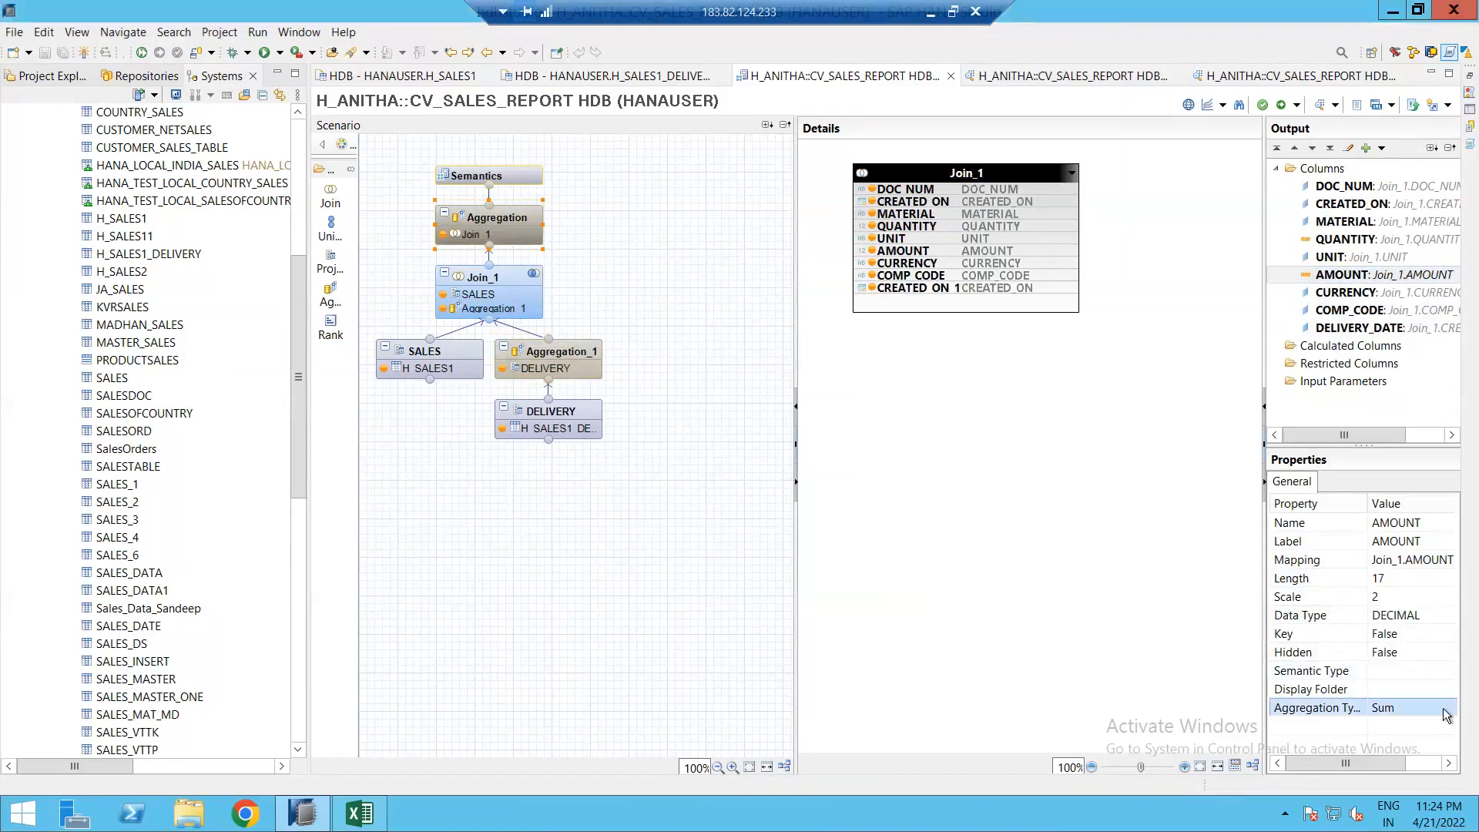
left_click(519, 225)
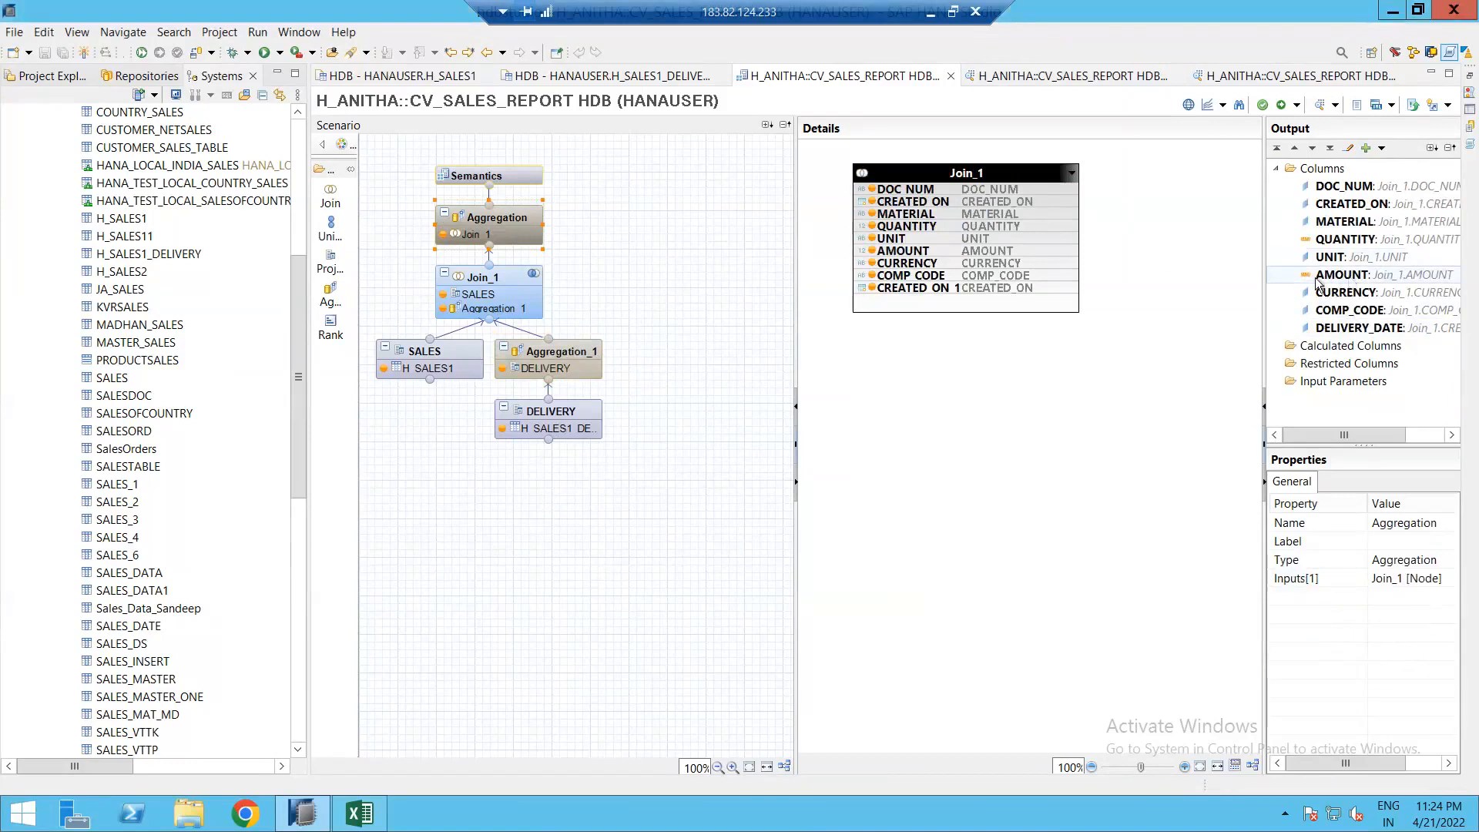
left_click(1347, 276)
left_click(1413, 707)
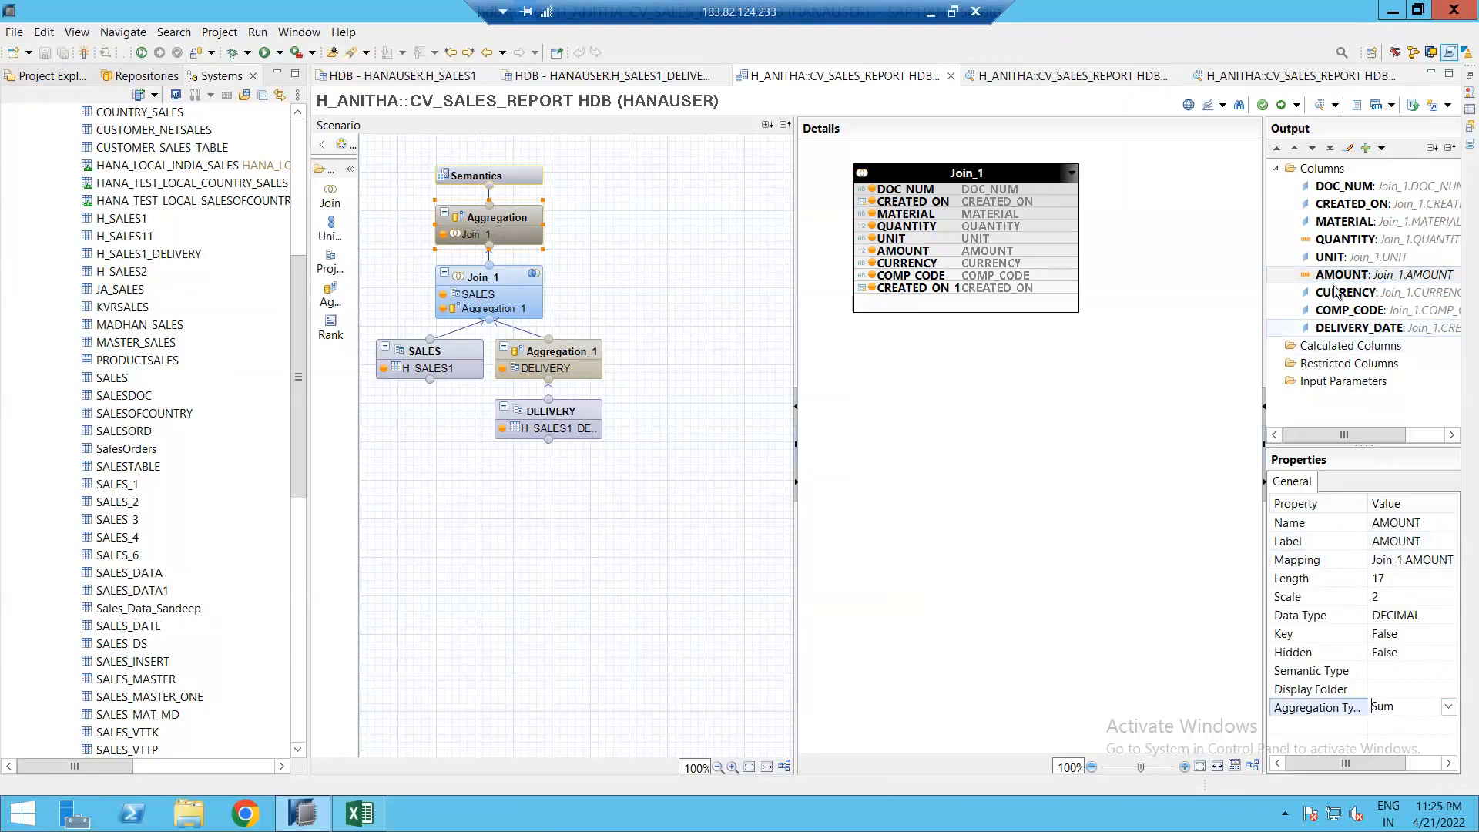
left_click(1447, 707)
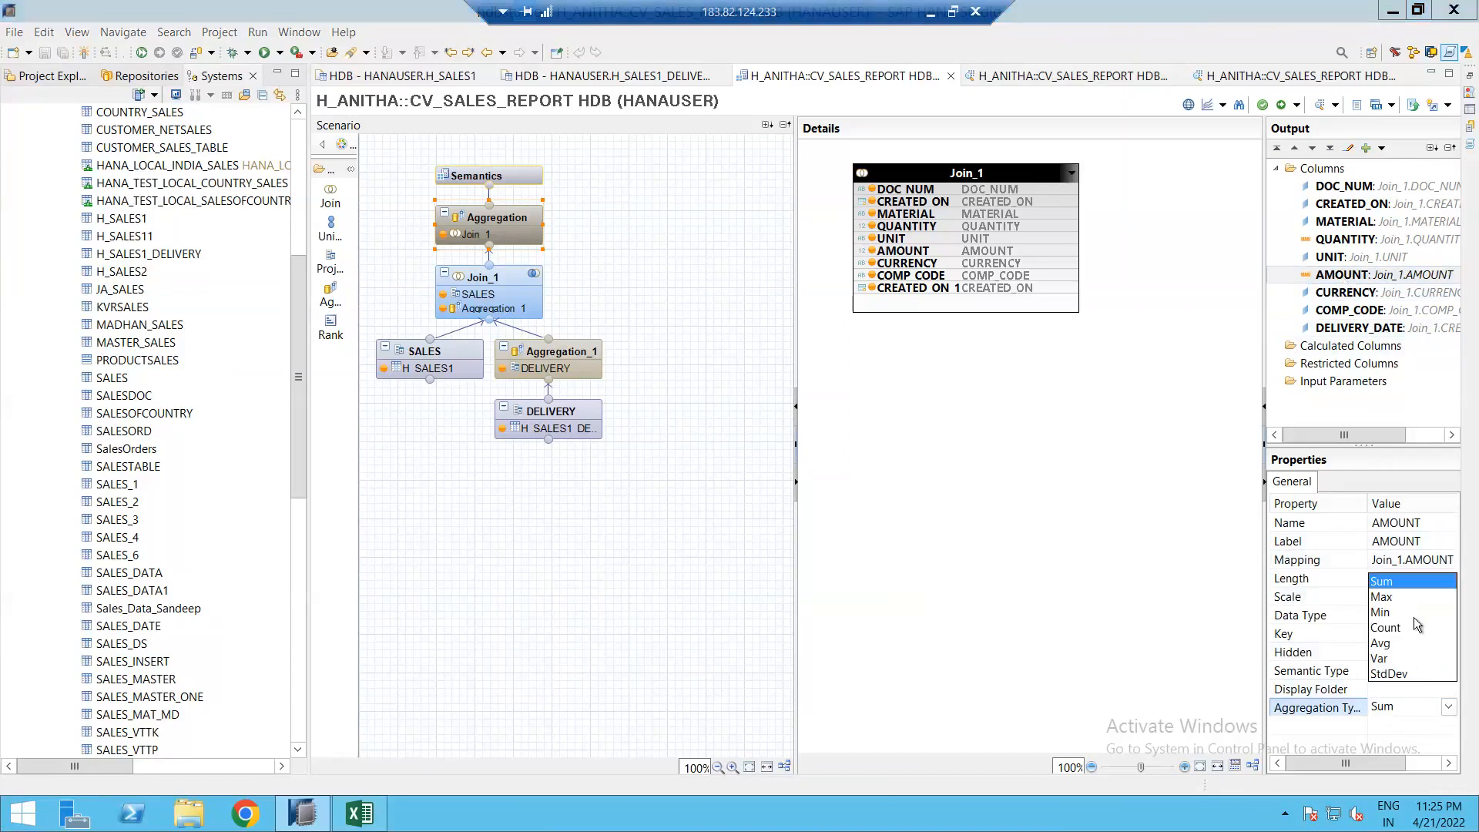
left_click(1379, 710)
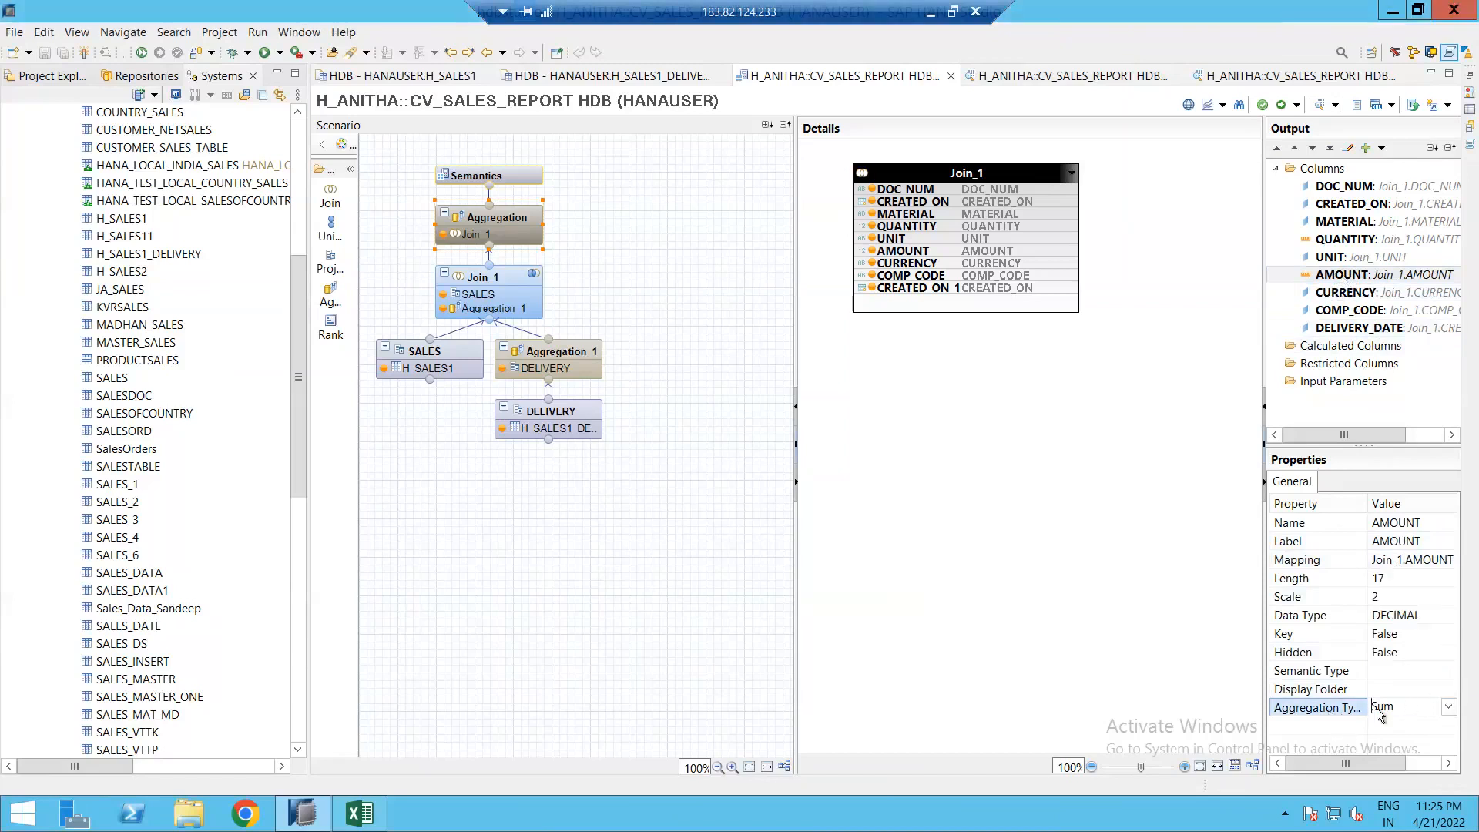
left_click(939, 513)
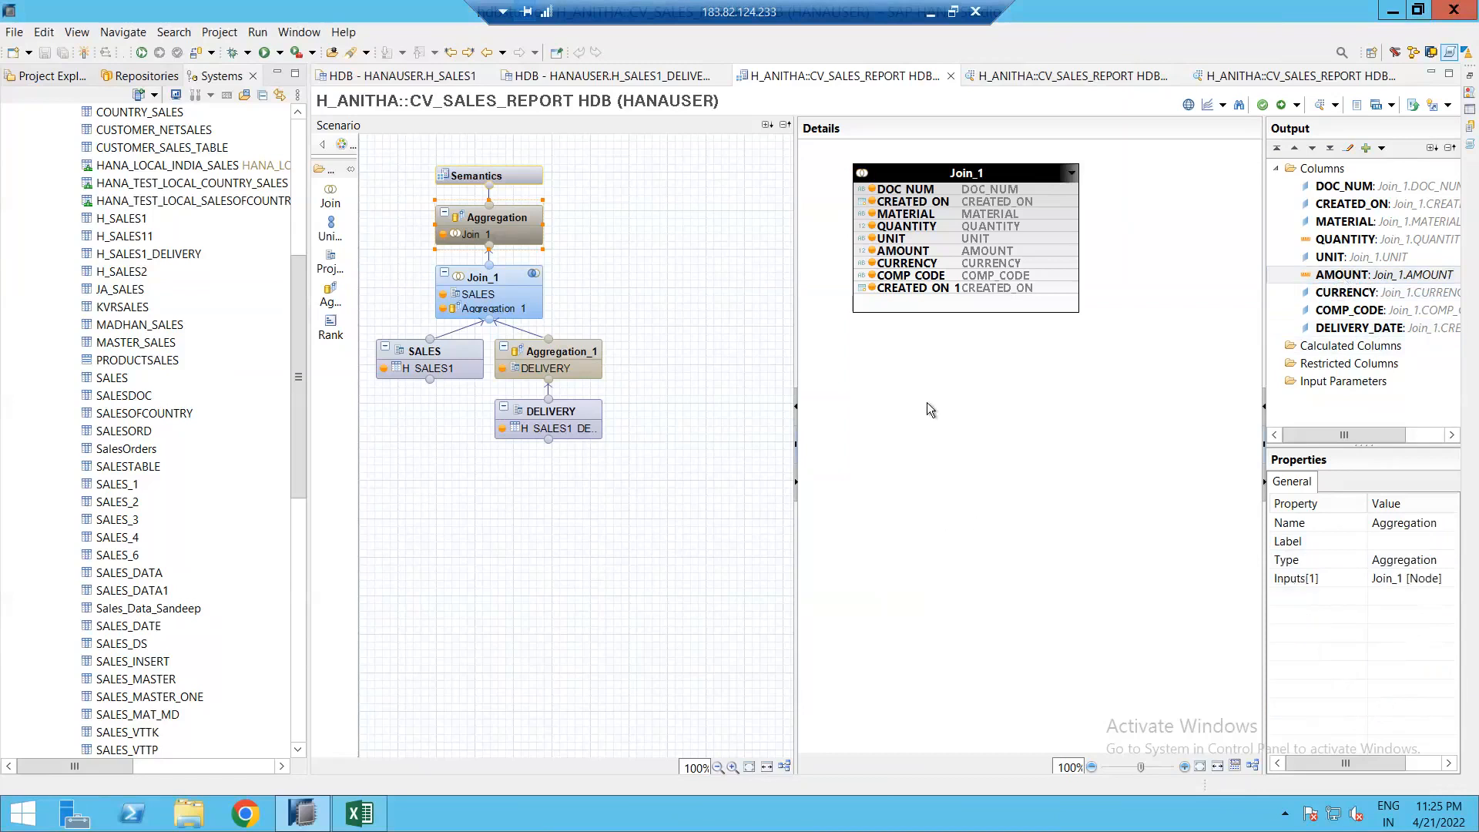
left_click(500, 178)
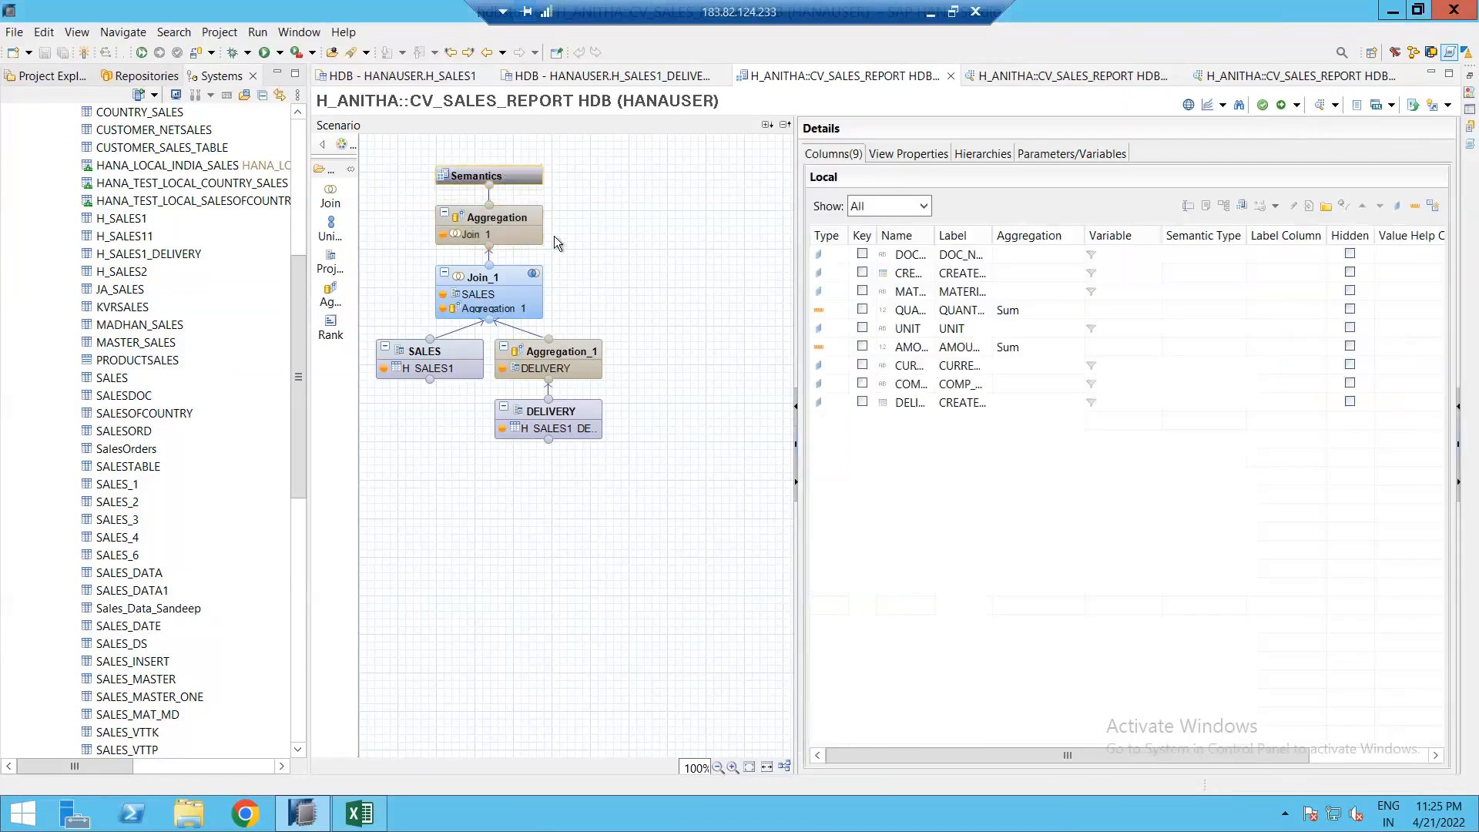
left_click(552, 353)
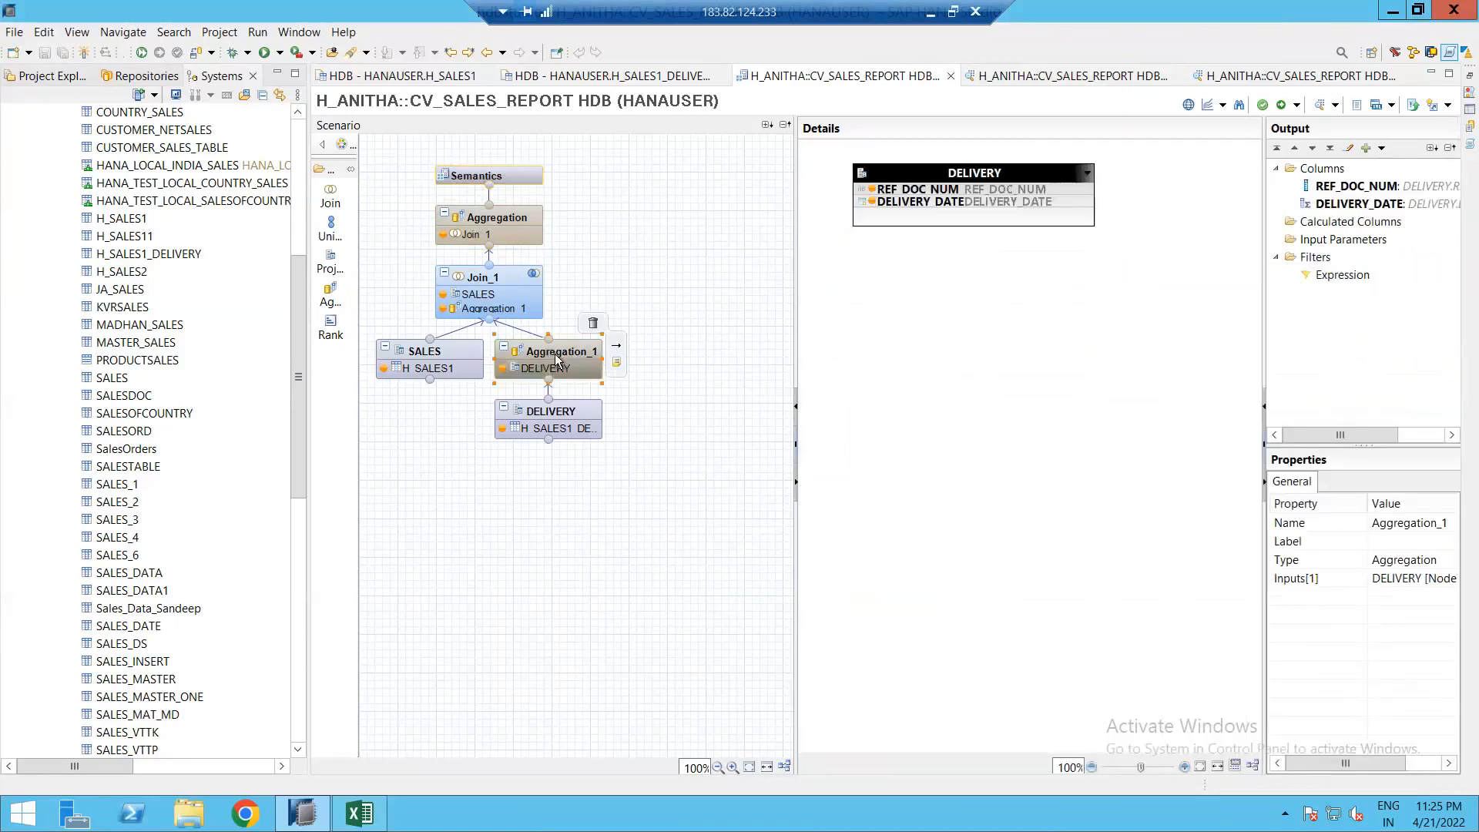